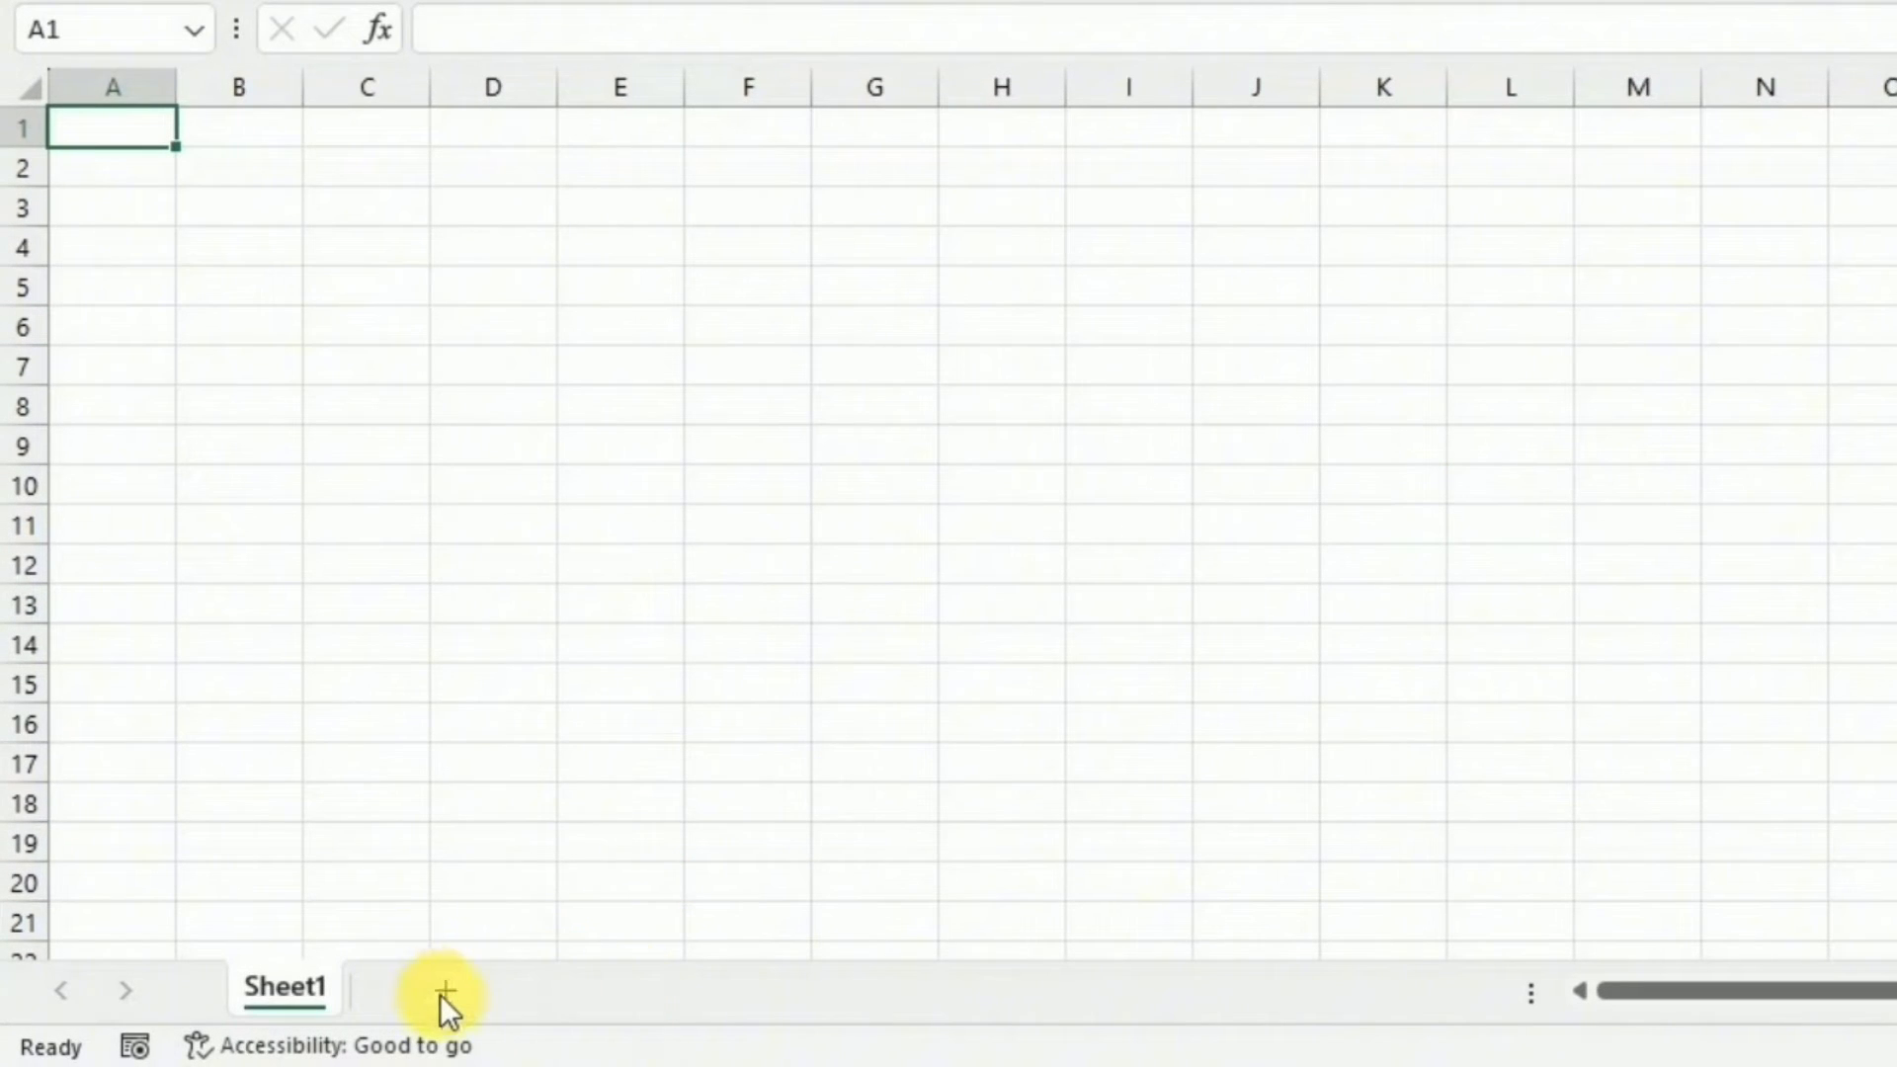
Add a second worksheet and rename the two sheets Dashboard and Income.
left_click(443, 994)
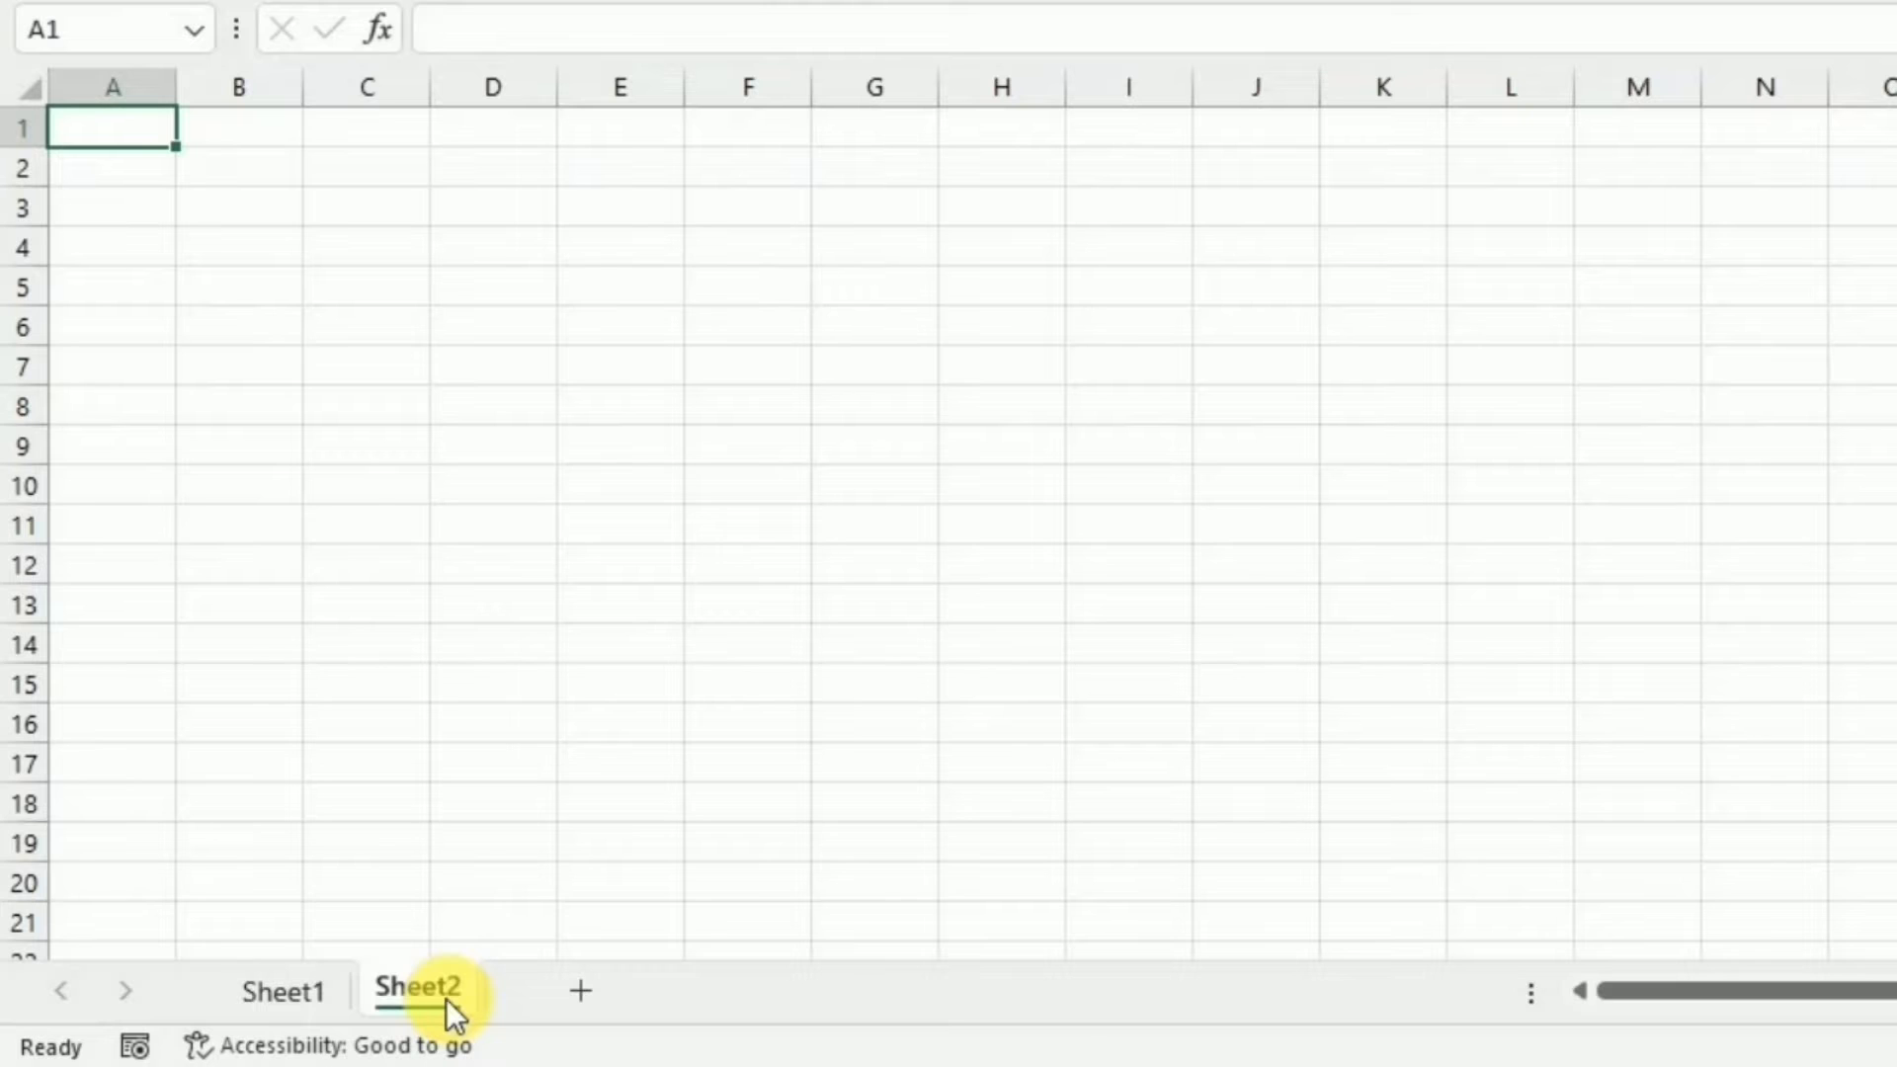
right_click(302, 998)
left_click(461, 510)
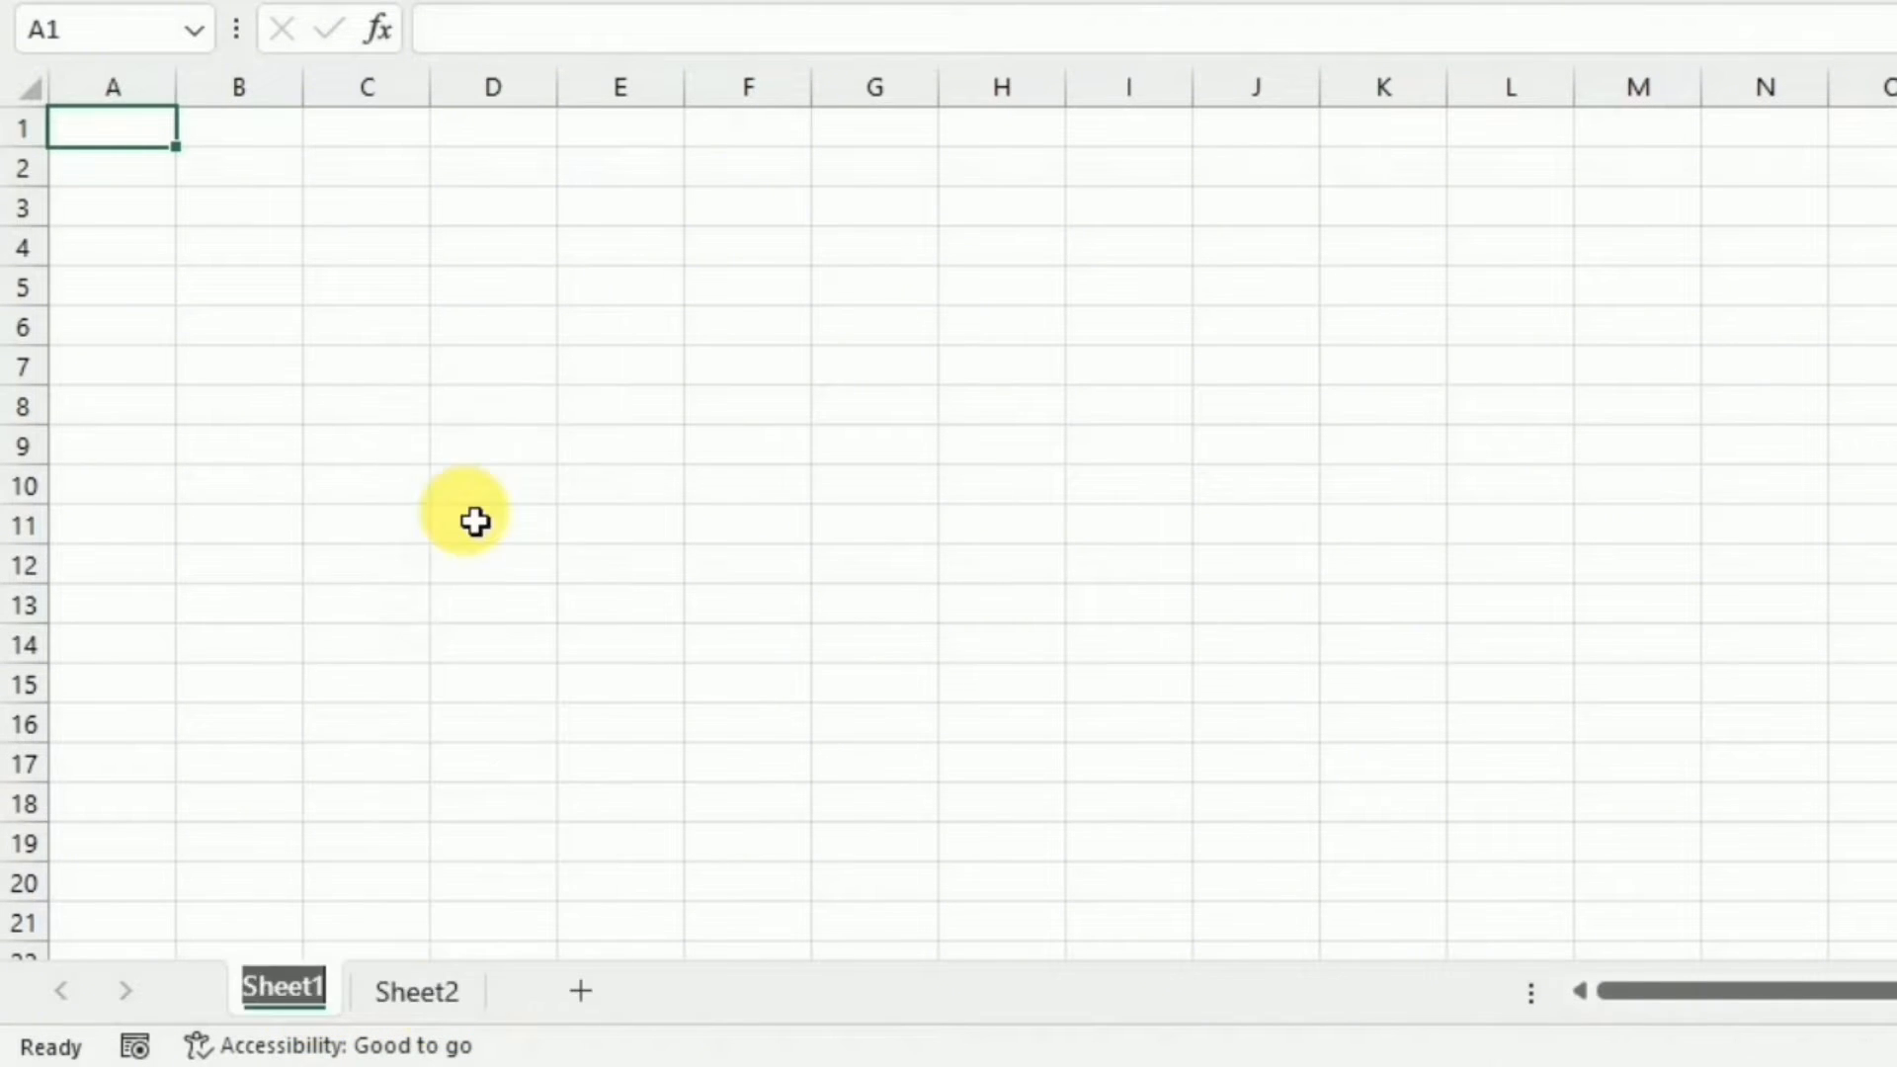
type("Dashboard")
key("Return")
right_click(442, 1001)
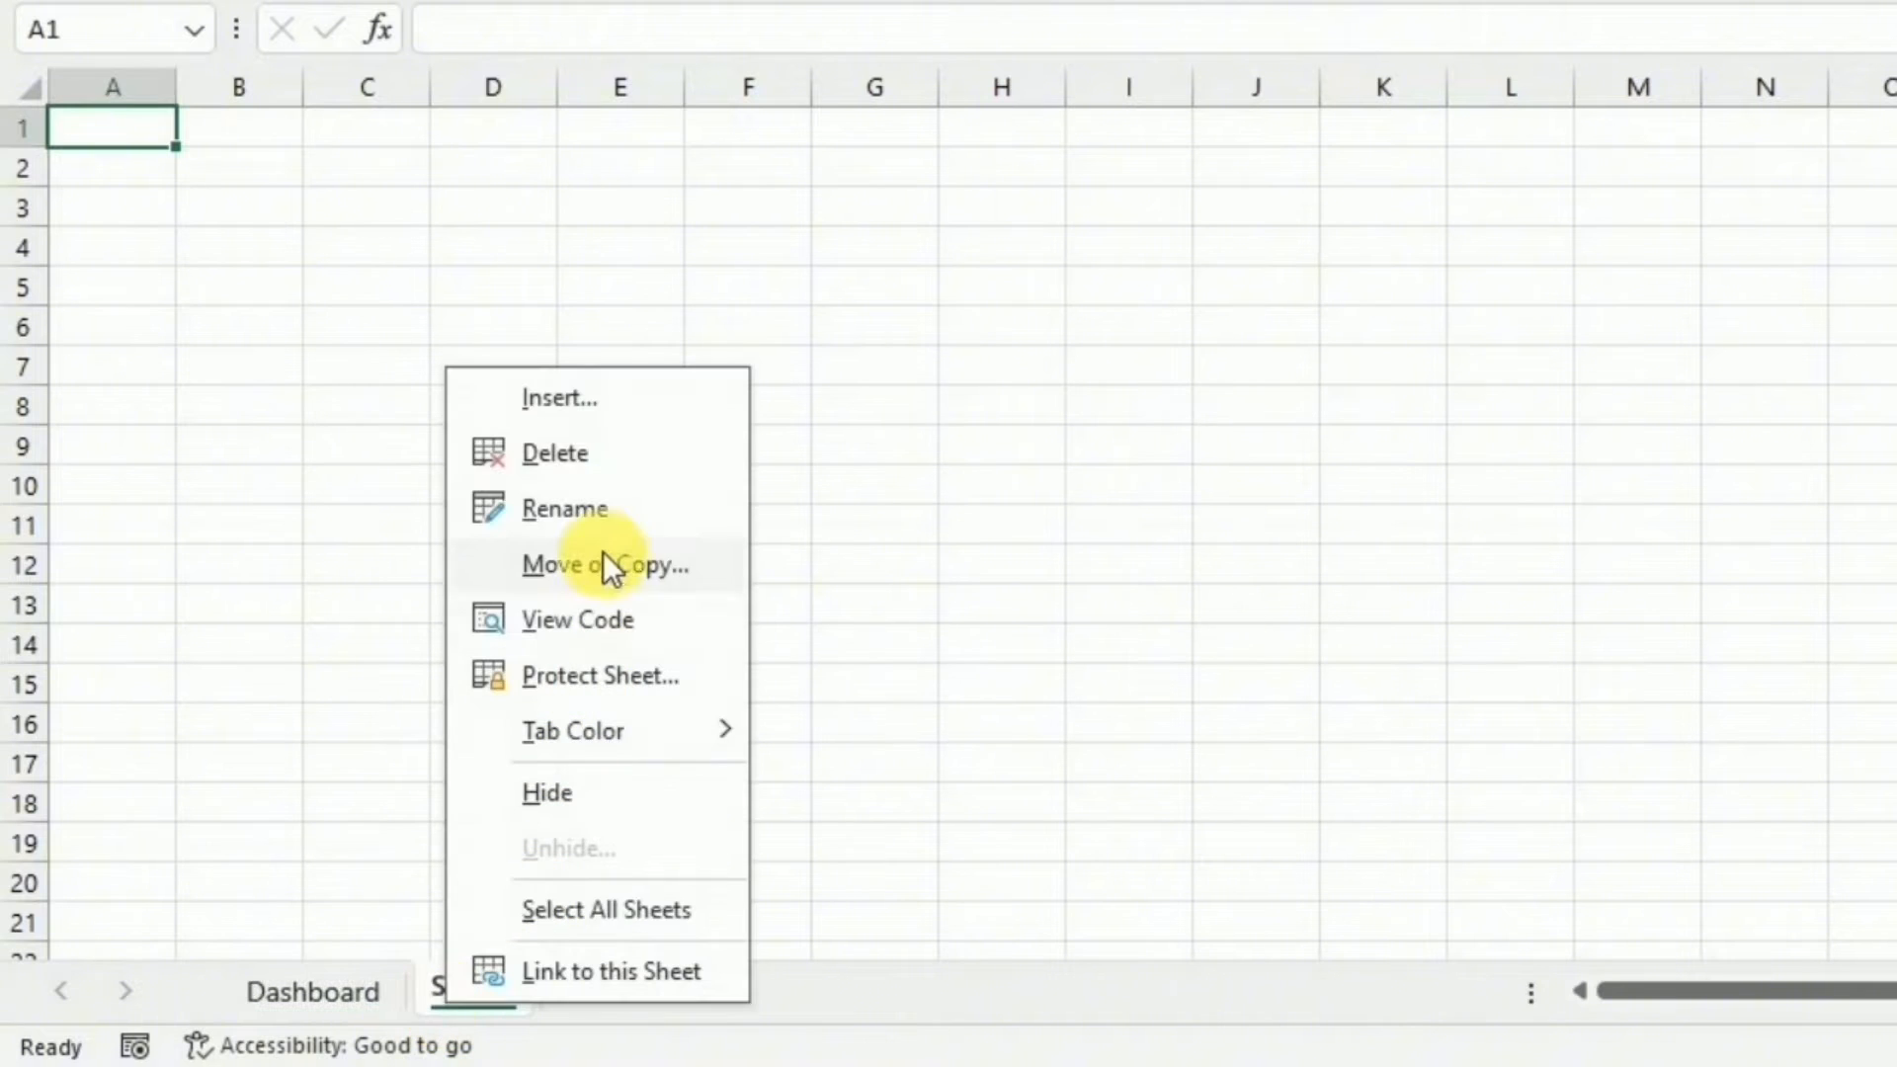
left_click(599, 510)
type("Income")
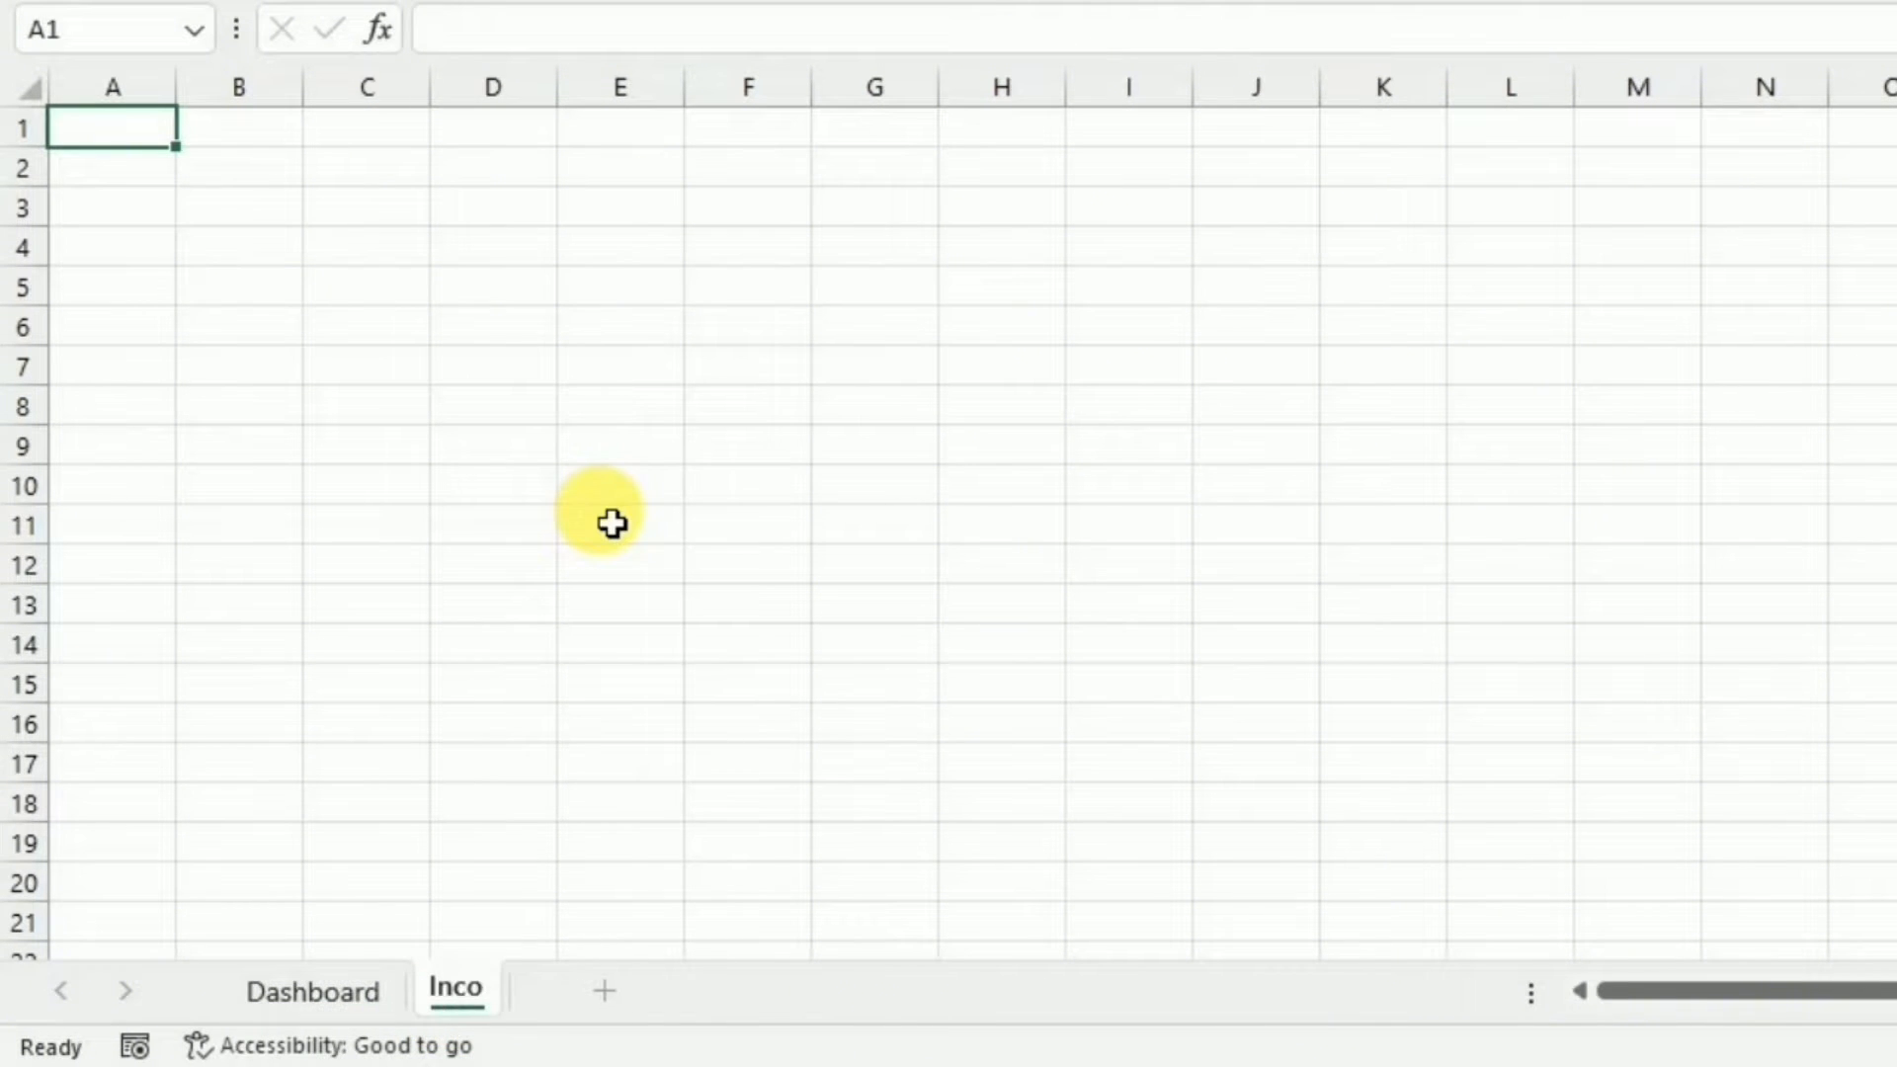
On the Income sheet, enter the label "Total Monthly Income:" in B2 and the header "Income sources" in B4.
left_click(261, 178)
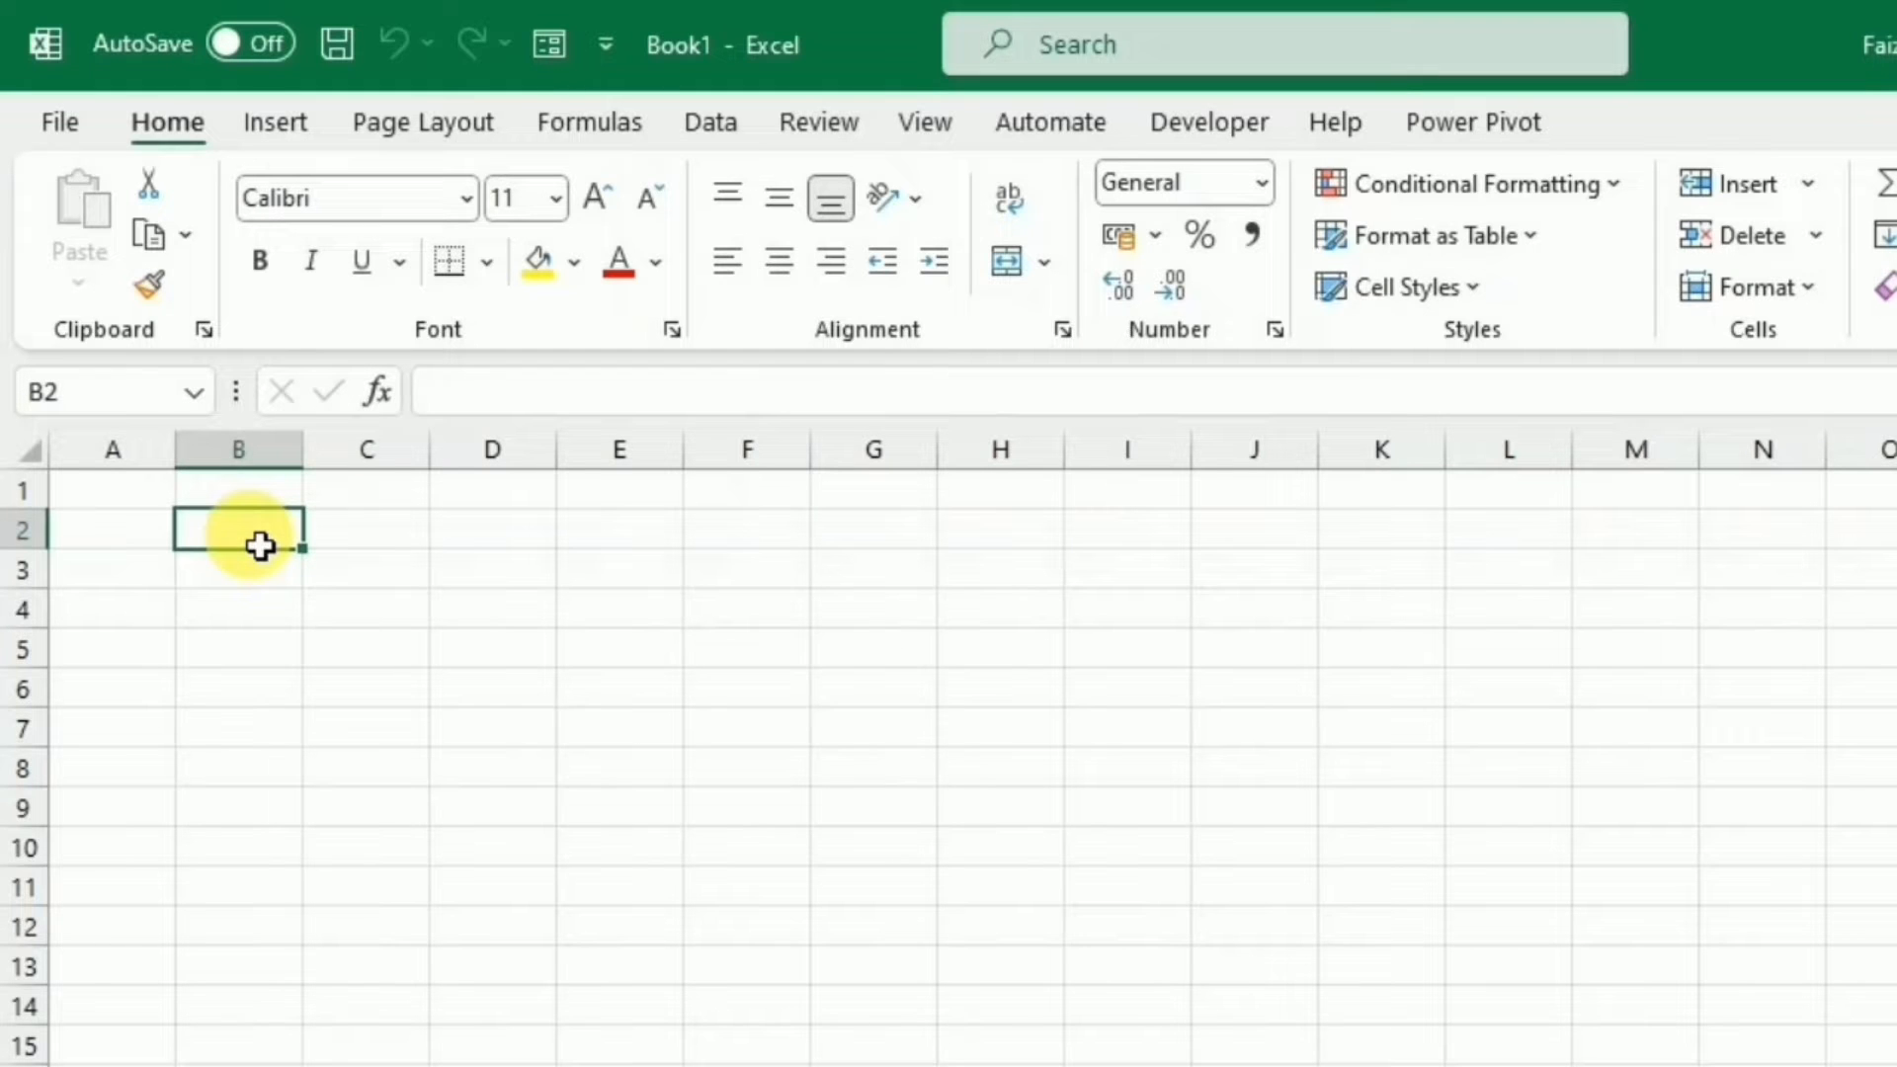
type("Total Monthly Income:")
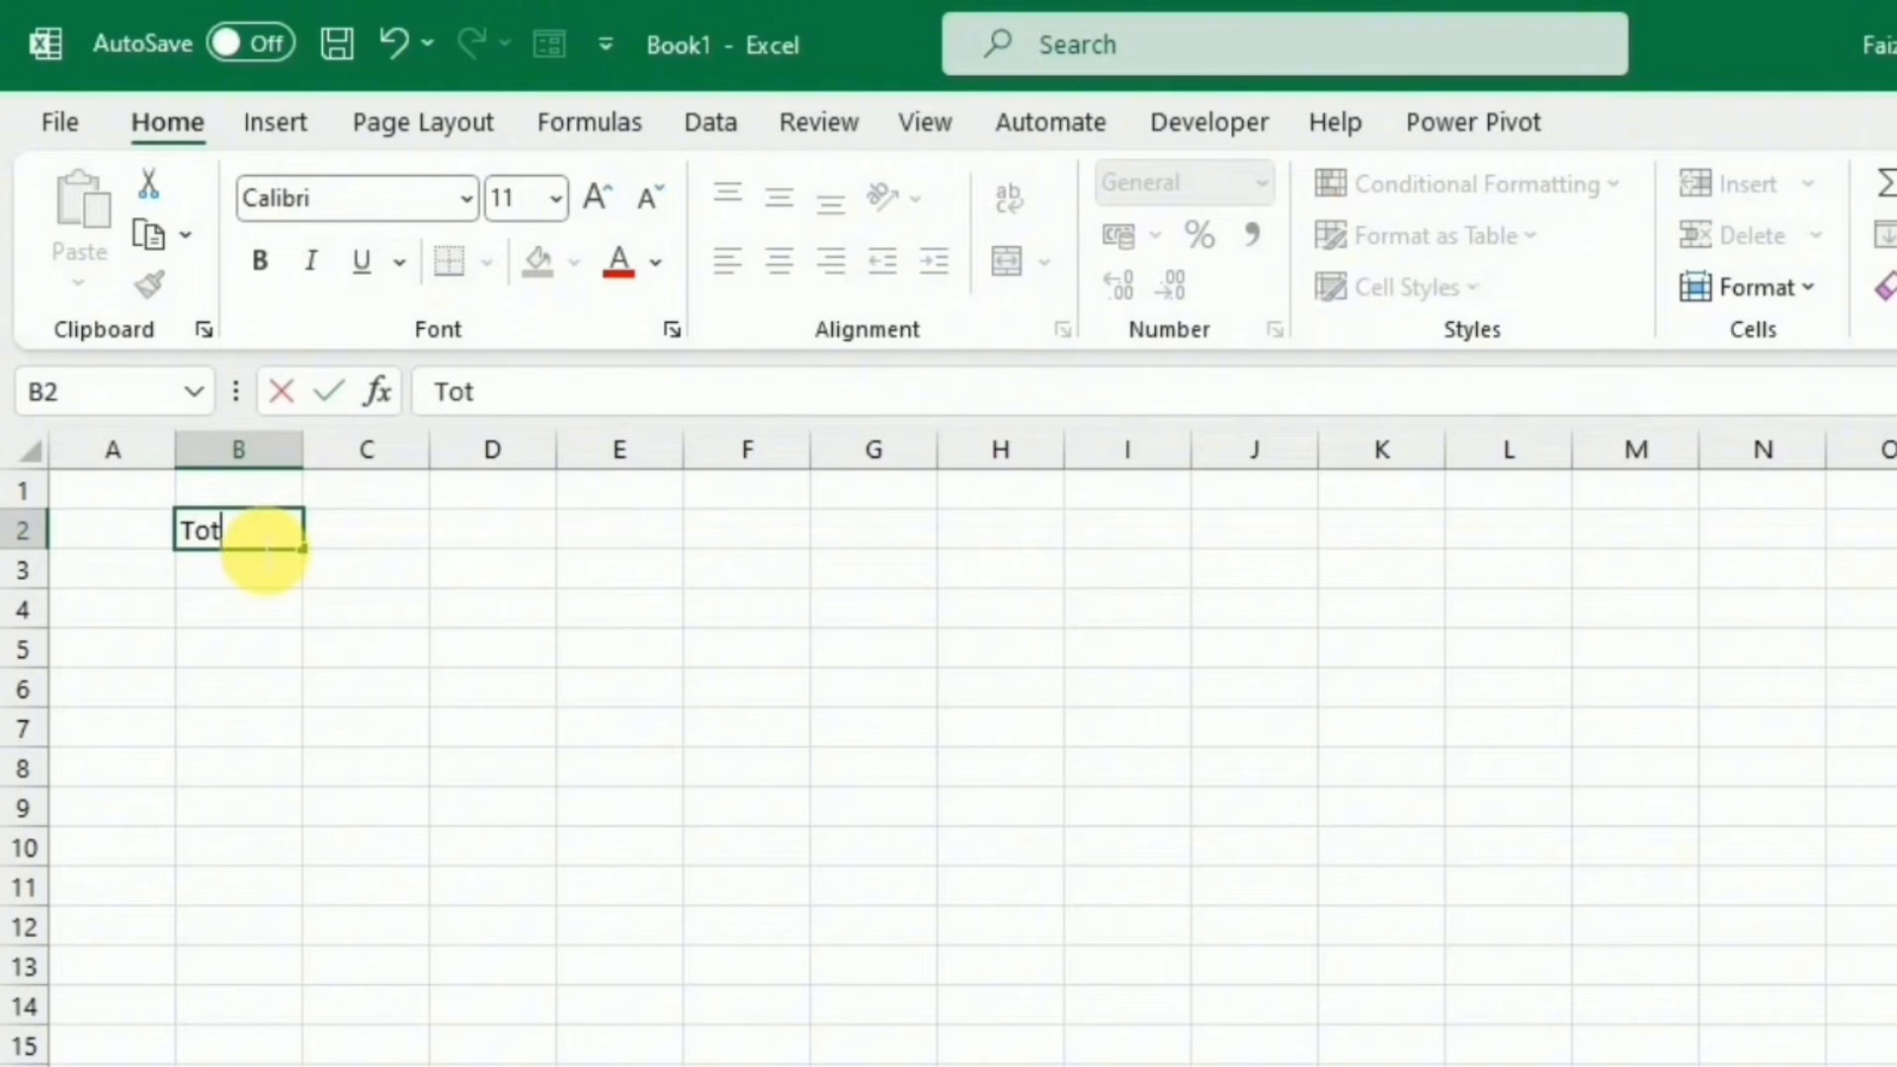
left_click(276, 633)
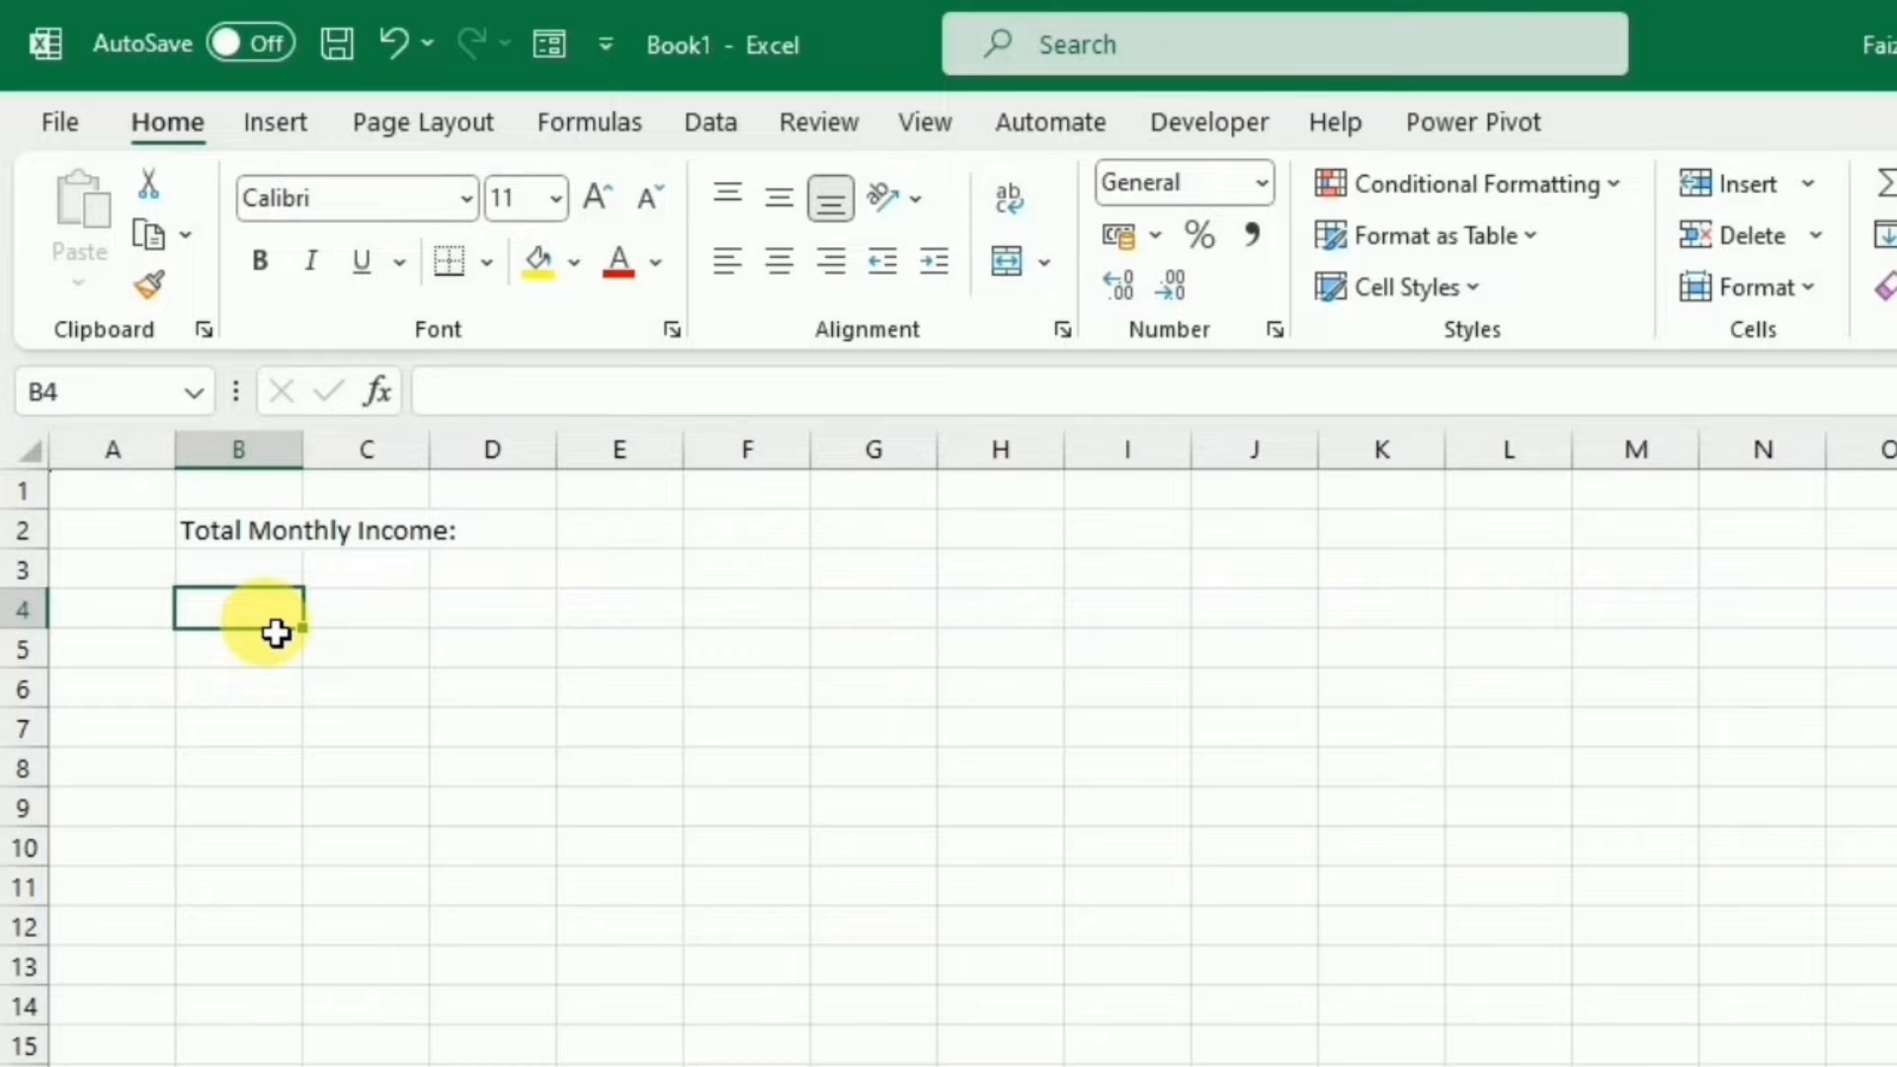
type("I")
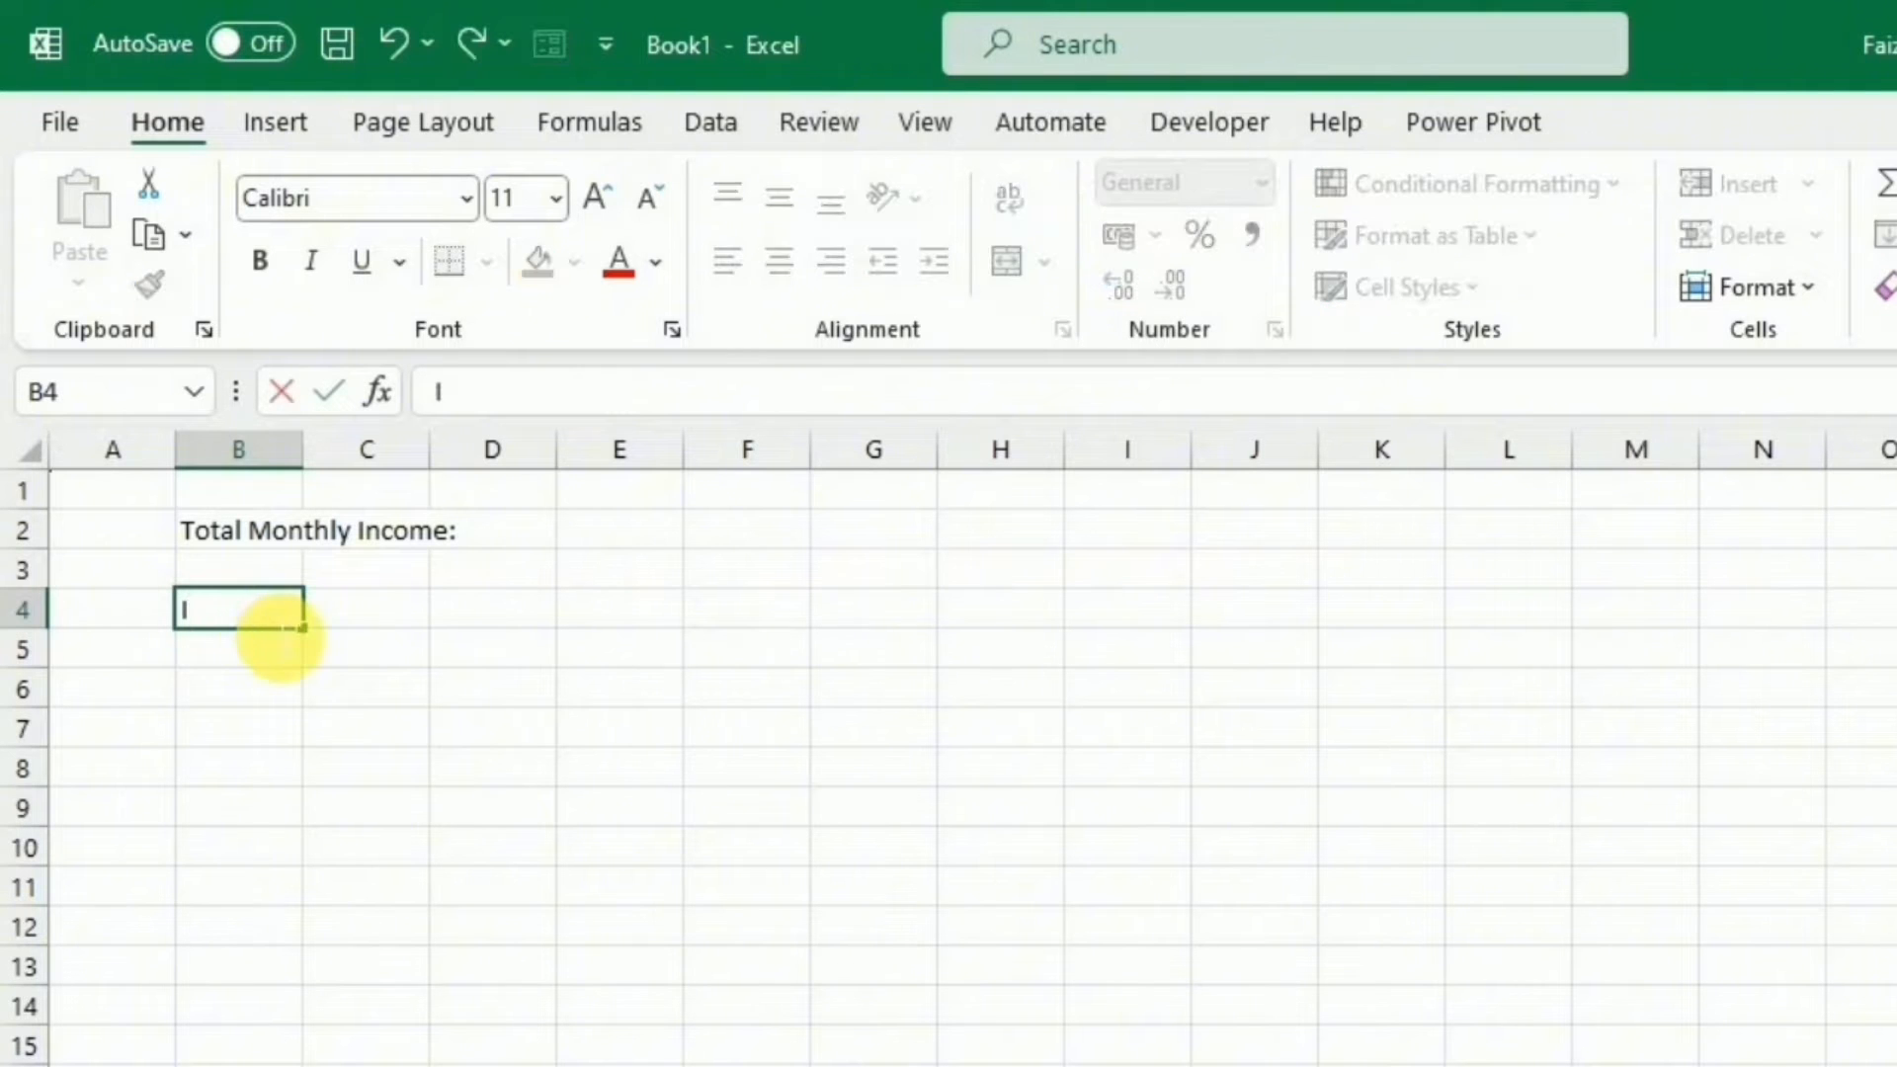
type("Income sources")
key("Return")
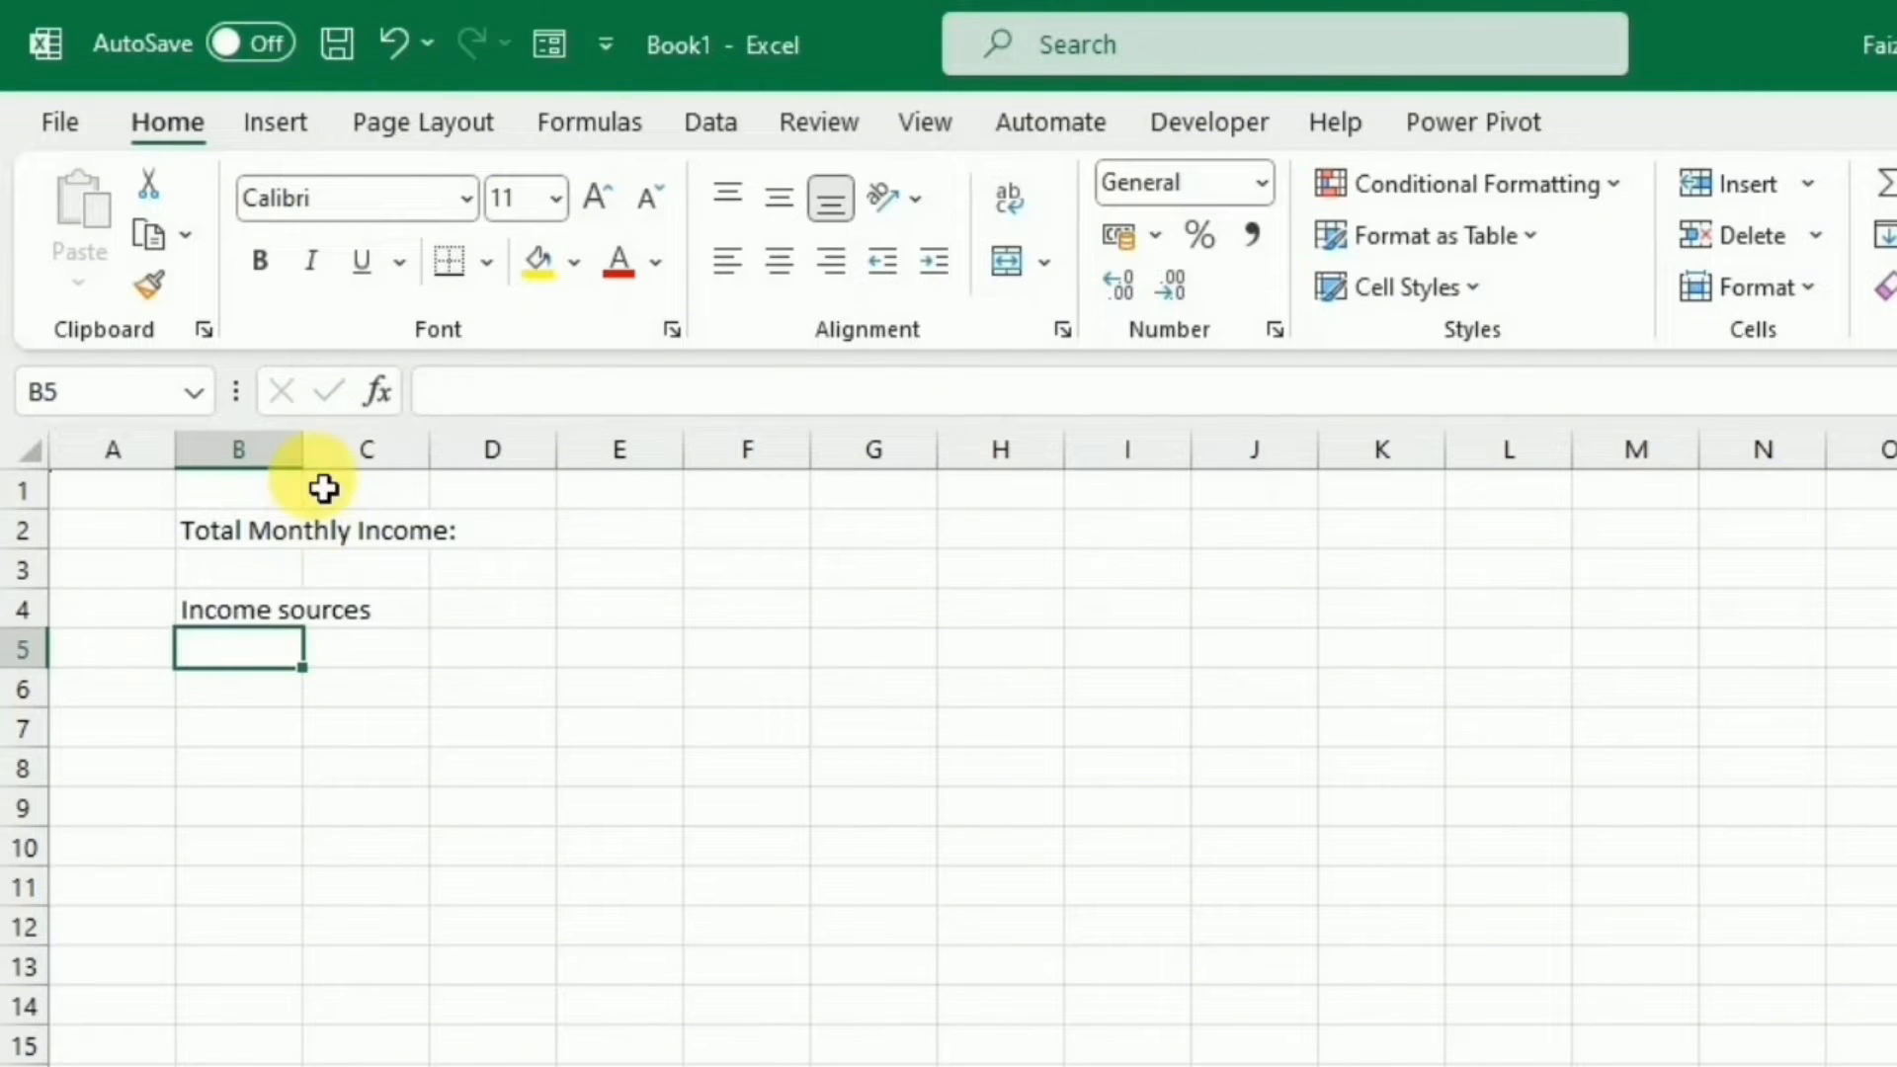
Widen column B to fit its labels and enter the header "Amount" in C4.
left_click_drag(325, 475, 514, 492)
left_click(580, 627)
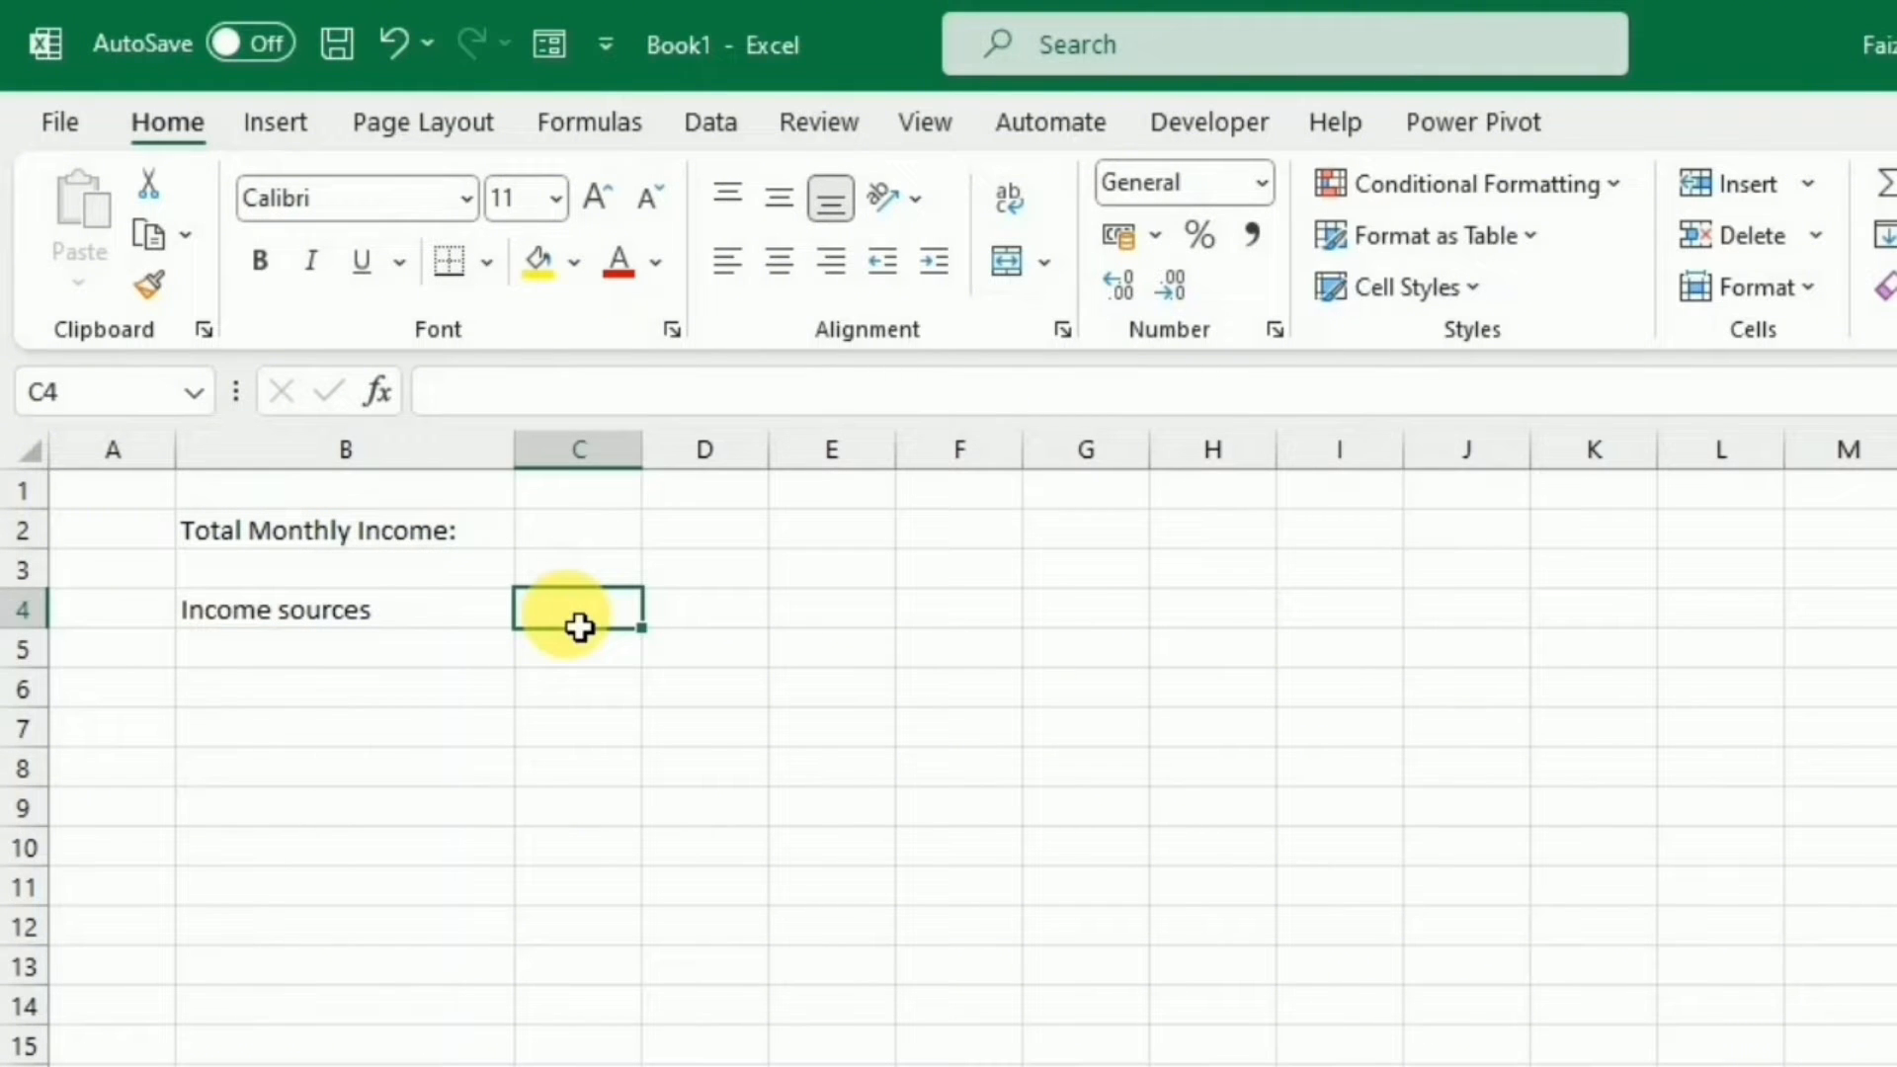
type("Amount")
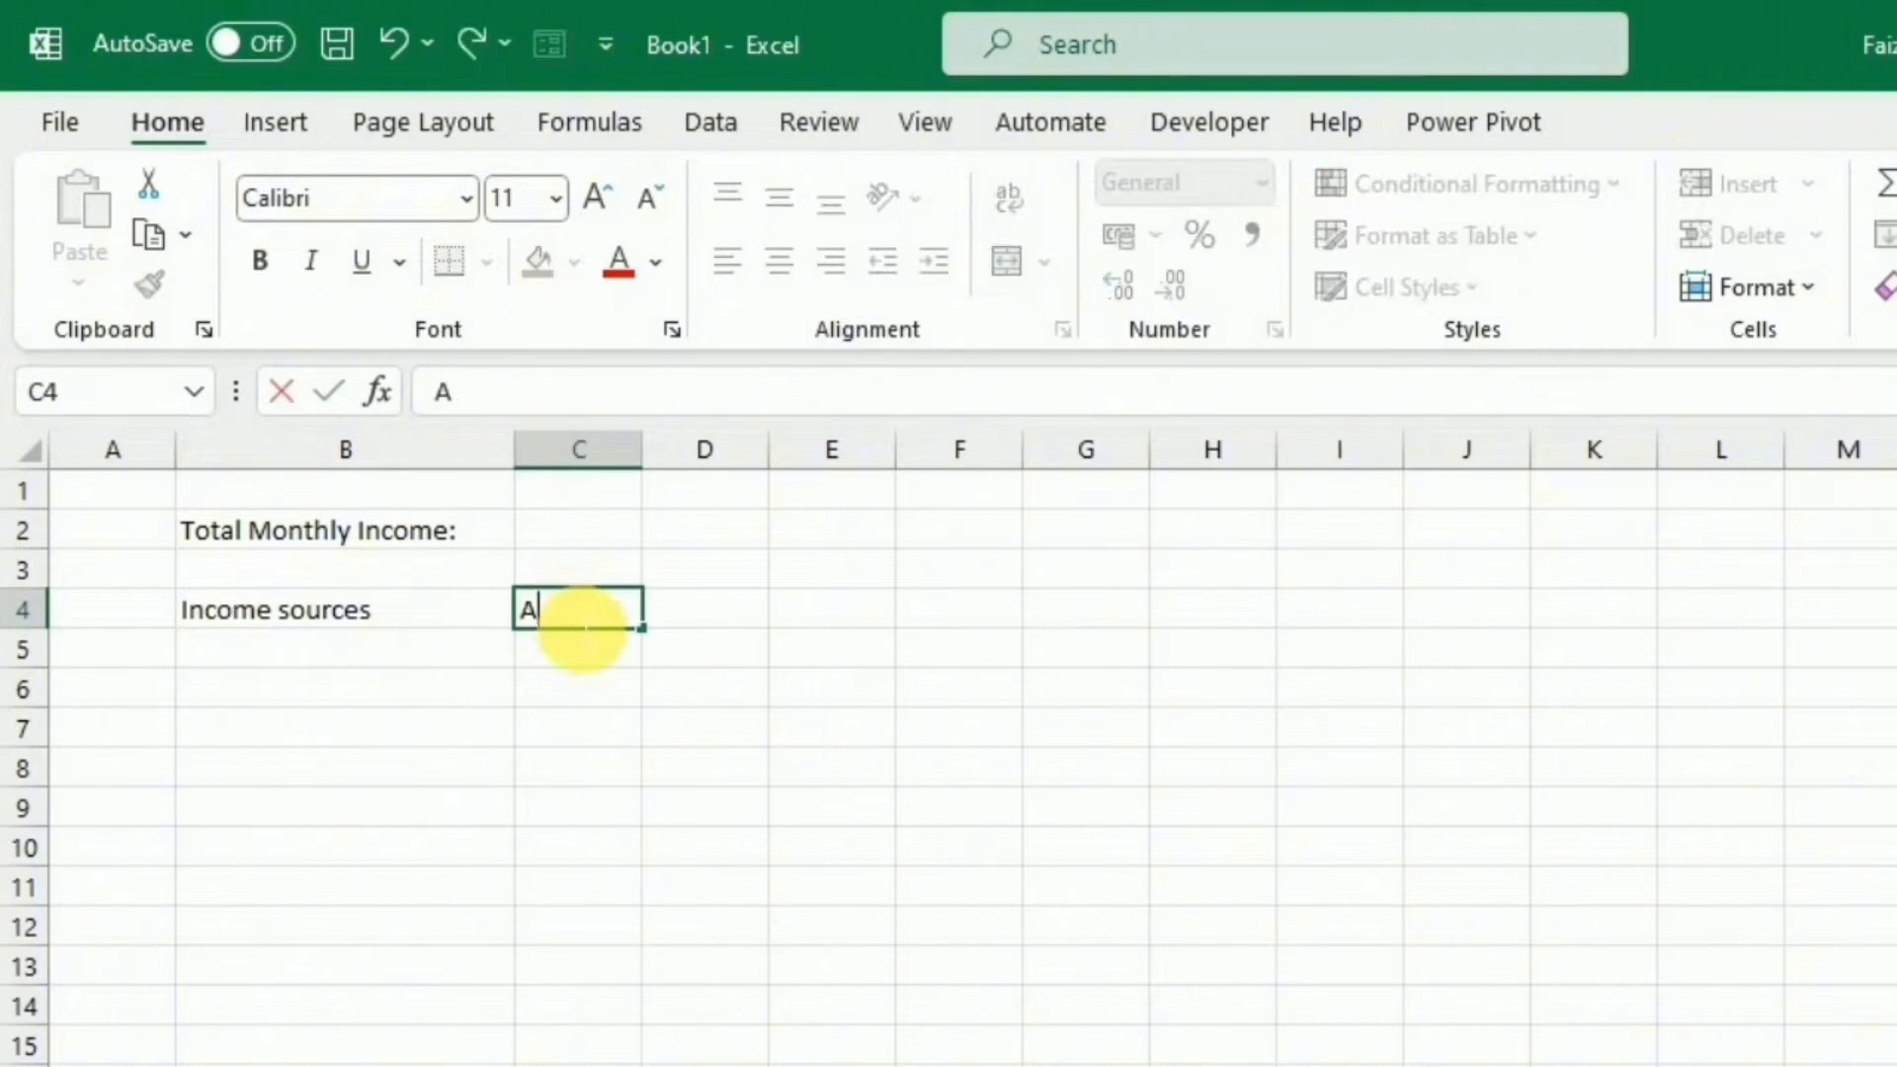
key("Return")
Convert the range B4:C8 into a table that uses its first row as headers.
left_click_drag(298, 622, 563, 787)
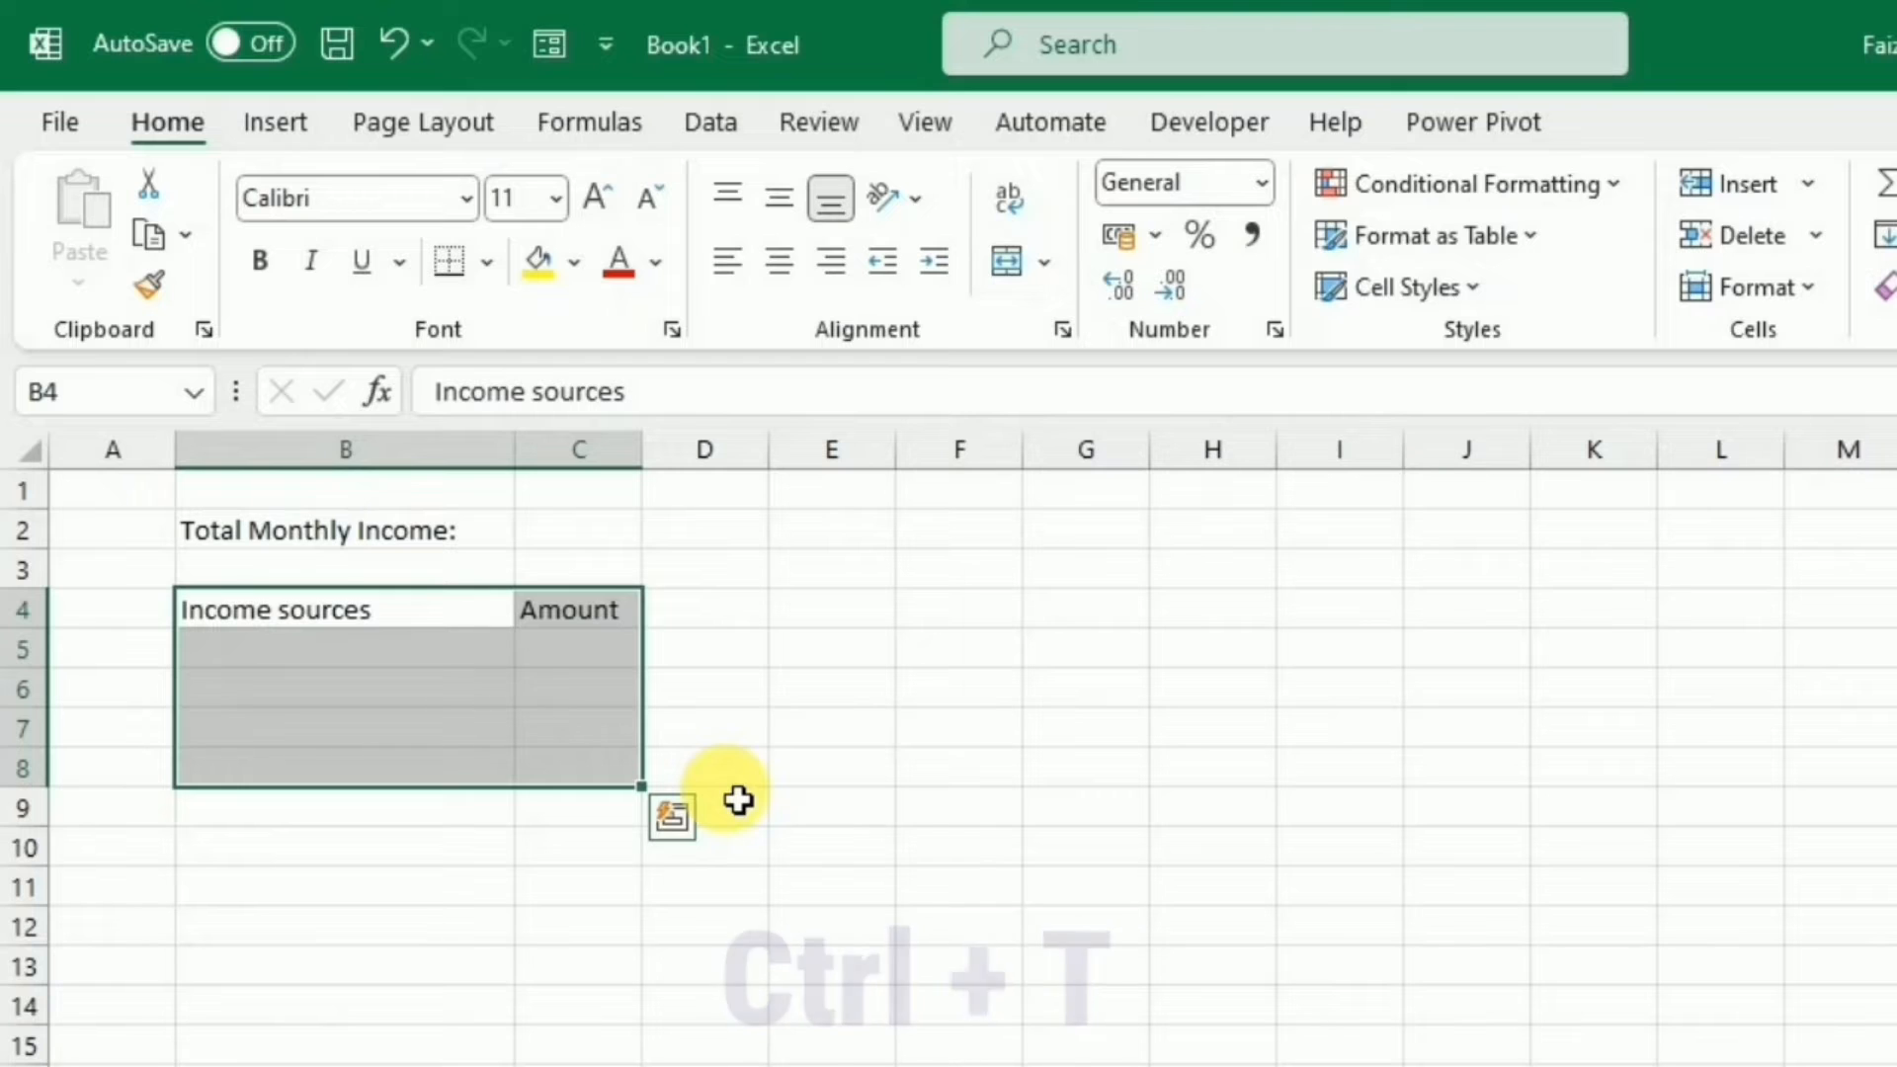
key("ctrl+t")
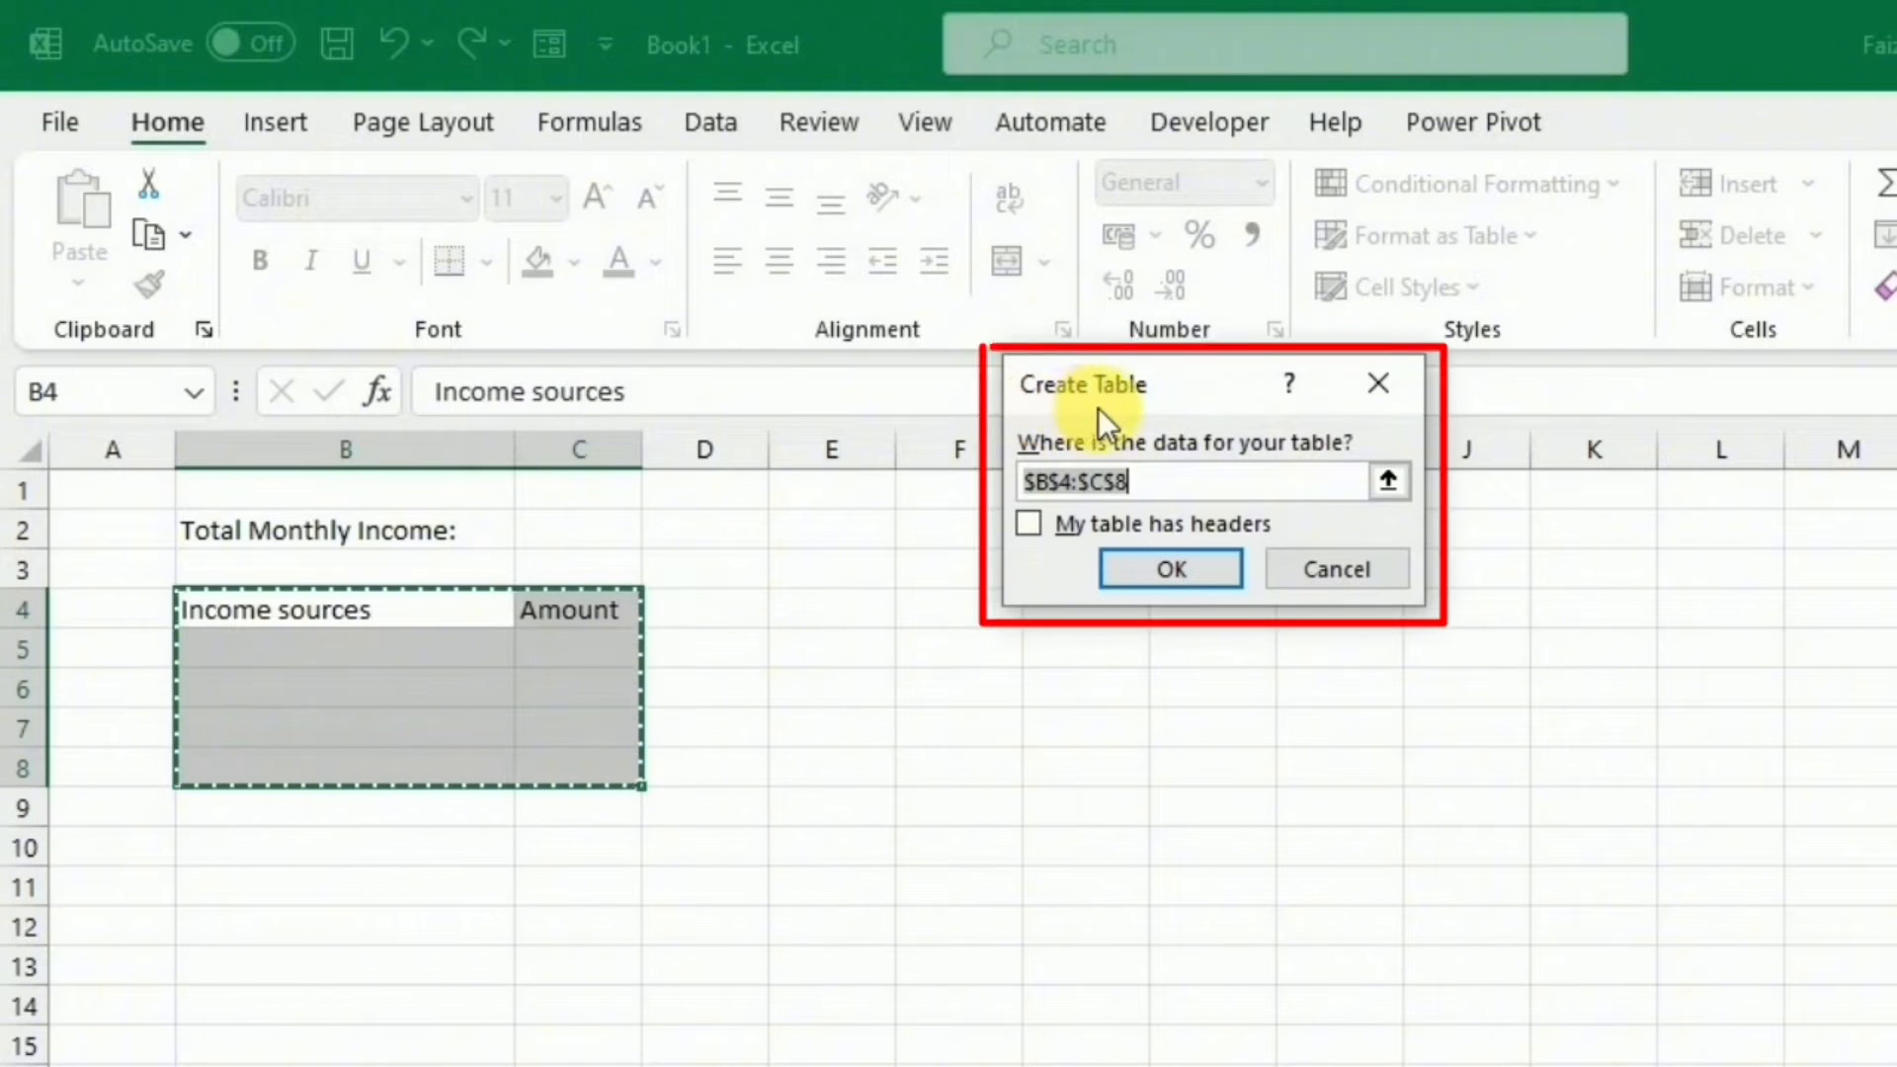
left_click(1033, 528)
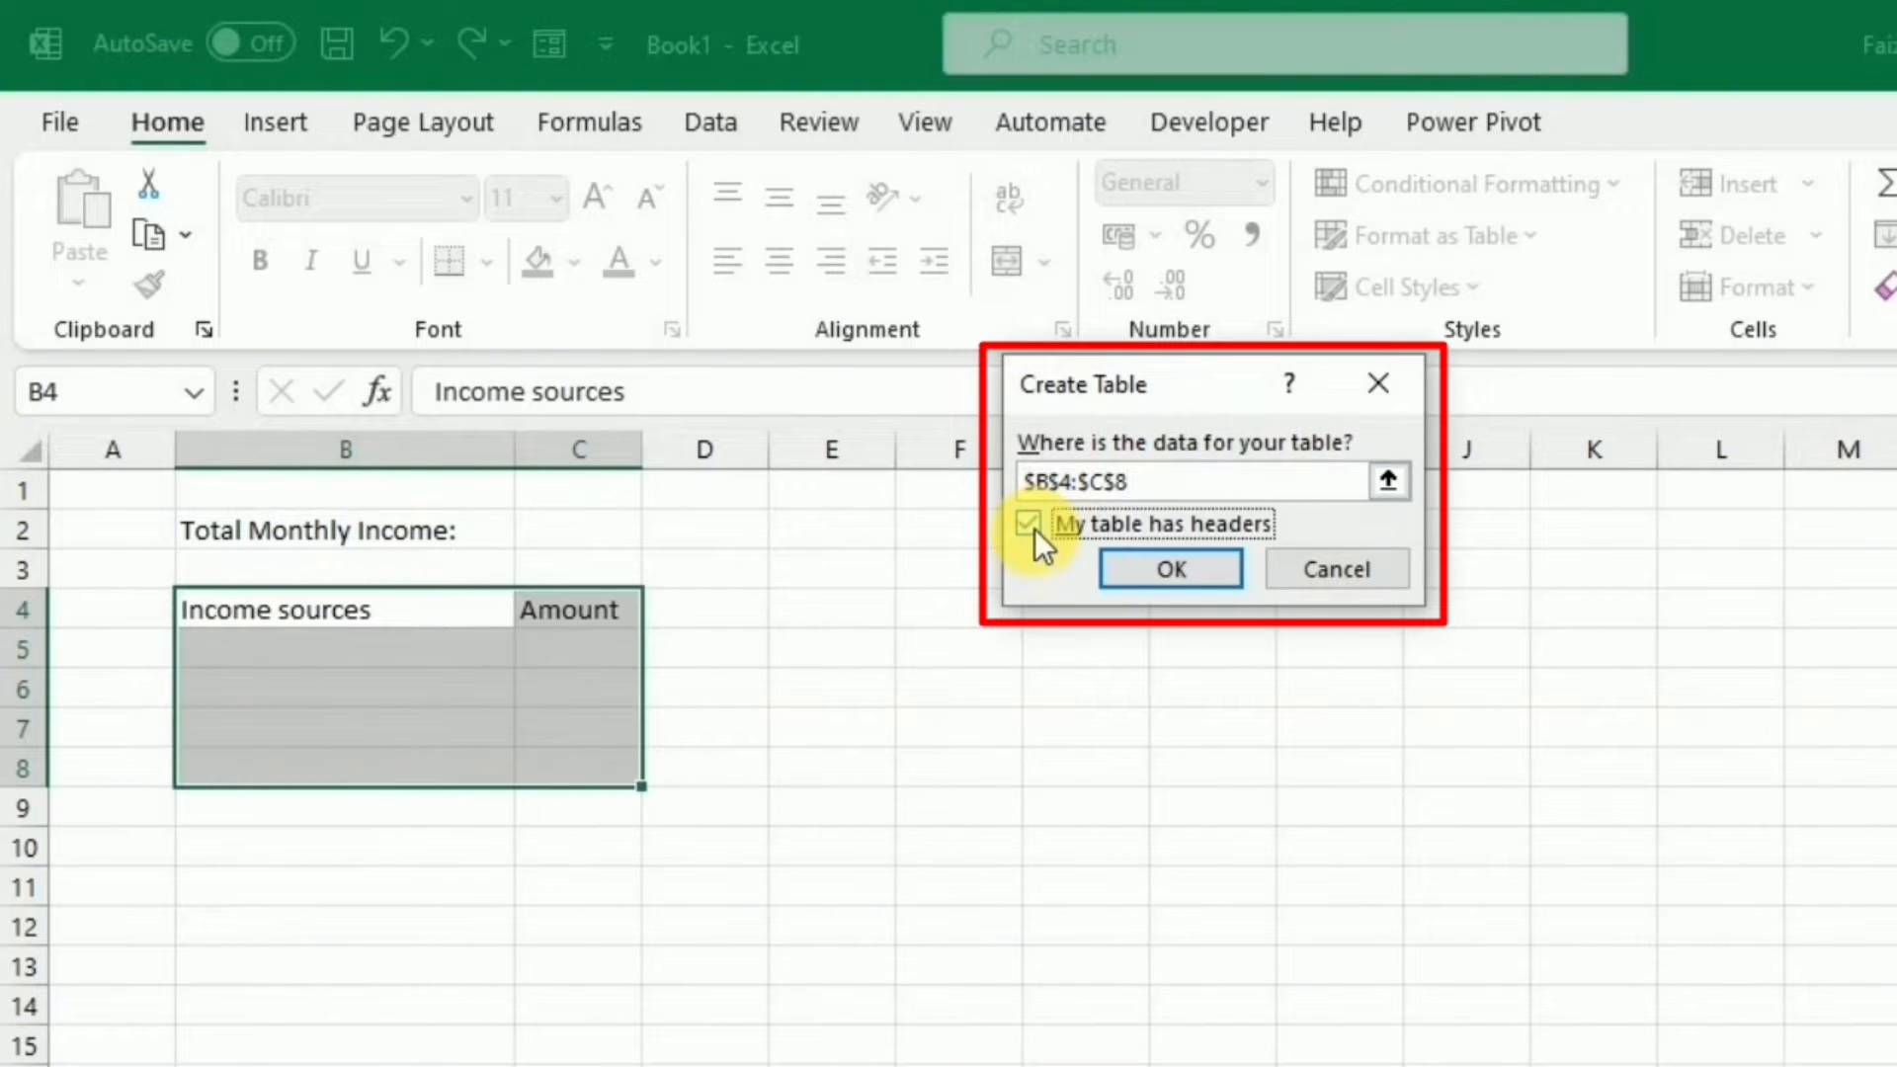
left_click(1117, 568)
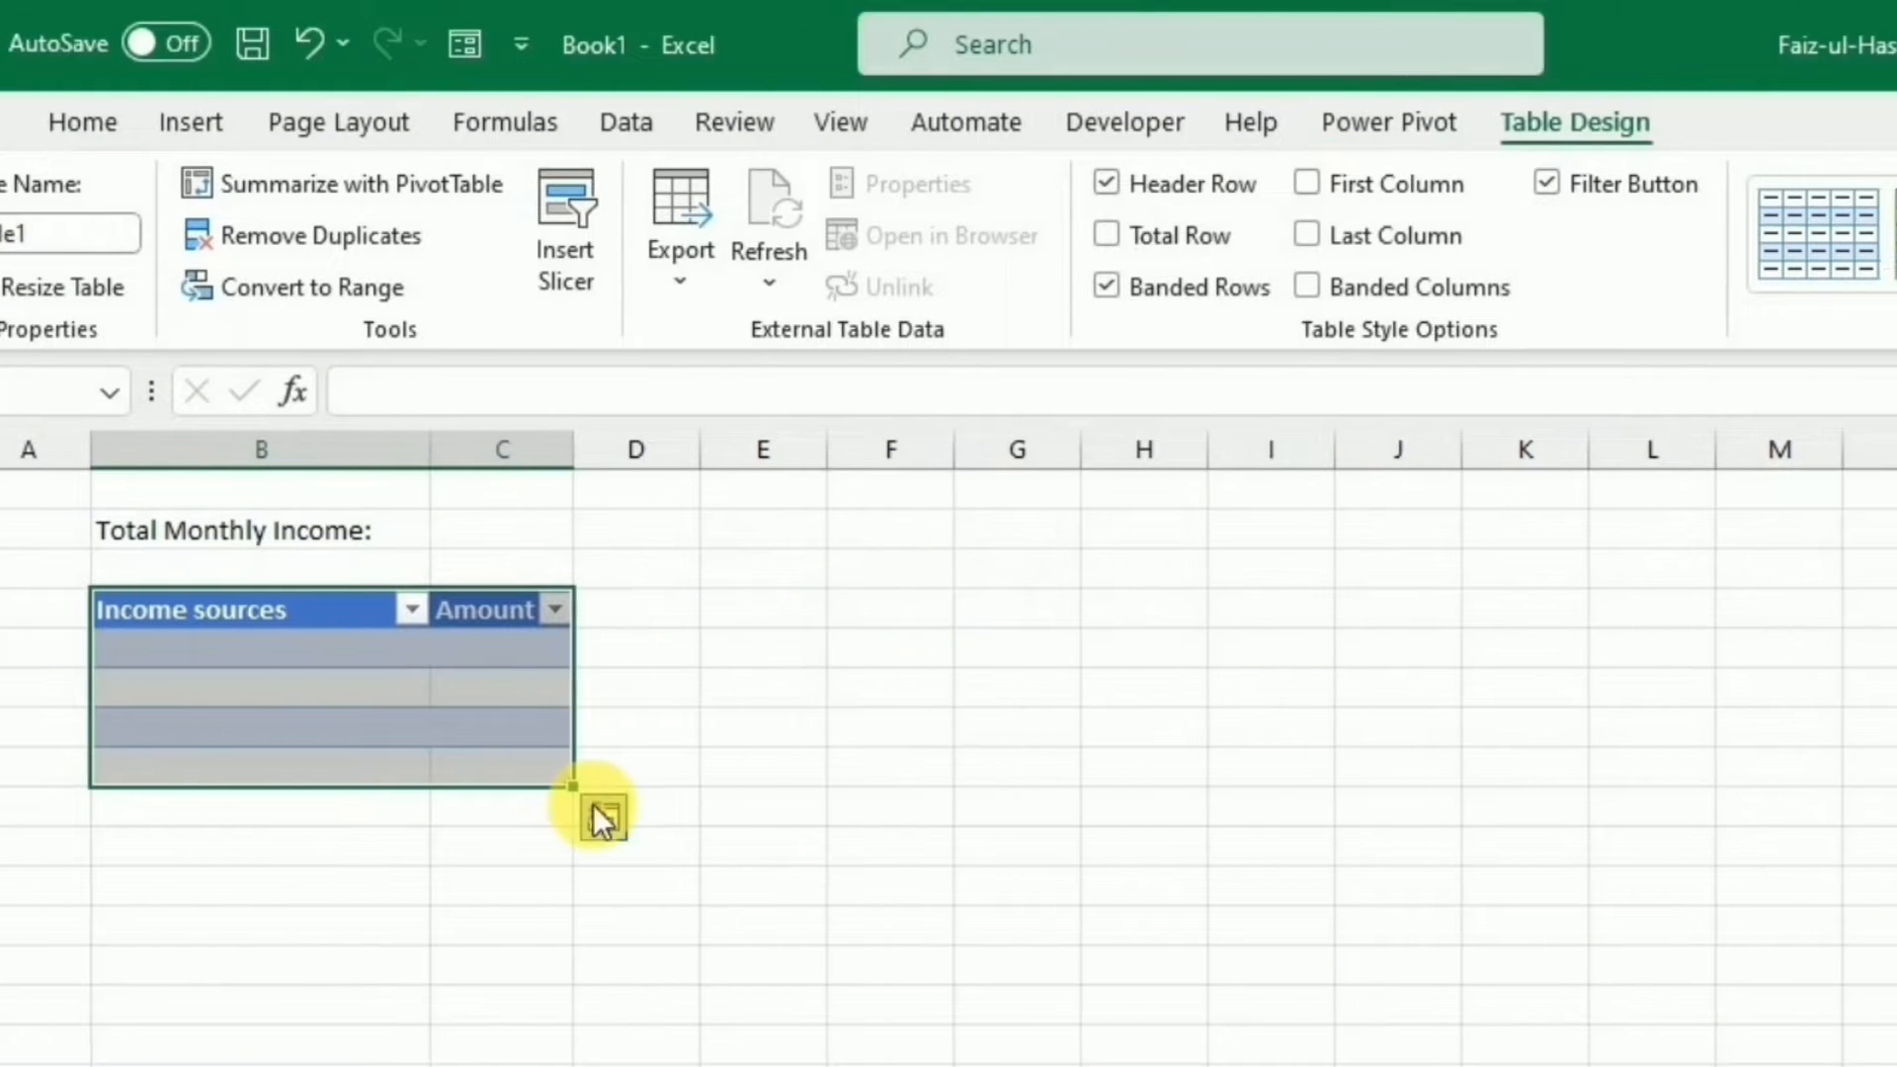
Apply the light table style with a solid black header to the income table and turn off banded rows.
left_click(1759, 268)
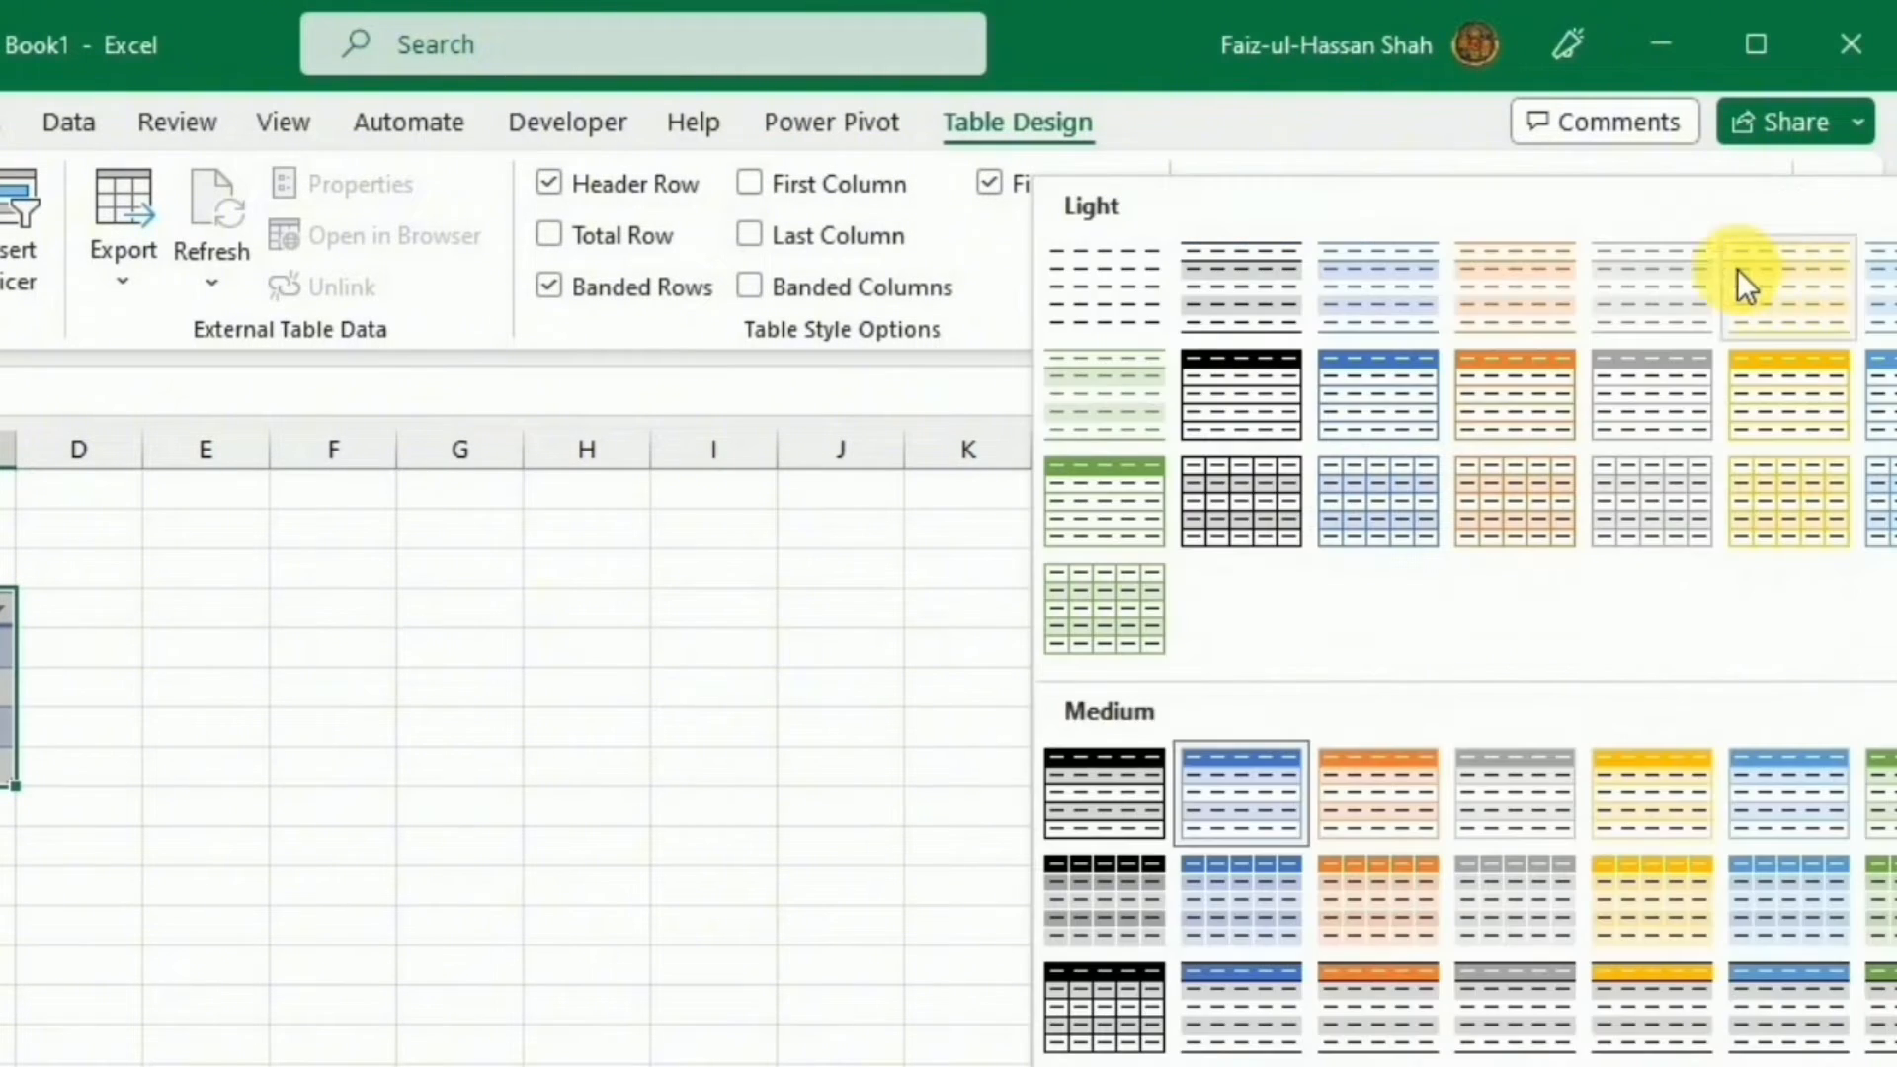
left_click(1249, 388)
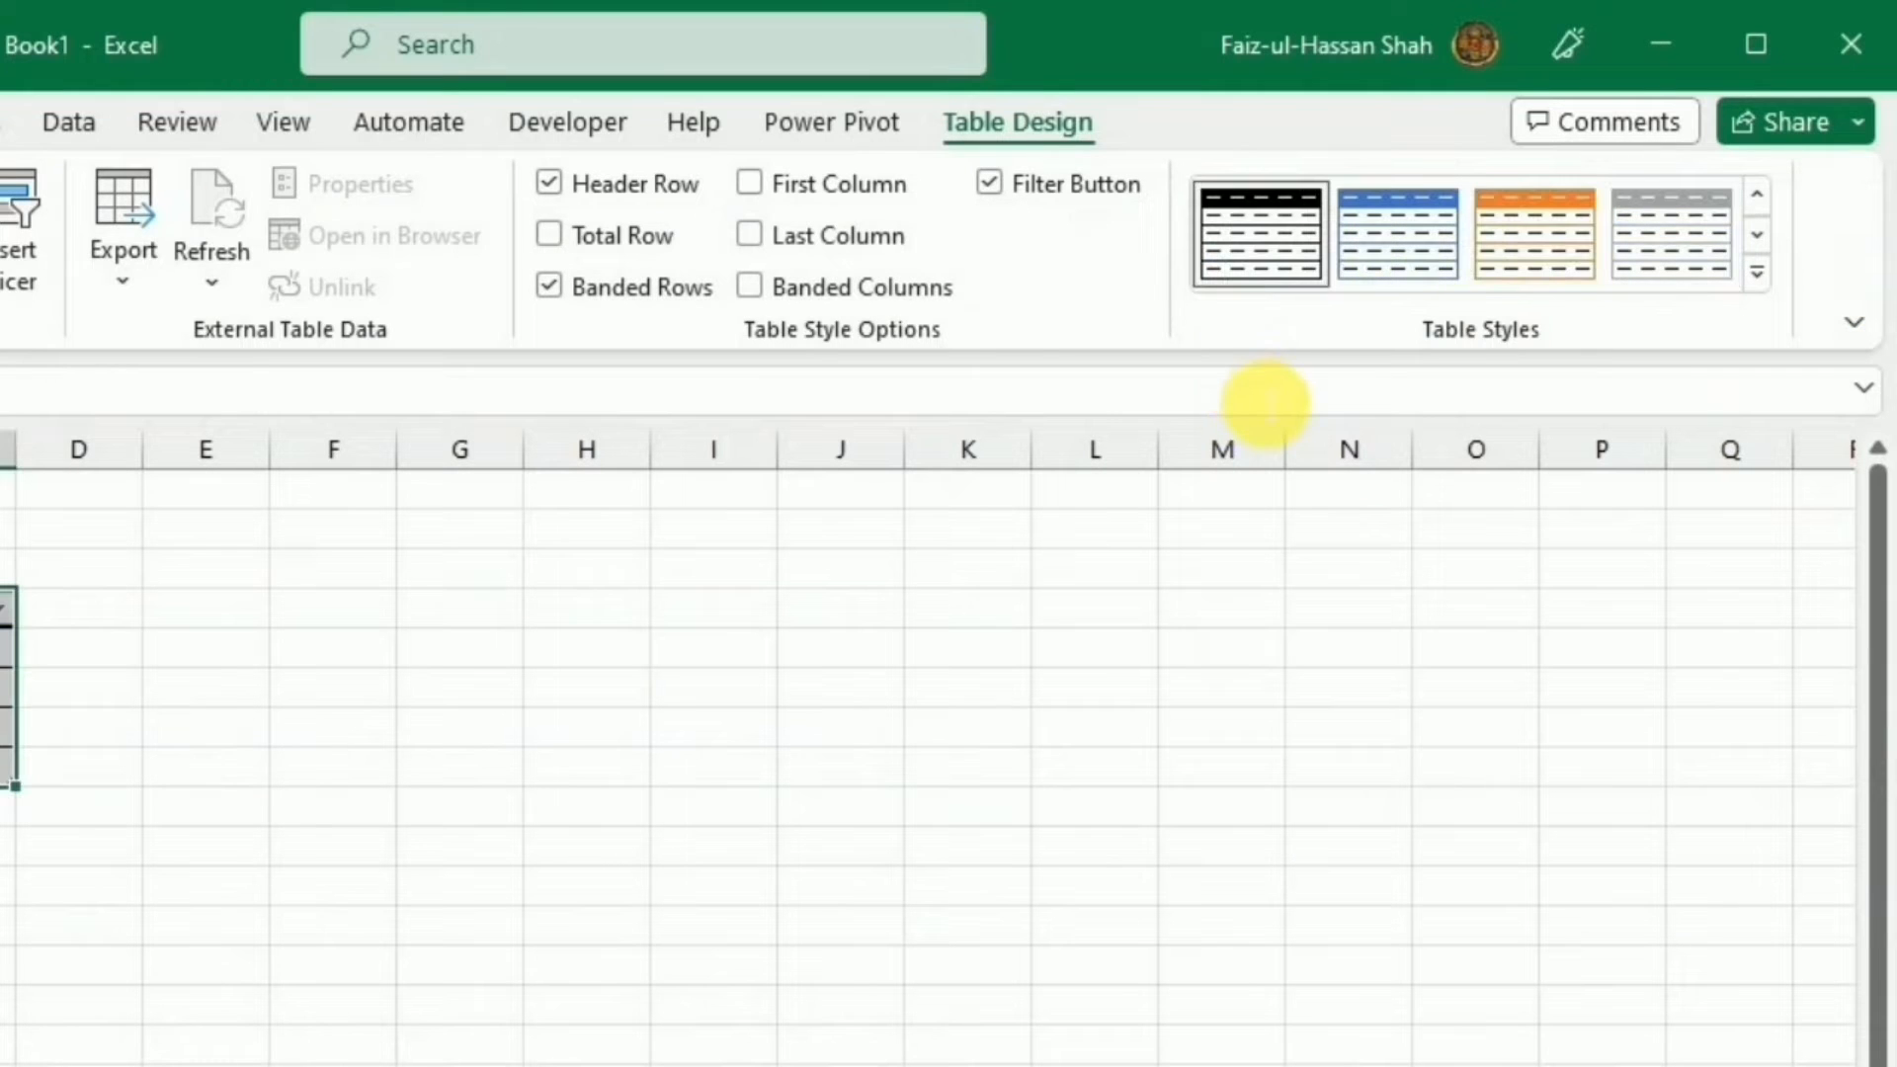
left_click(554, 287)
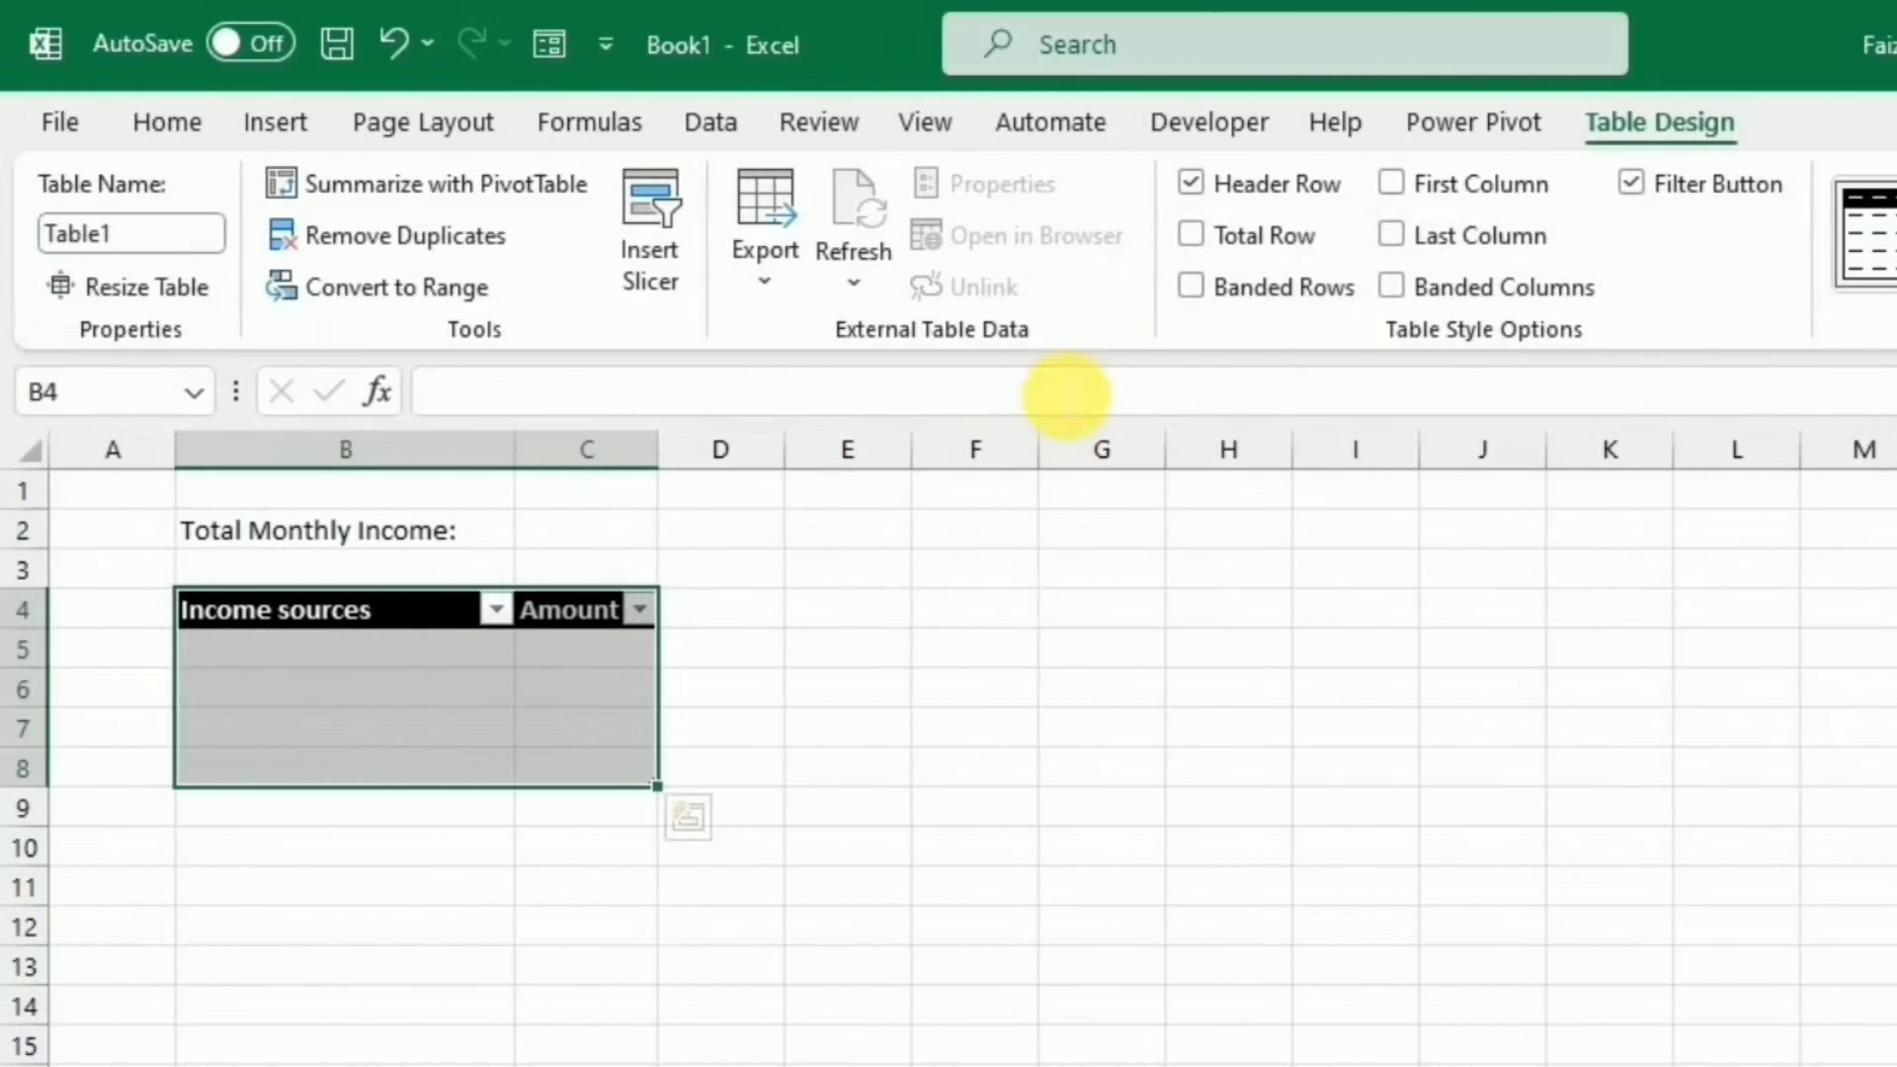
Make the "Total Monthly Income:" label in B2 bold at size 14, and widen columns B and C.
left_click(445, 533)
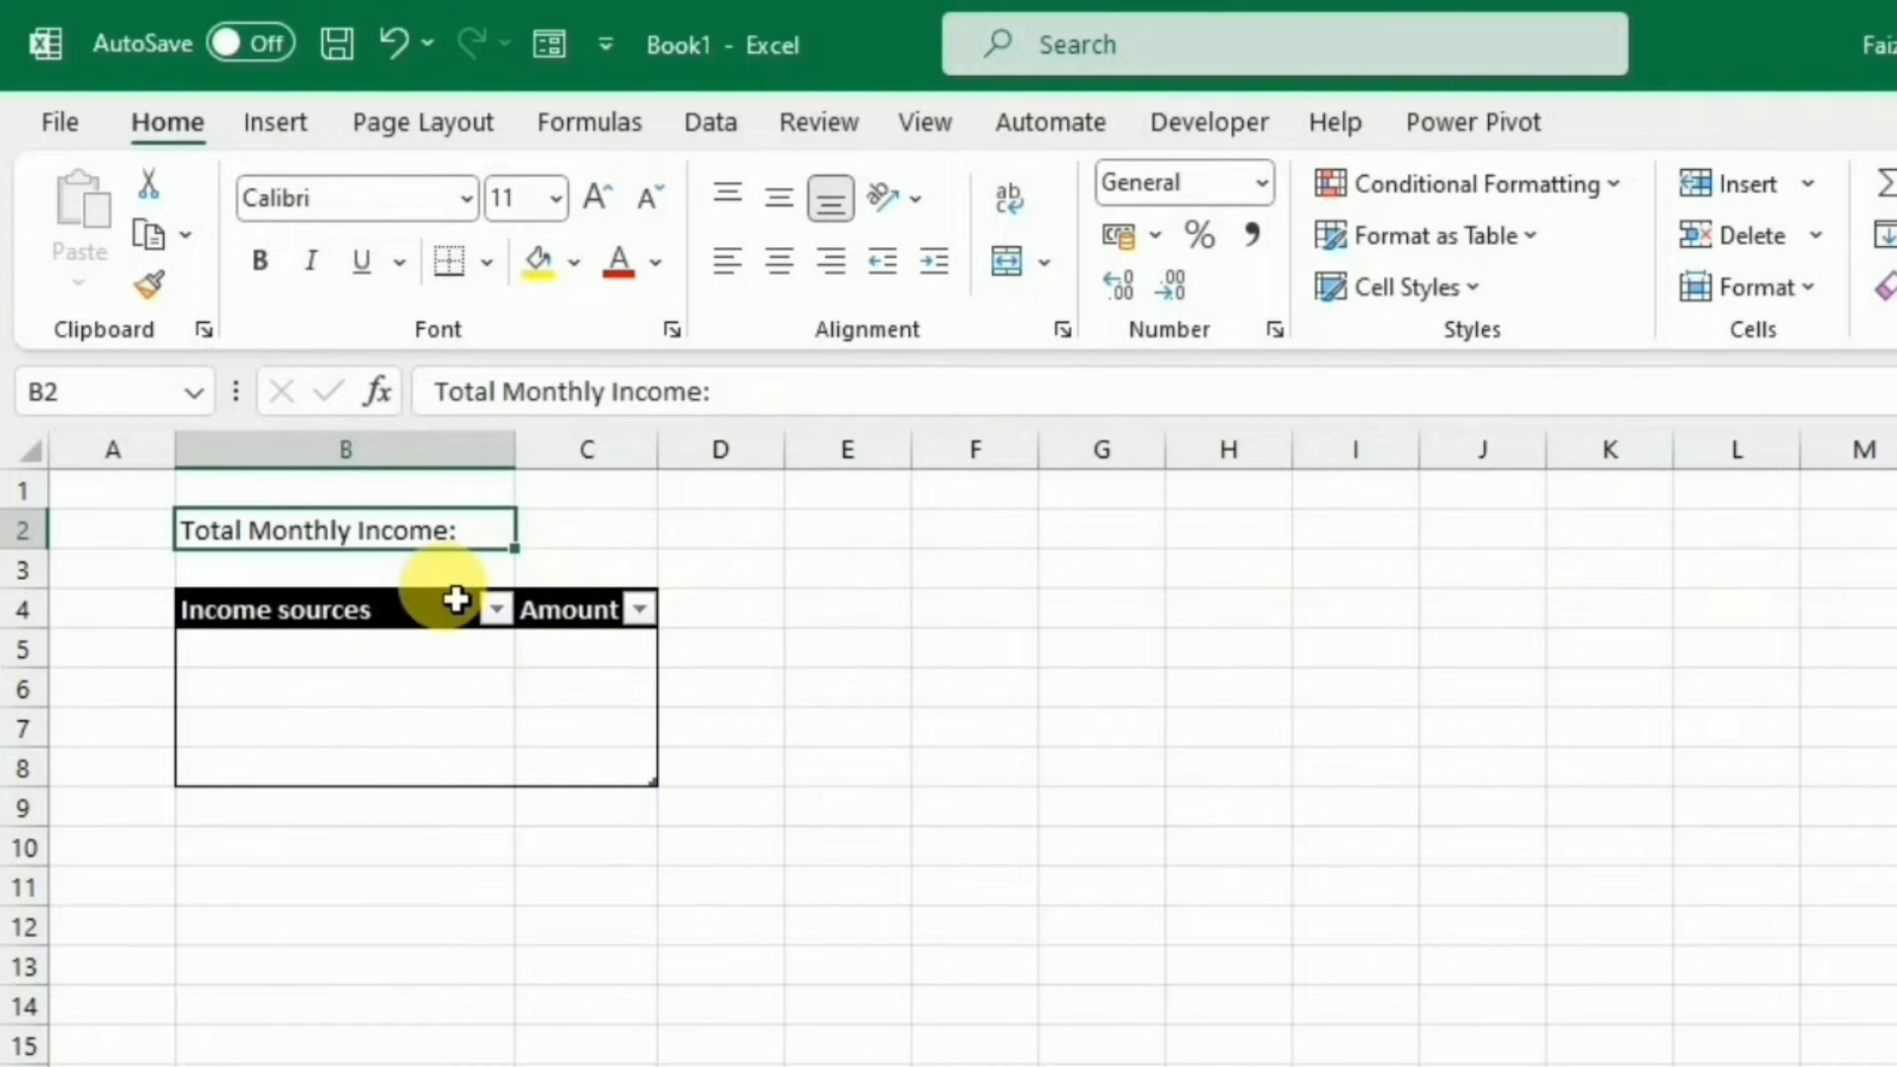
left_click(263, 259)
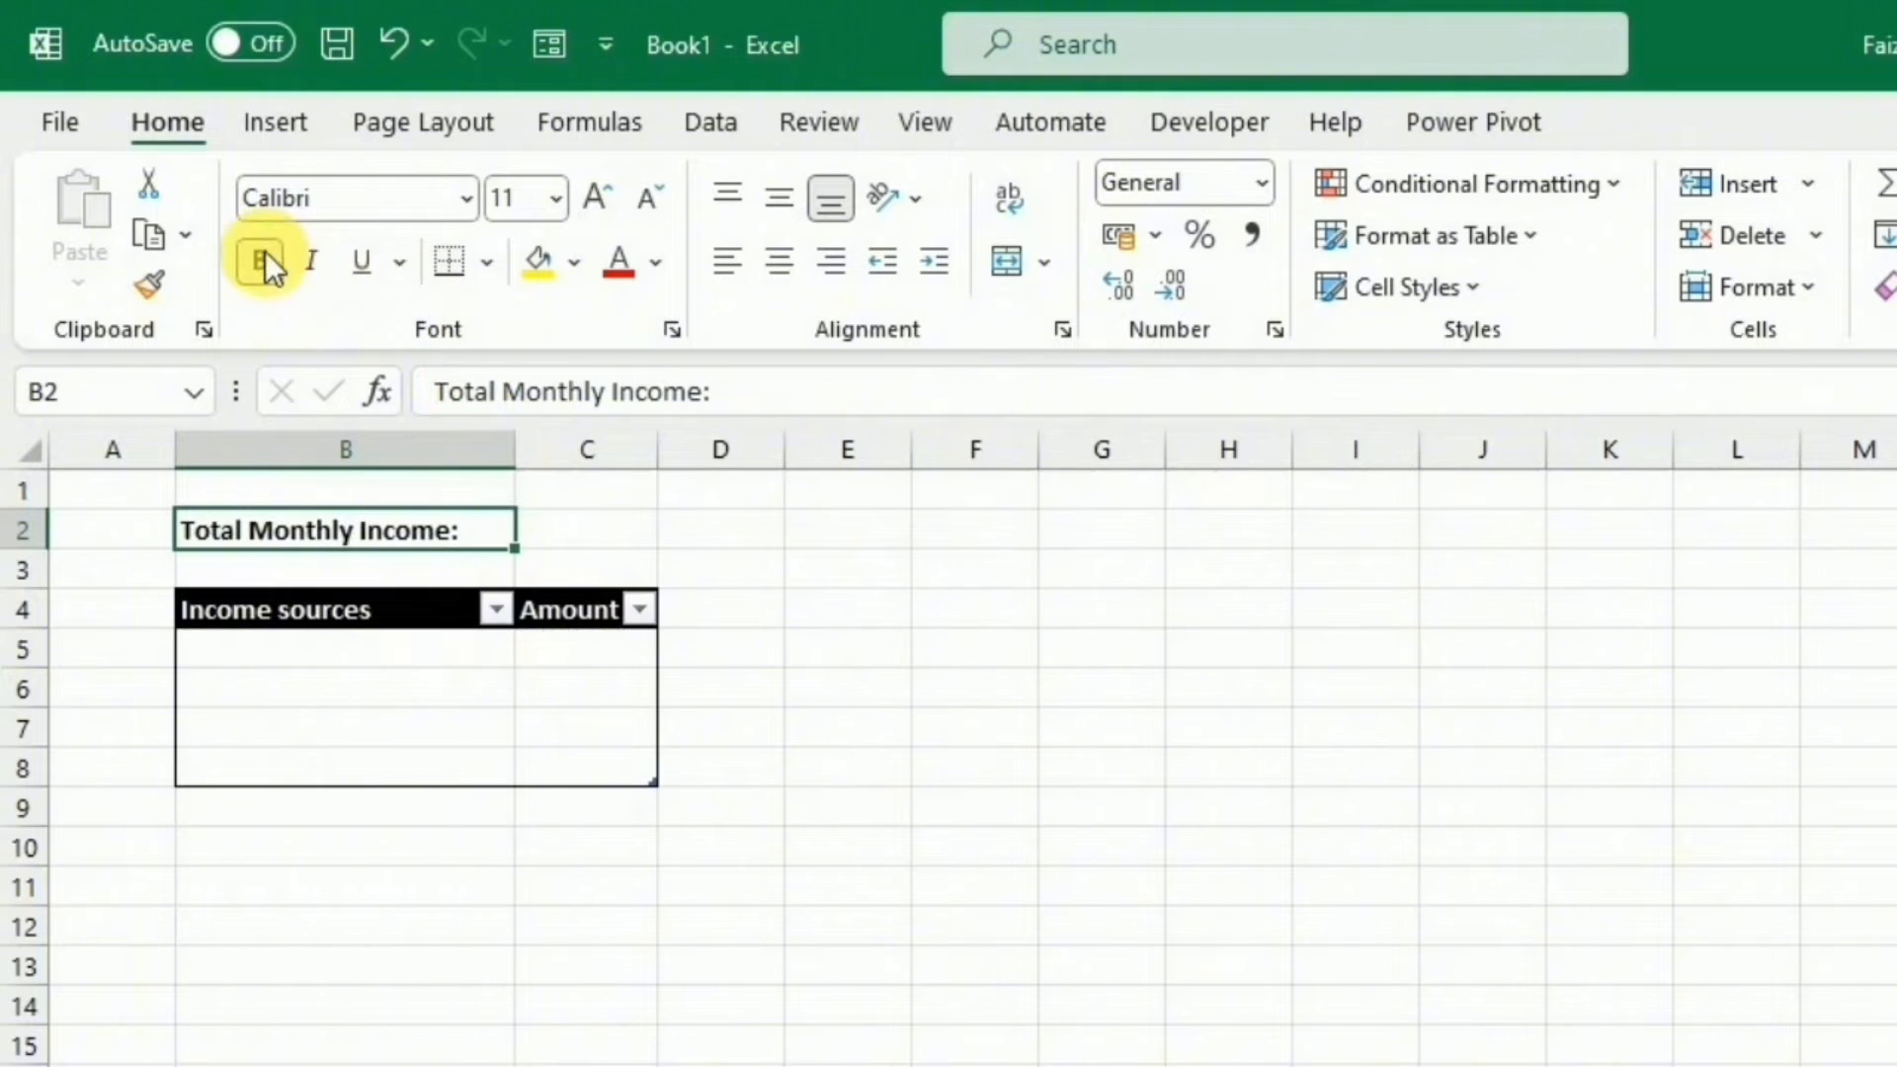
left_click(597, 194)
left_click(597, 194)
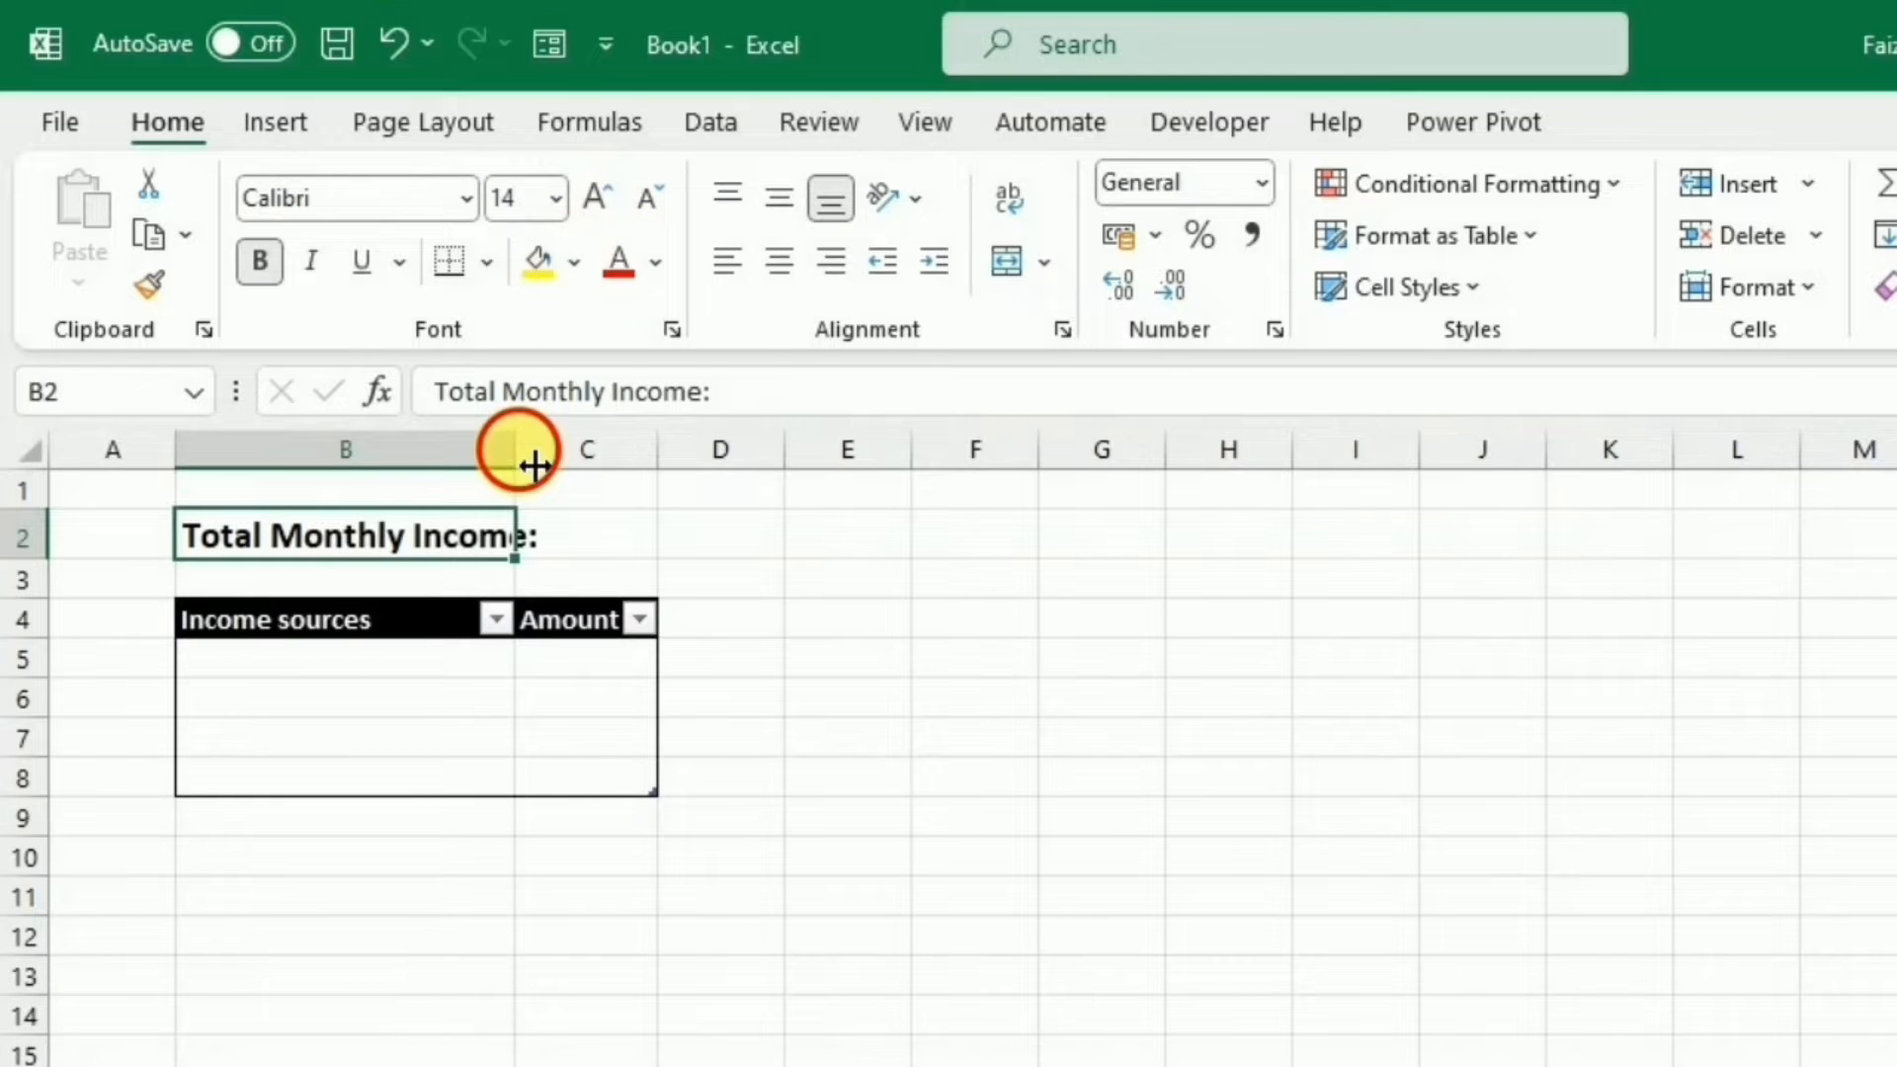
left_click_drag(534, 465, 569, 469)
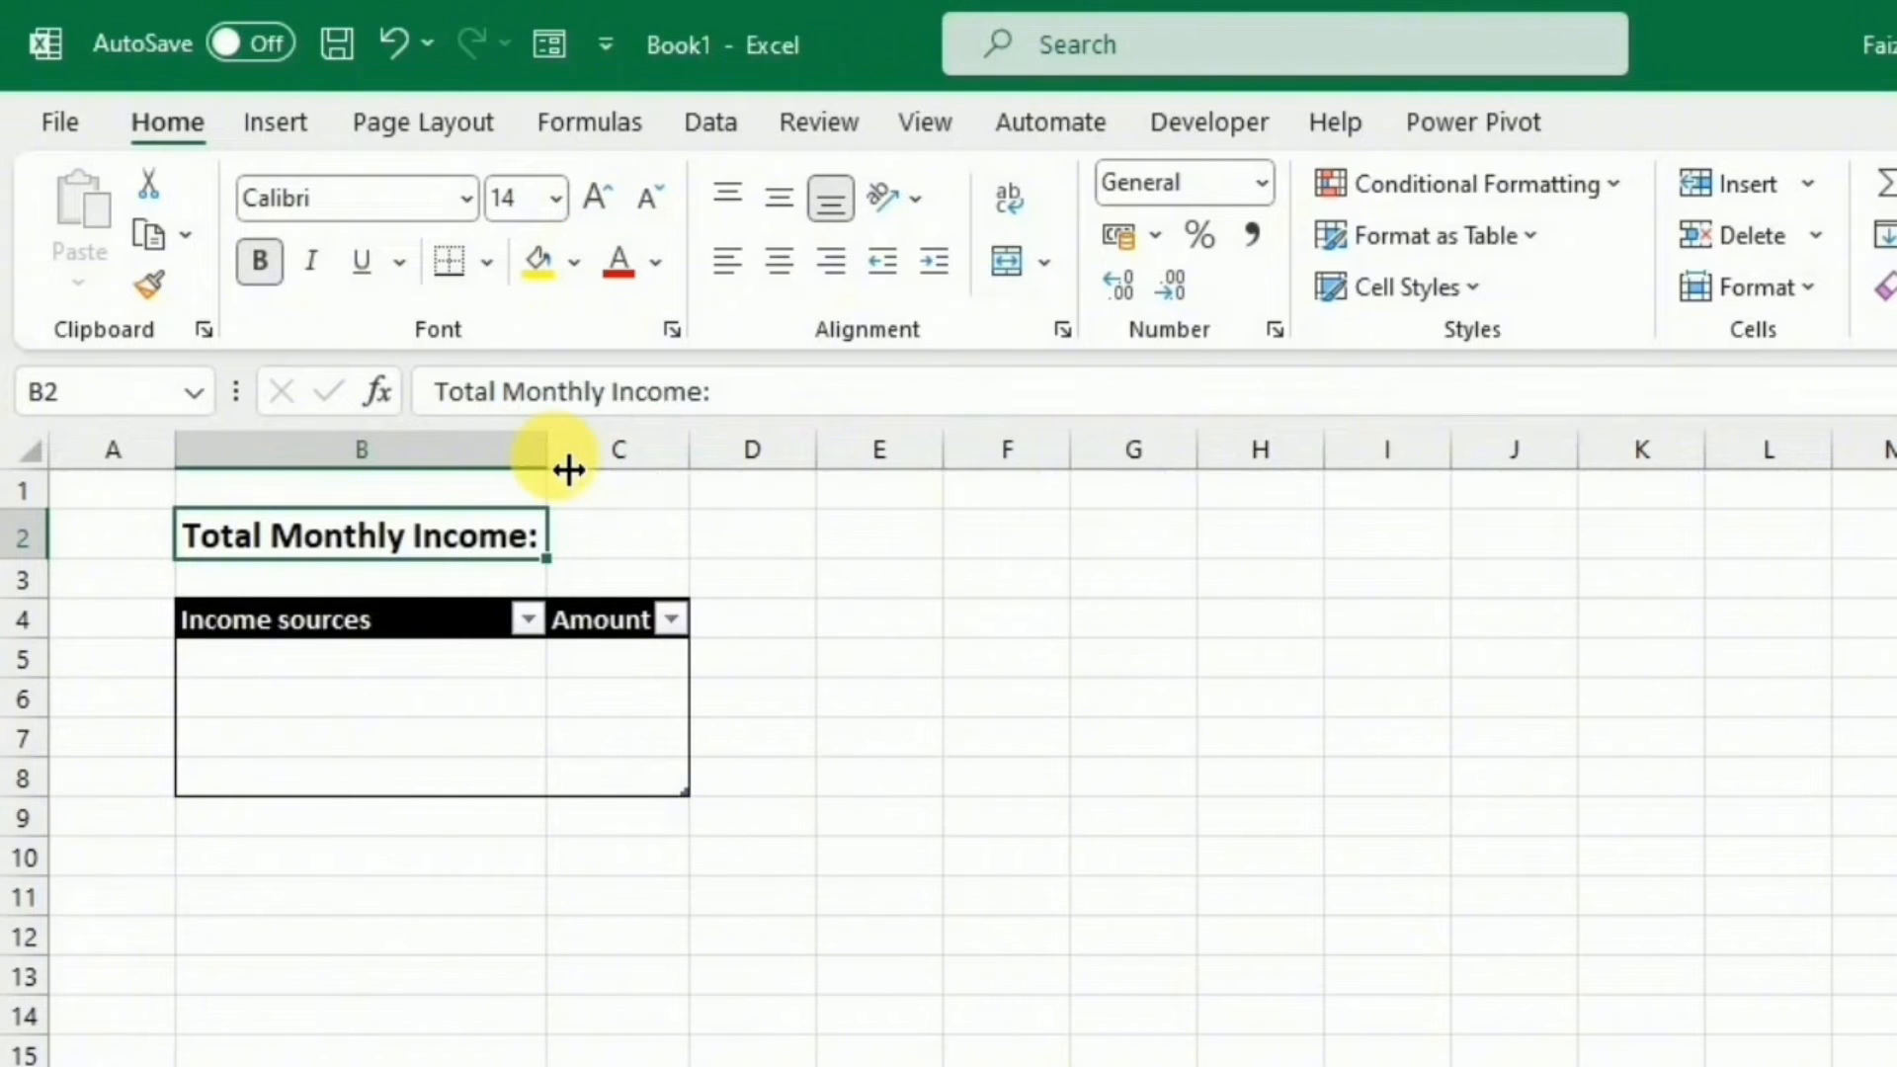
left_click_drag(707, 465, 772, 479)
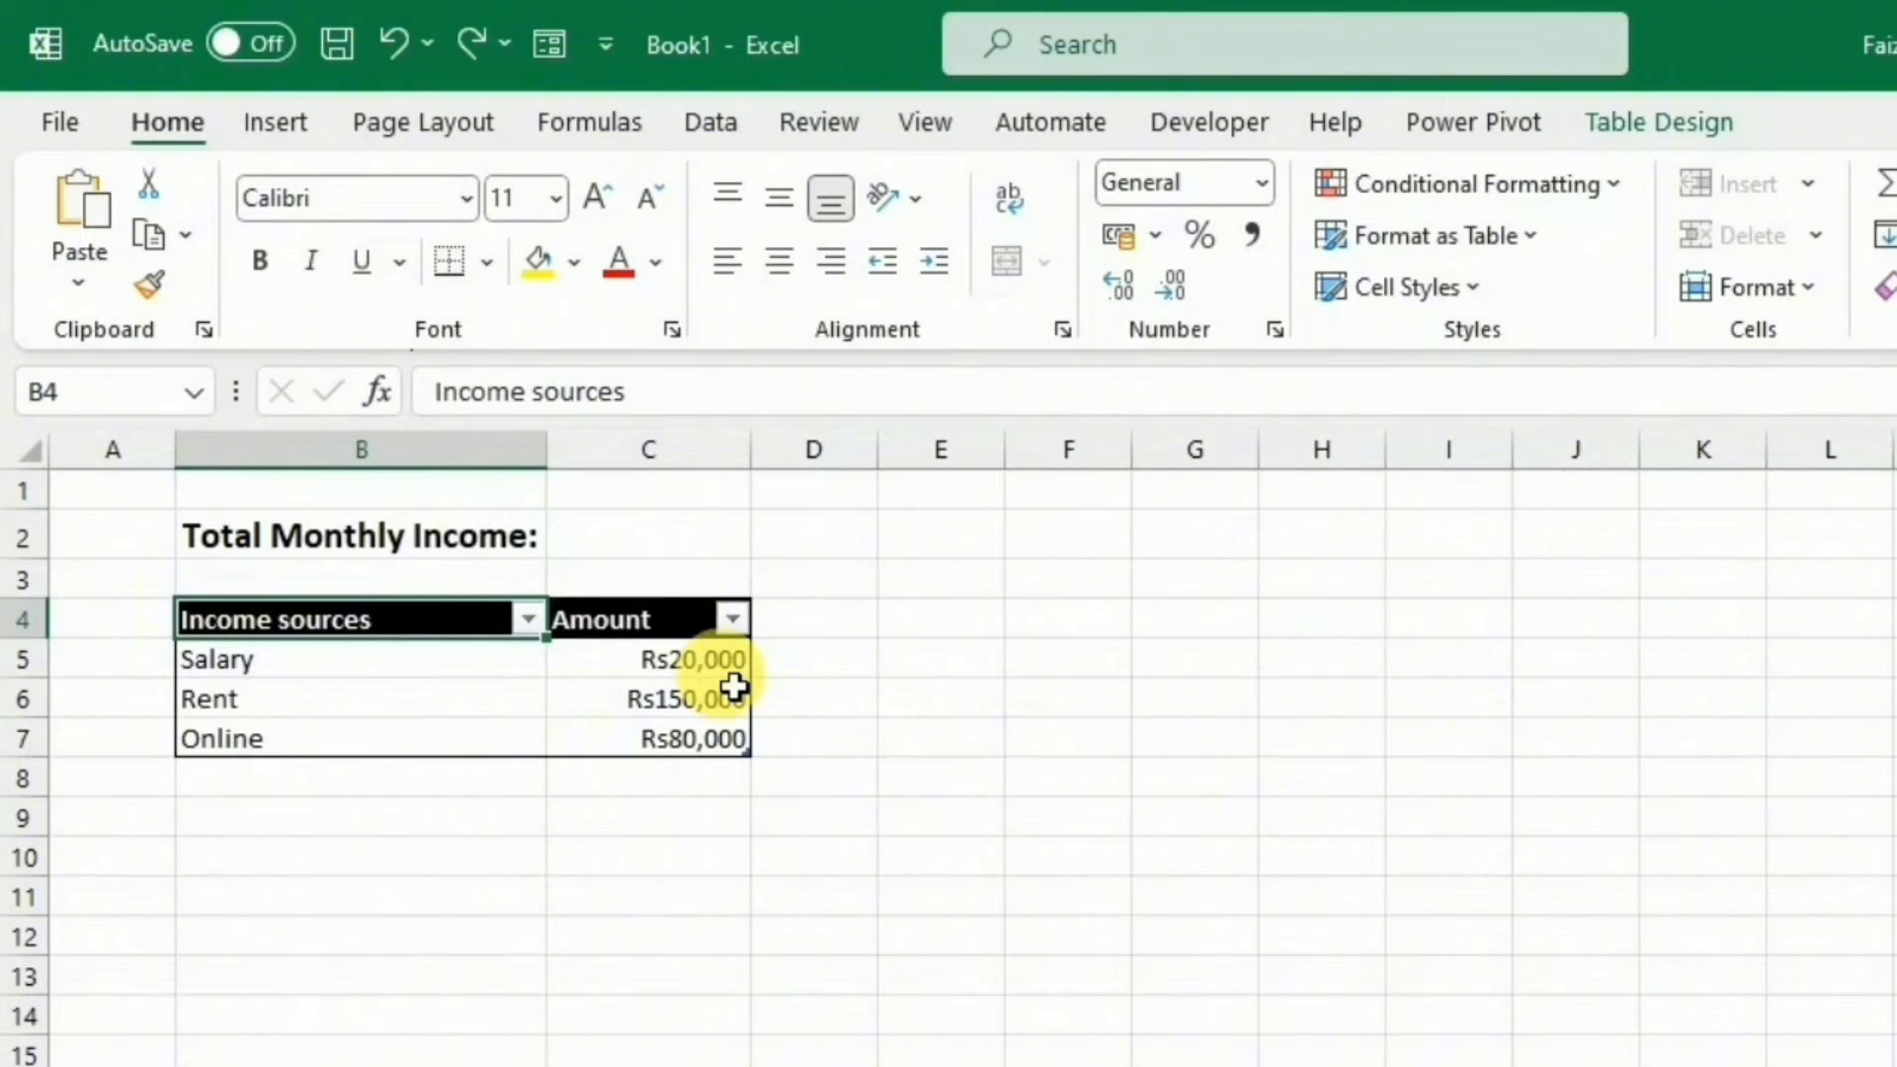
Format the amounts in C5:C7 as Currency with the Rs symbol and 0 decimal places.
left_click_drag(733, 672, 712, 751)
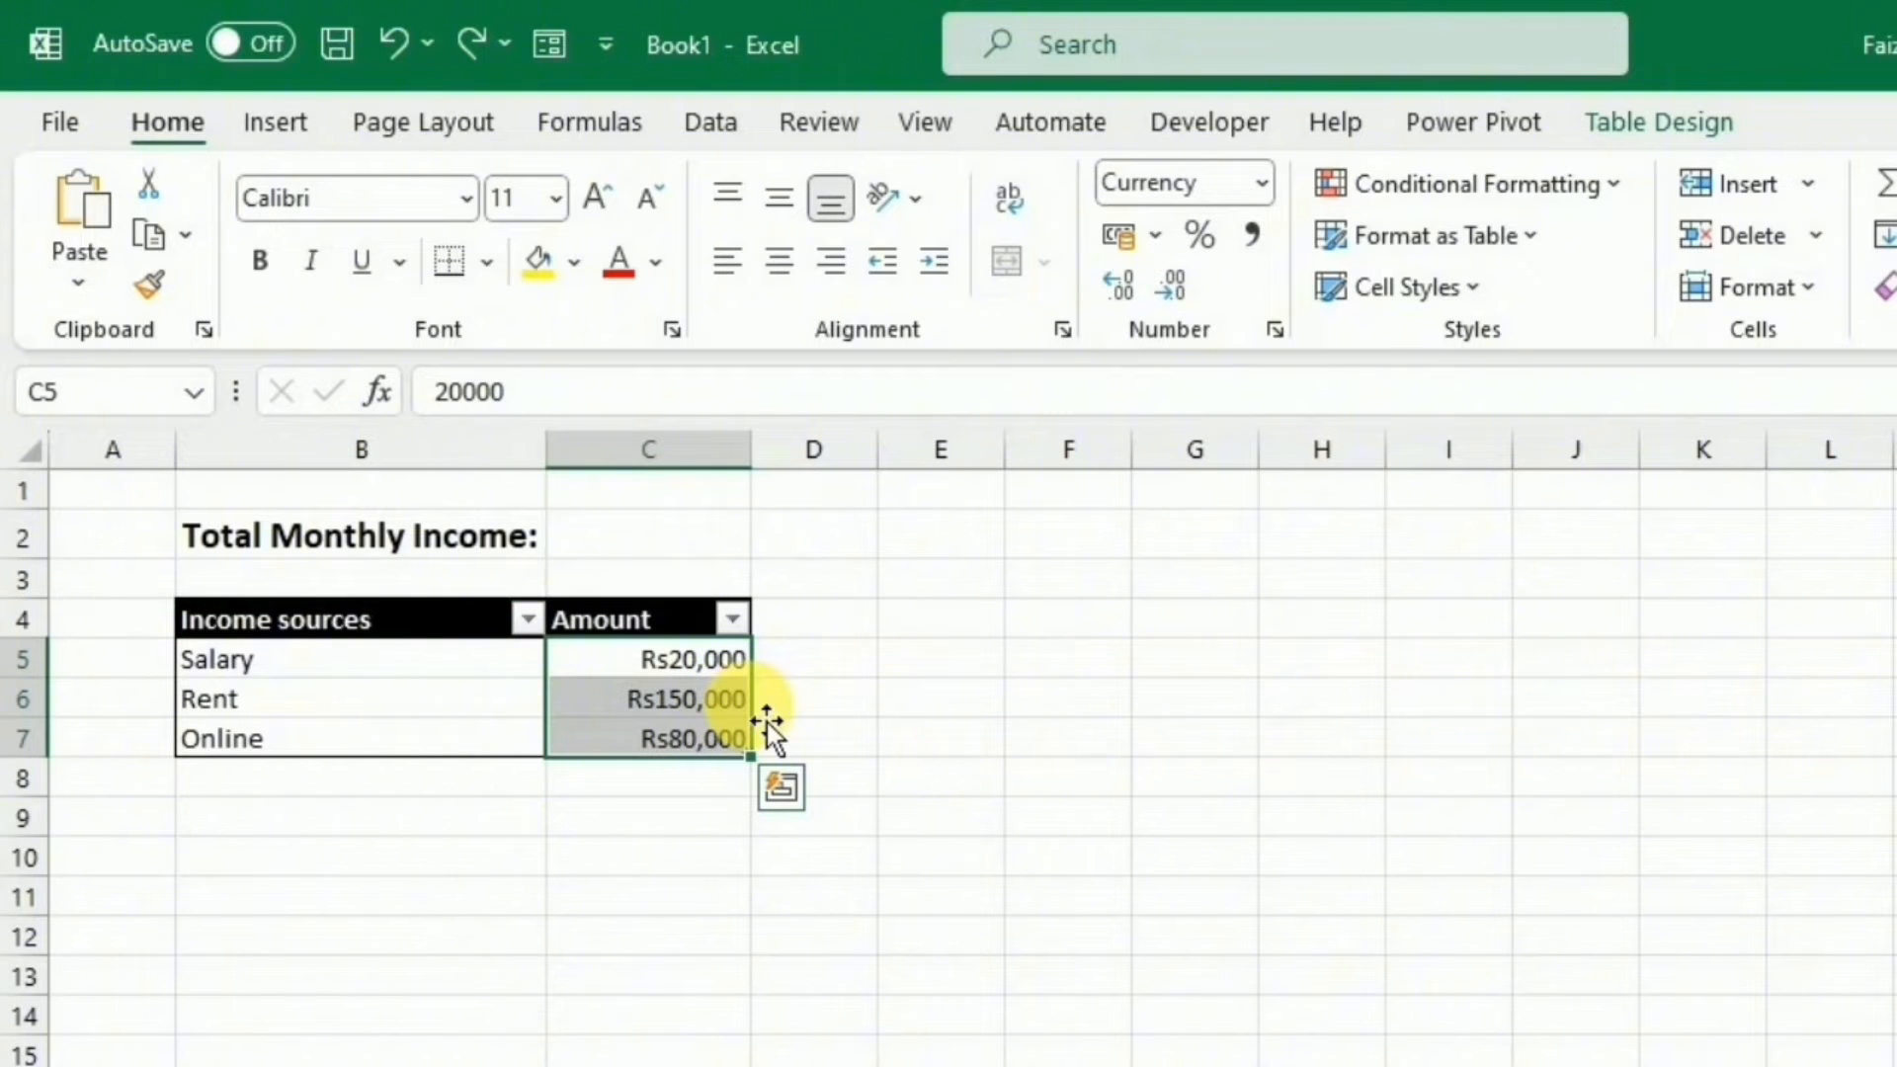
key("ctrl+1")
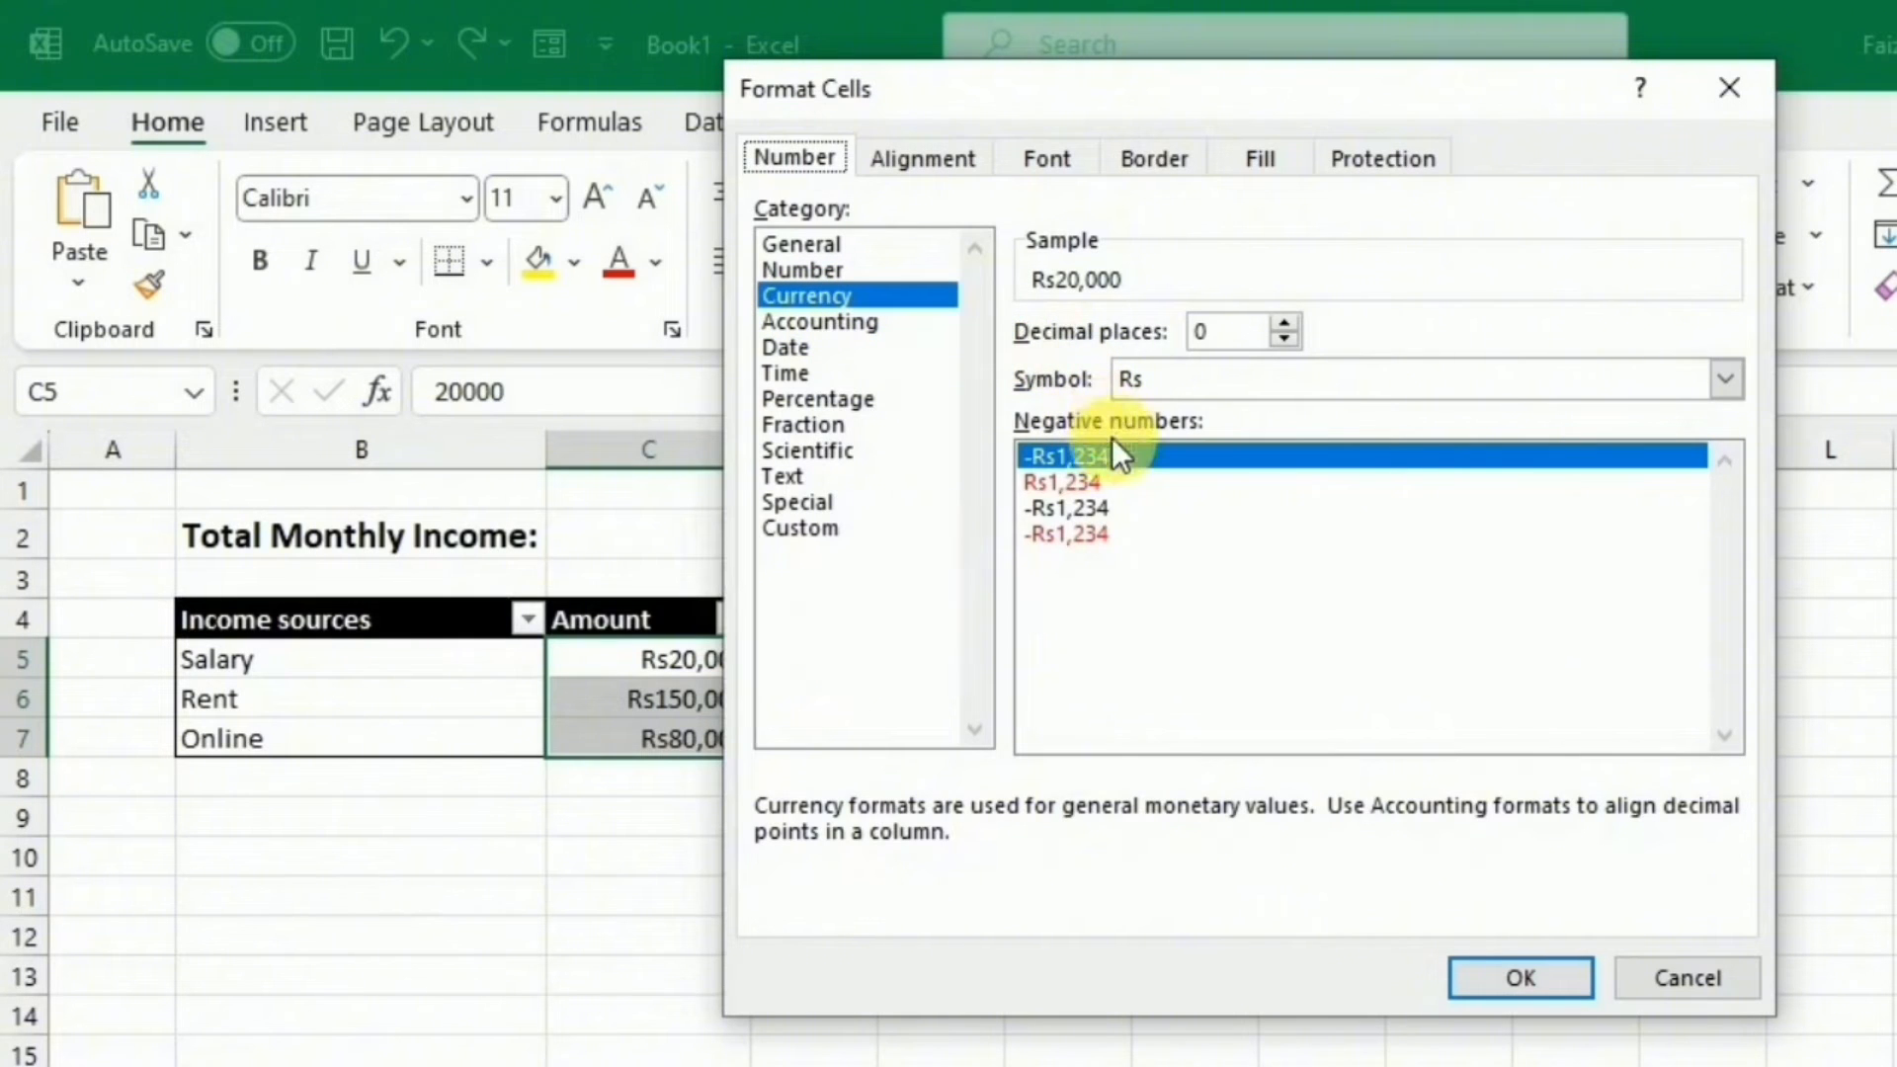
left_click(1453, 988)
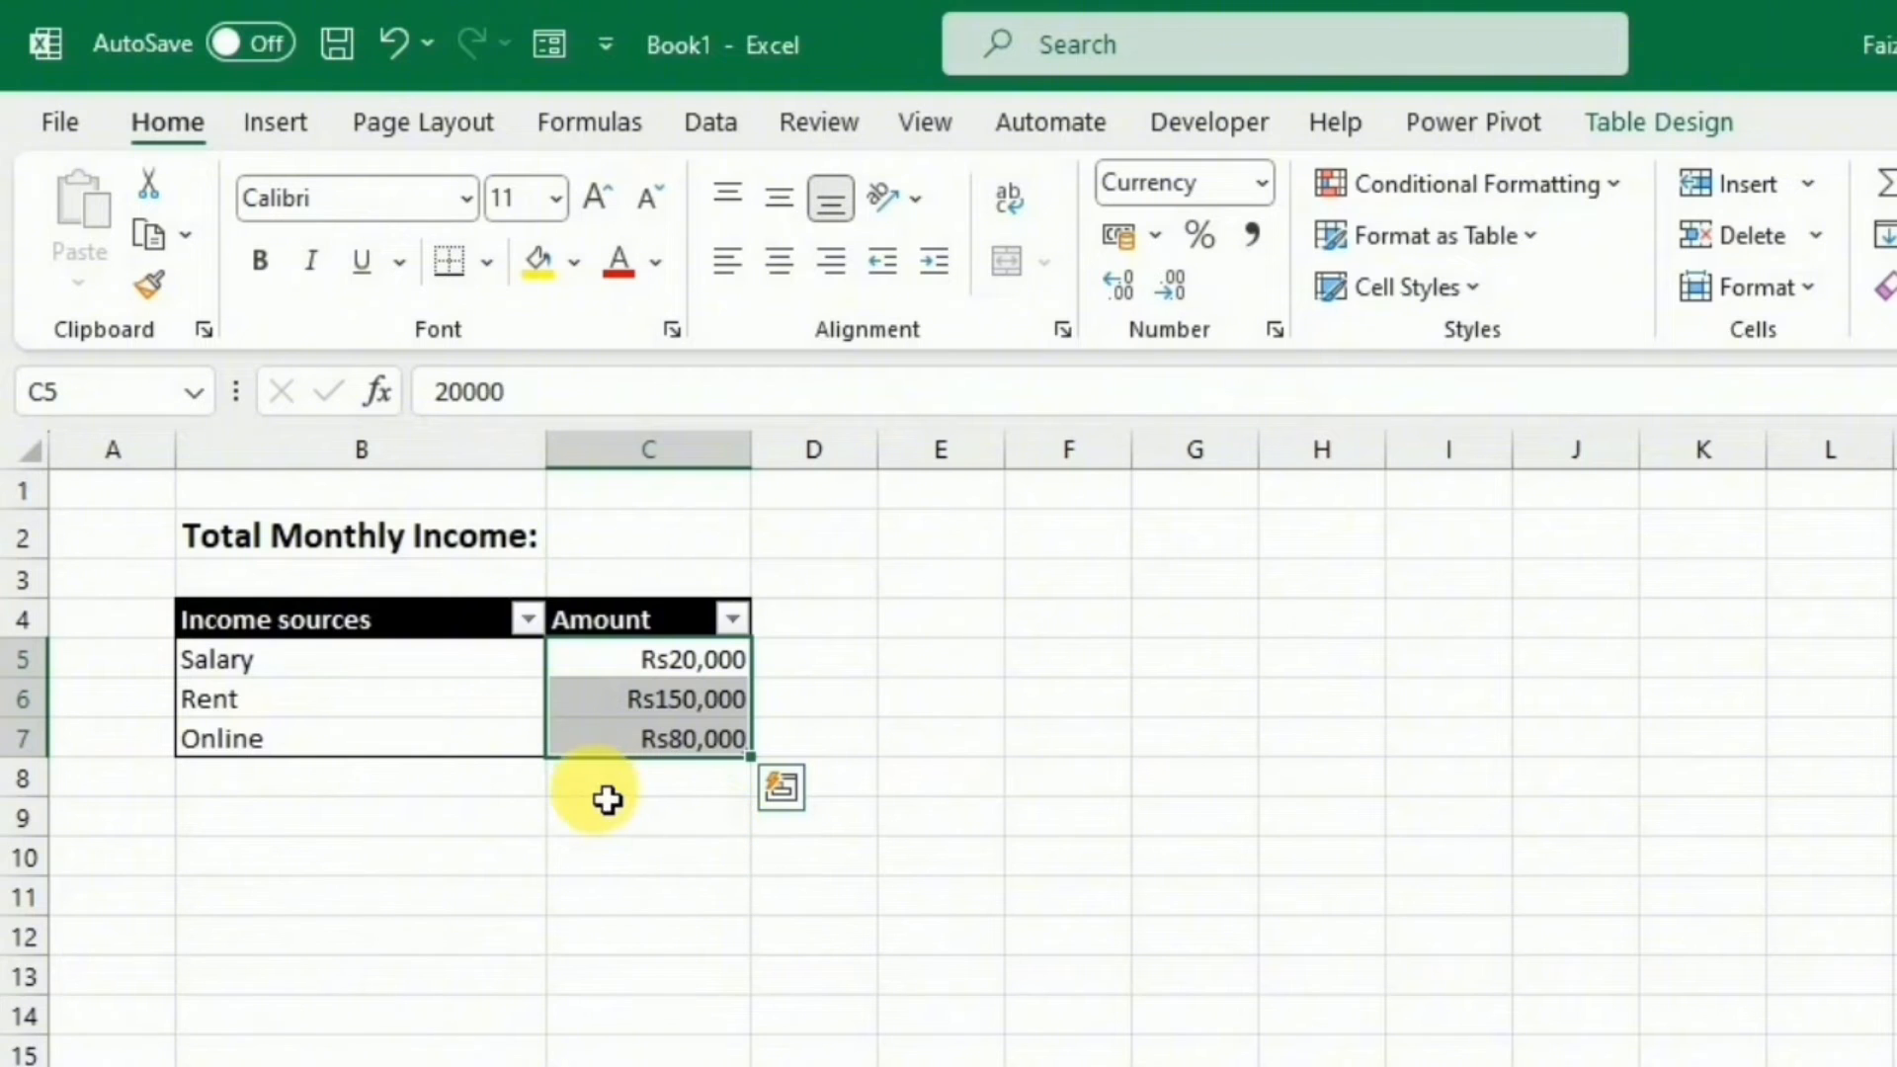
Calculate the total monthly income in C2 with the formula =SUM(Table1[Amount]).
left_click(648, 534)
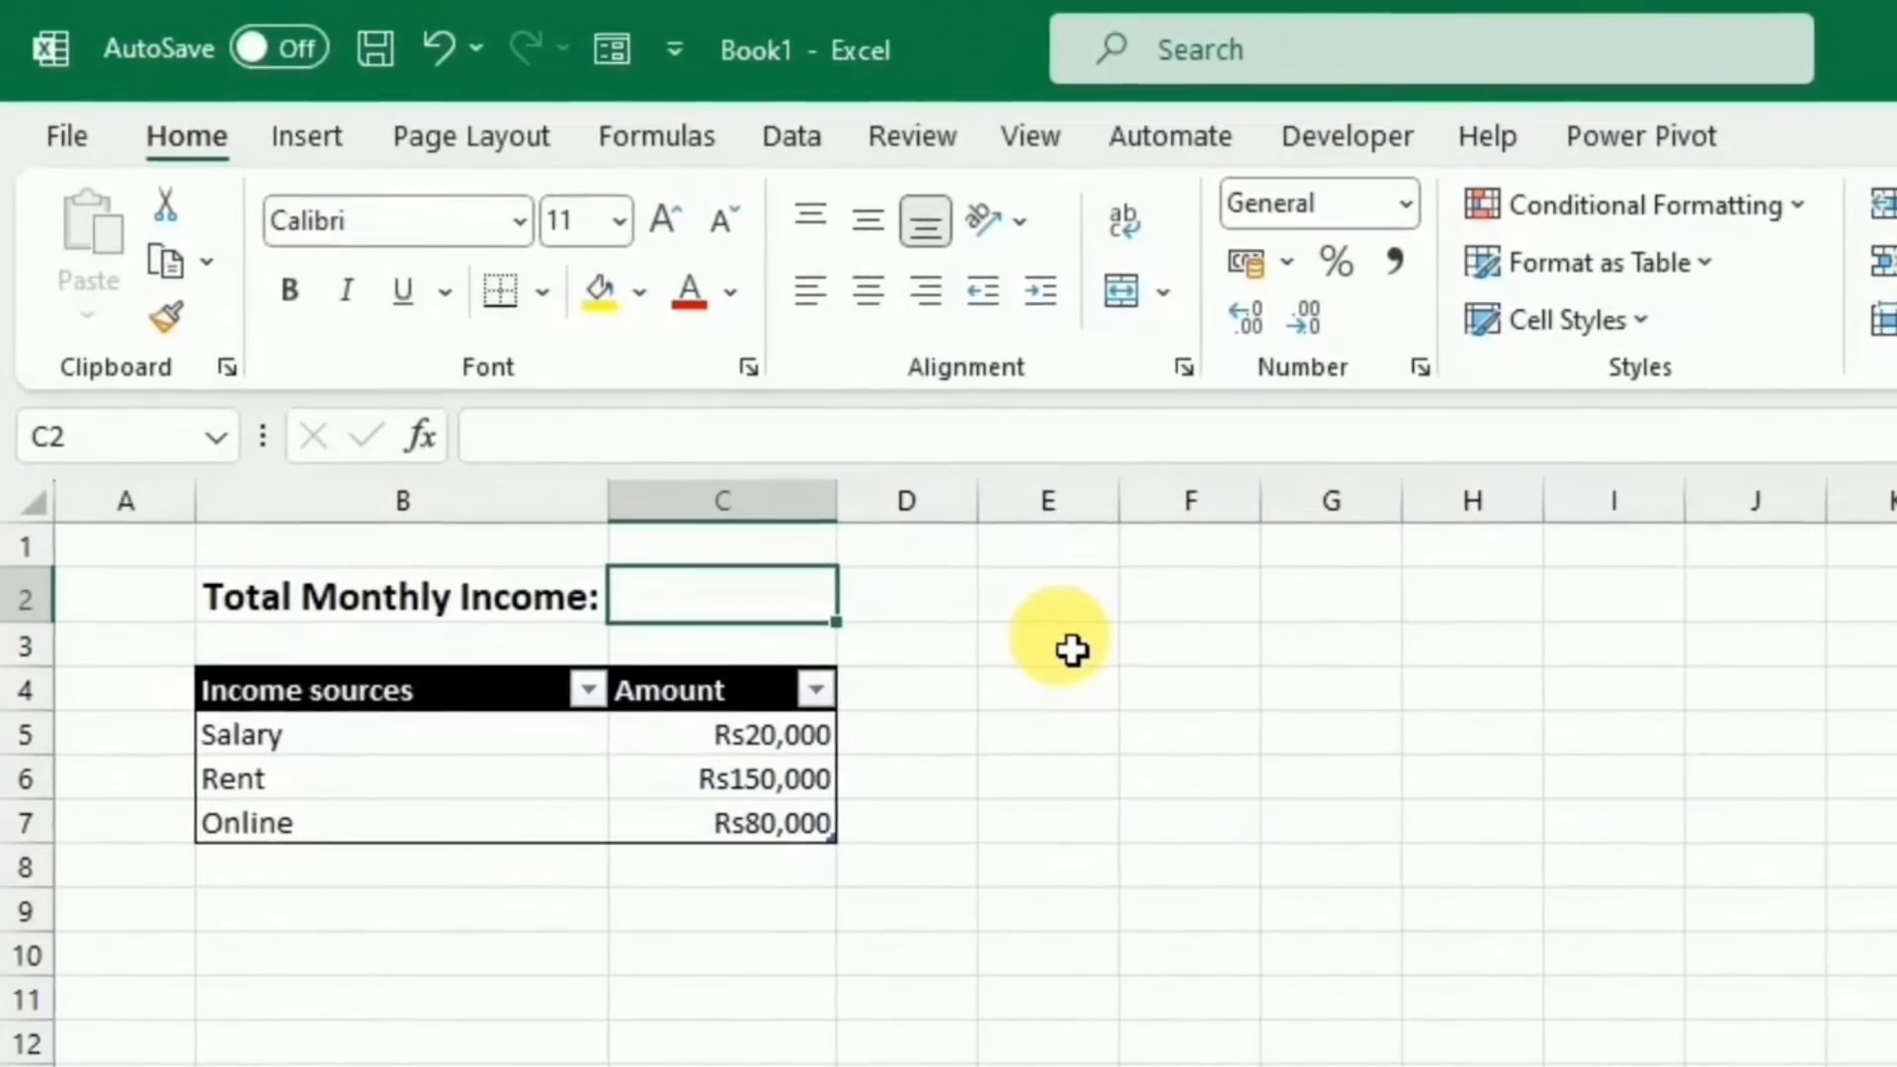
type("=su")
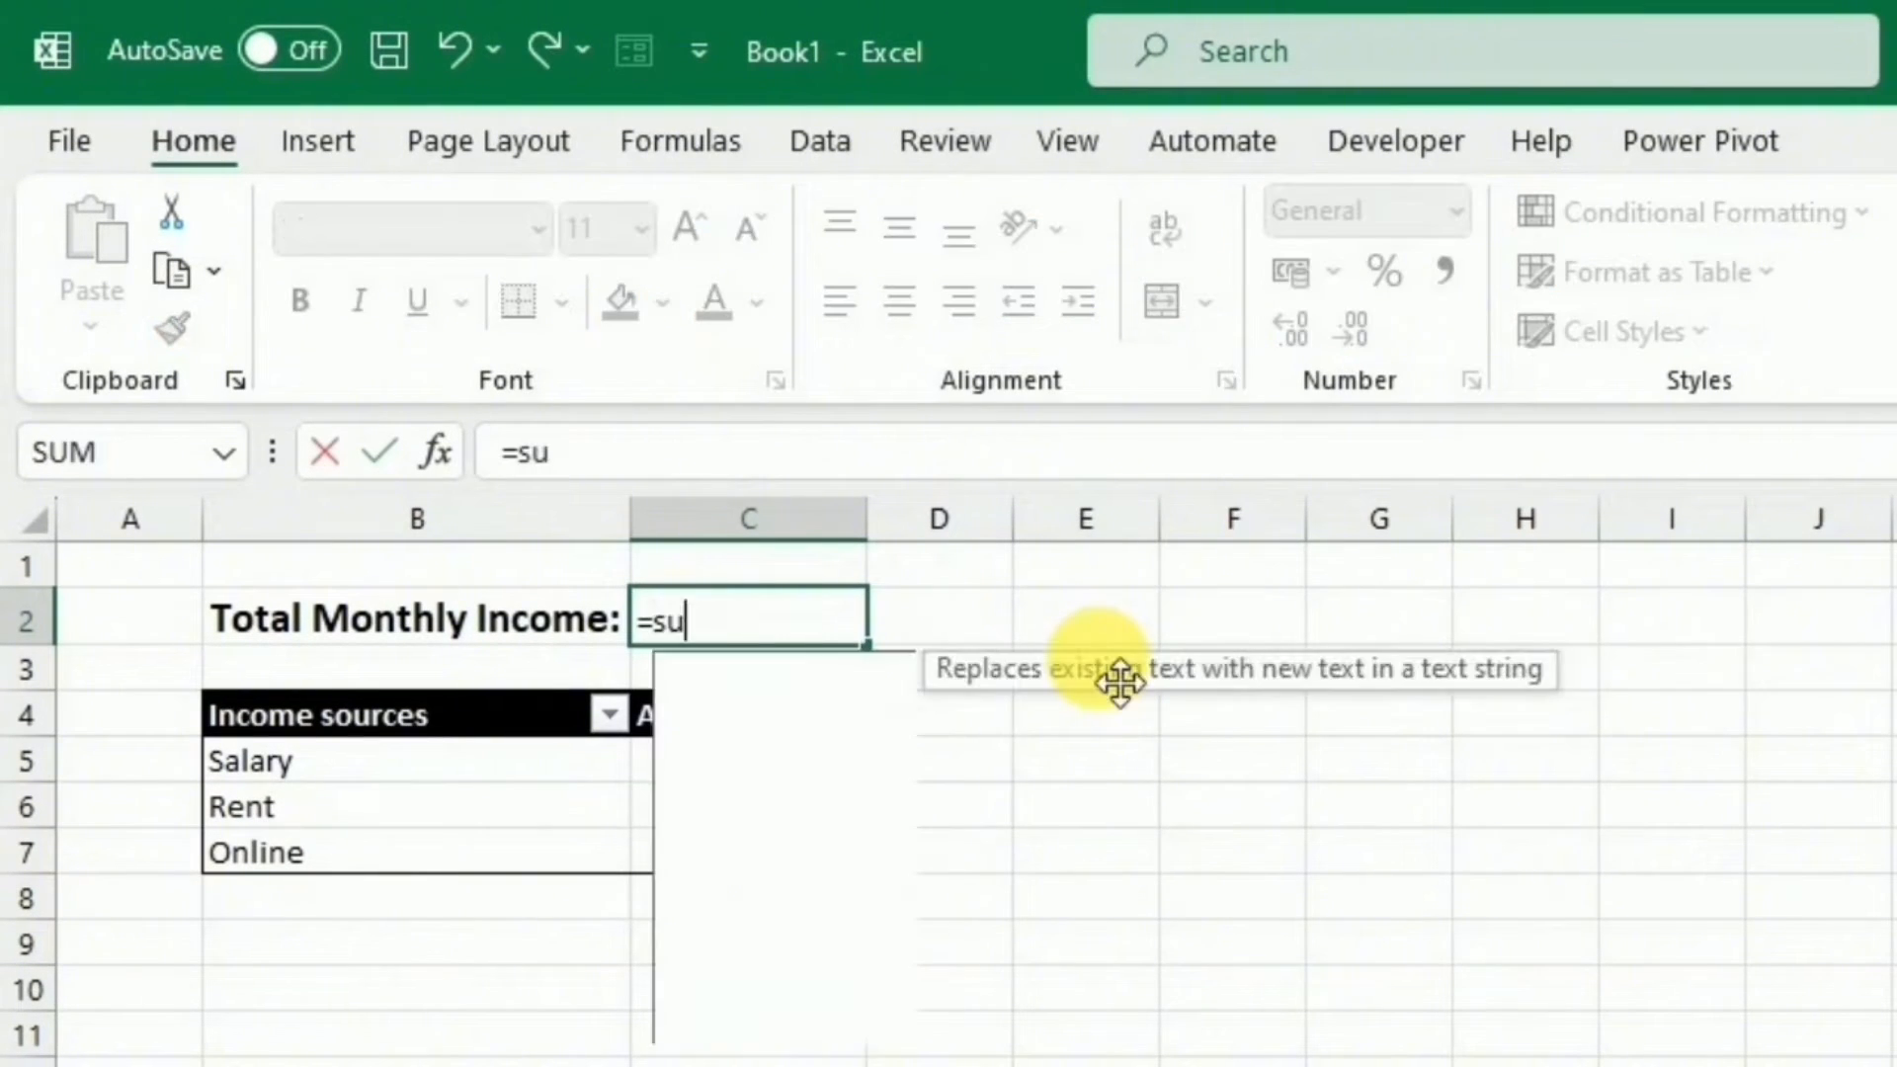
type("m(")
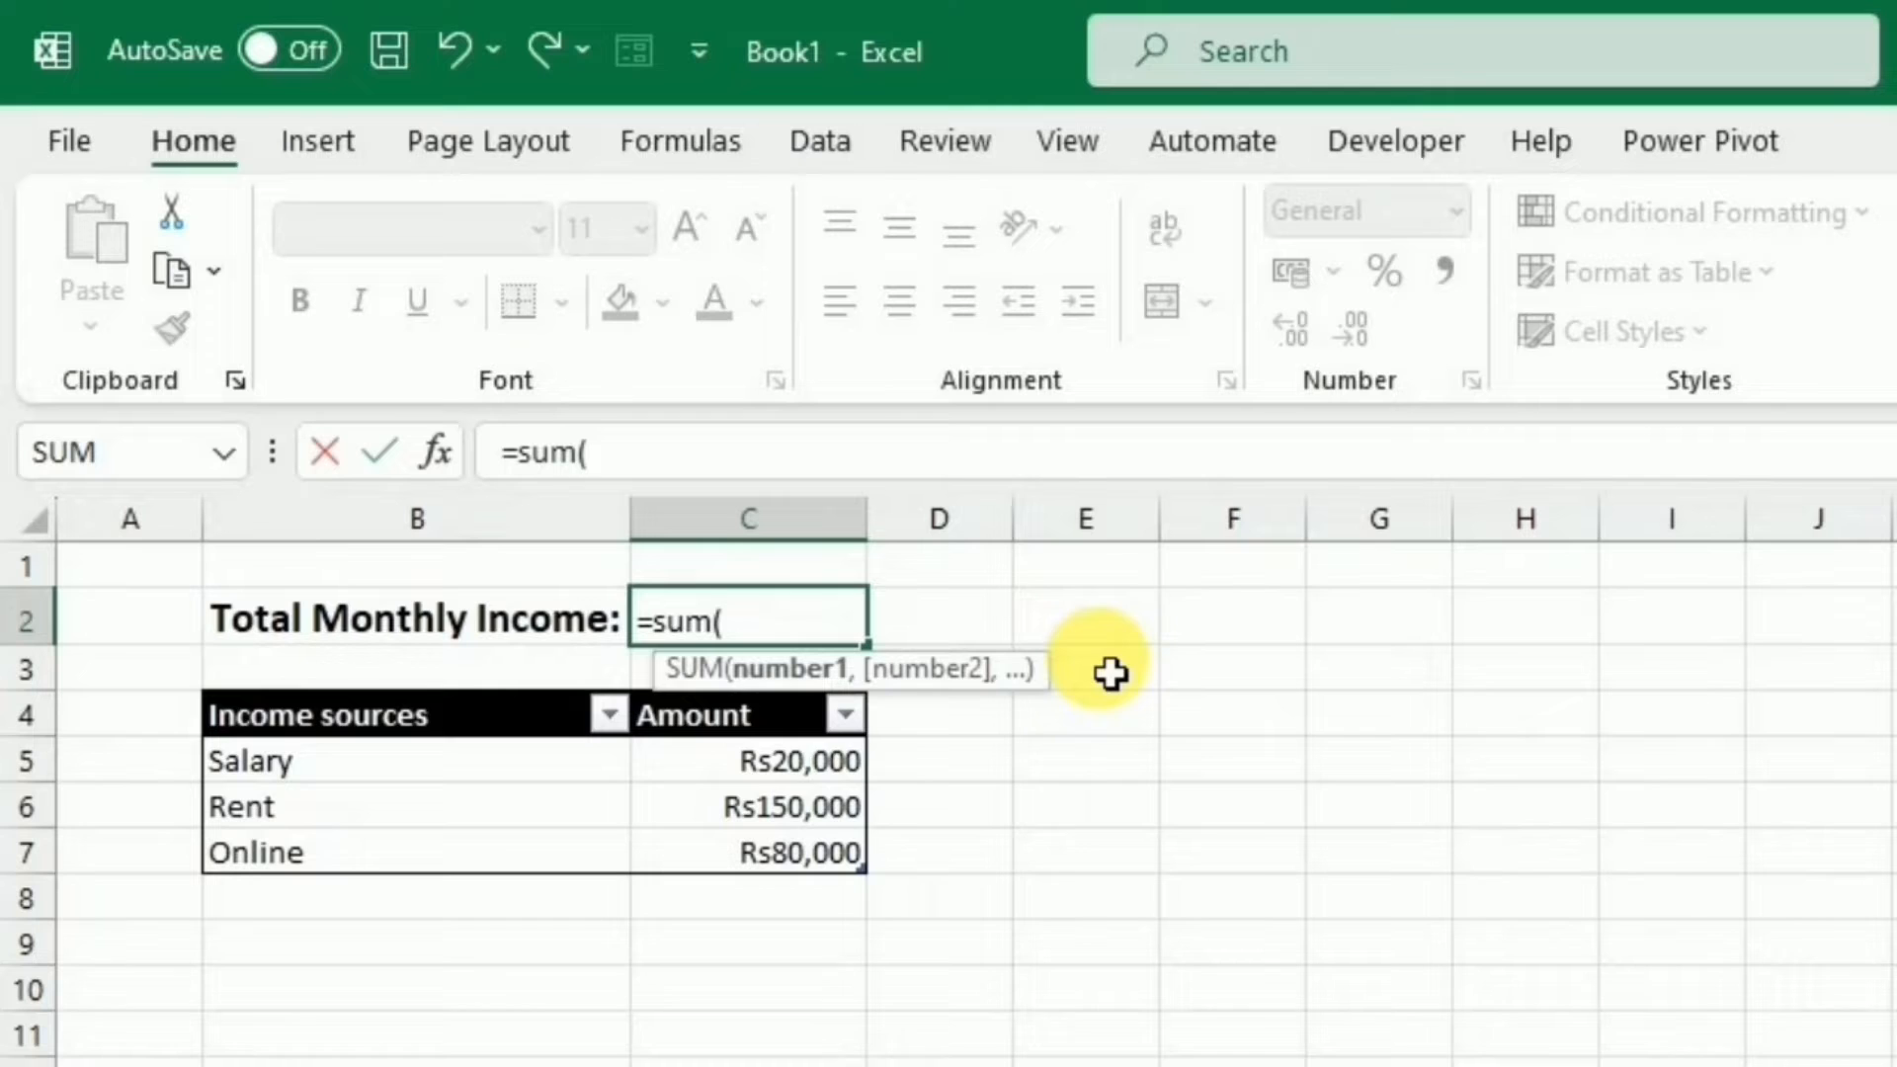
left_click(840, 777)
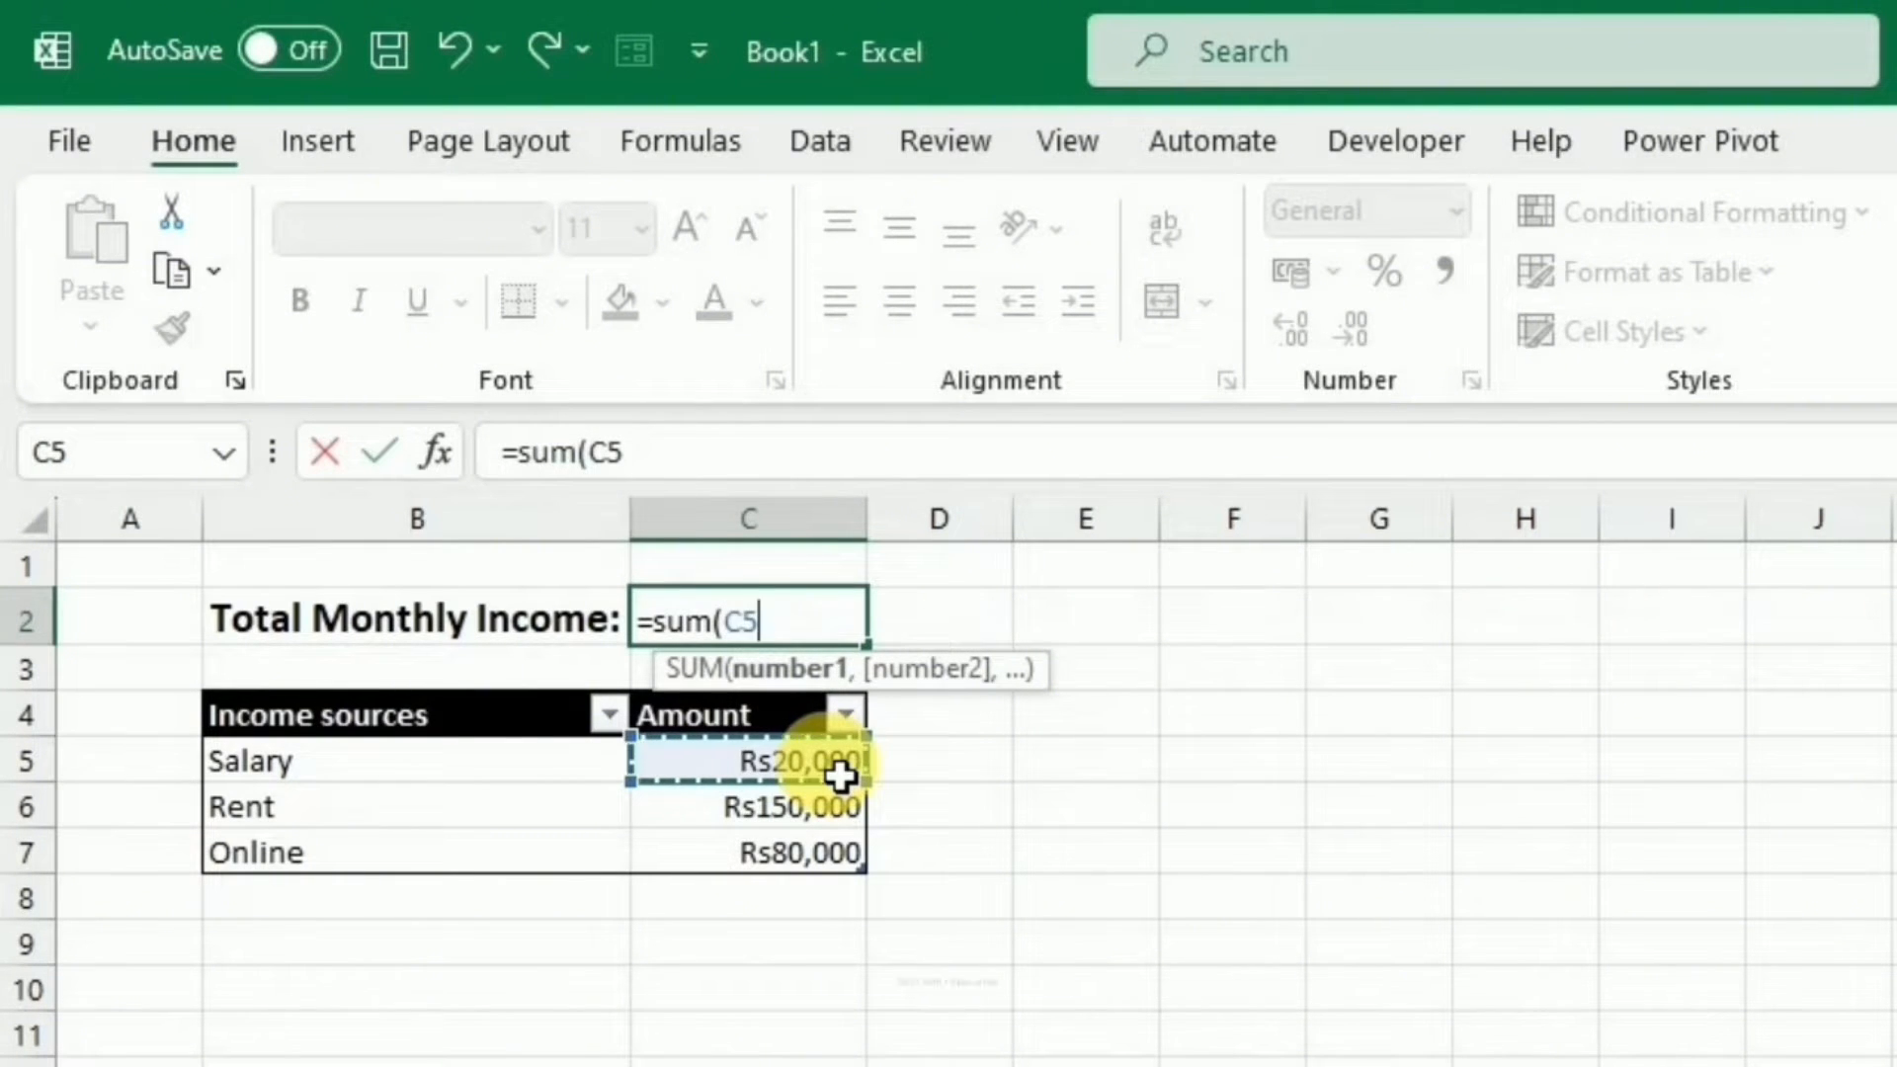
key("ctrl+shift+Down")
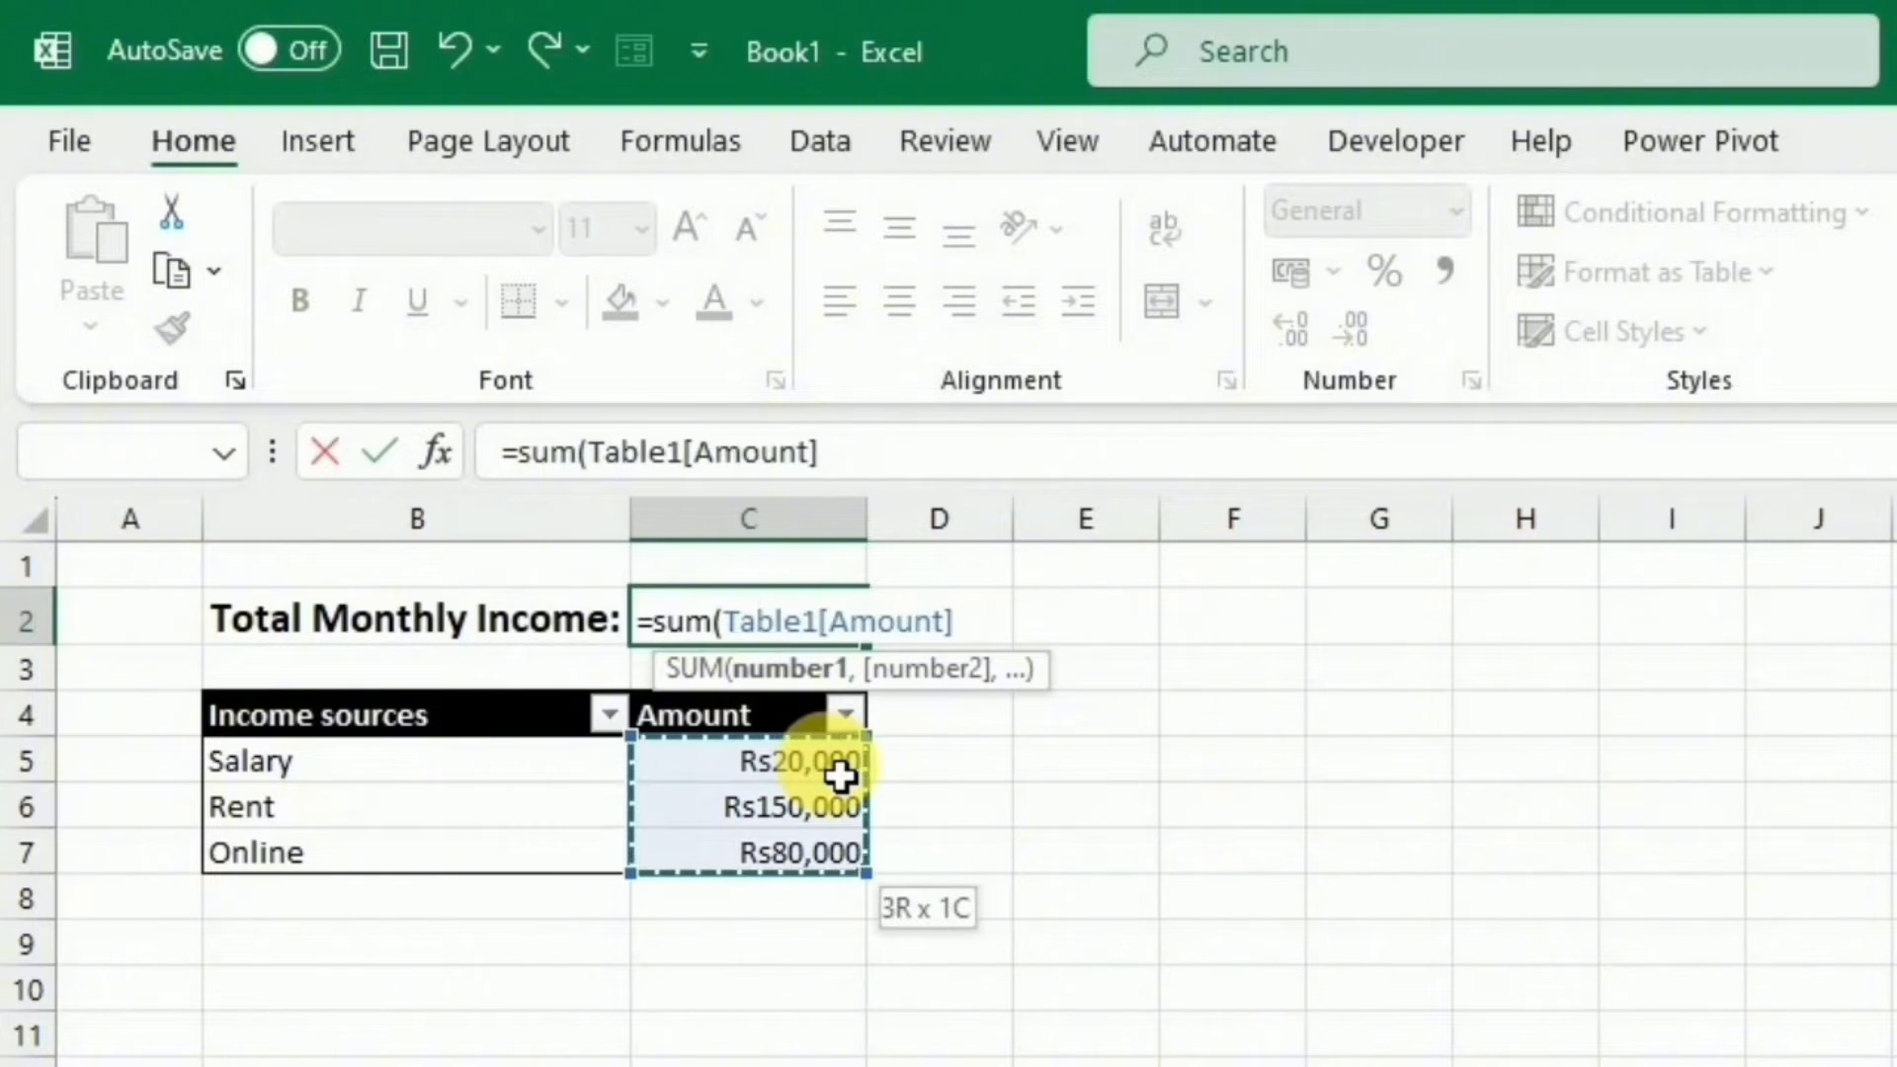
type(")")
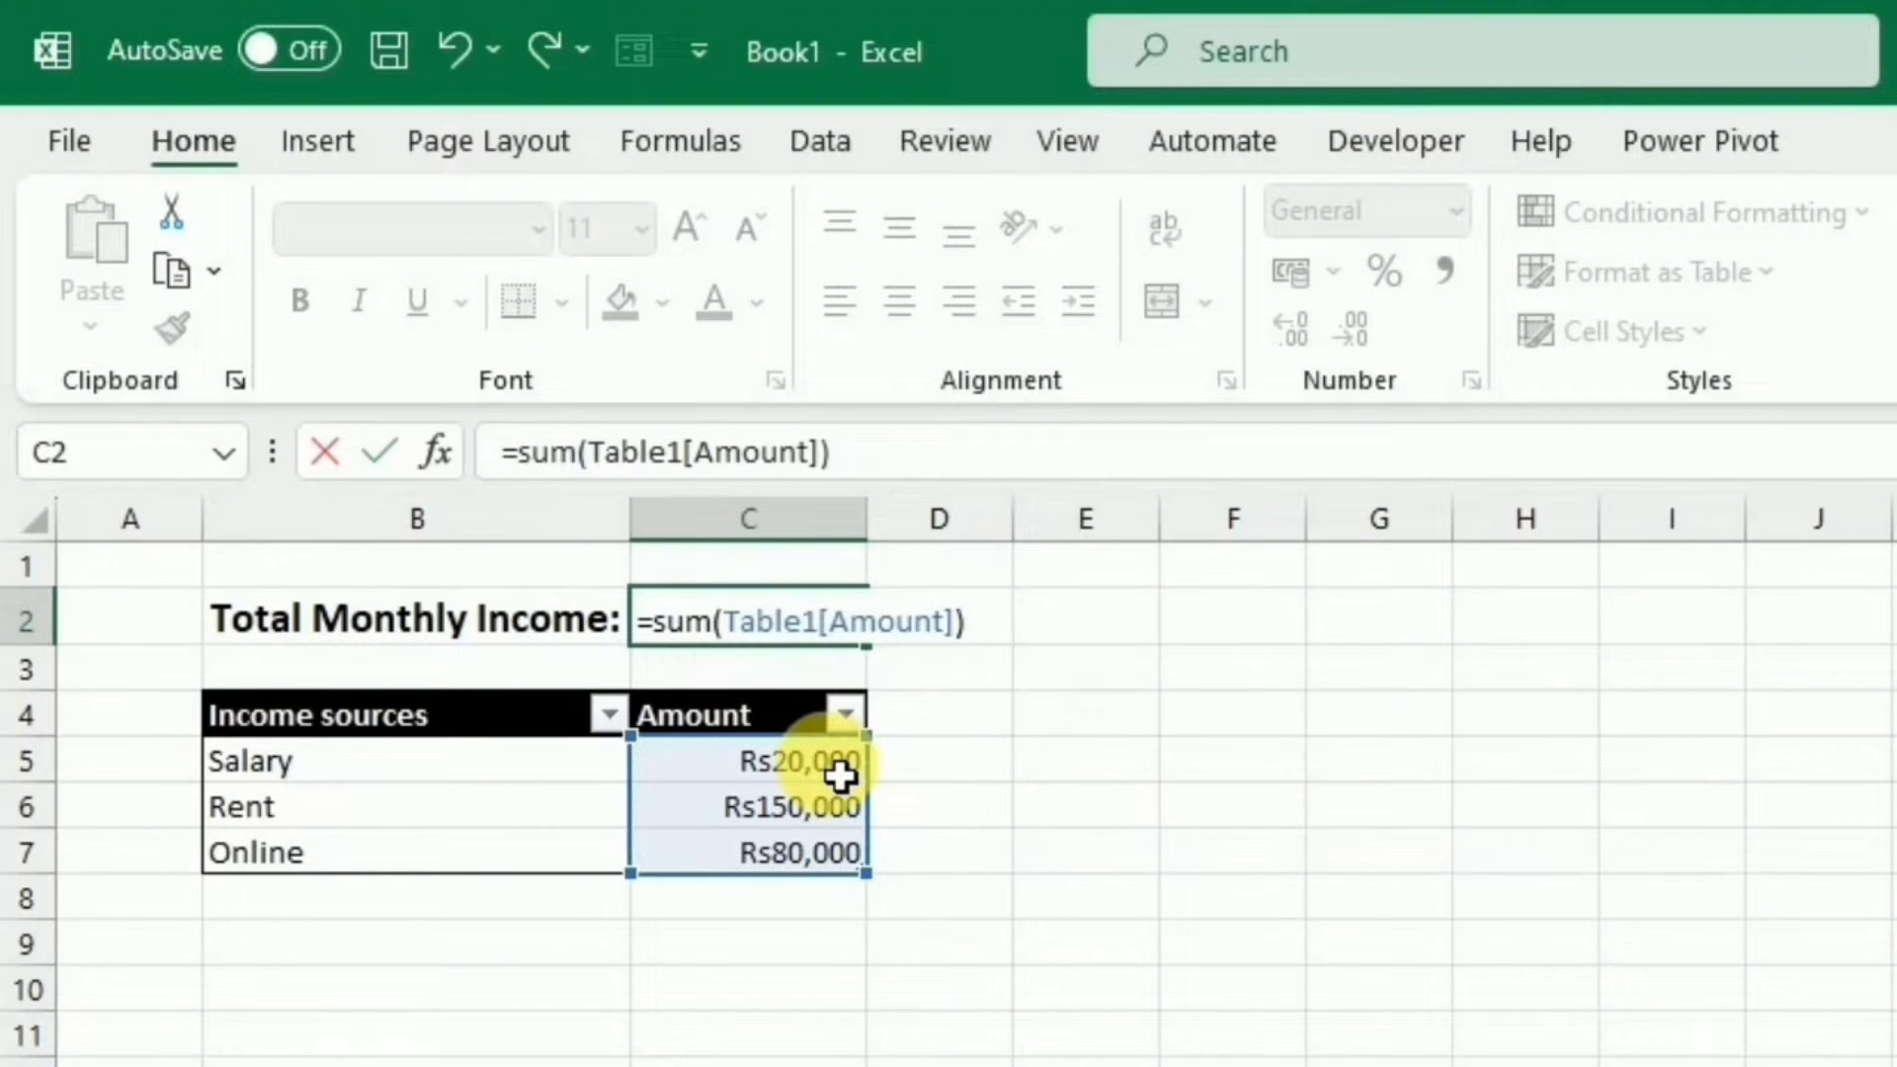
key("Return")
Make the total income amount in C2 bold at font size 14.
left_click(847, 635)
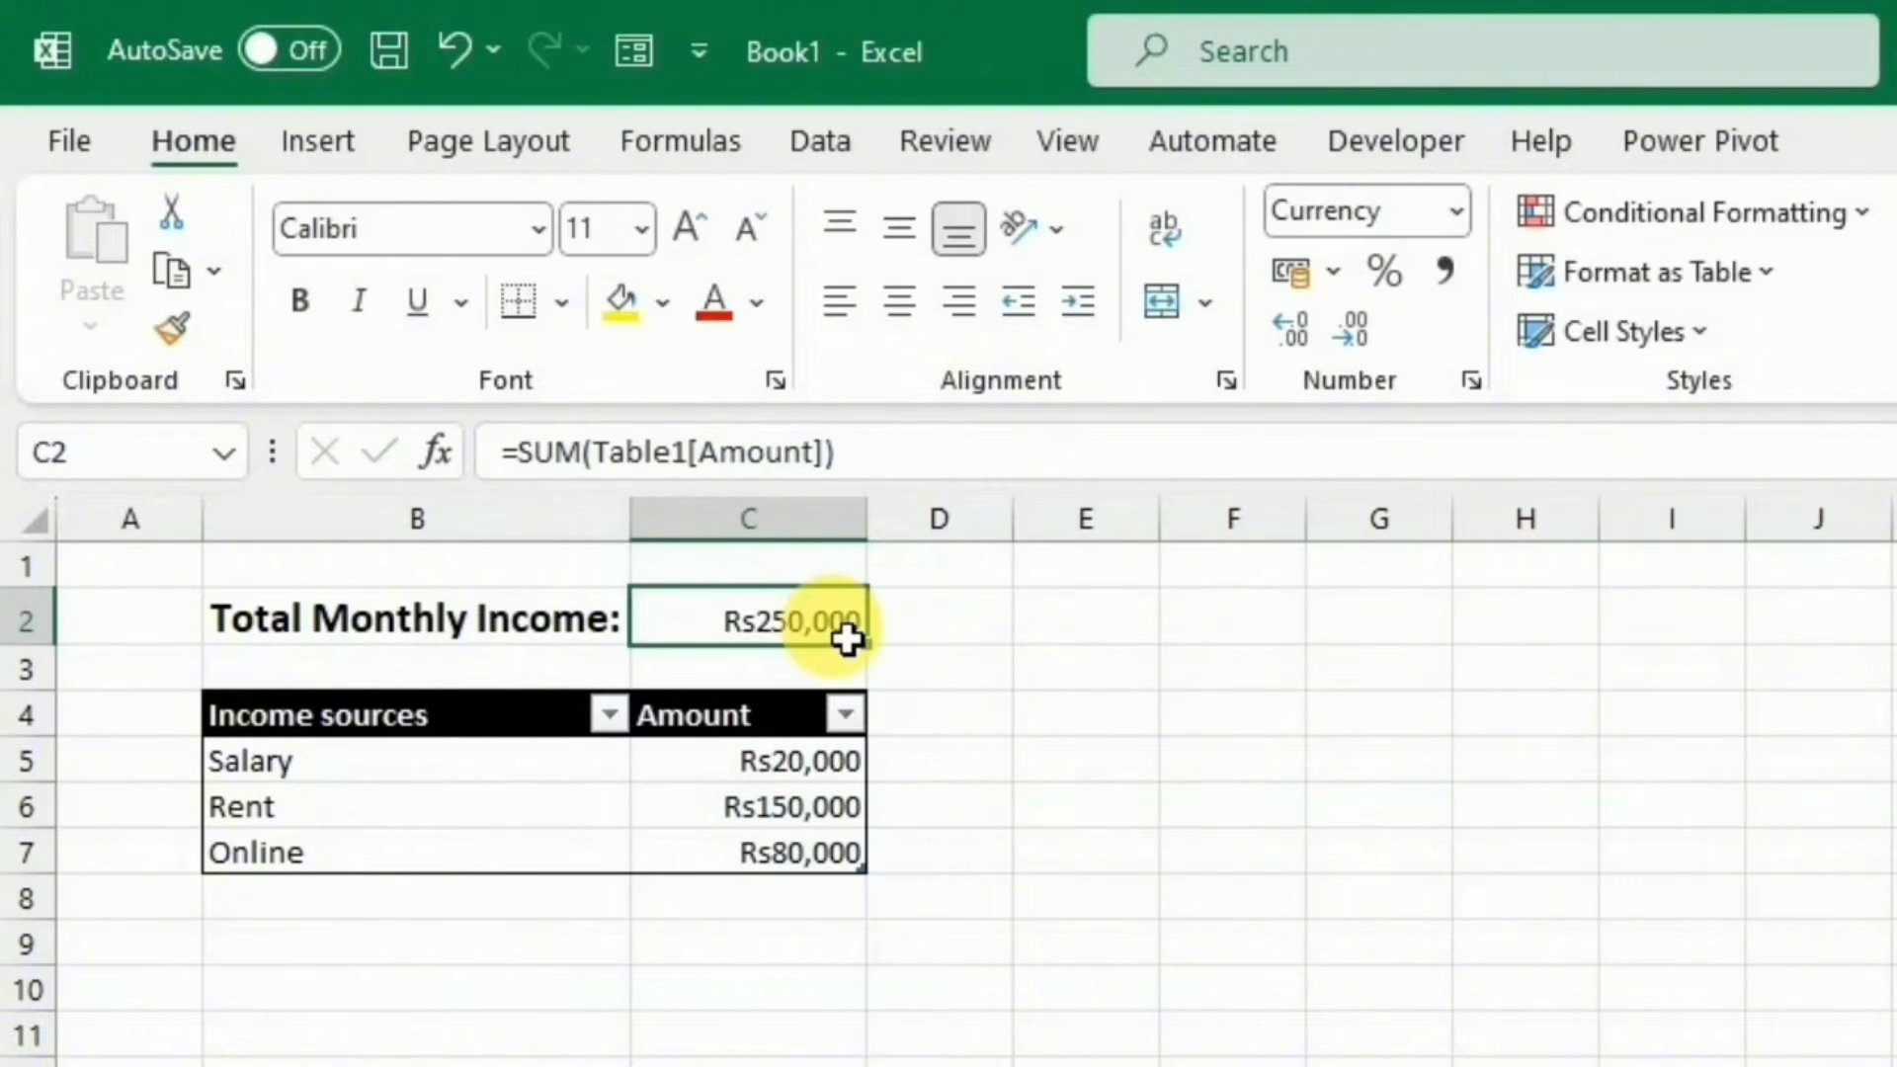
left_click(690, 223)
left_click(690, 223)
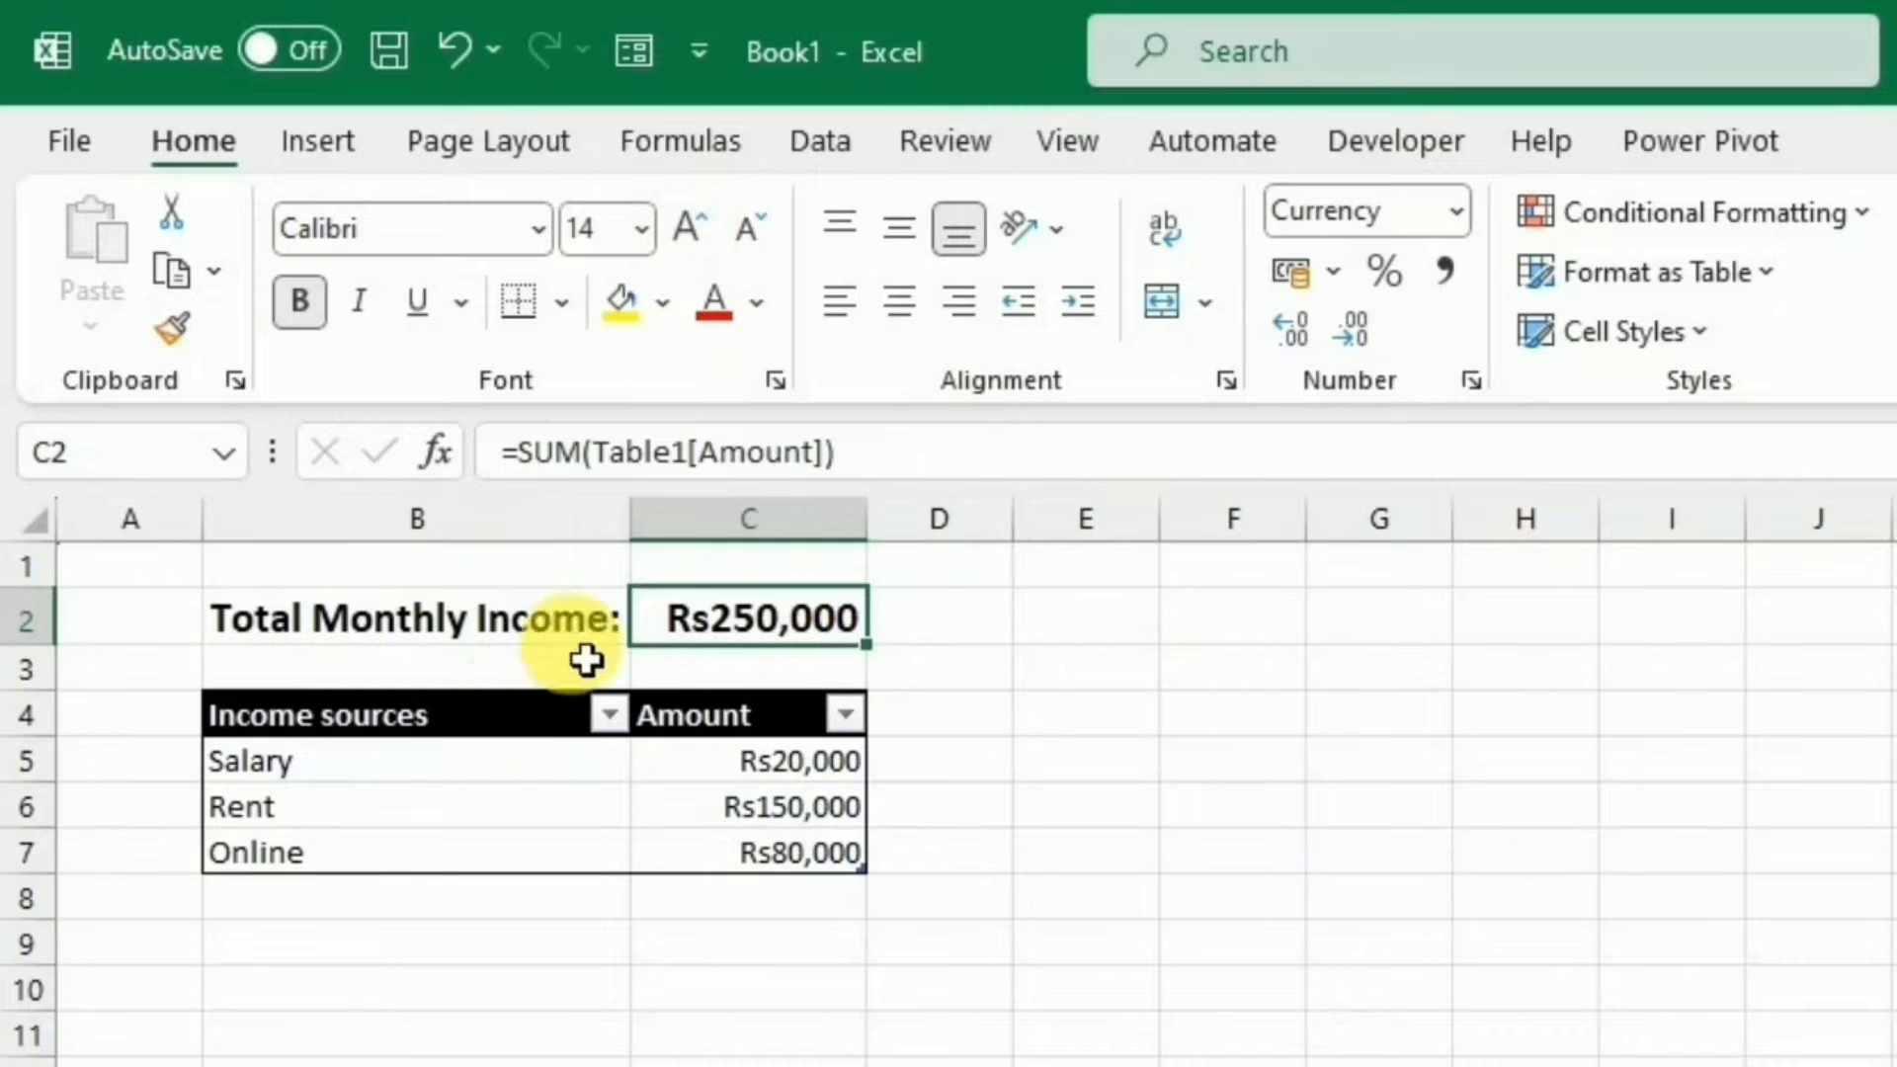
left_click(500, 860)
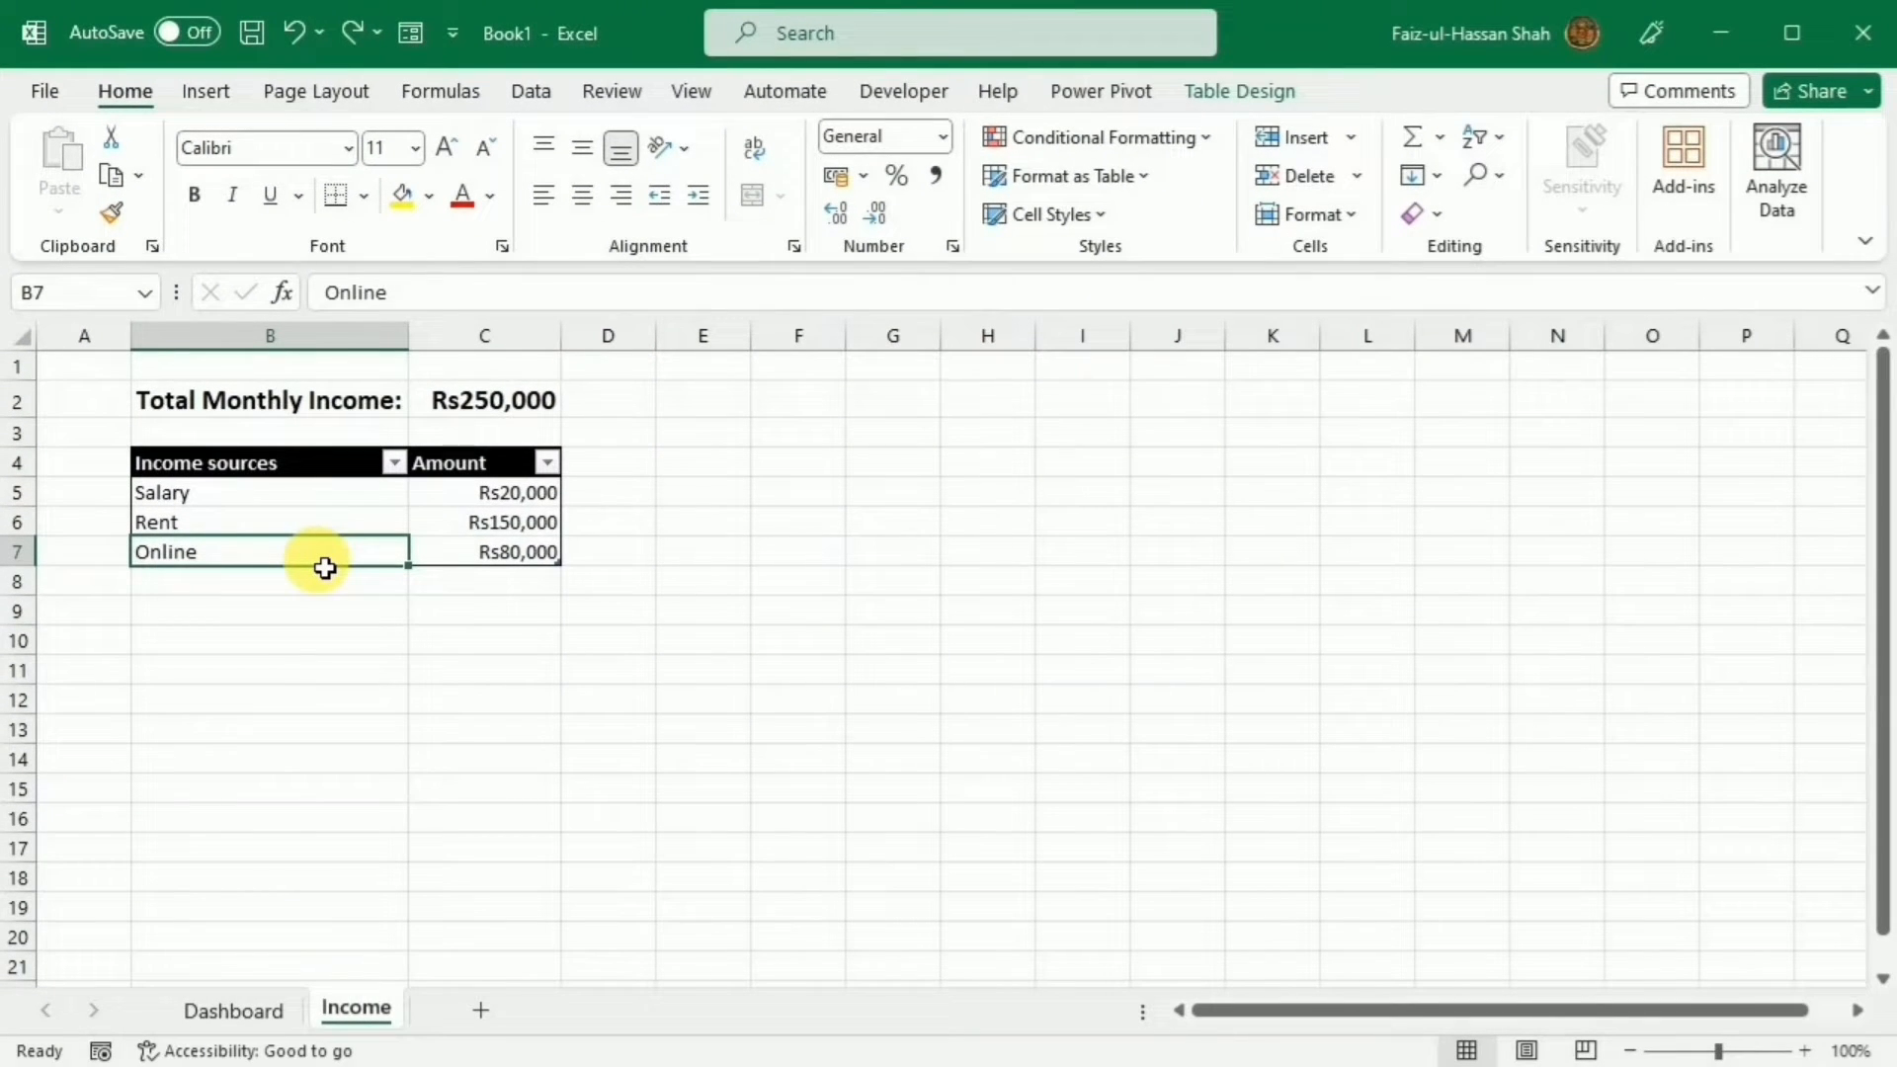
Add a table row below Online in the income table and enter Freelancing with an amount of 10000.
right_click(316, 559)
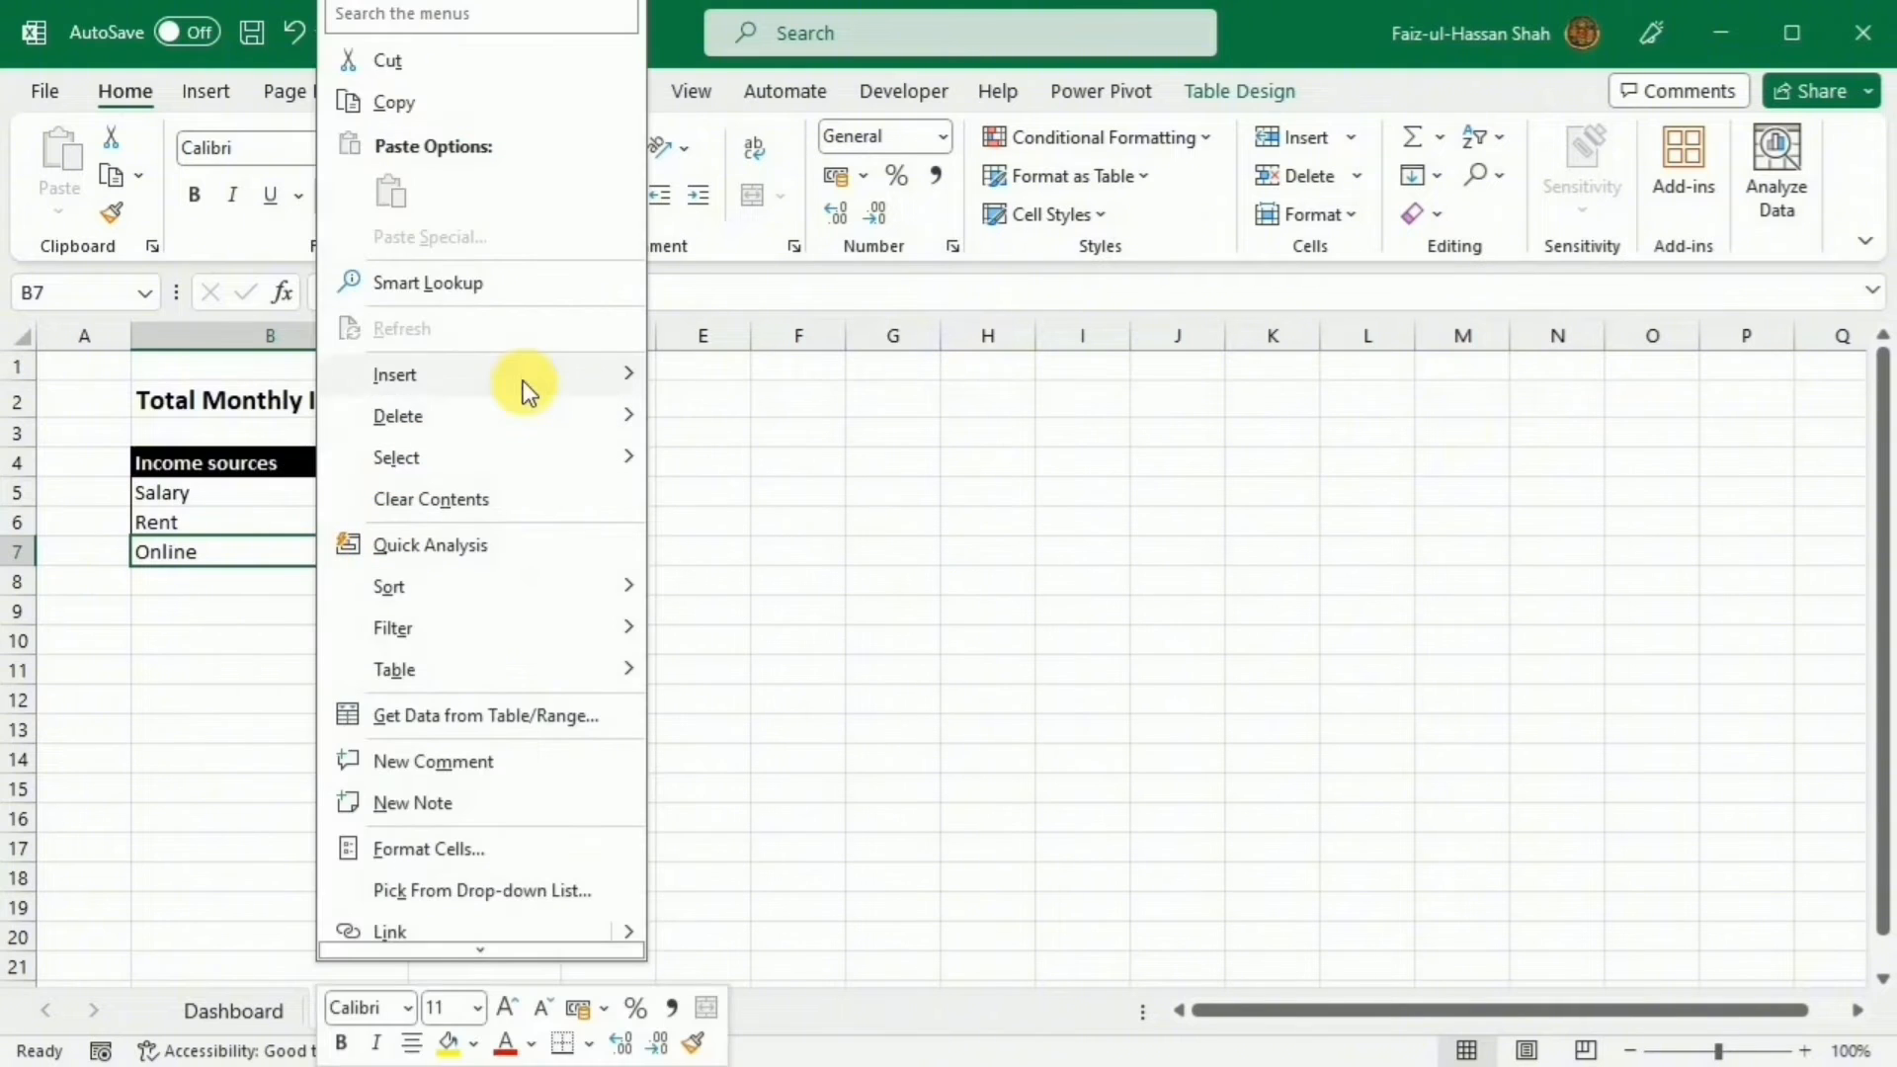
mouse_move(591, 374)
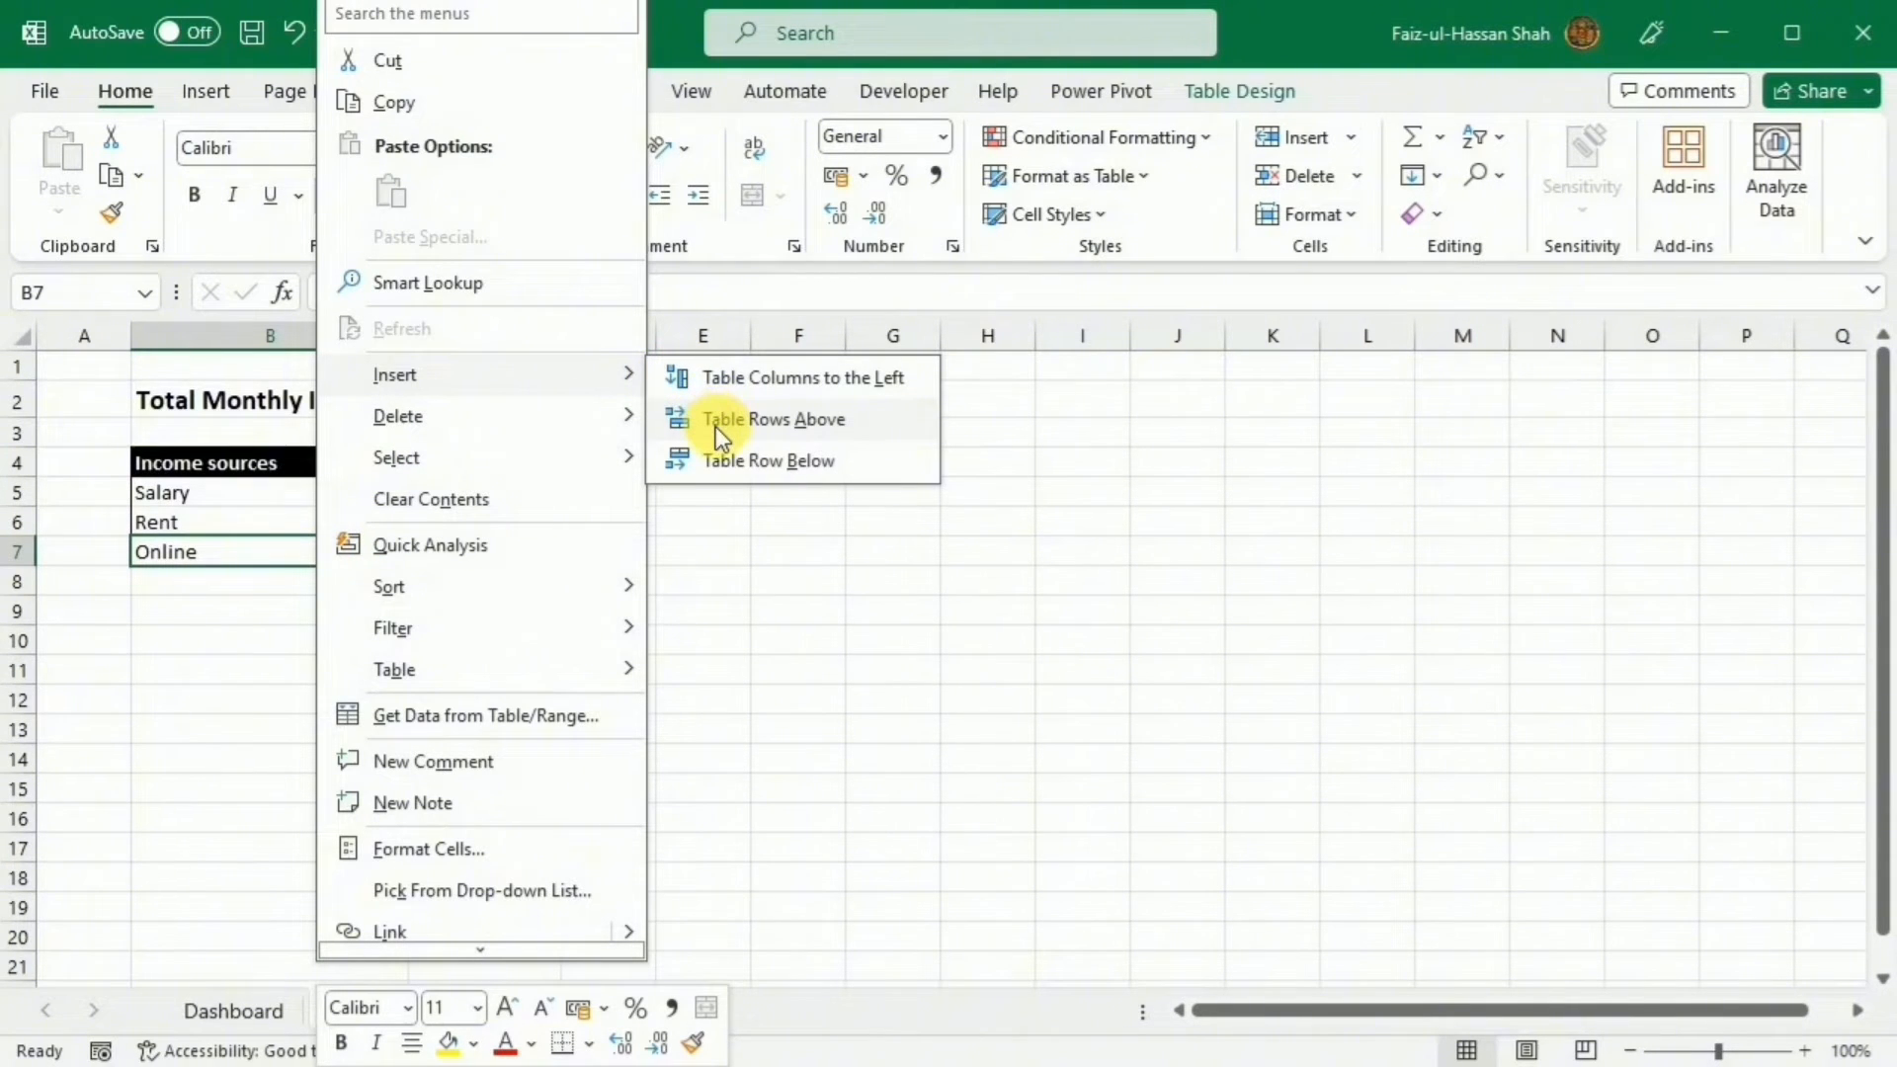
left_click(715, 459)
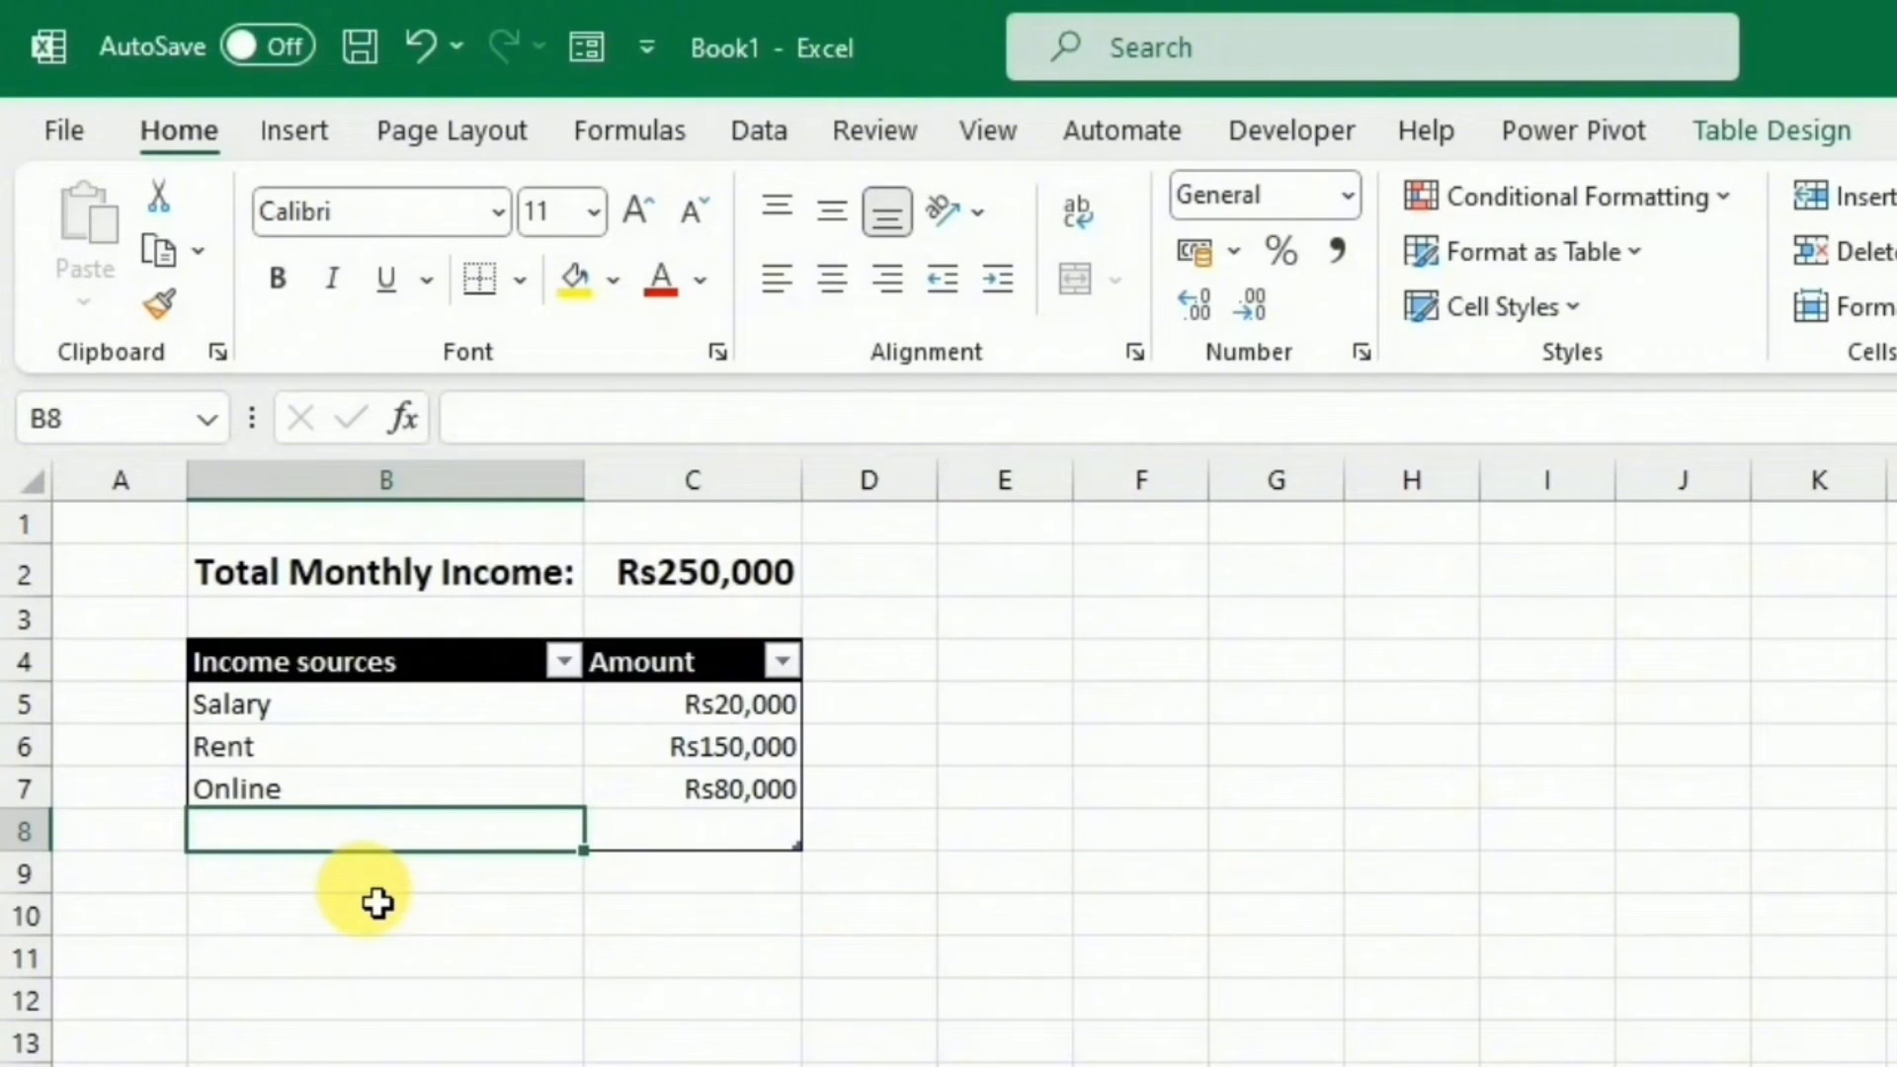
type("Freelancing")
left_click(712, 836)
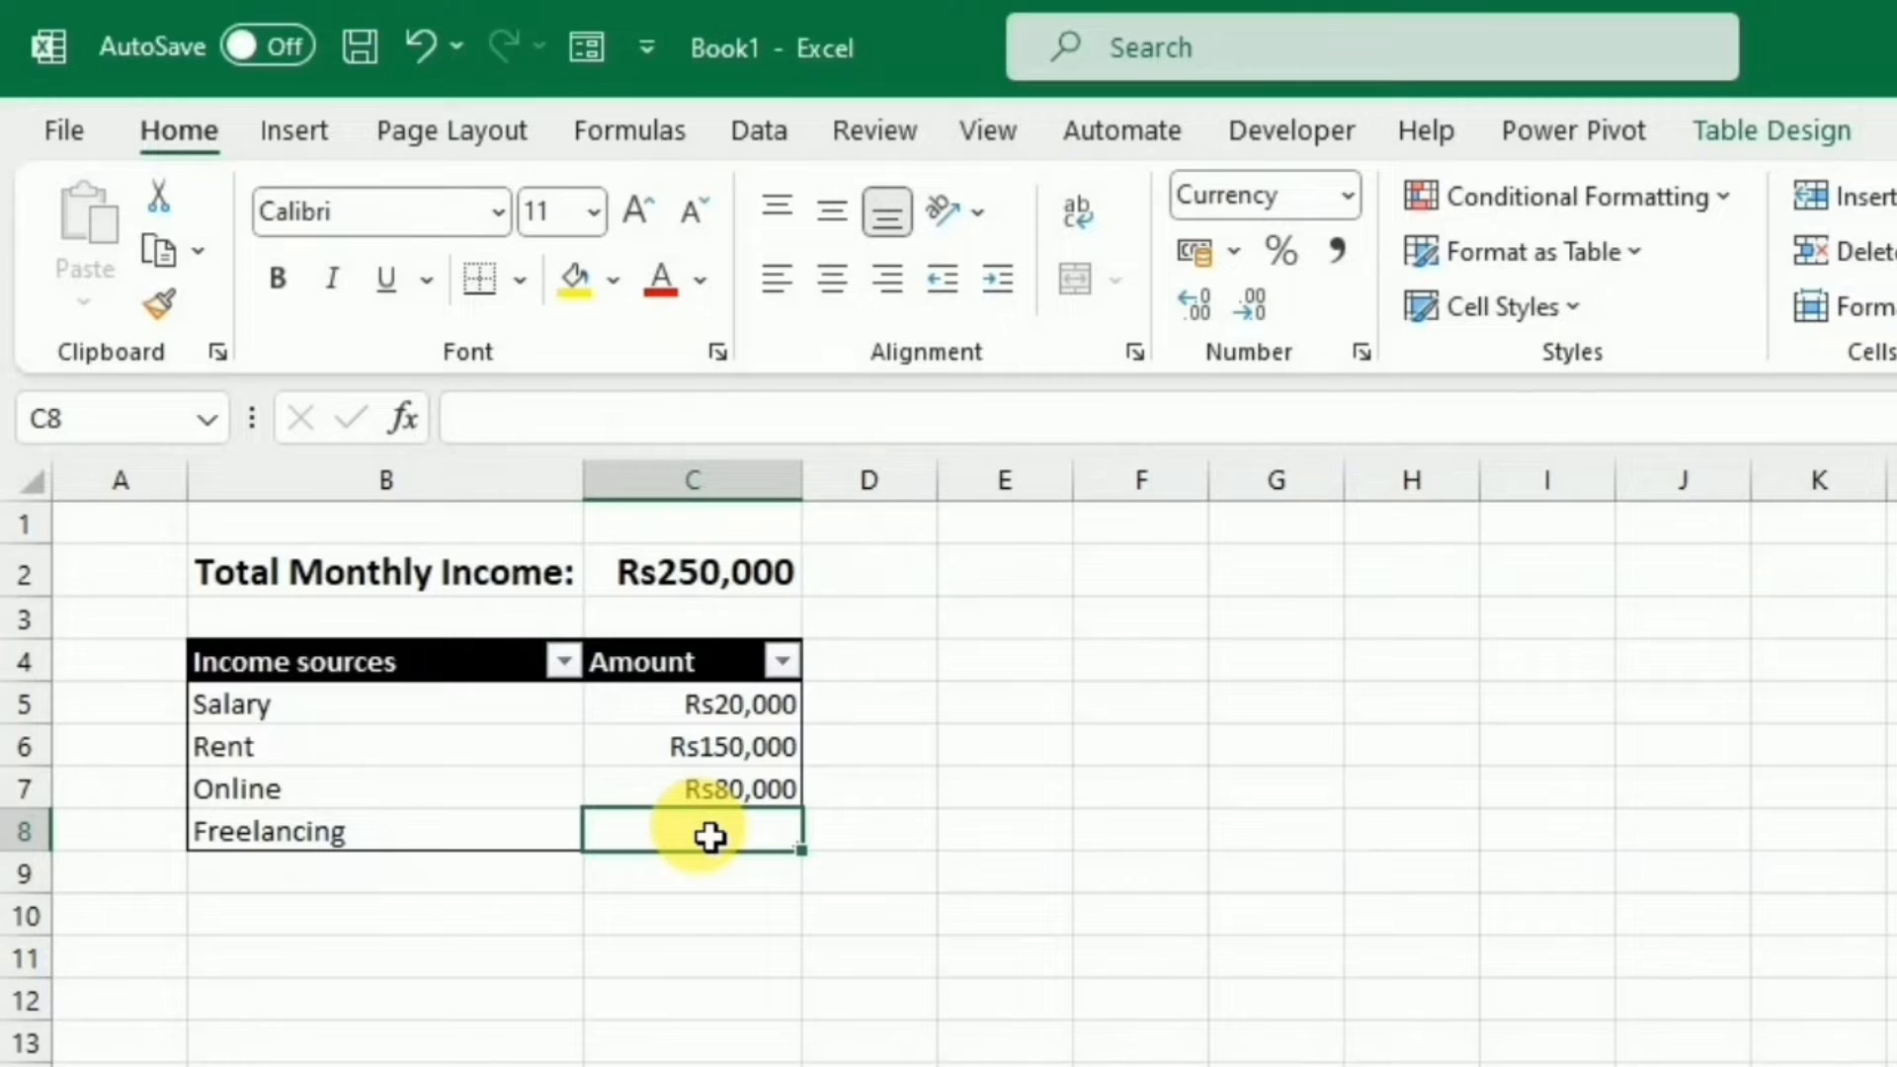
type("10000")
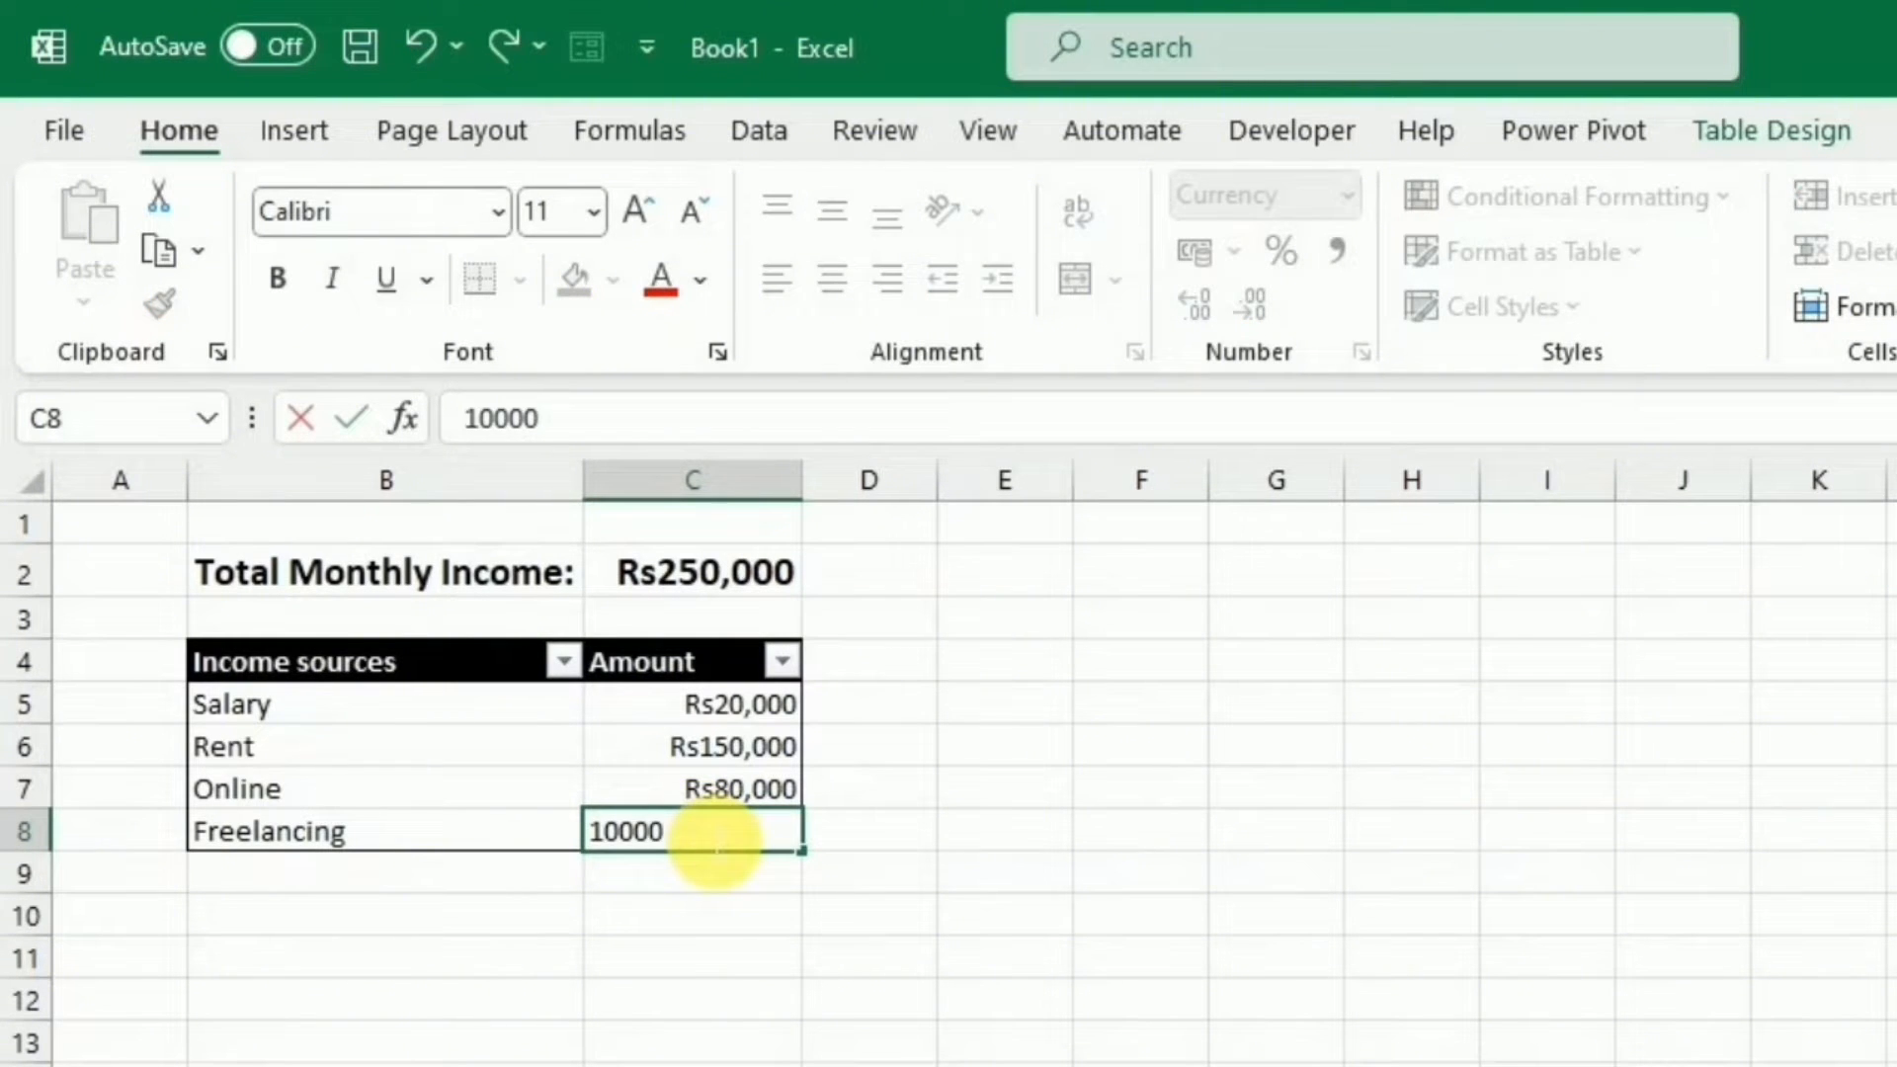
left_click(474, 703)
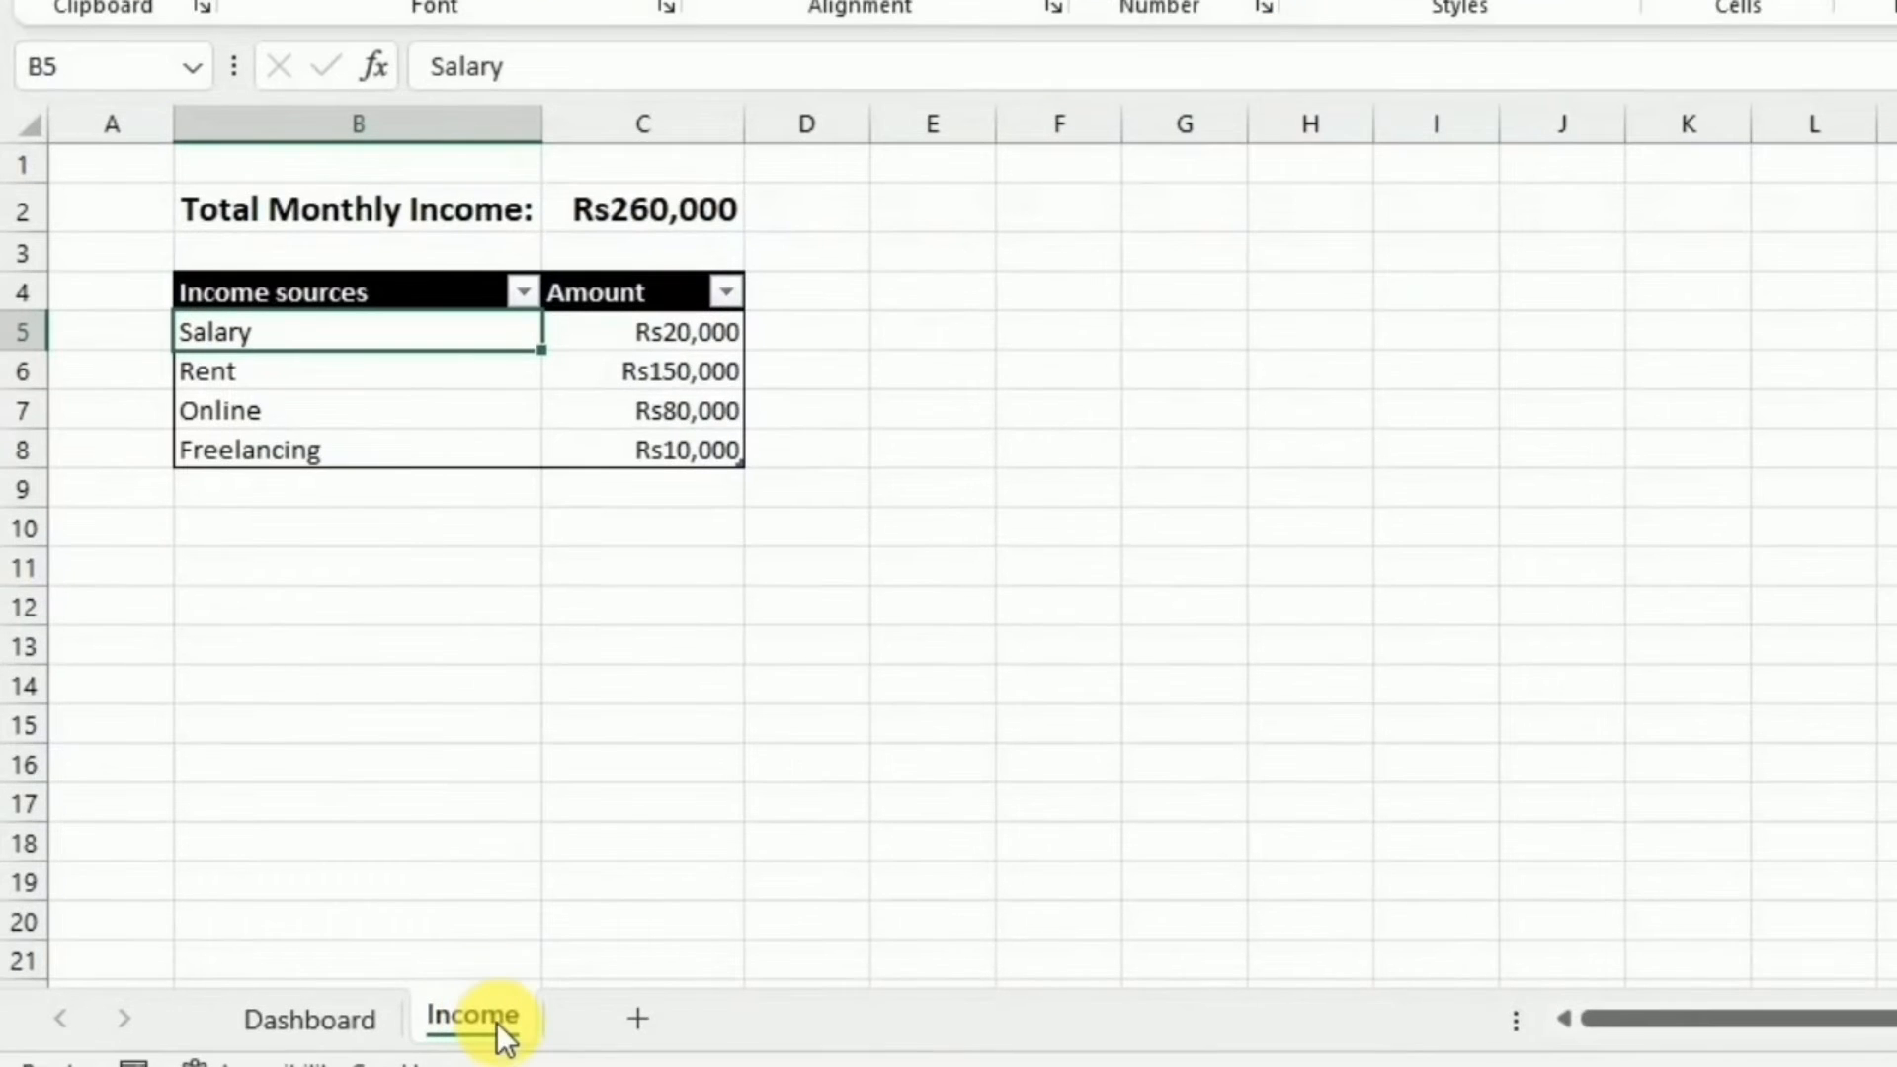
Create a copy of the Income sheet and place it at the end of the workbook.
right_click(496, 1022)
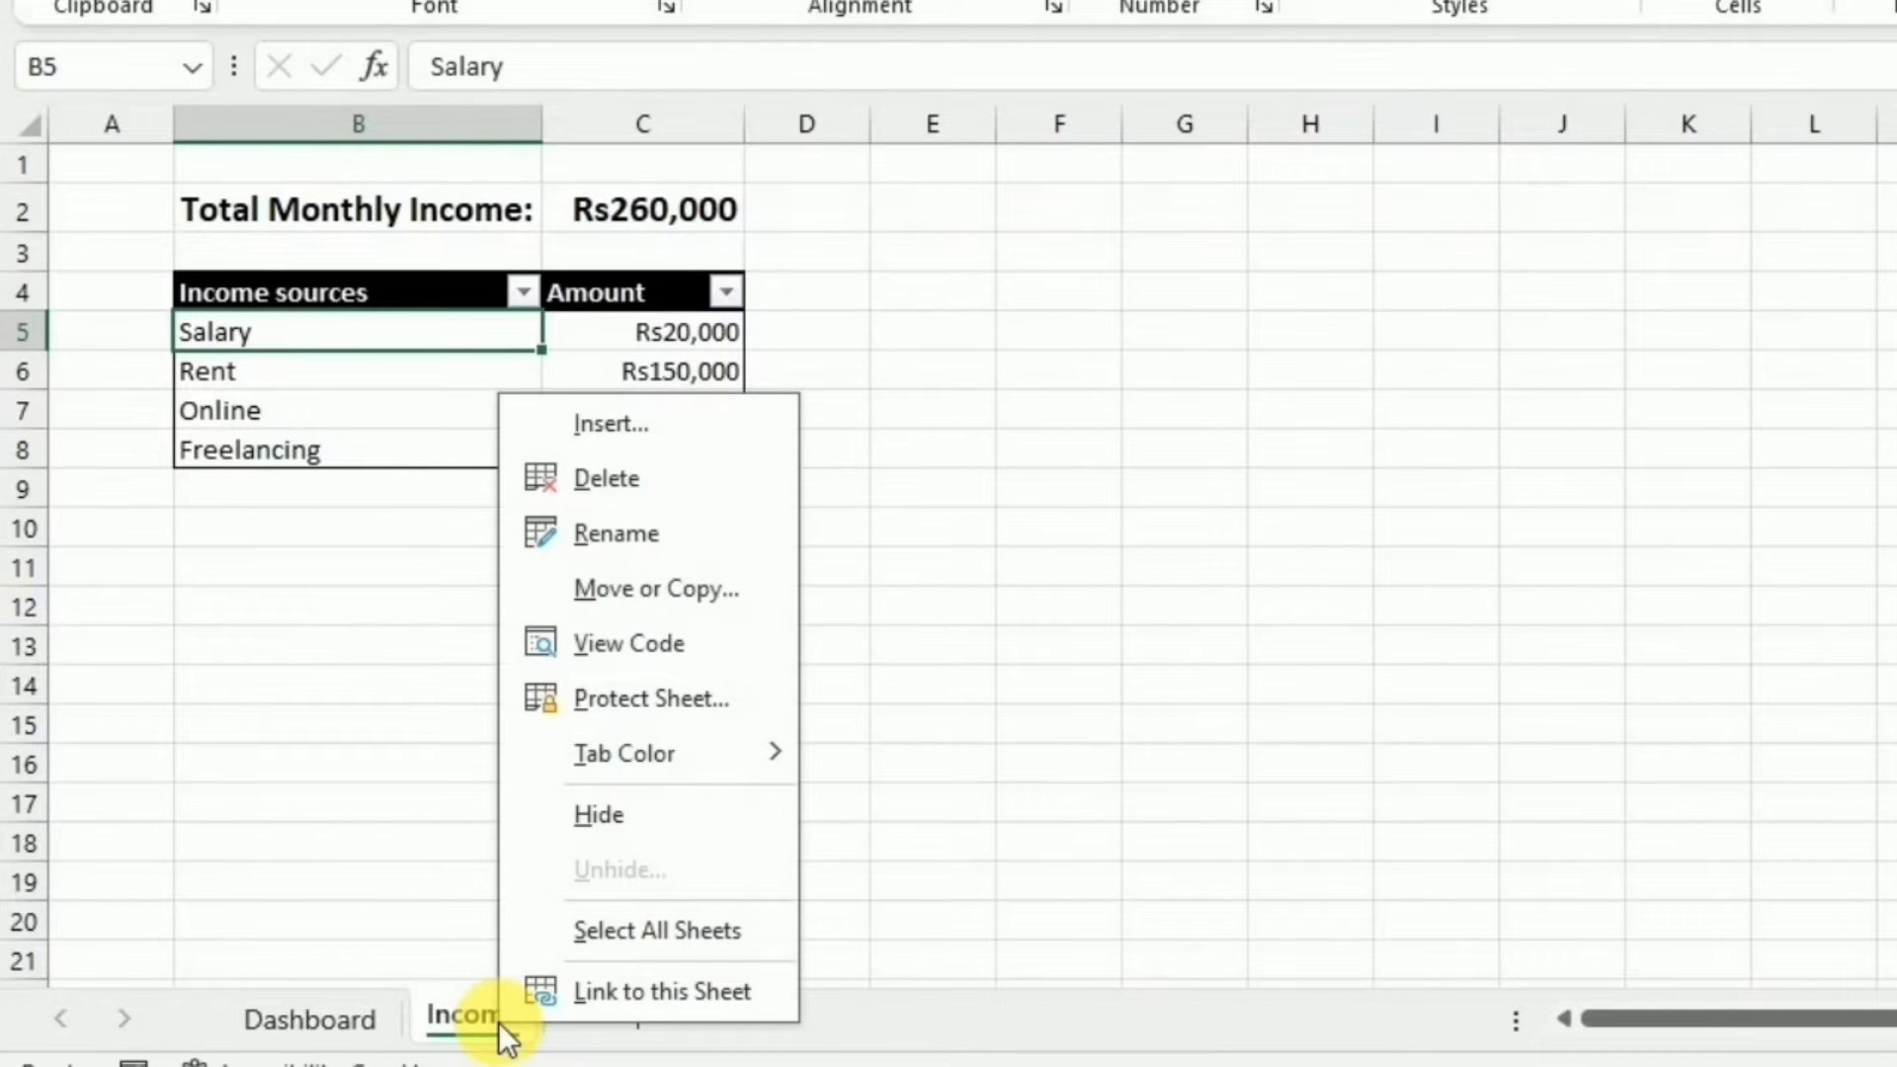
left_click(625, 593)
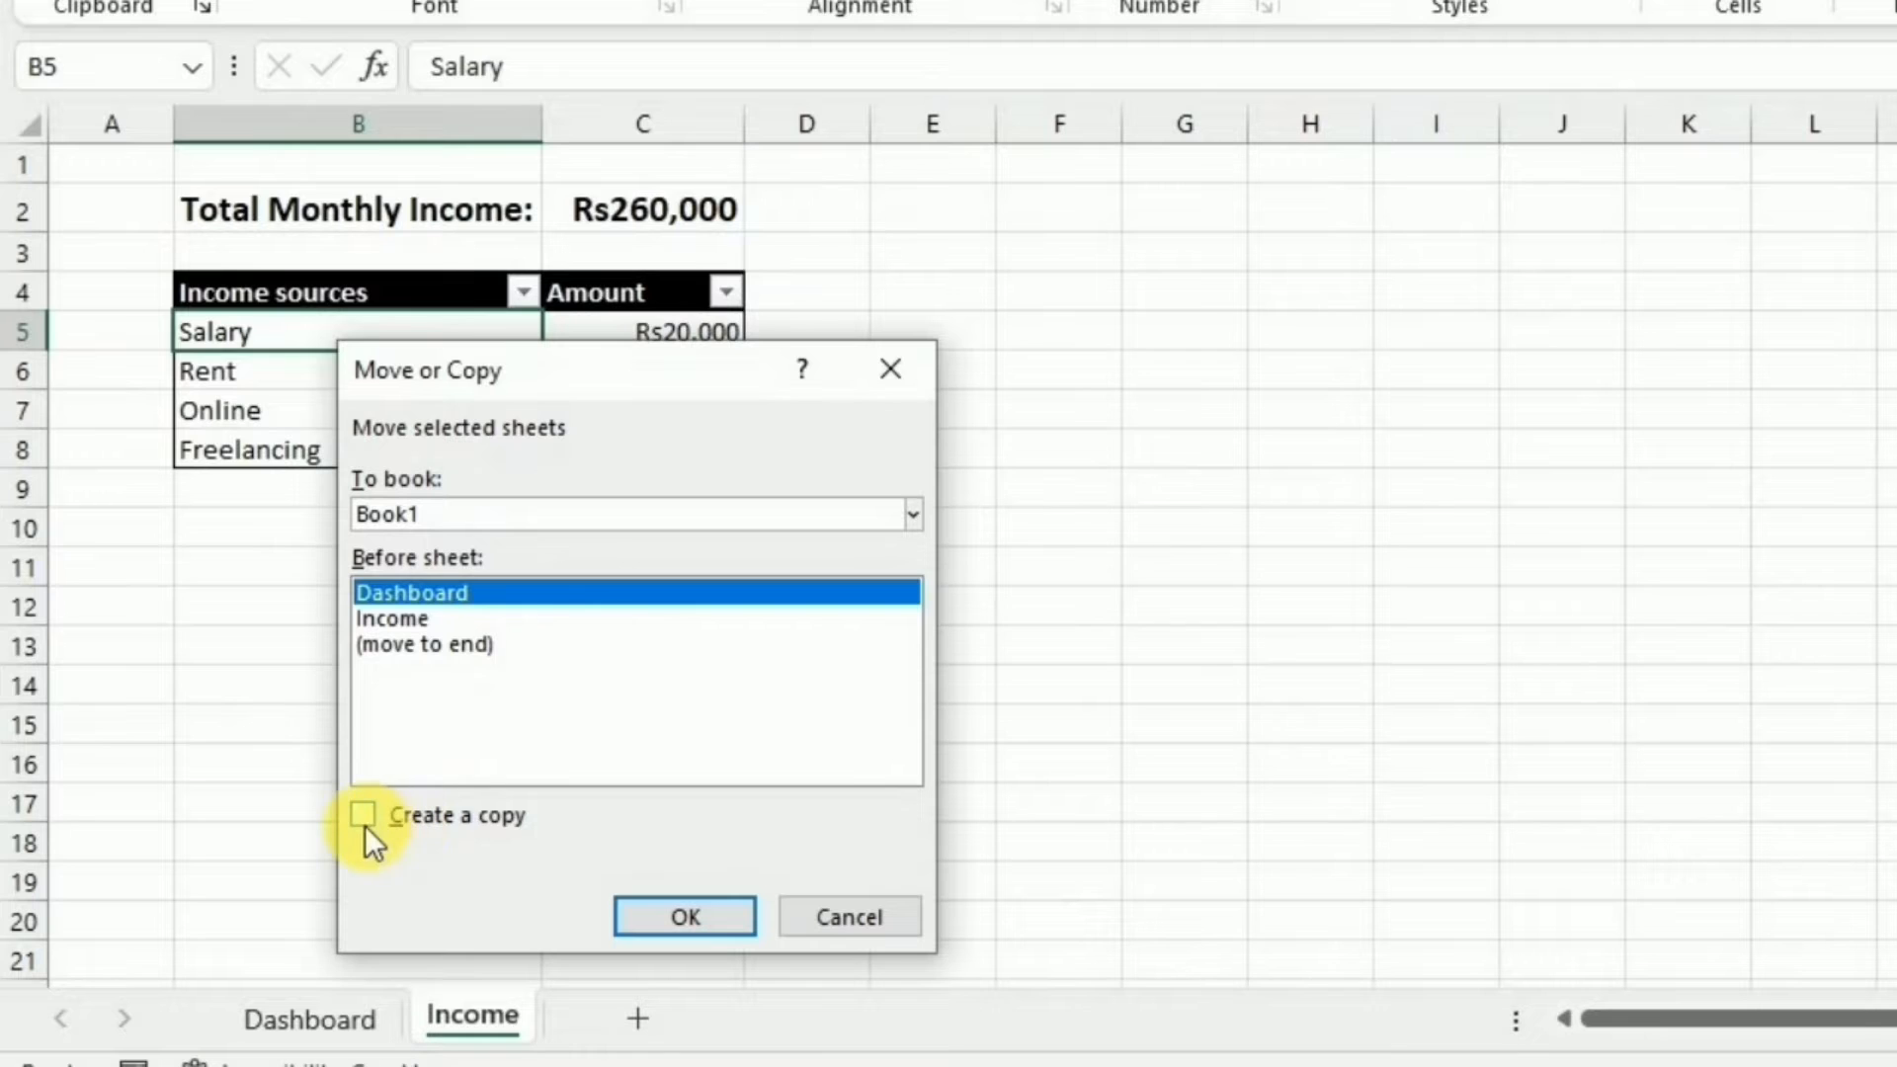
left_click(363, 818)
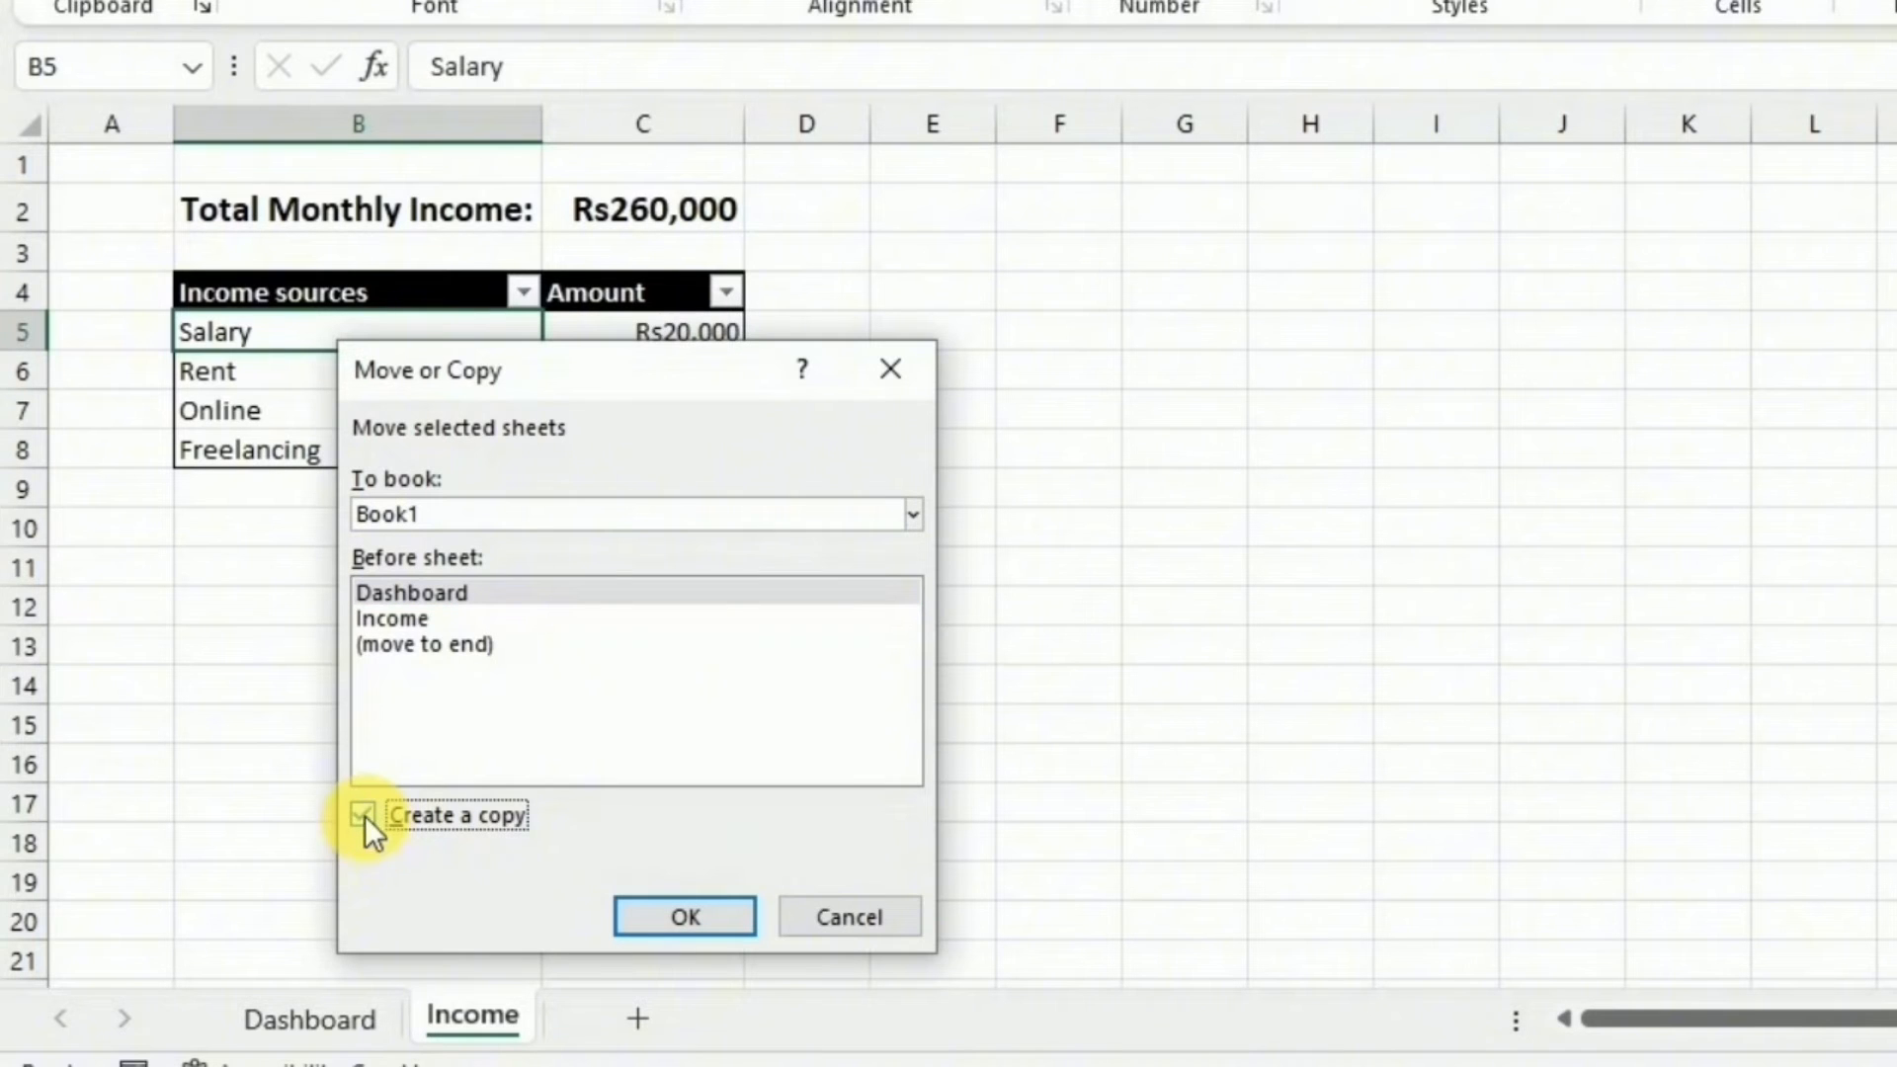
left_click(418, 648)
left_click(675, 916)
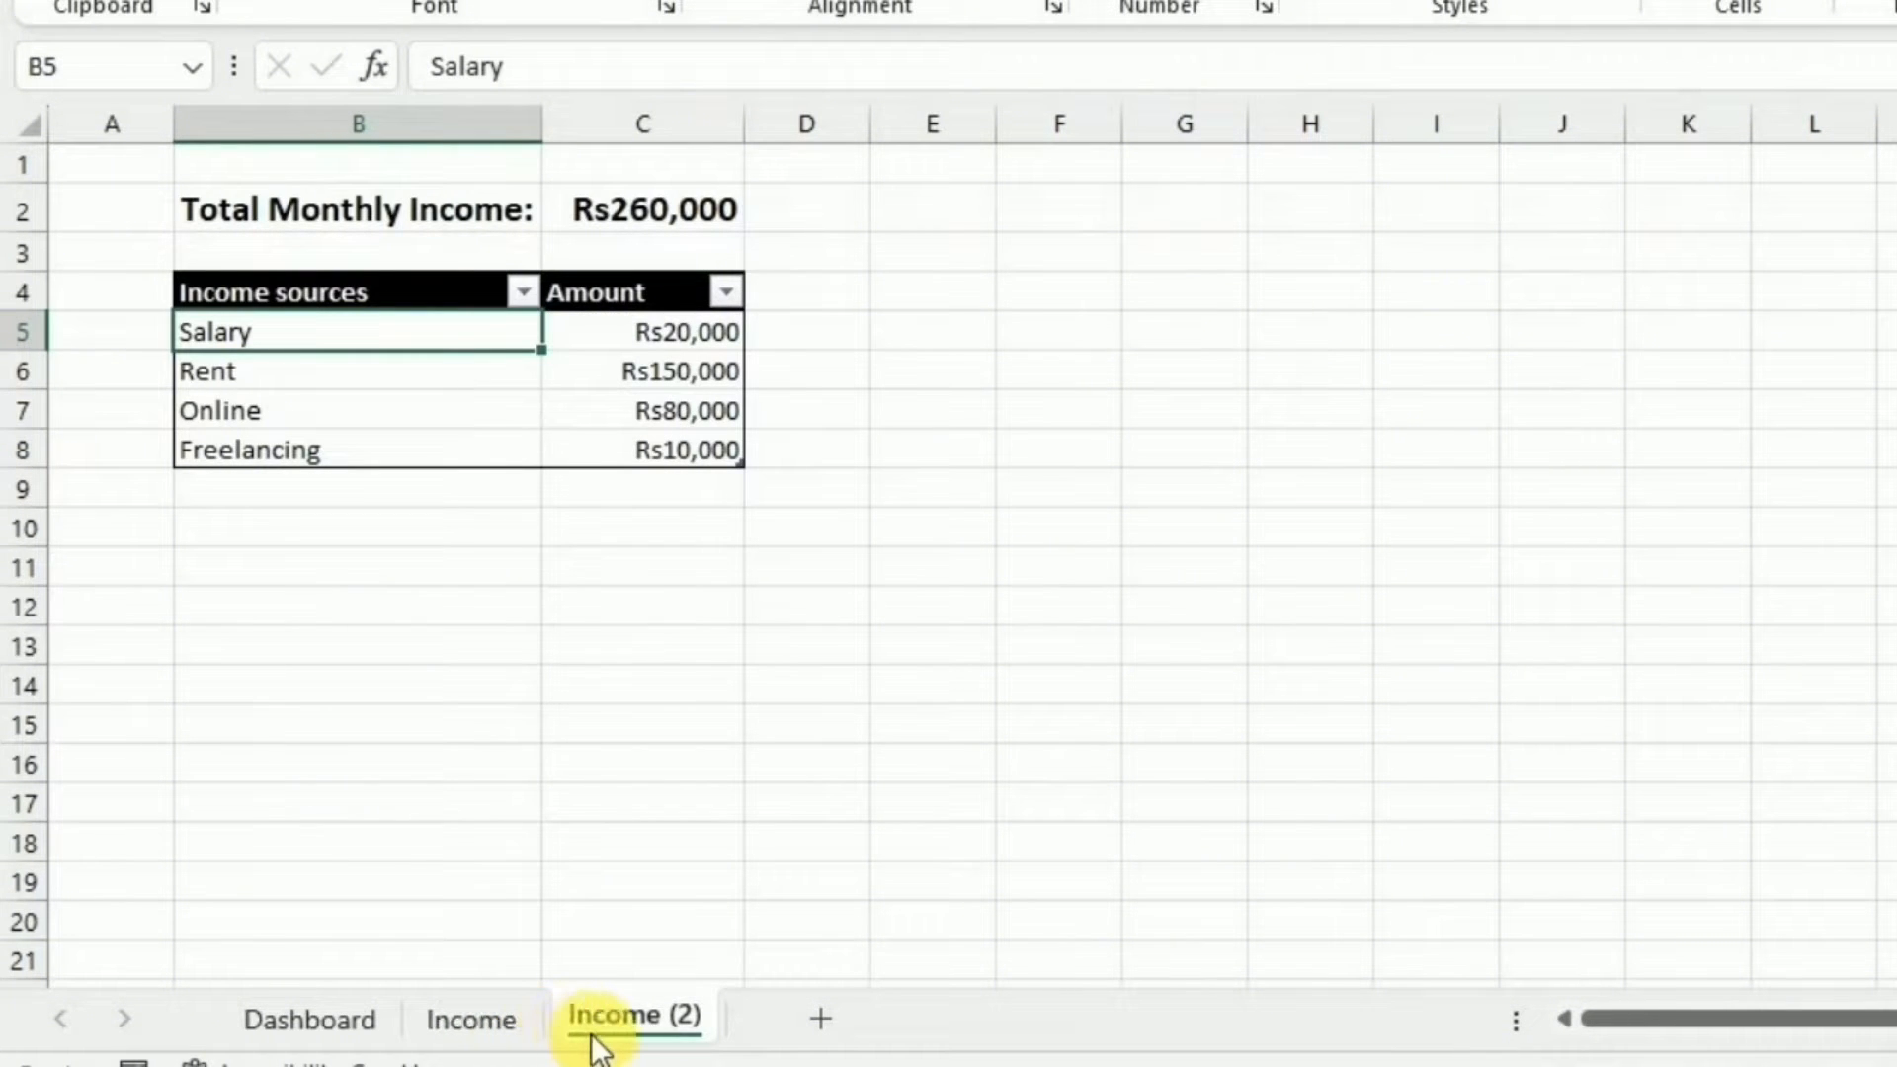
Rename the copied Income sheet as Expense.
right_click(586, 1013)
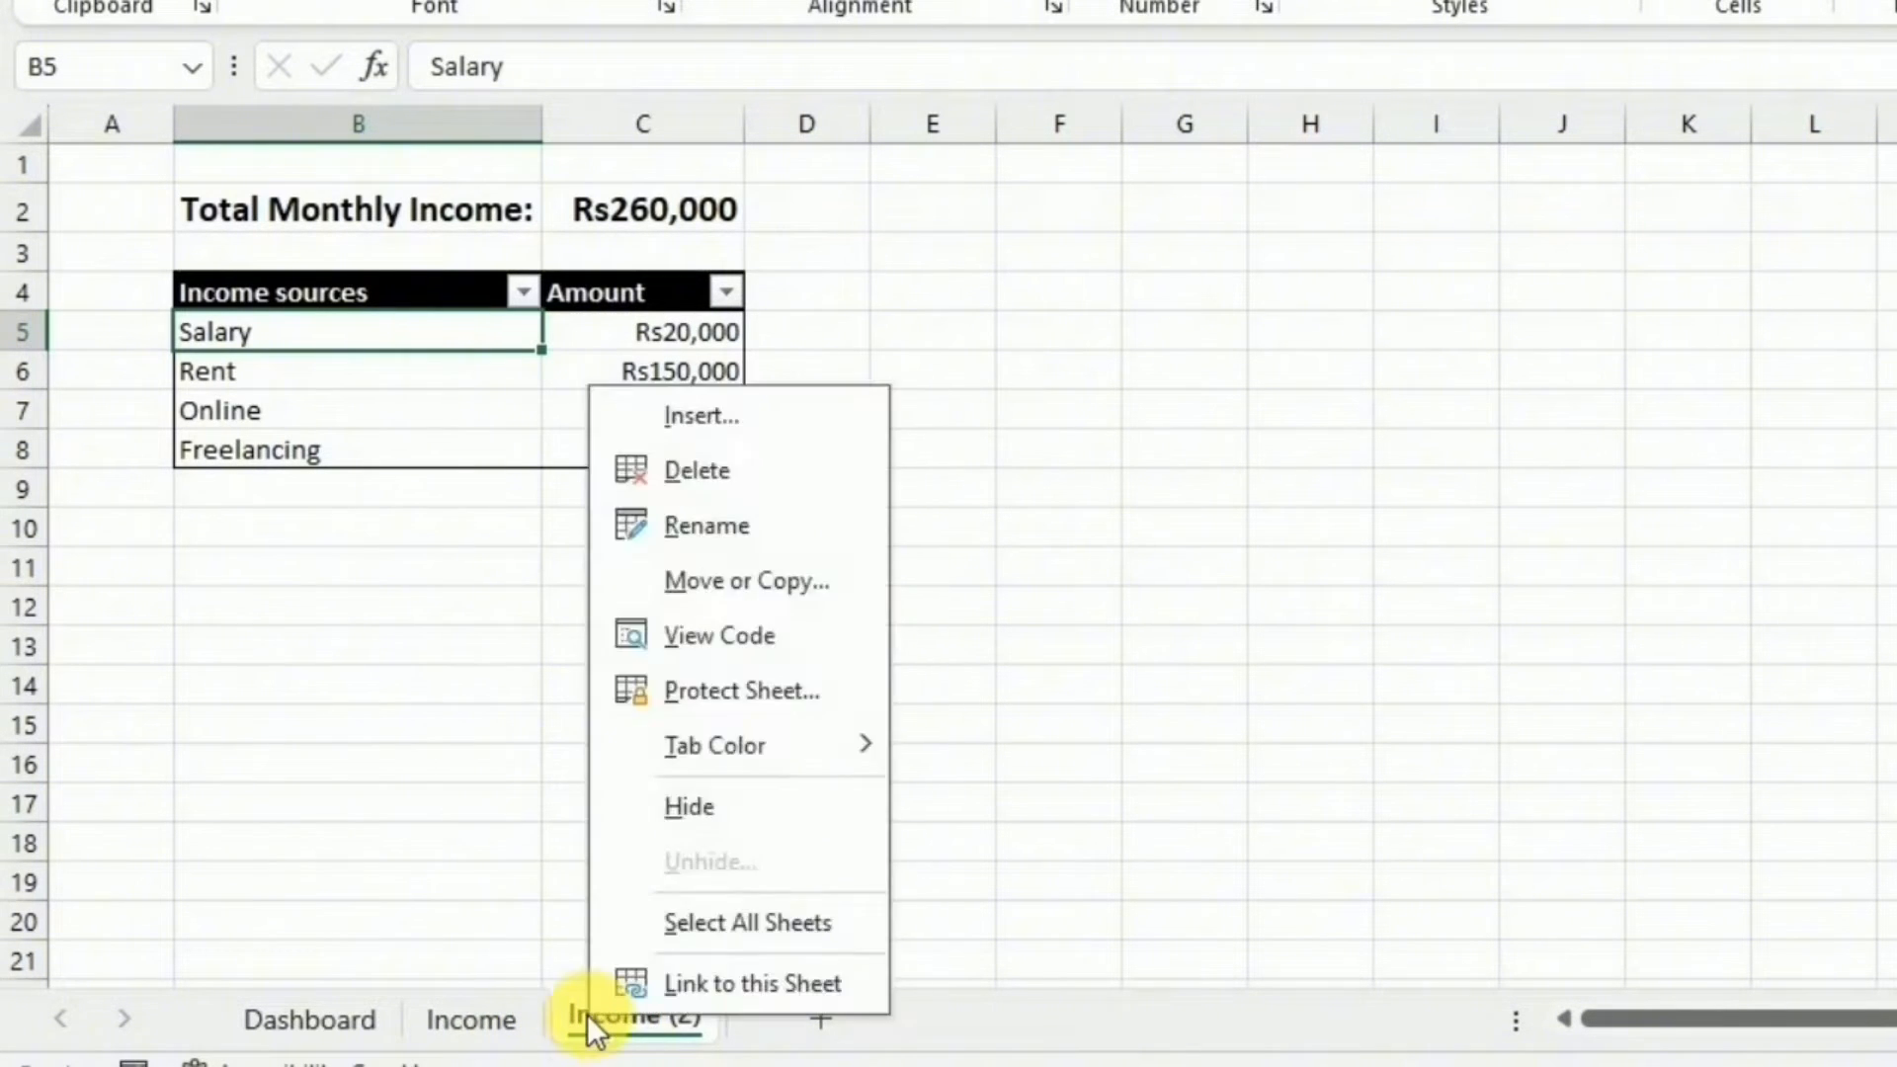
left_click(743, 533)
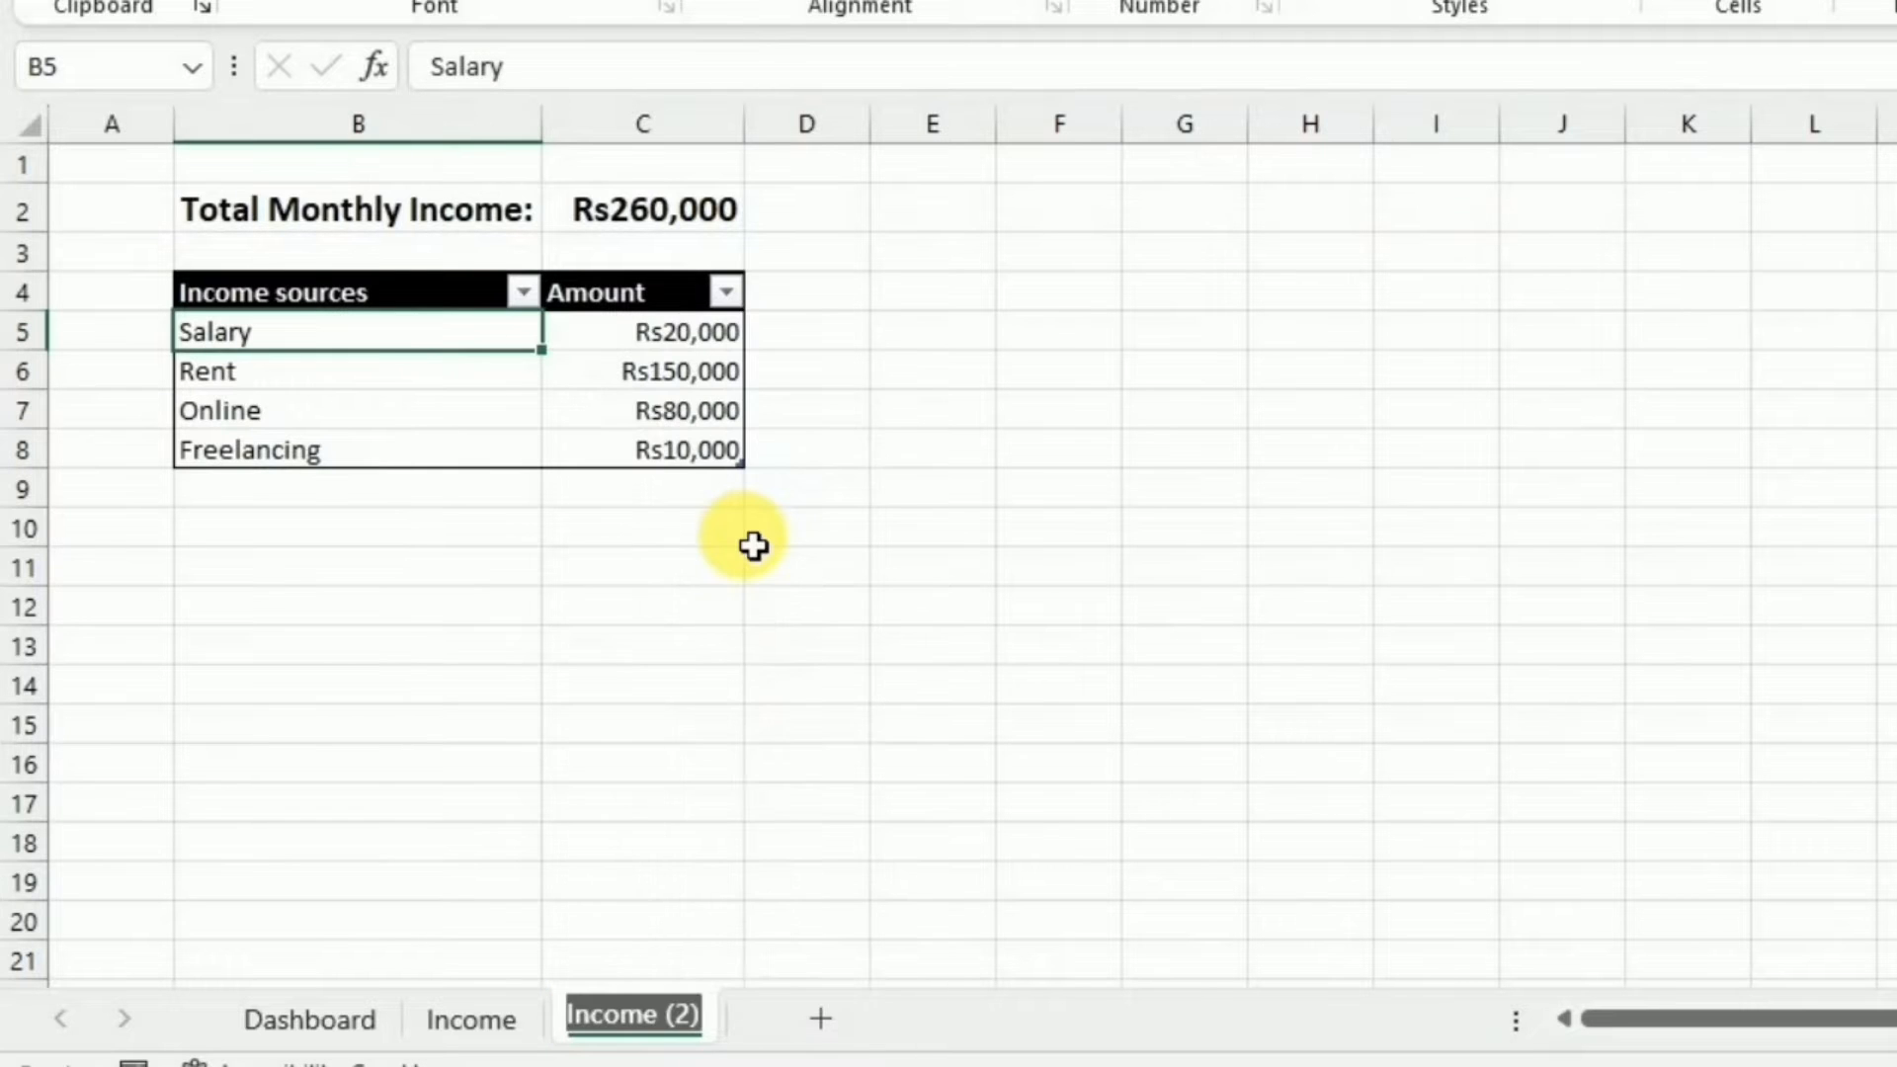
type("Expense")
Change the label in B2 of the Expense sheet to "Total Monthly Expenses:".
left_click(524, 209)
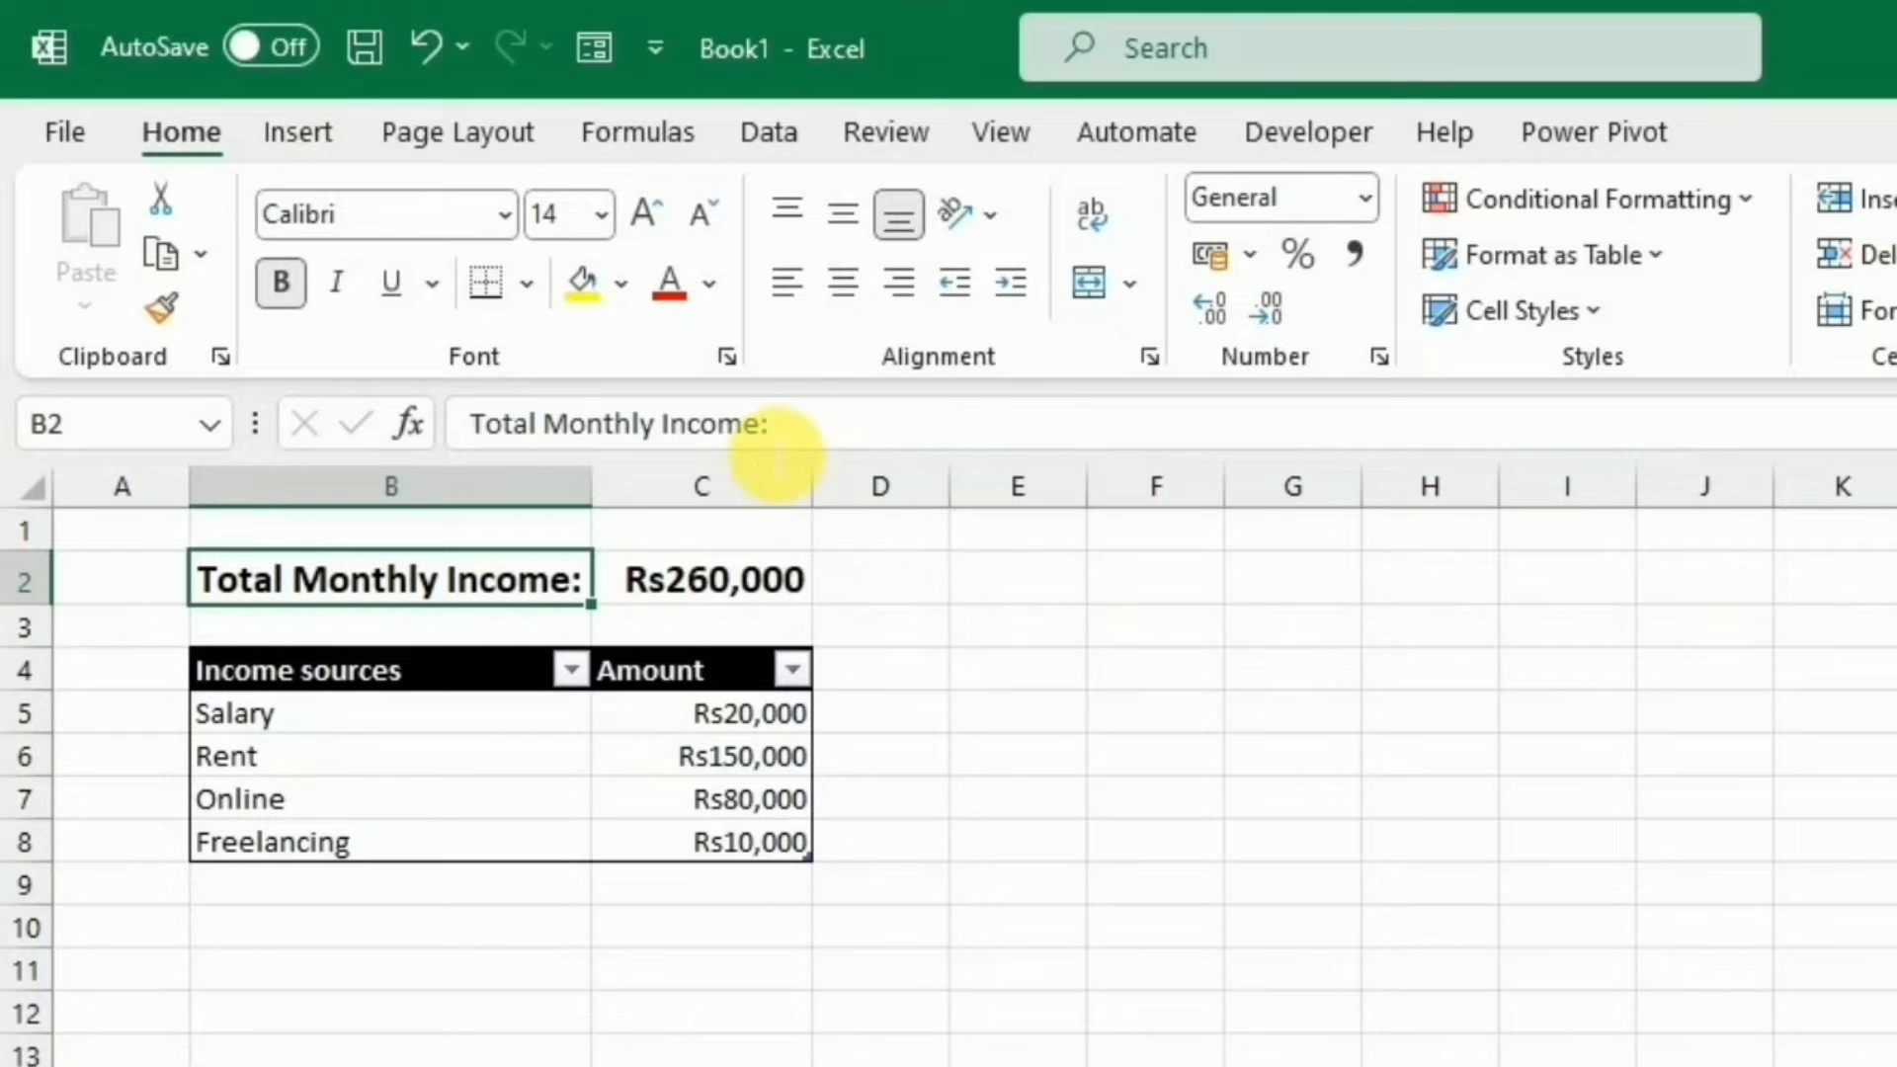
left_click(763, 425)
key("BackSpace")
key("BackSpace")
key("BackSpace")
key("BackSpace")
key("BackSpace")
key("BackSpace")
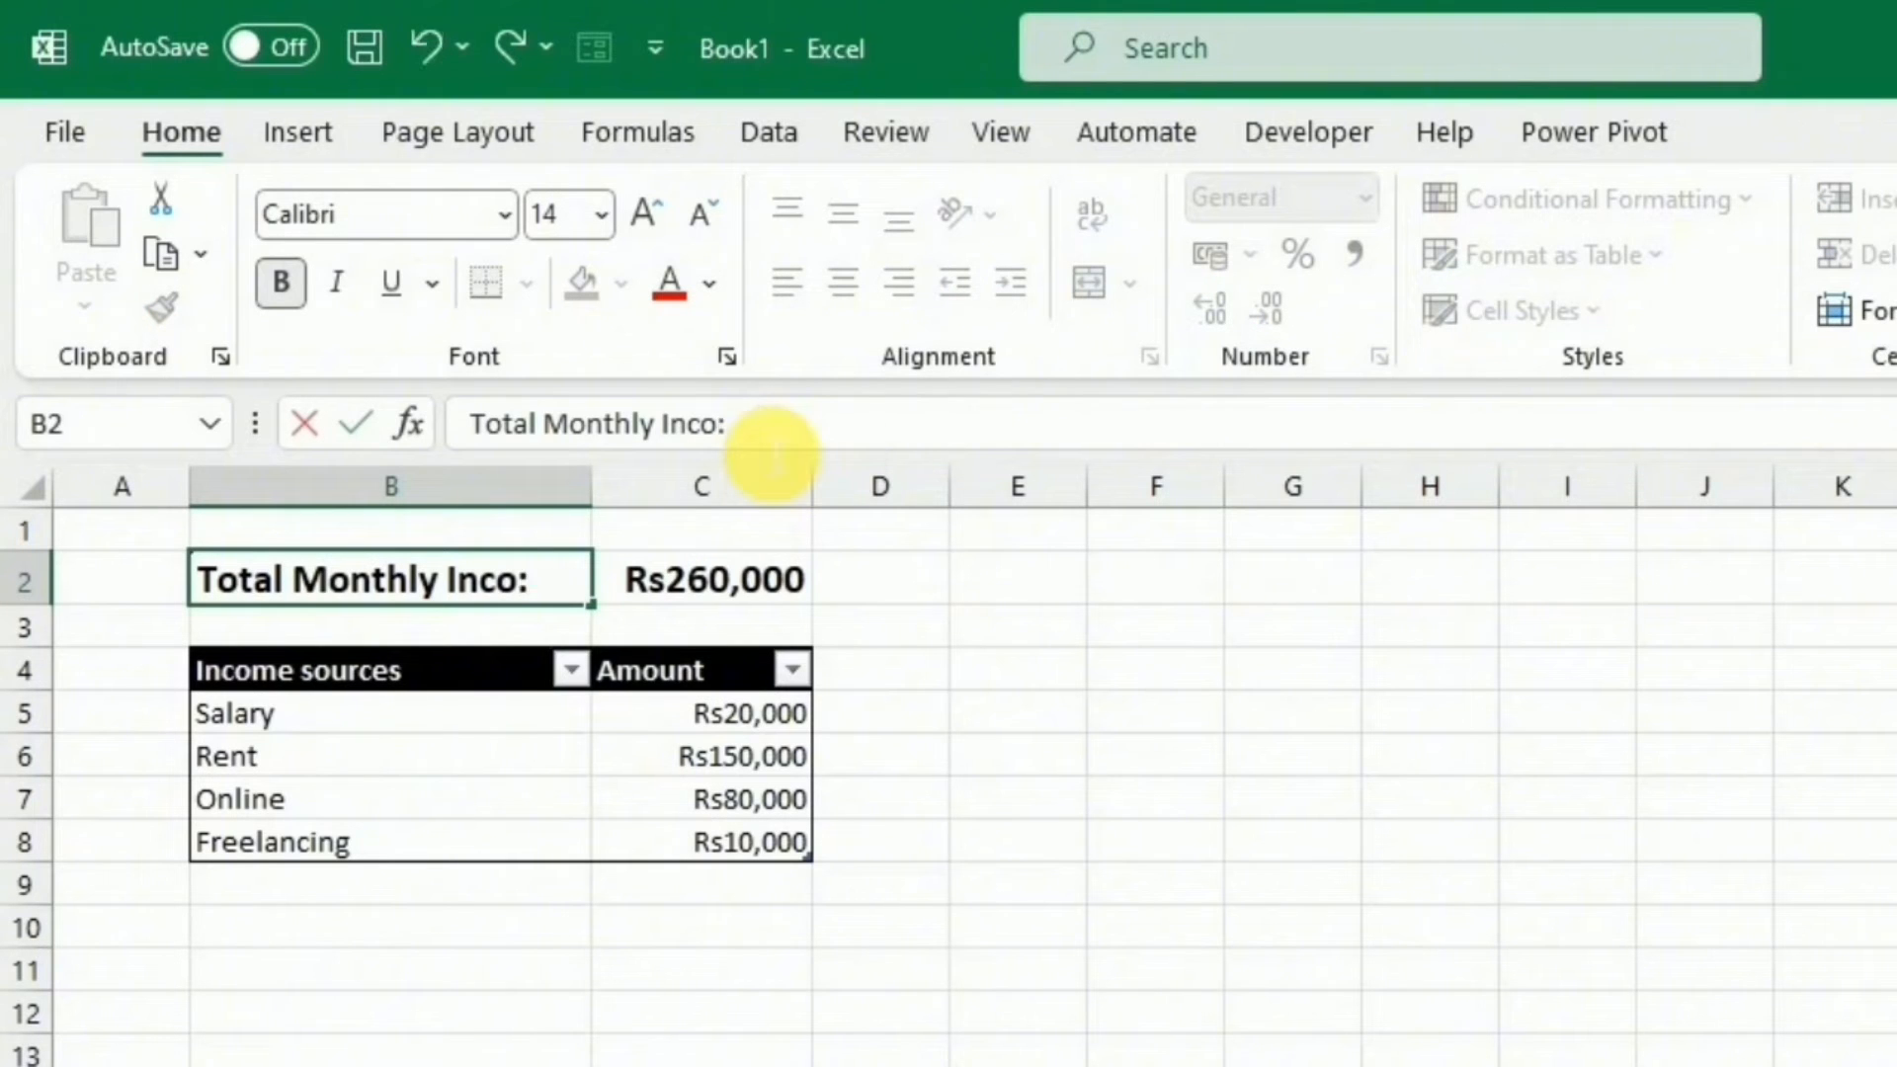
type("Expense")
Change the table header in B4 of the Expense sheet to "Expense sources".
left_click(259, 682)
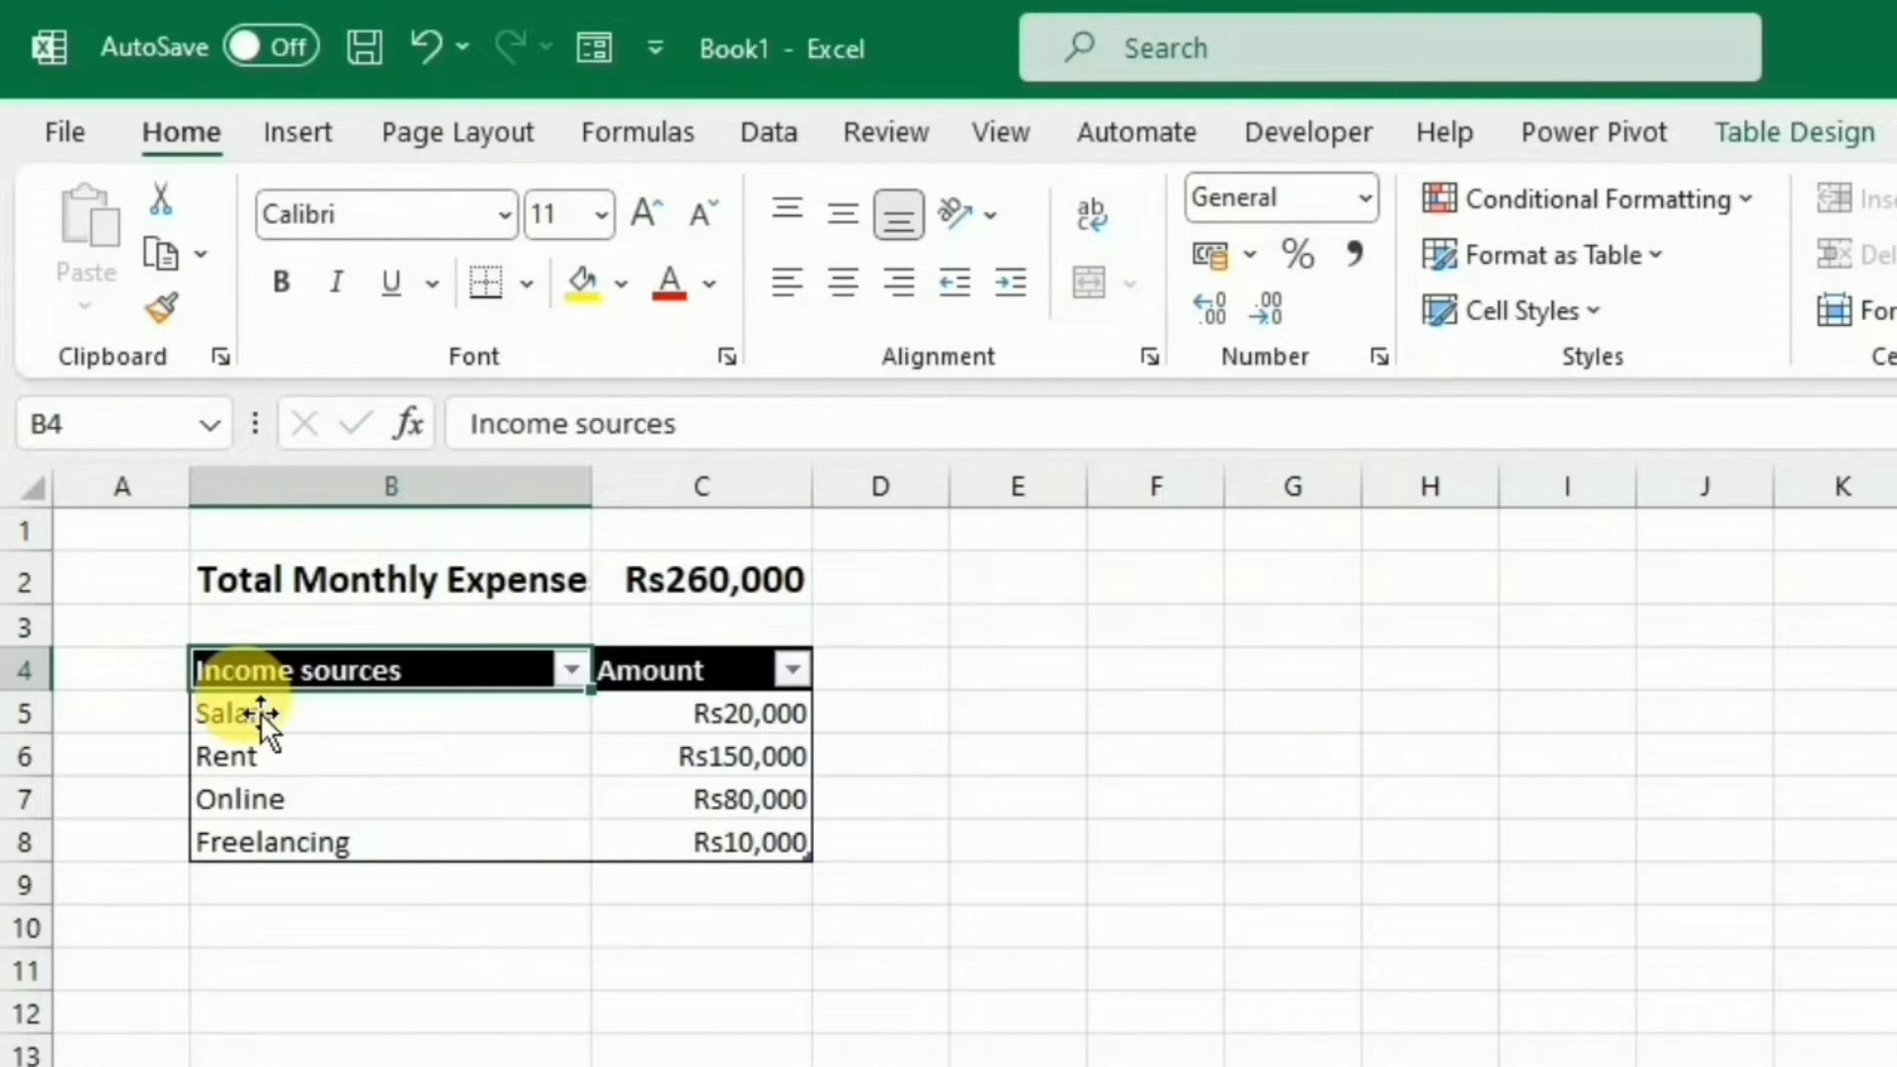
left_click(587, 440)
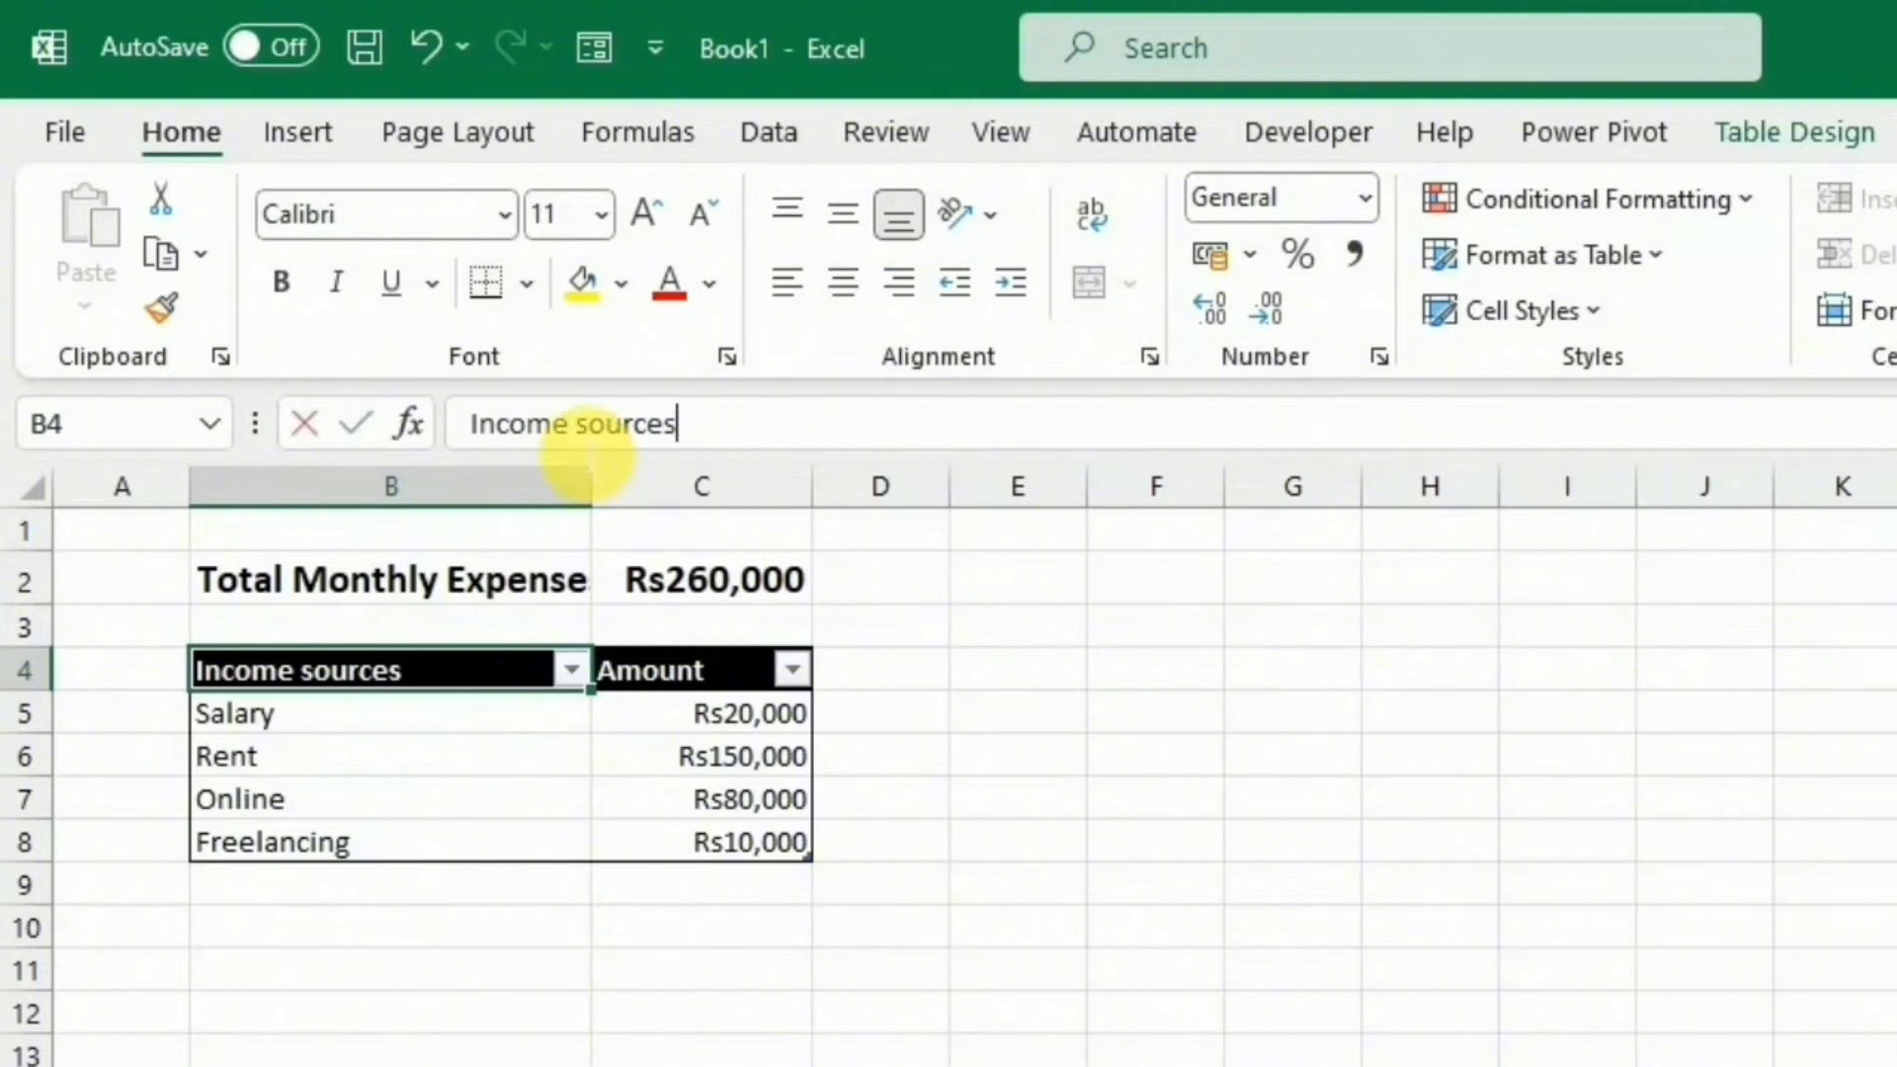
key("BackSpace")
key("BackSpace")
key("BackSpace")
key("BackSpace")
key("BackSpace")
key("BackSpace")
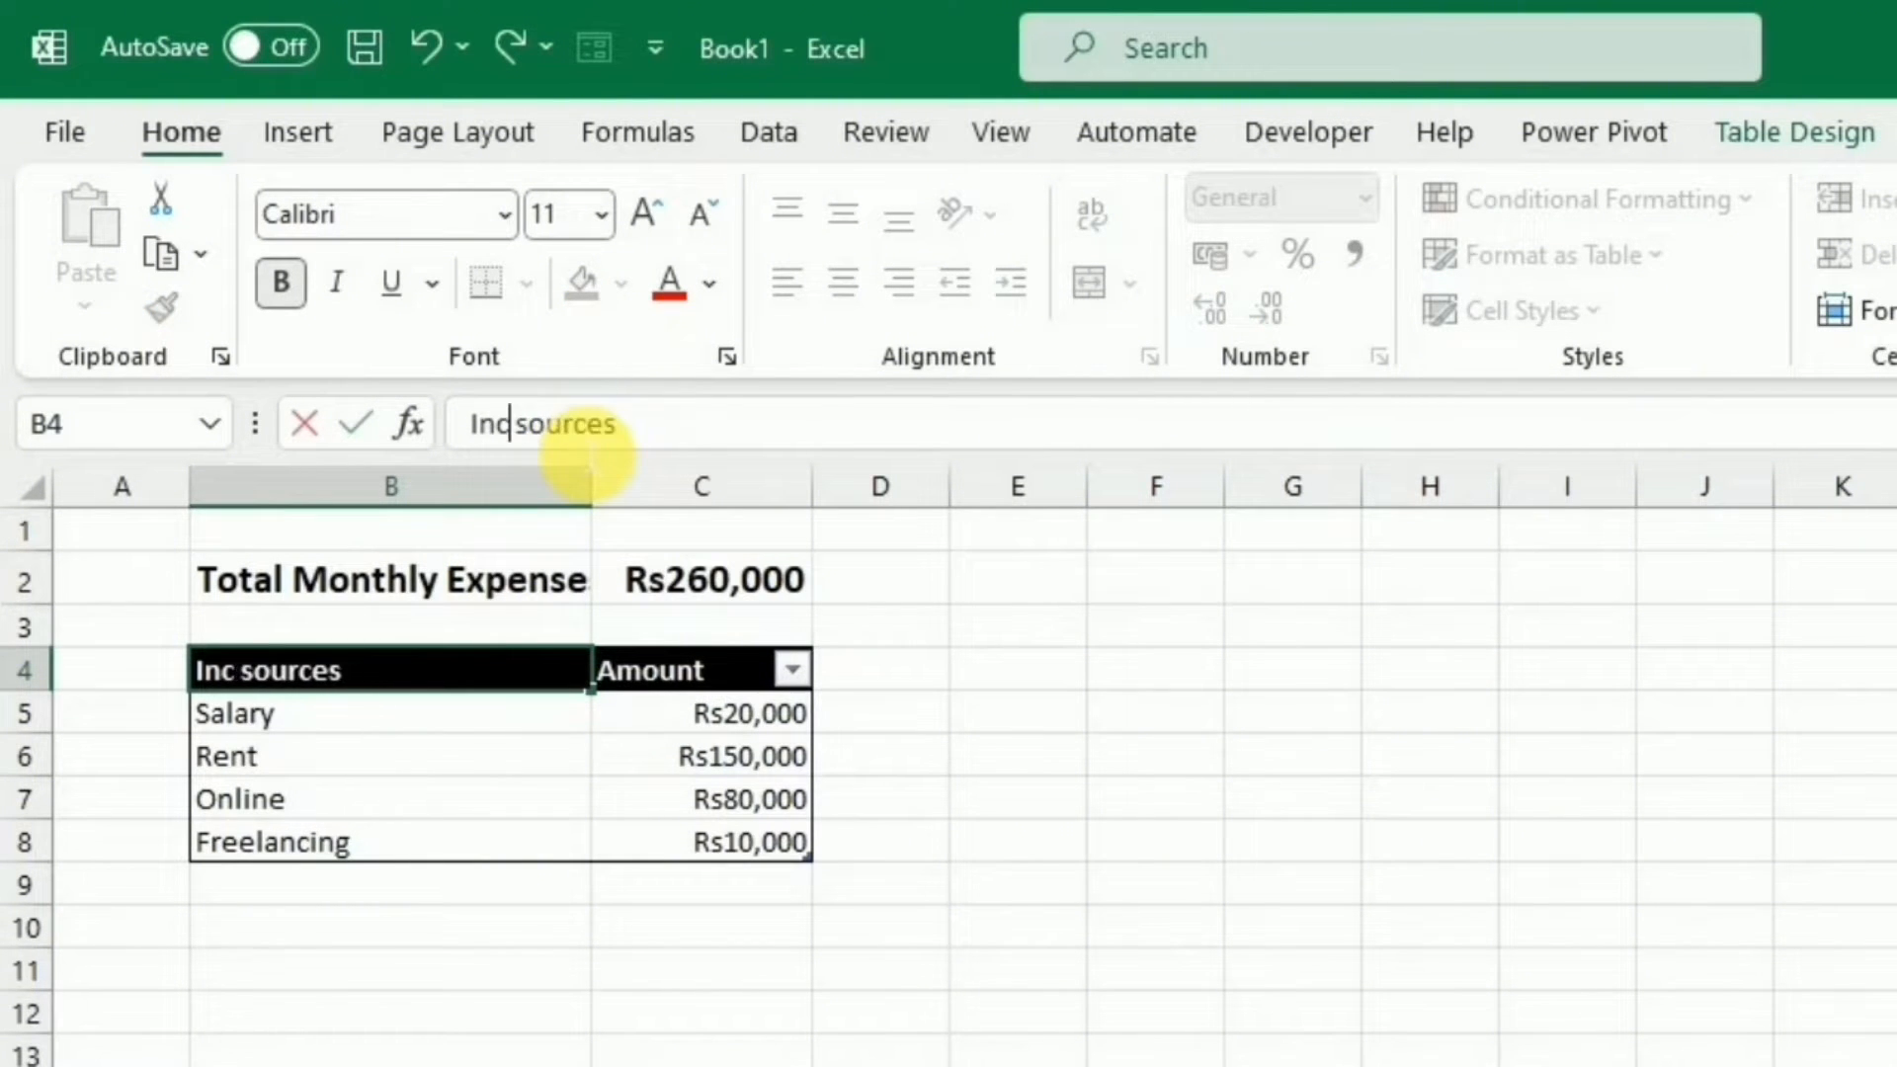
type("Ex")
type("pense")
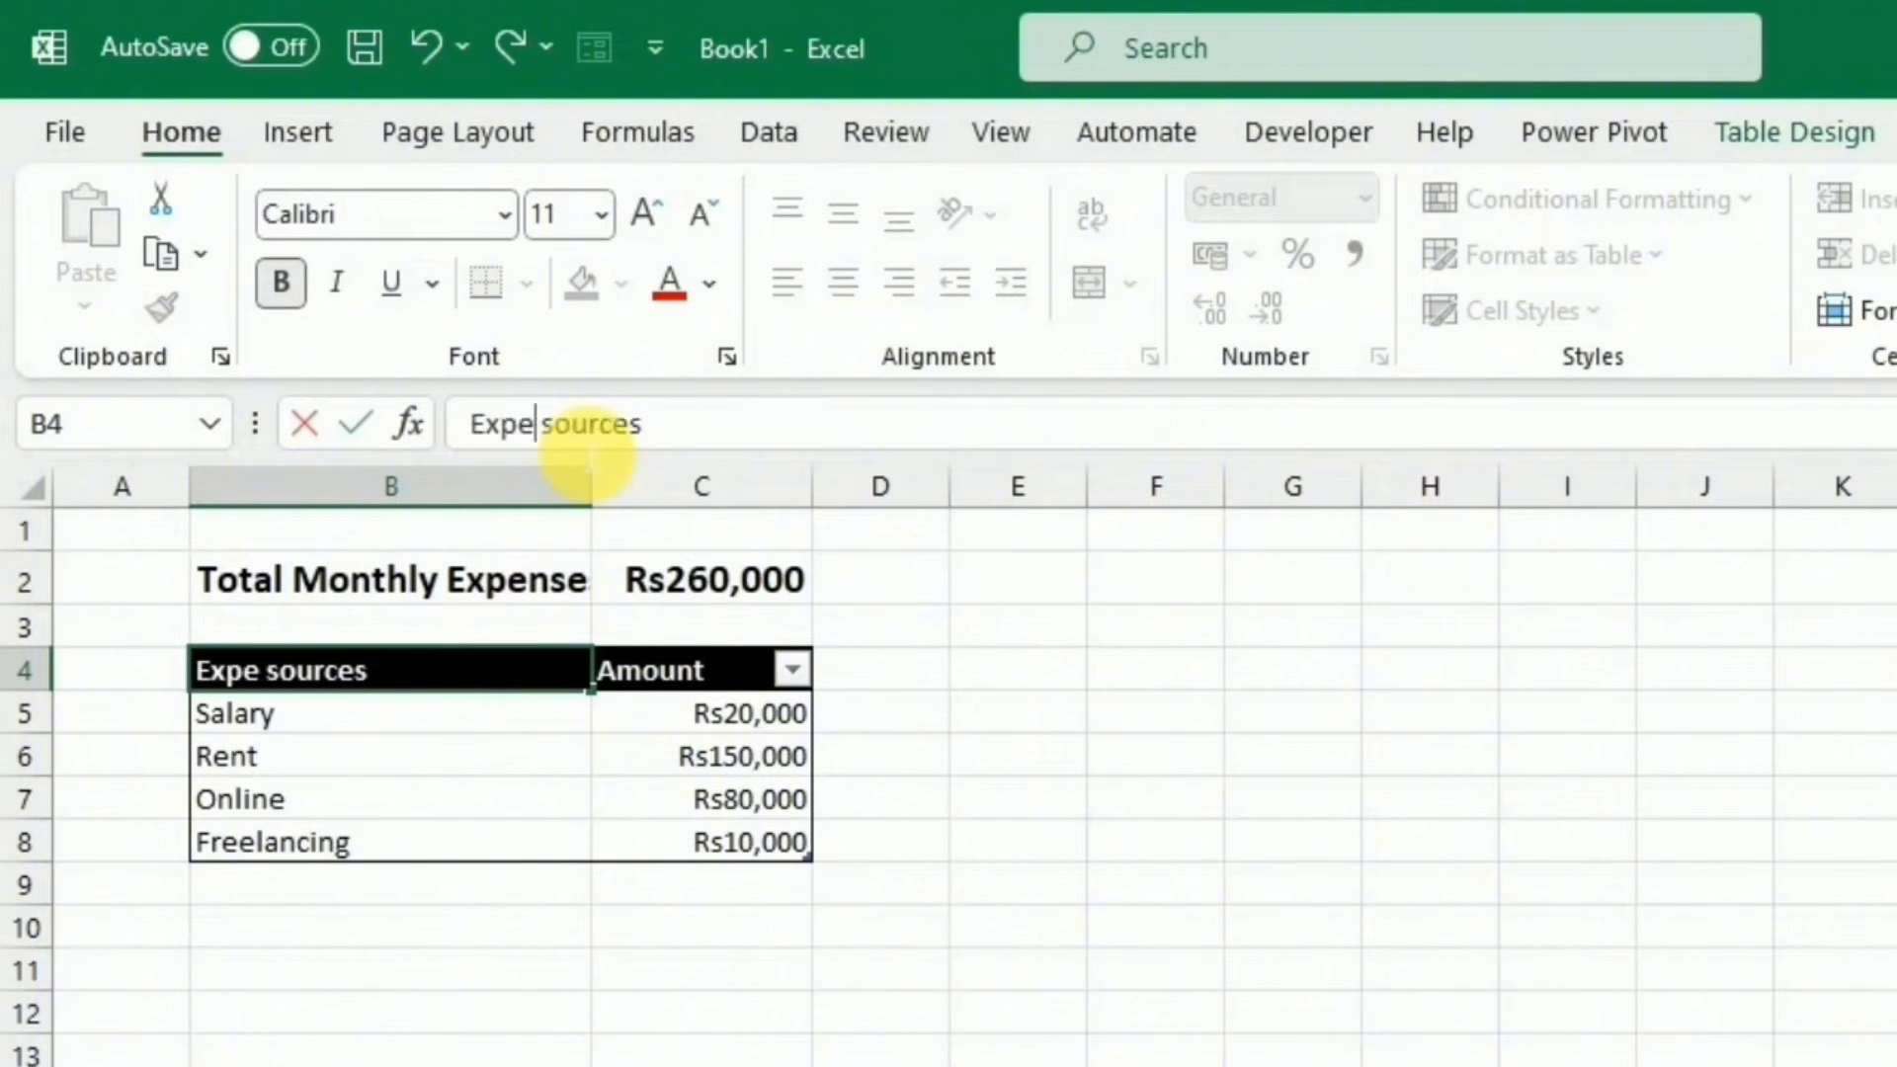
key("ctrl+Return")
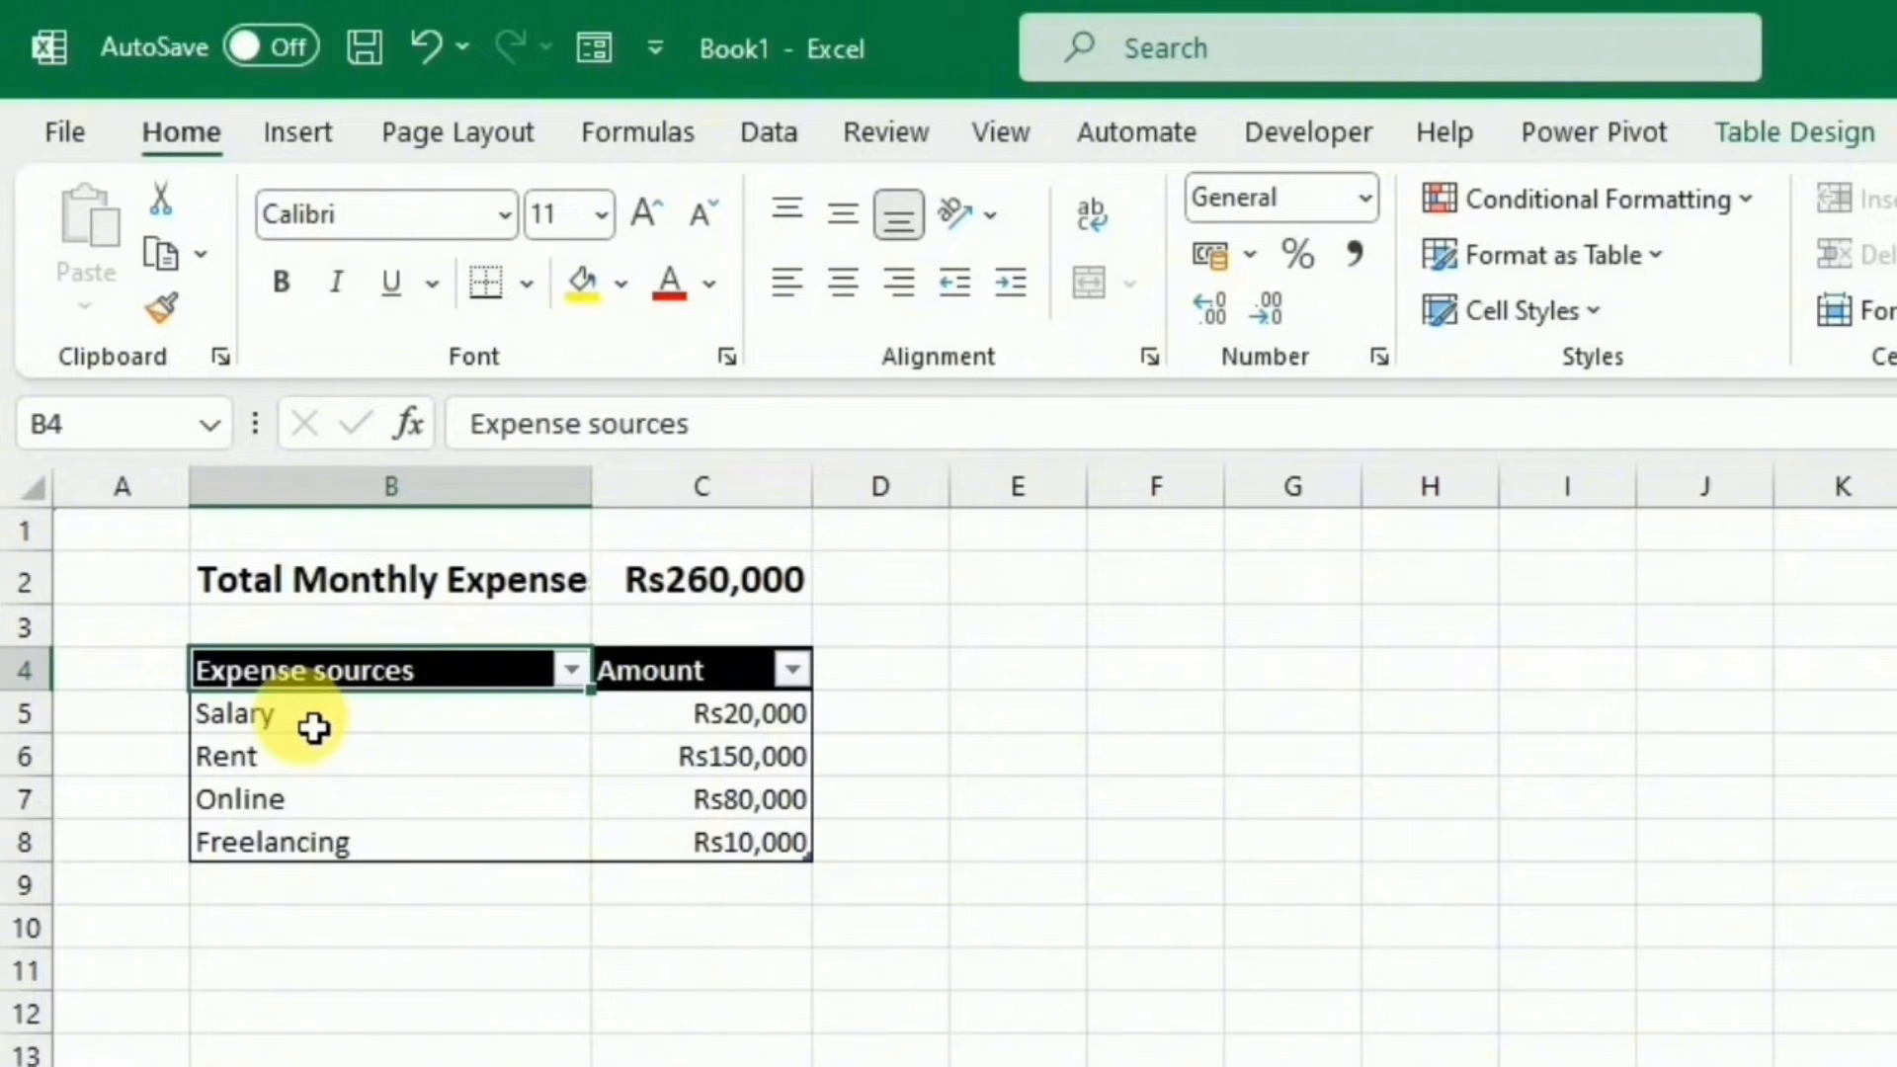
Paste the expense data over the table rows from B5: Food 30,000, Rent 10,000, Fuel 5,000 and Utilities 2,000.
left_click(468, 725)
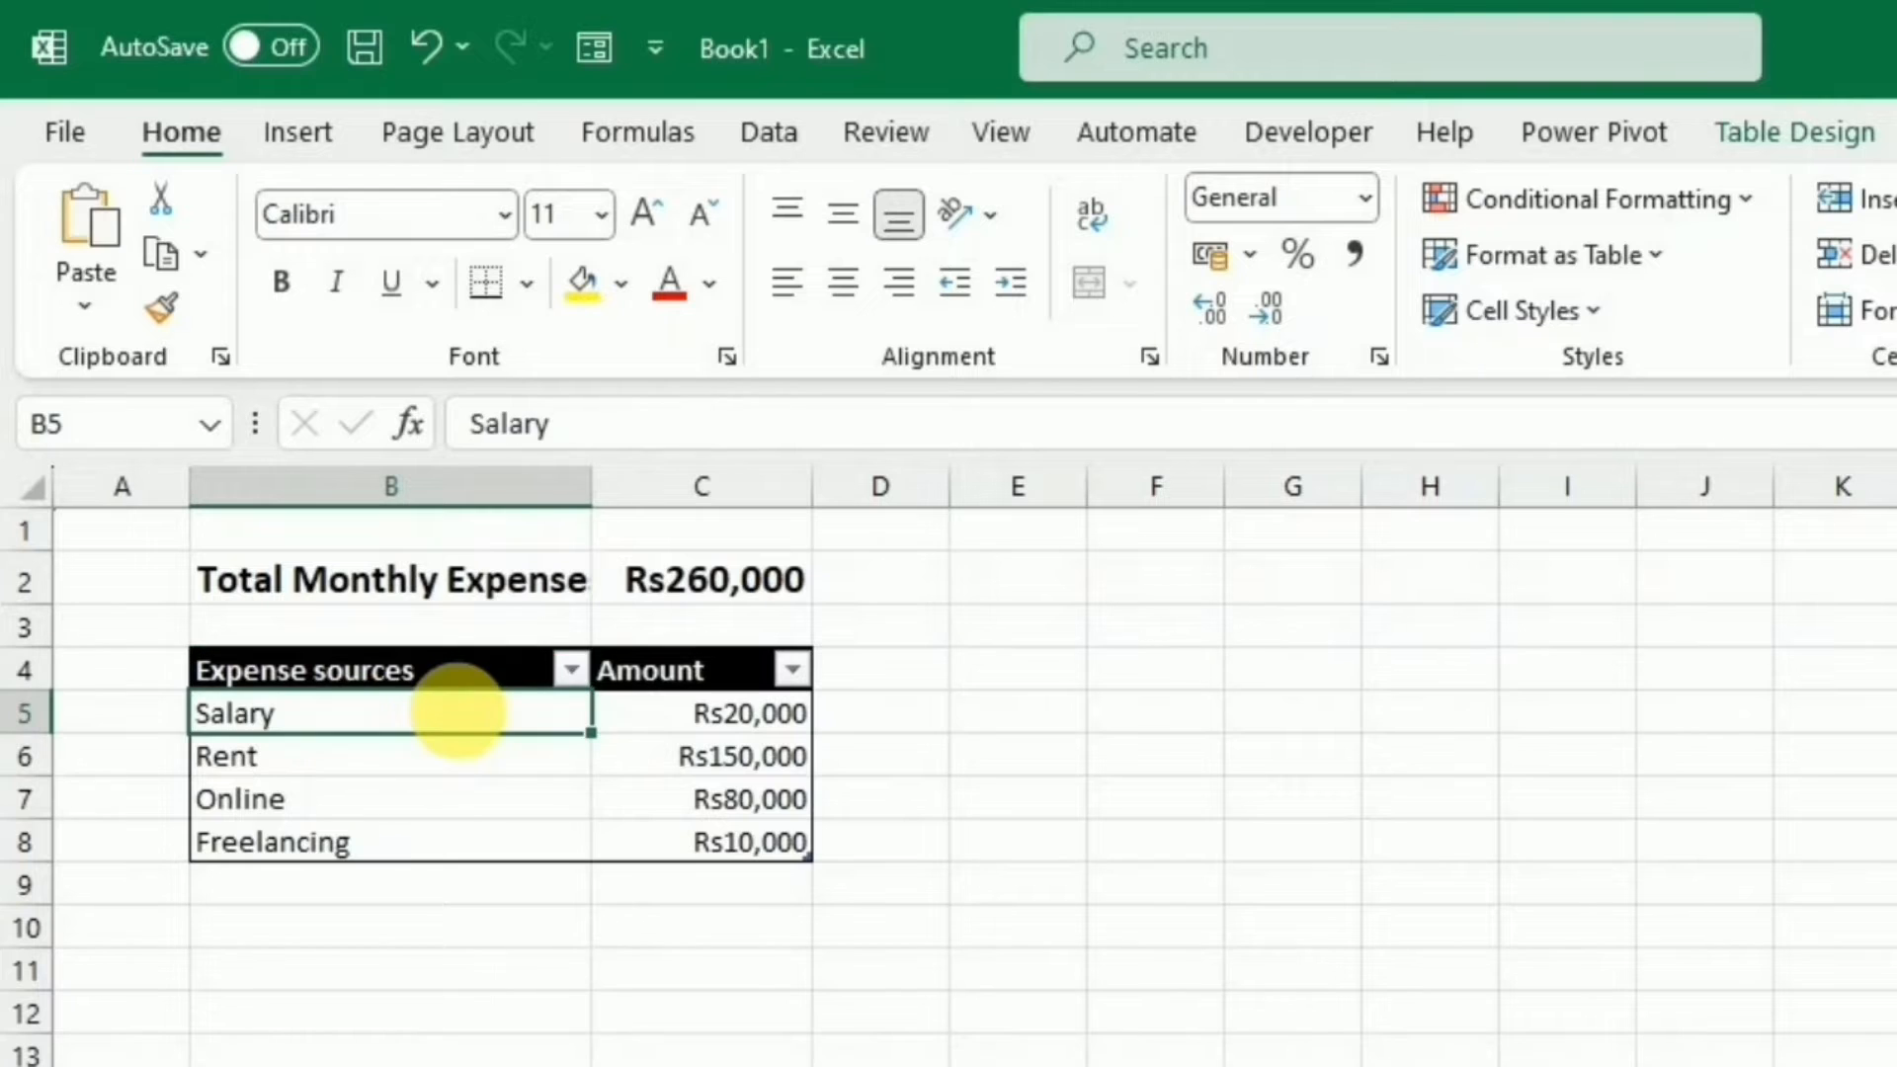
key("ctrl+v")
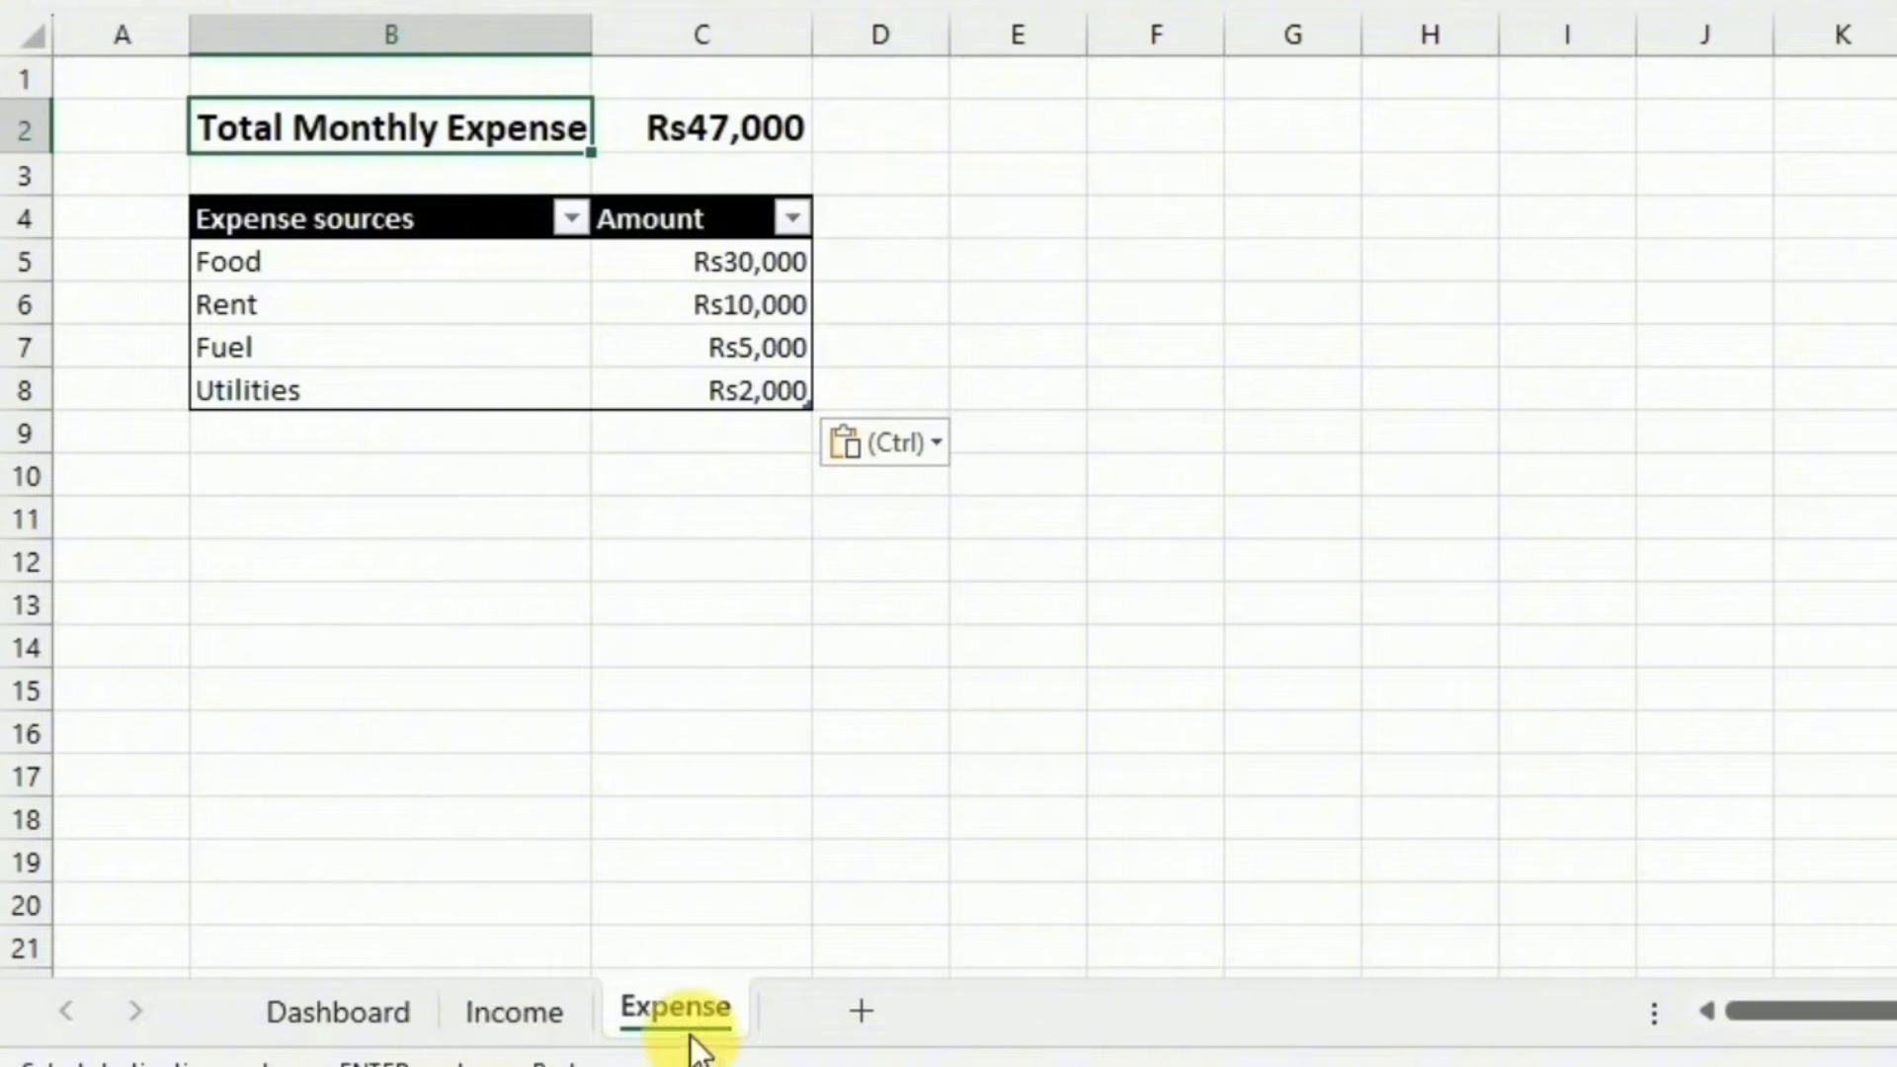
Color the Income sheet tab green and the Expense sheet tab red, using the standard colors.
right_click(520, 1022)
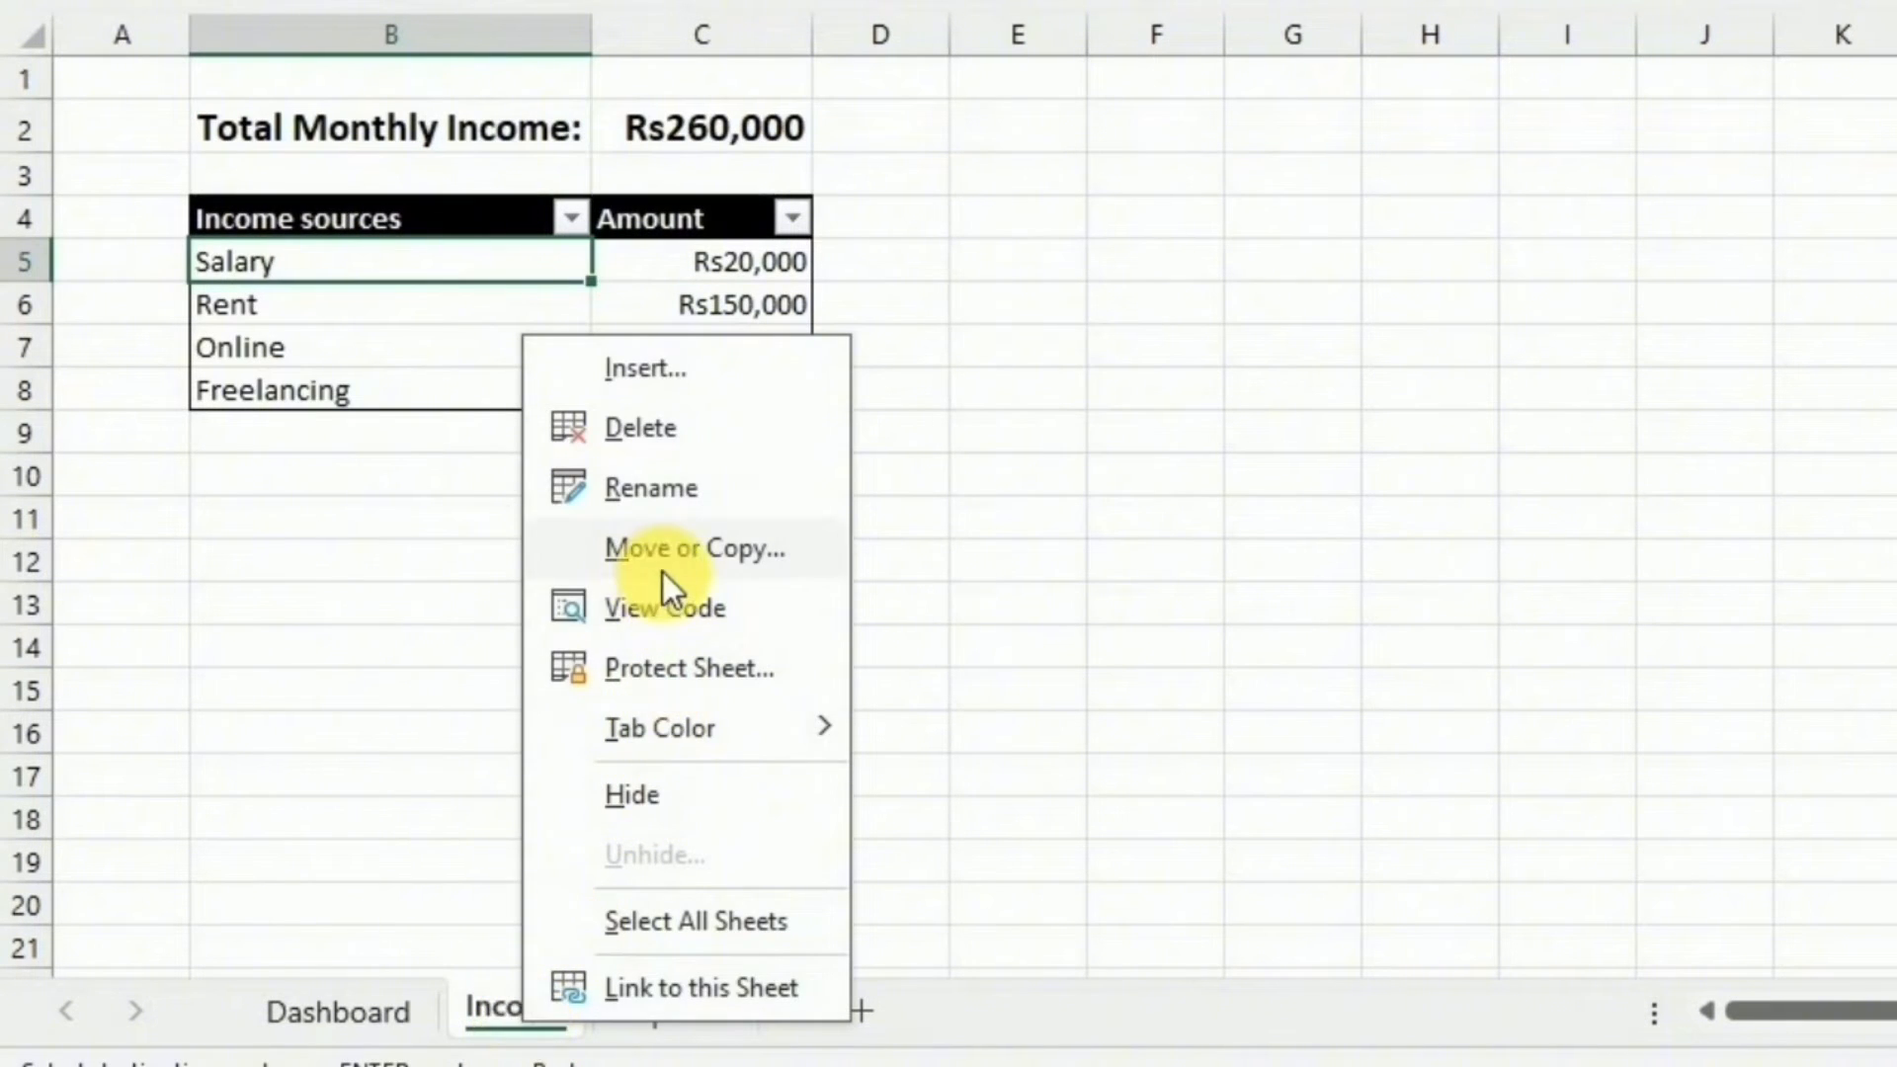
mouse_move(824, 727)
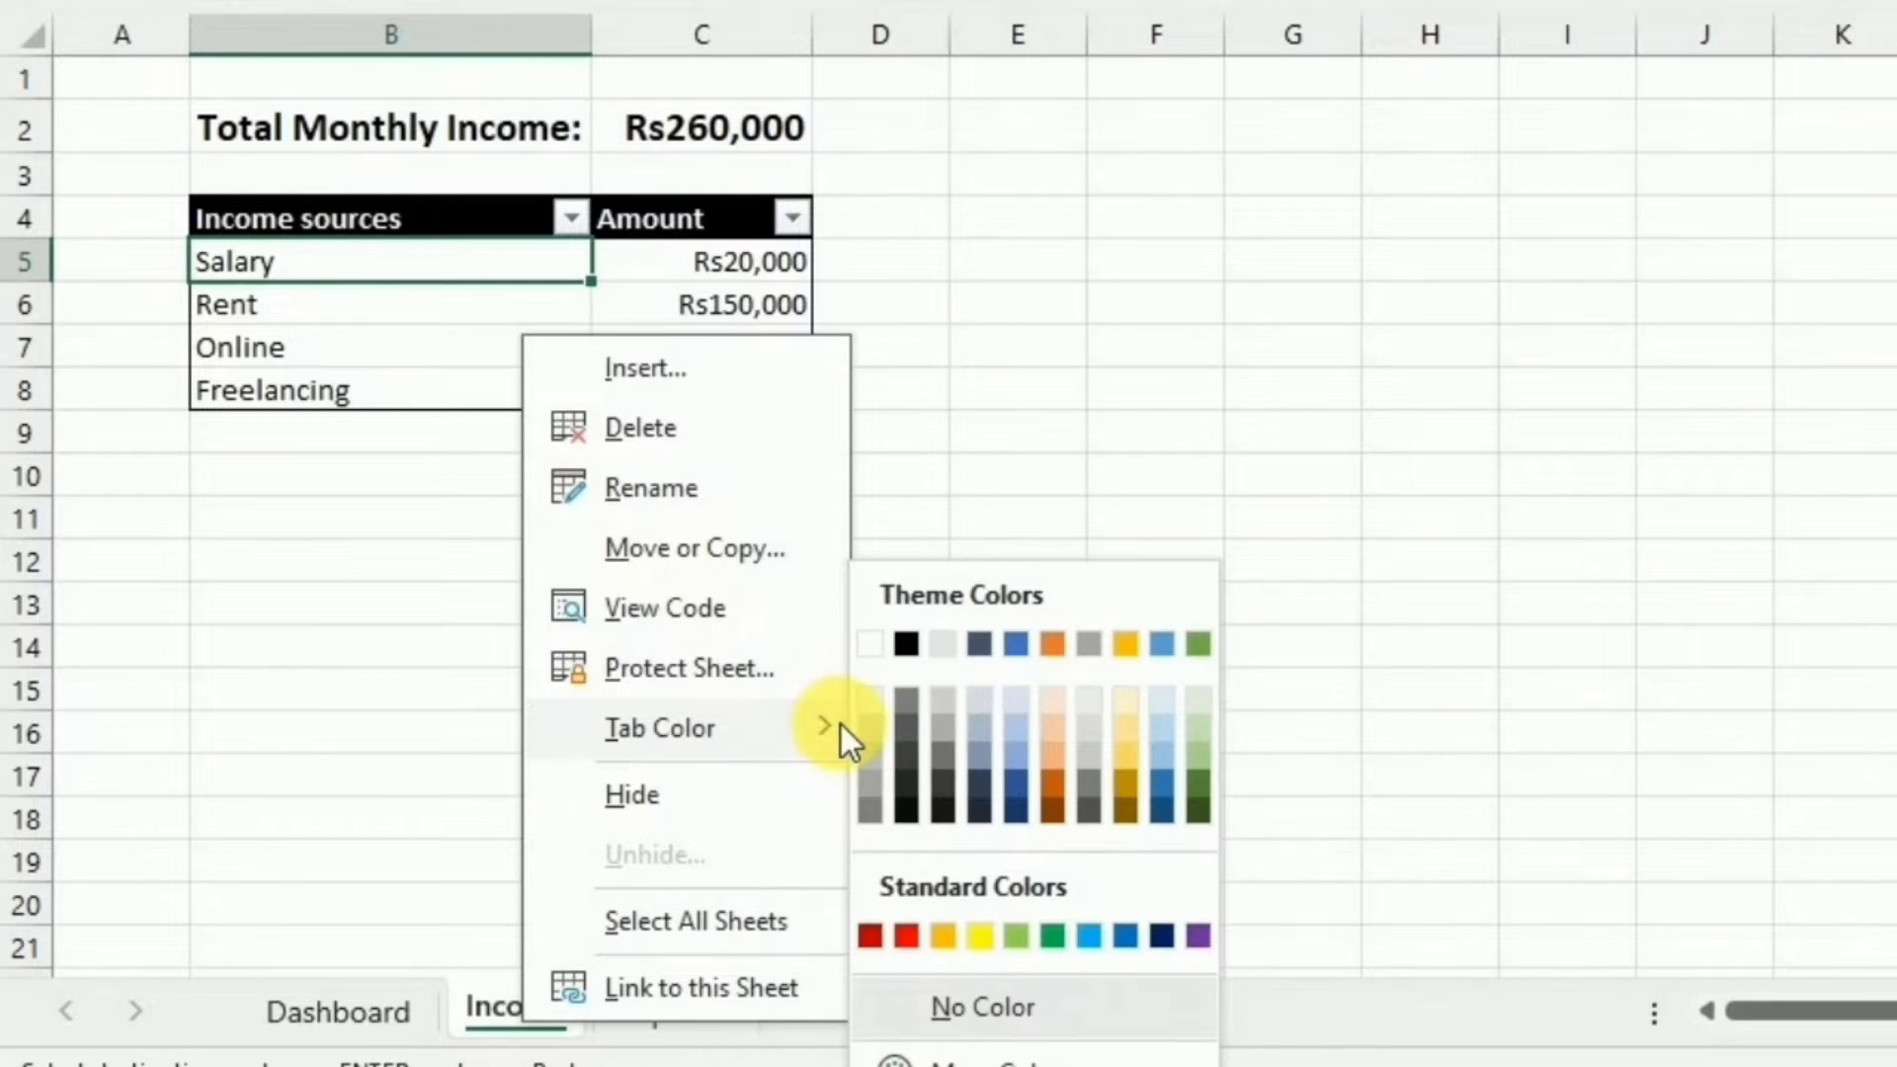
left_click(1051, 935)
right_click(697, 1022)
mouse_move(940, 733)
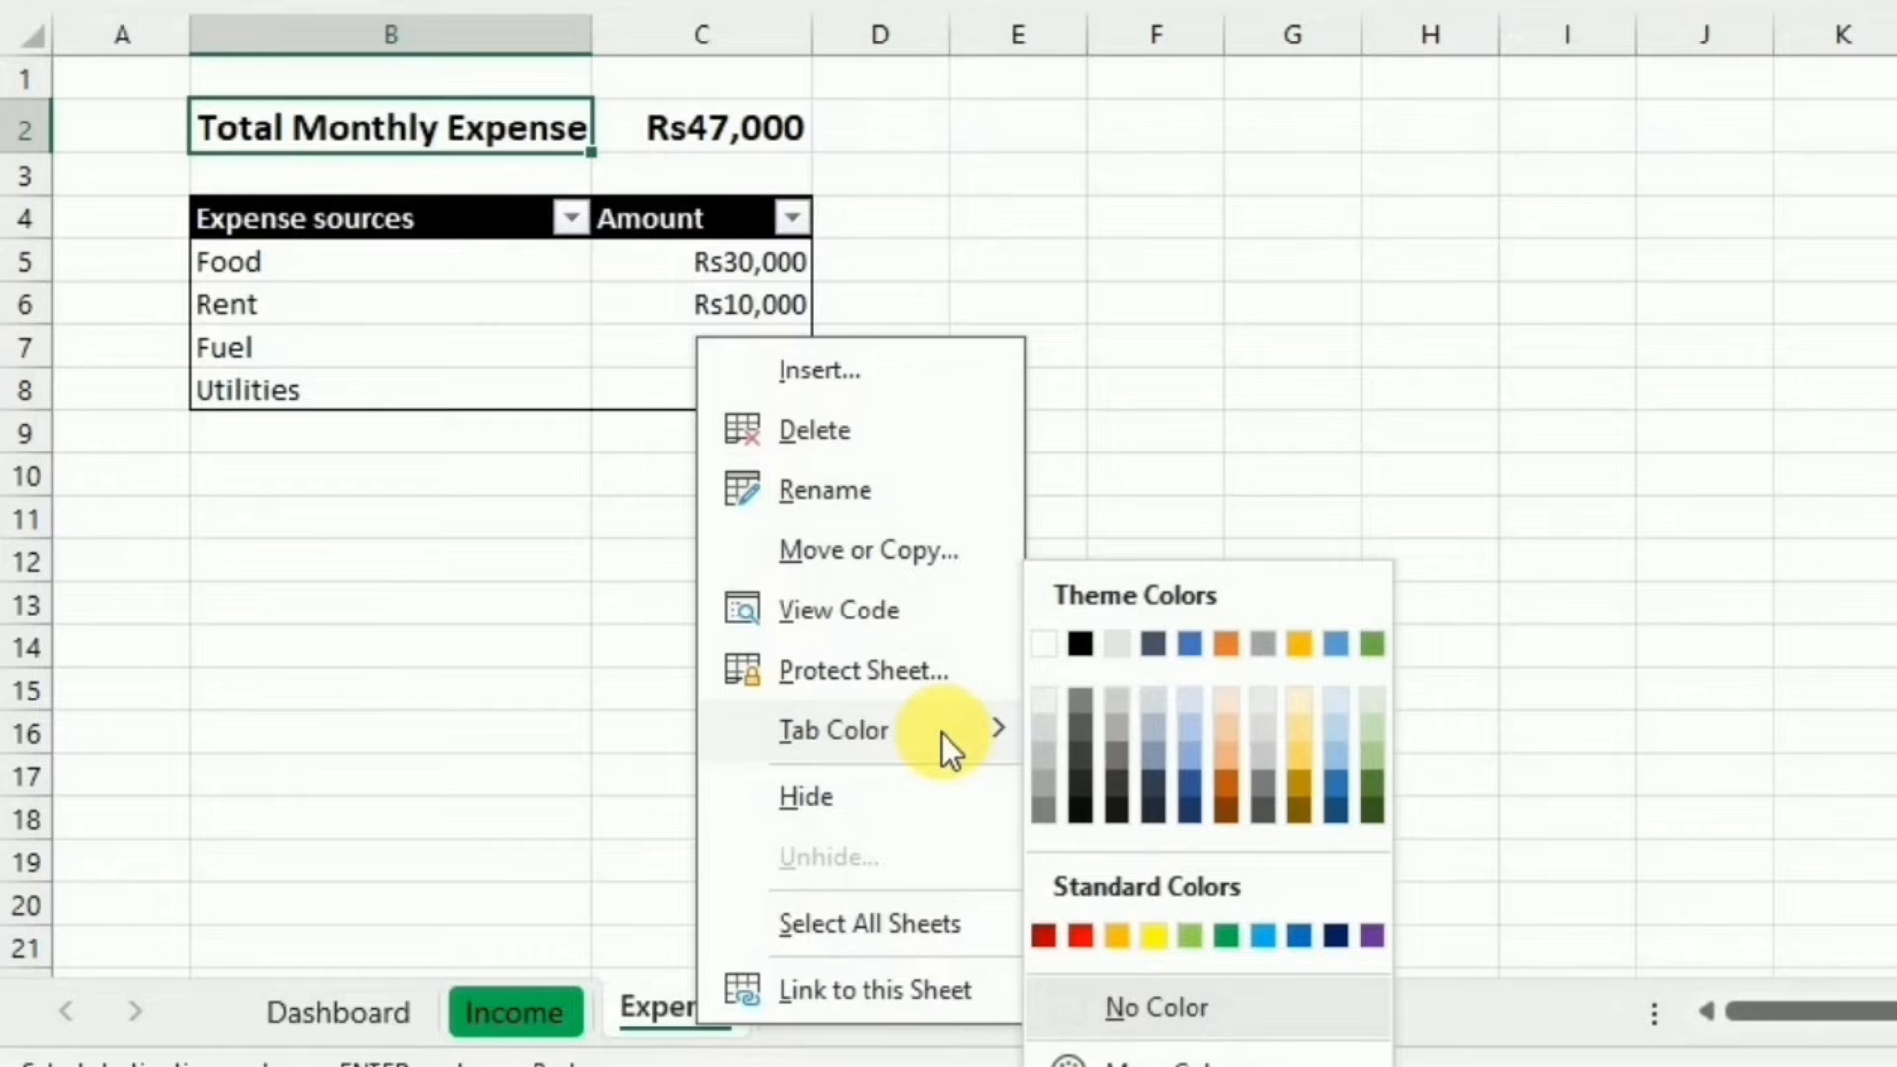
left_click(1076, 936)
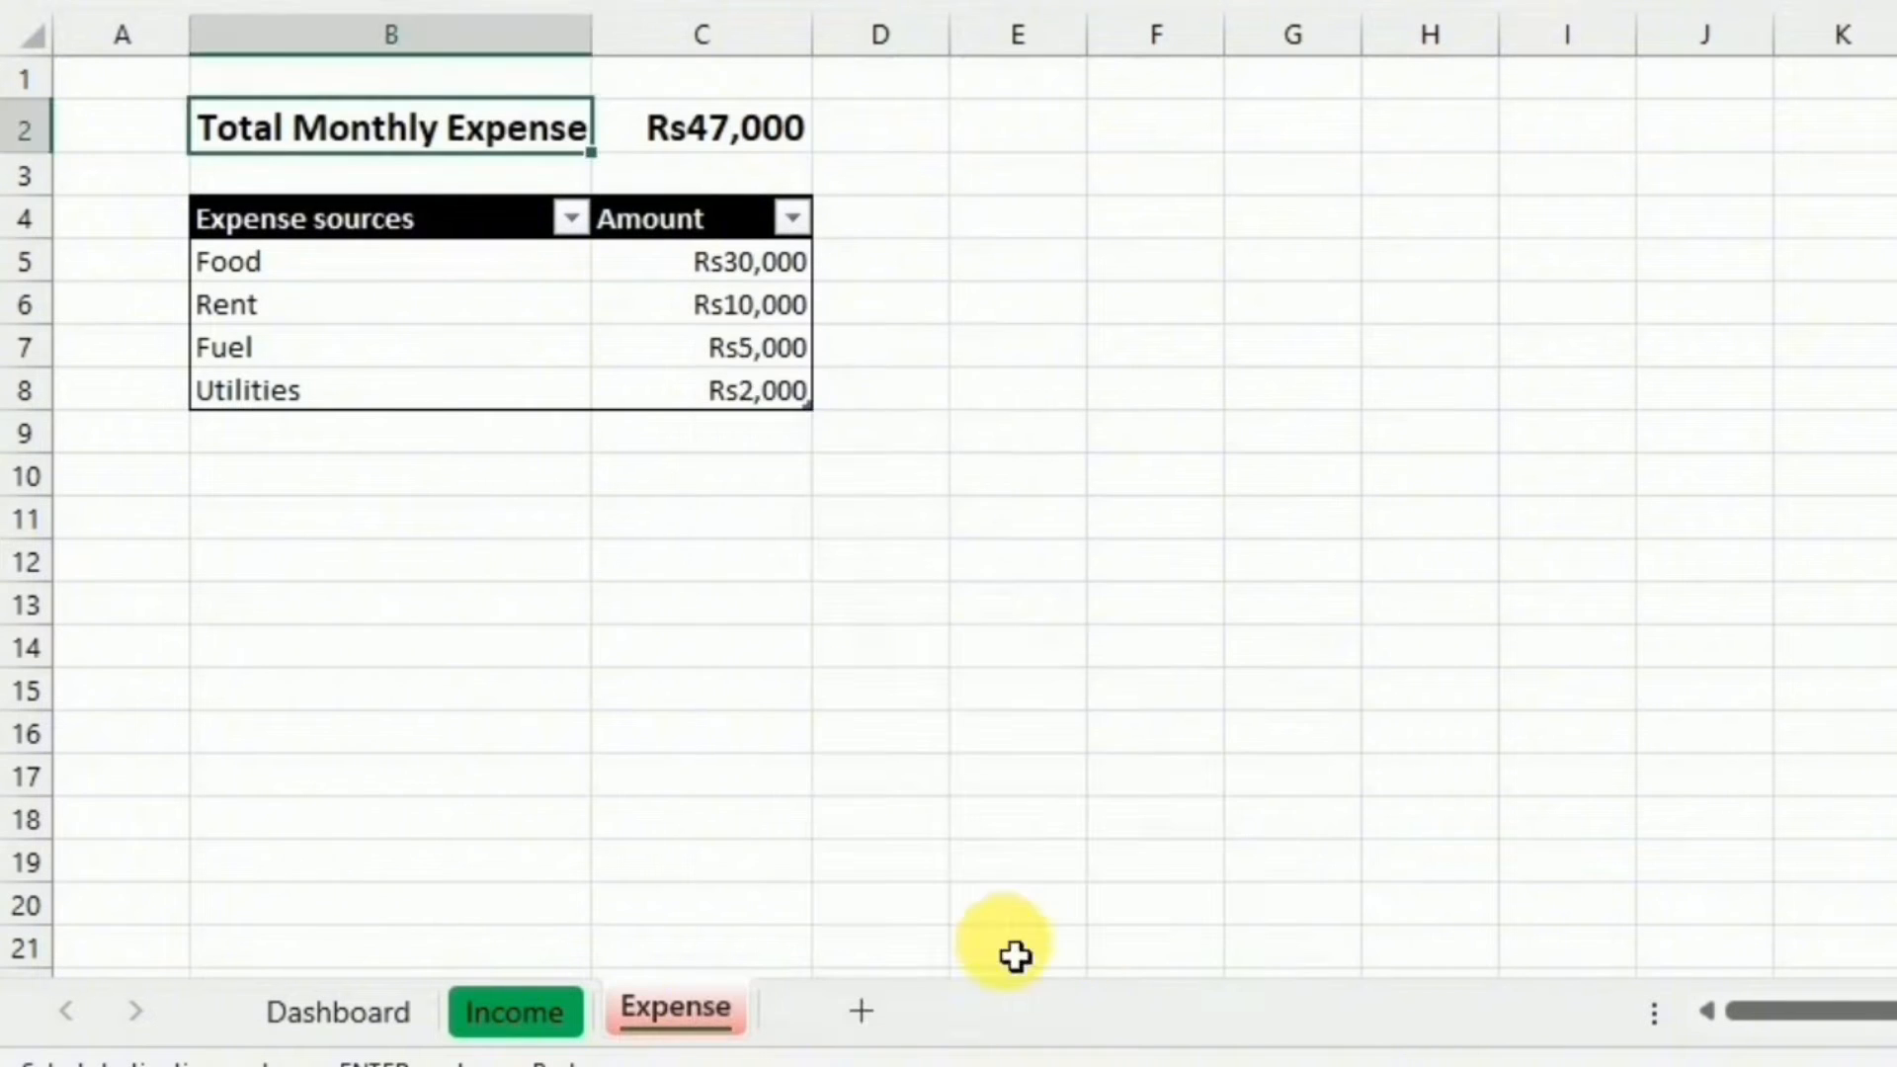
Color the Dashboard sheet tab dark blue from the standard colors.
right_click(328, 1012)
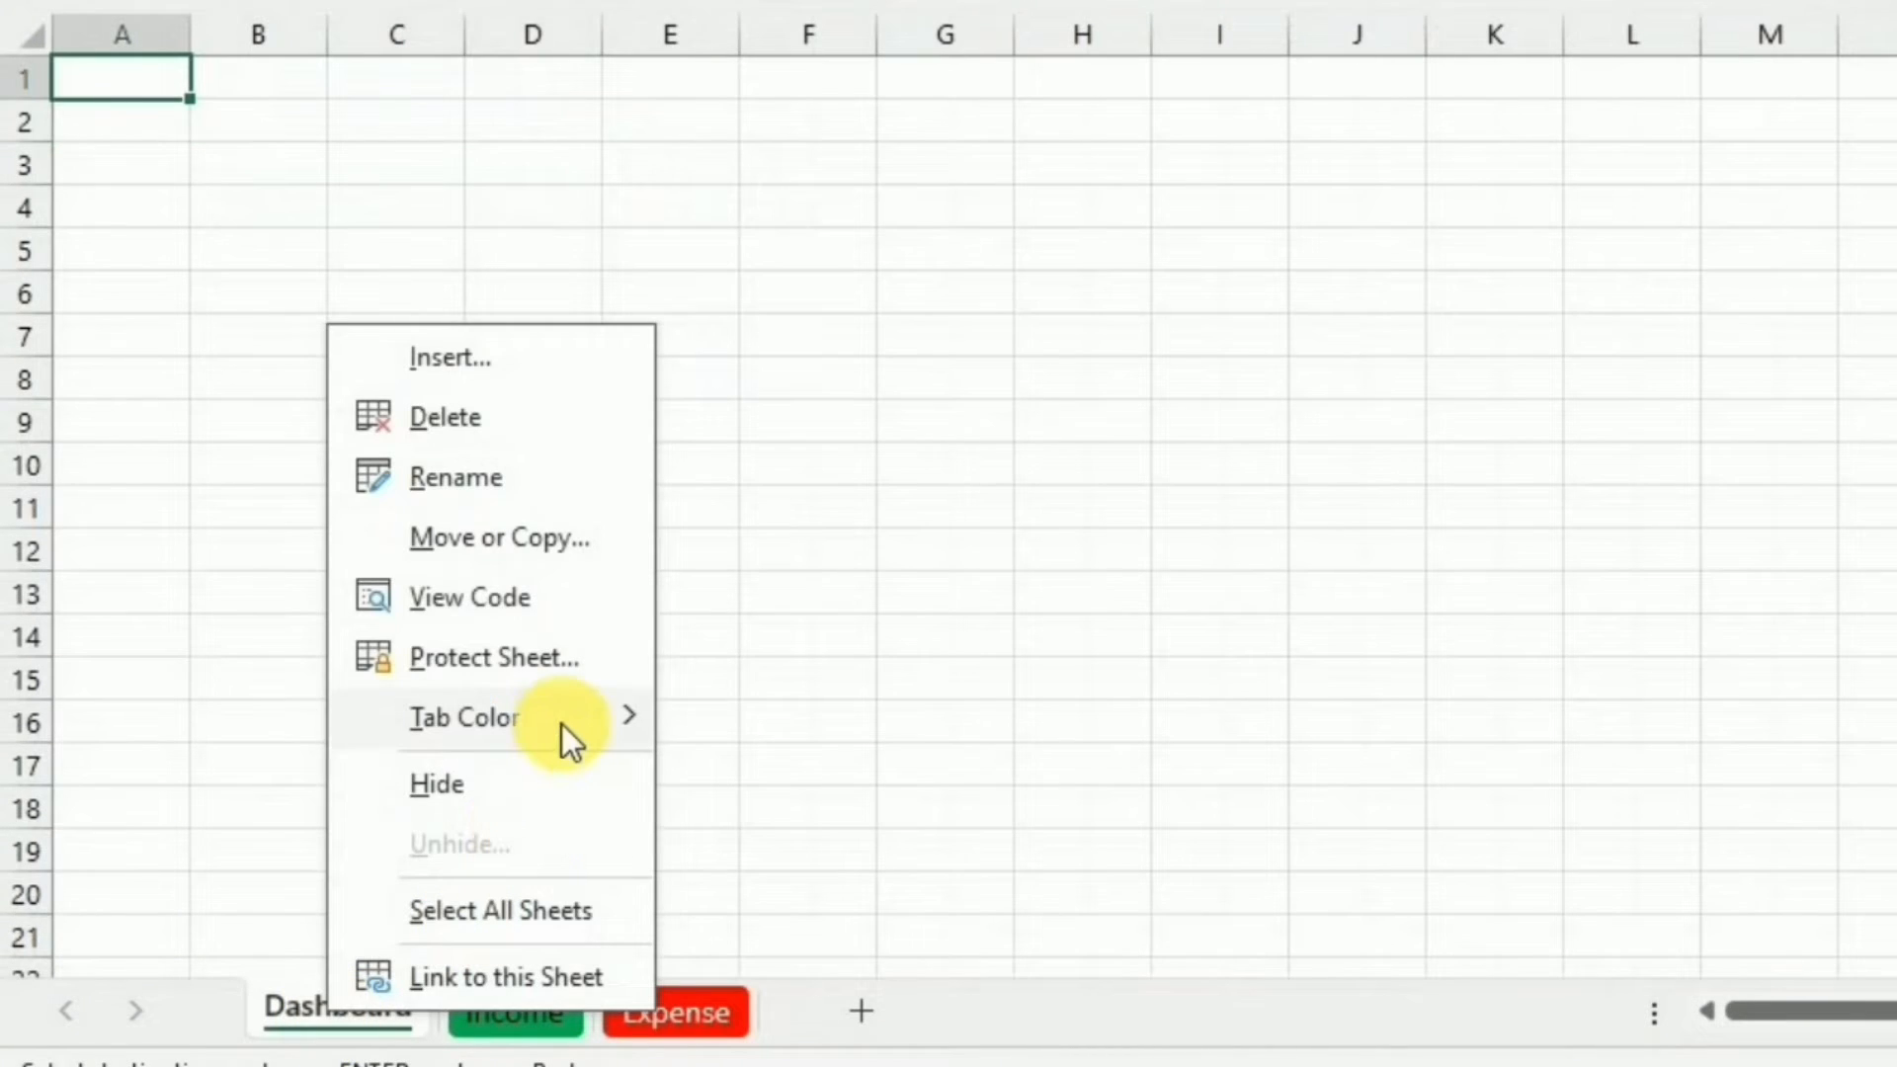
mouse_move(626, 715)
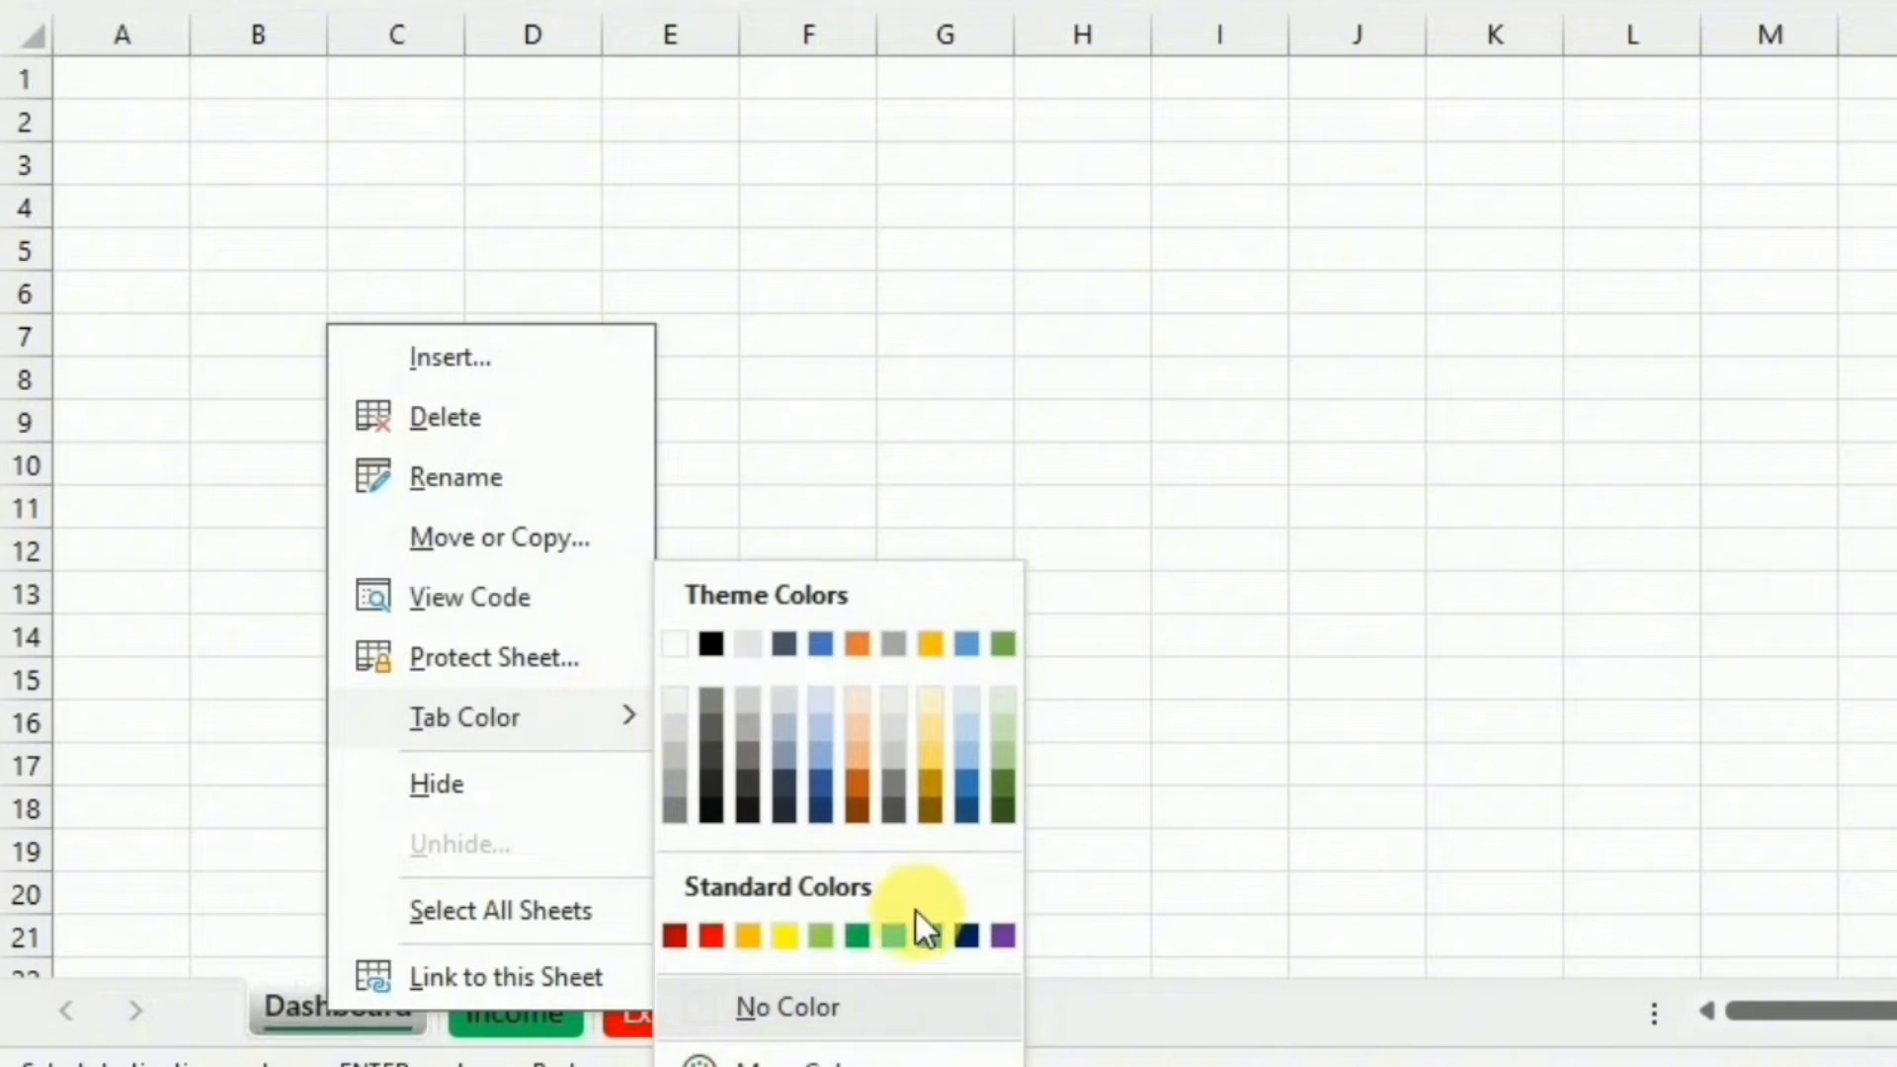
left_click(963, 935)
left_click(515, 1008)
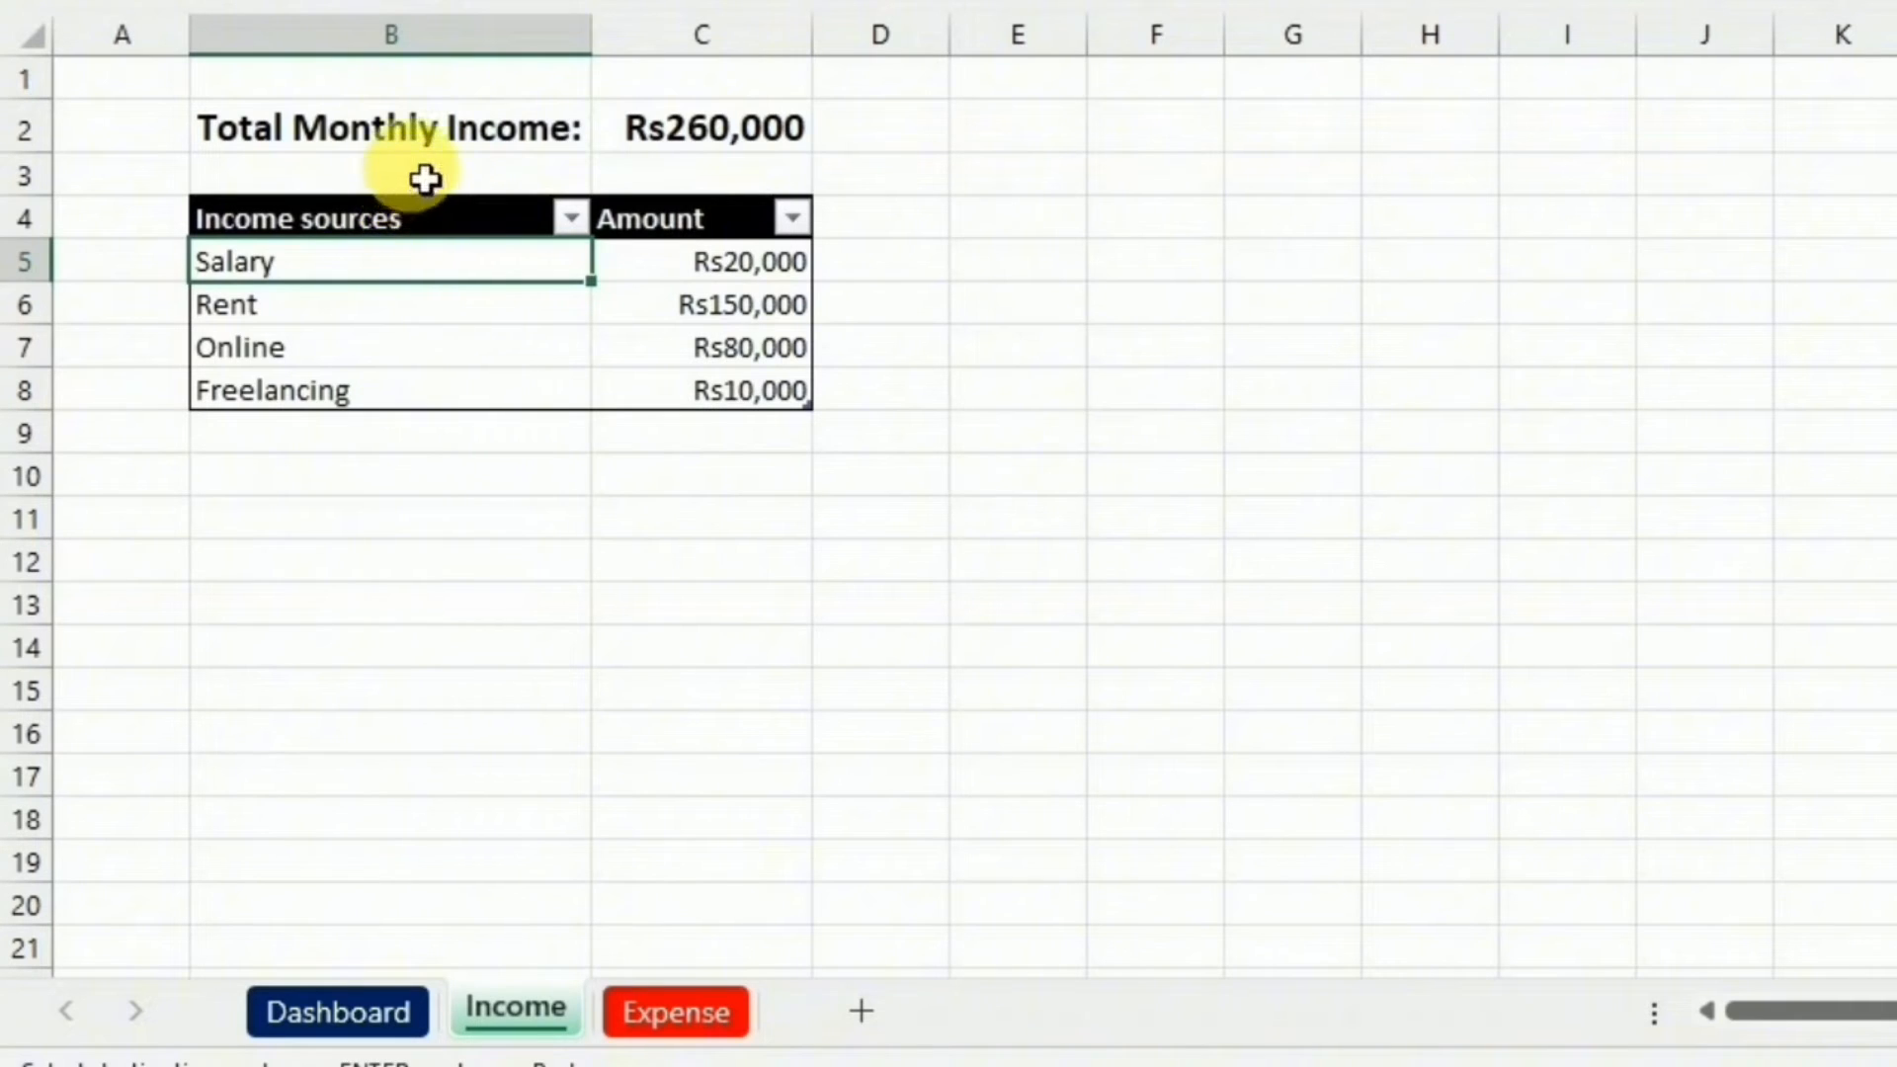
left_click(658, 999)
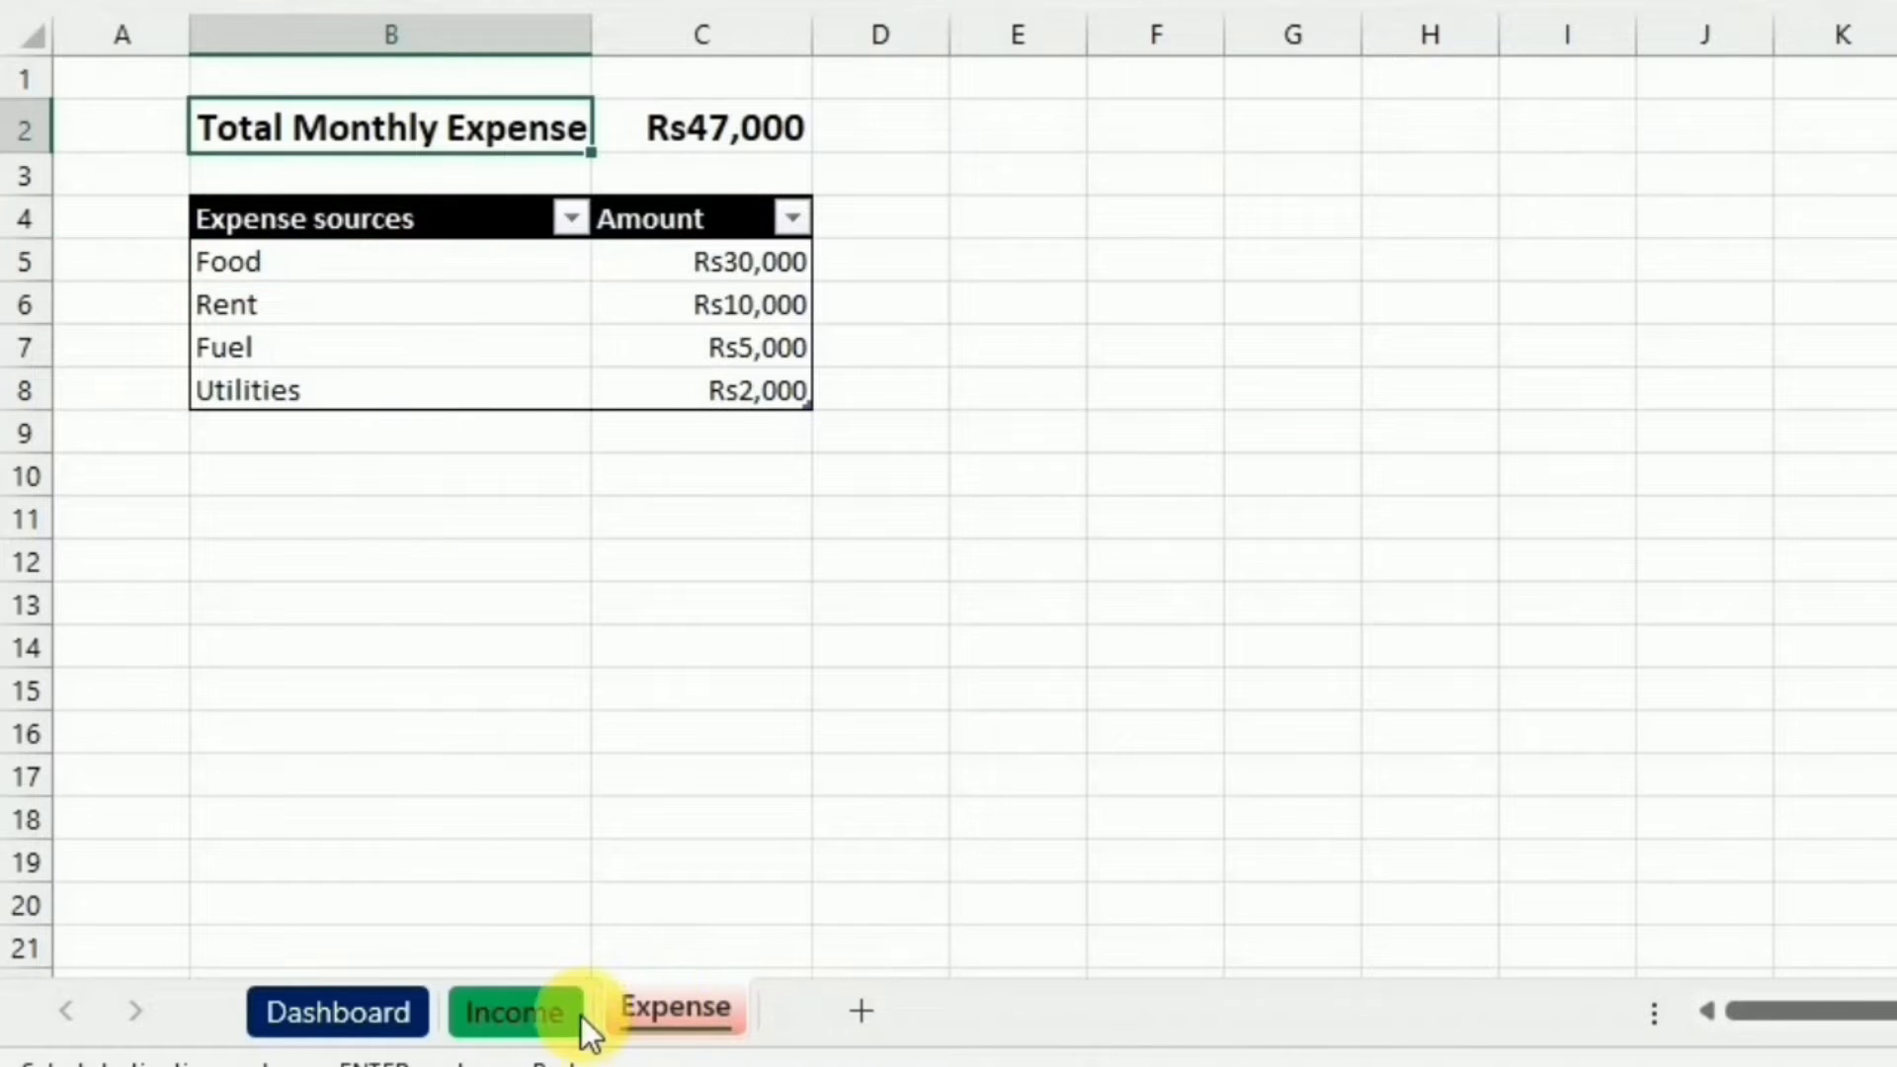
left_click(559, 1016)
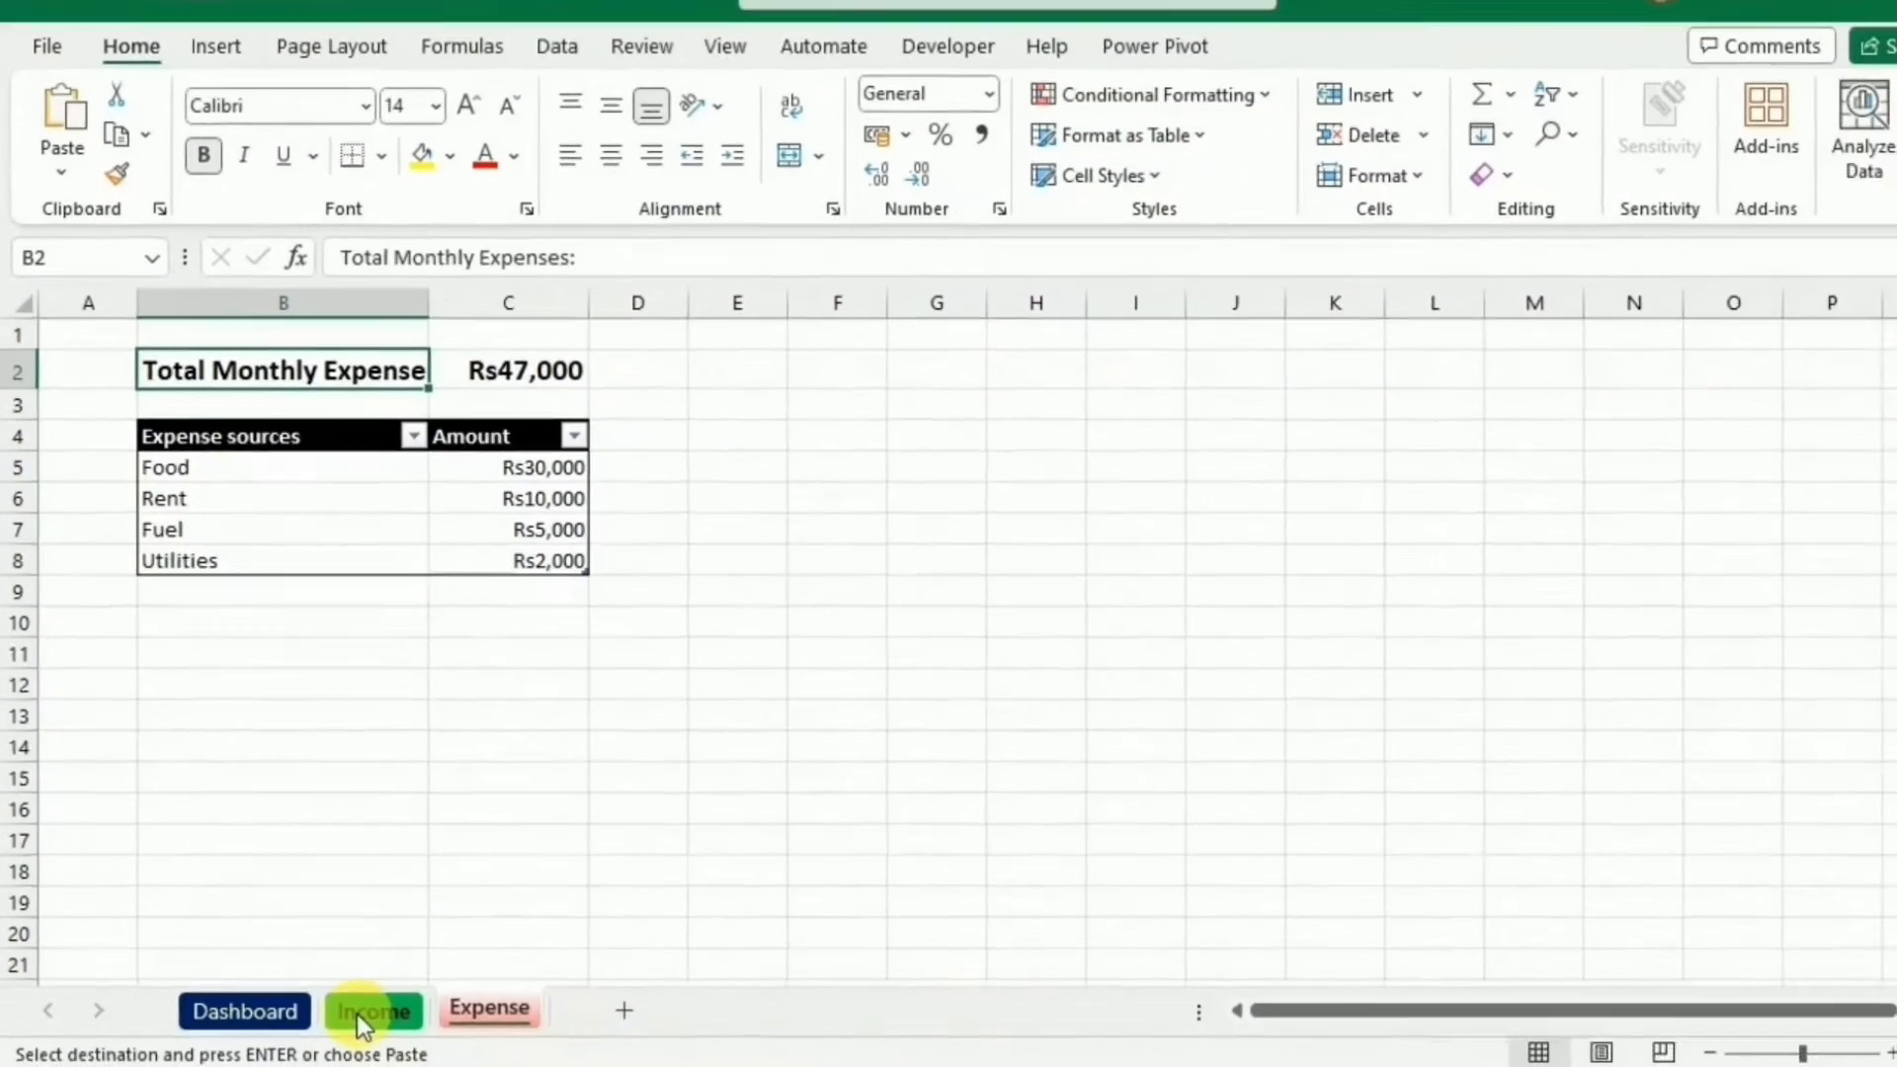
left_click(494, 1009)
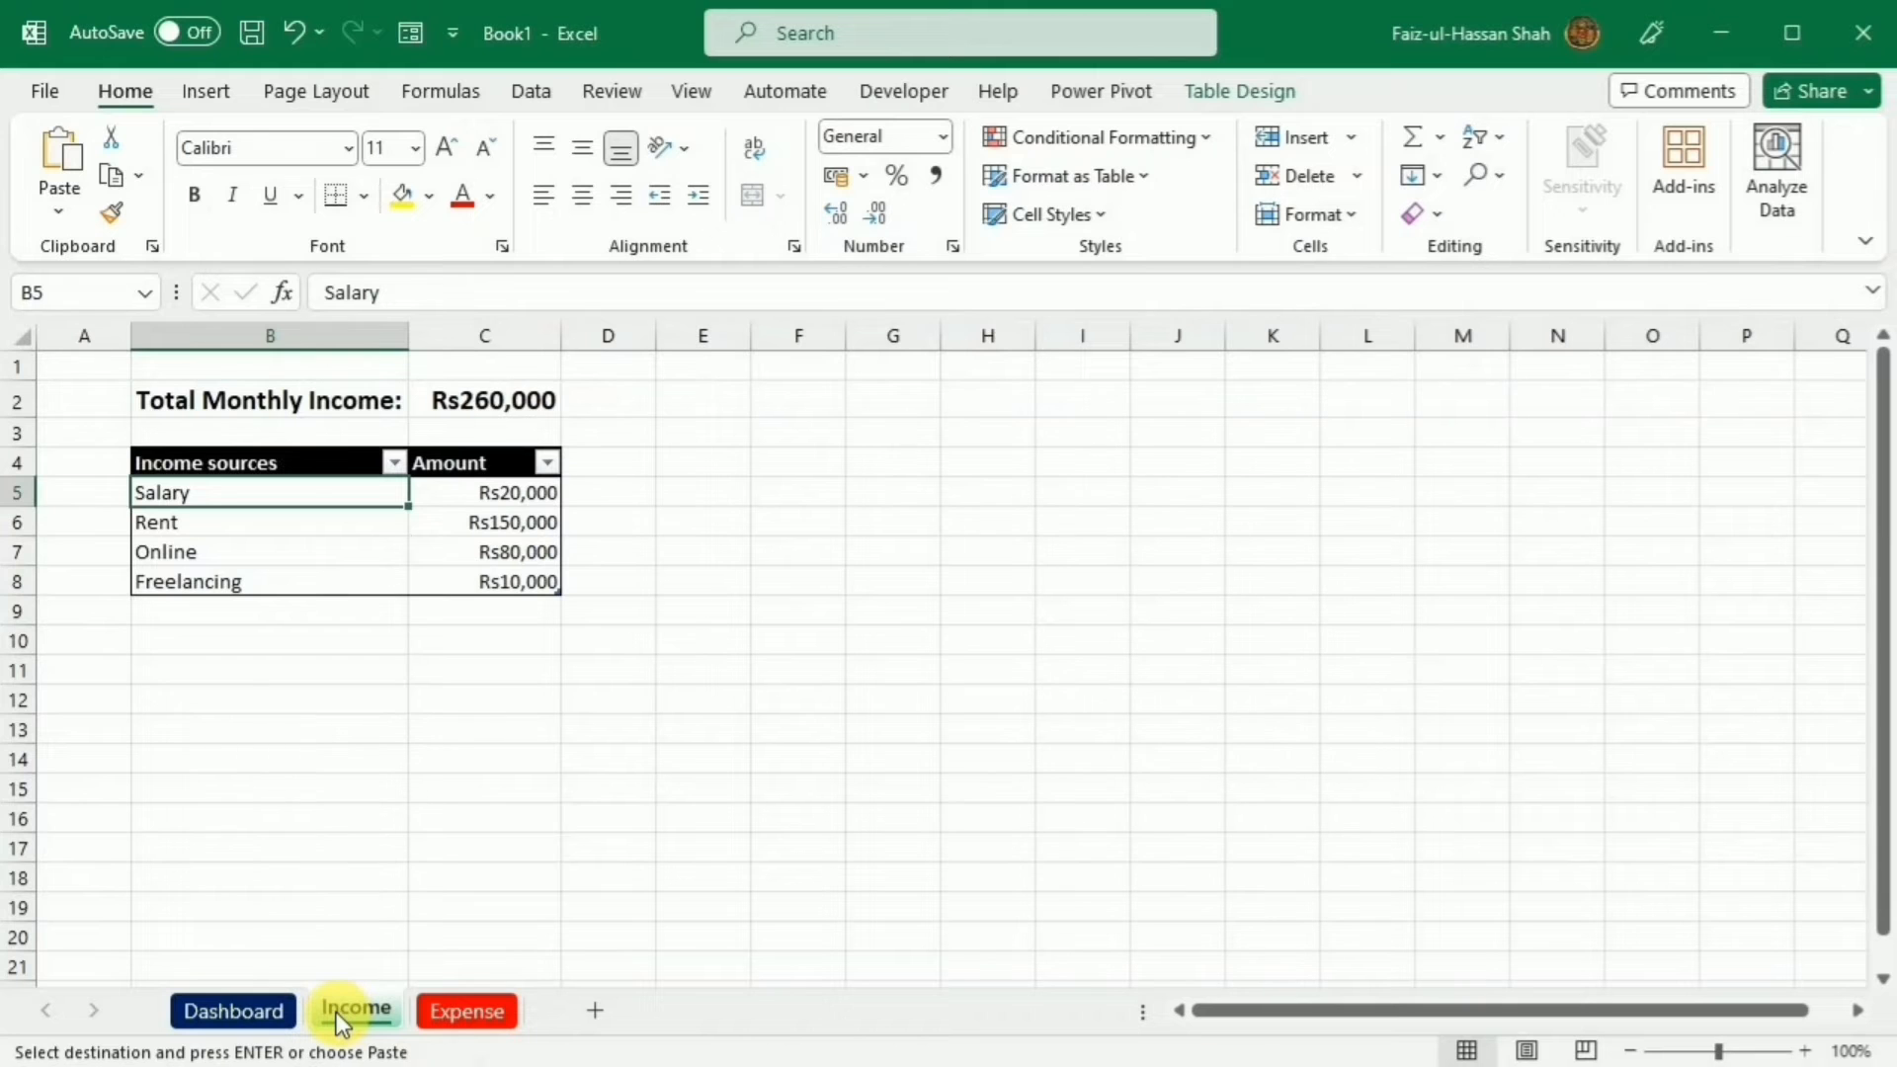
Enter the label "Monthly Income:" in cell B5 of the Dashboard sheet.
left_click(233, 1009)
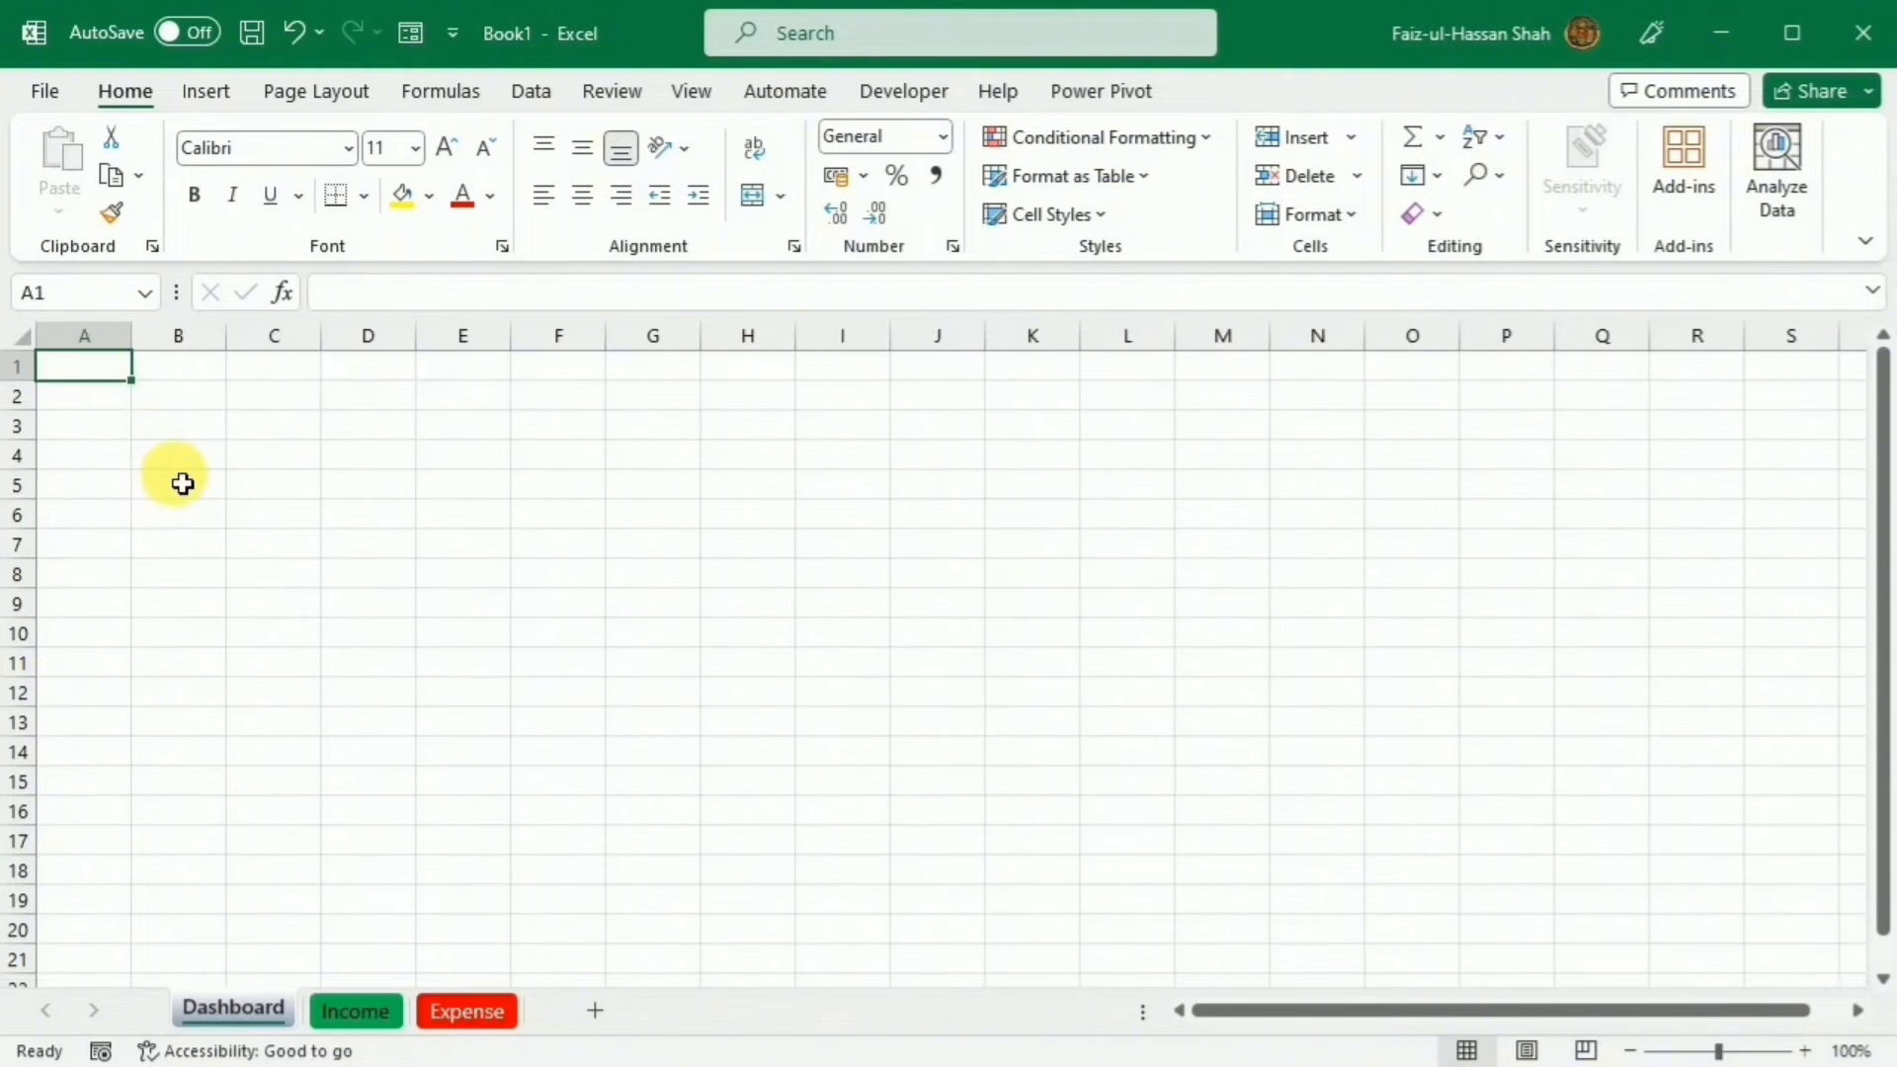
left_click(191, 495)
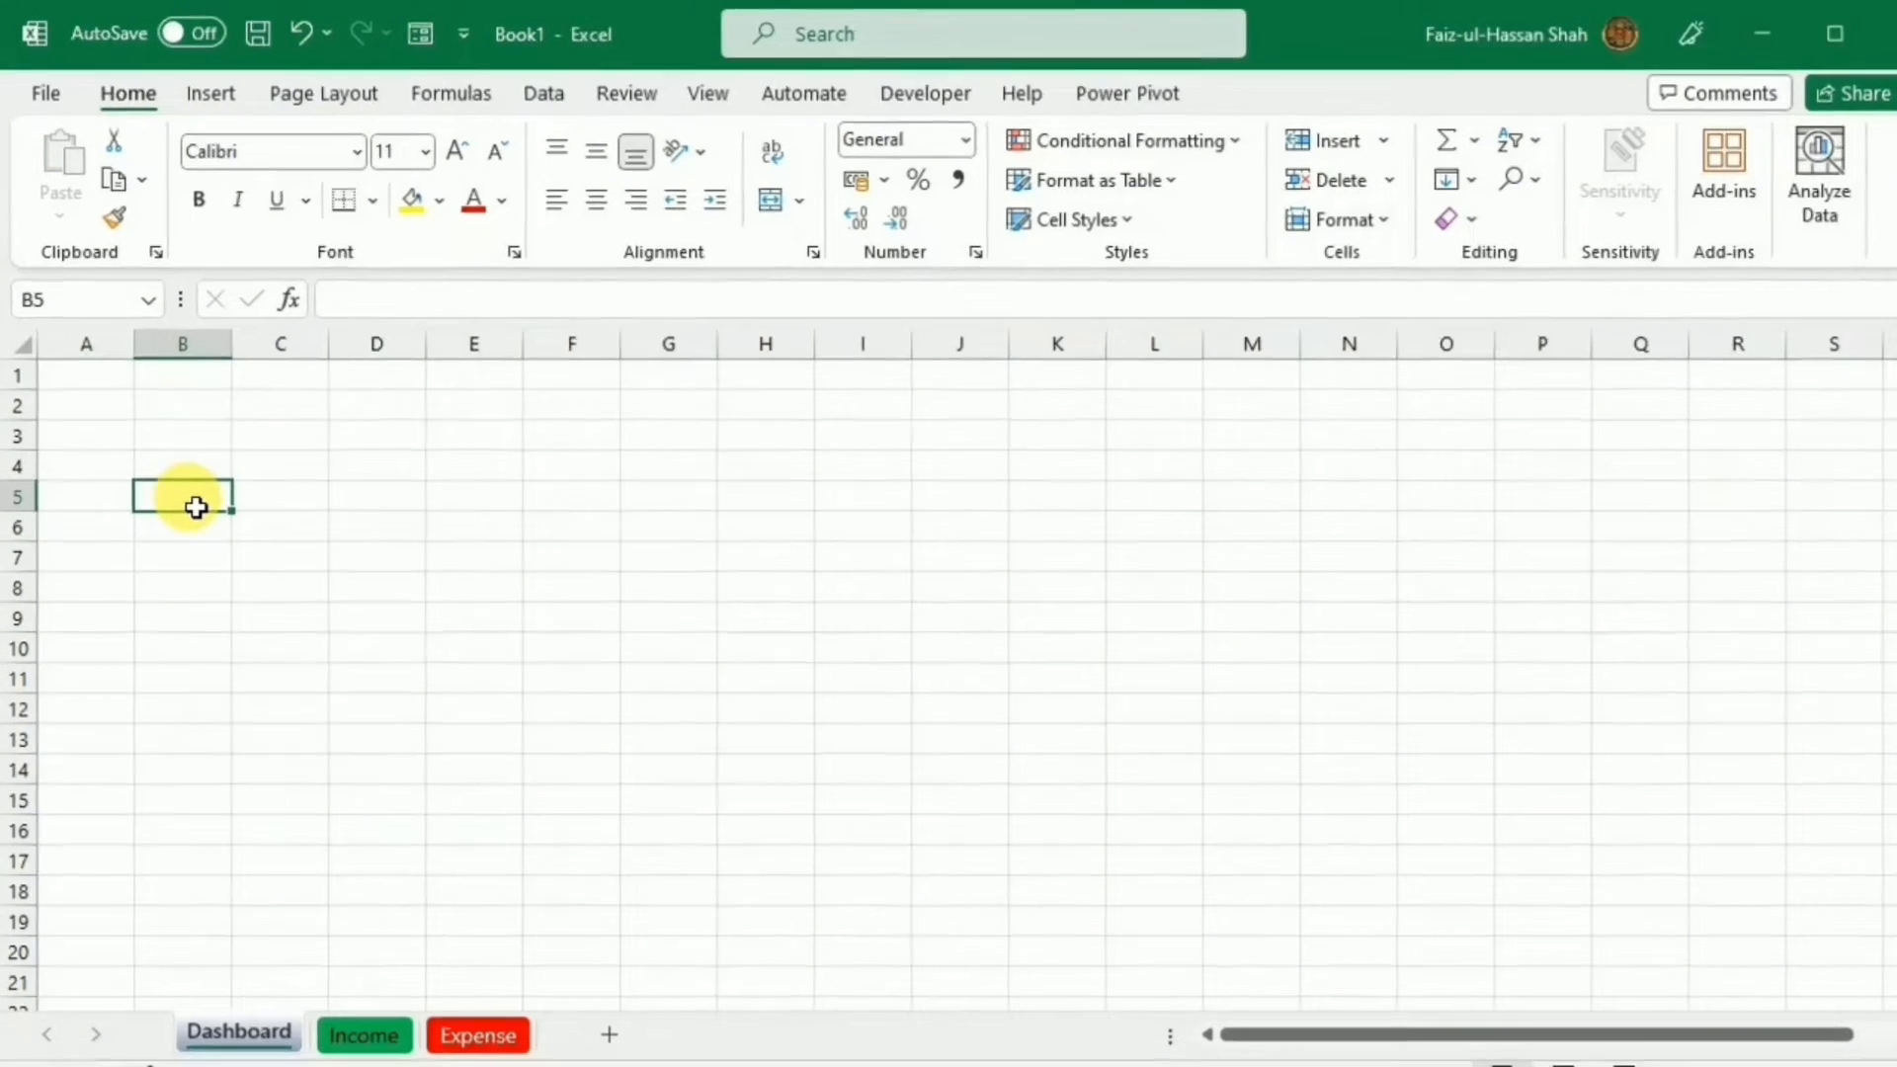
type("Monthly Income:")
key("Tab")
key("Tab")
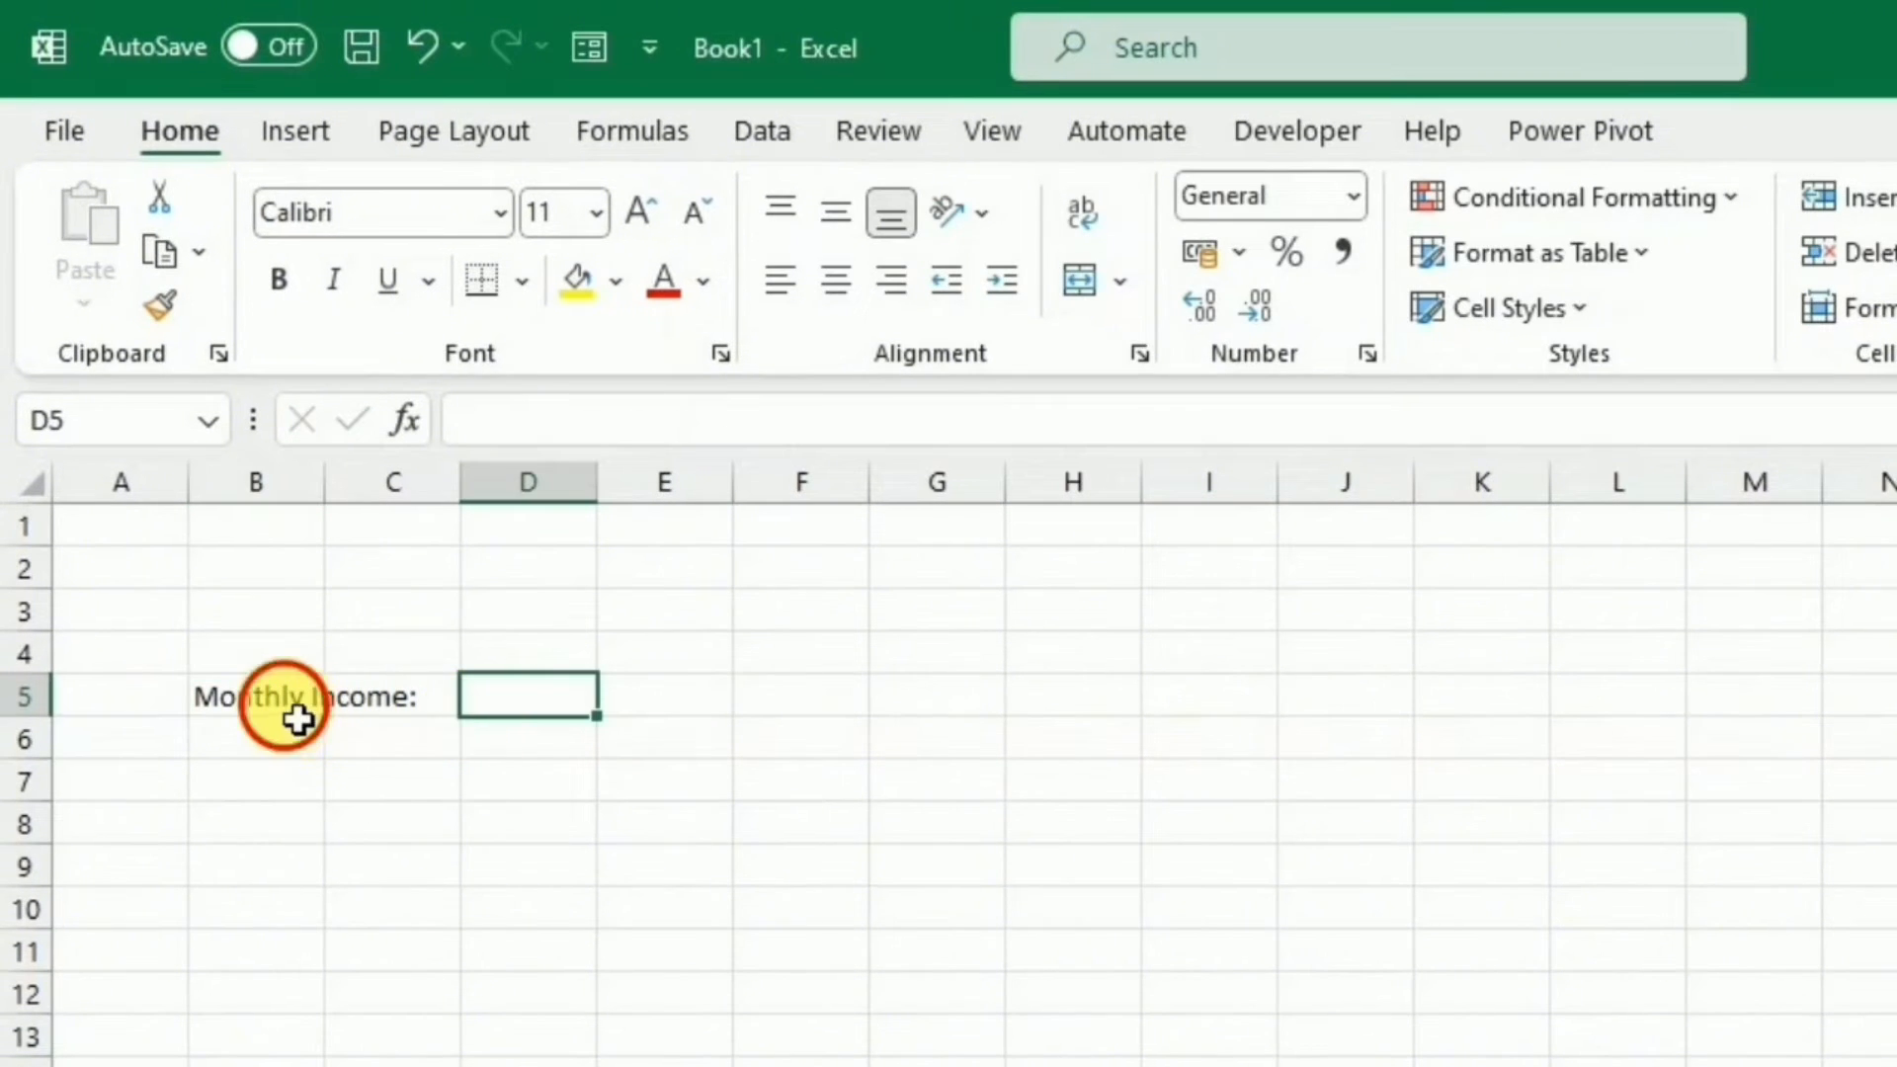
Merge and center the "Monthly Income:" label across B5:D5 and the empty cells E5:G5 beside it.
left_click_drag(287, 711, 501, 716)
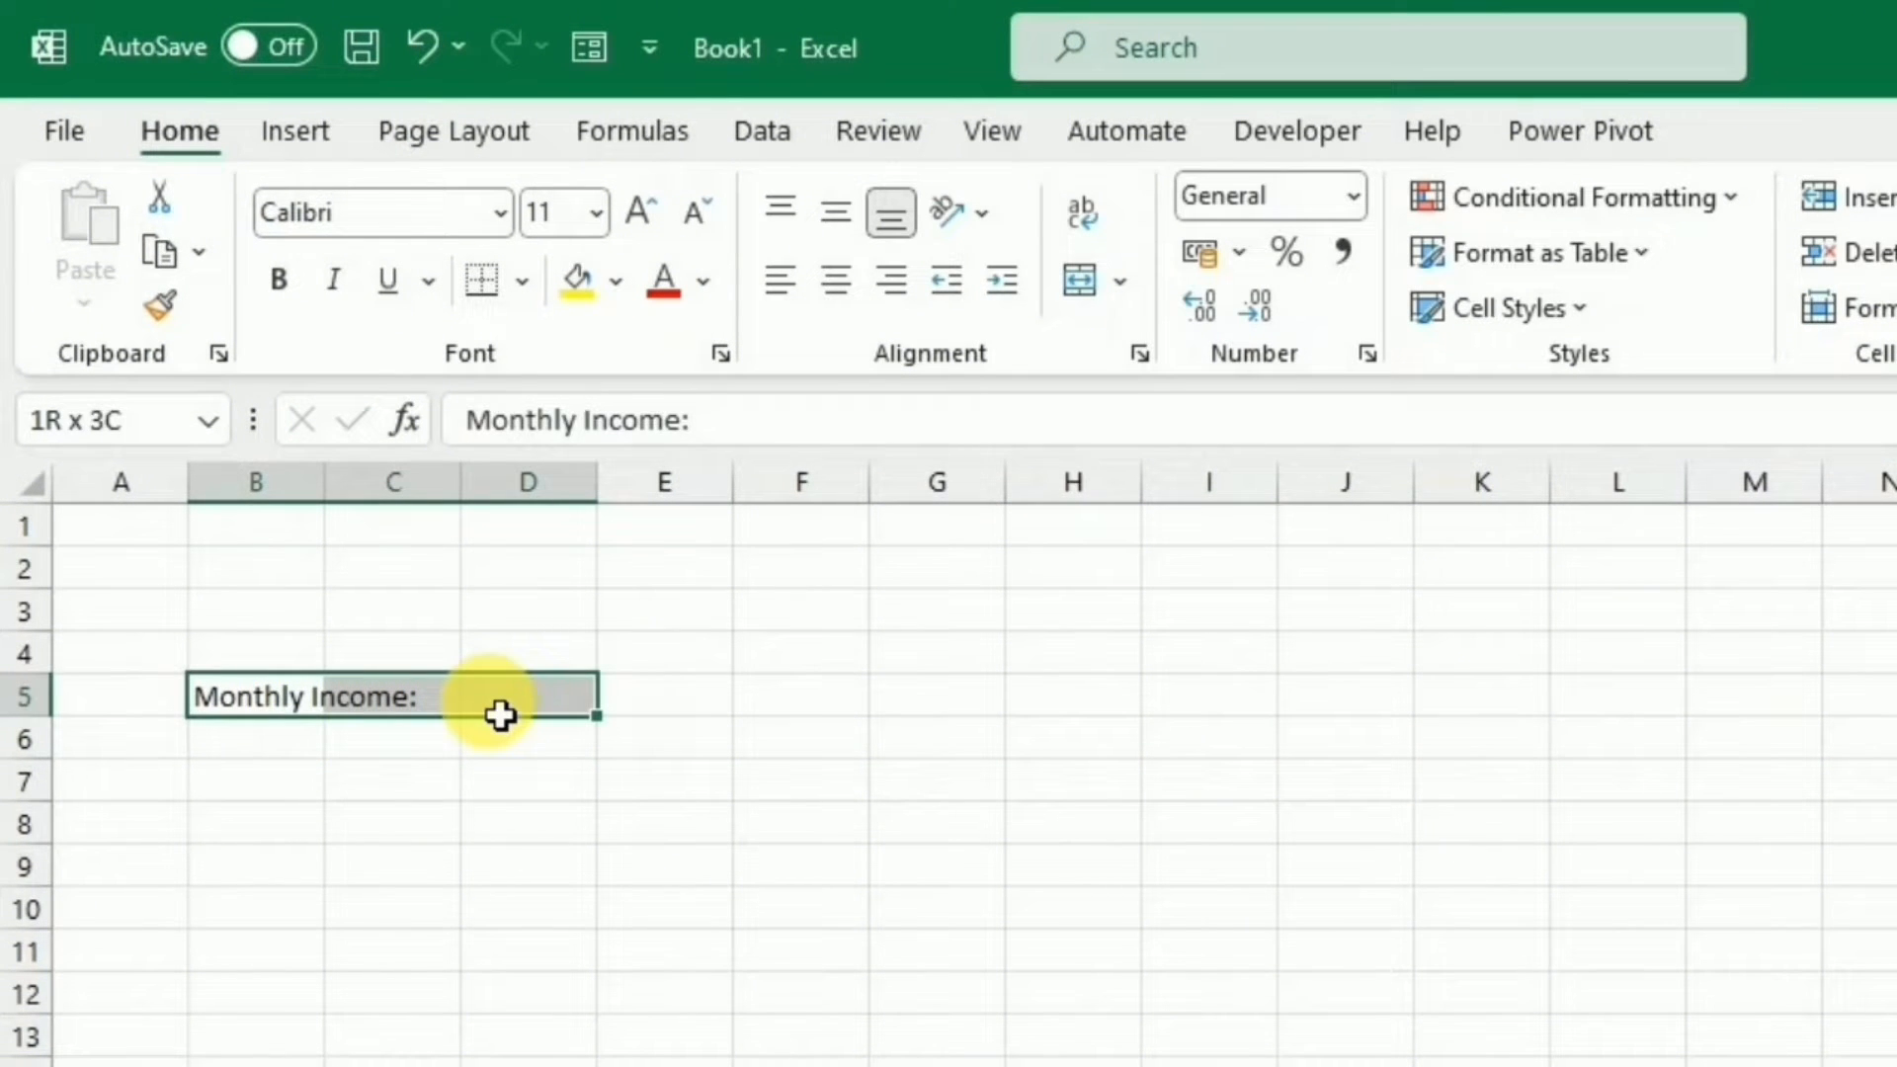
left_click(1089, 286)
left_click(637, 768)
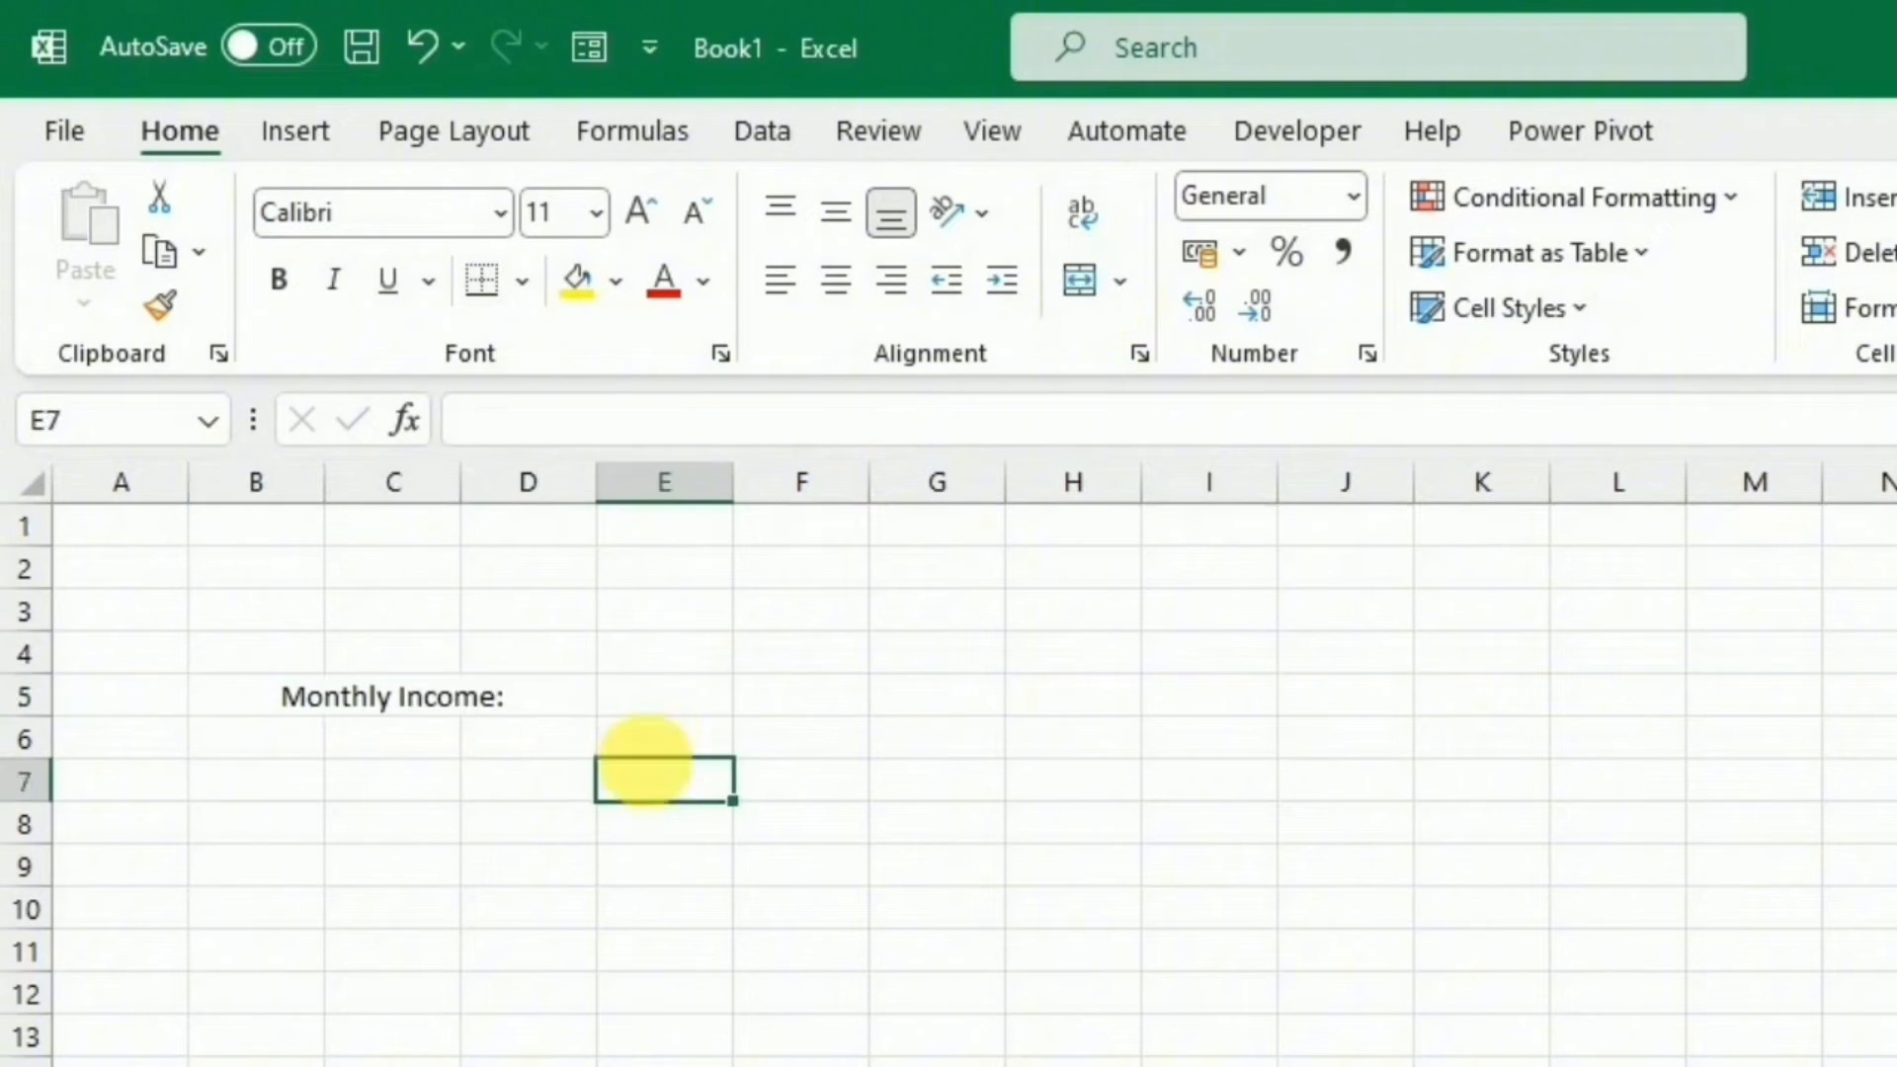
left_click_drag(656, 714, 909, 711)
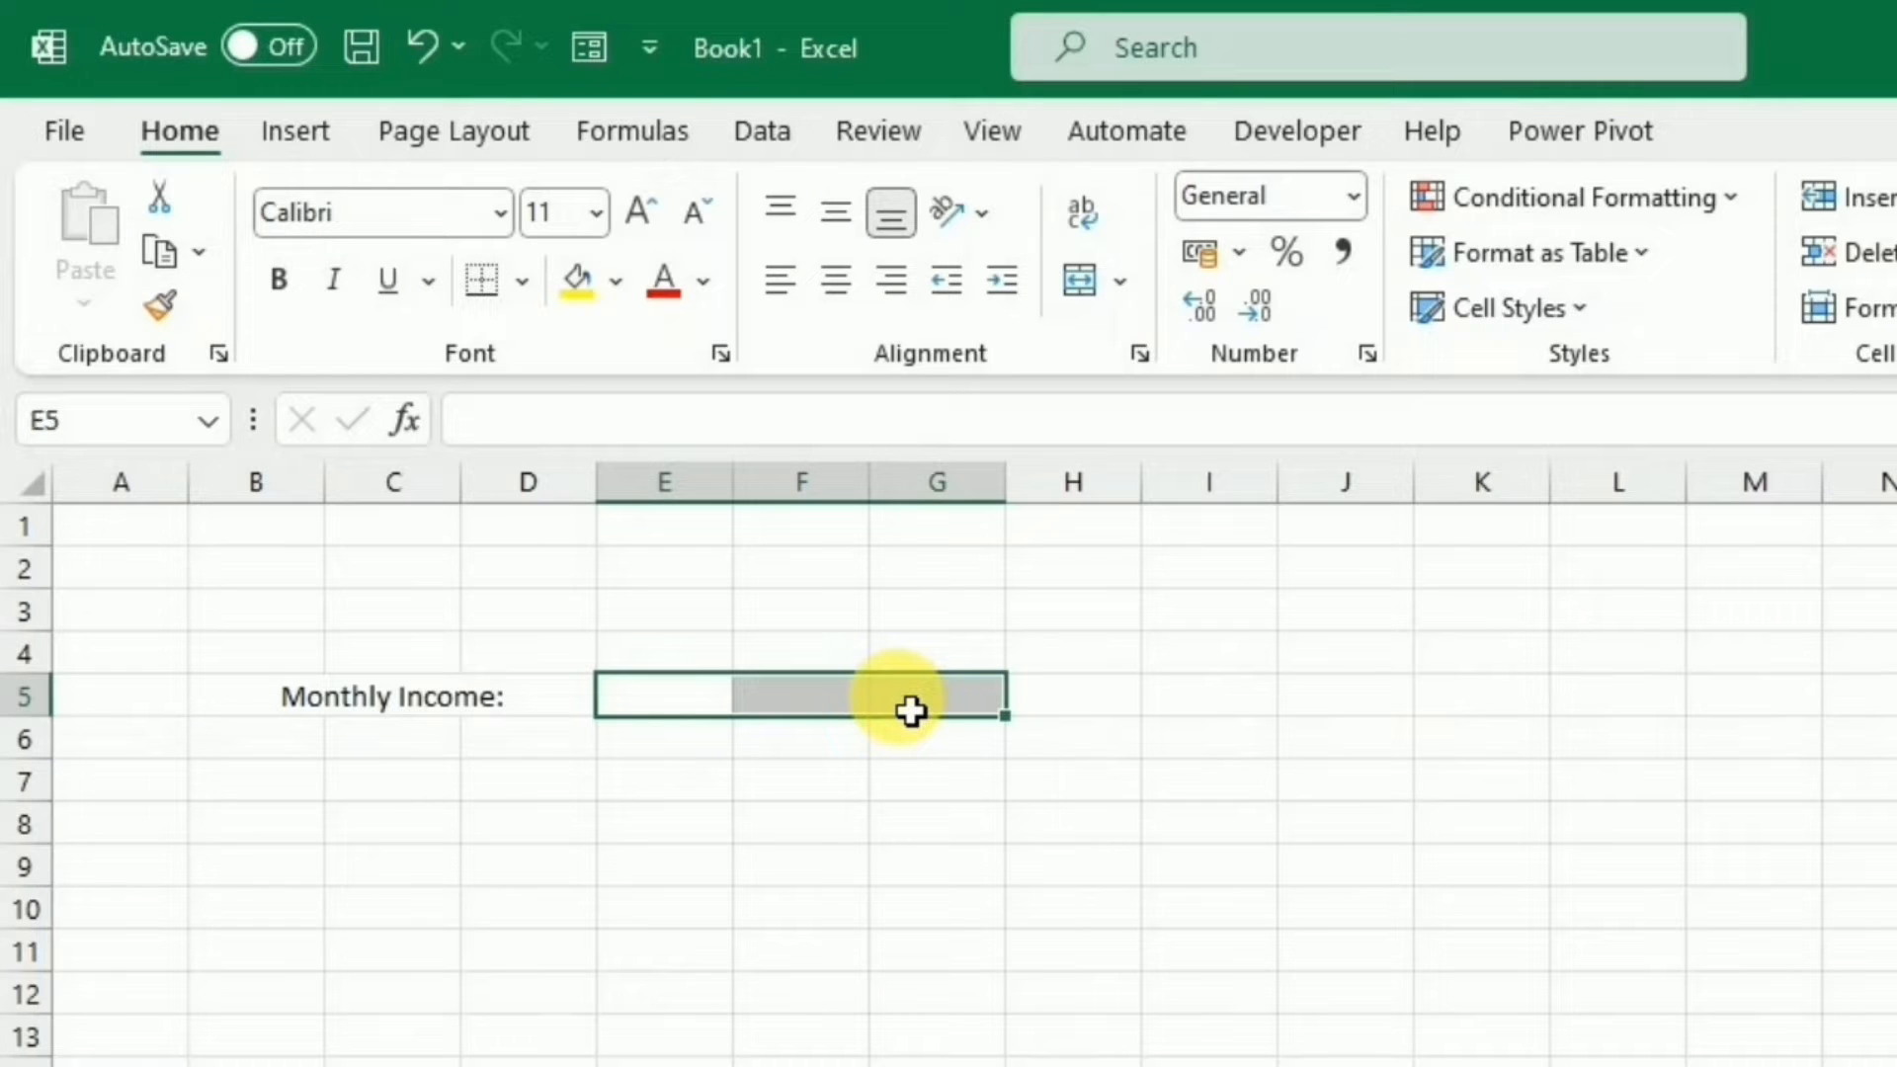
left_click(1073, 289)
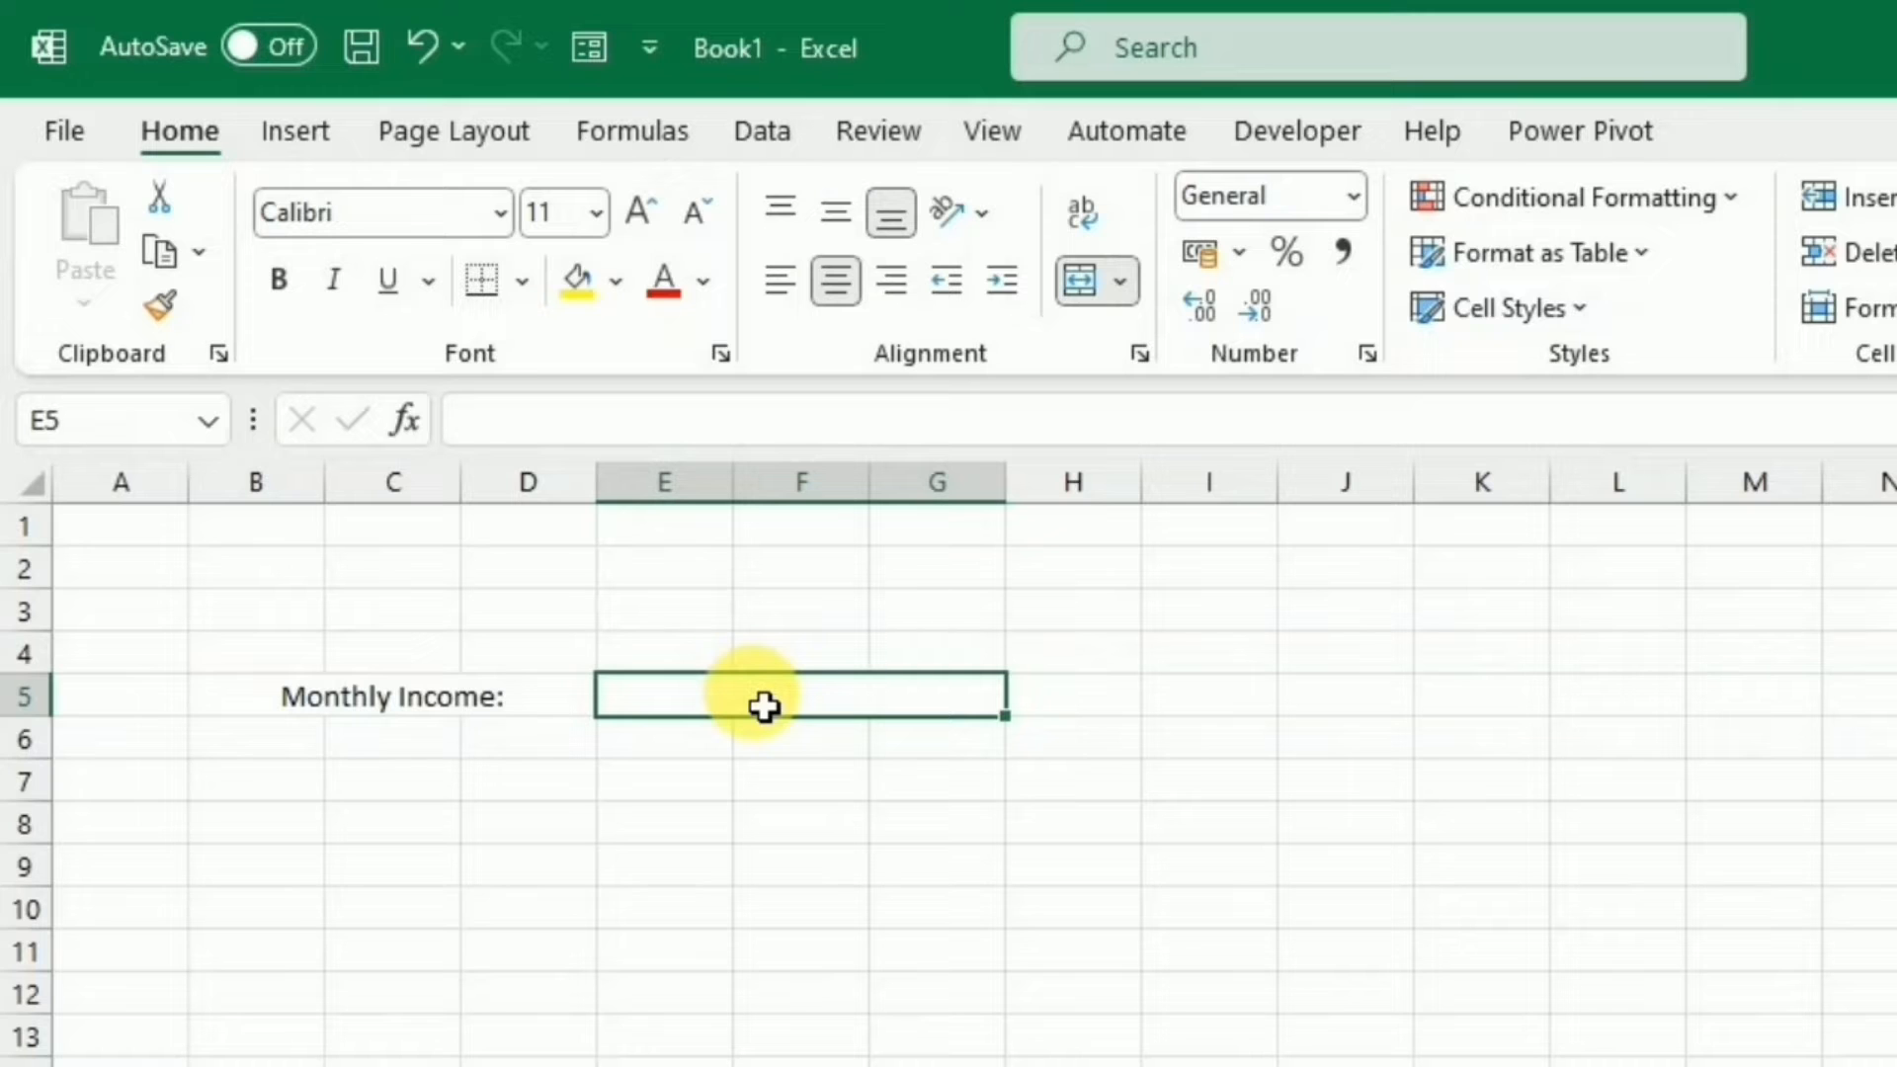
Link merged cell E5 on the Dashboard to the total monthly income with the formula =Income!C2.
type("=")
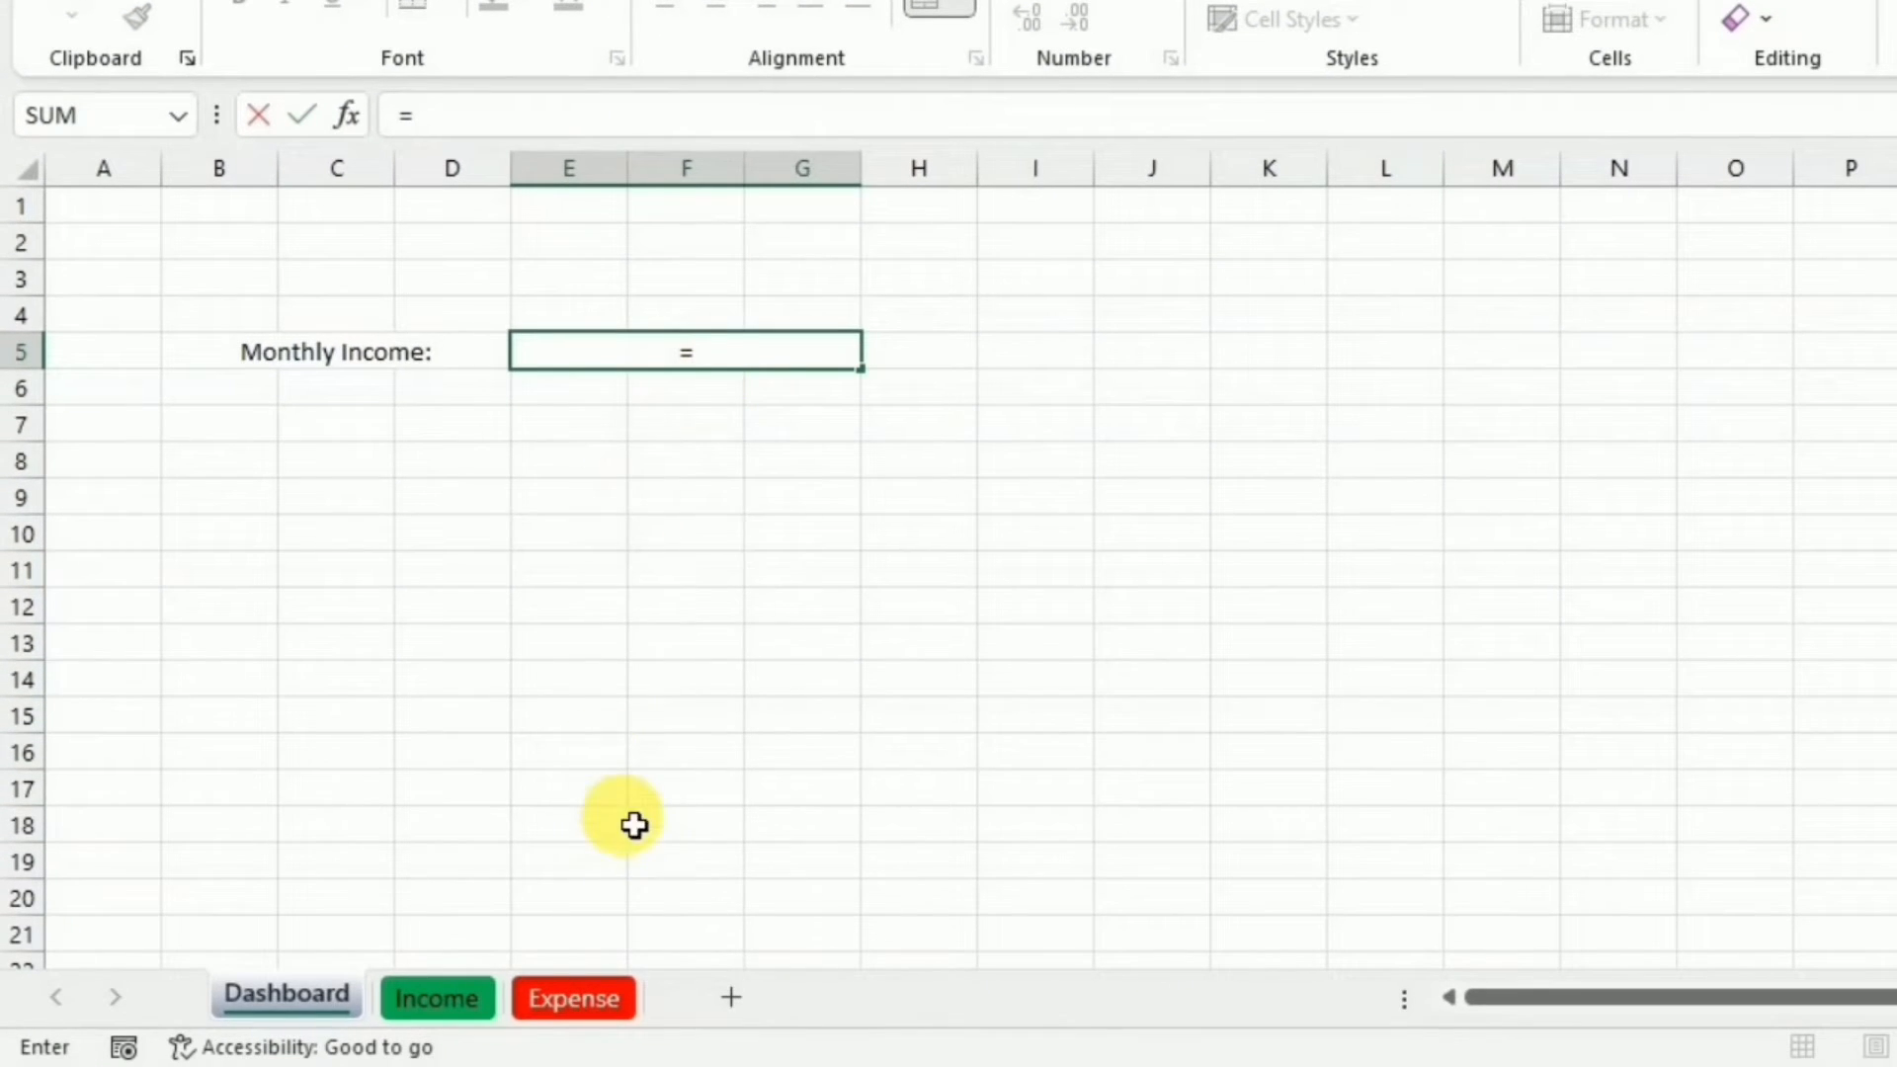
left_click(454, 1008)
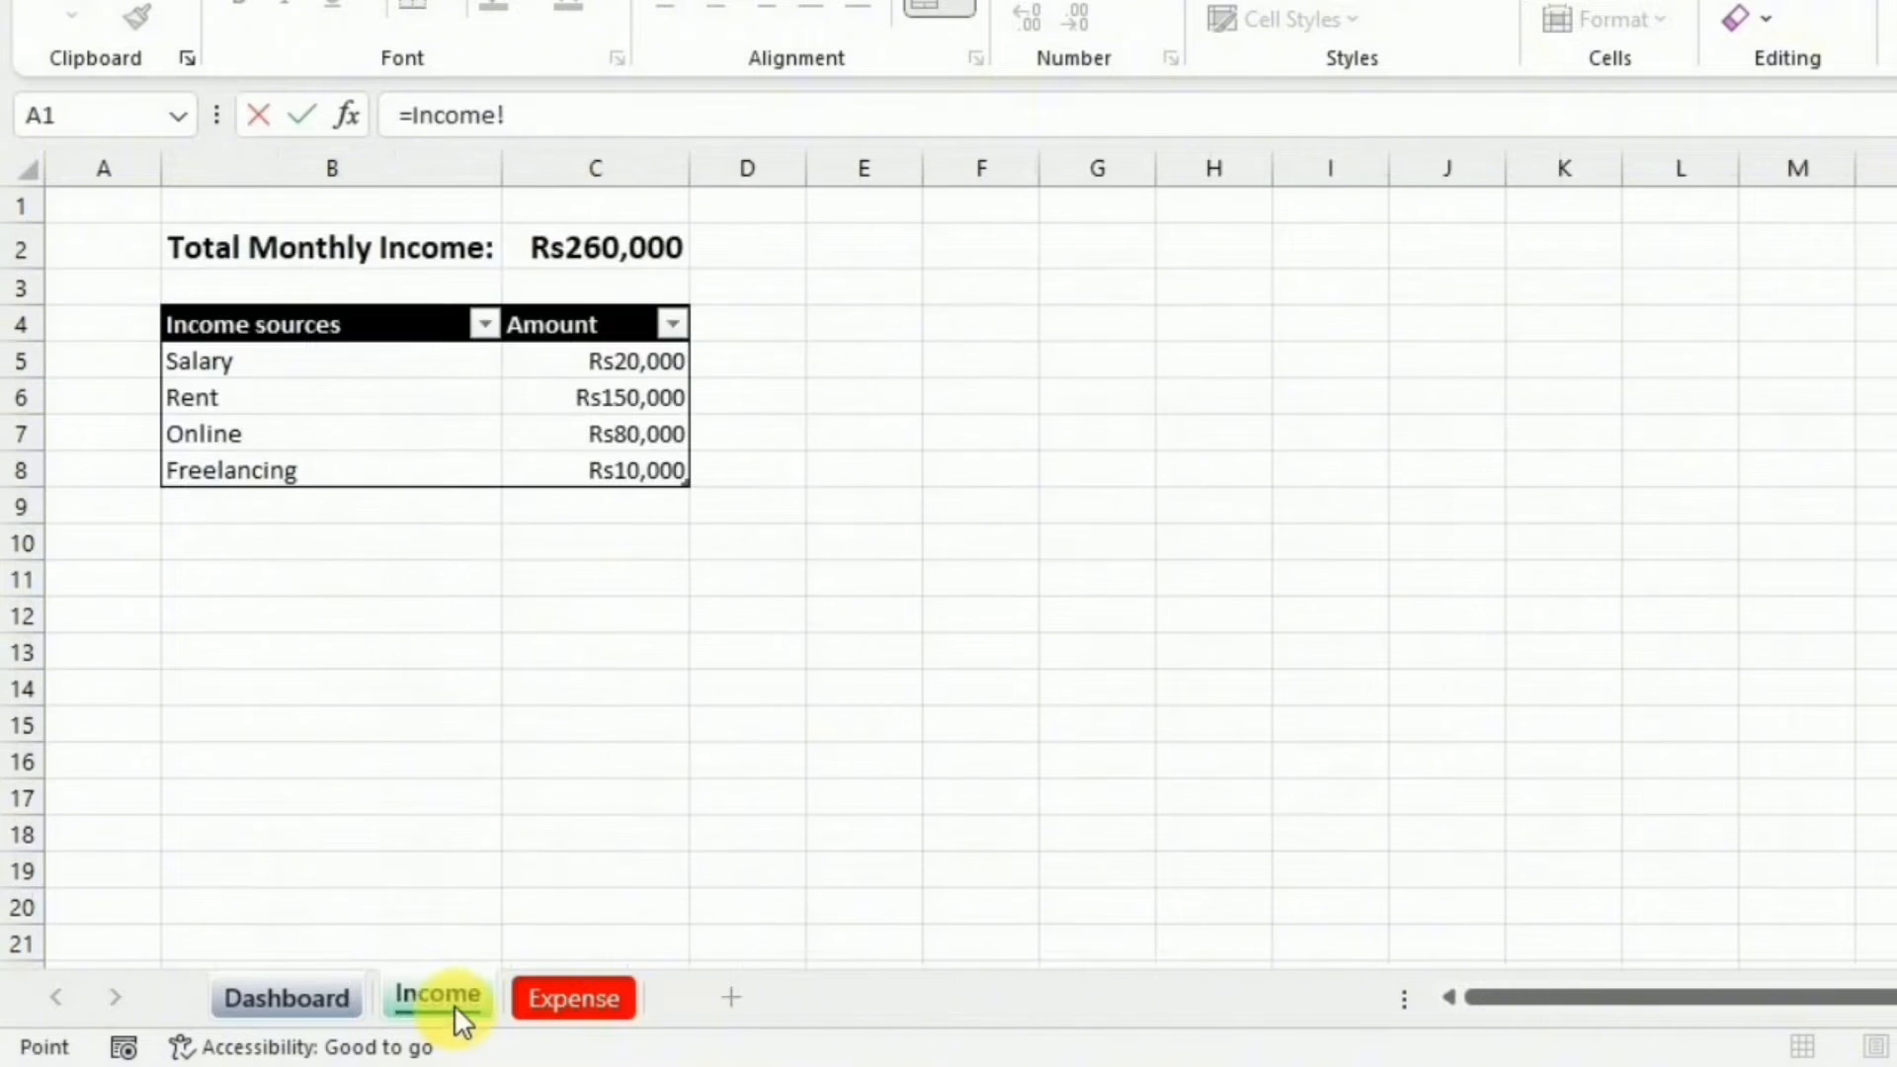
left_click(639, 254)
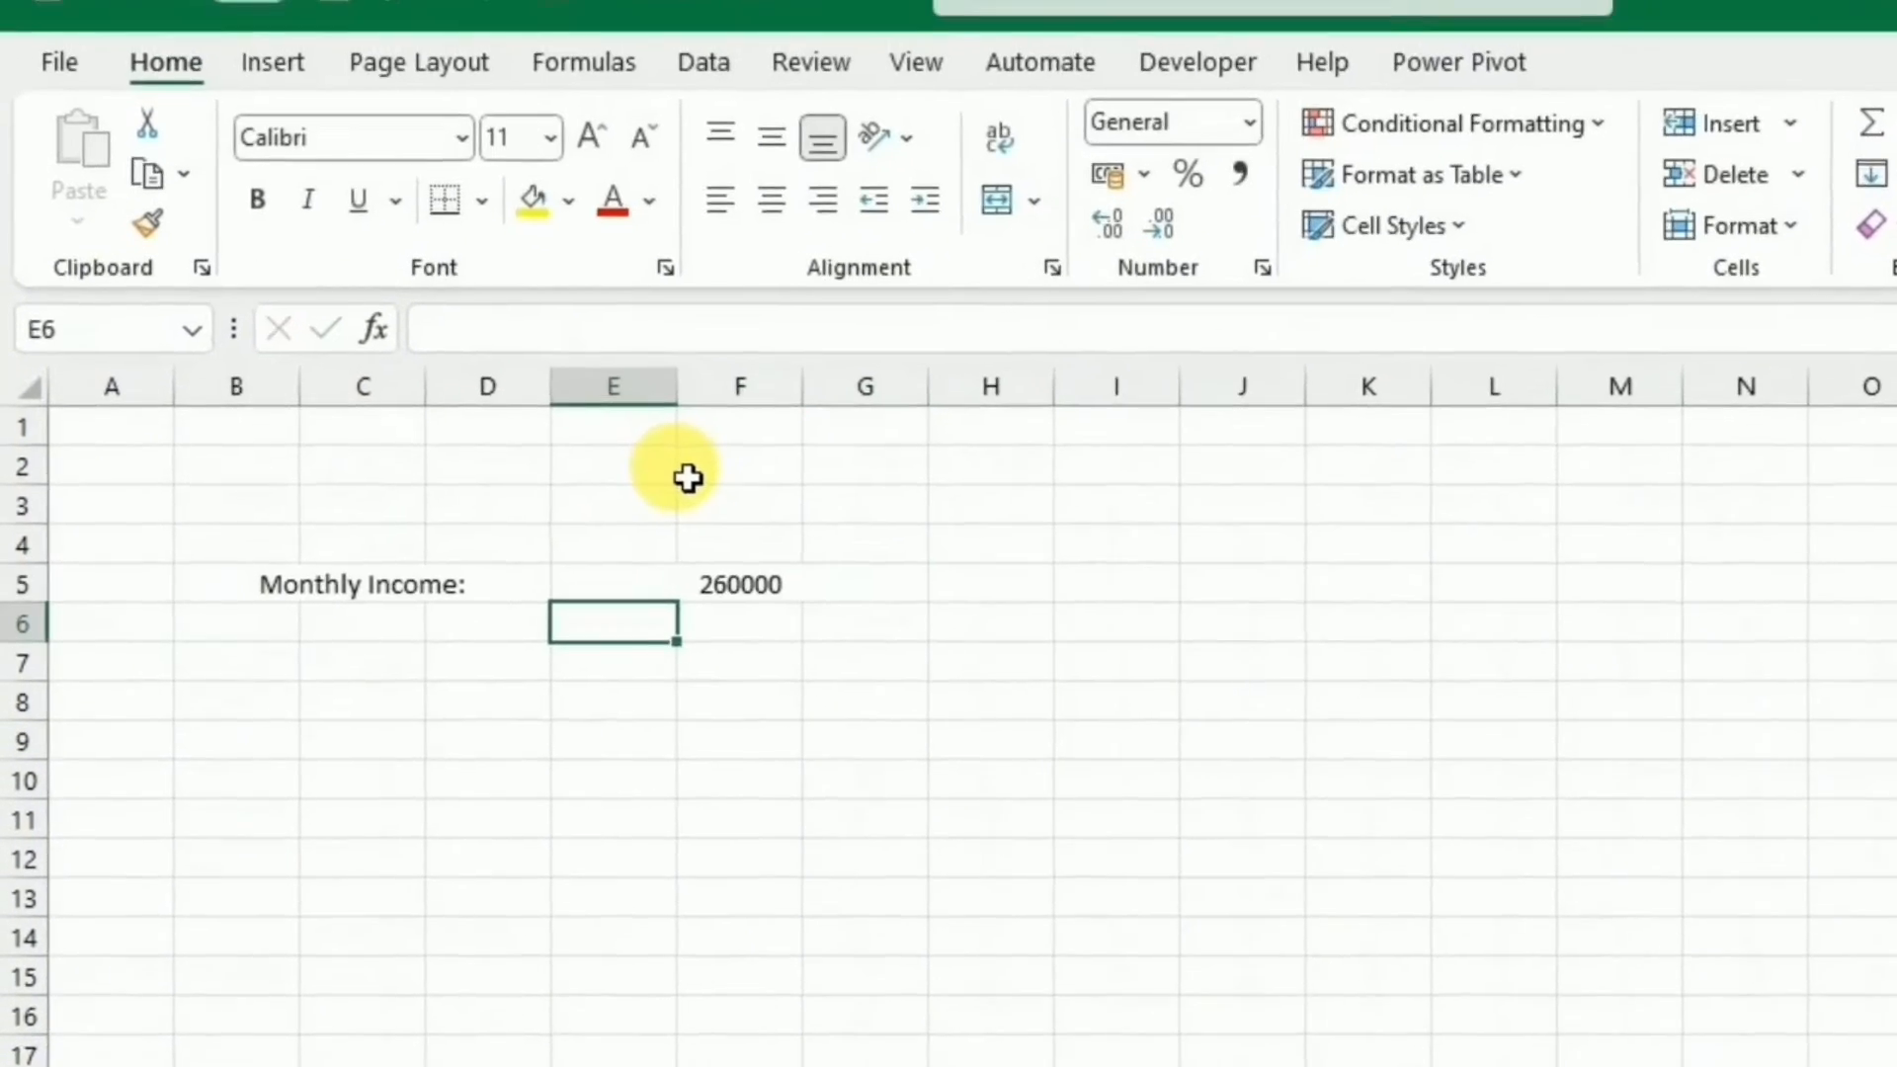
Enter the label "Balance:" in H5, then merge and center H5:J5 and the value cells K5:M5.
left_click(1025, 593)
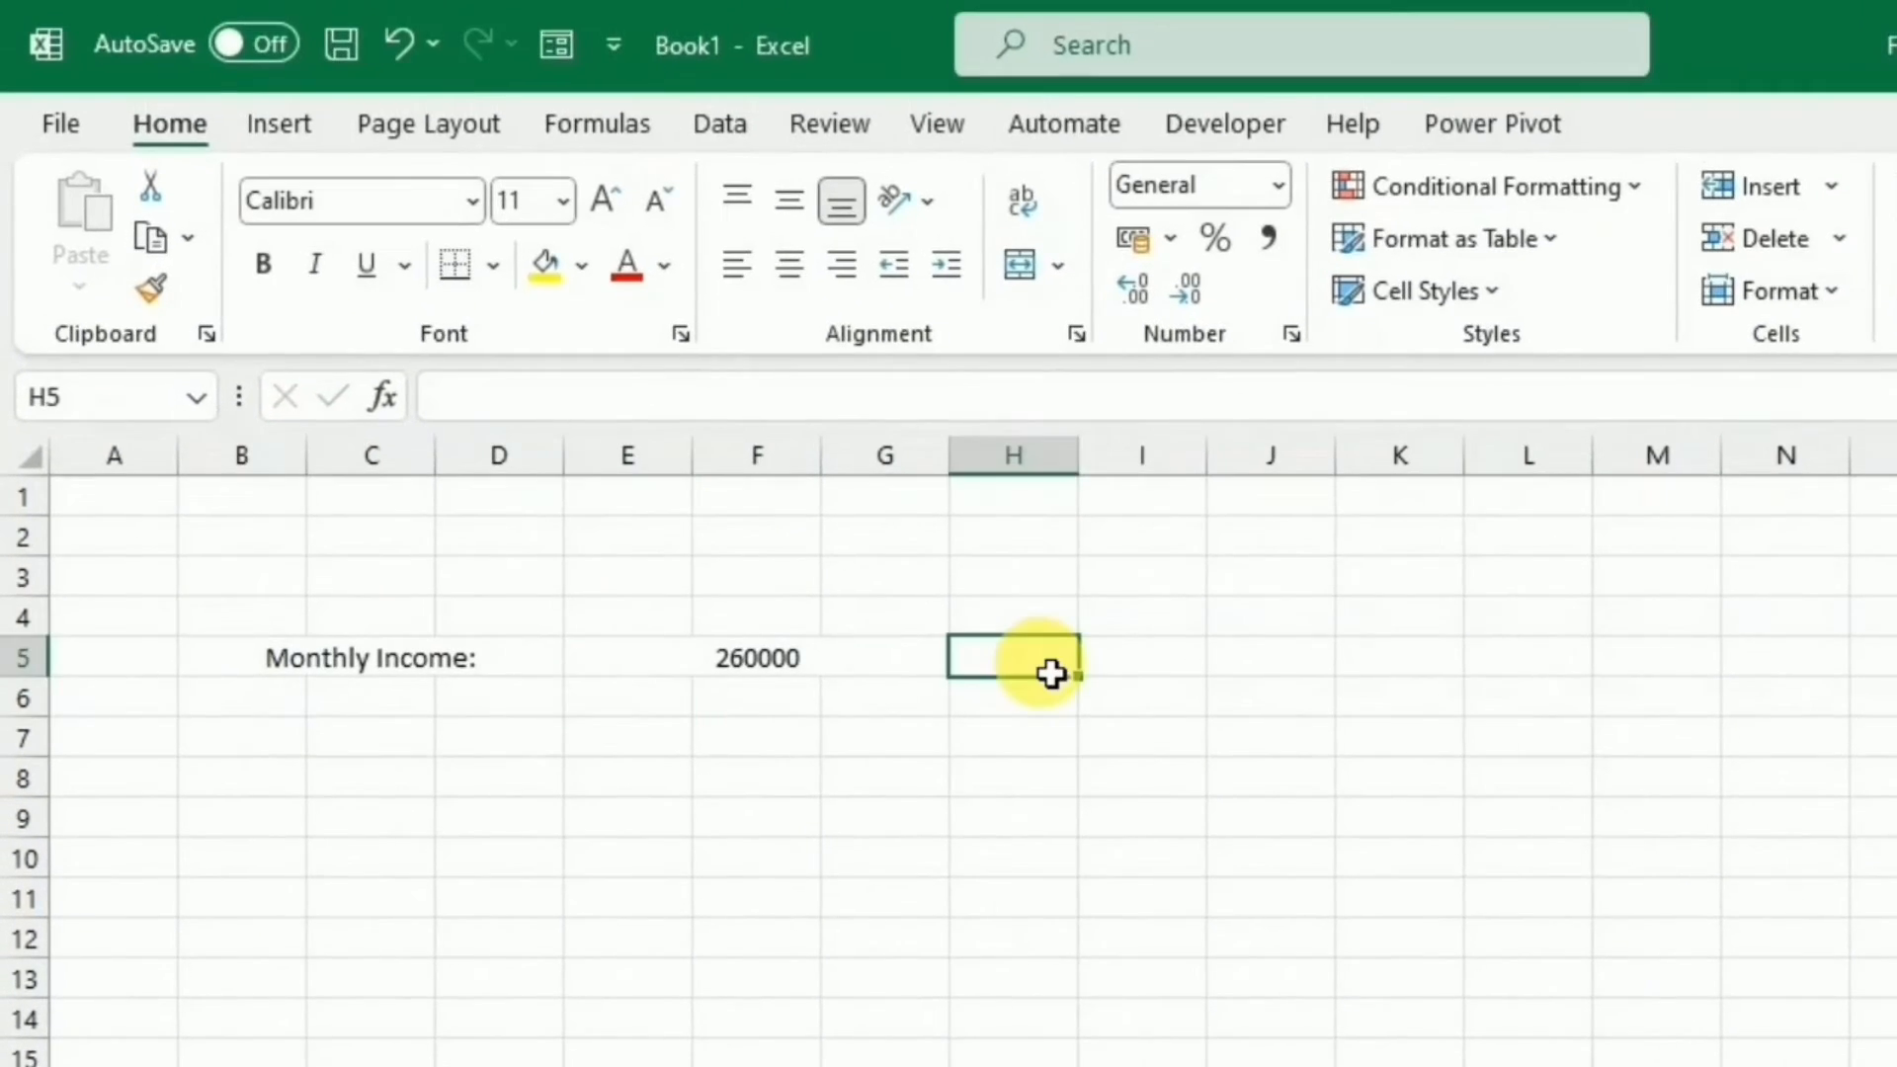
type("Balance:")
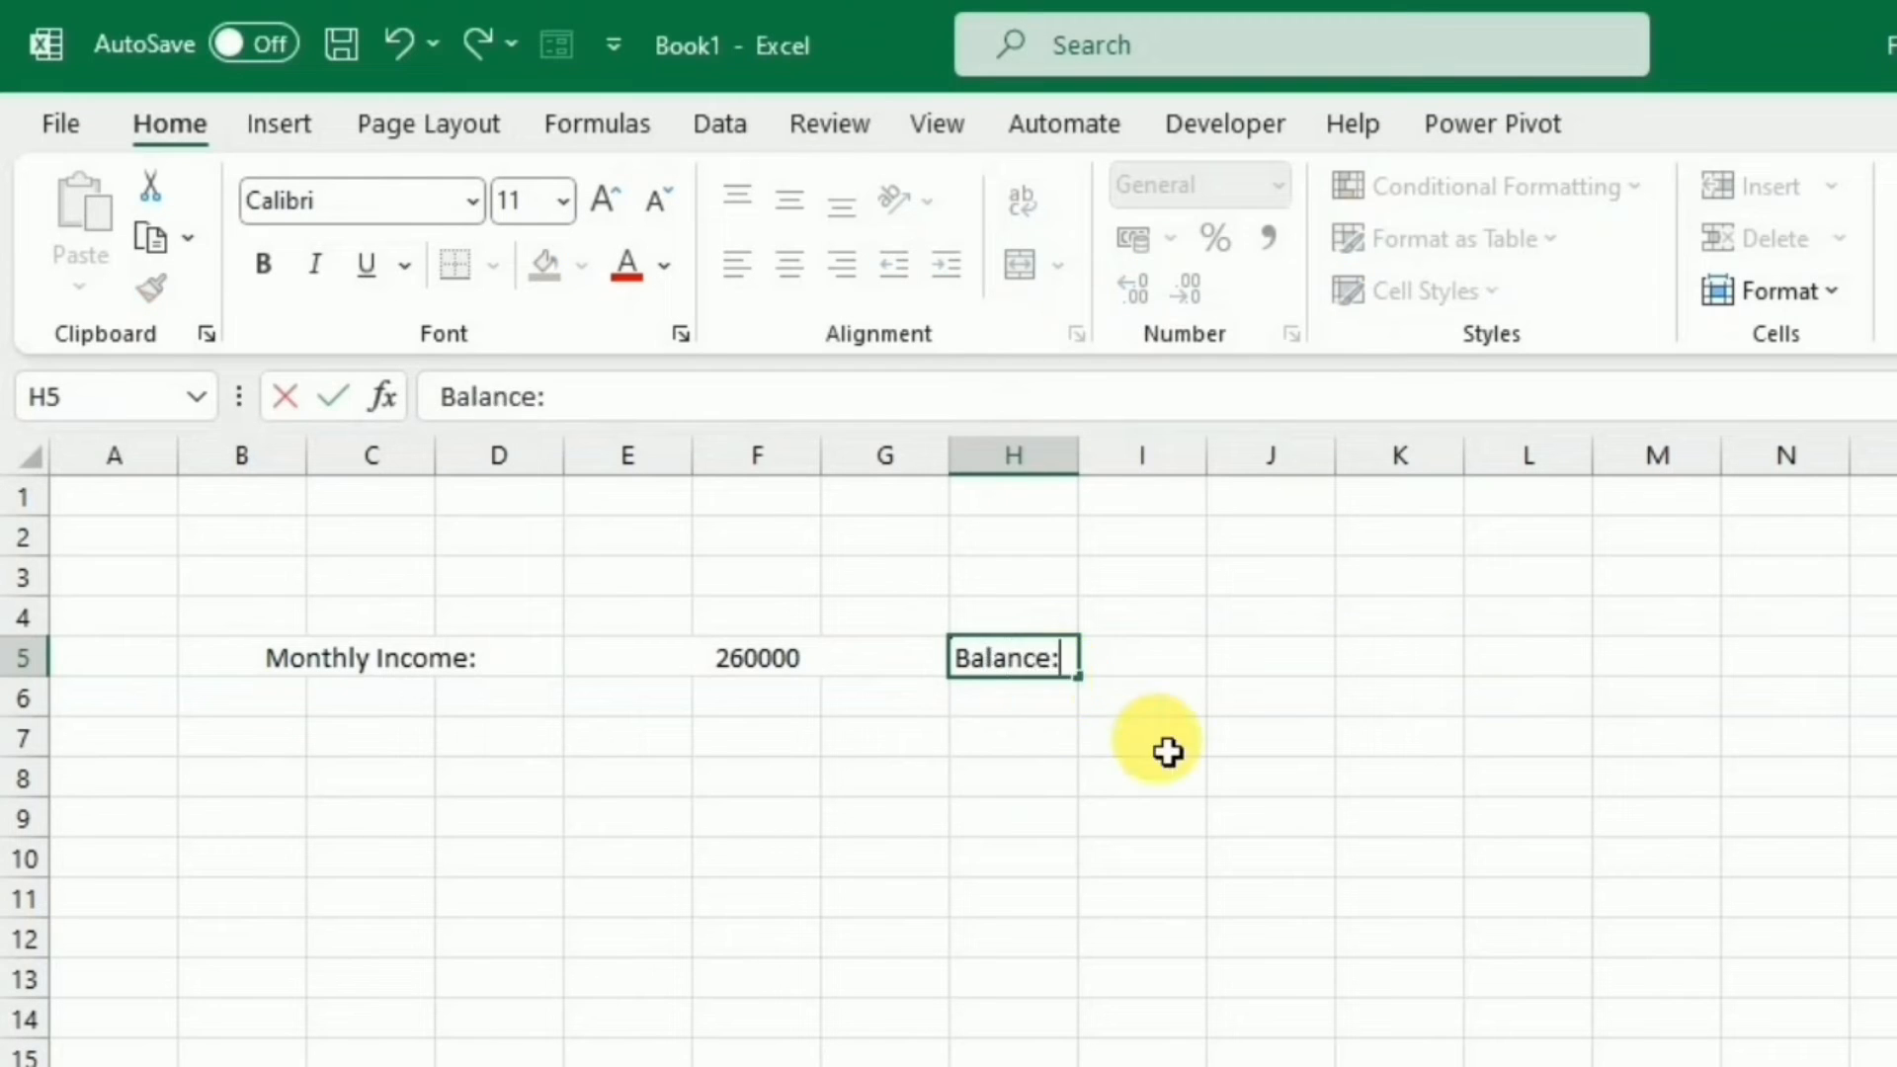
left_click(1156, 743)
left_click(1037, 665)
left_click_drag(1106, 668, 1228, 660)
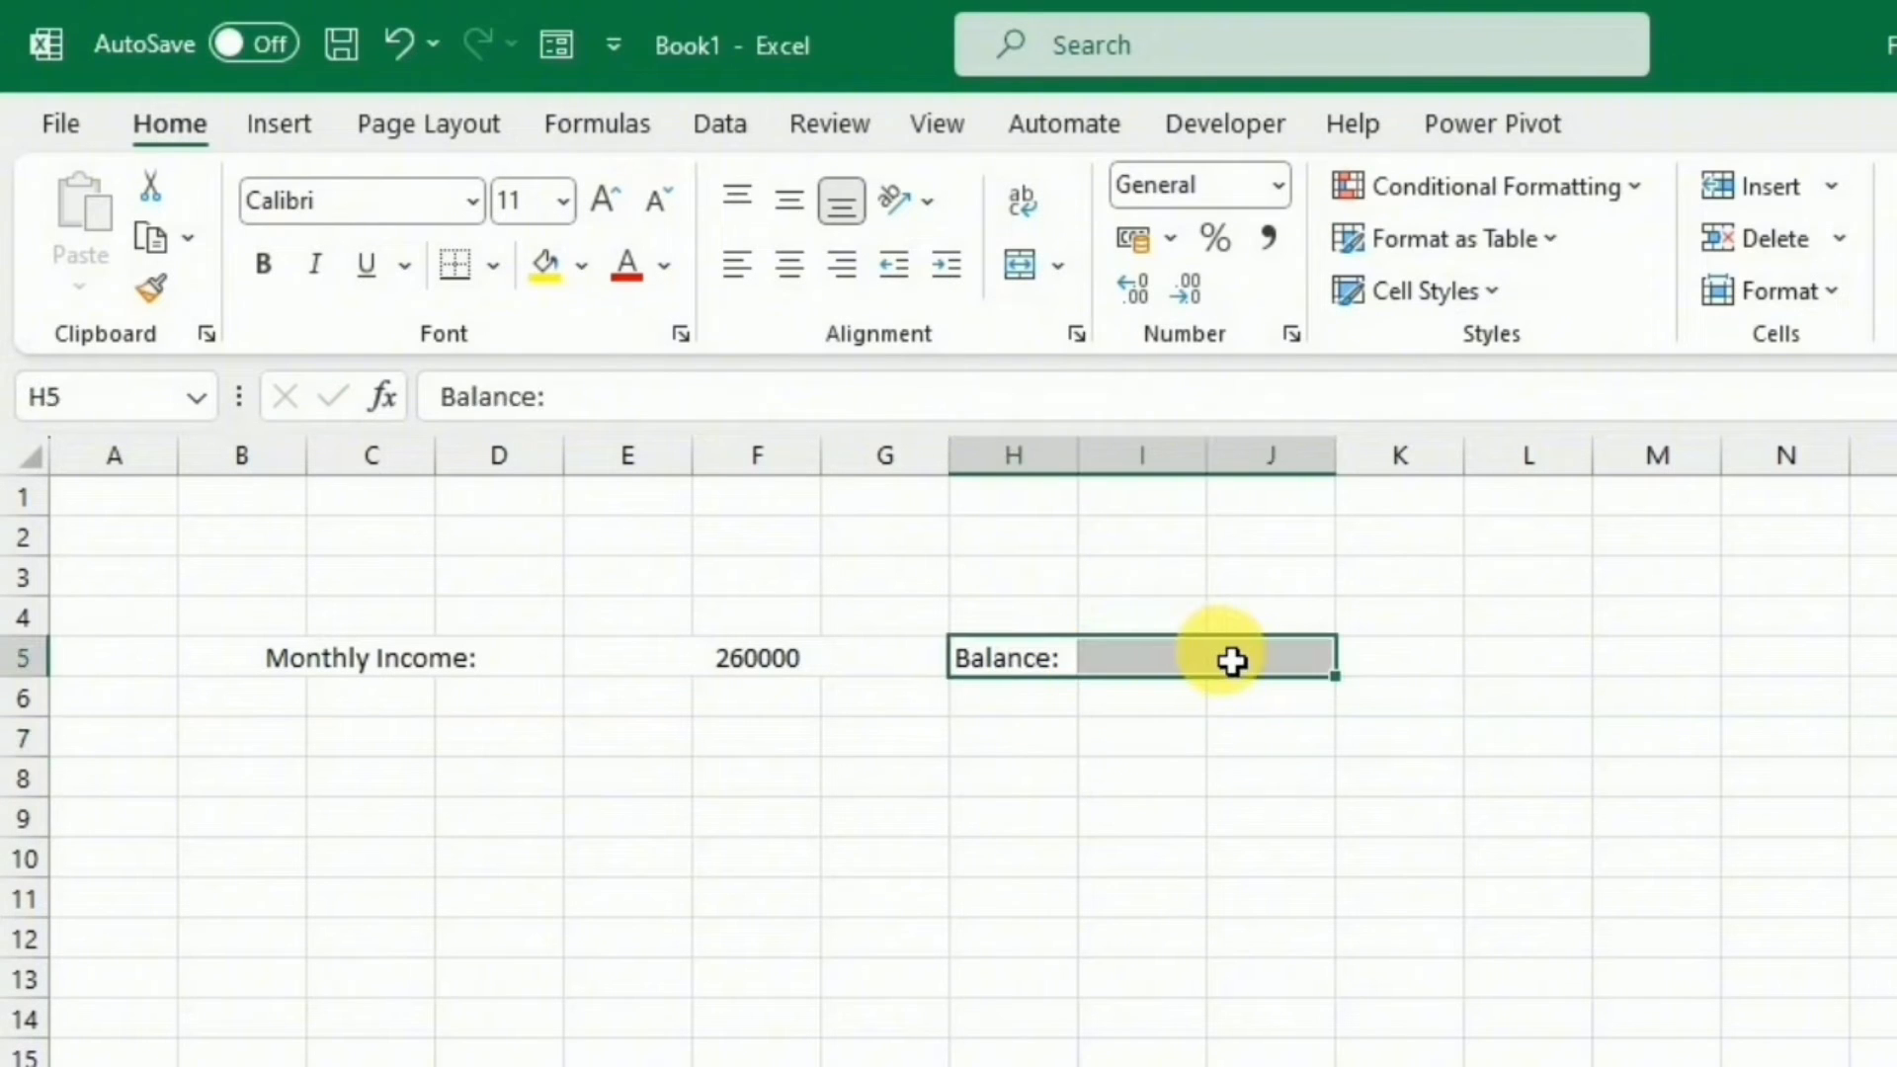
left_click(1022, 267)
left_click_drag(1396, 668, 1660, 667)
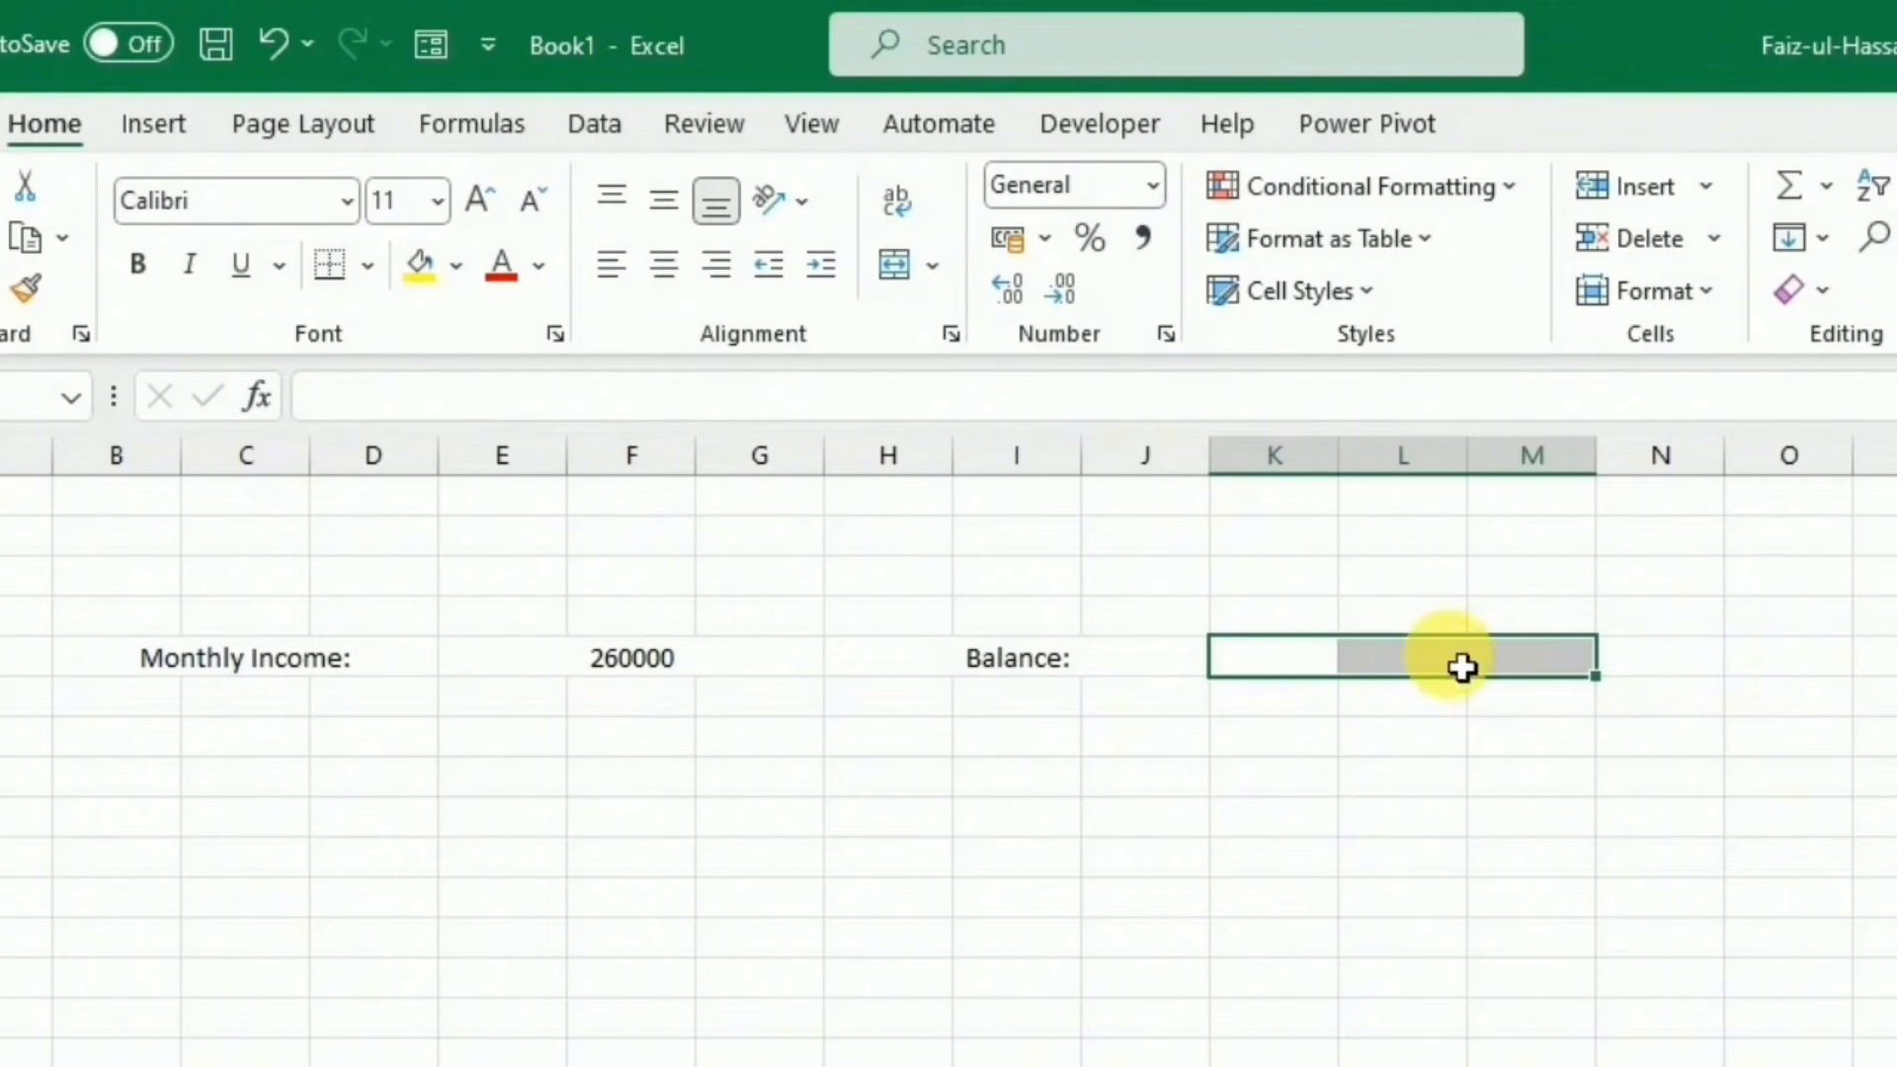
left_click(896, 267)
Enter the label "Monthly Expense:" in N5 and merge and center it across N5:P5.
left_click(1714, 670)
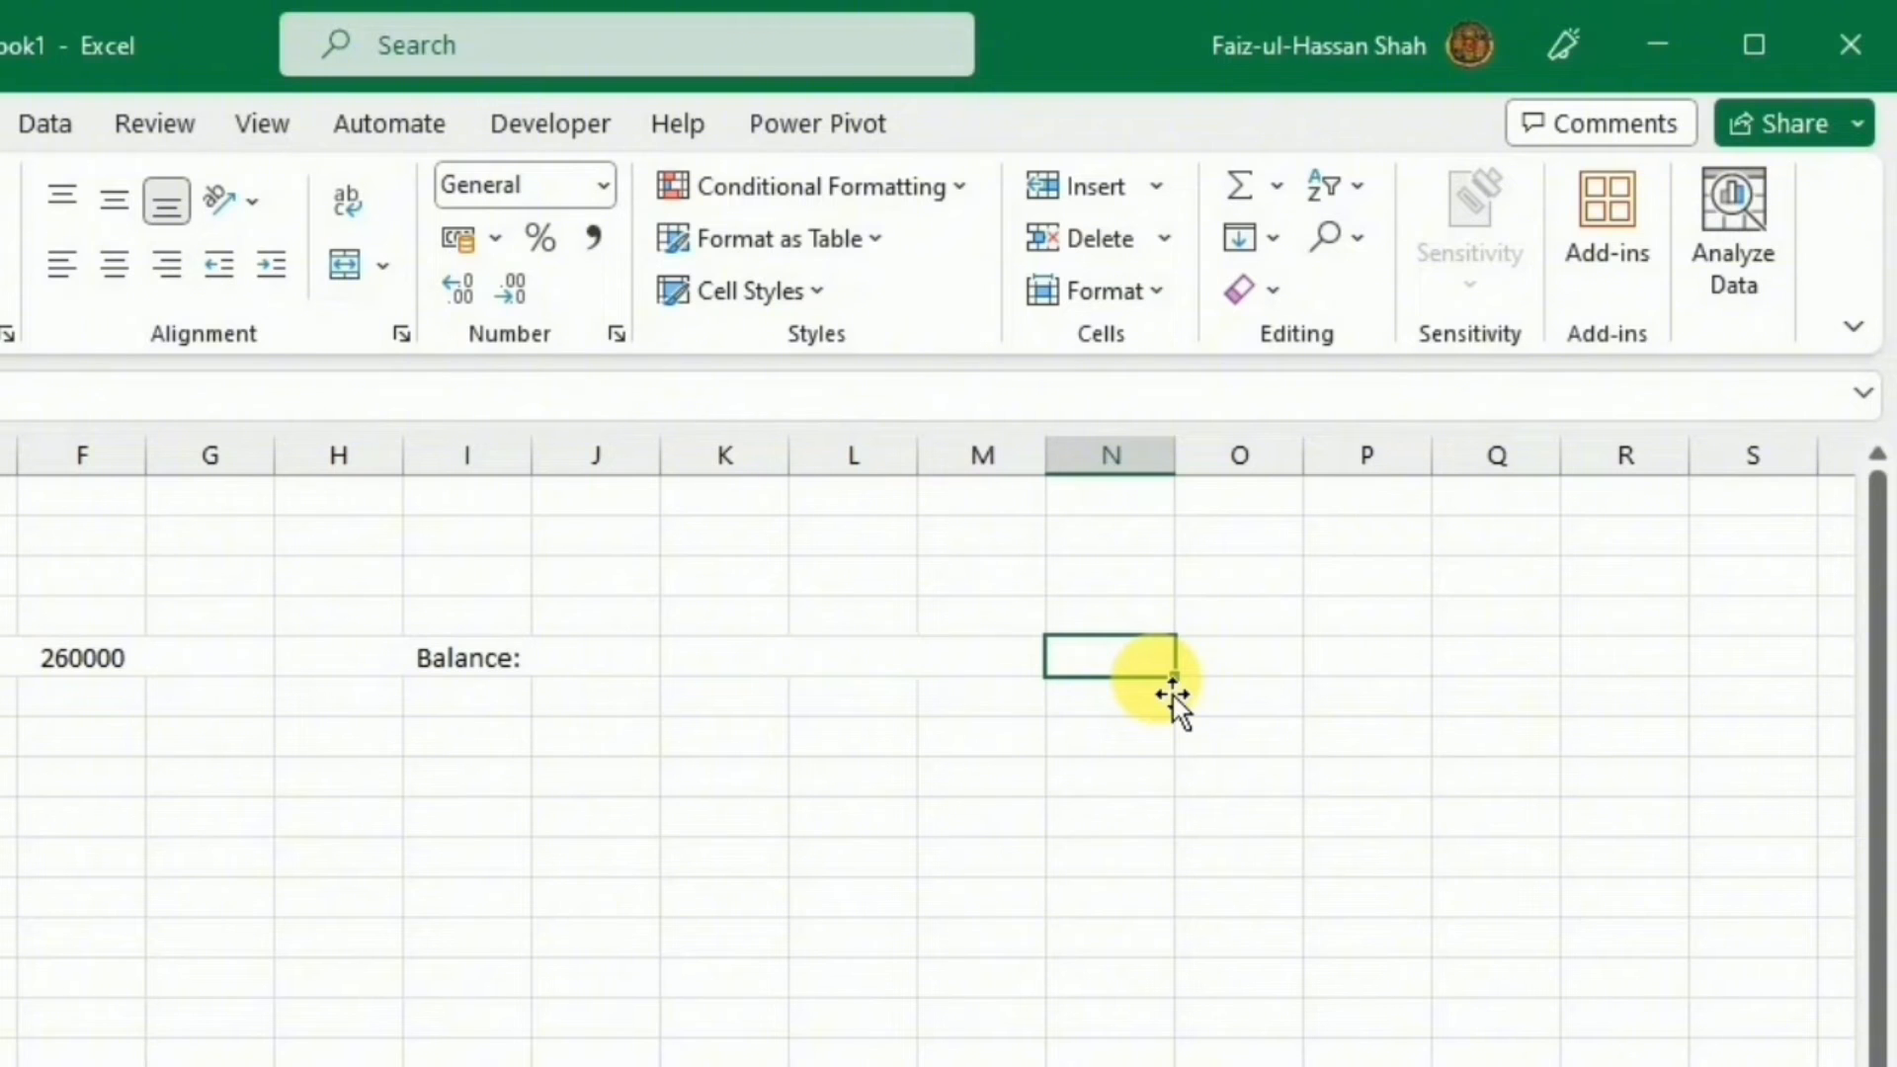
type("Monthly Expense:")
left_click(1181, 691)
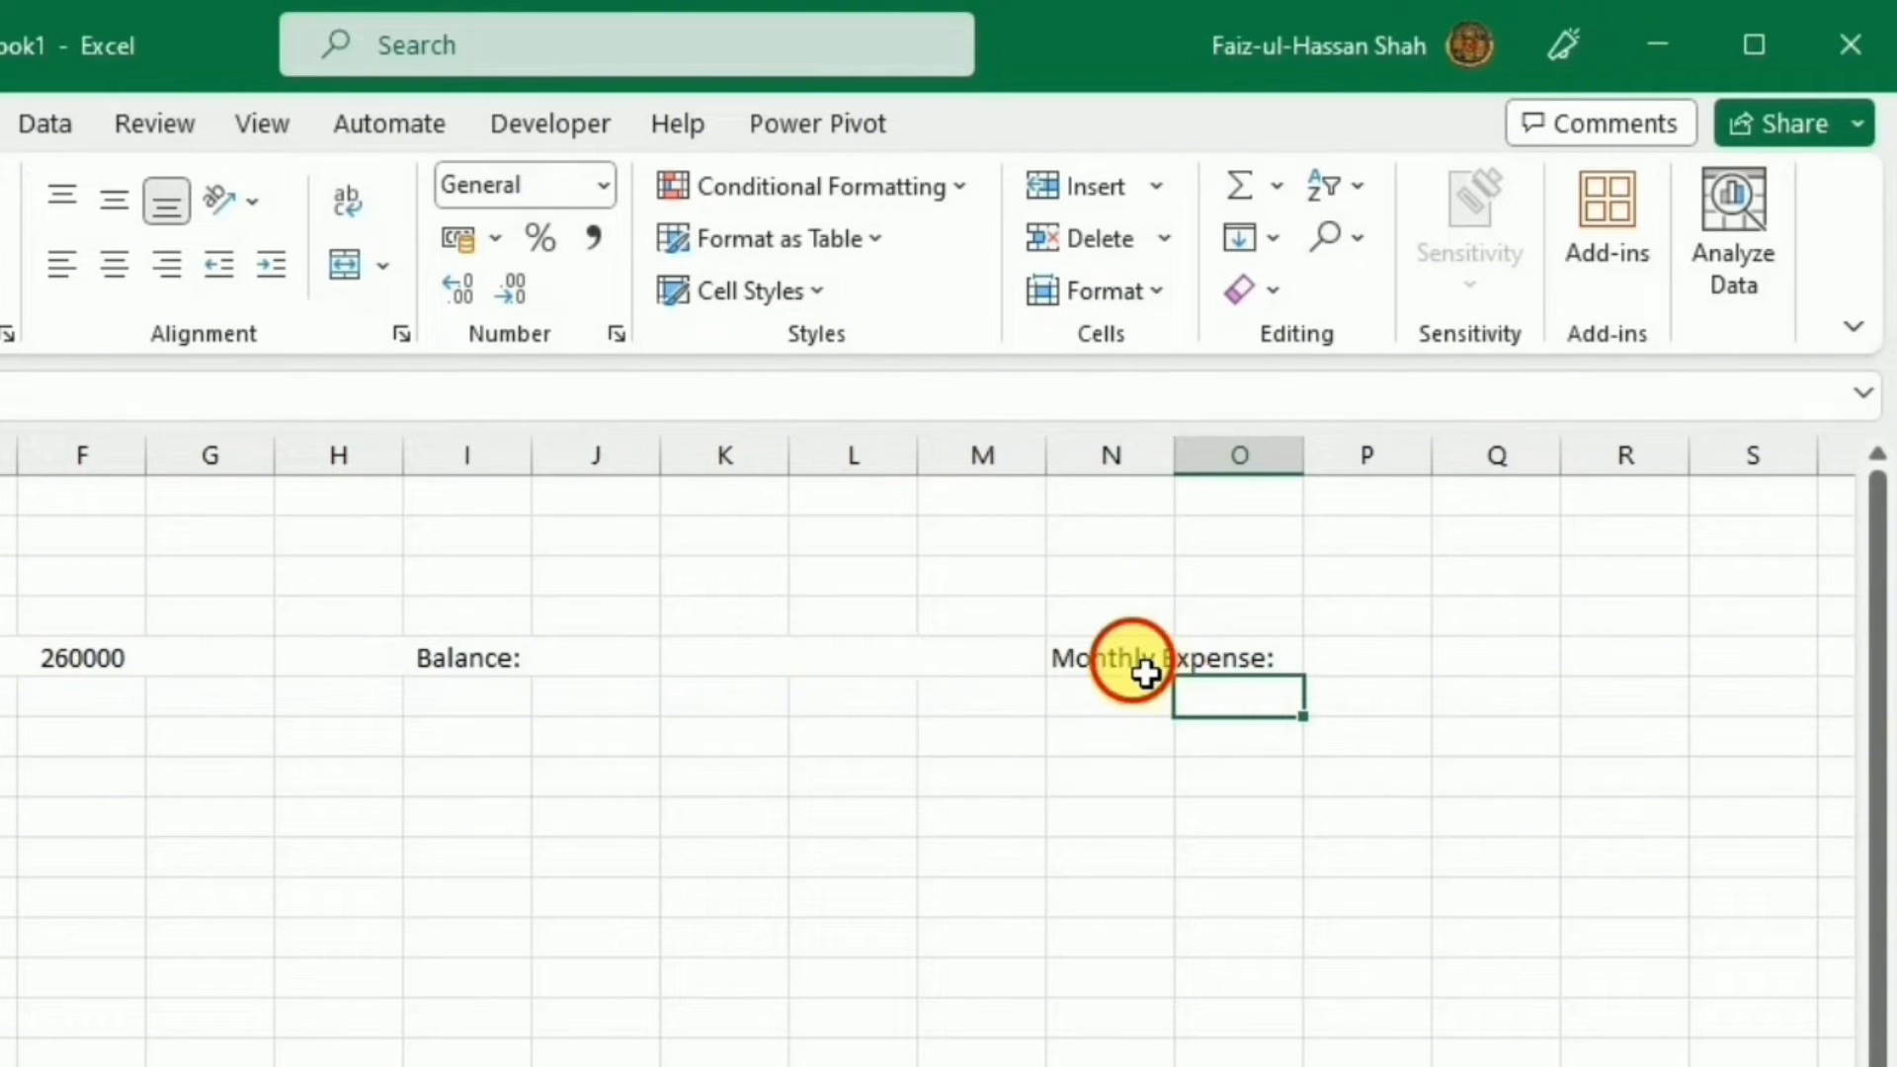
left_click_drag(1146, 674, 1334, 664)
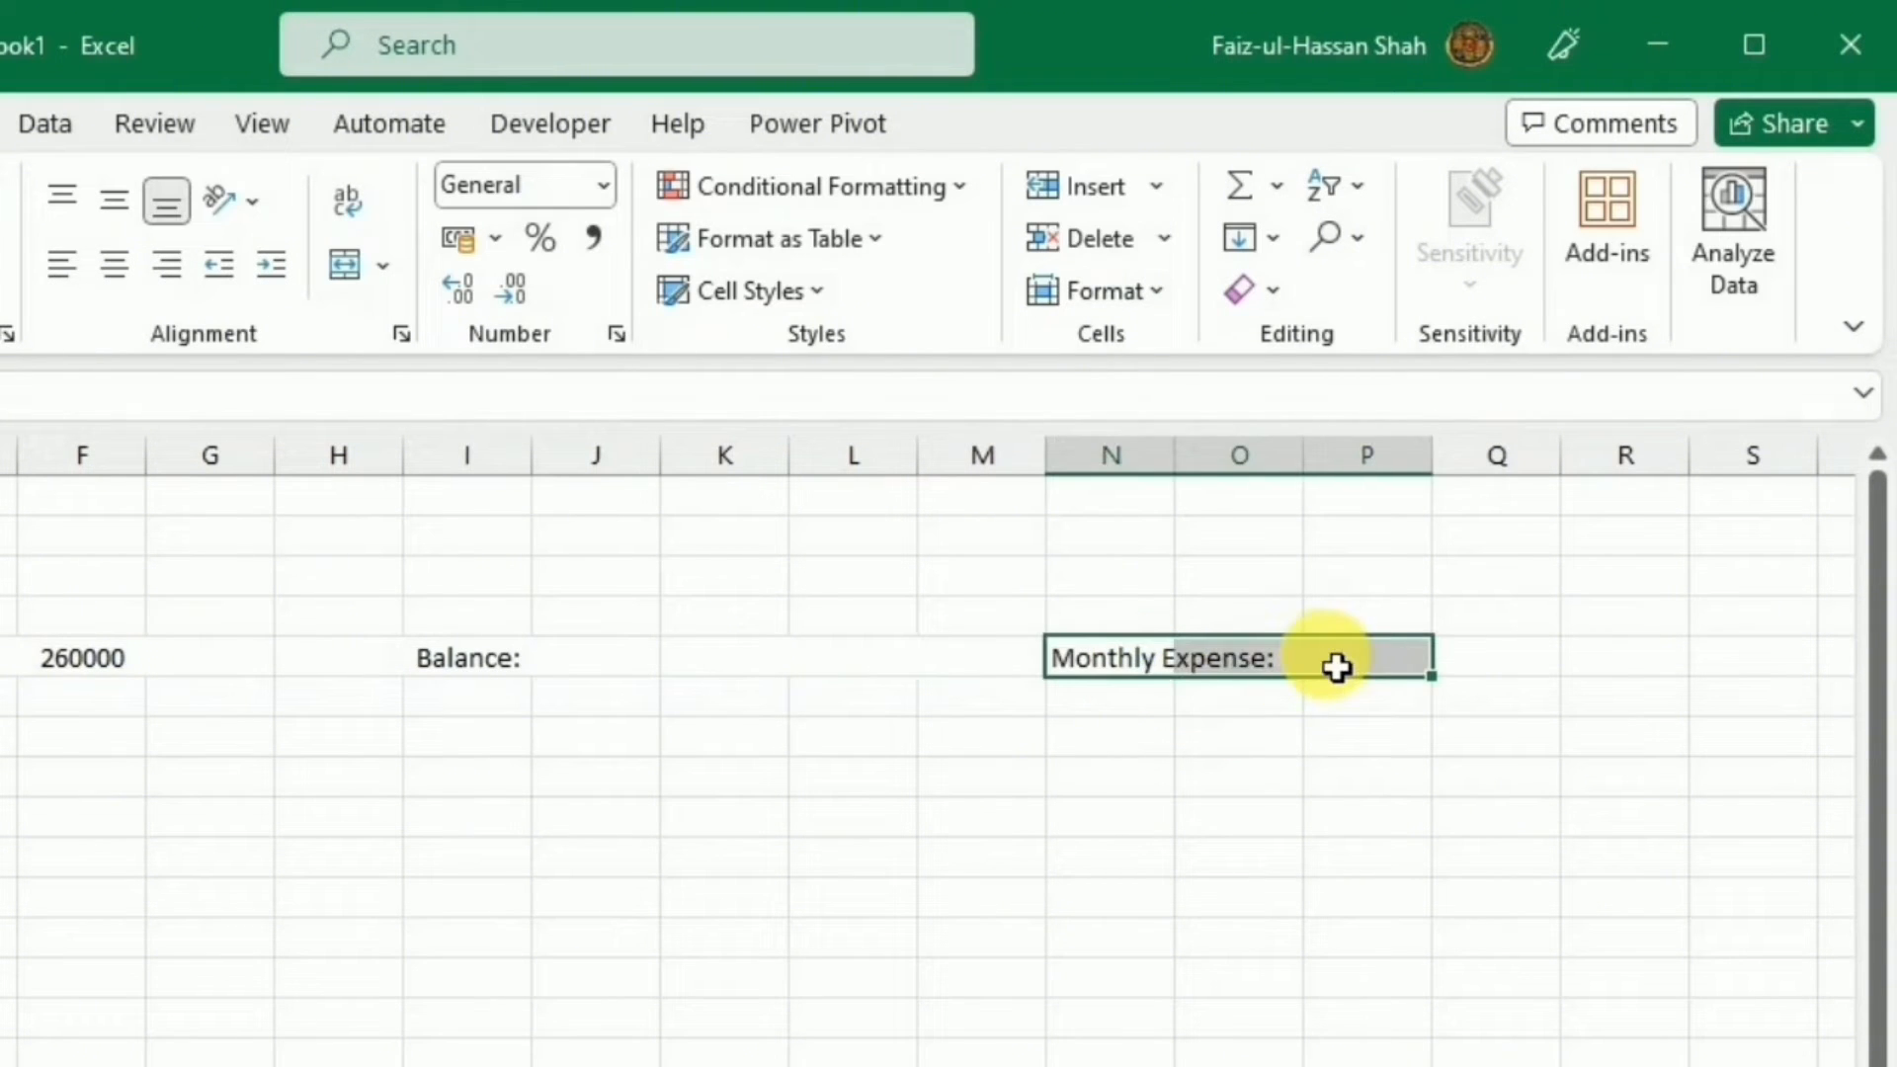
left_click(357, 278)
Link Q5 to the total monthly expense with =Expense!C2, then merge and center Q5:S5.
left_click(1483, 670)
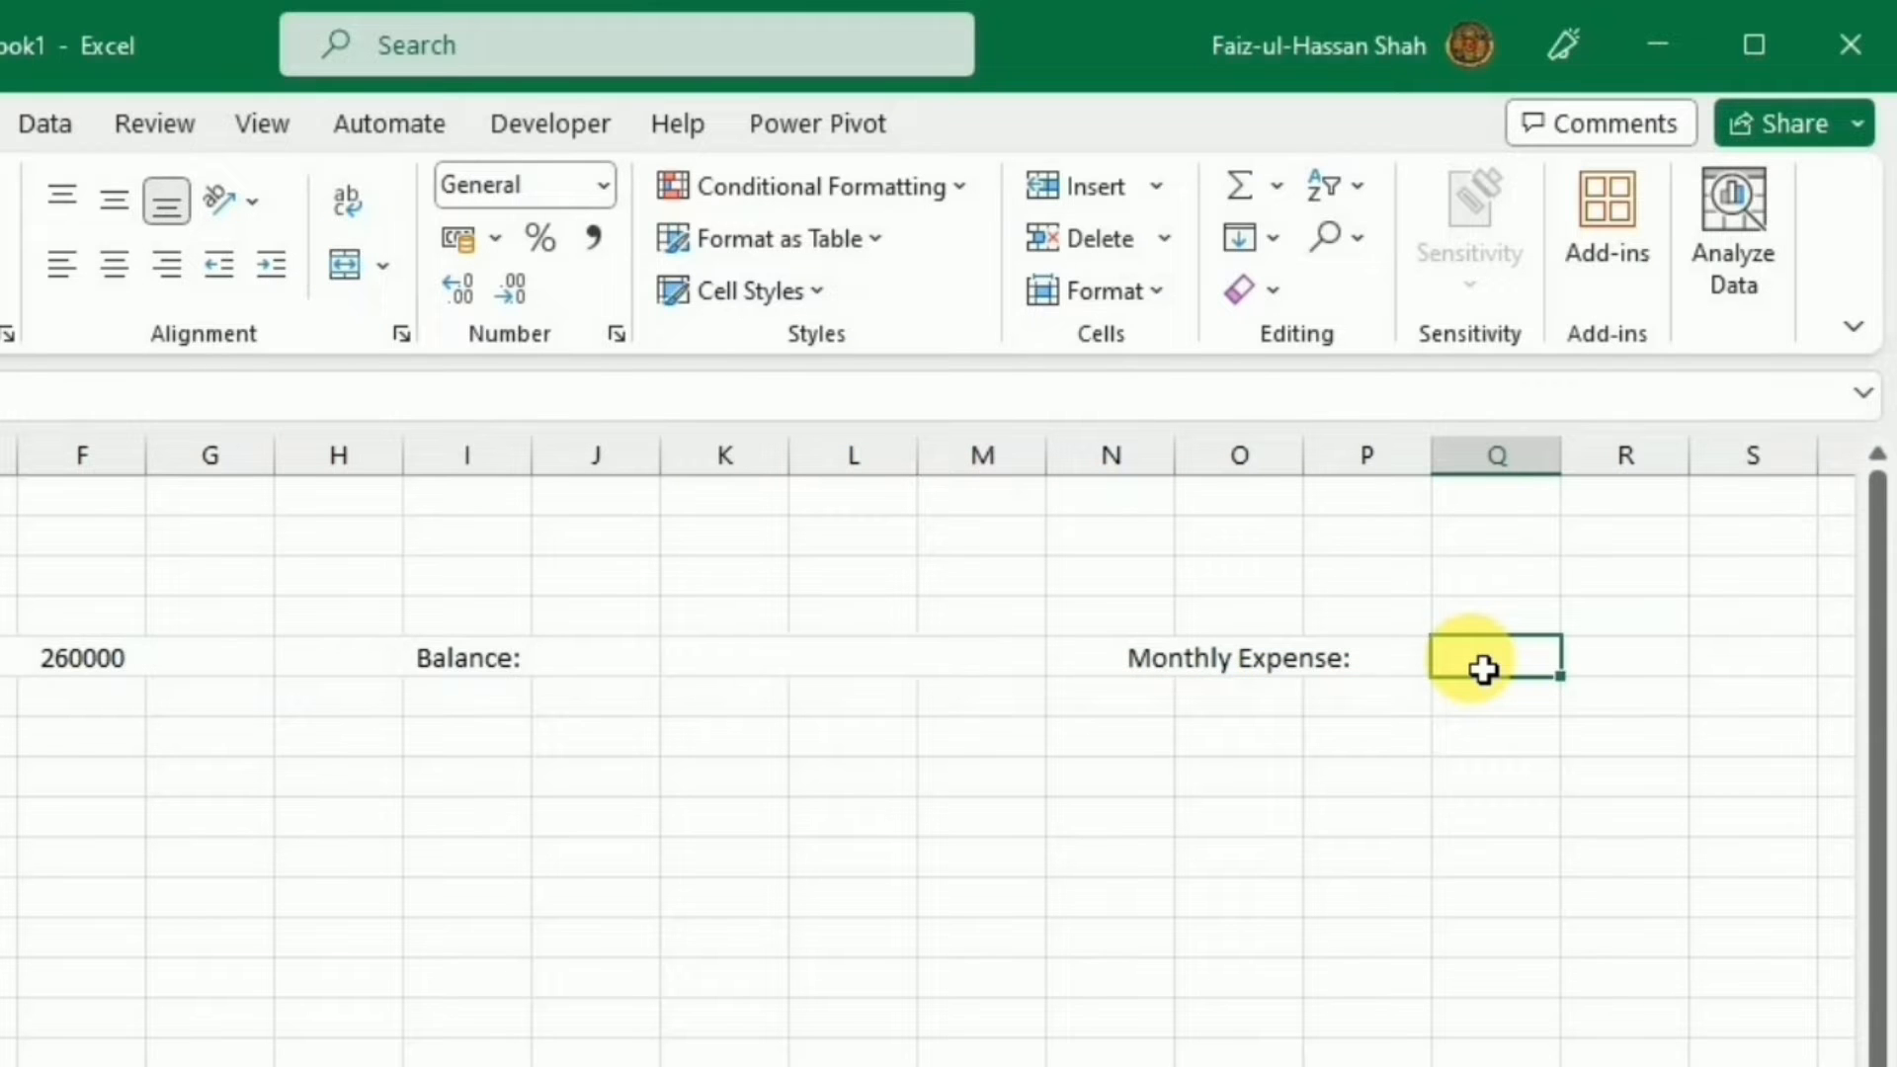
type("=")
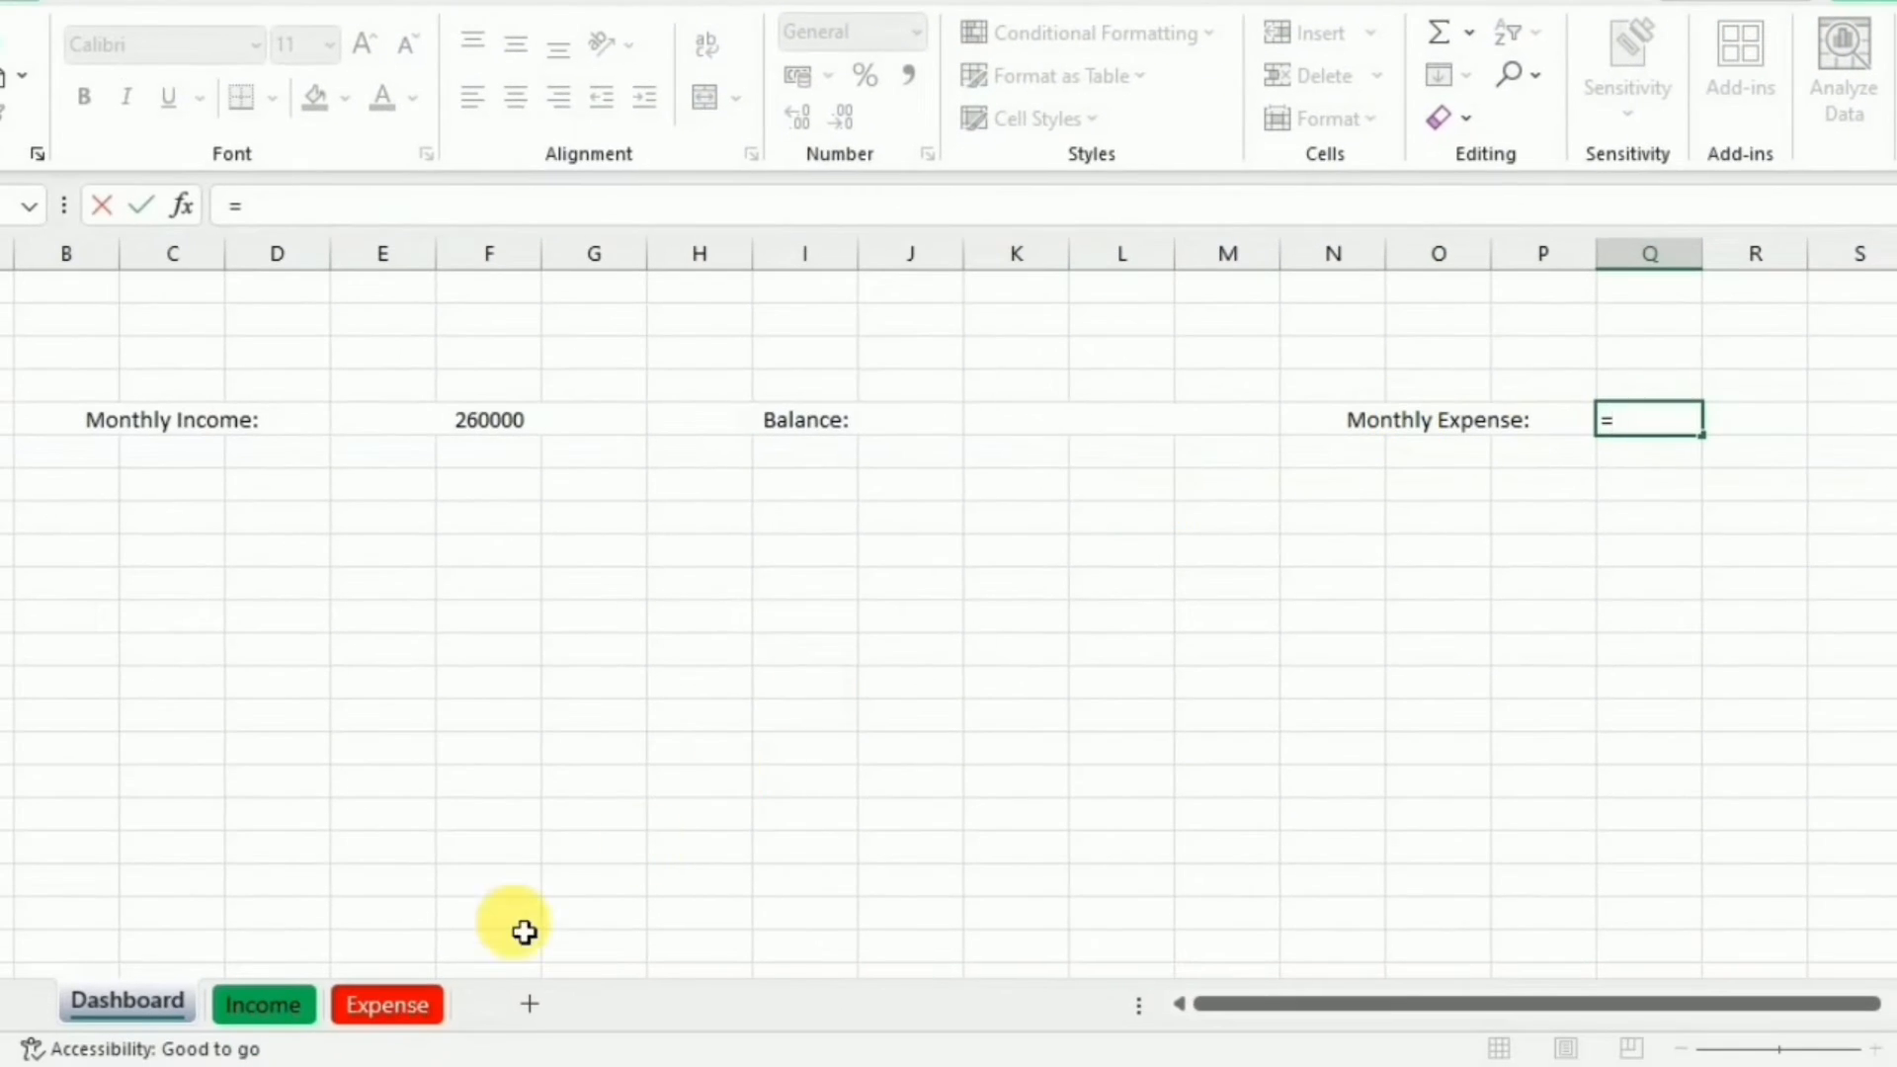
left_click(421, 1000)
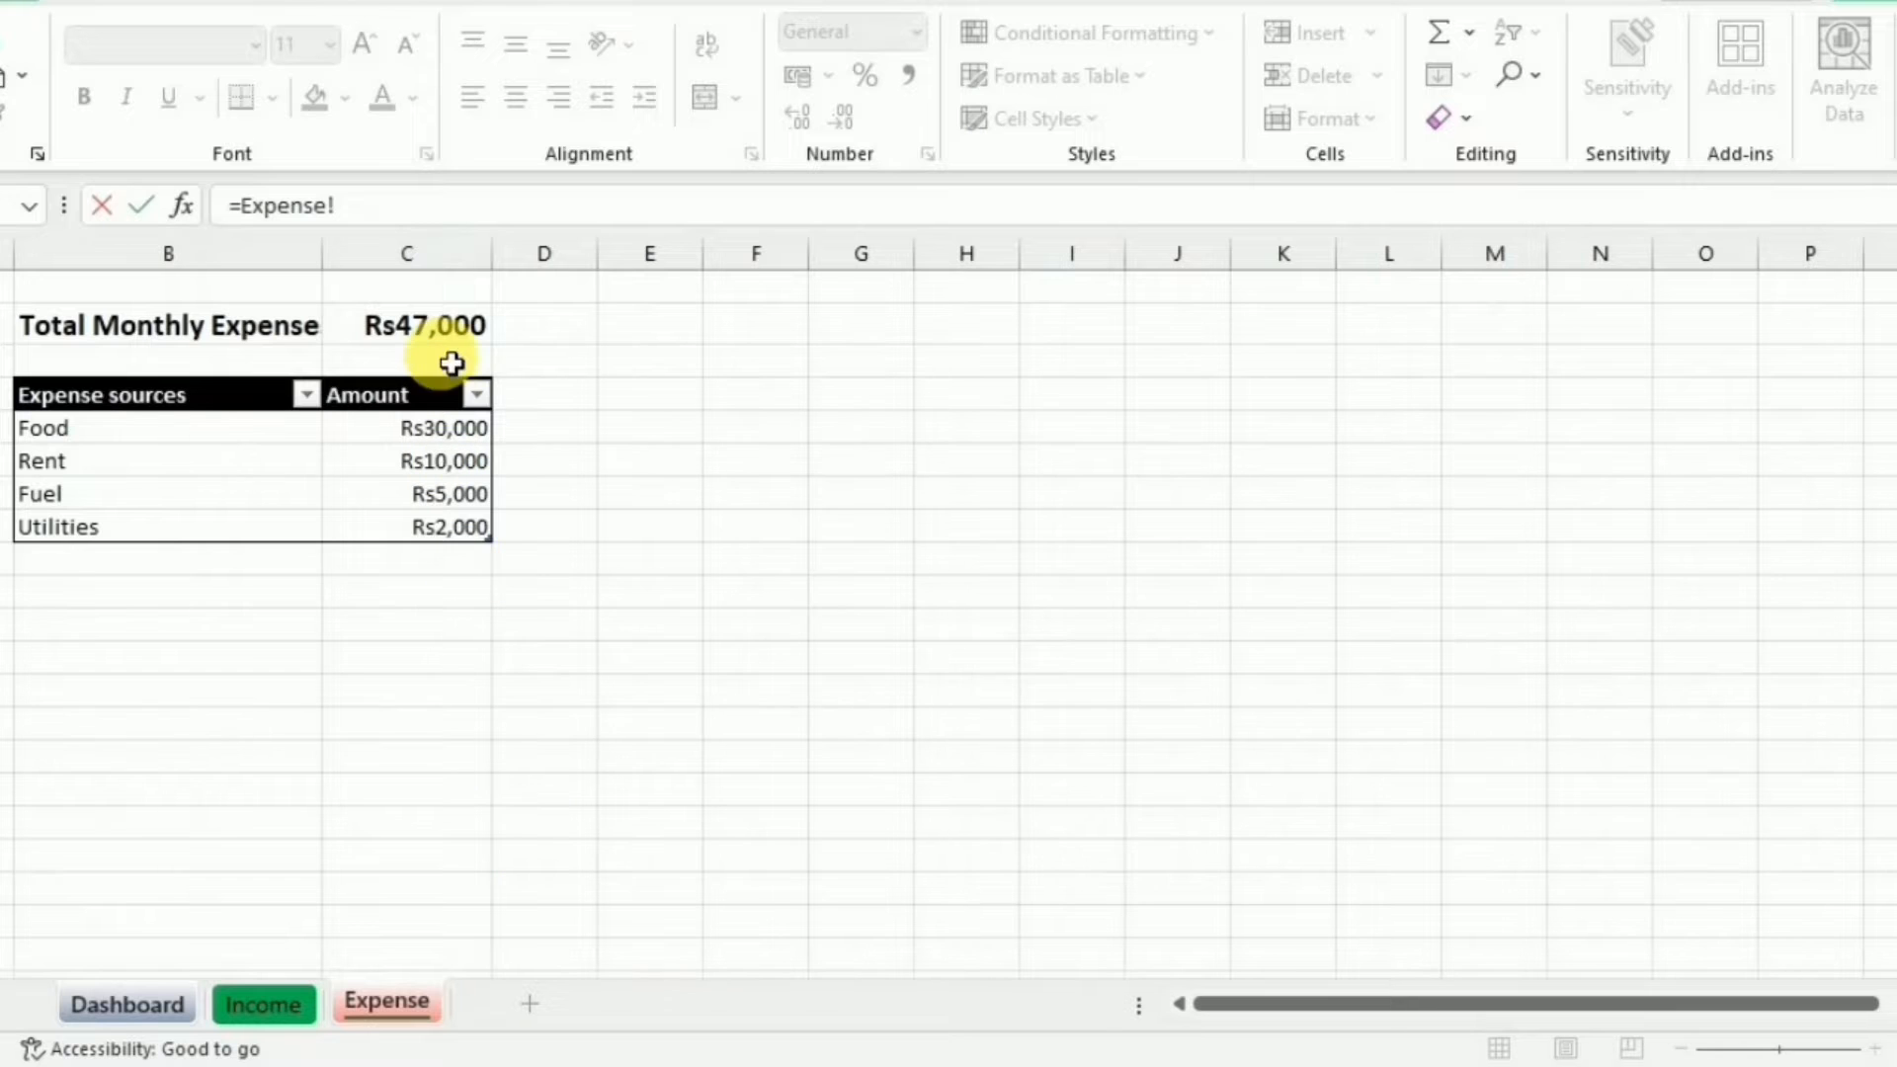
left_click(460, 342)
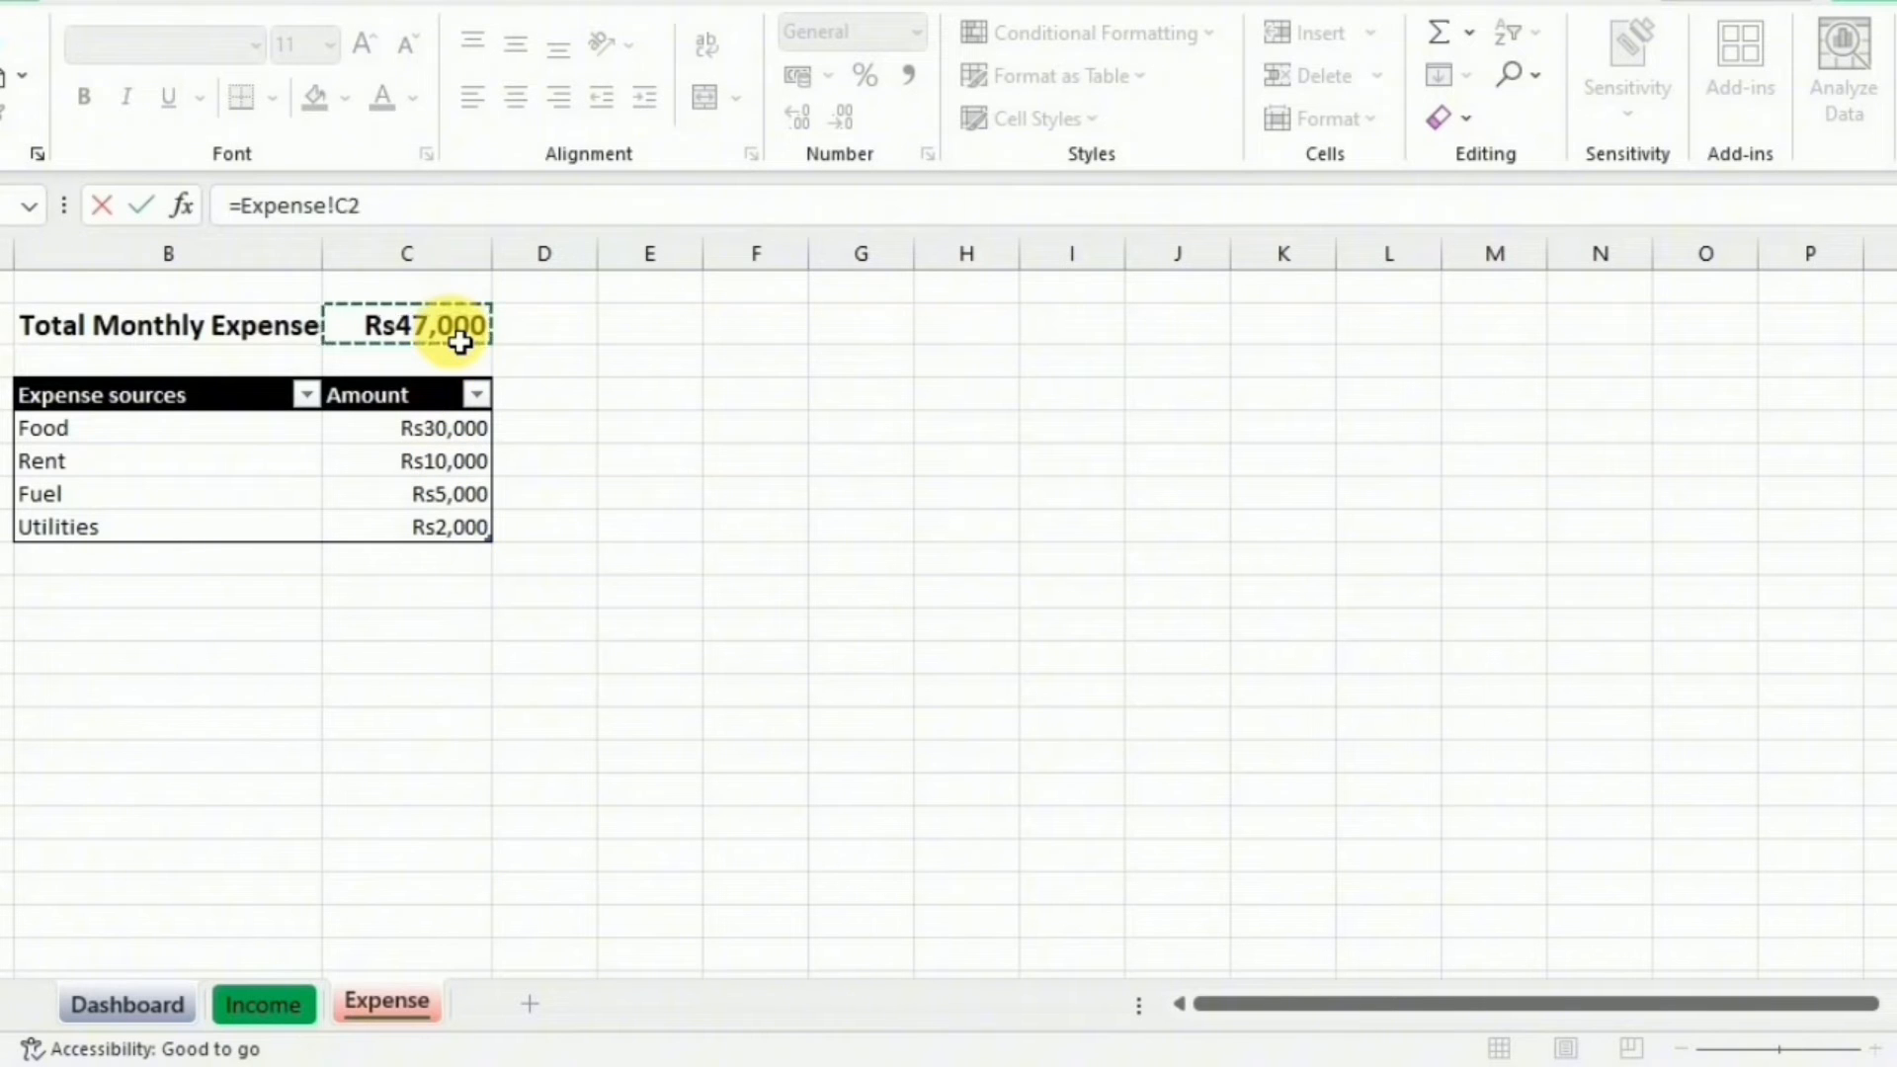
key("Return")
left_click_drag(1691, 415, 1825, 423)
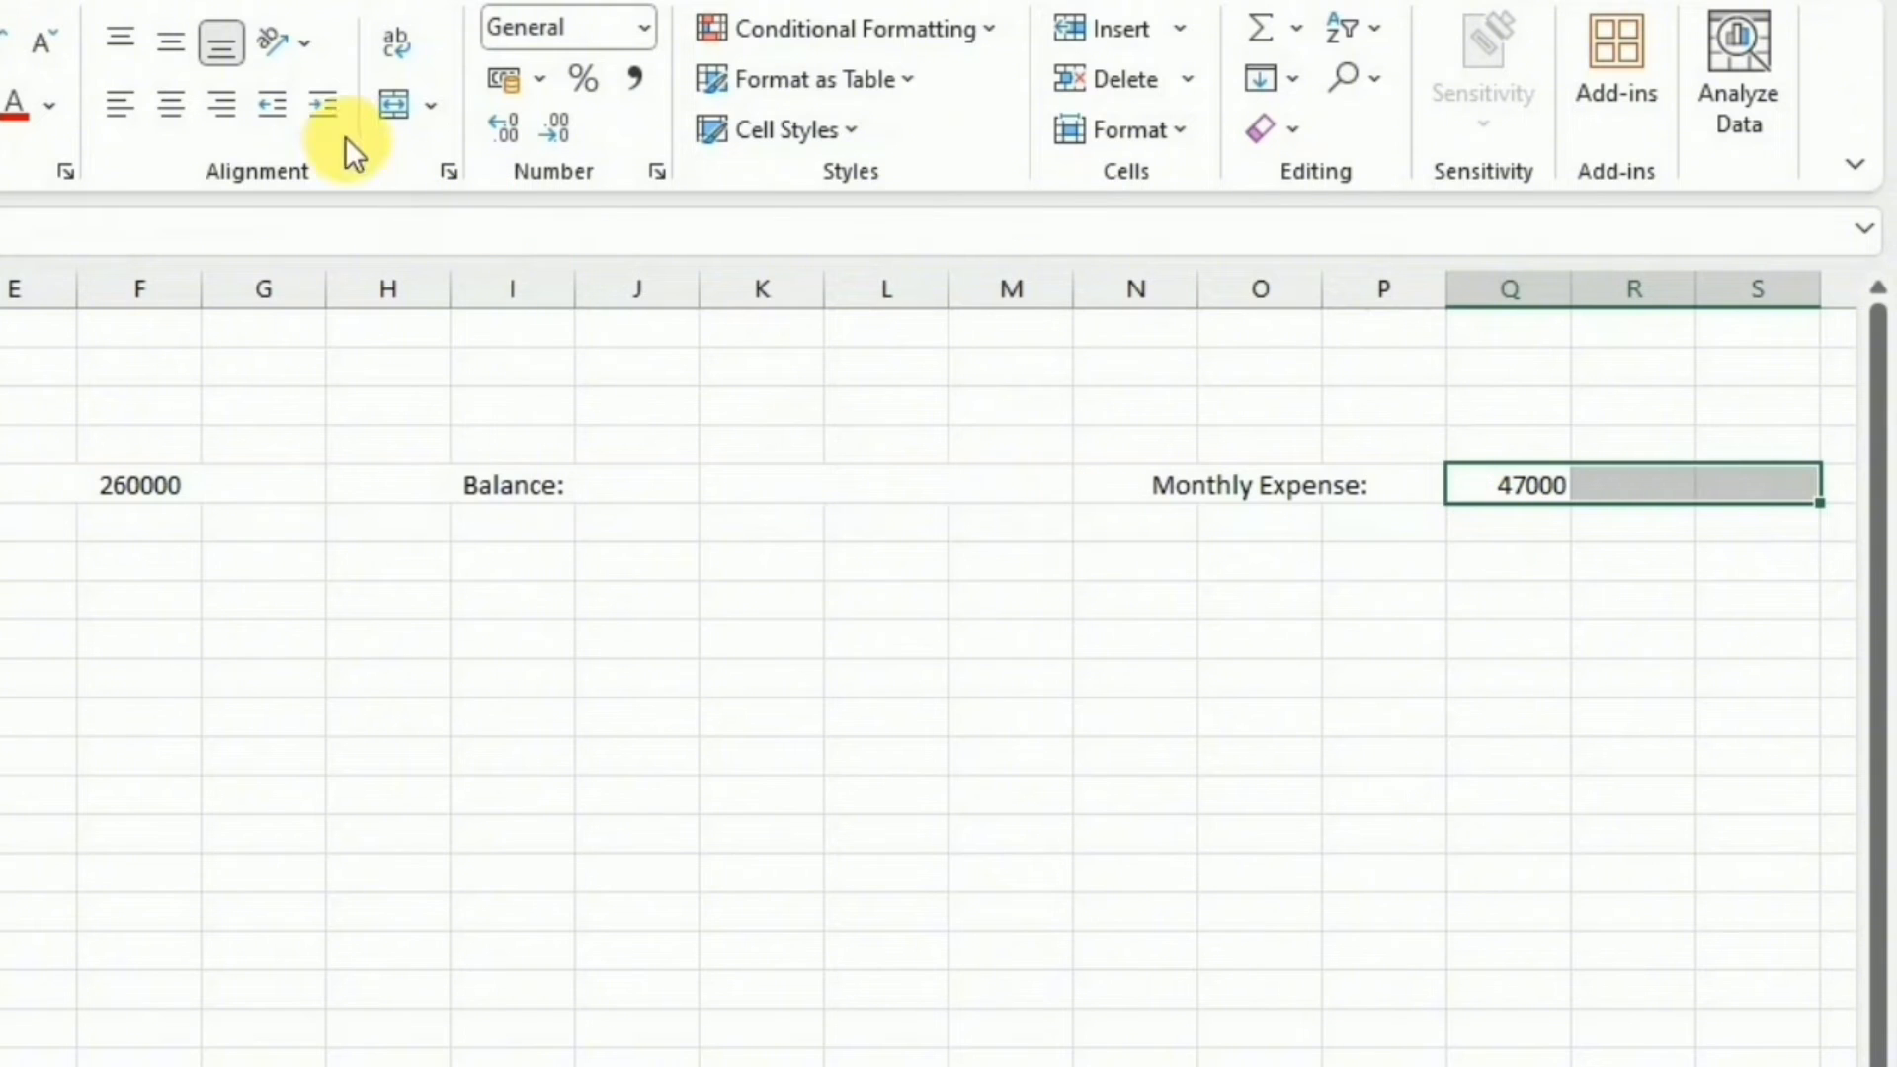
left_click(396, 113)
Calculate the balance in merged cell K5 as income minus expense with the formula =E5-Q5.
double_click(850, 489)
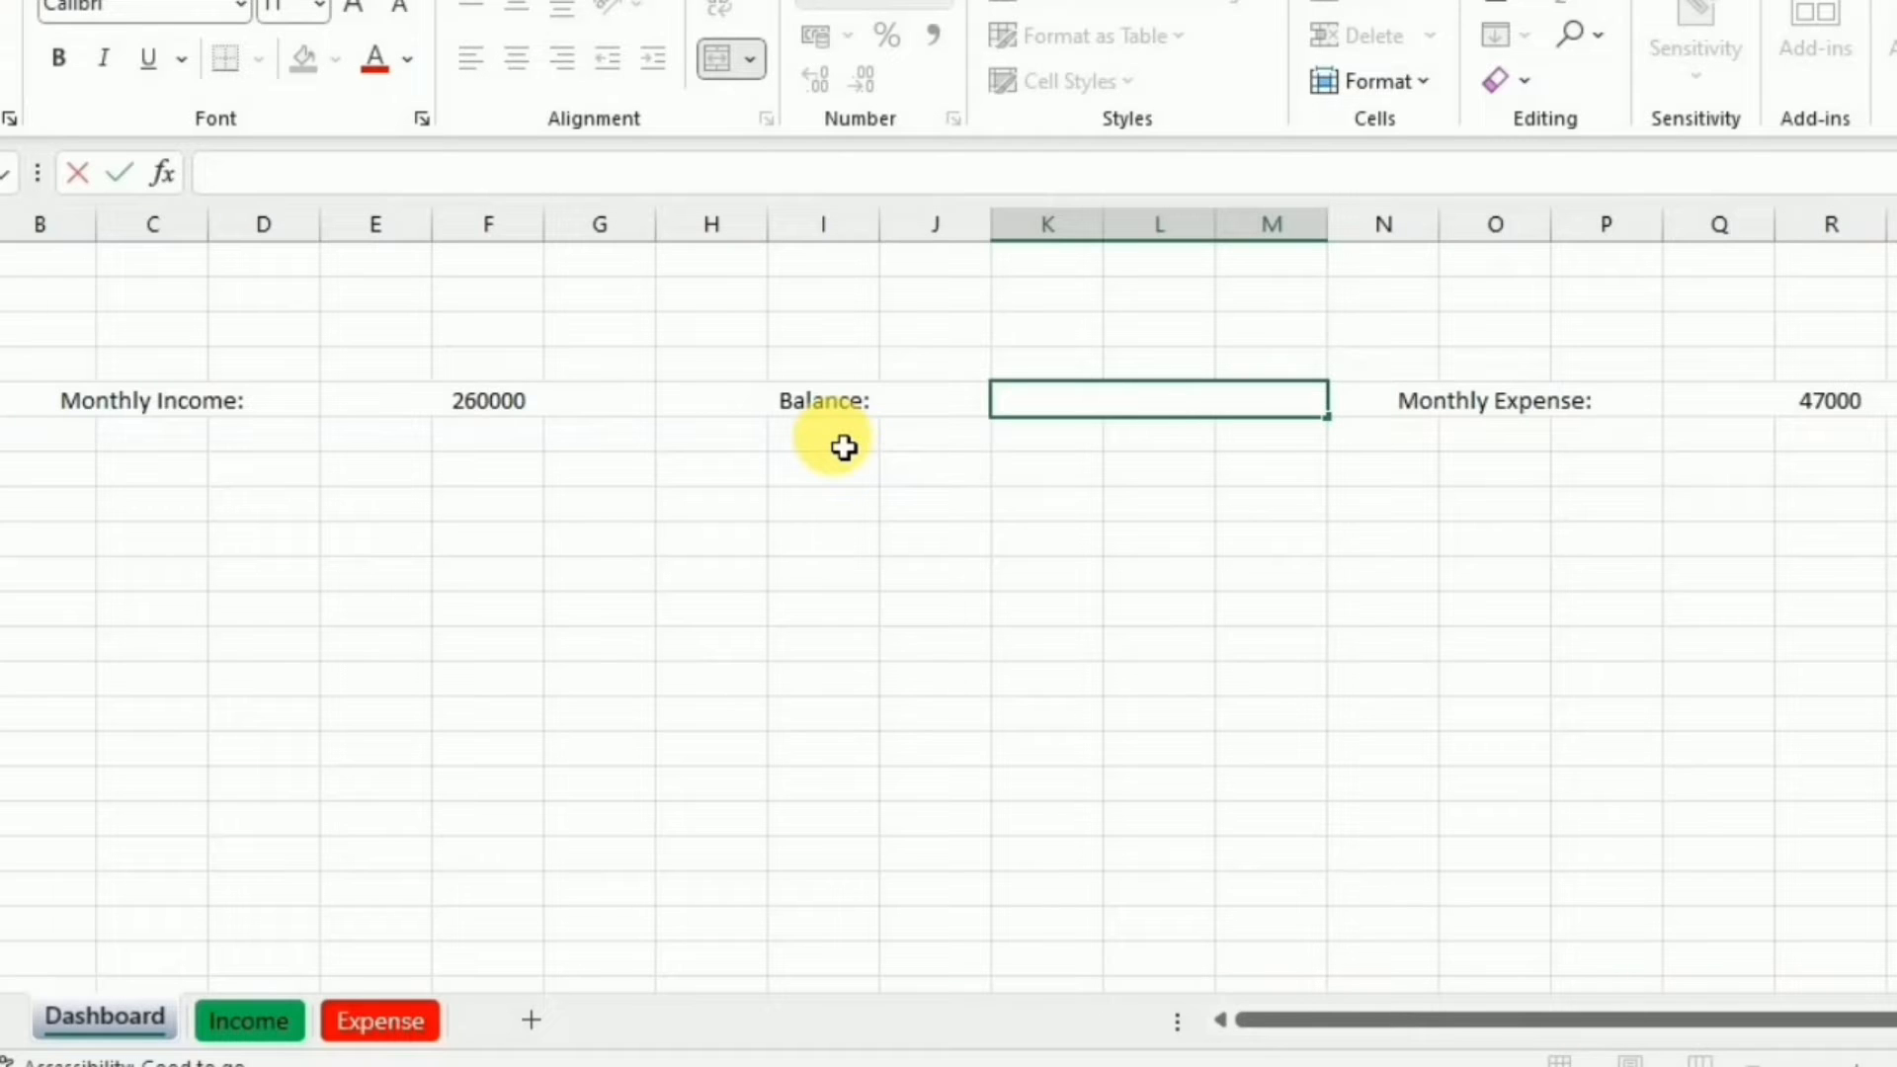
type("=")
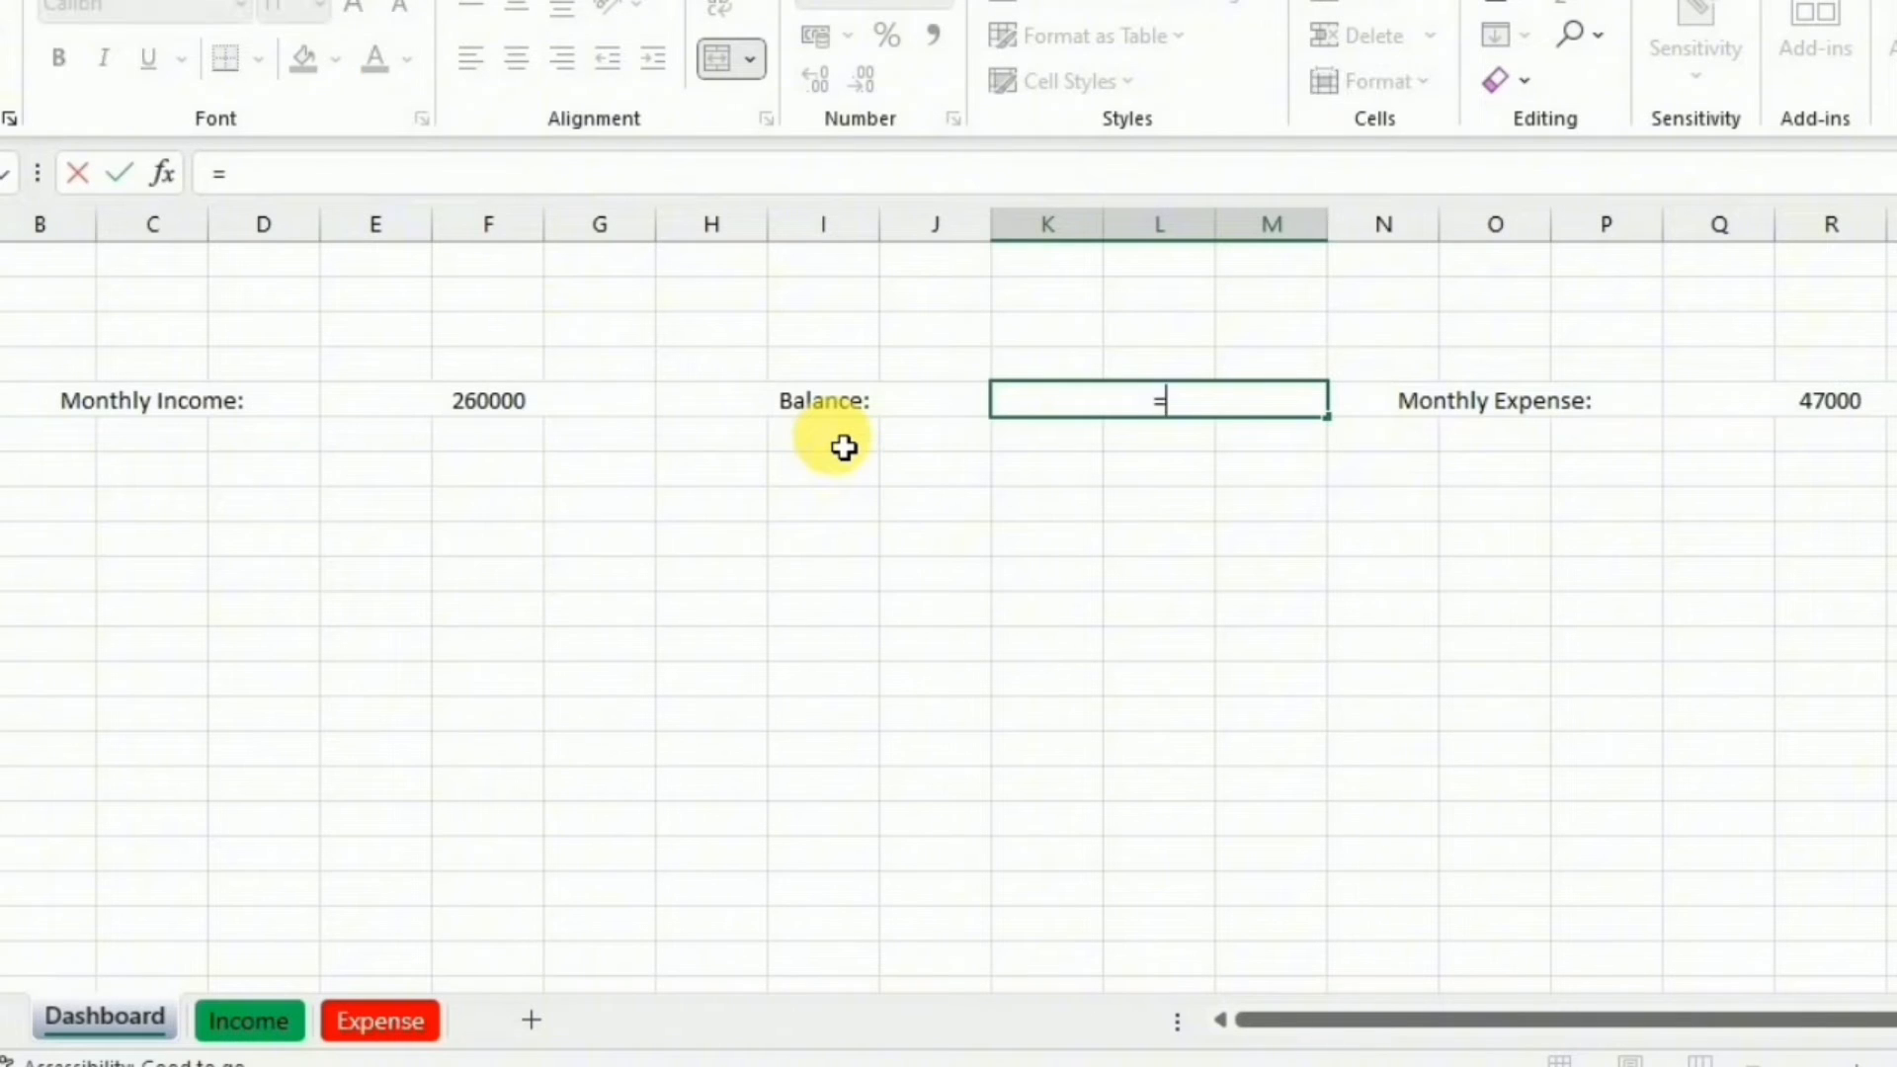
left_click(507, 416)
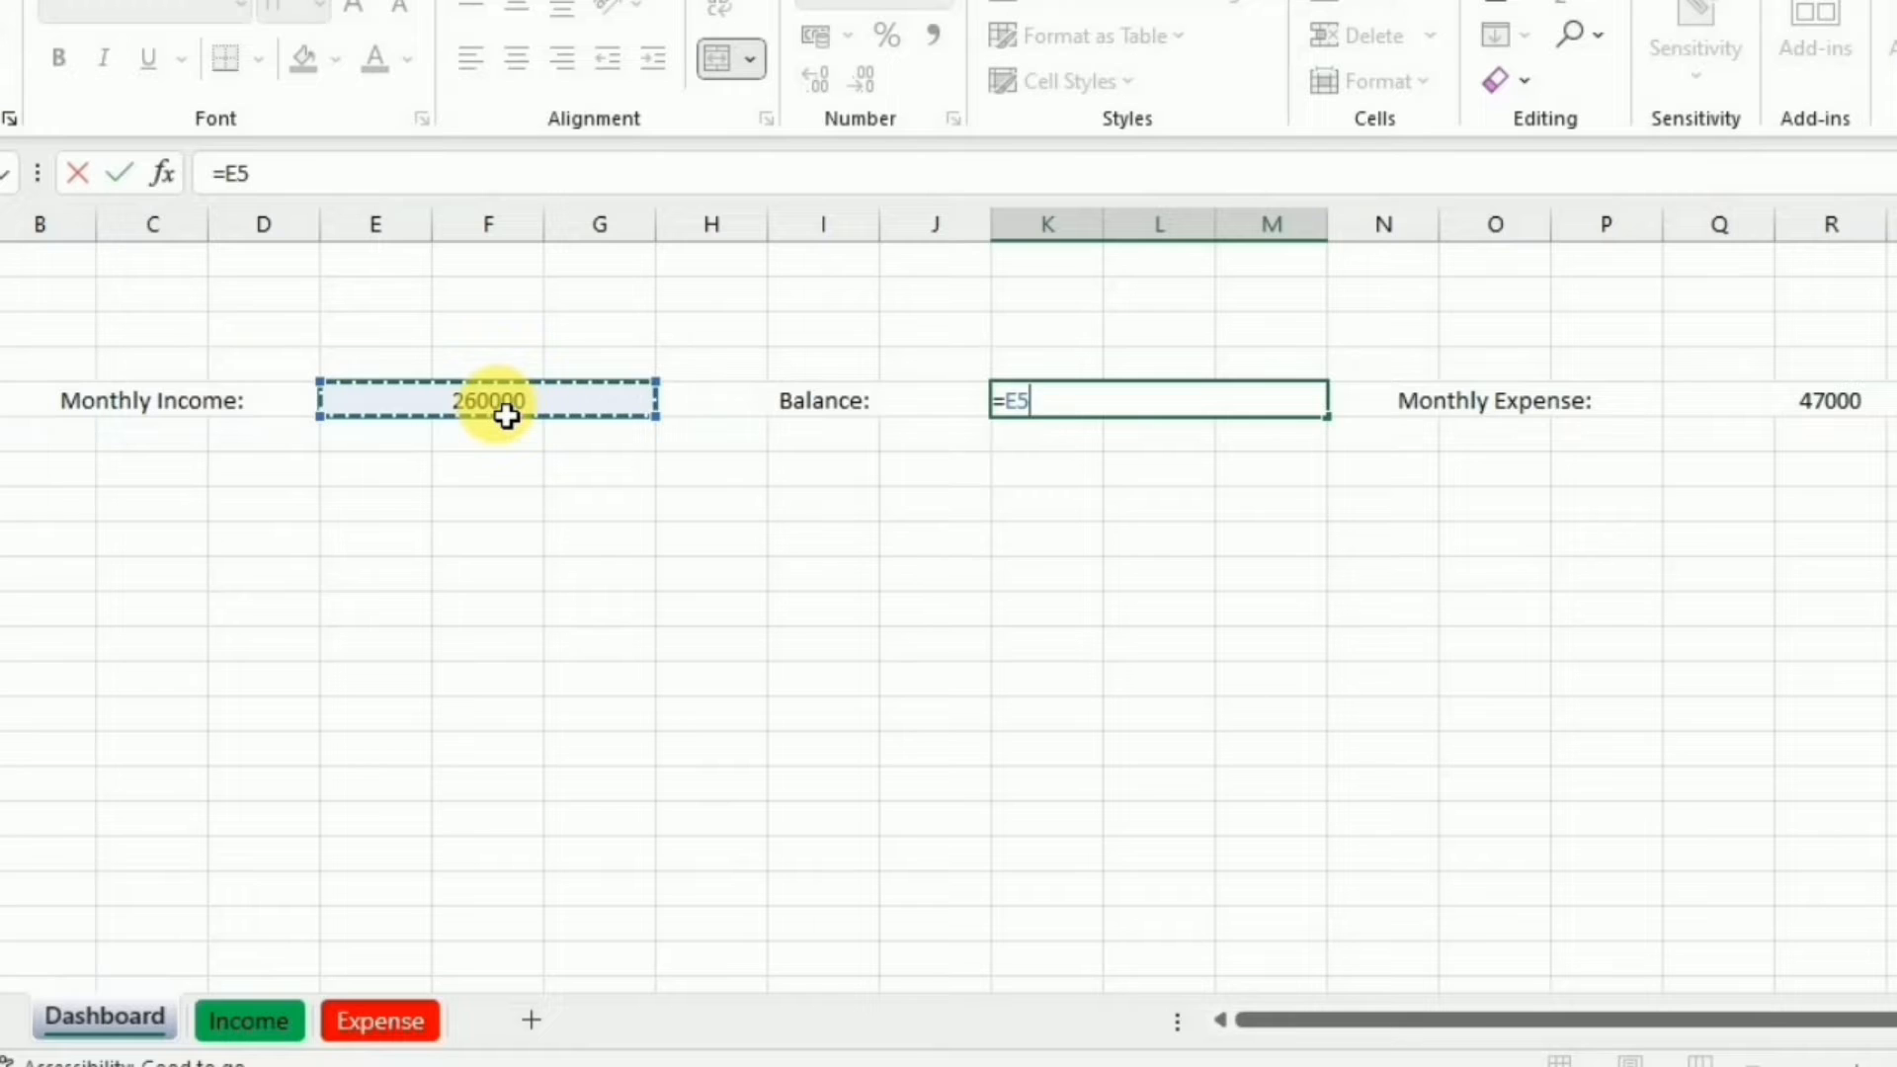
type("-")
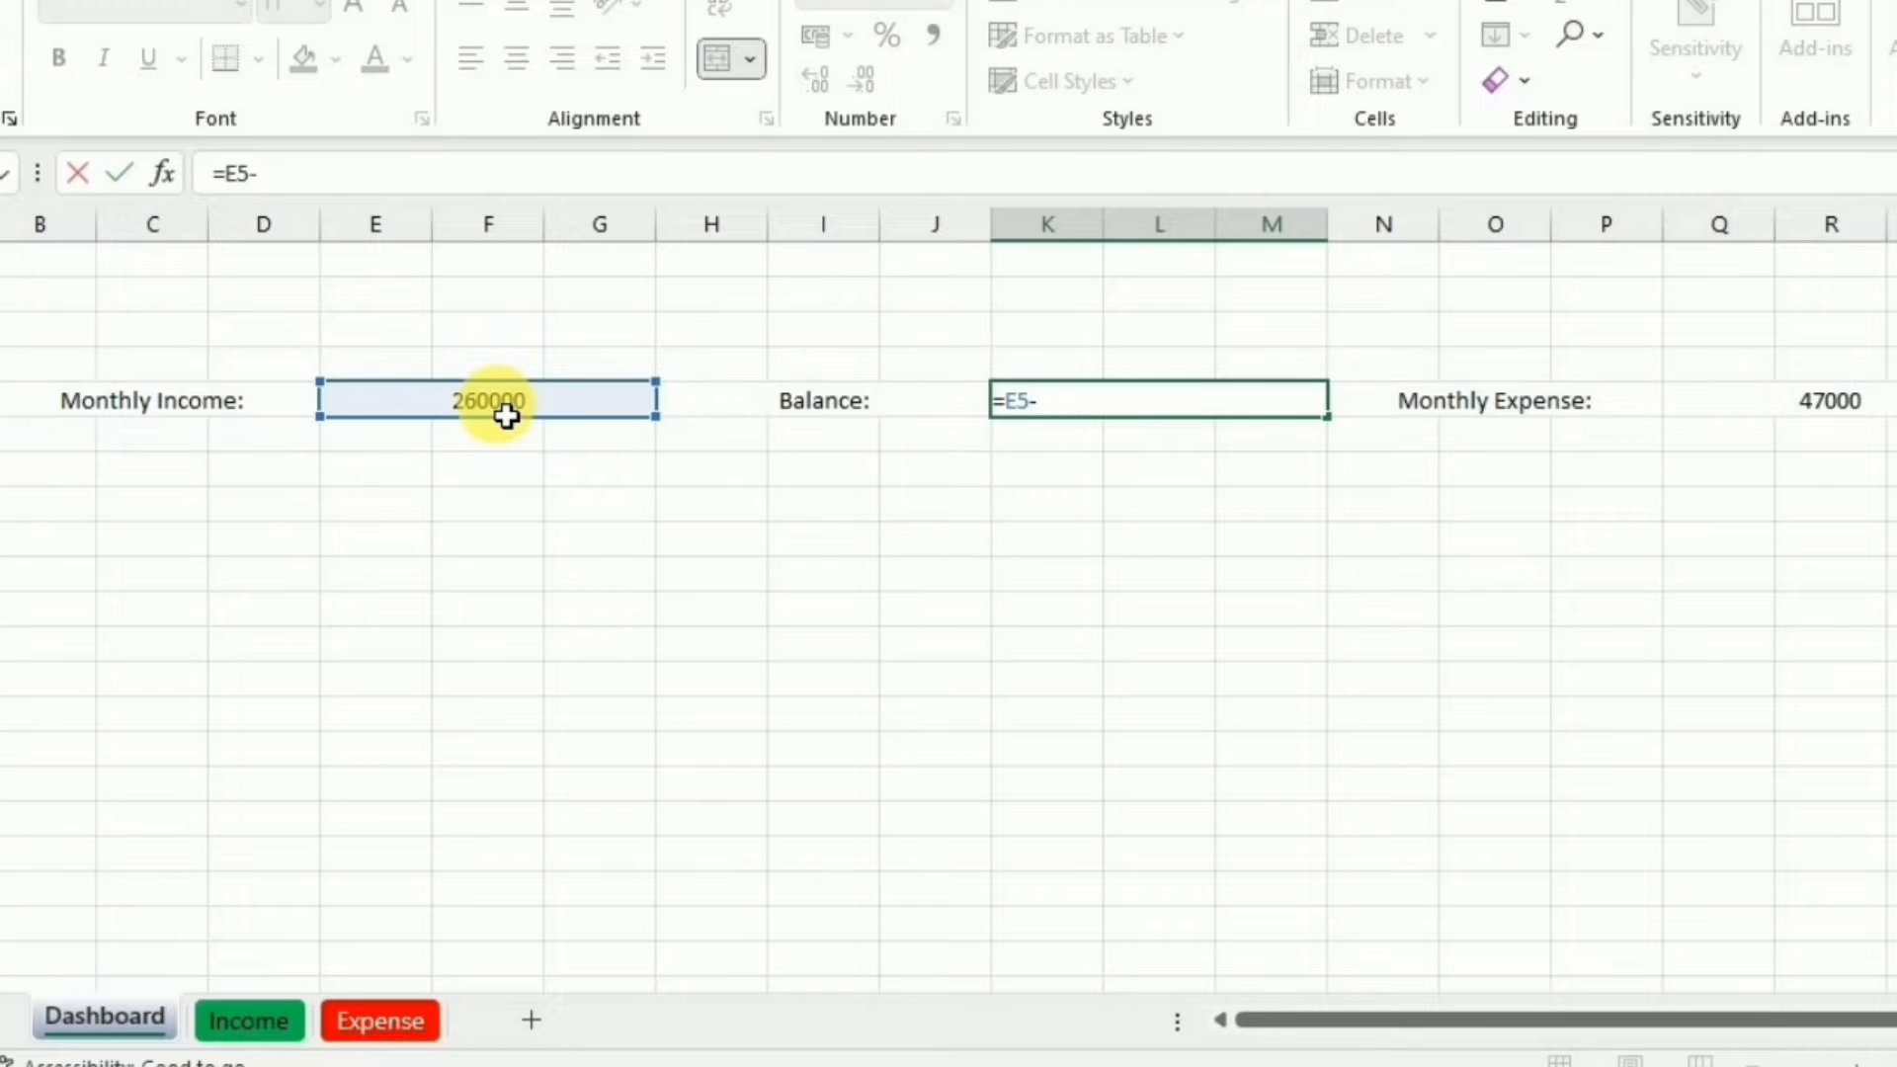
left_click(1747, 405)
key("Return")
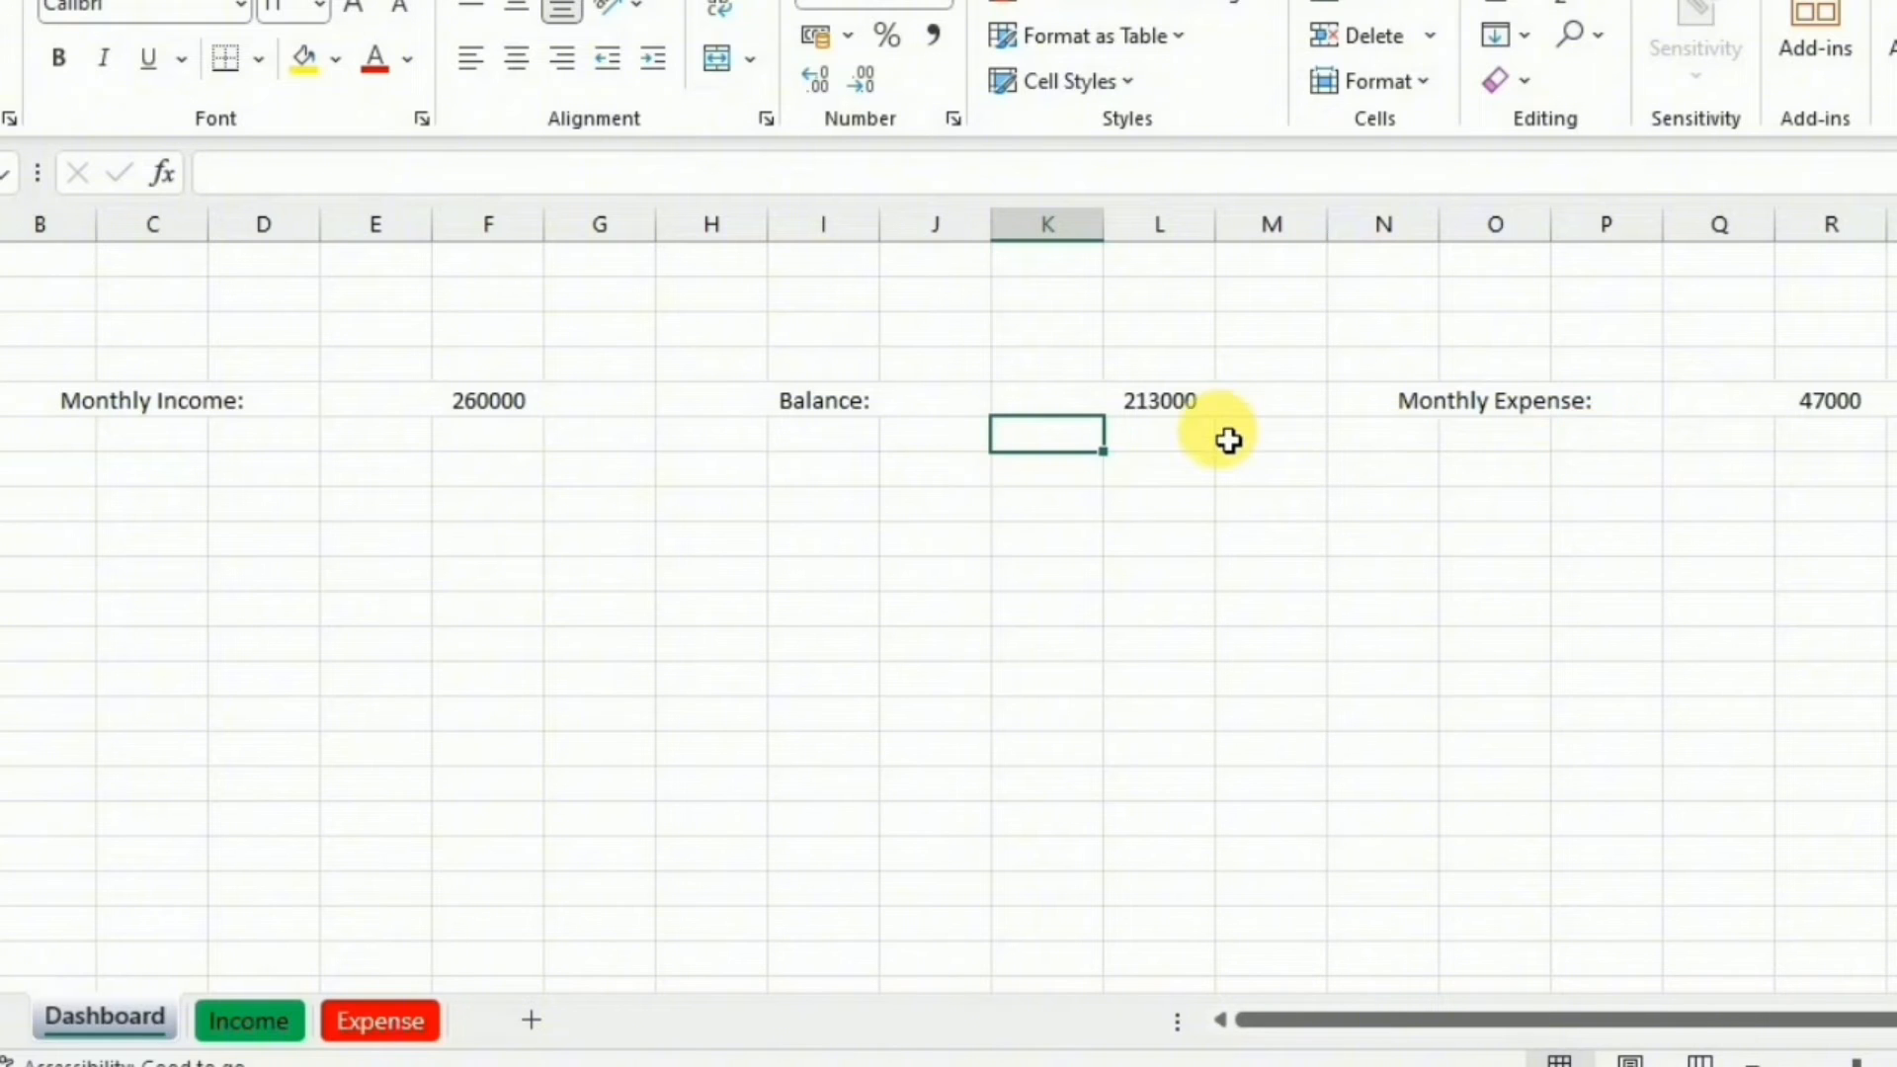
Format the income, balance and expense values in E5, K5 and Q5 as Currency with the Rs symbol and no decimal places.
left_click(491, 414)
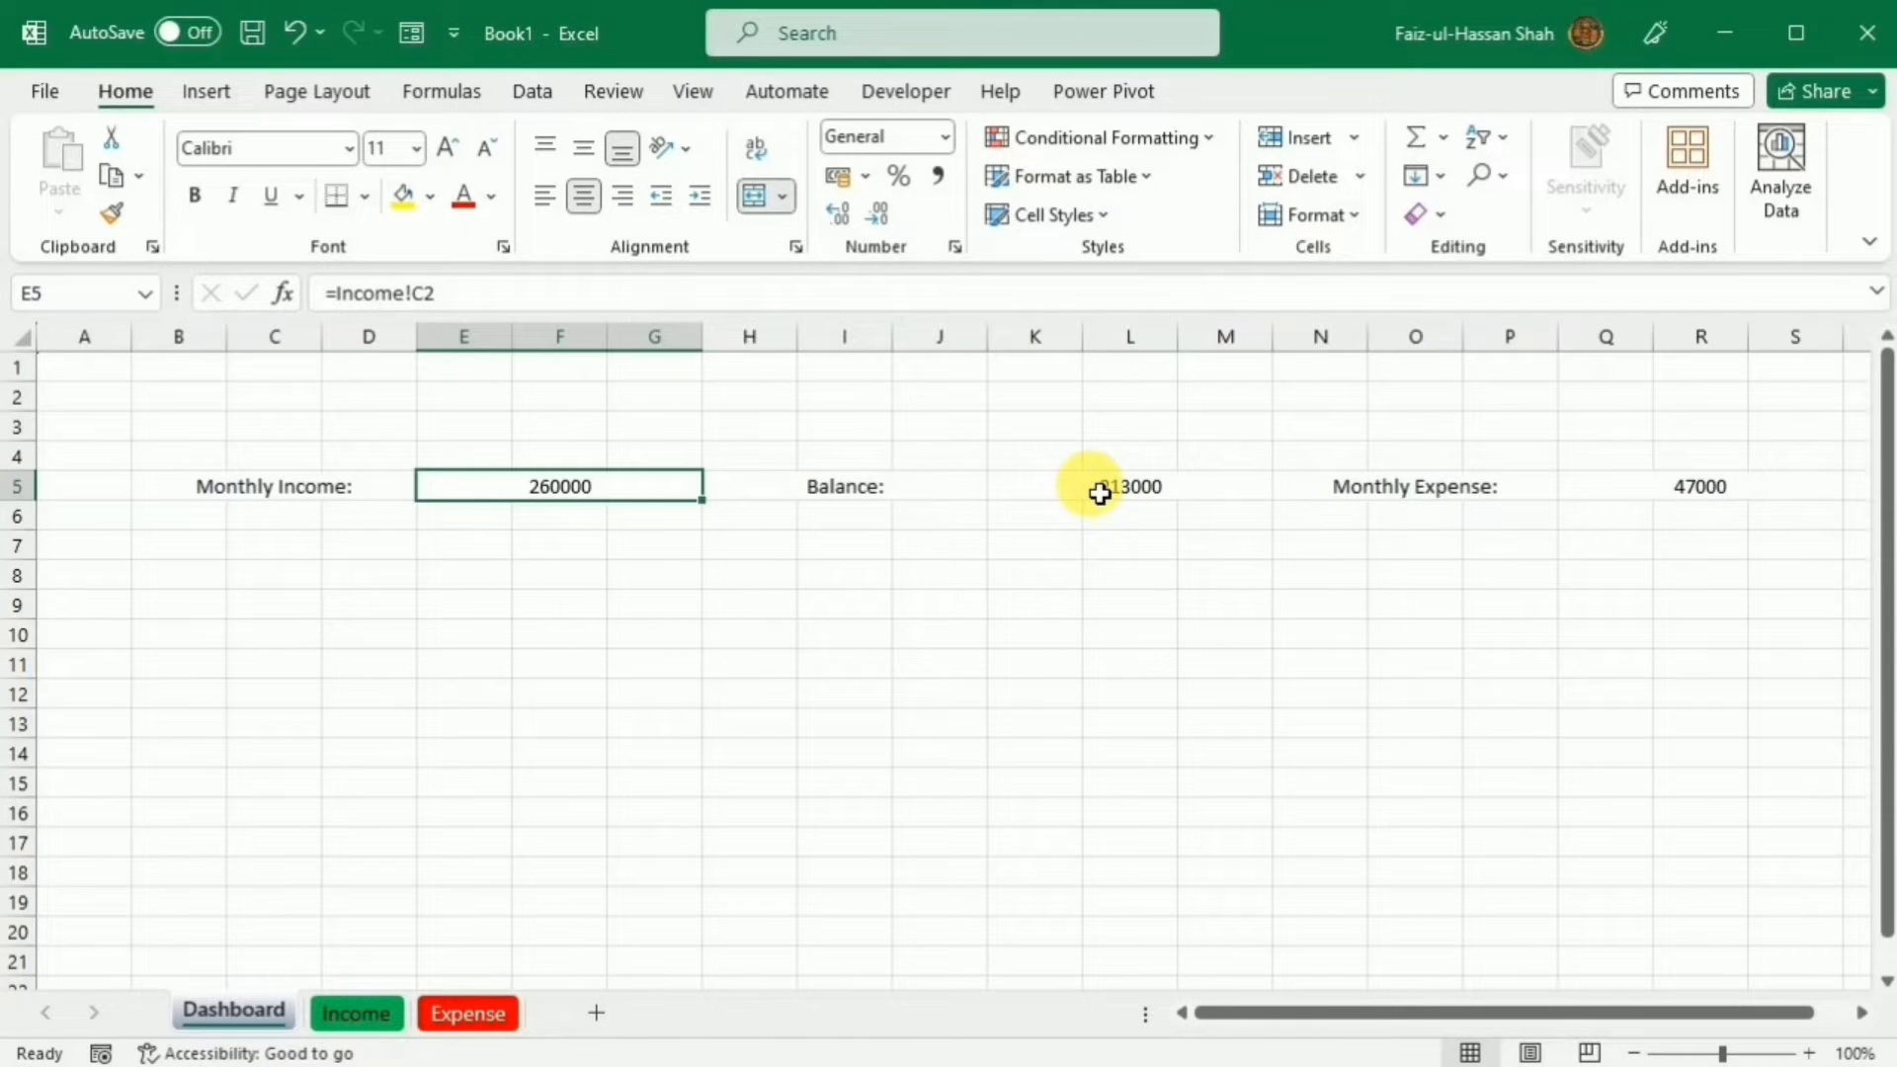
left_click(1100, 493, "ctrl")
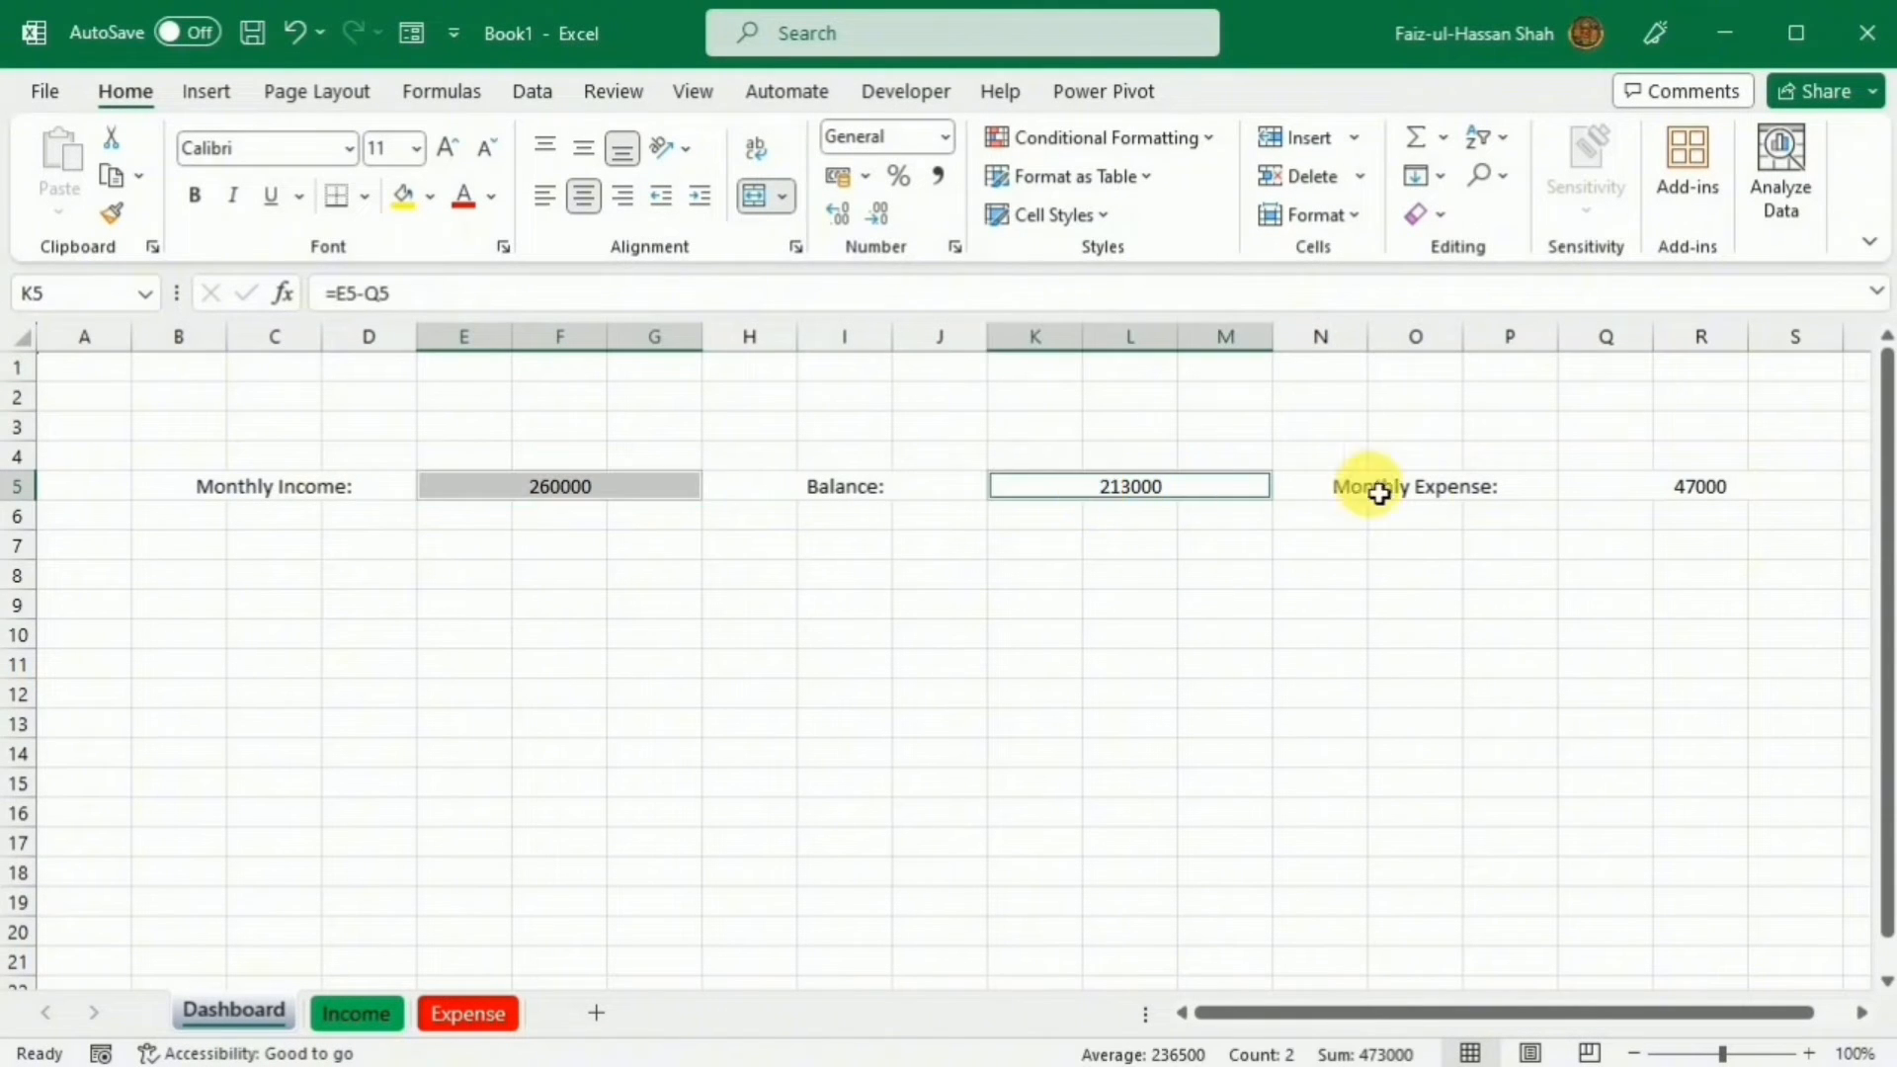
left_click(1657, 501, "ctrl")
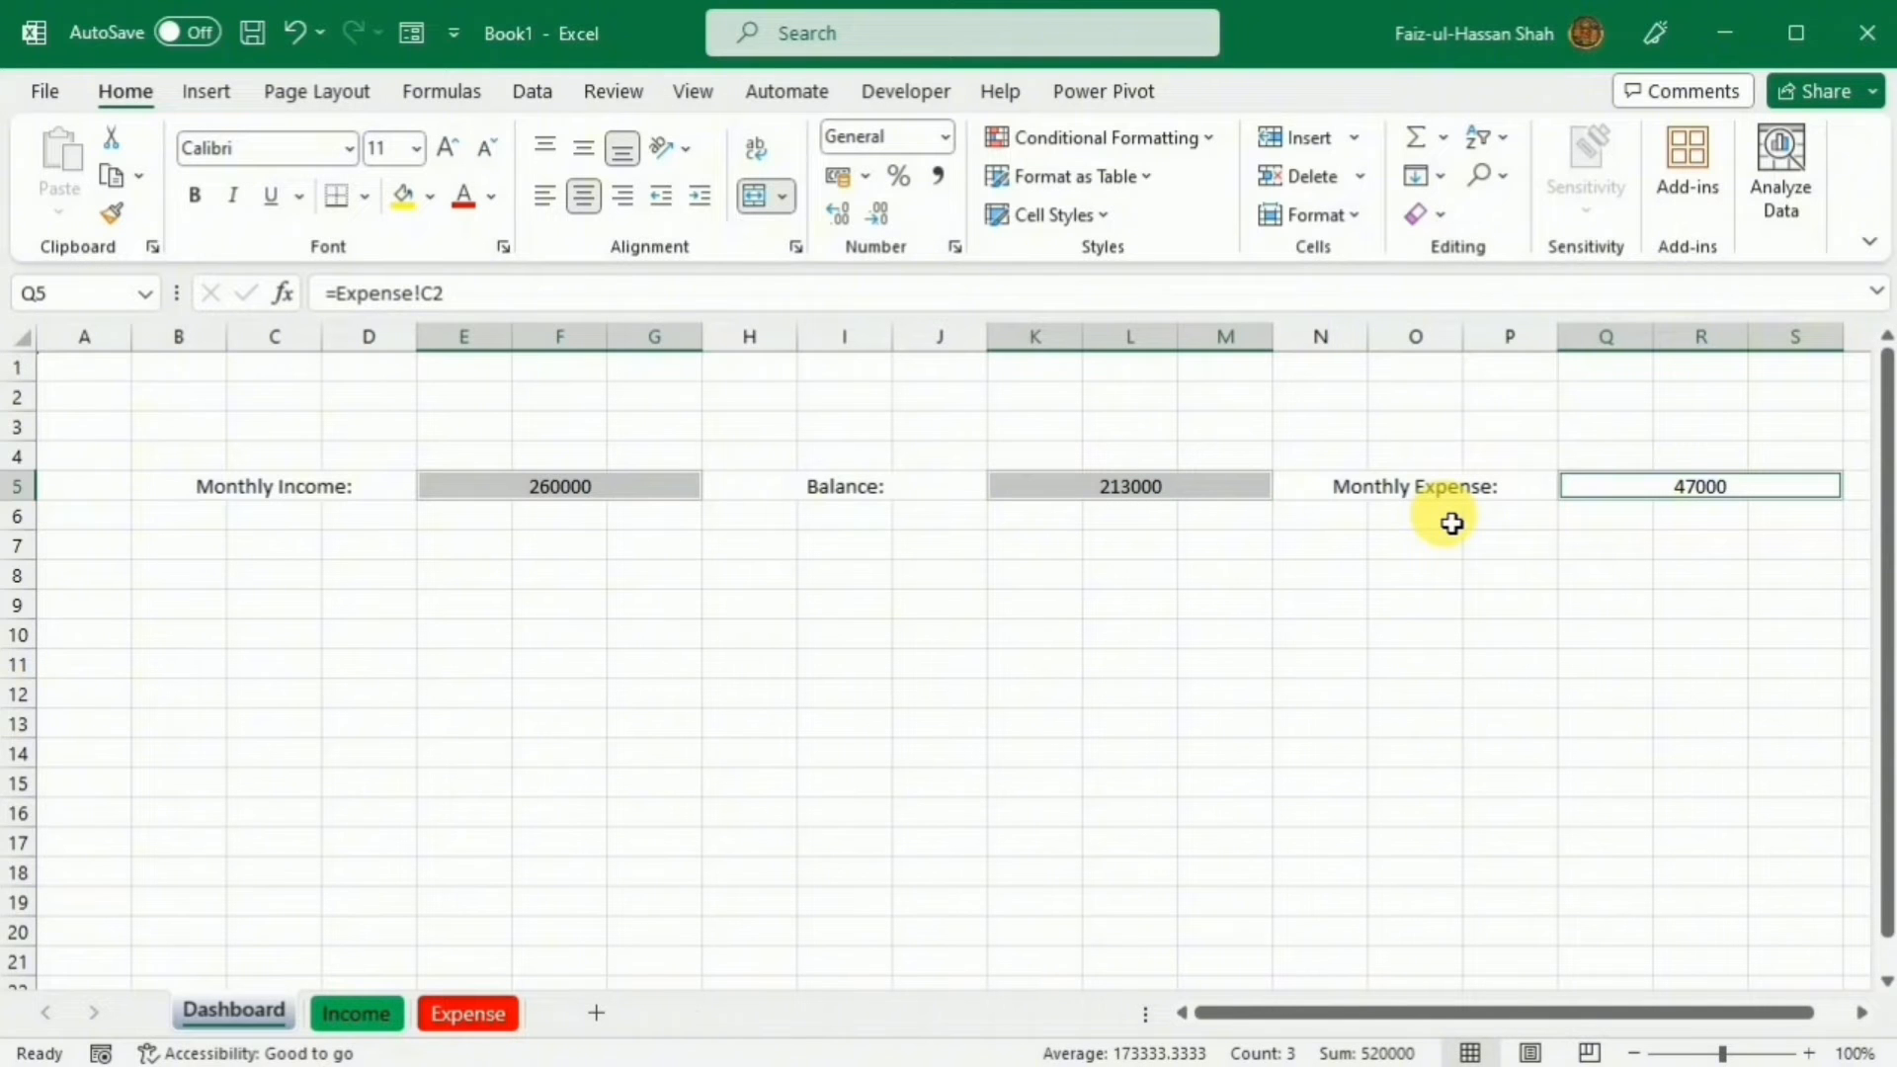
key("ctrl+1")
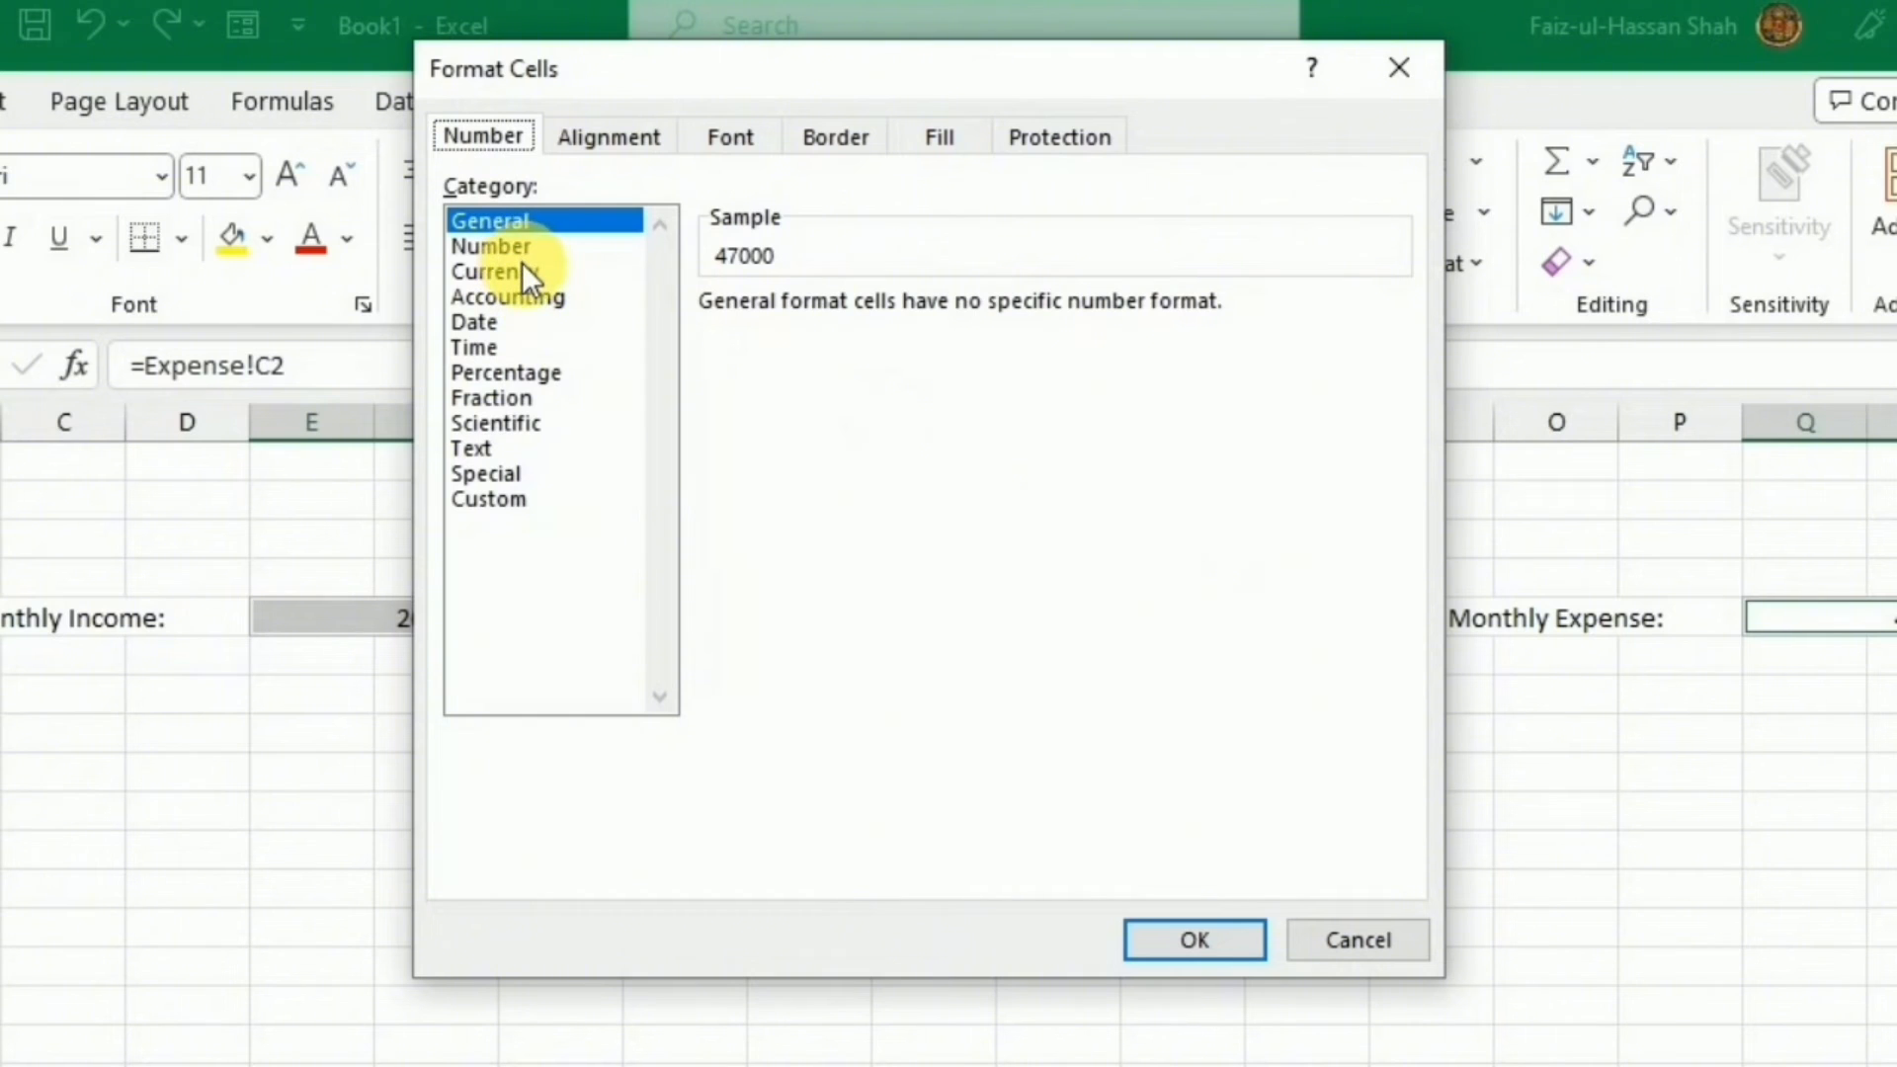
left_click(516, 252)
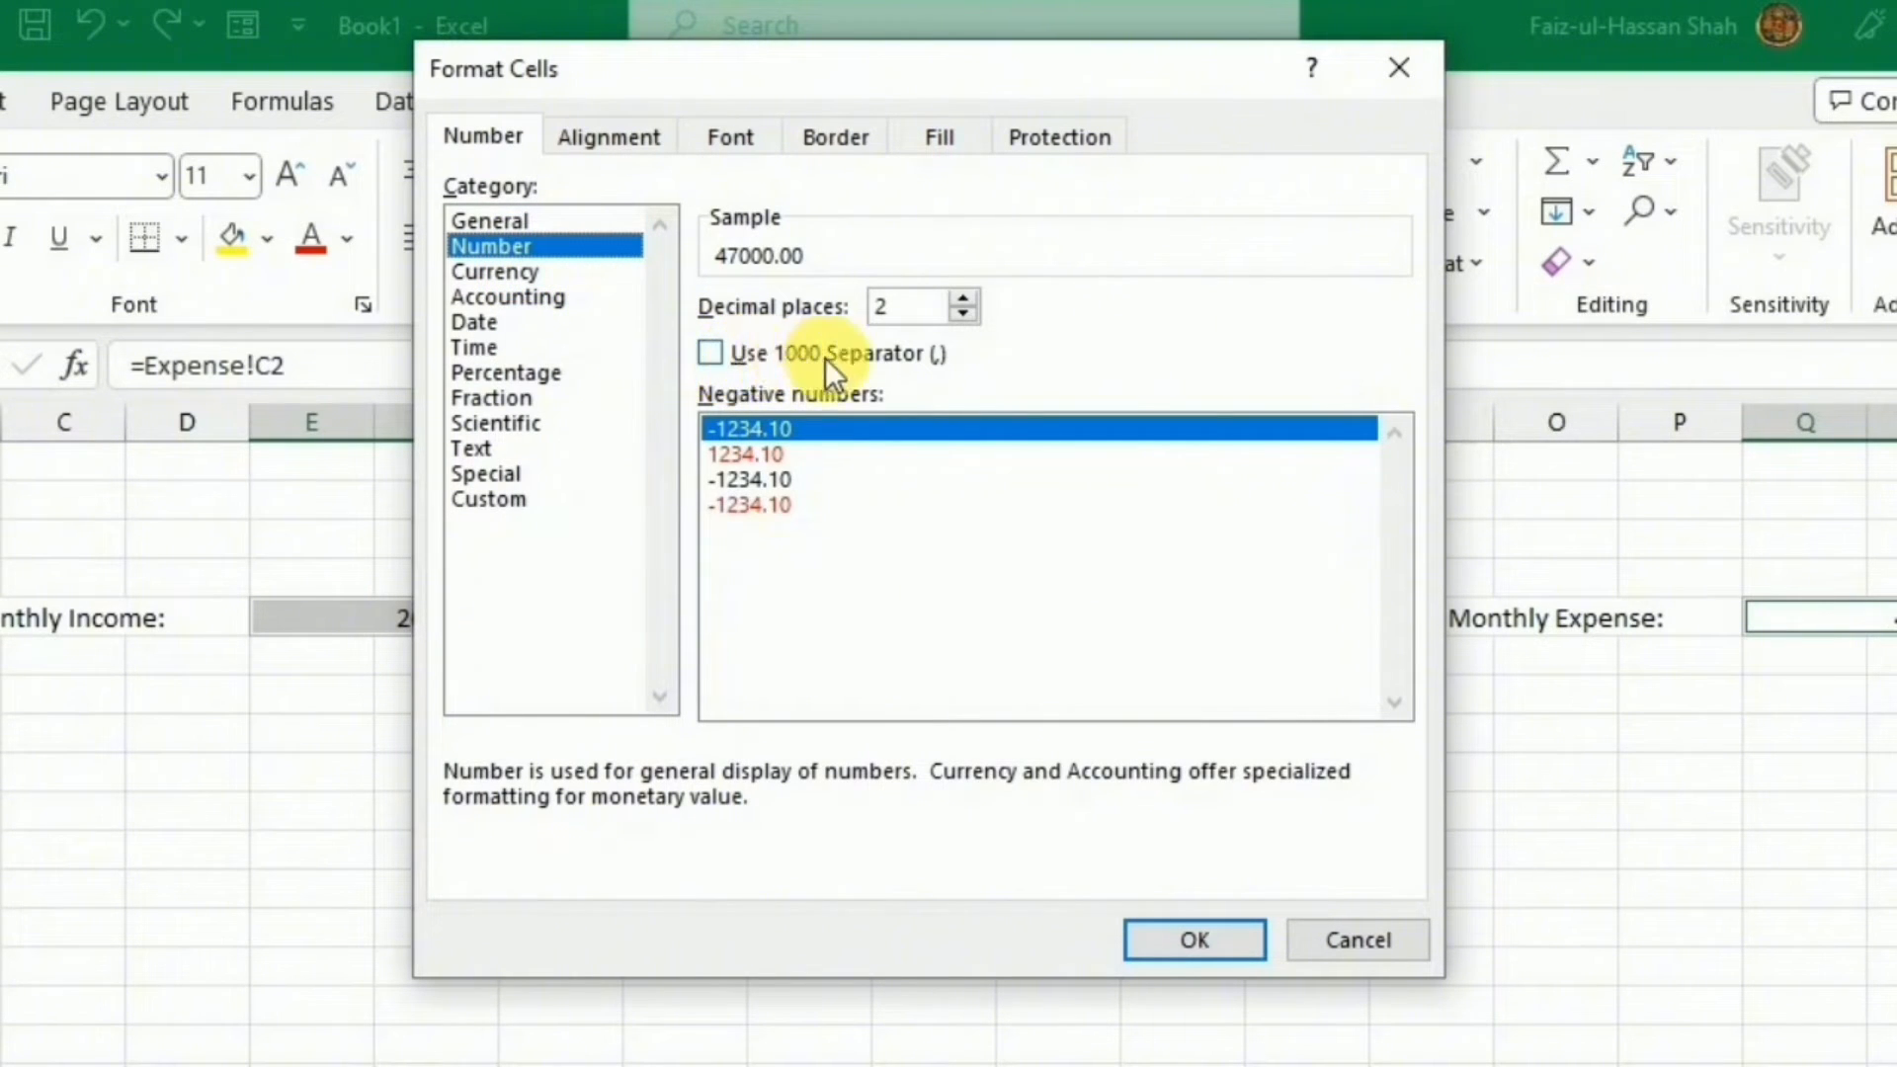
left_click(716, 357)
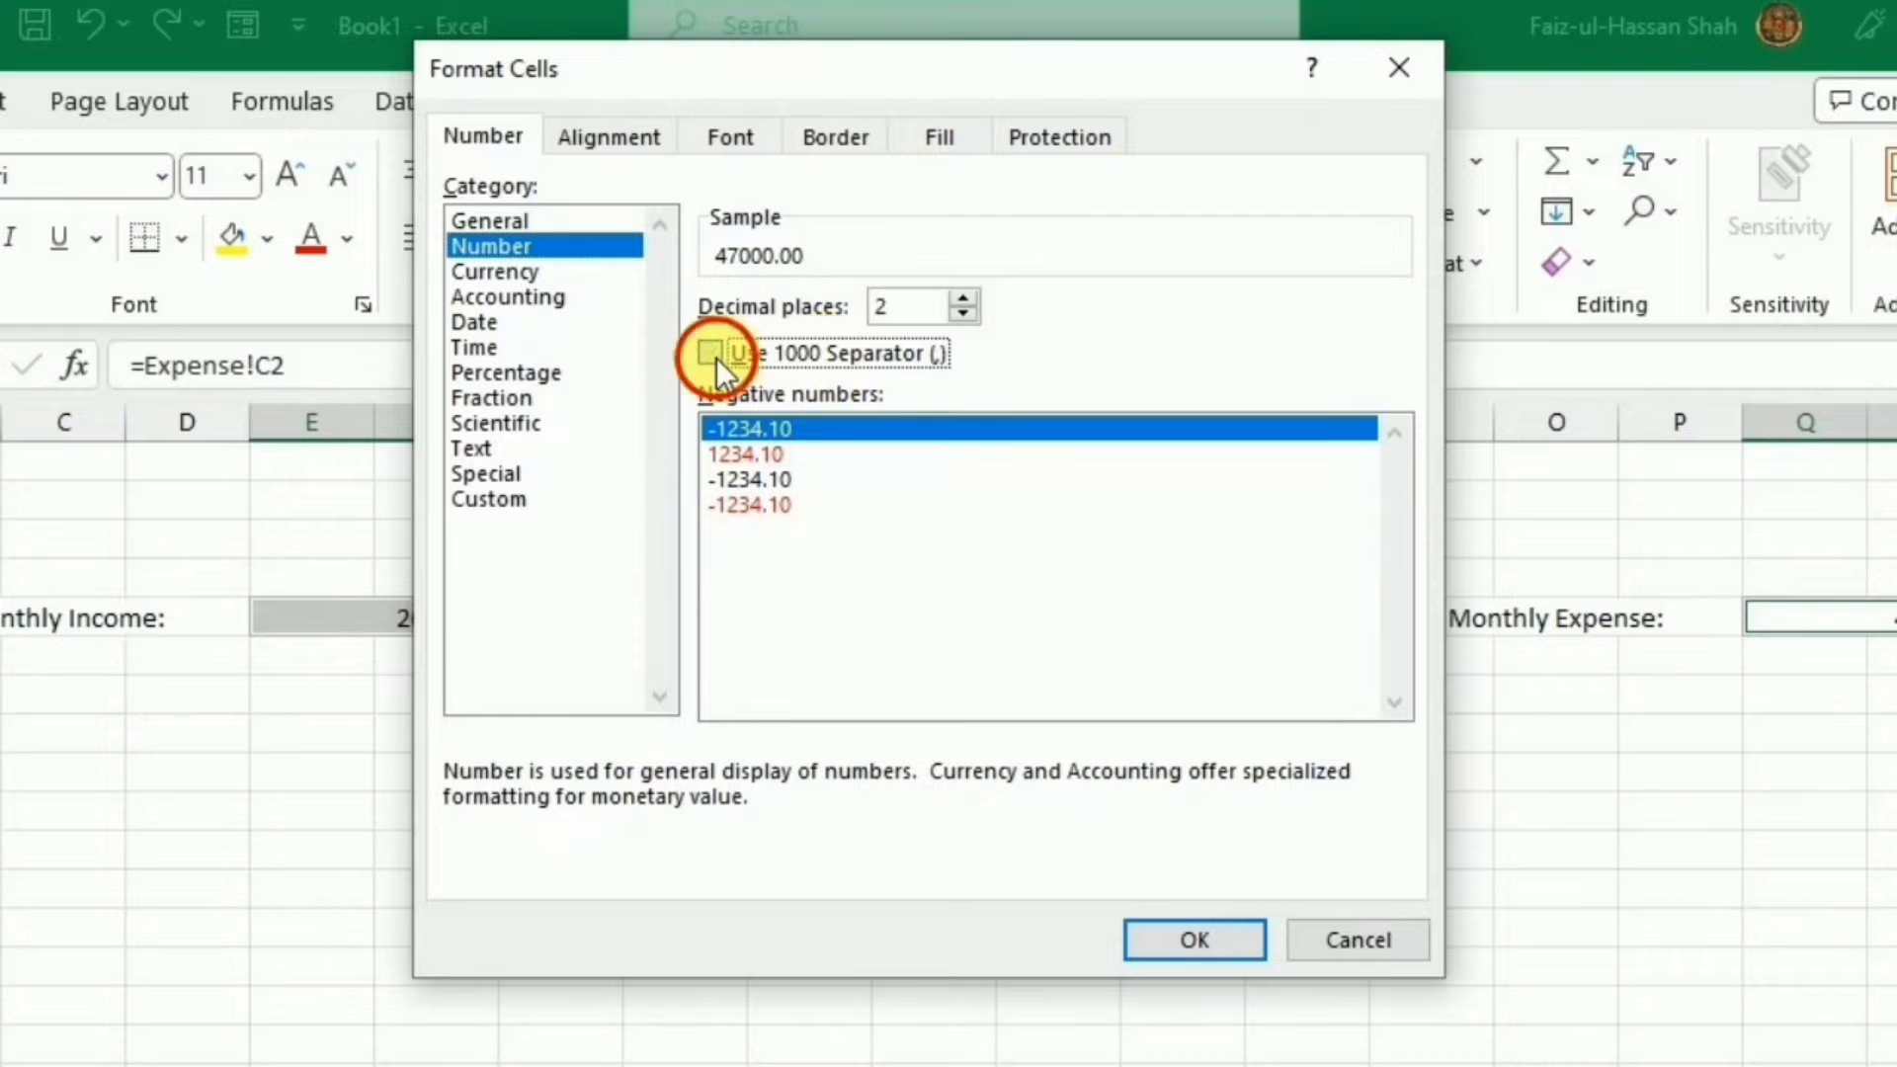
left_click(518, 273)
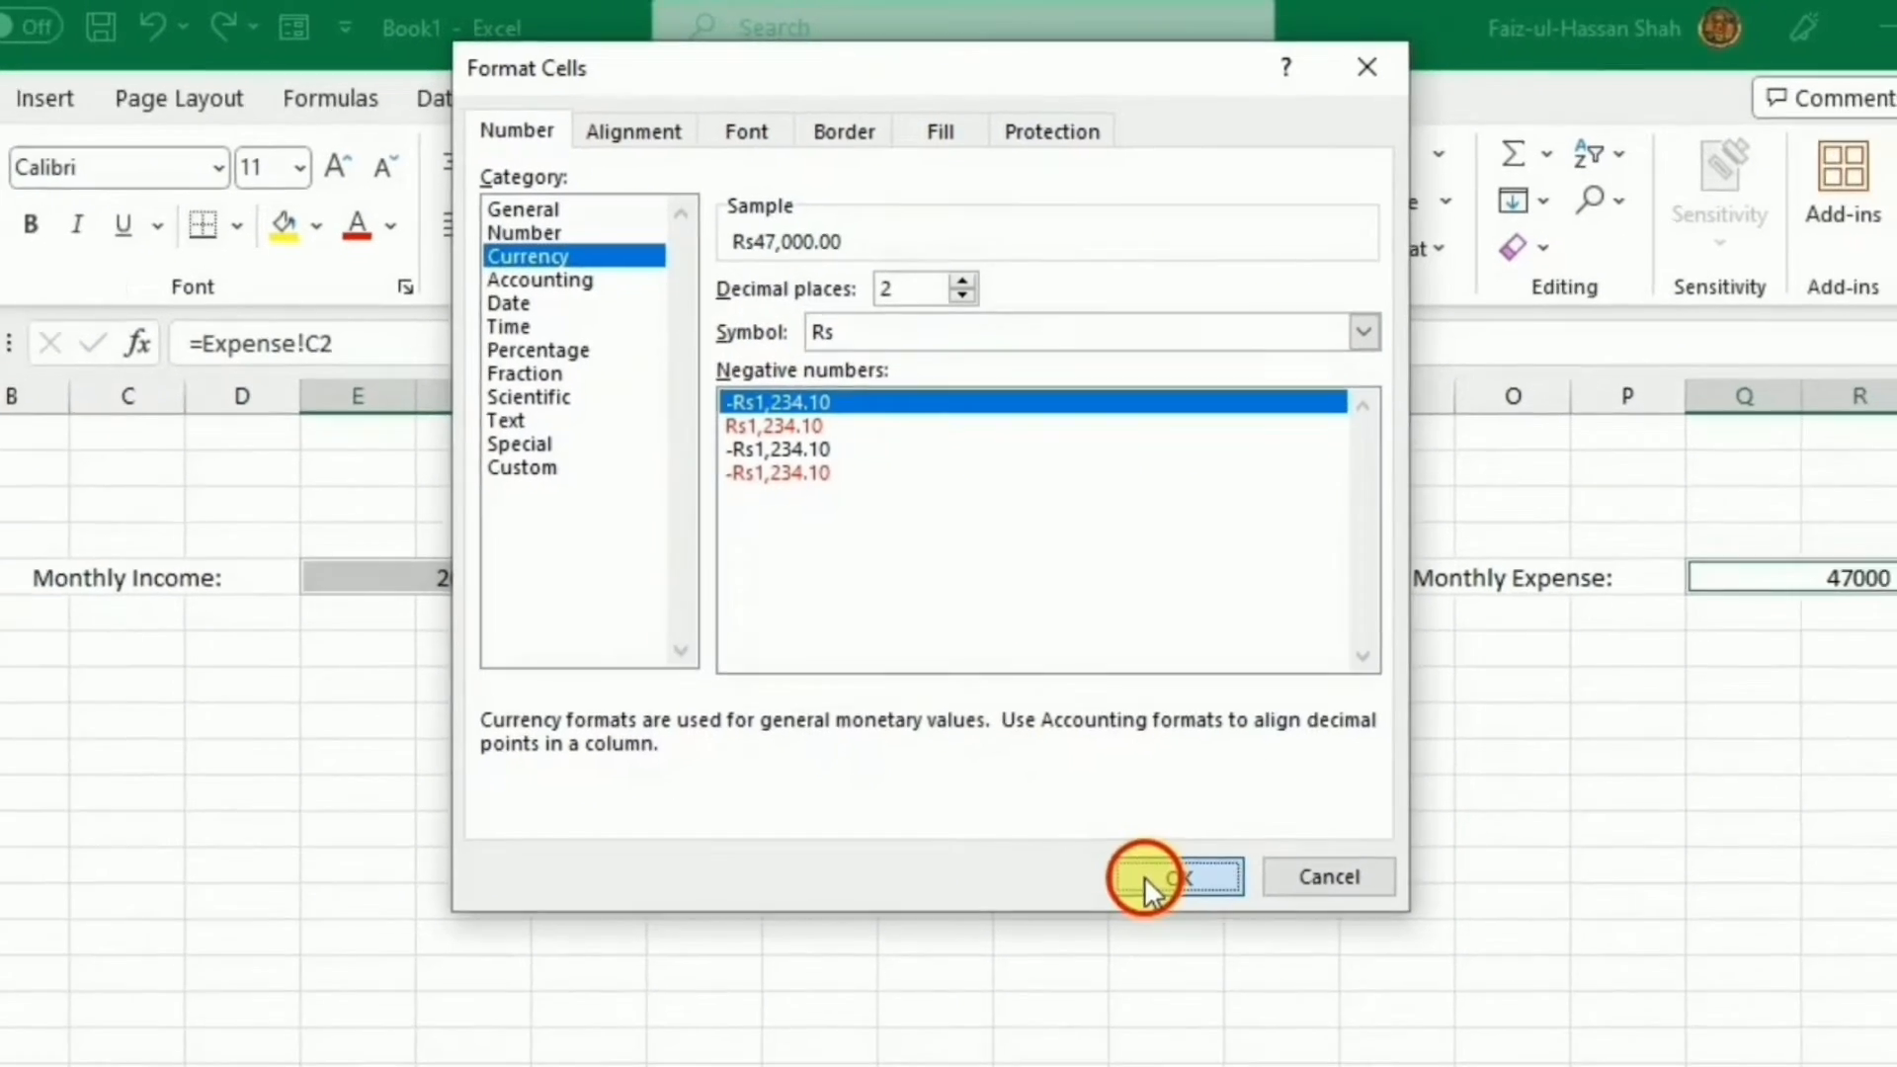
left_click(1166, 940)
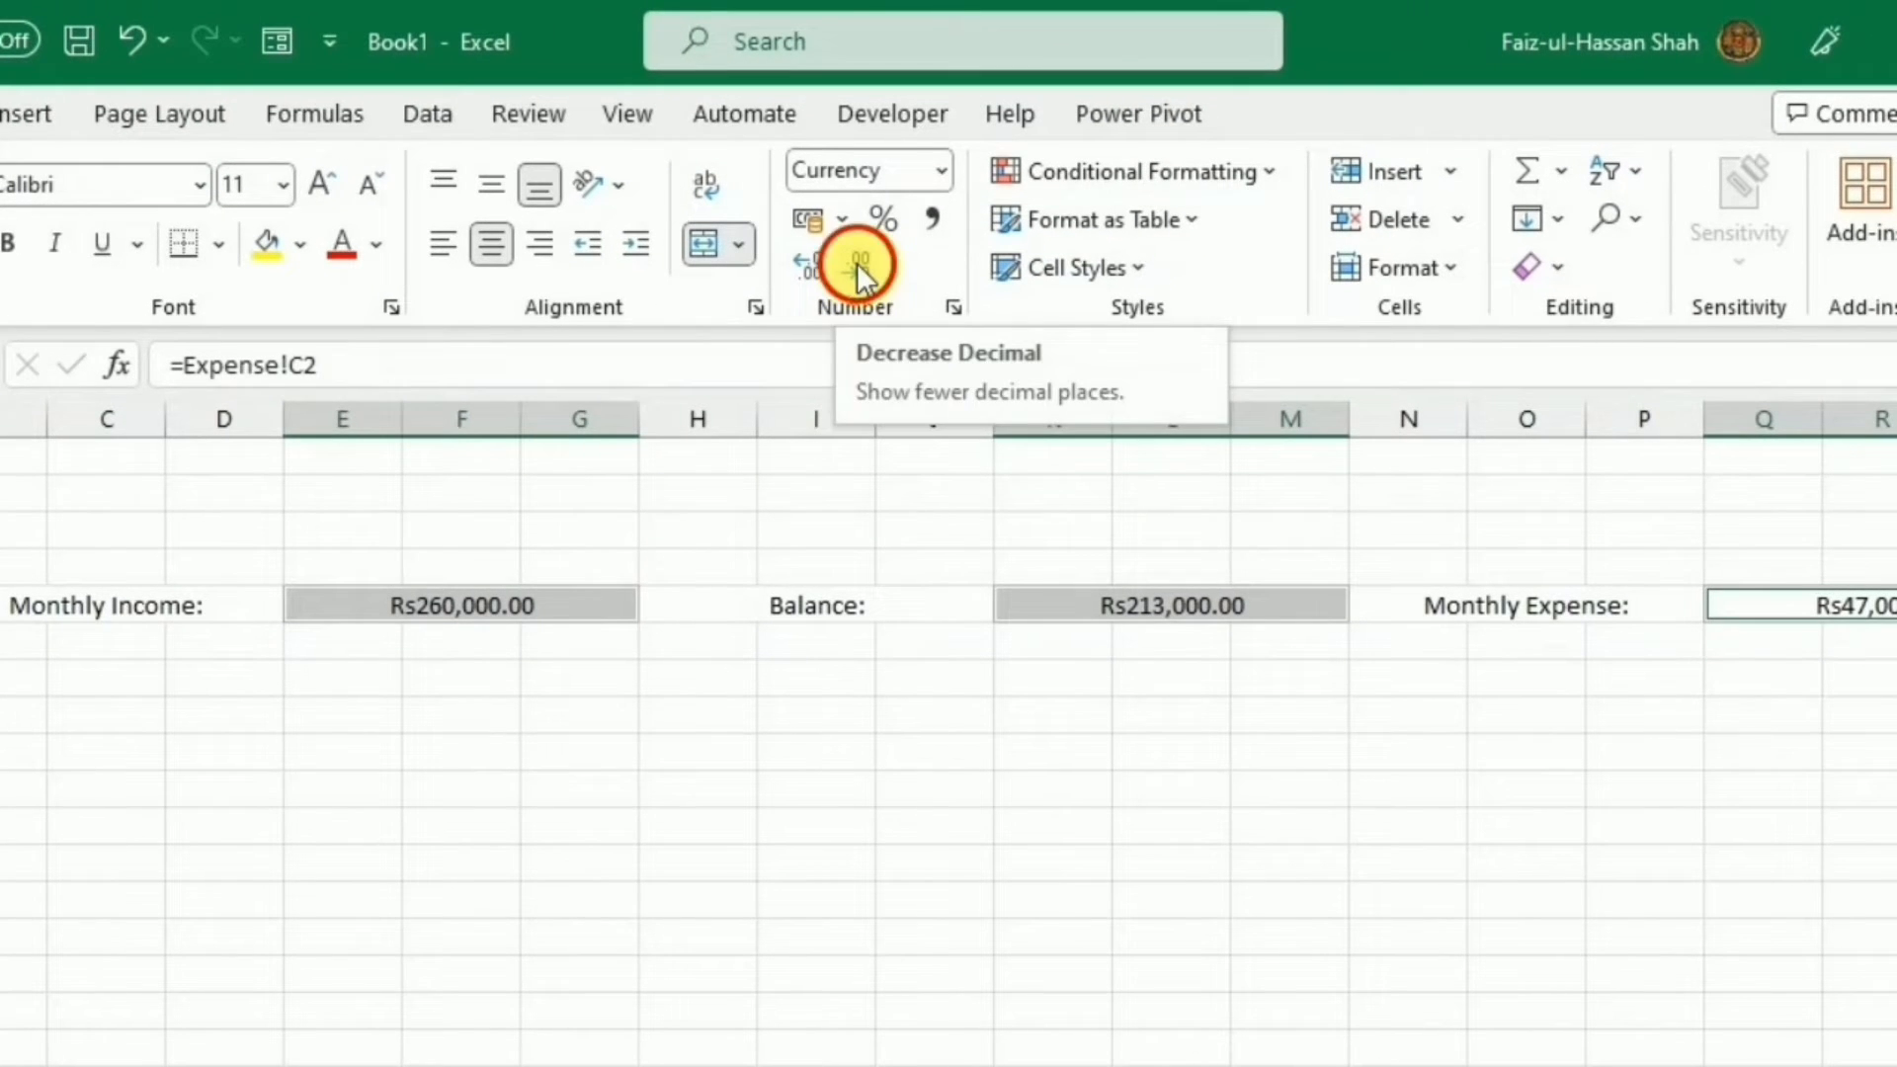
left_click(856, 263)
left_click(856, 263)
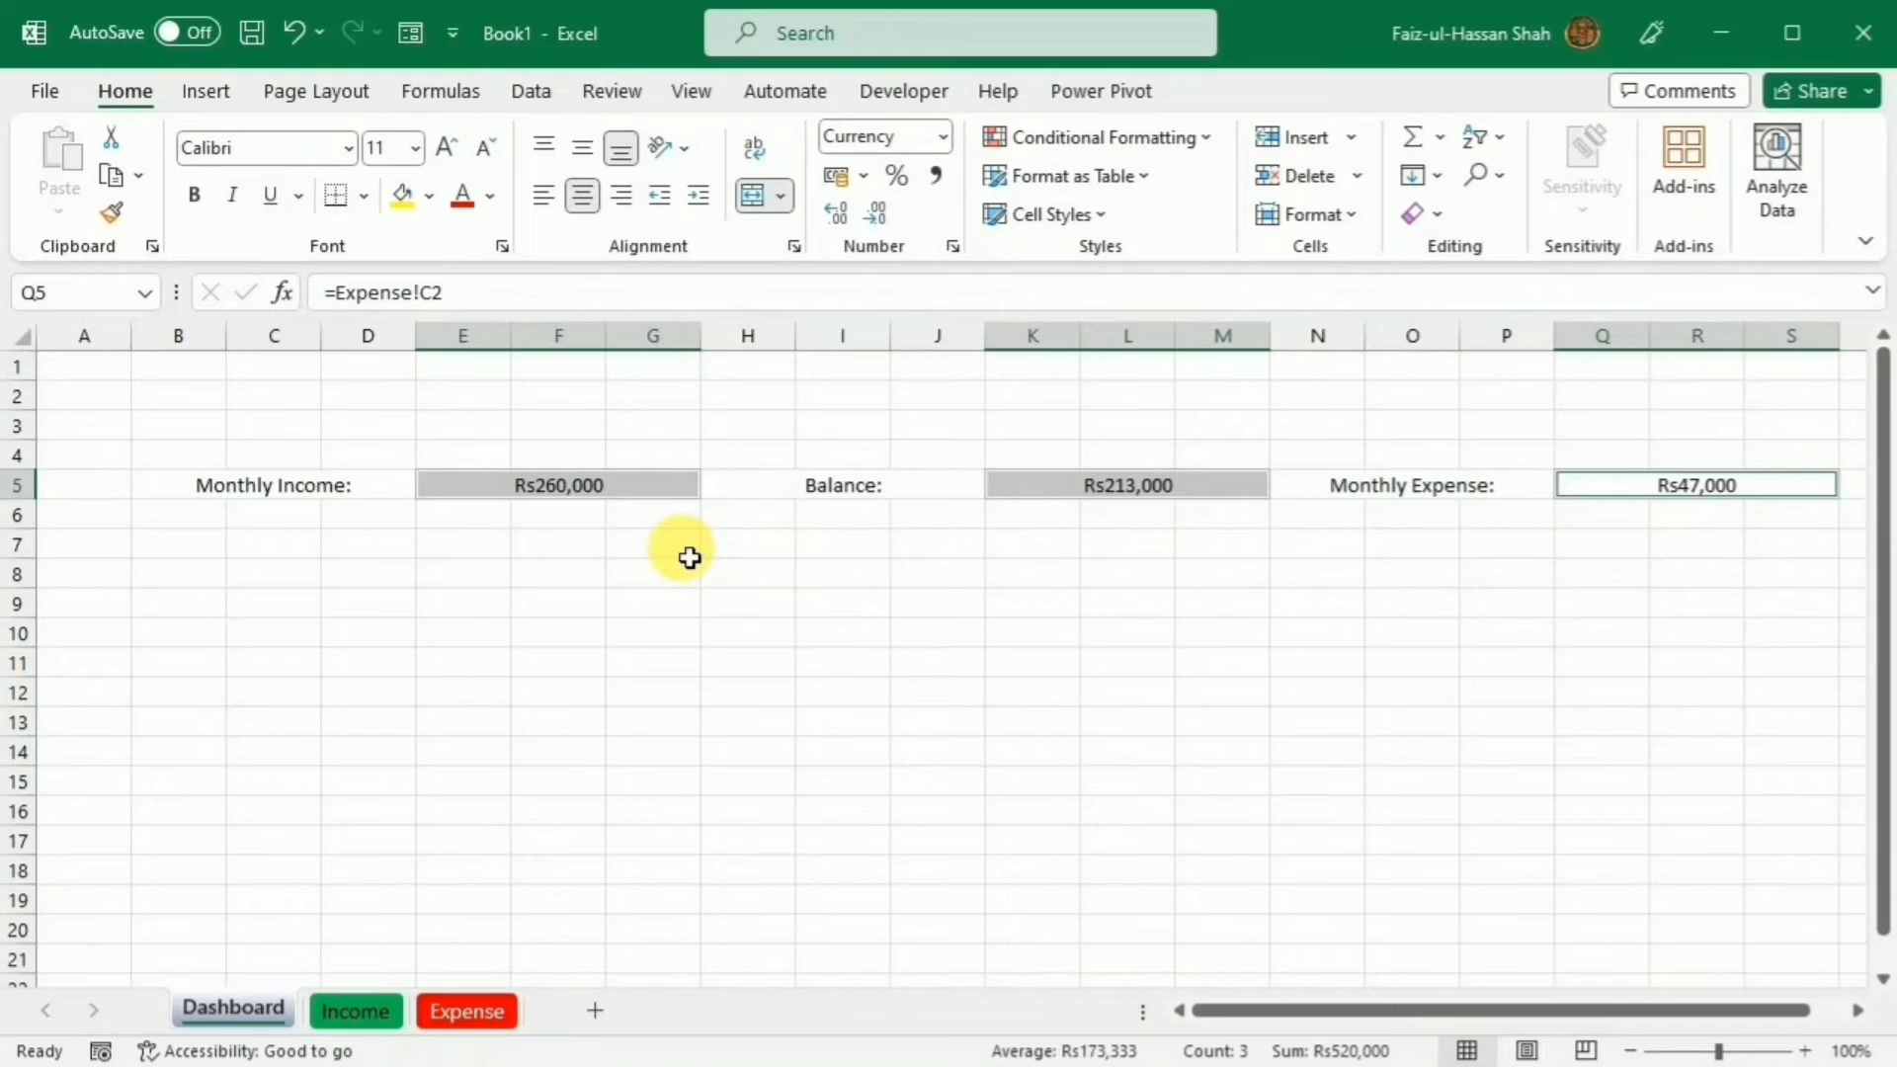
Increase the height of row 5 to about 30.75 and fill B5:S5 with a light blue theme color.
left_click_drag(38, 500, 37, 542)
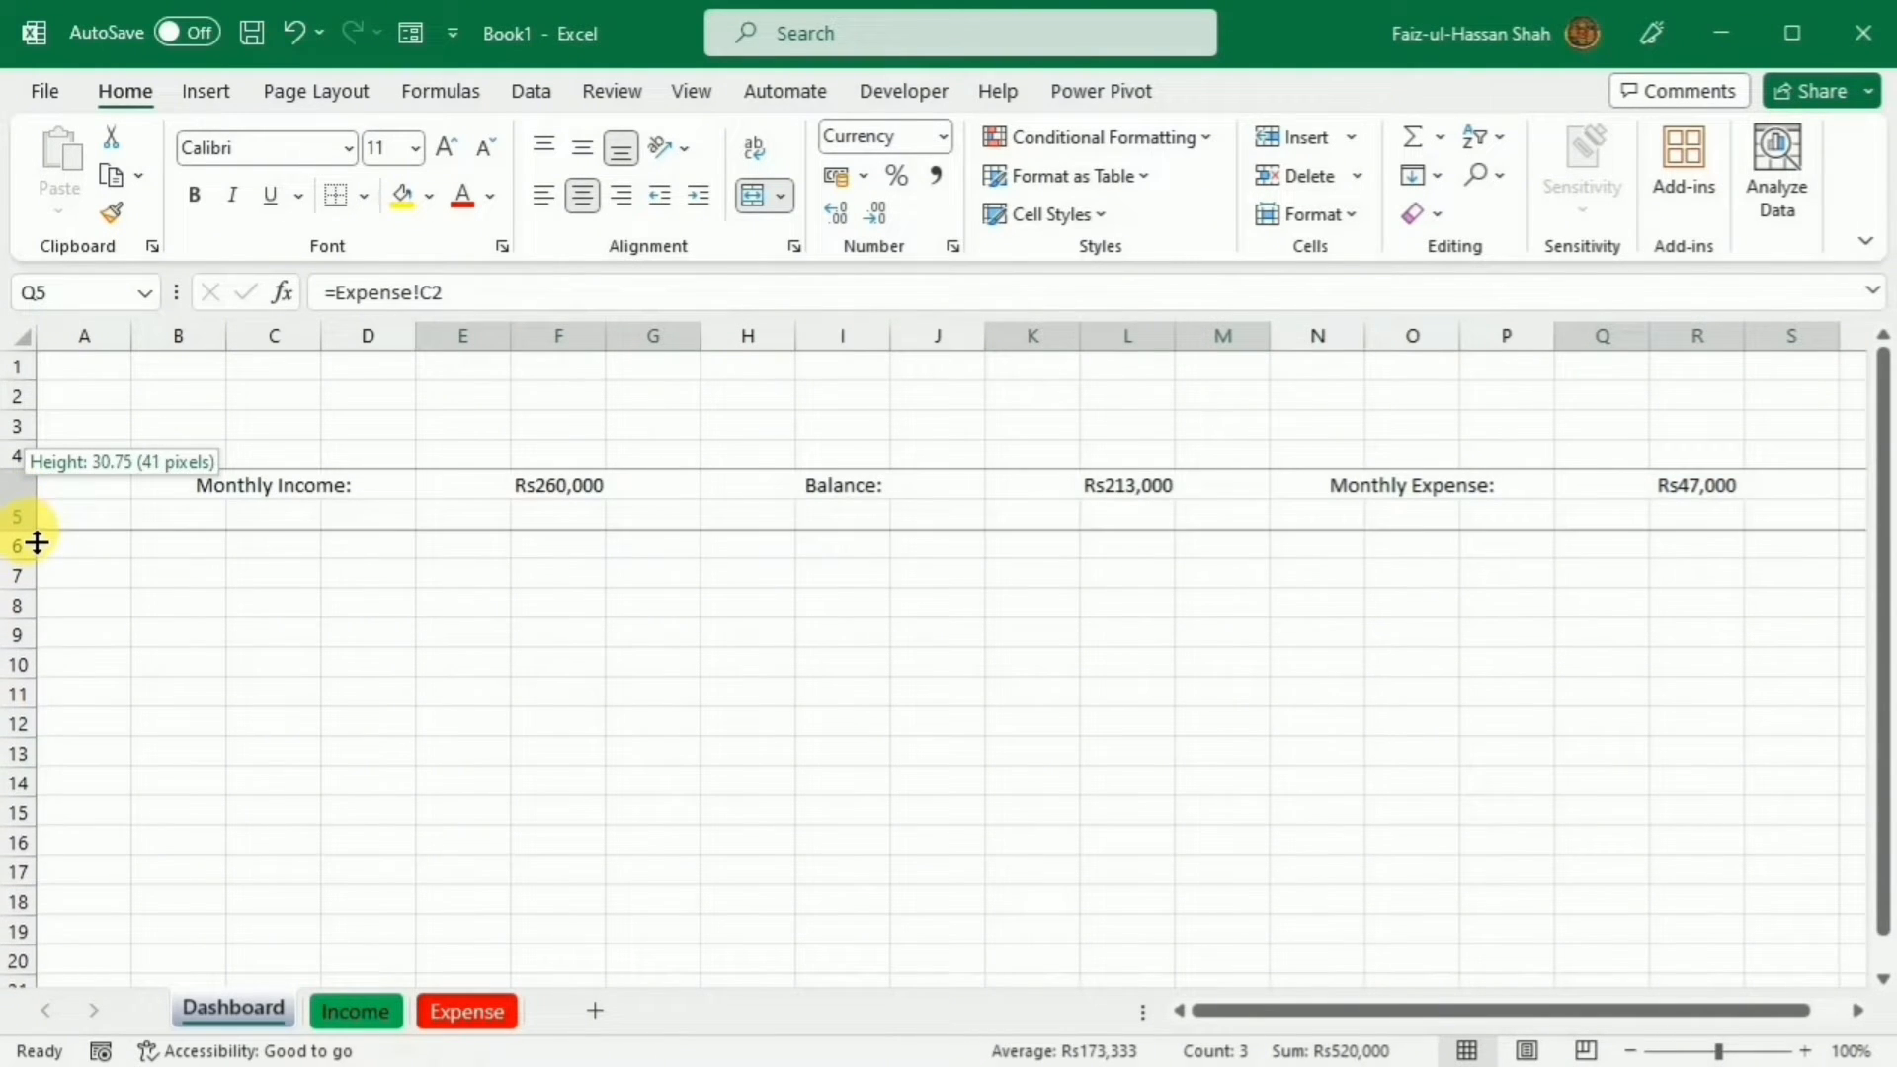
left_click_drag(178, 503, 1790, 506)
left_click(430, 196)
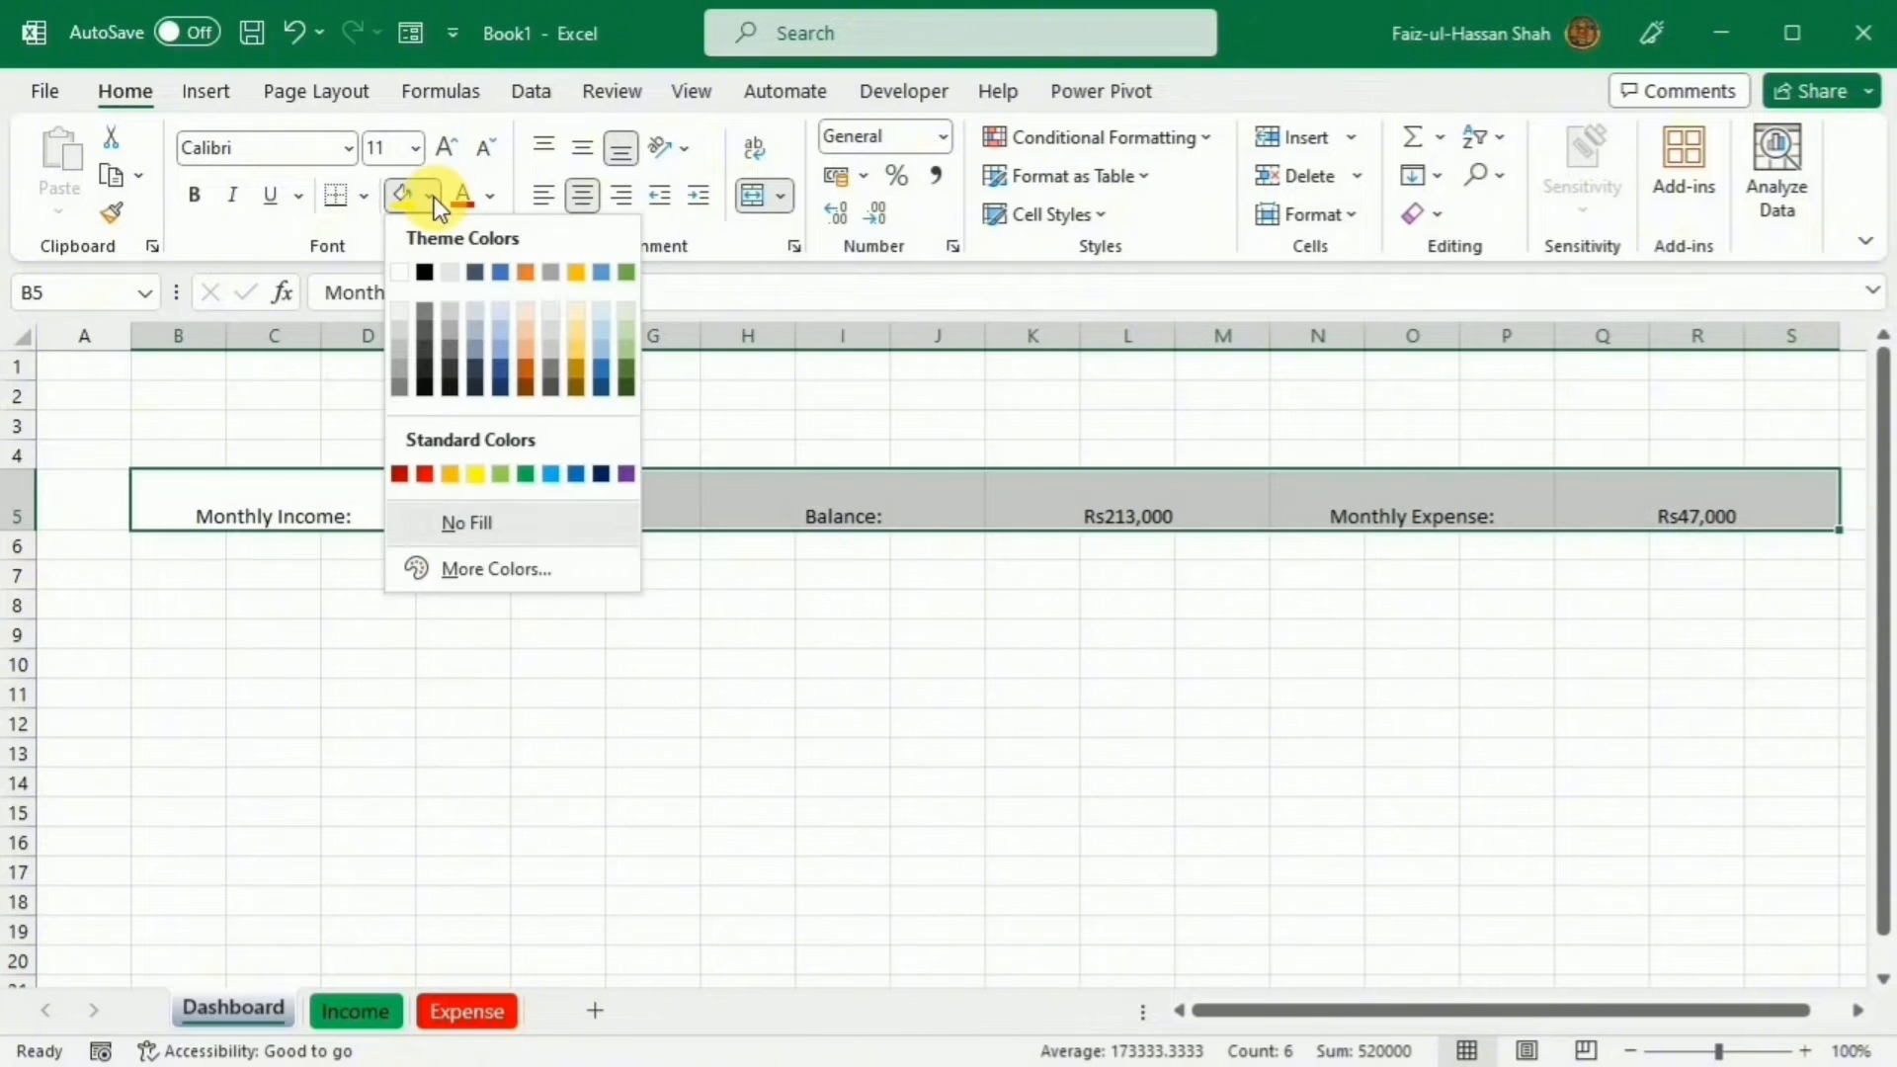
left_click(501, 347)
Make the text in B5:S5 bold, align it vertically to the middle and enlarge it to size 16.
left_click(200, 193)
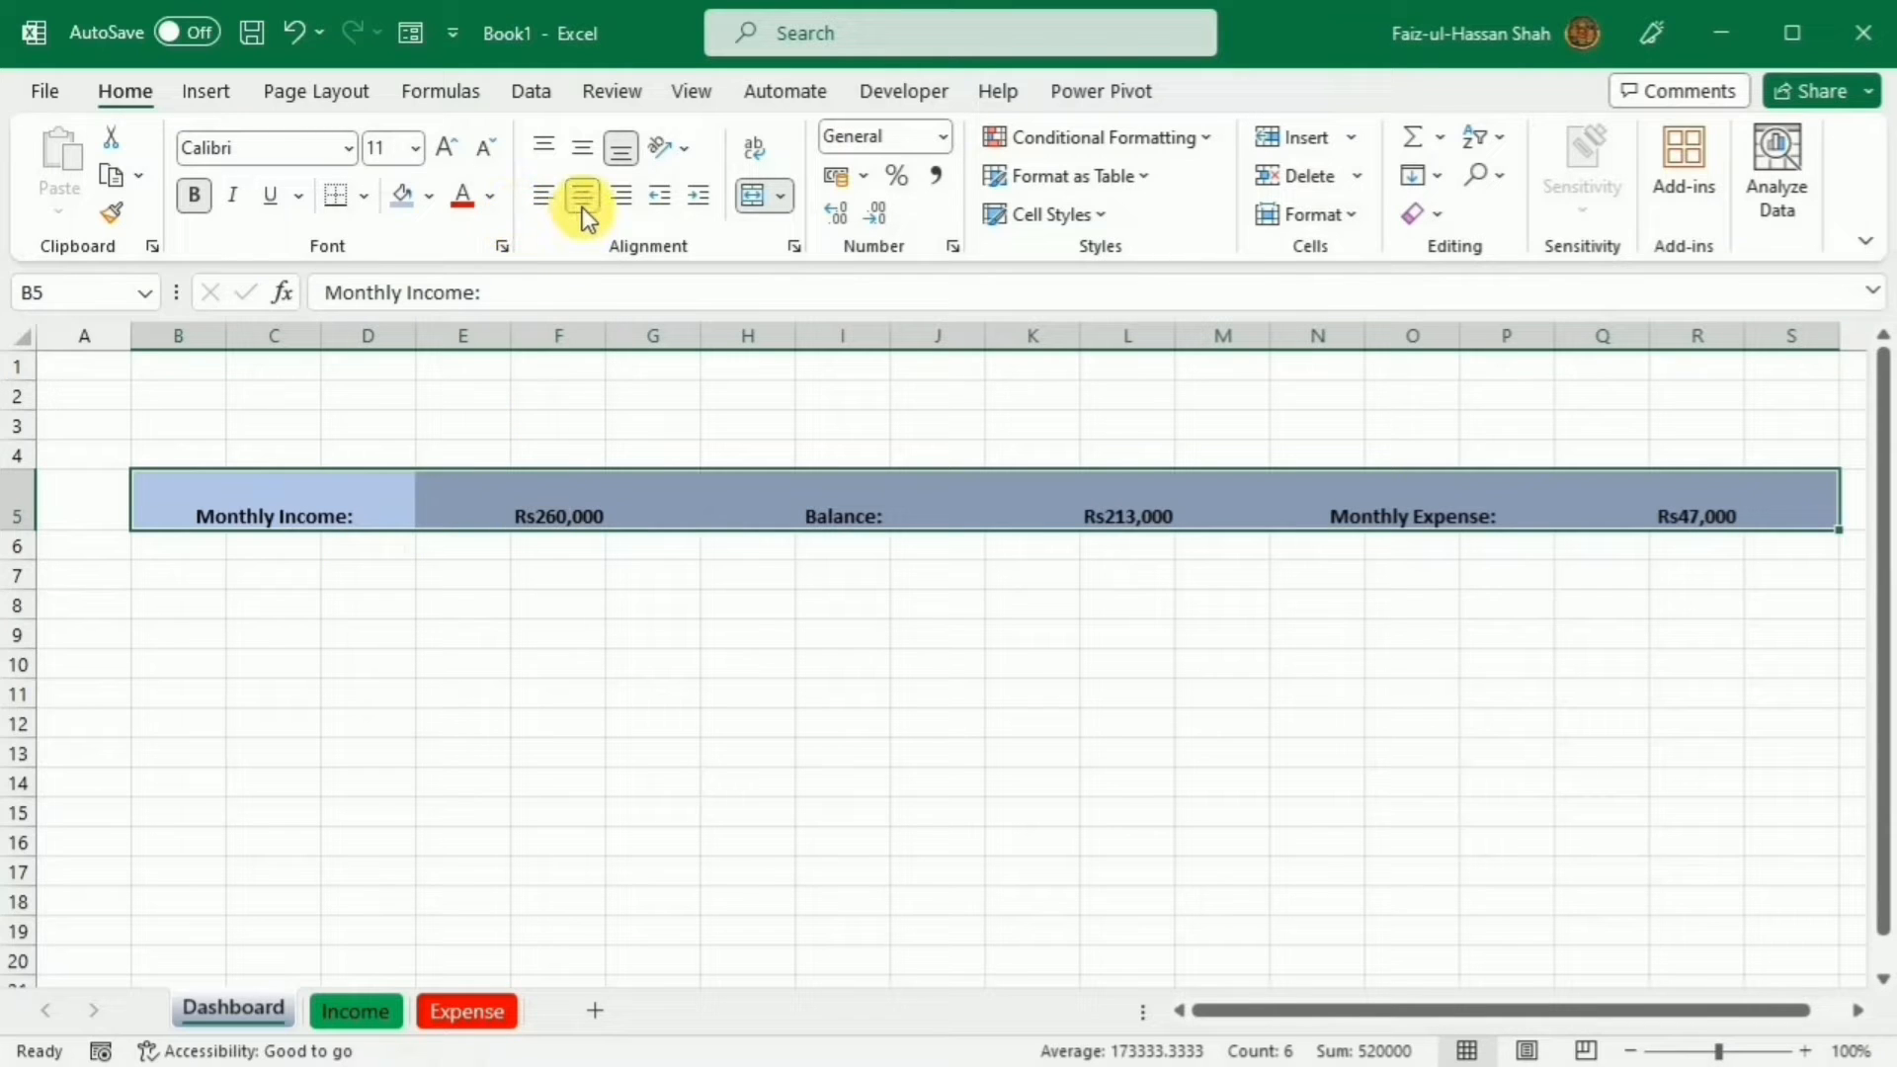
left_click(589, 145)
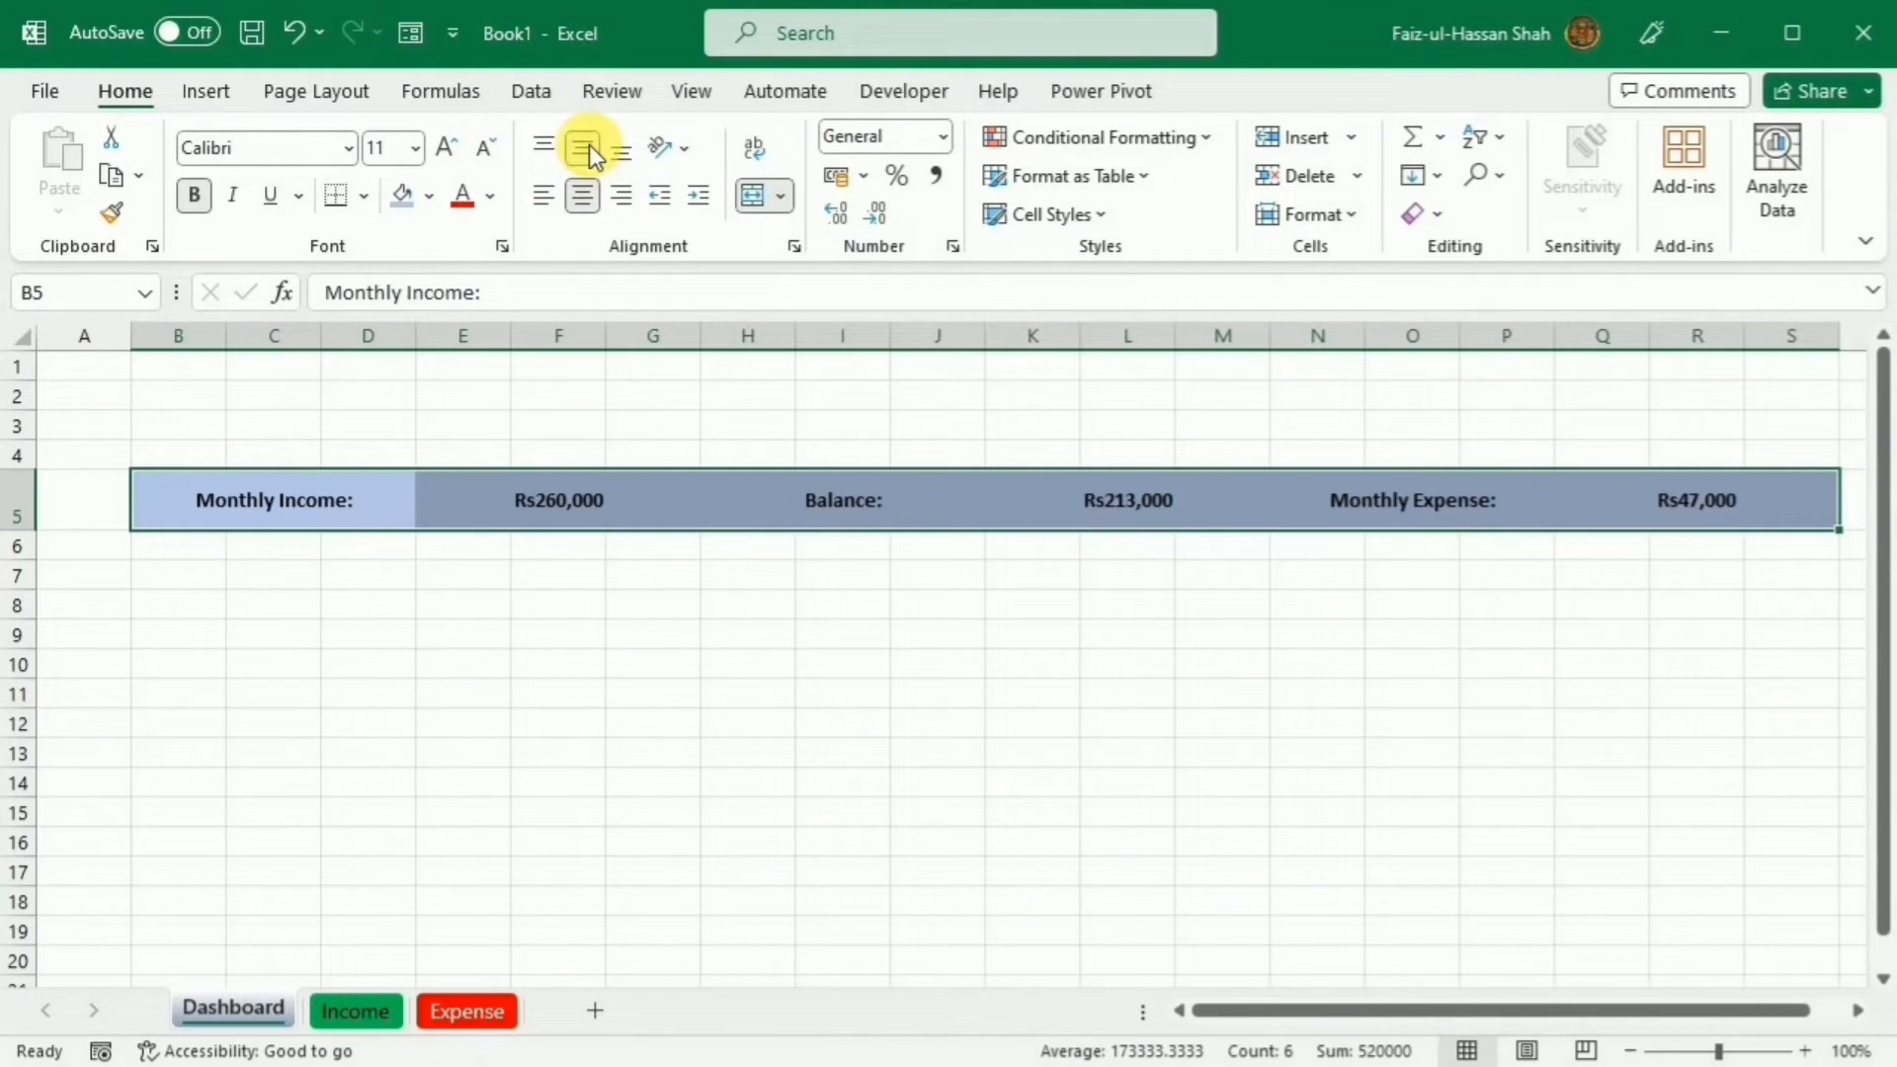
left_click(447, 150)
left_click(447, 150)
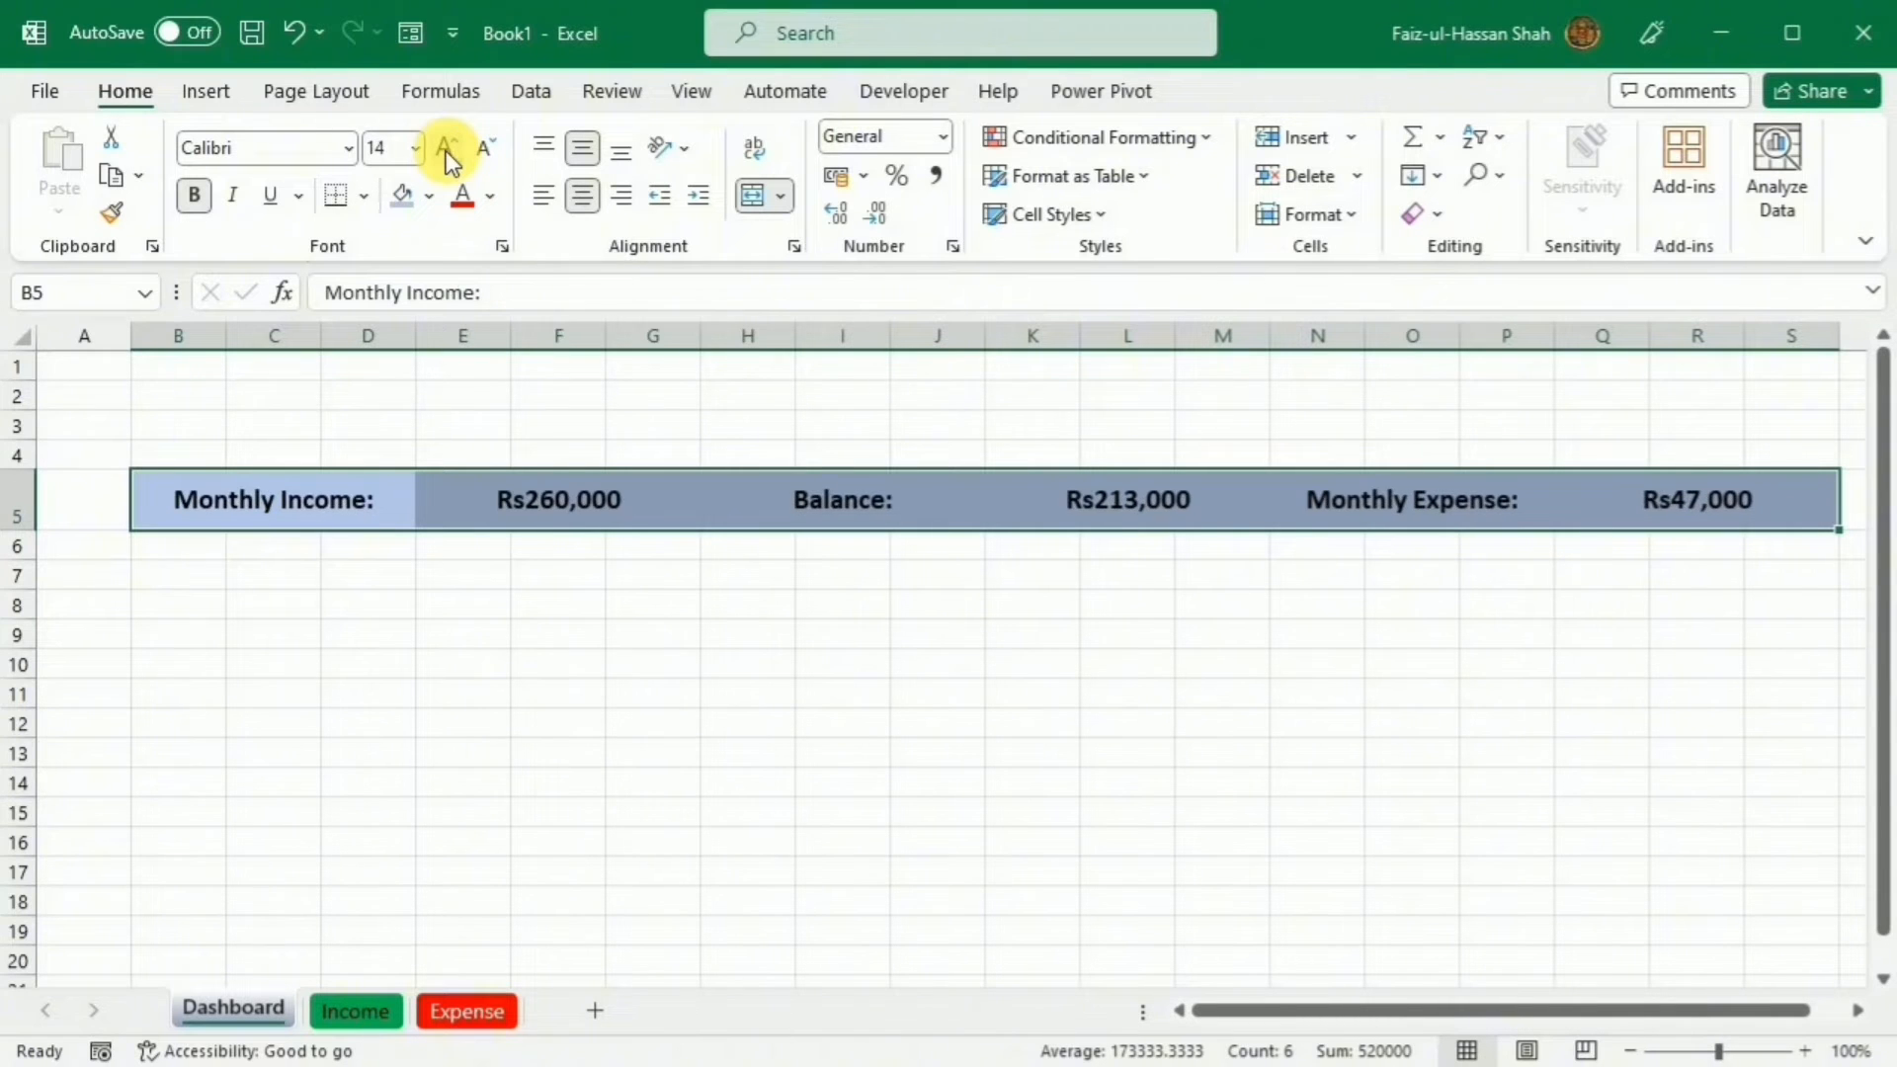
left_click(446, 150)
Set the font of the Monthly Income, Balance and Monthly Expense labels in B5, H5 and N5 to Aharoni.
left_click(407, 509)
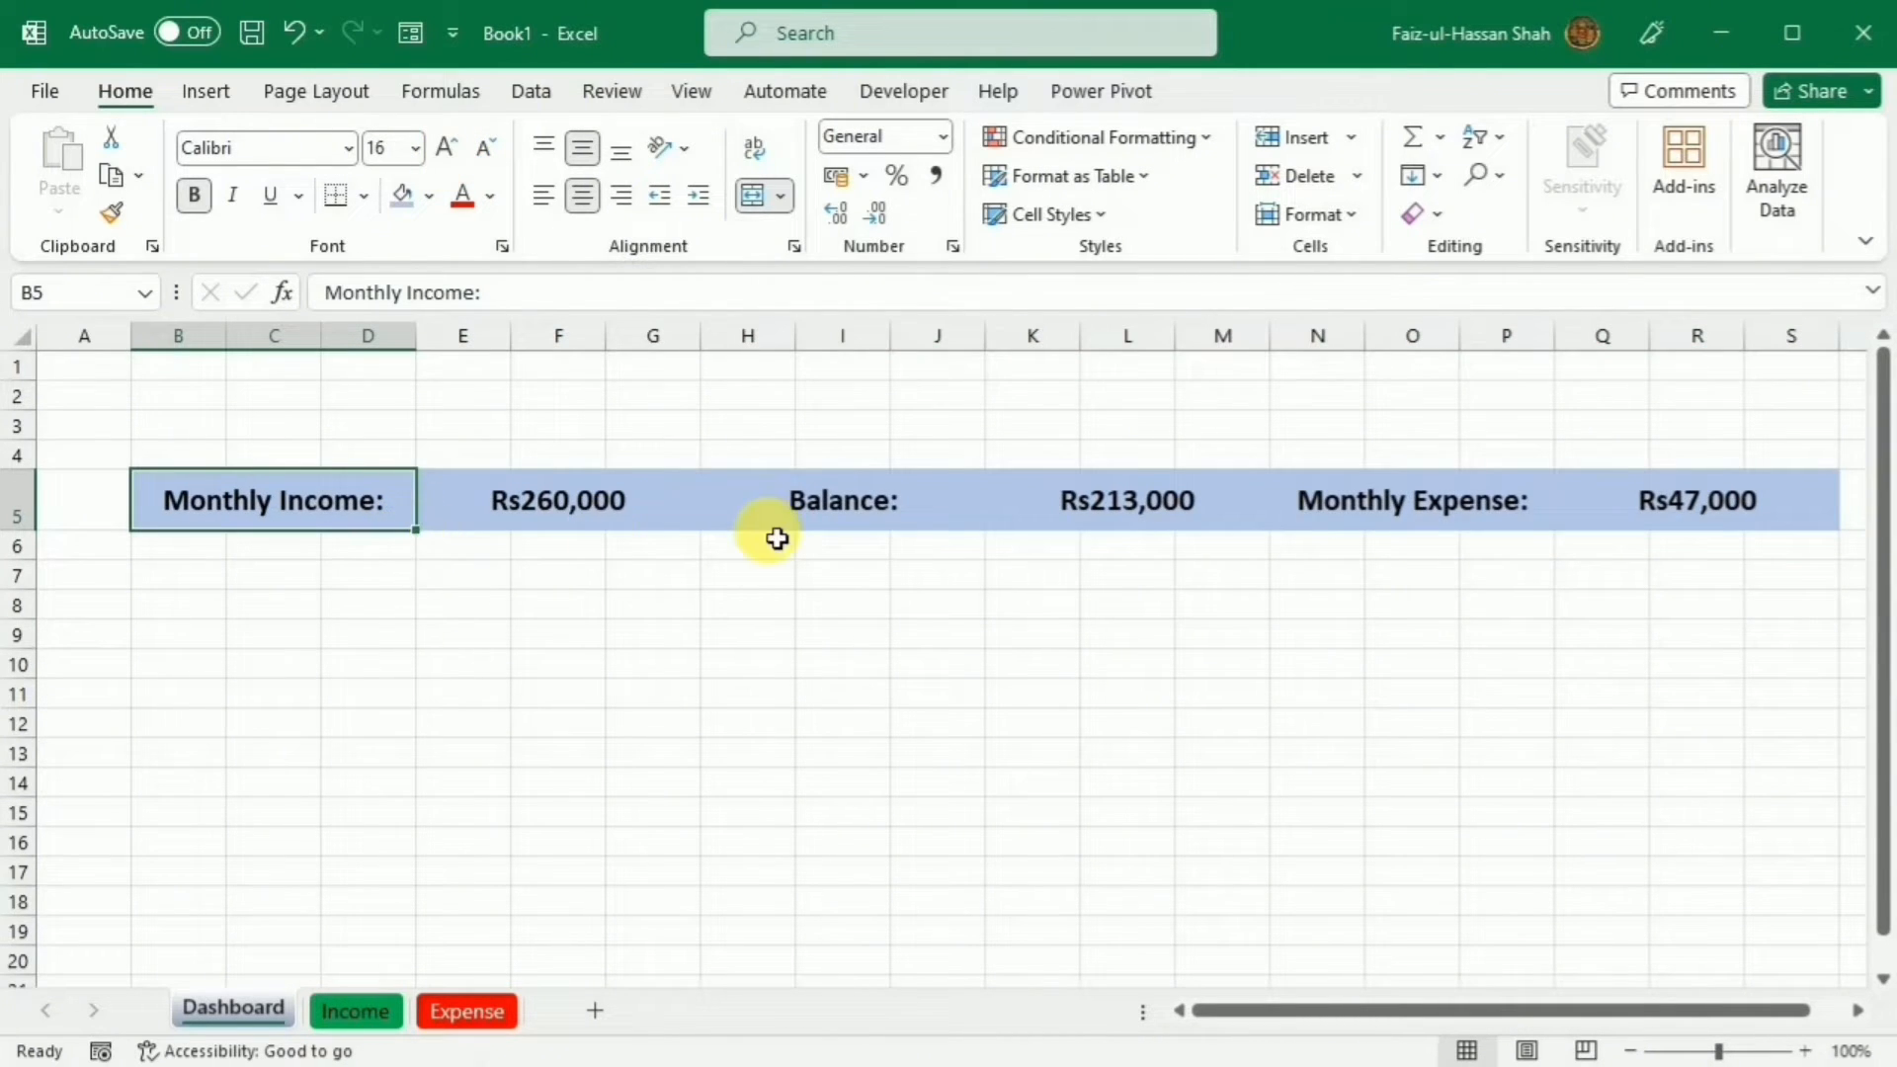
left_click(869, 503, "ctrl")
left_click(1356, 528, "ctrl")
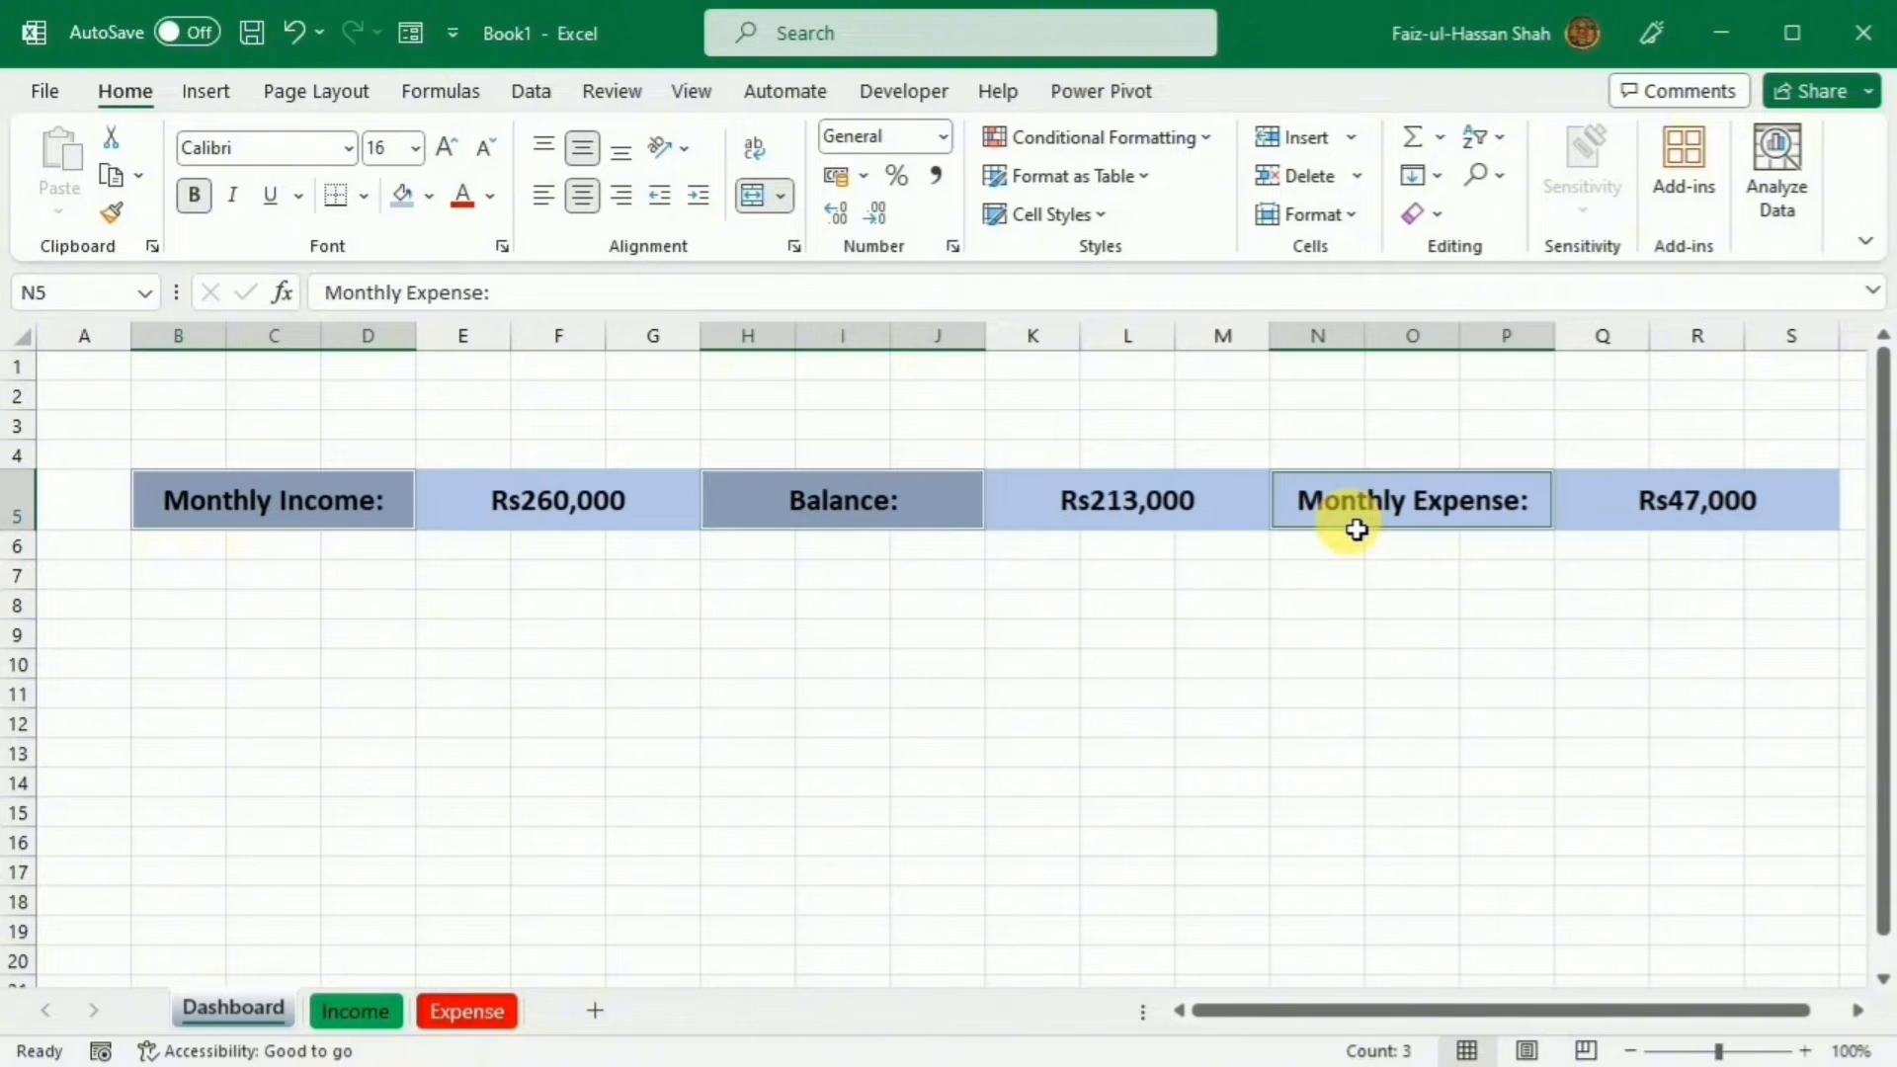
left_click(350, 148)
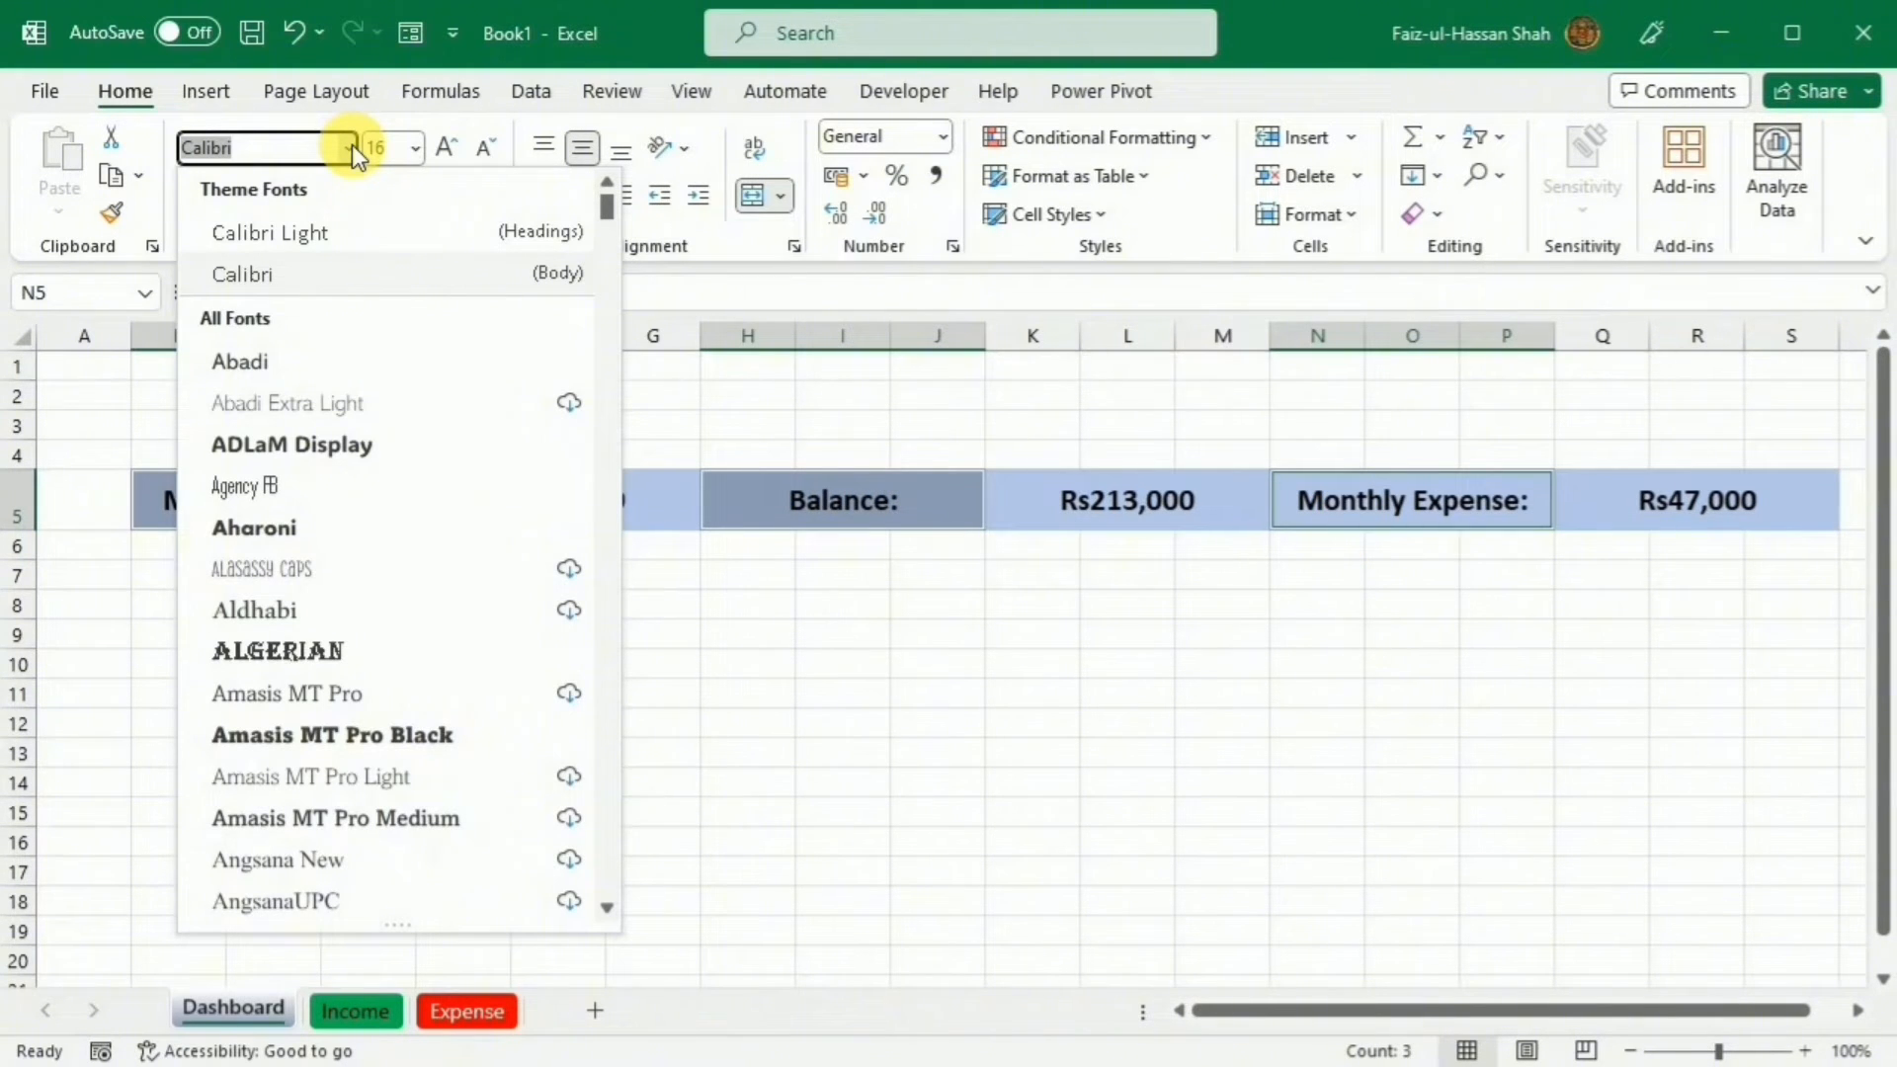
left_click(283, 541)
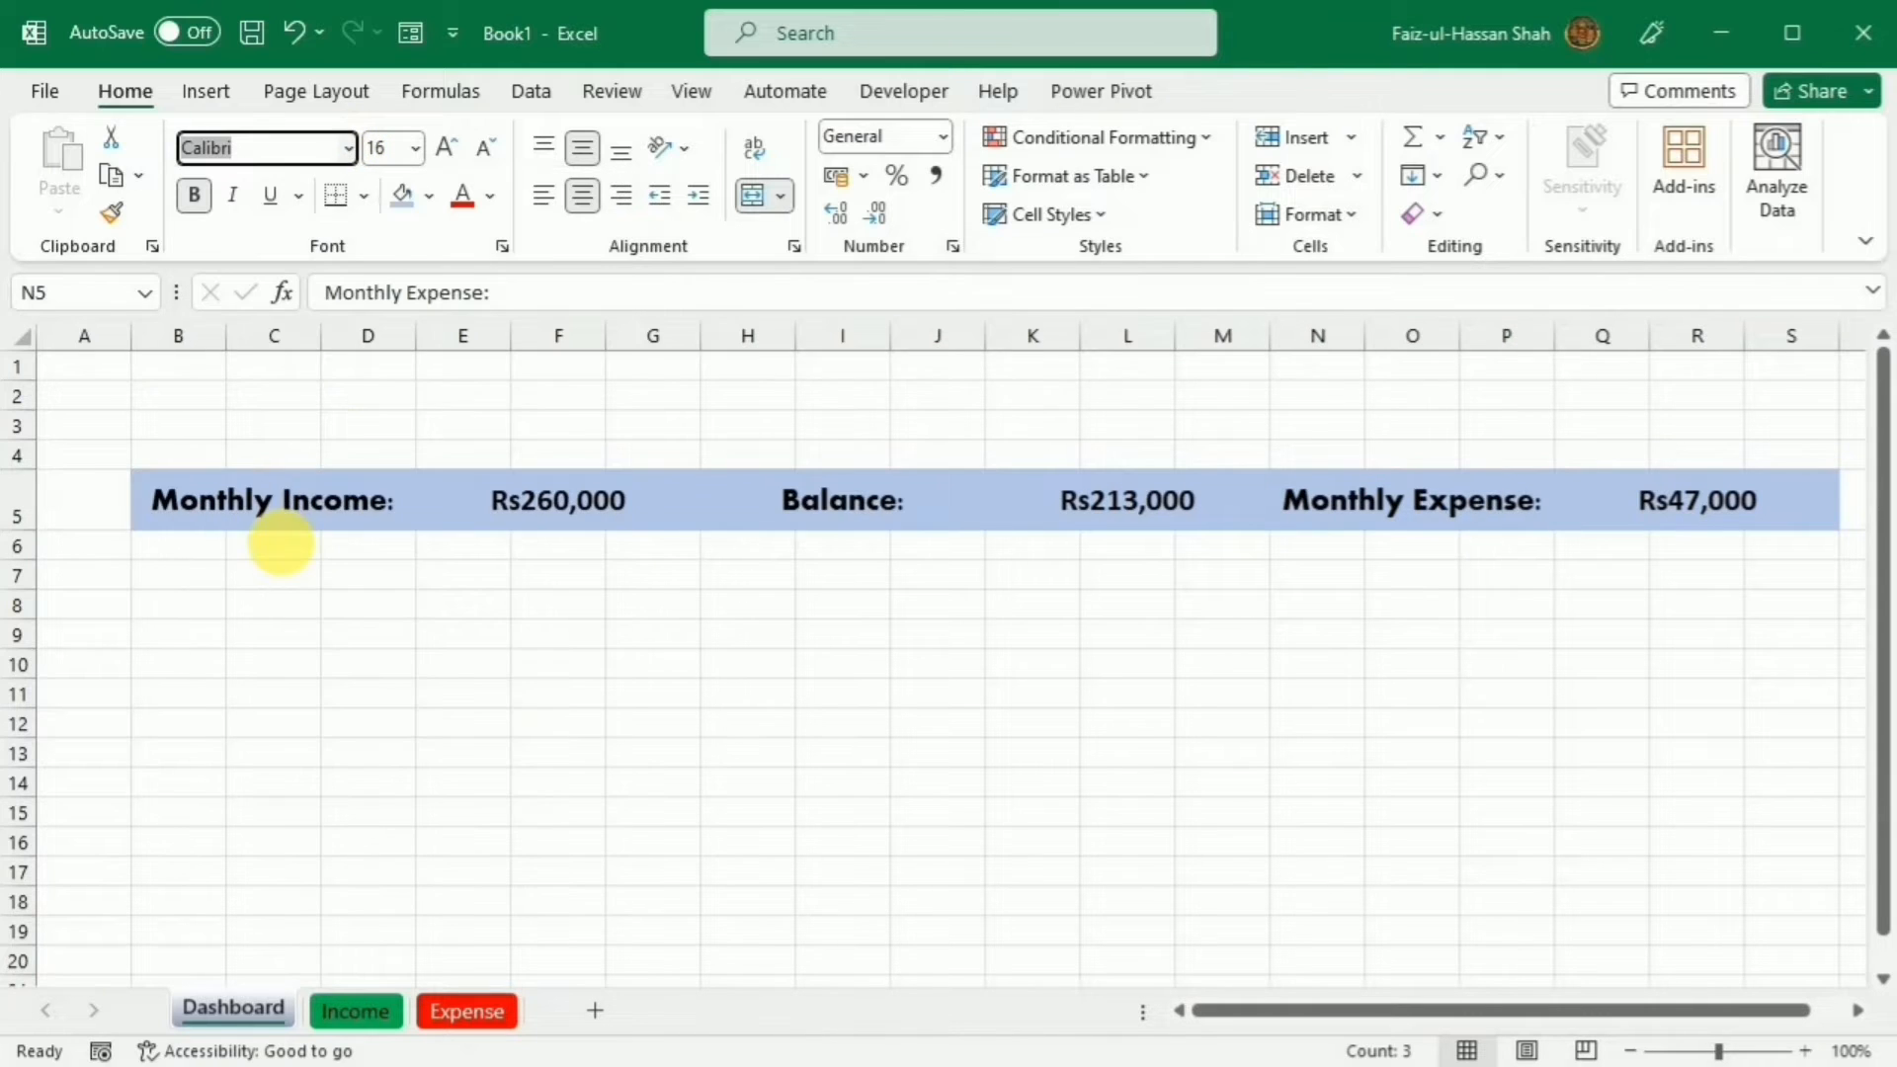
Format the income, balance and expense values in E5, K5 and Q5 in Eras Demi ITC at size 20.
left_click(587, 502)
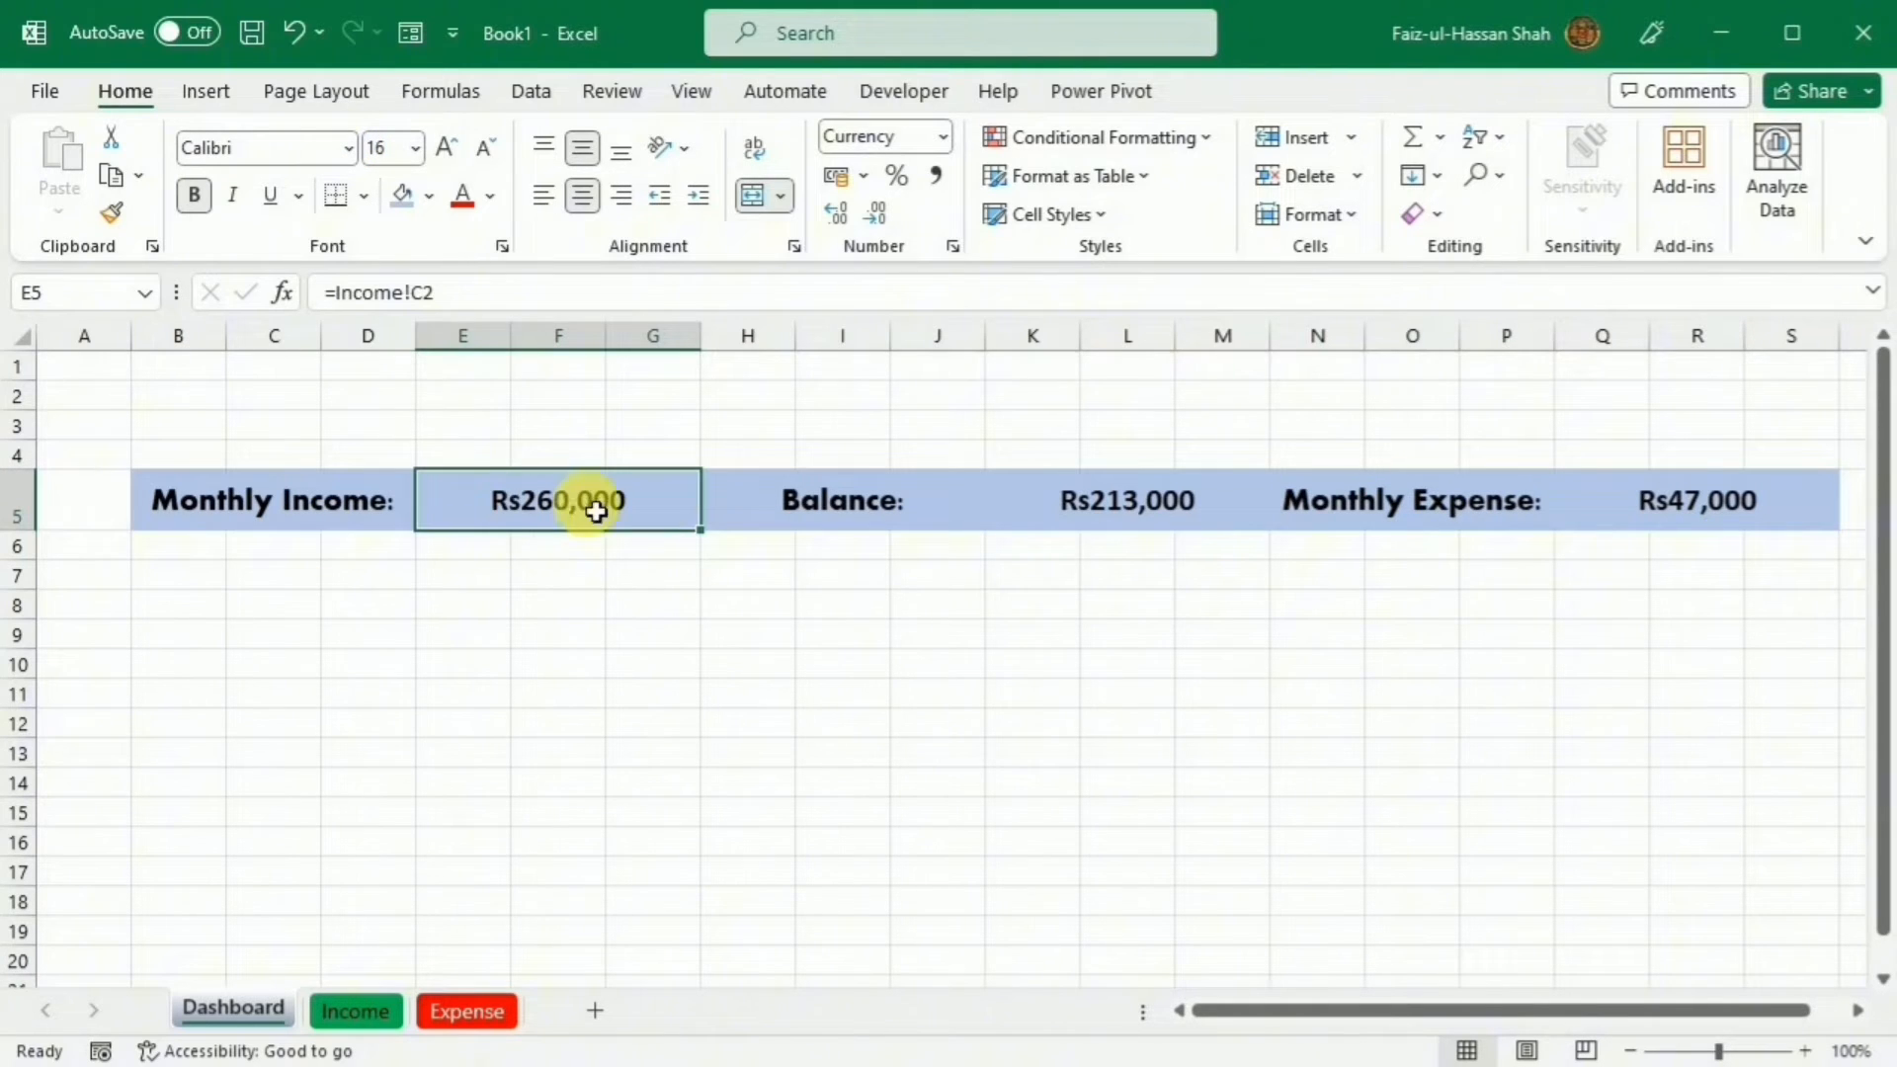
left_click(1041, 502, "ctrl")
left_click(1655, 503, "ctrl")
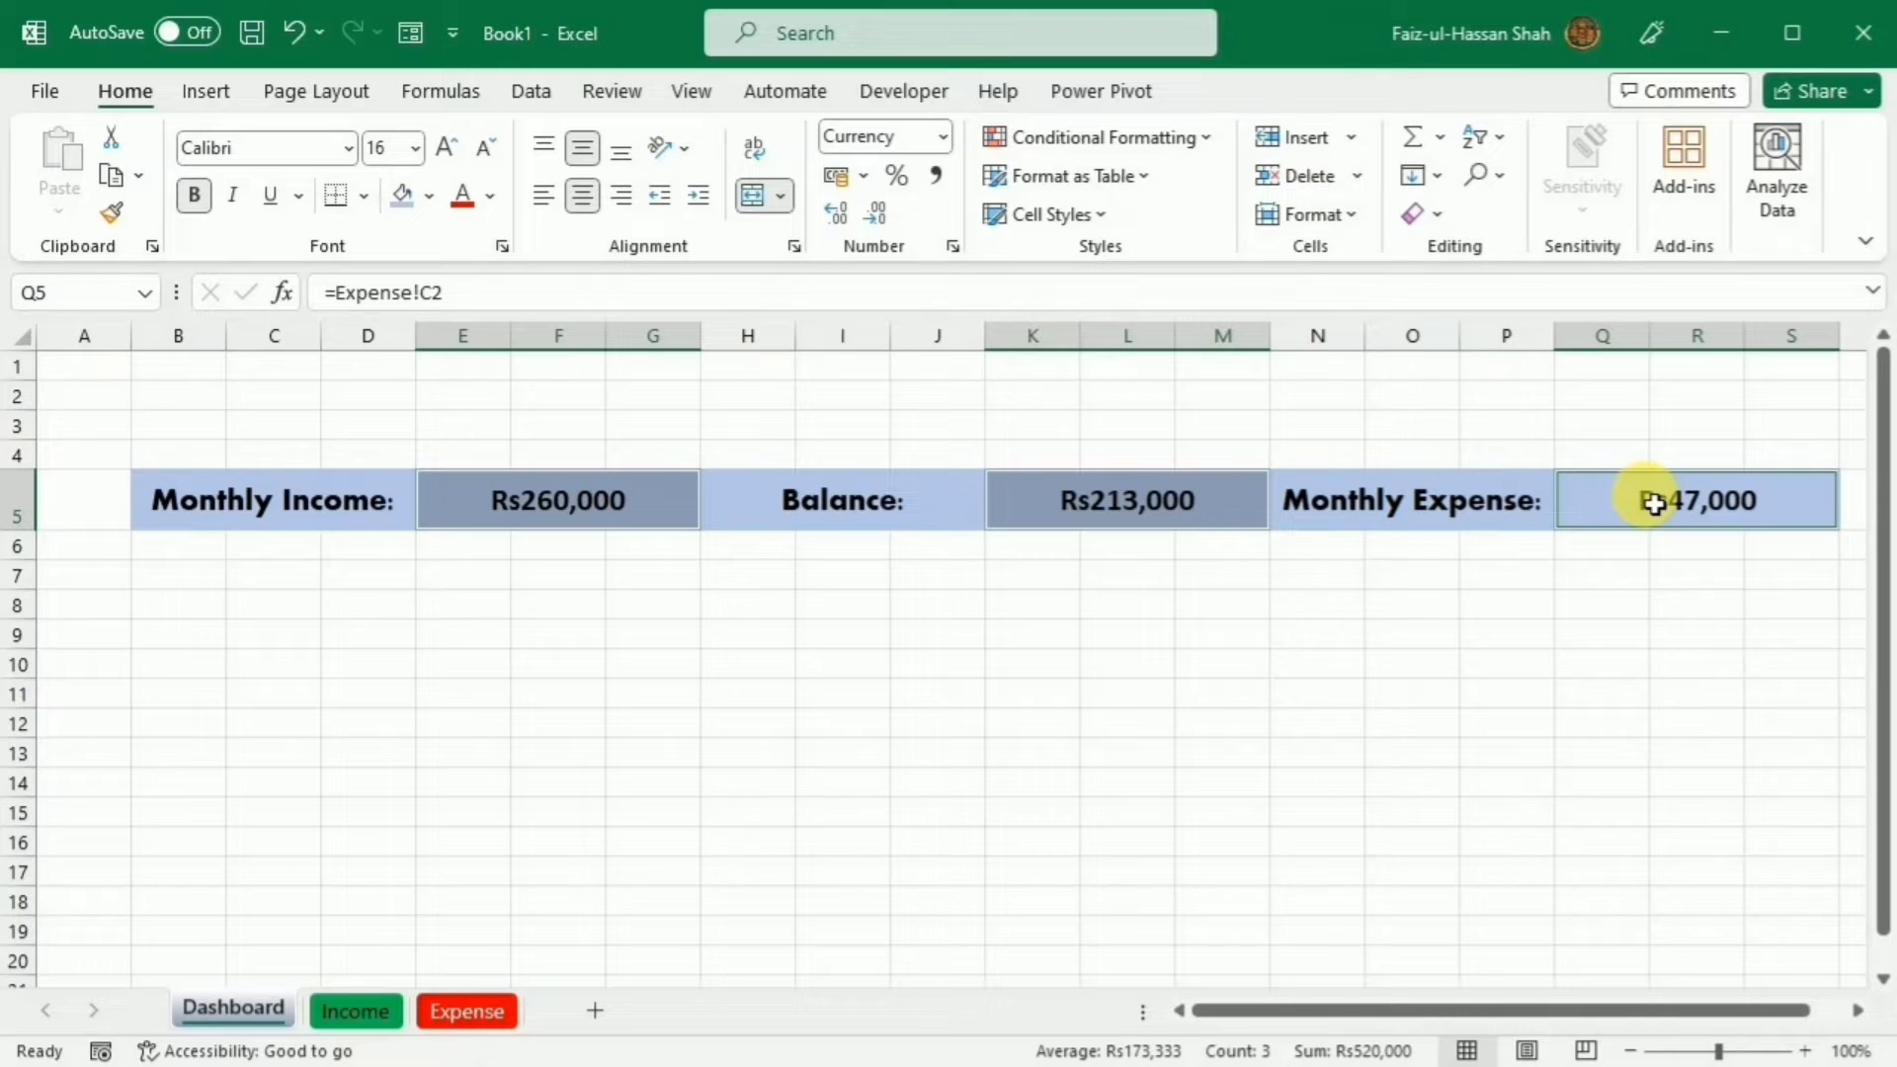
left_click(352, 147)
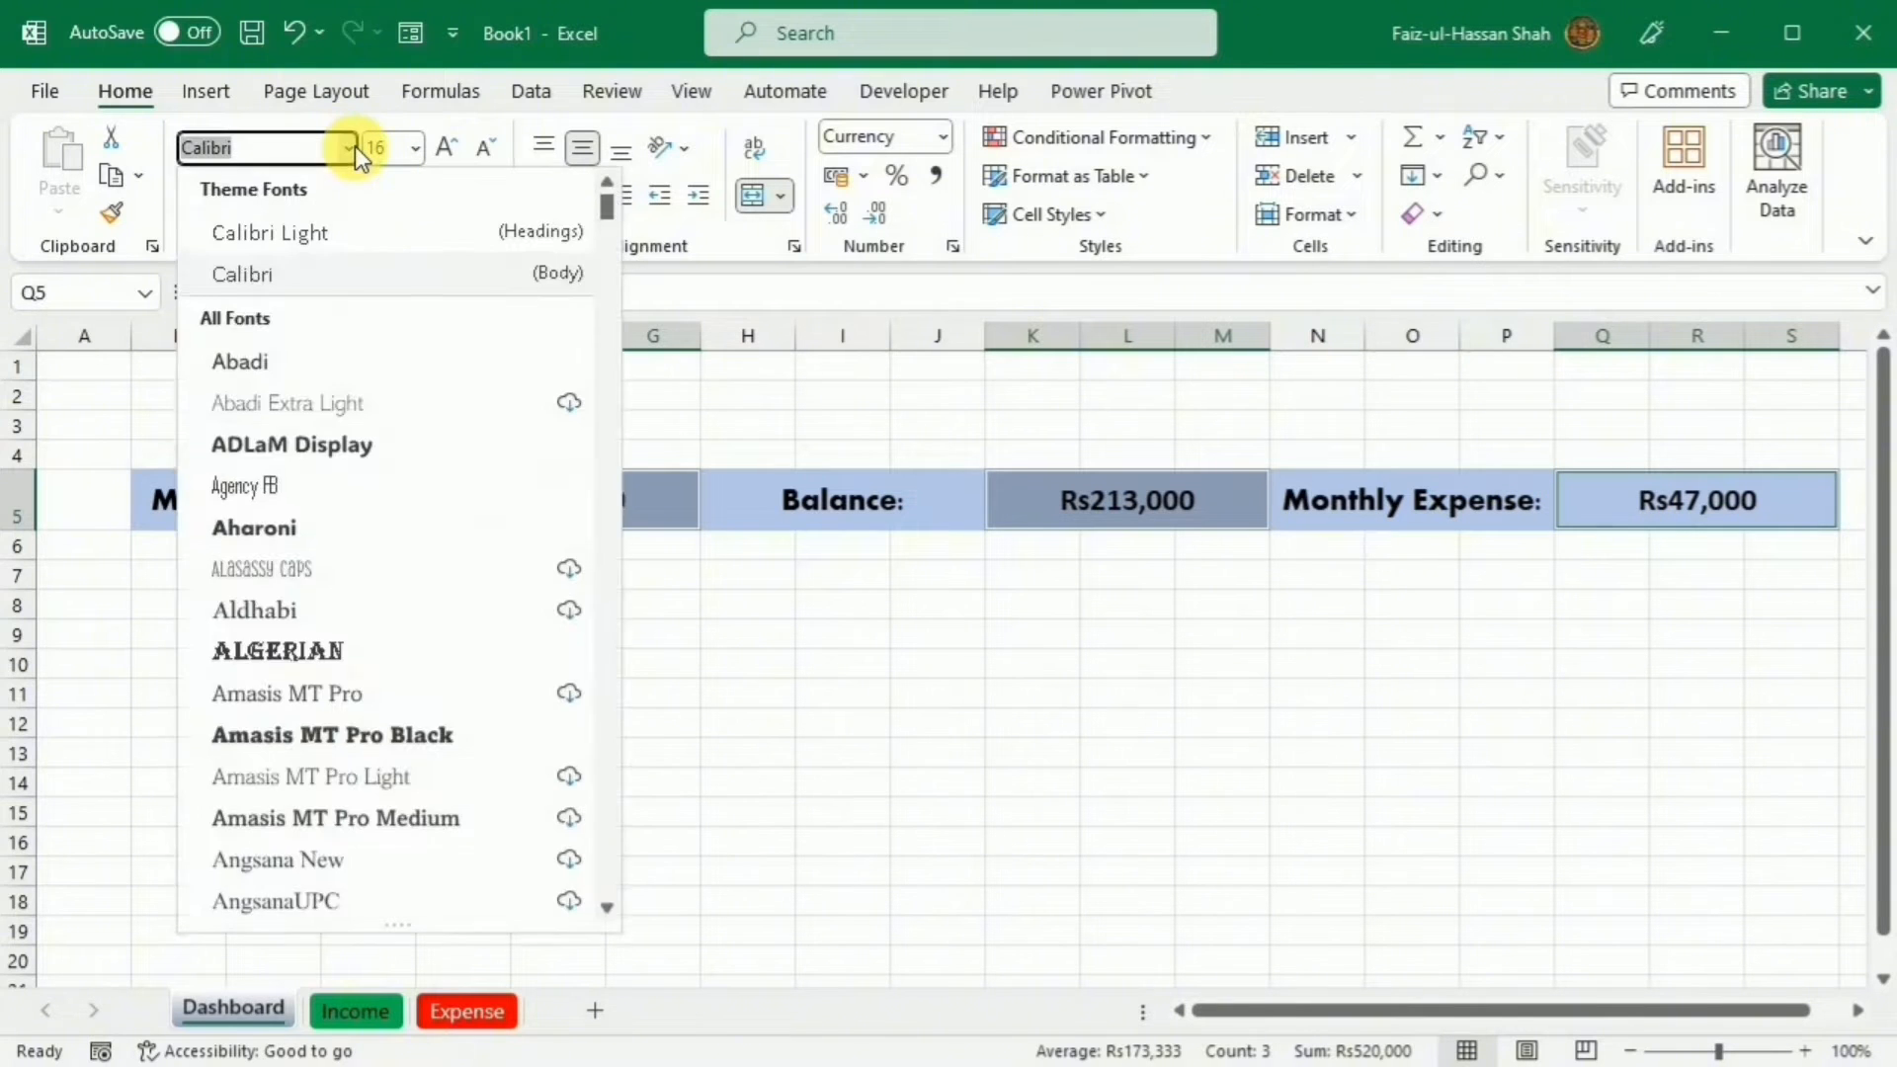
key("BackSpace")
type("E")
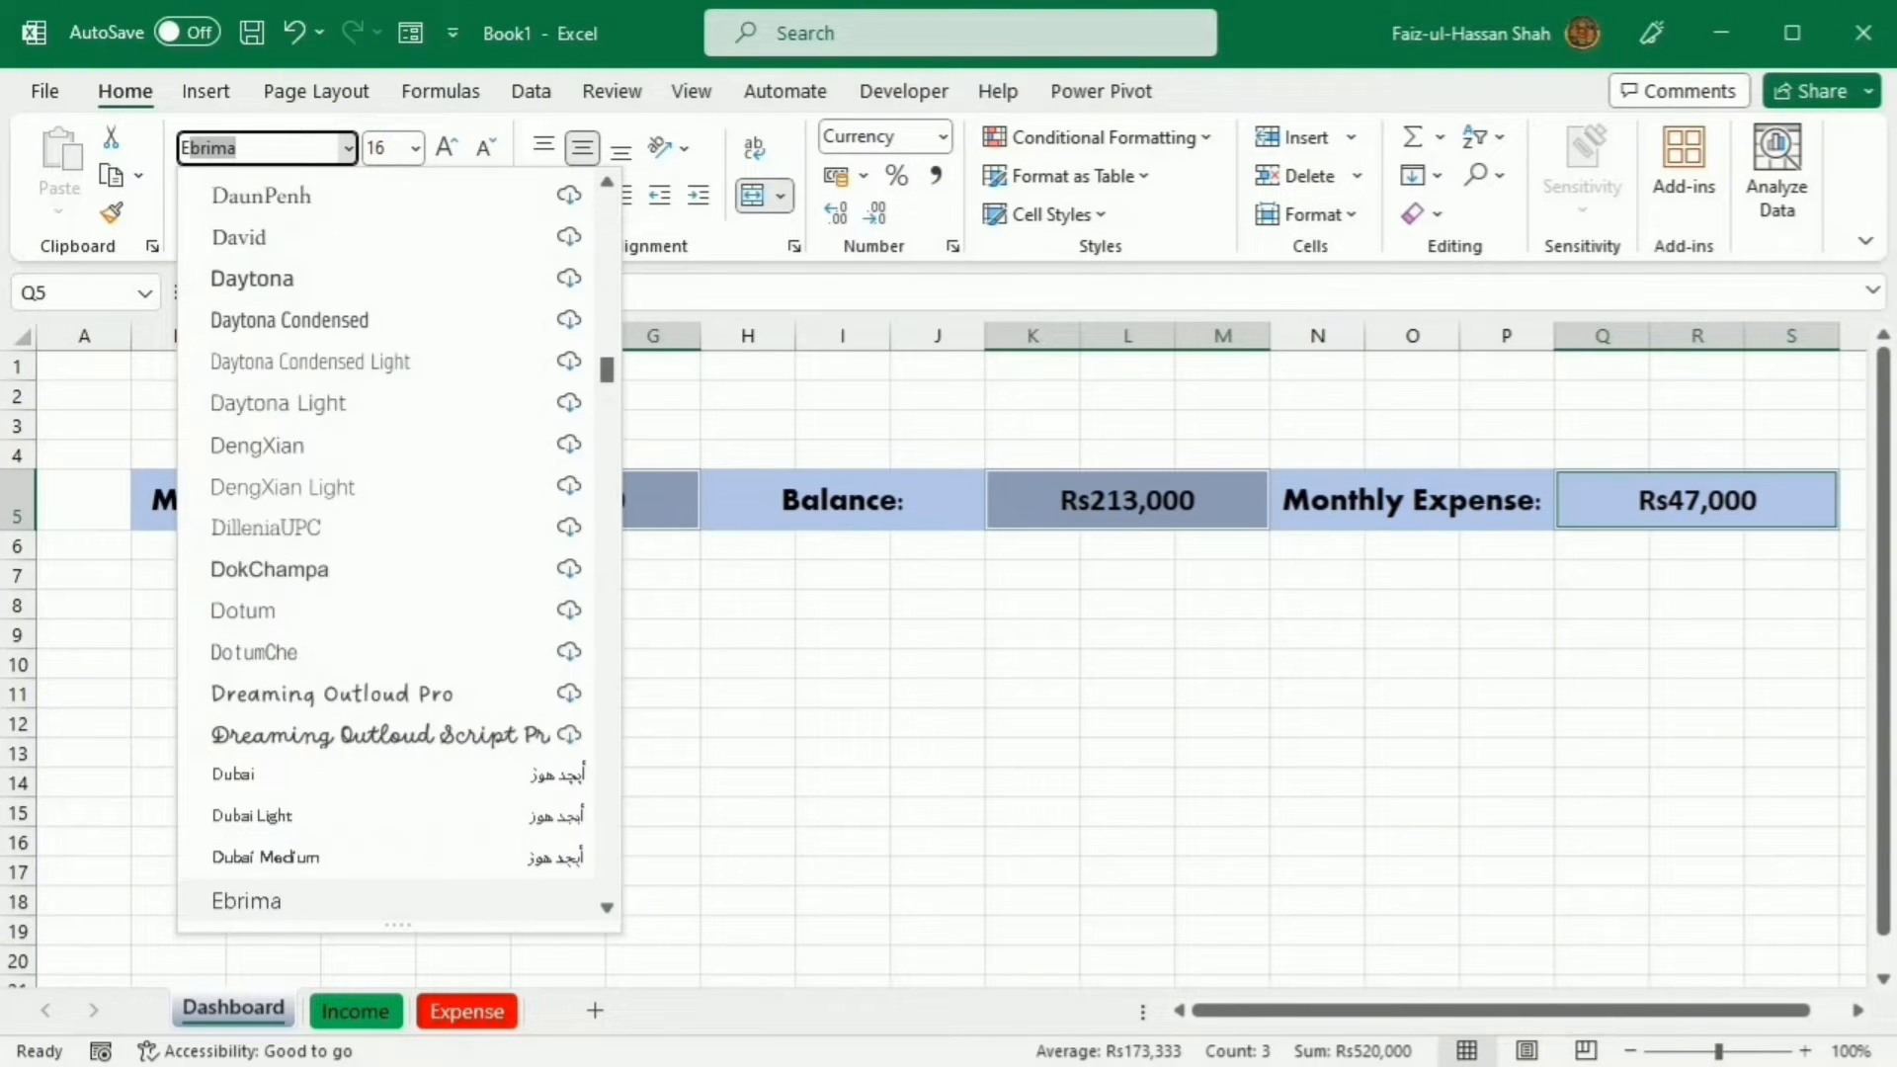
type("ras Demi ITC")
key("Return")
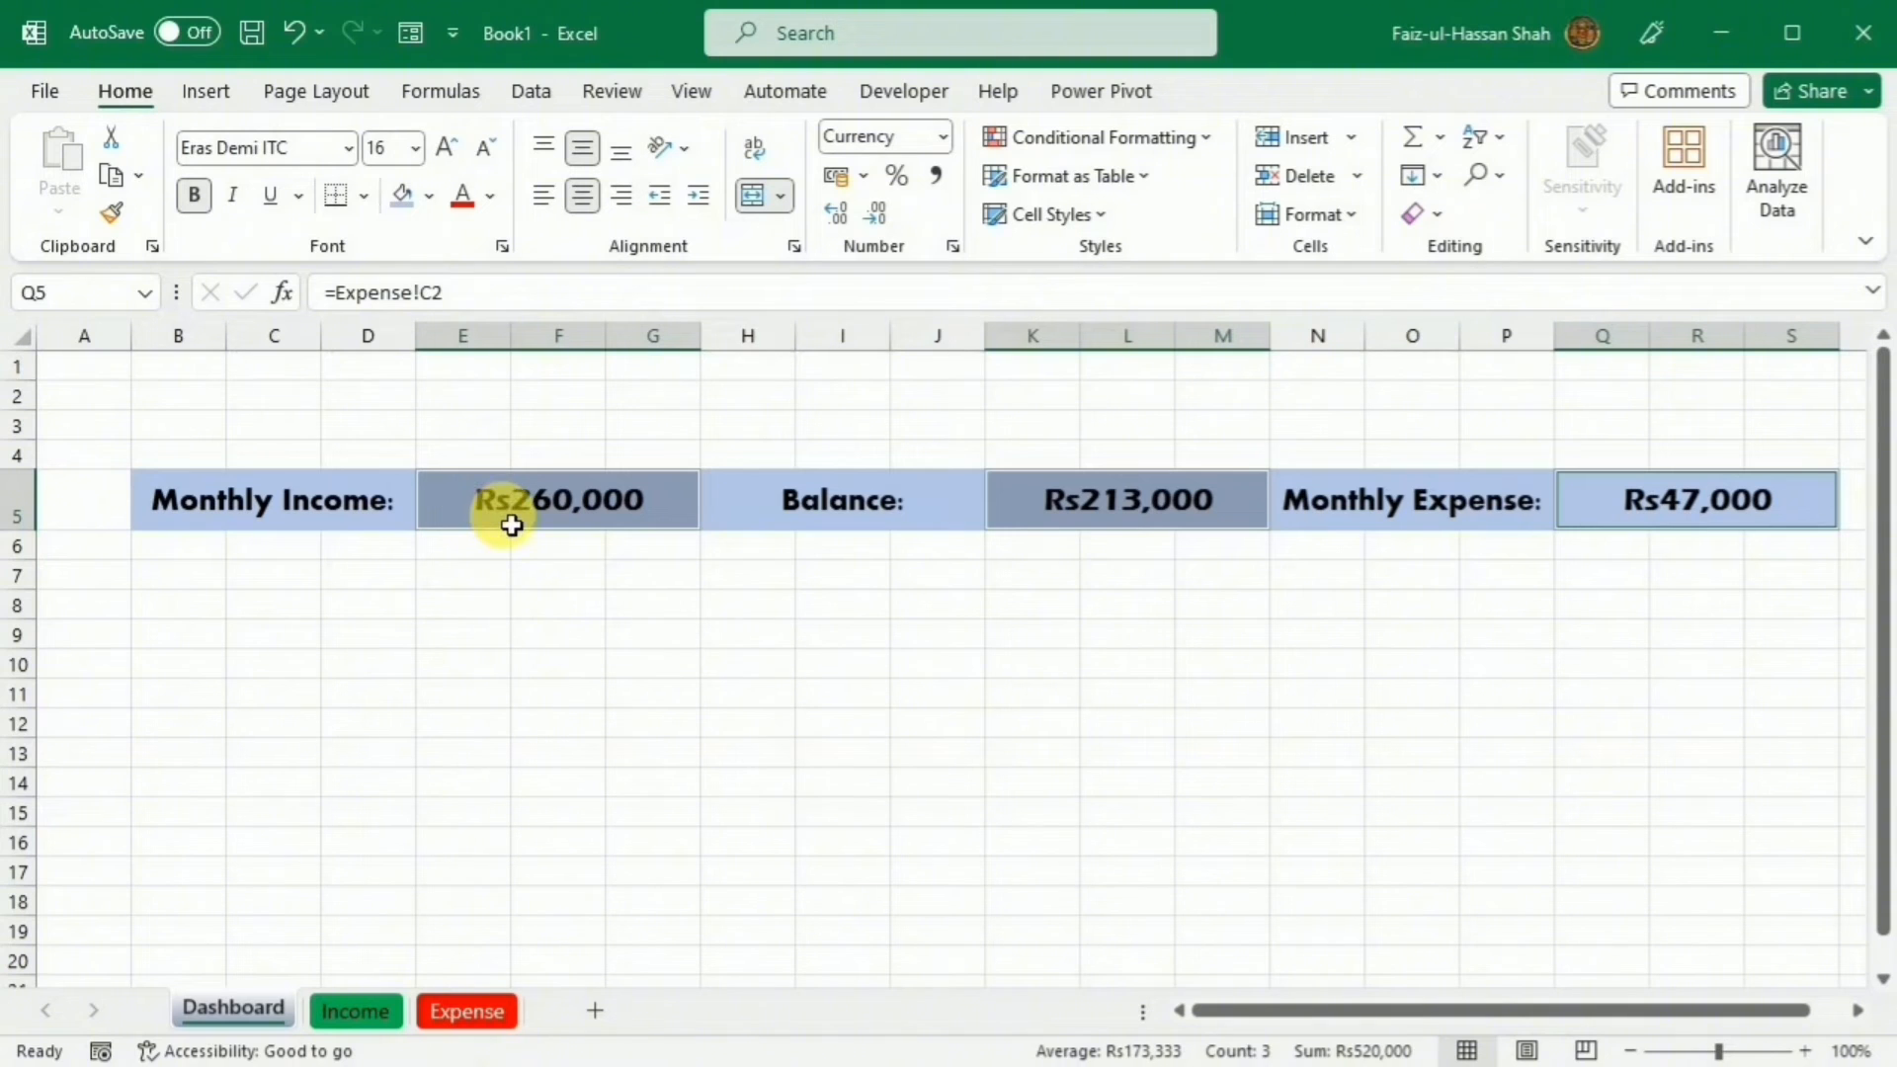
left_click(447, 148)
left_click(447, 146)
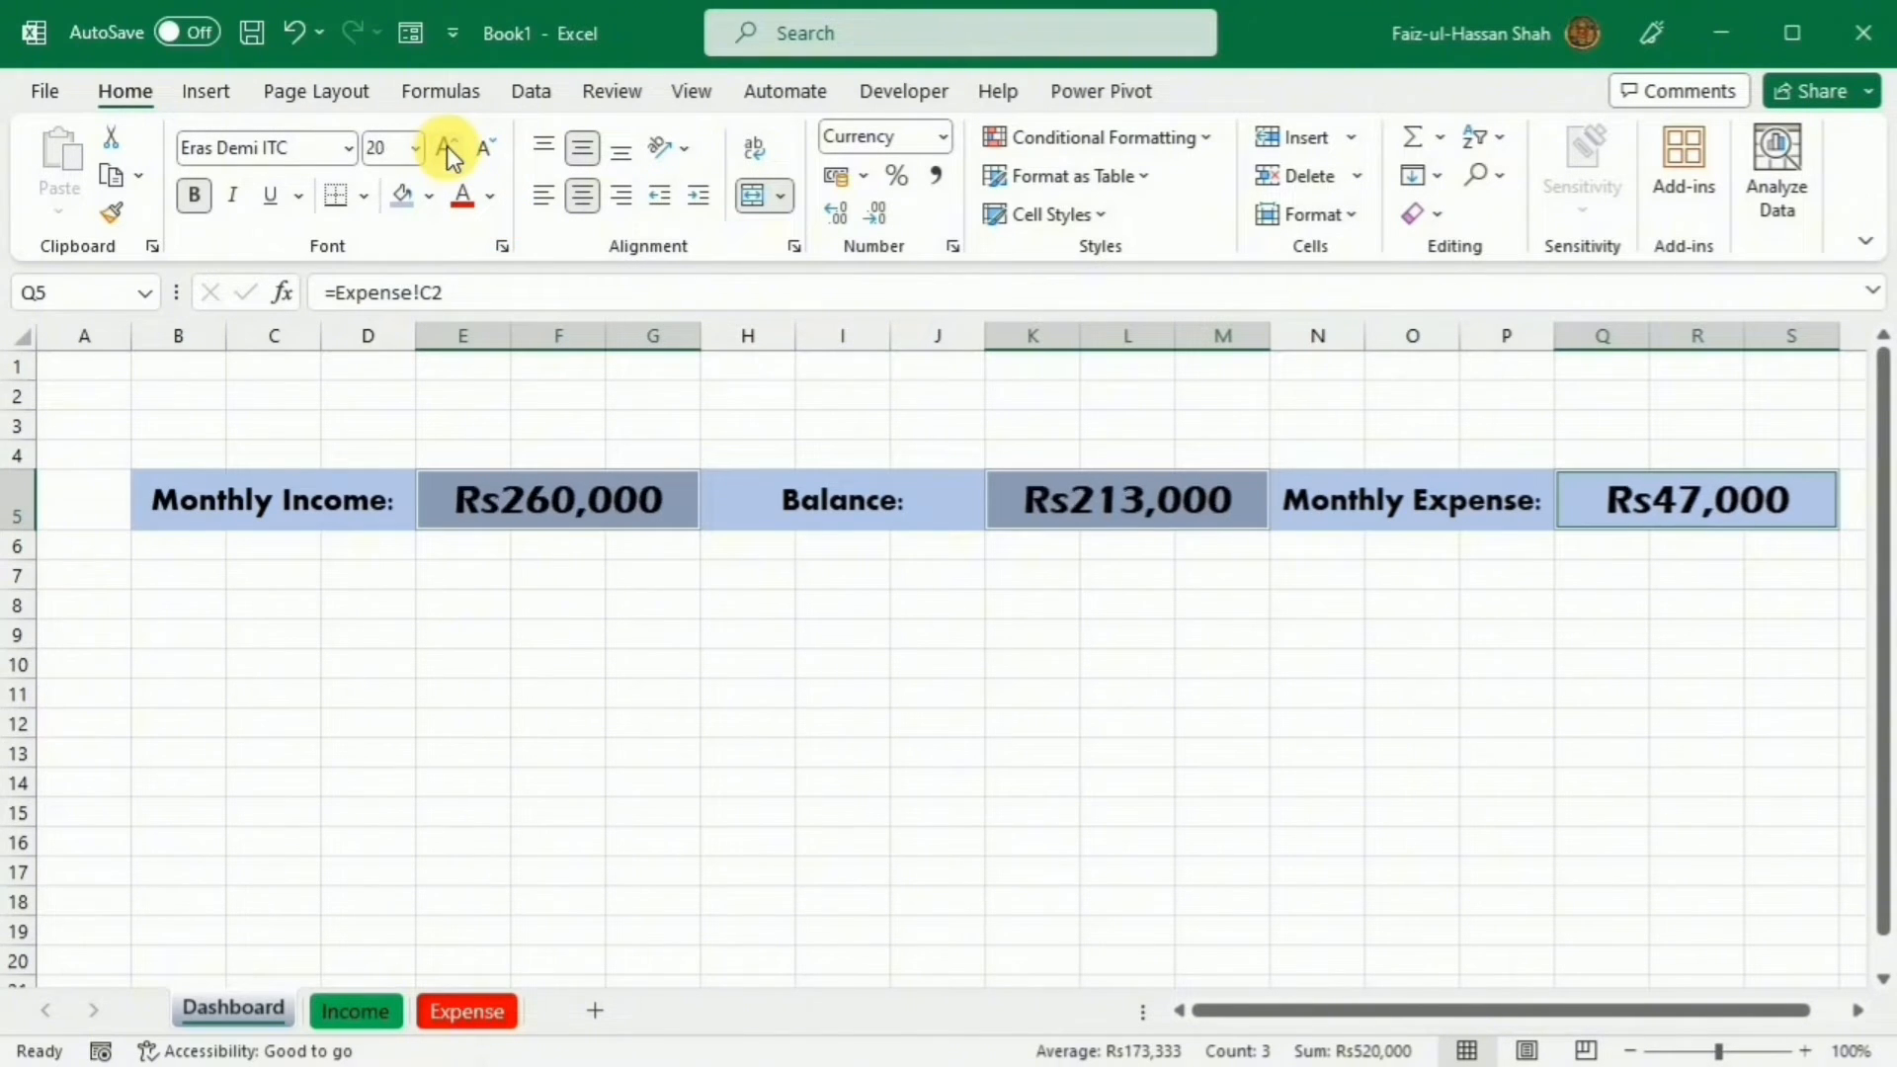
Color the income value in E5 green and the expense value in Q5 red using standard font colors.
left_click(647, 603)
left_click(612, 526)
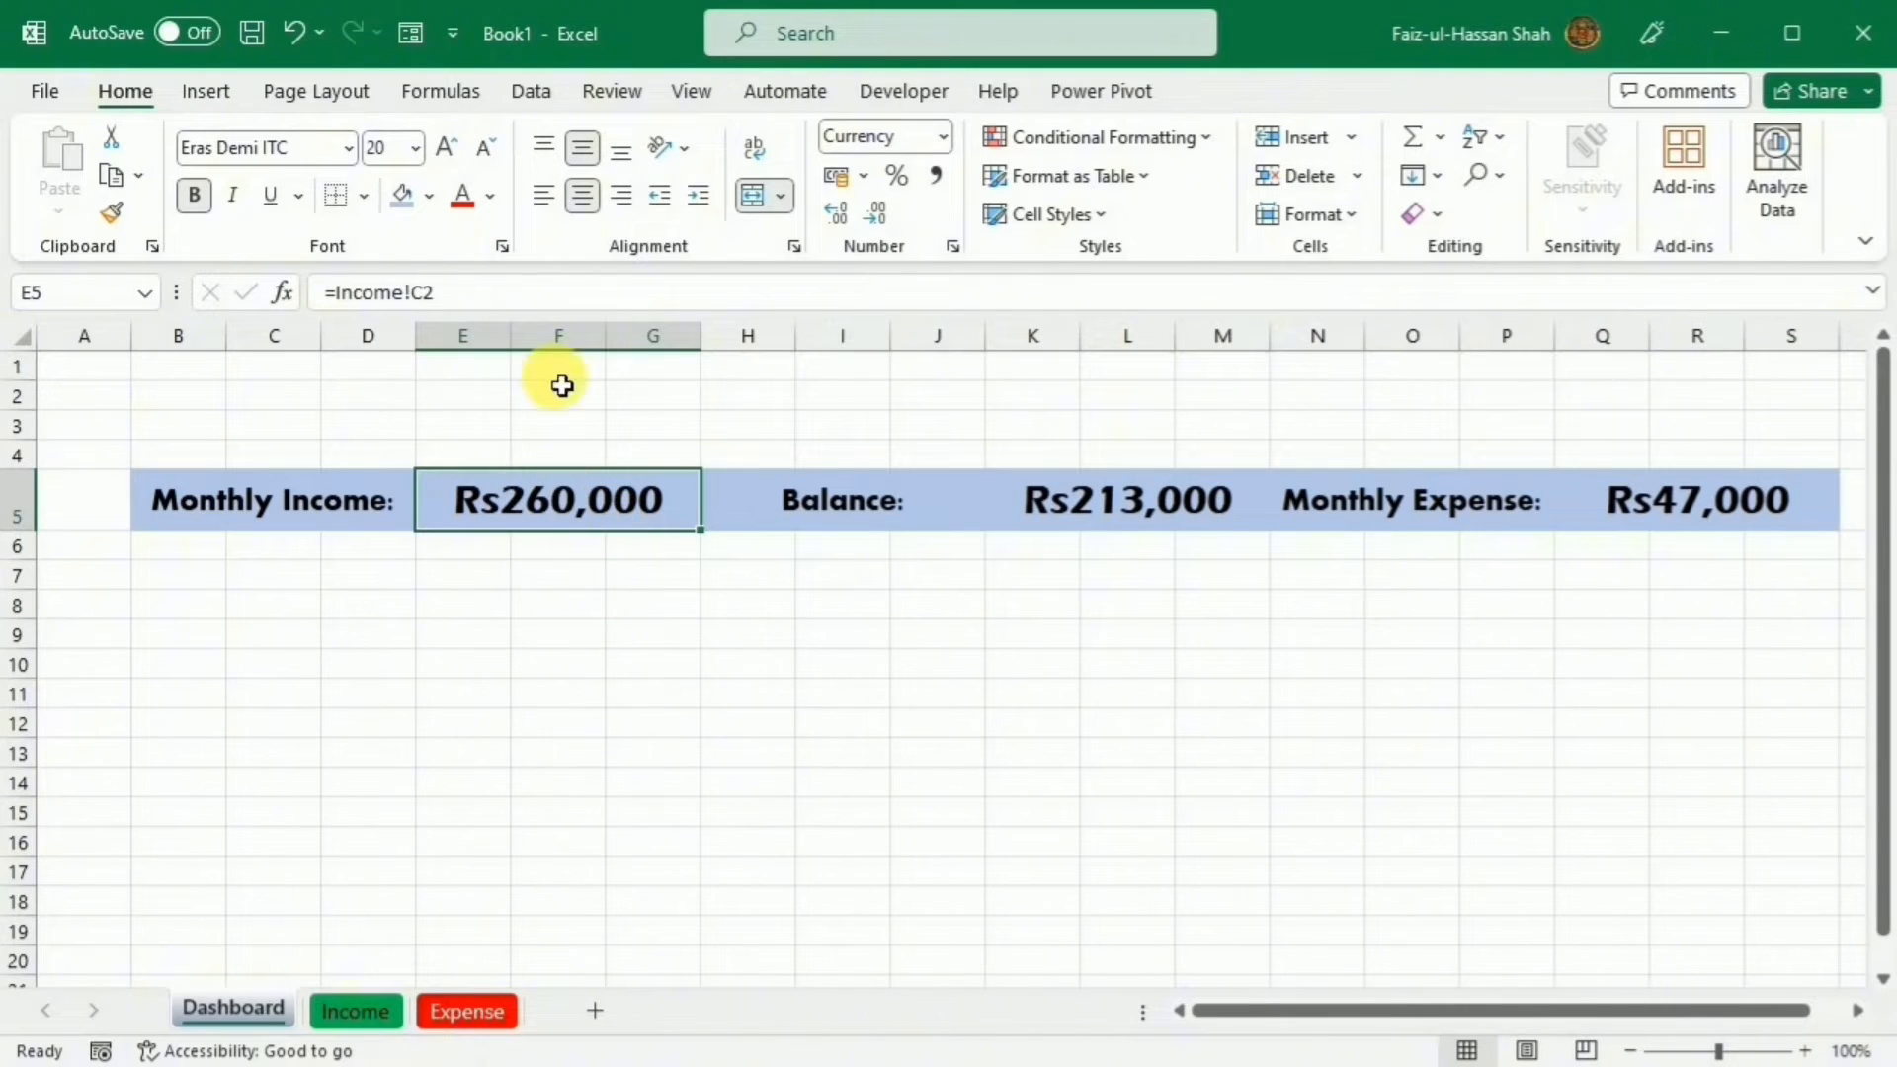
left_click(491, 196)
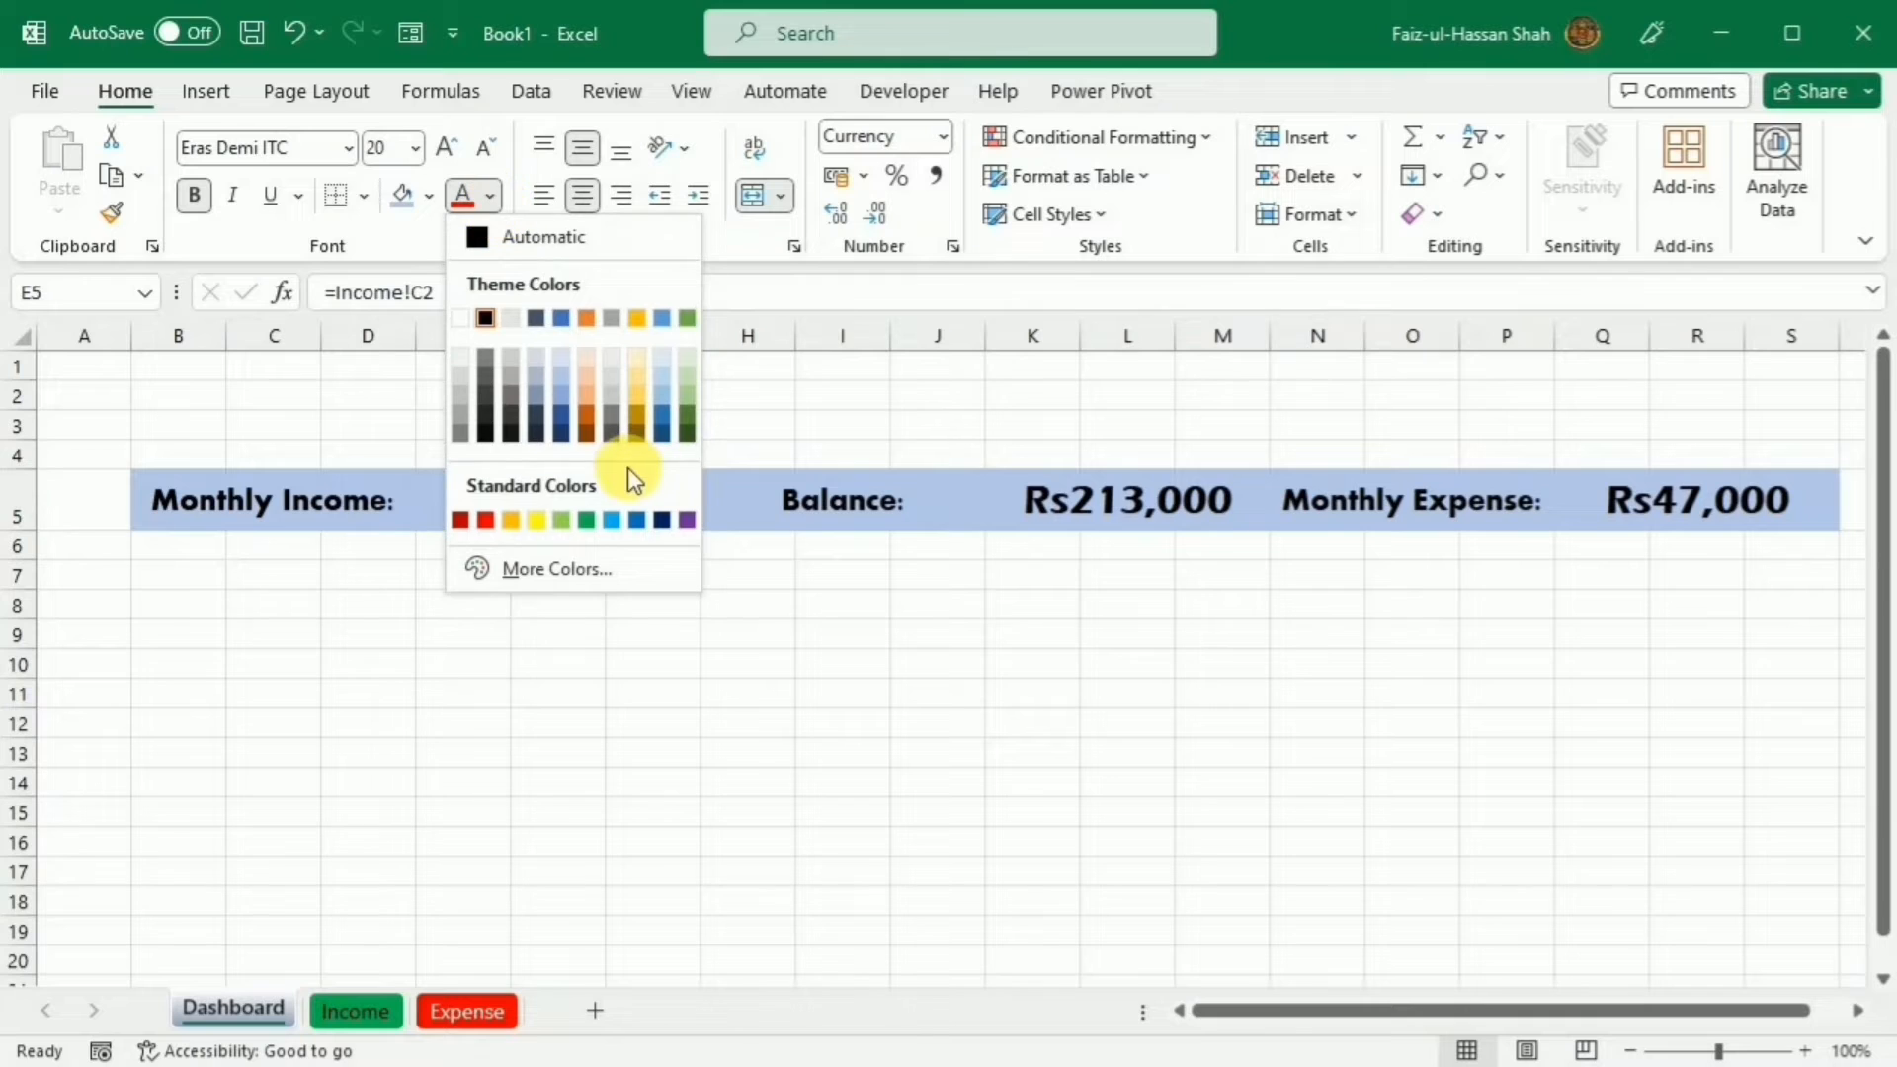
left_click(587, 520)
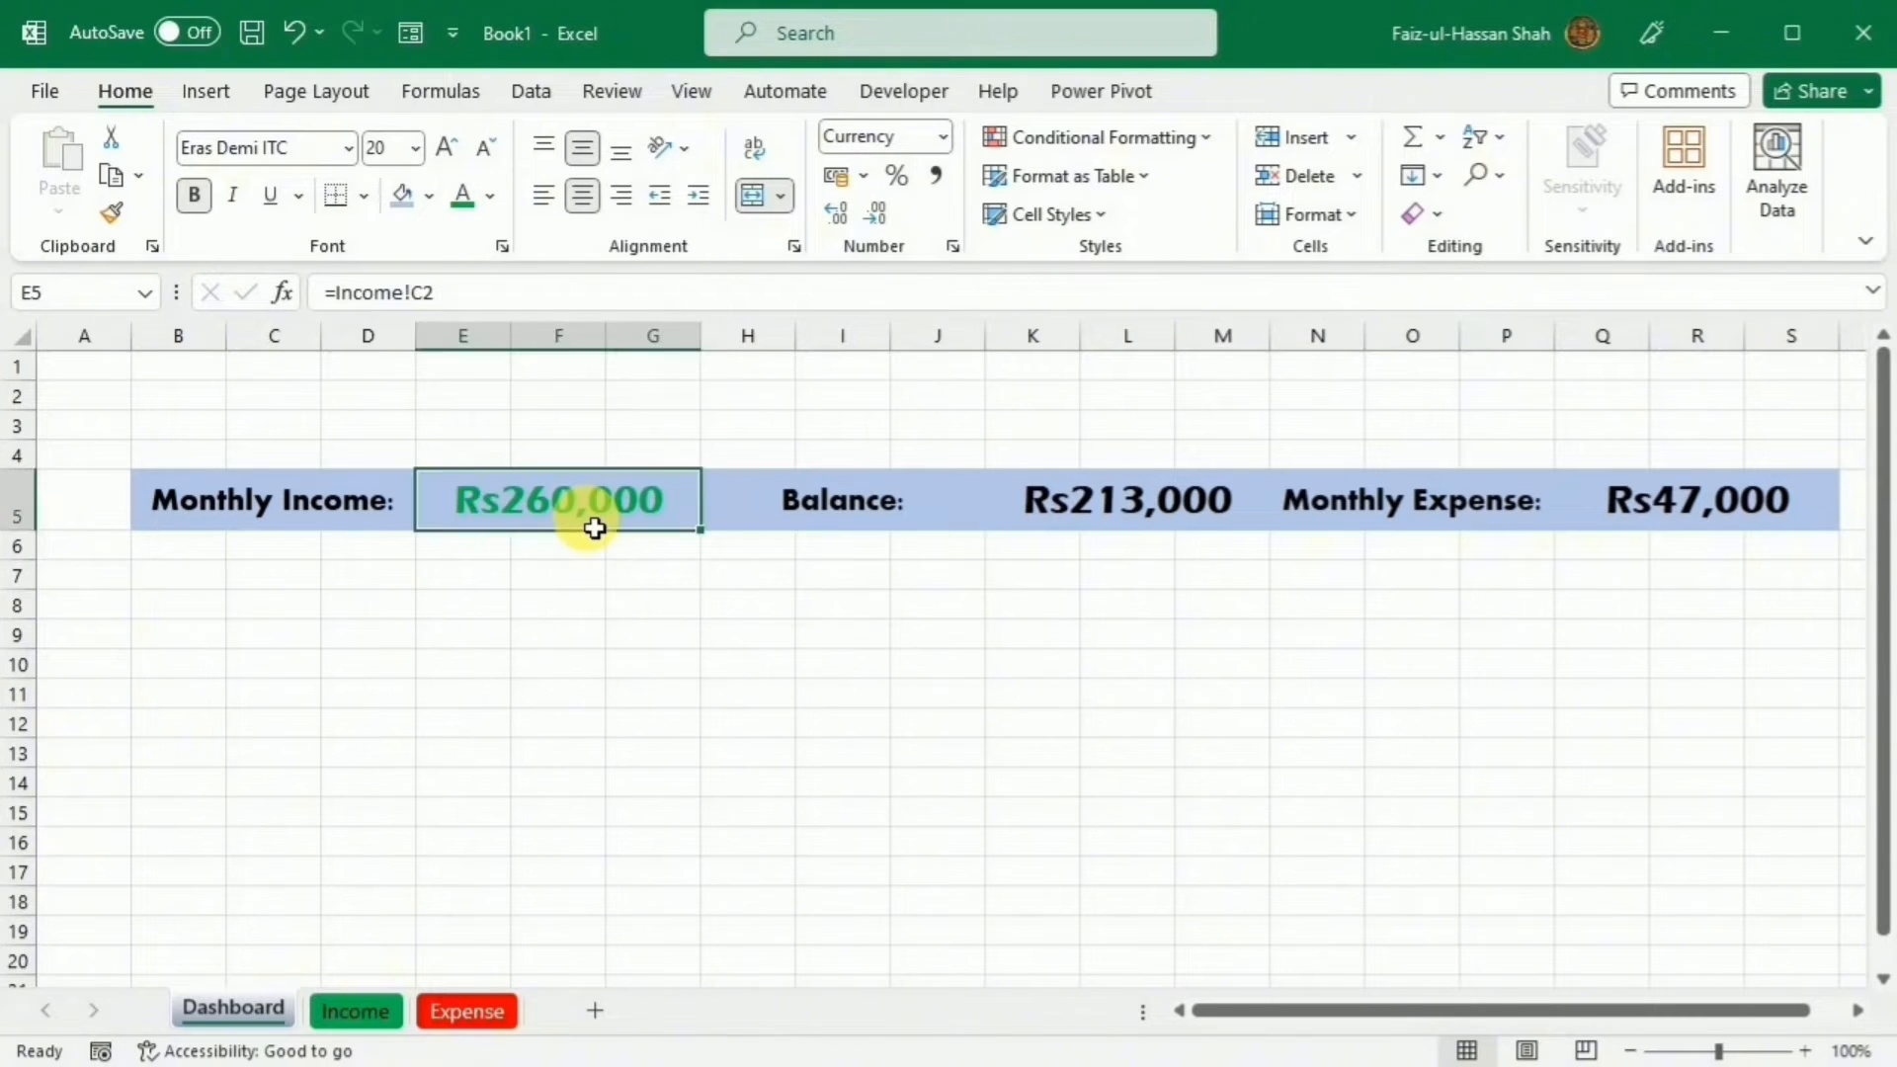
left_click(1600, 526)
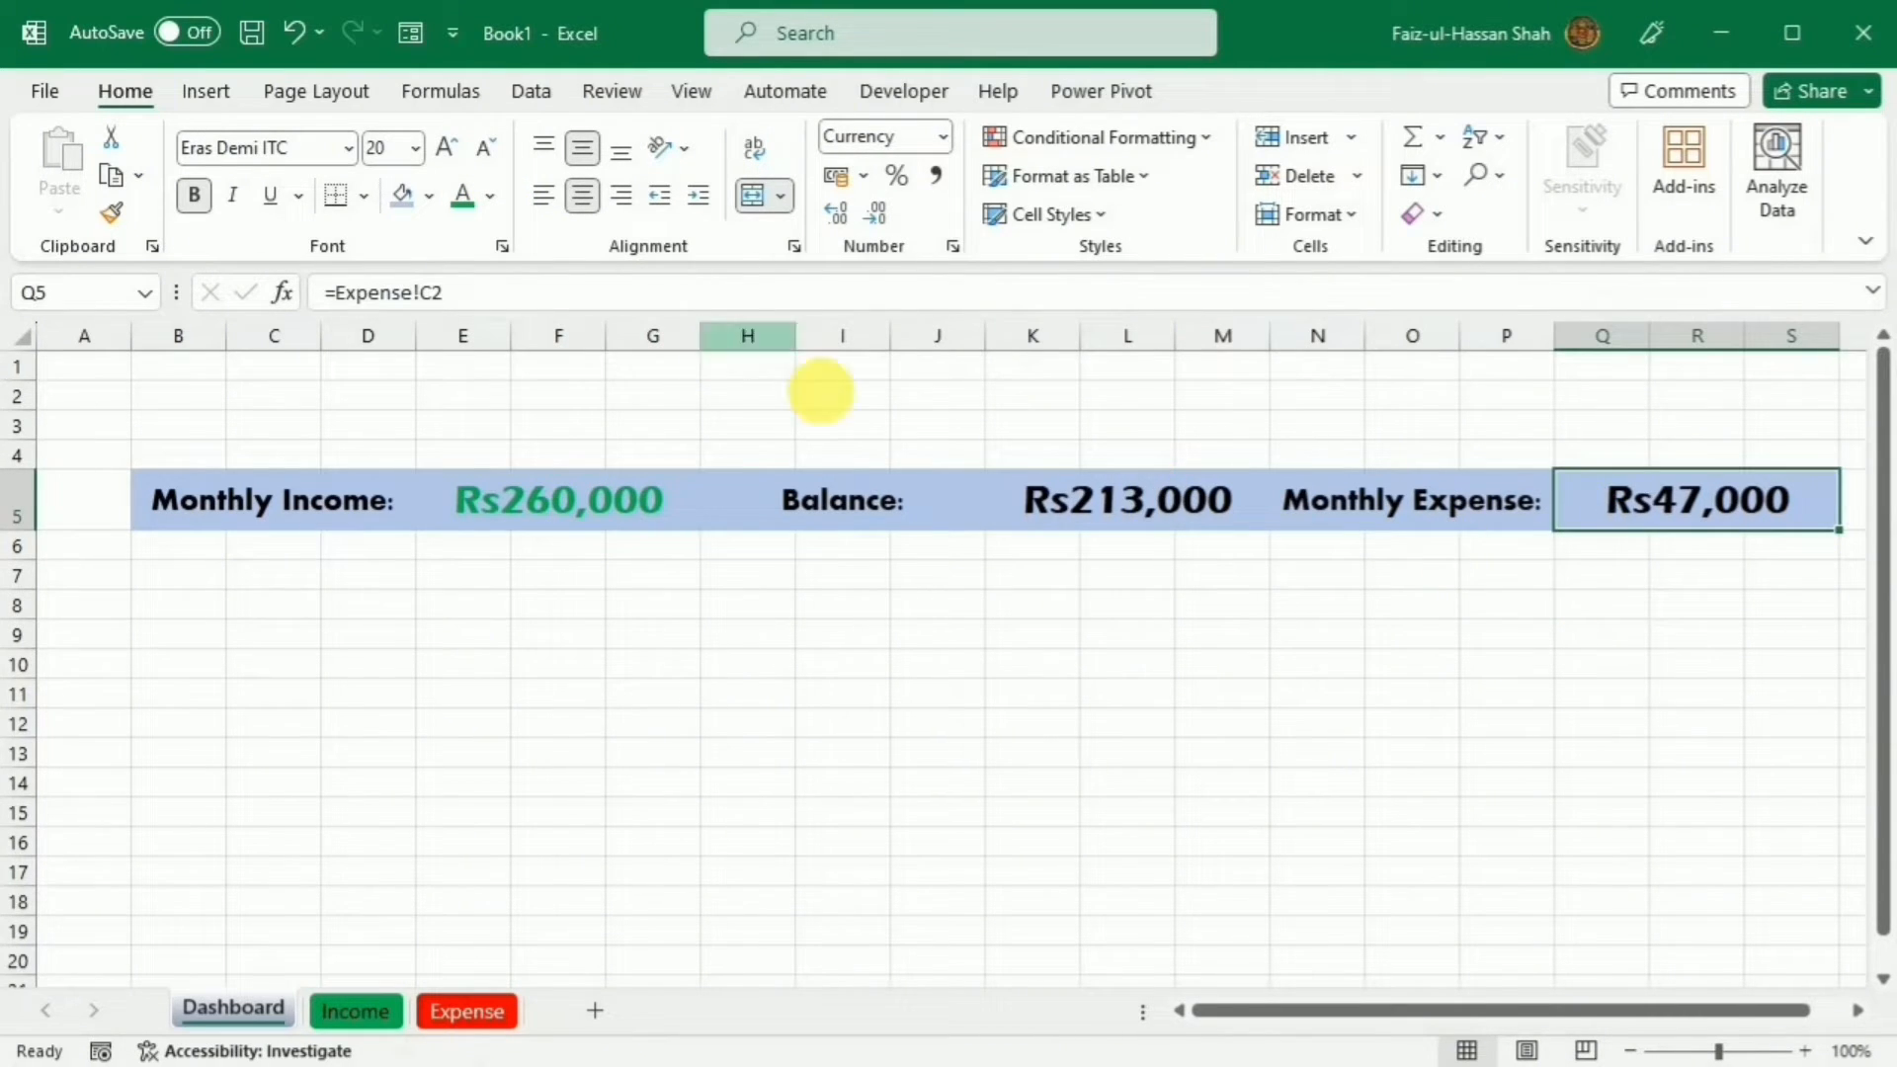
left_click(494, 193)
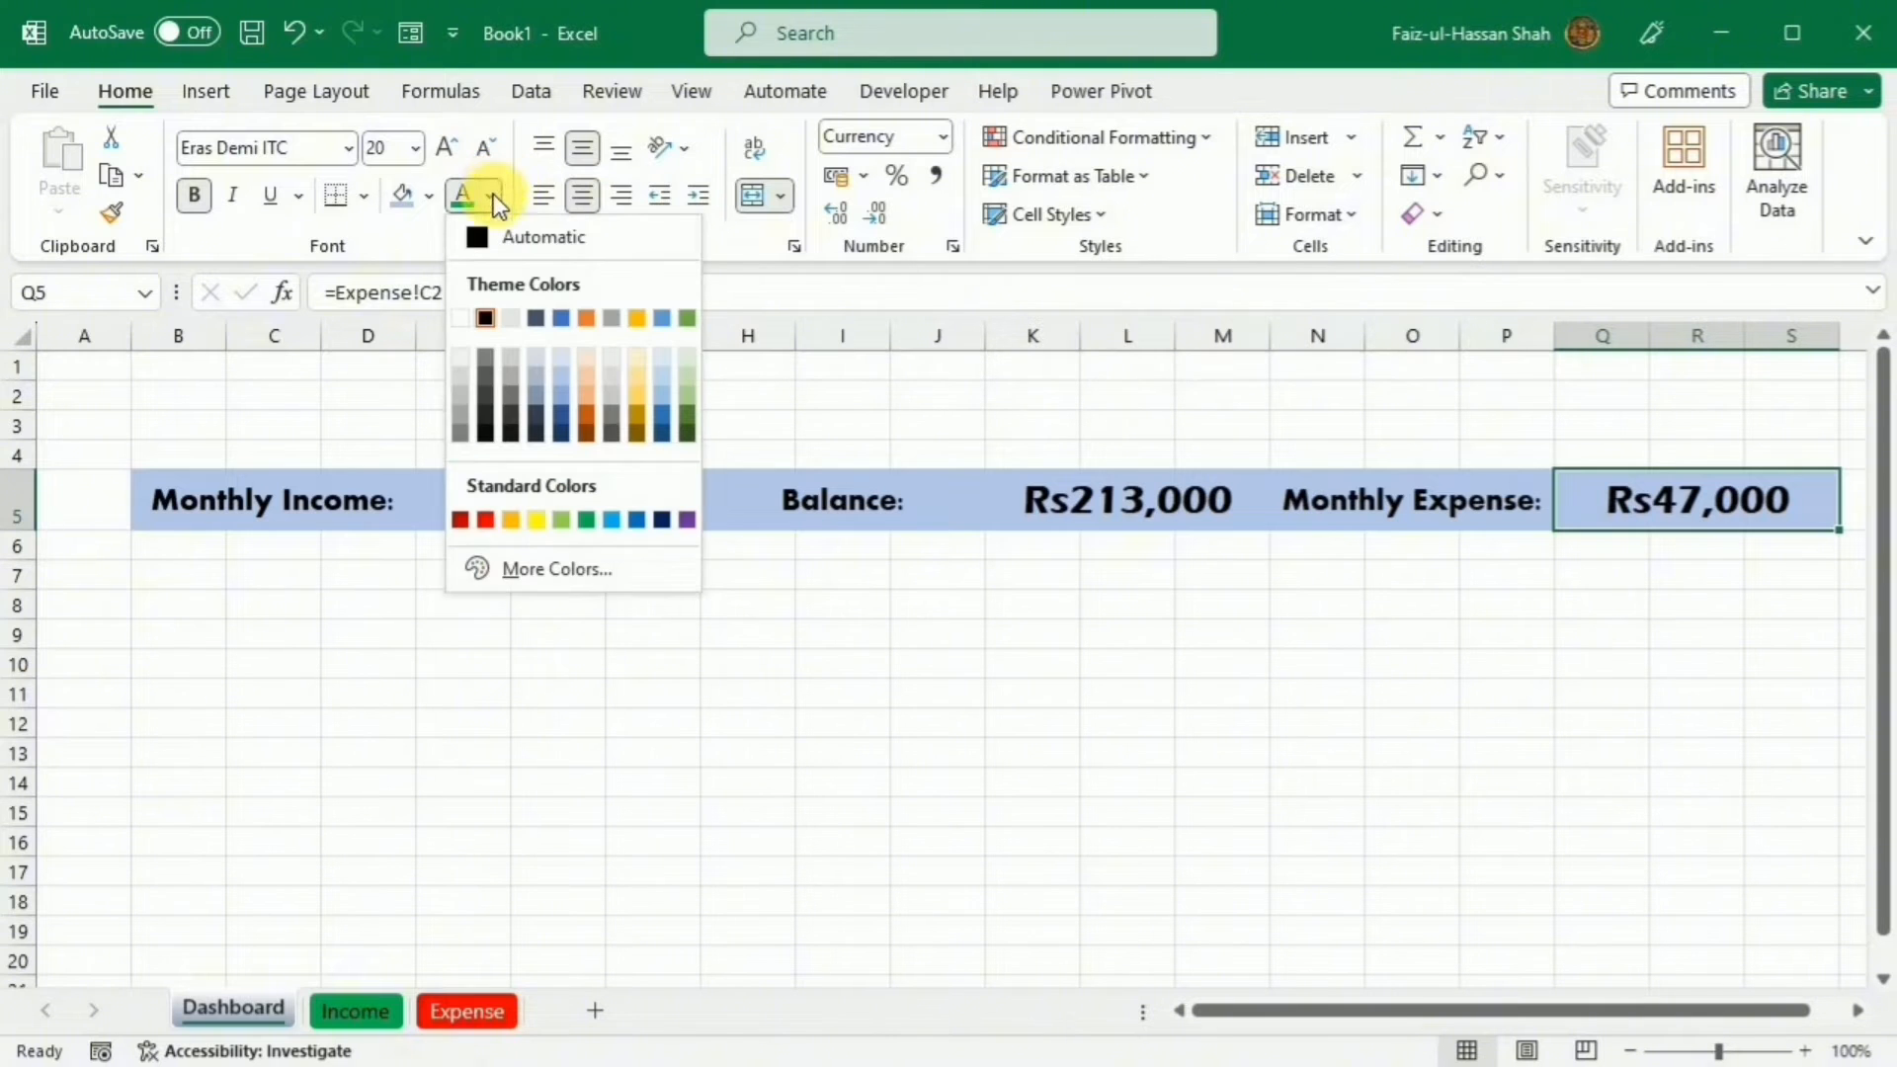
left_click(483, 515)
Enter "•Top Monthly Income:" in B6, inserting the bullet as a symbol with character code 2022.
left_click(212, 550)
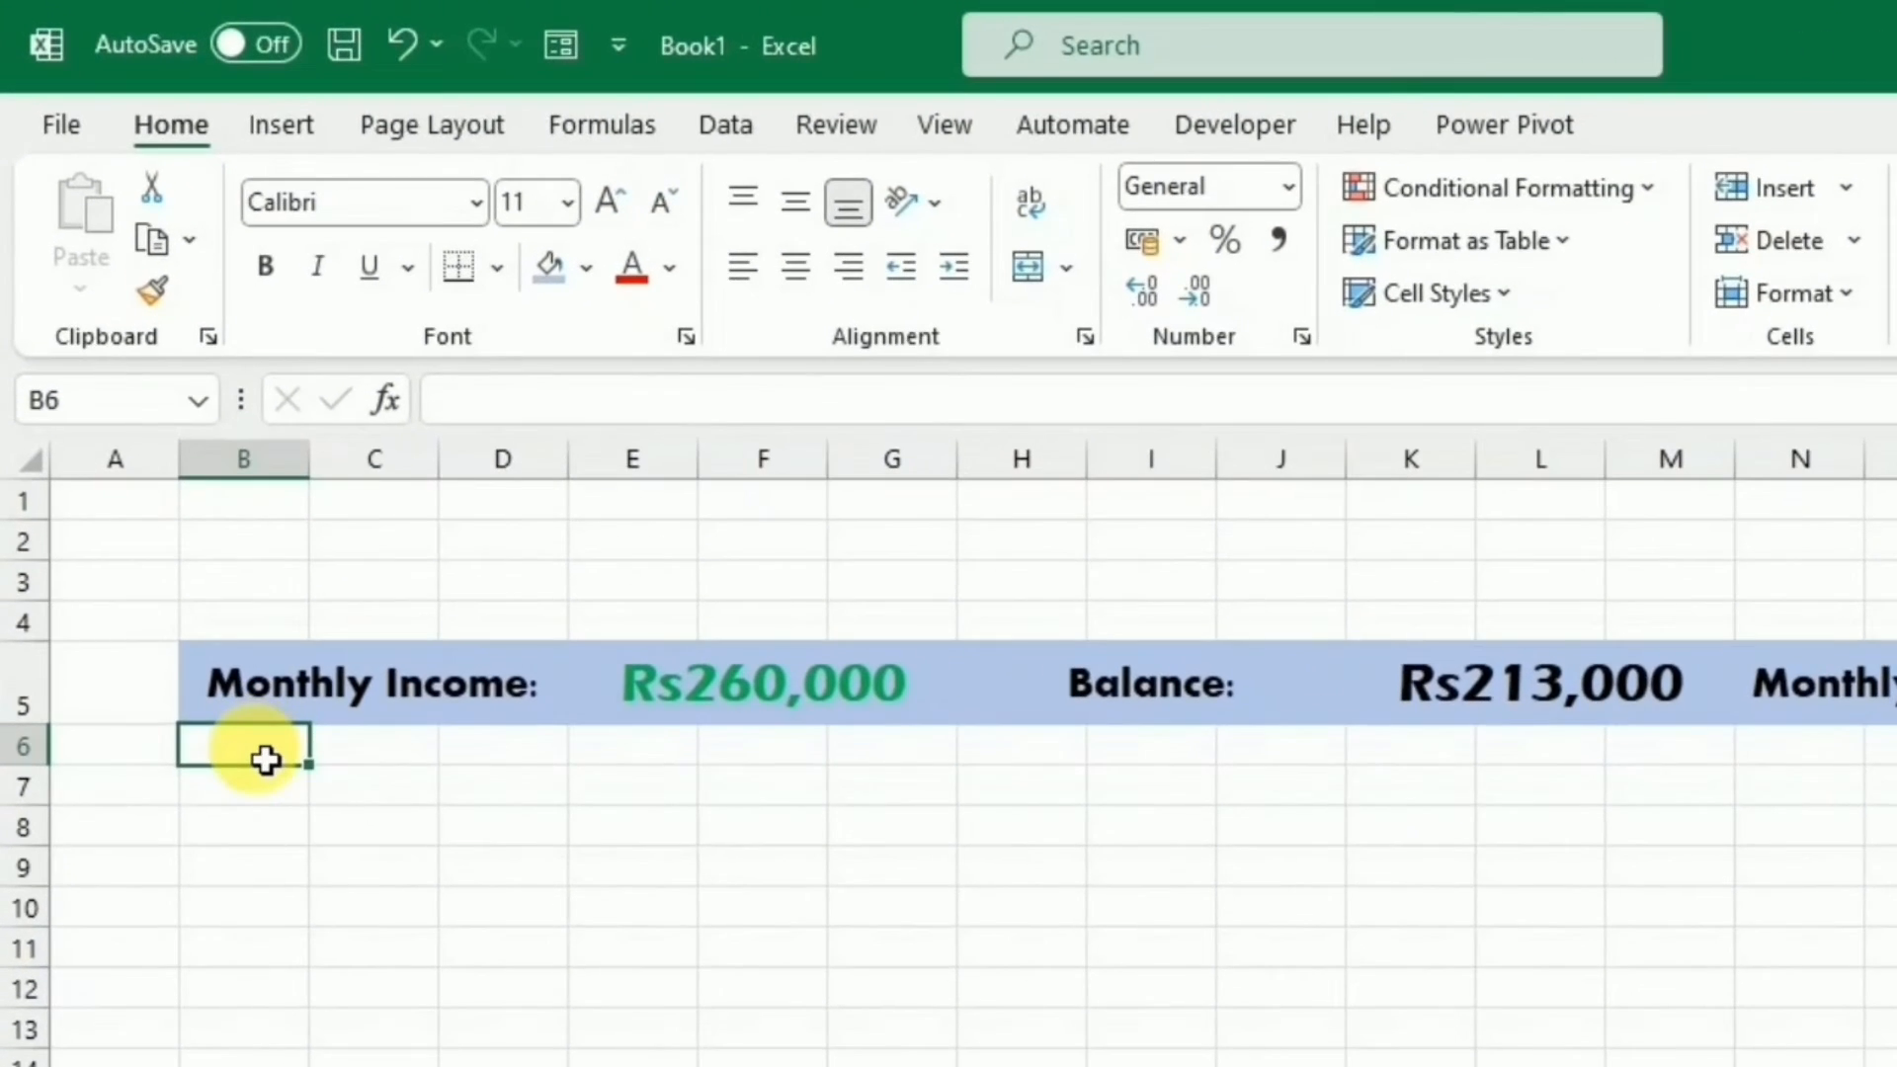
left_click(281, 125)
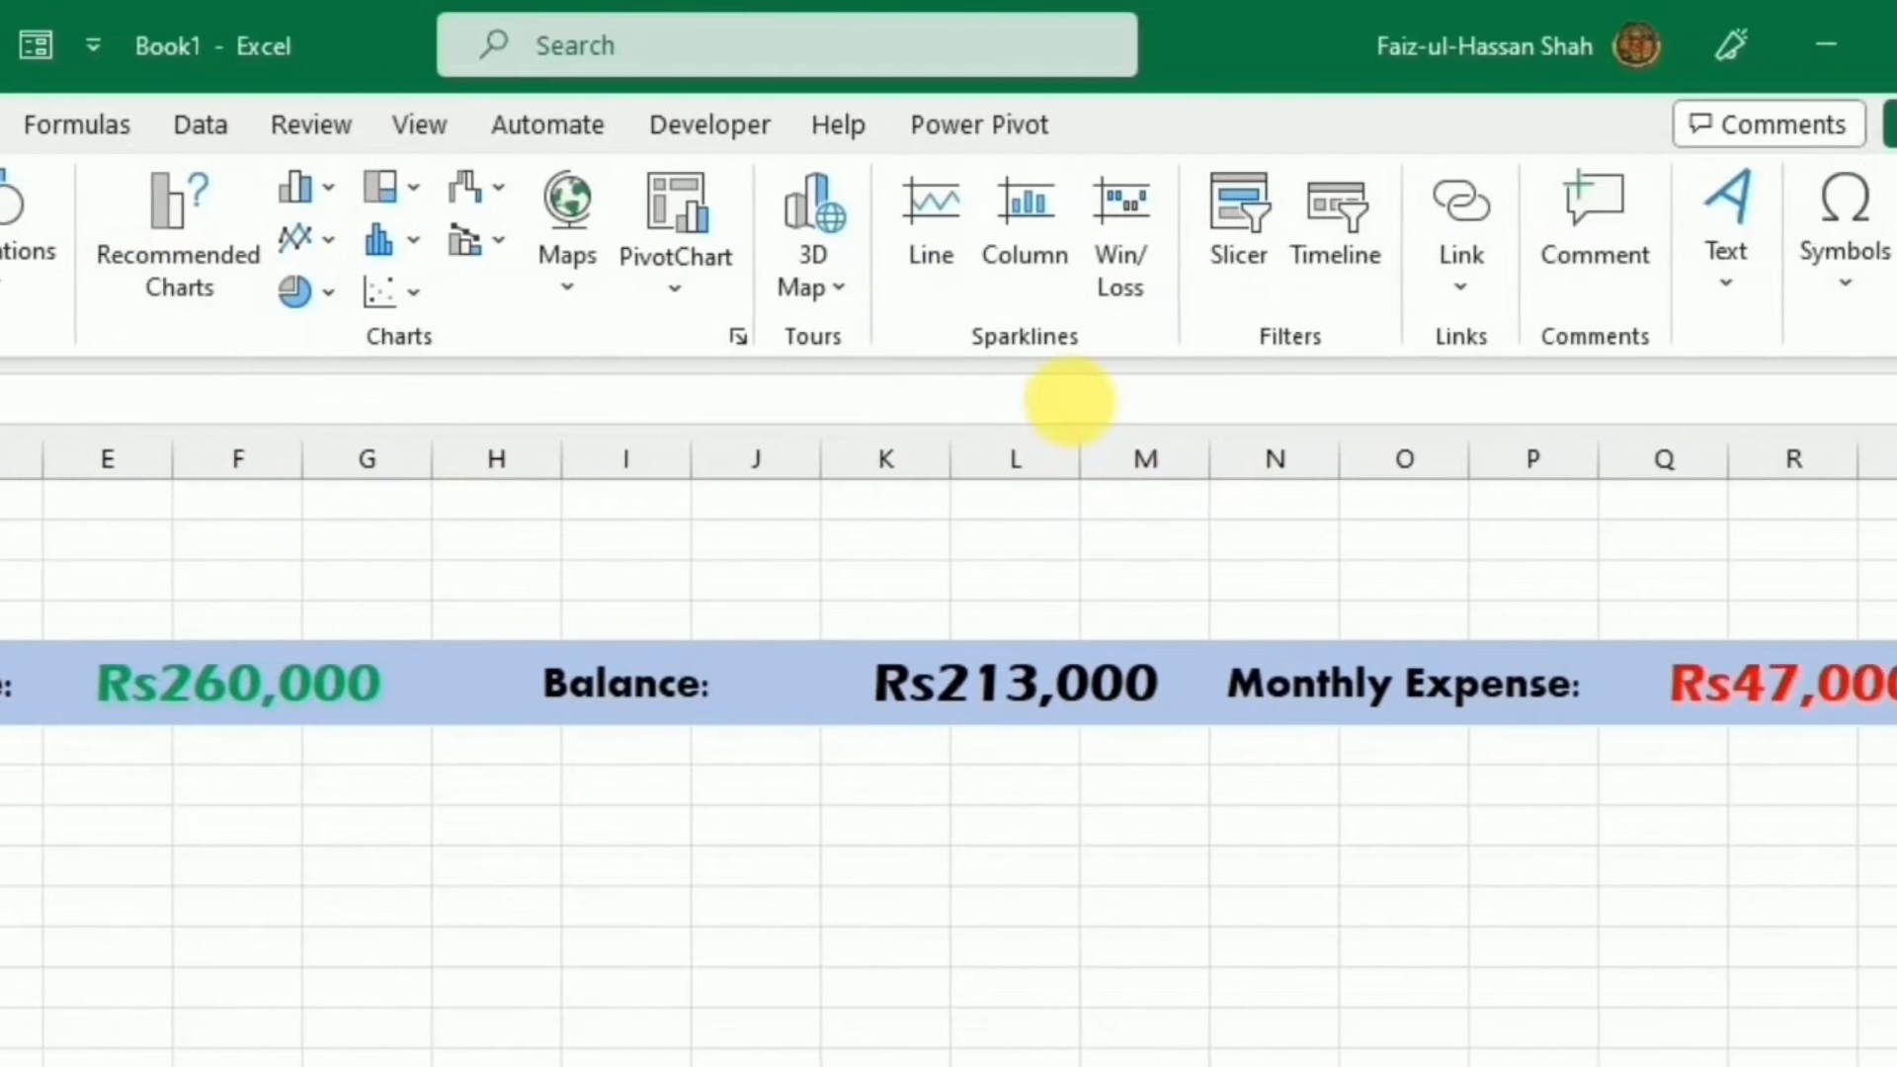
left_click(1854, 292)
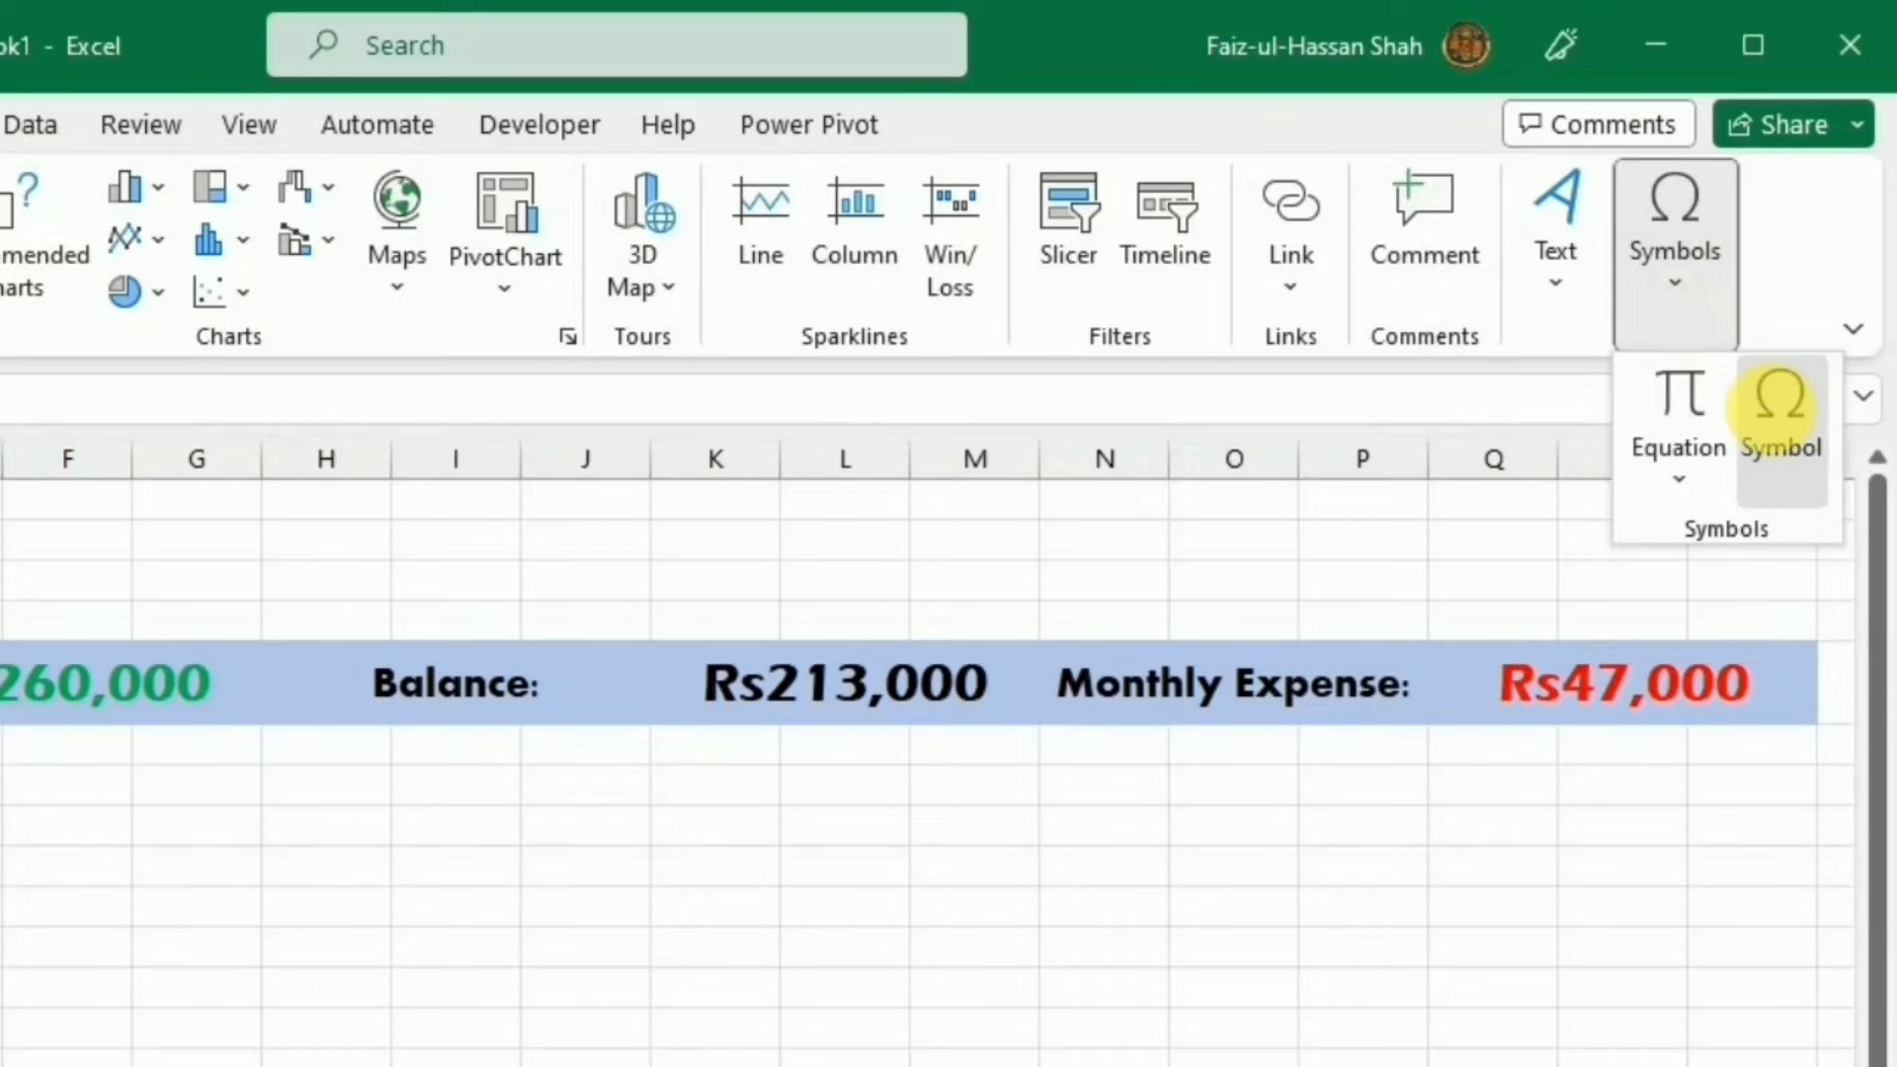
left_click(1779, 405)
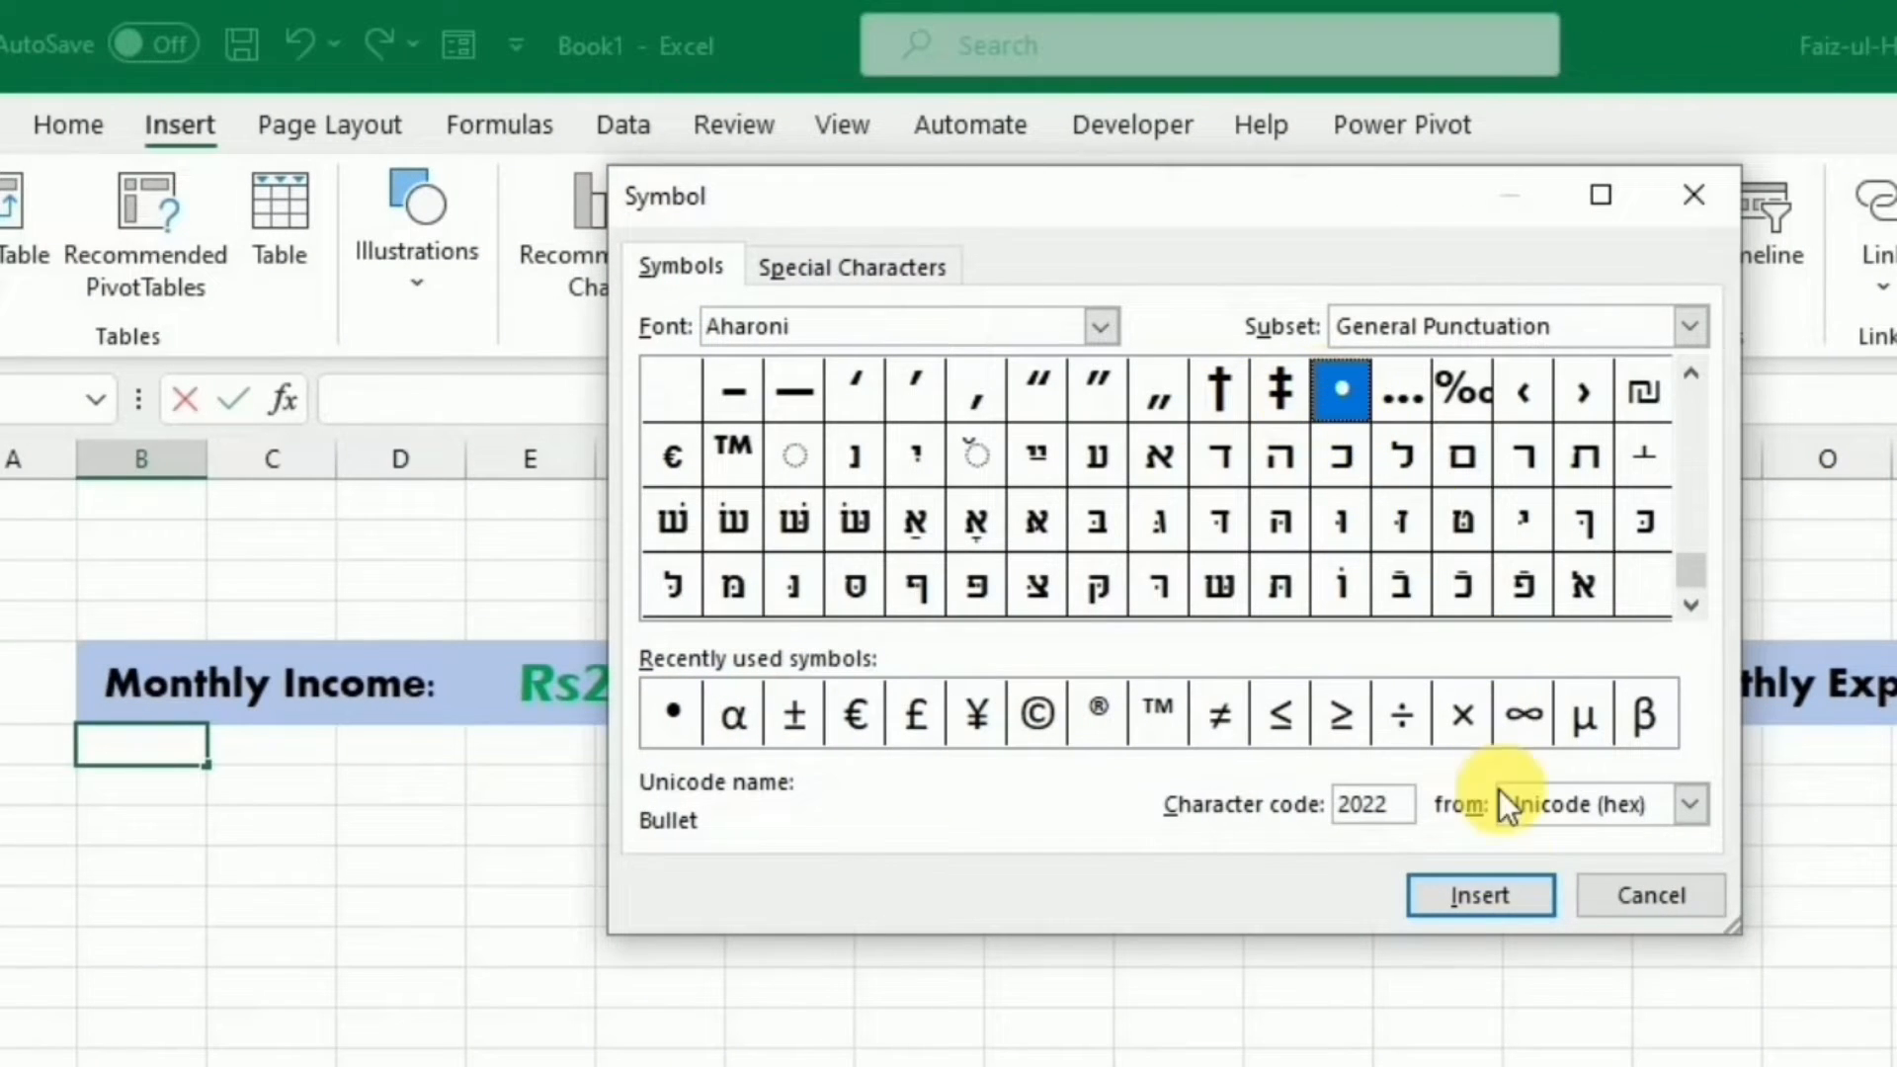
left_click(1502, 899)
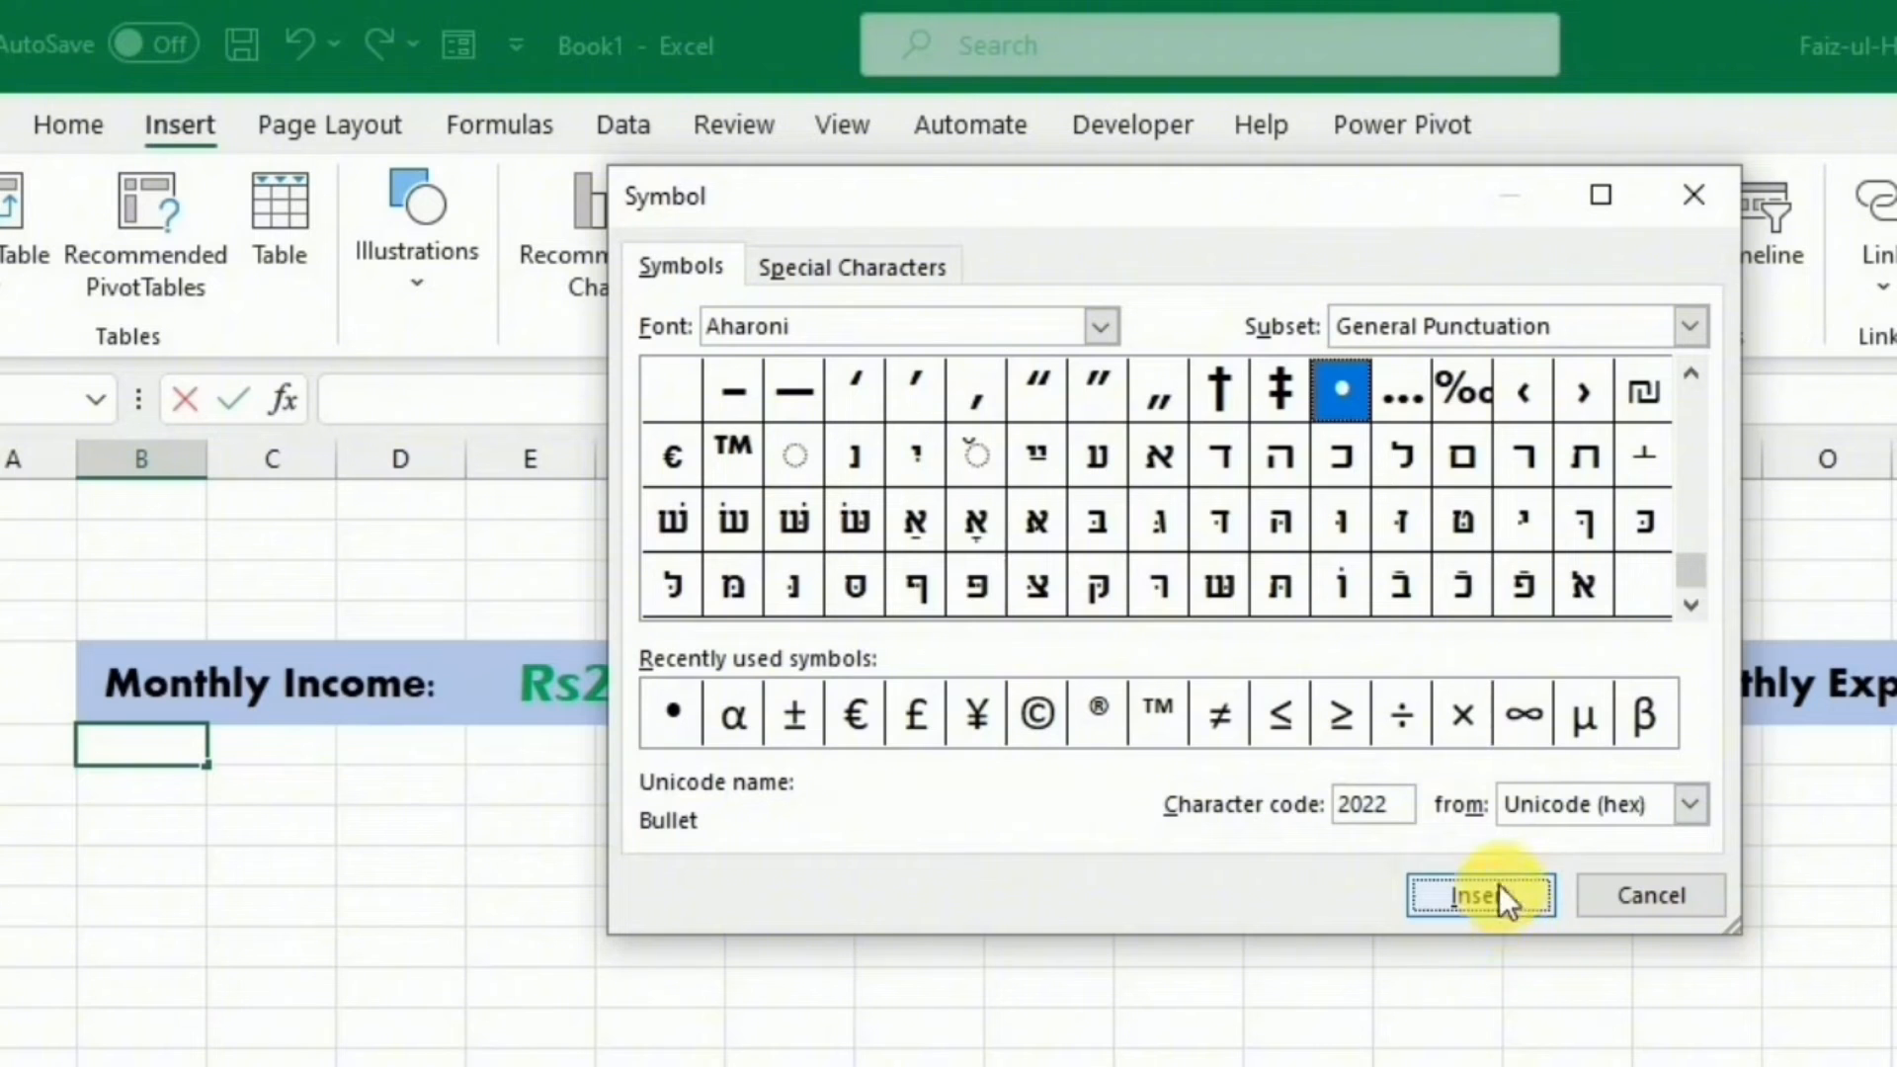
left_click(1490, 884)
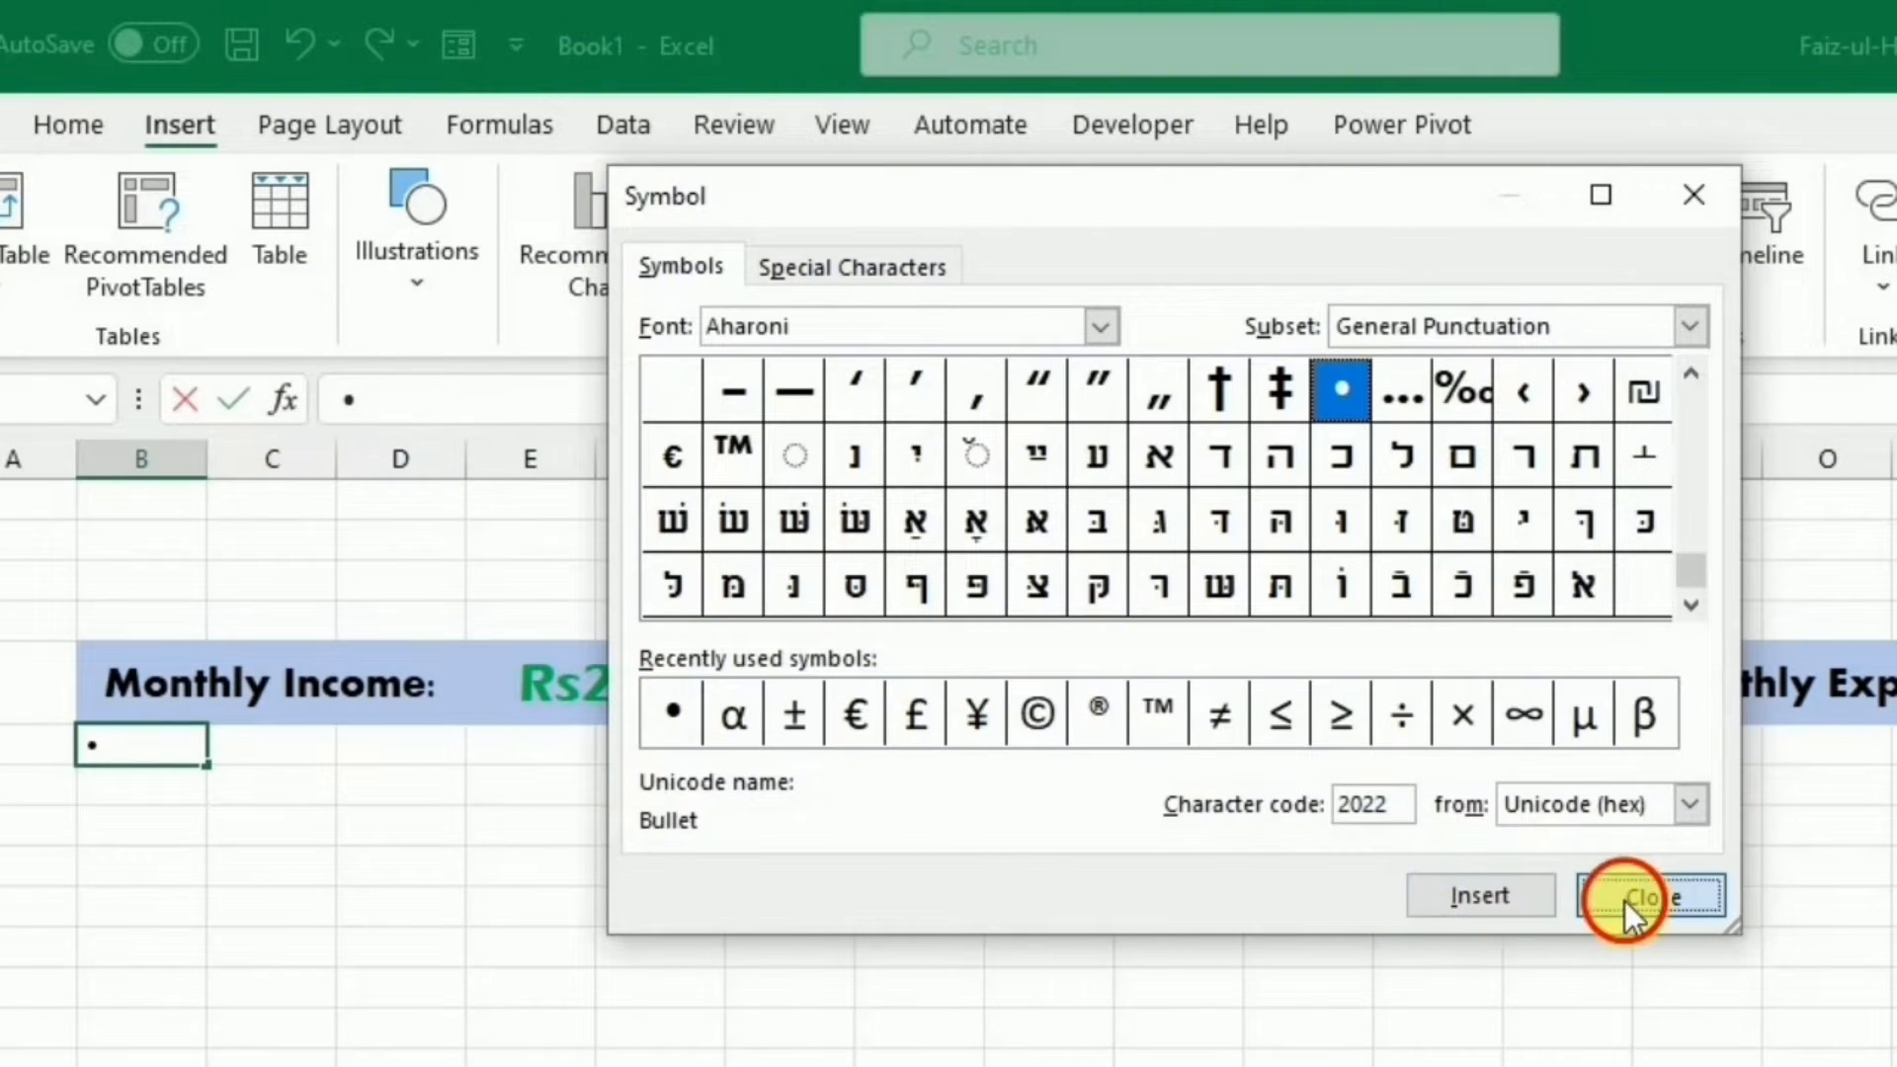
left_click(1620, 899)
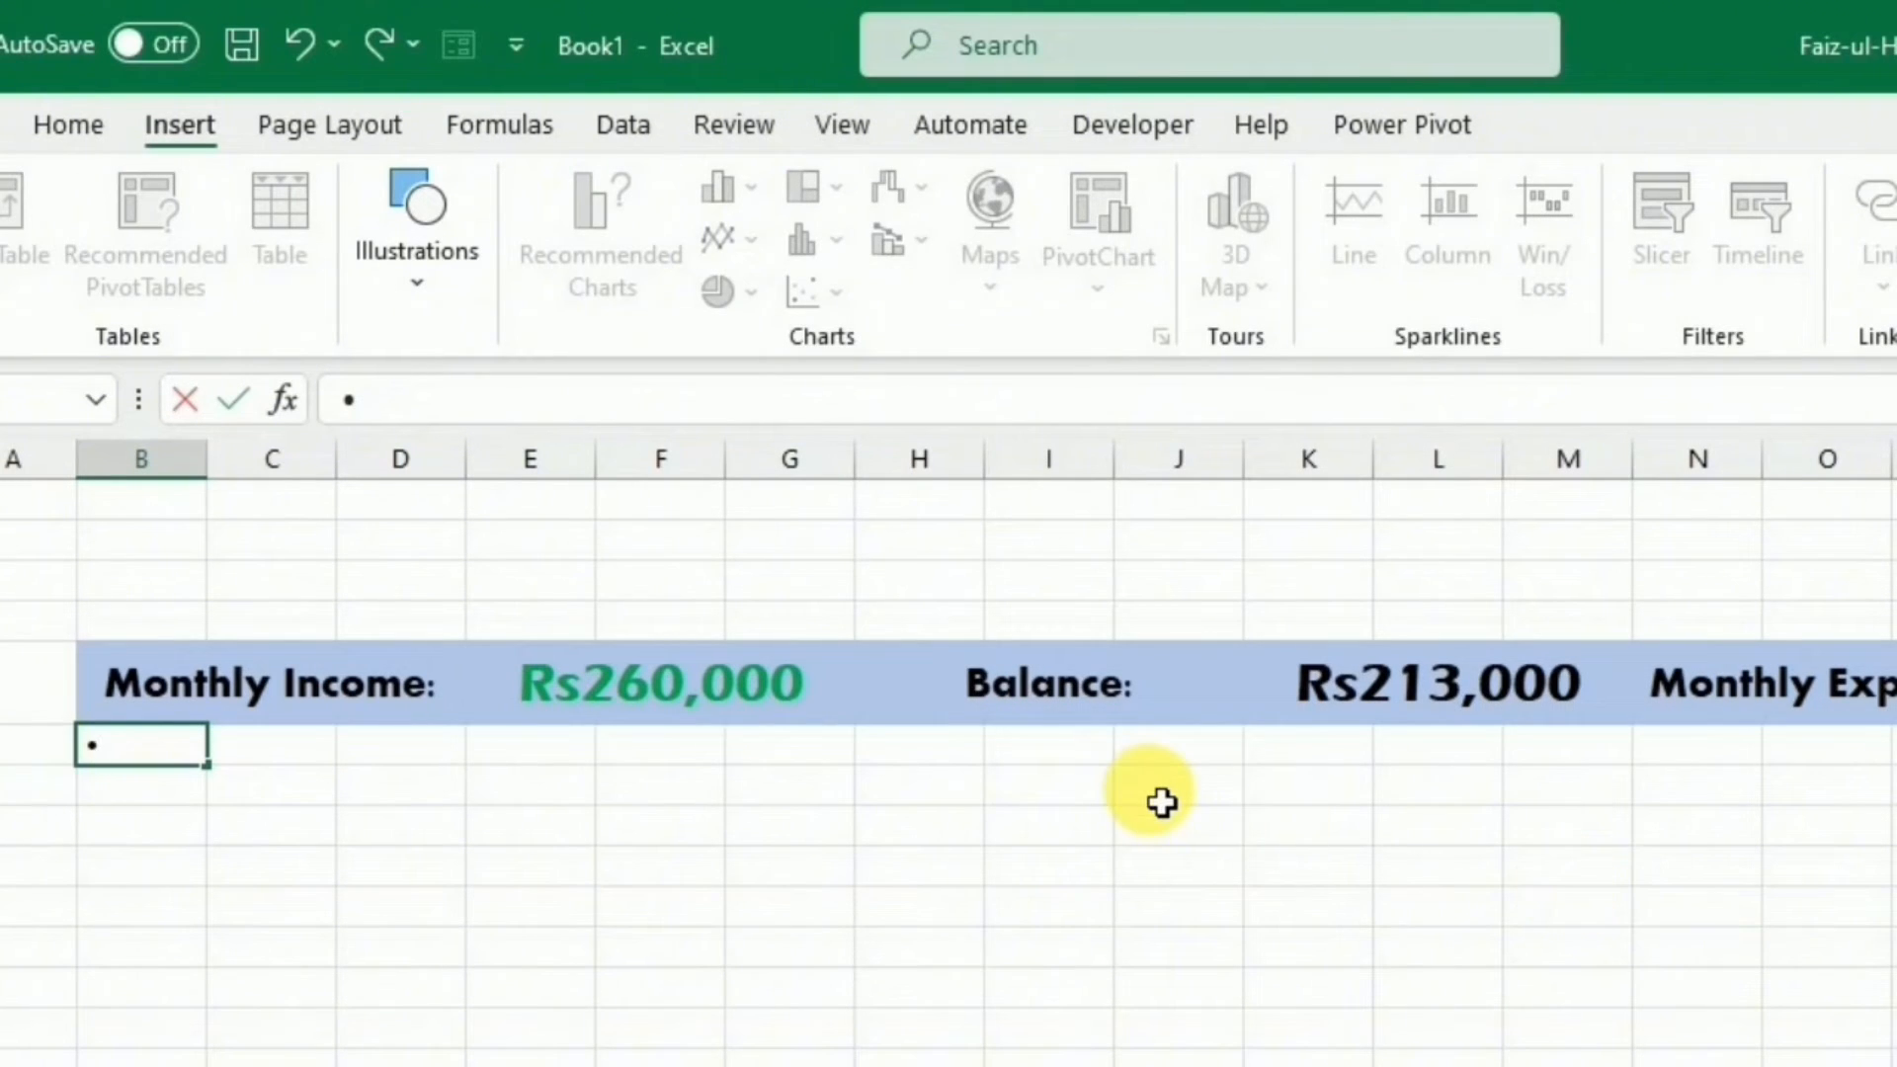
type("Top Mont")
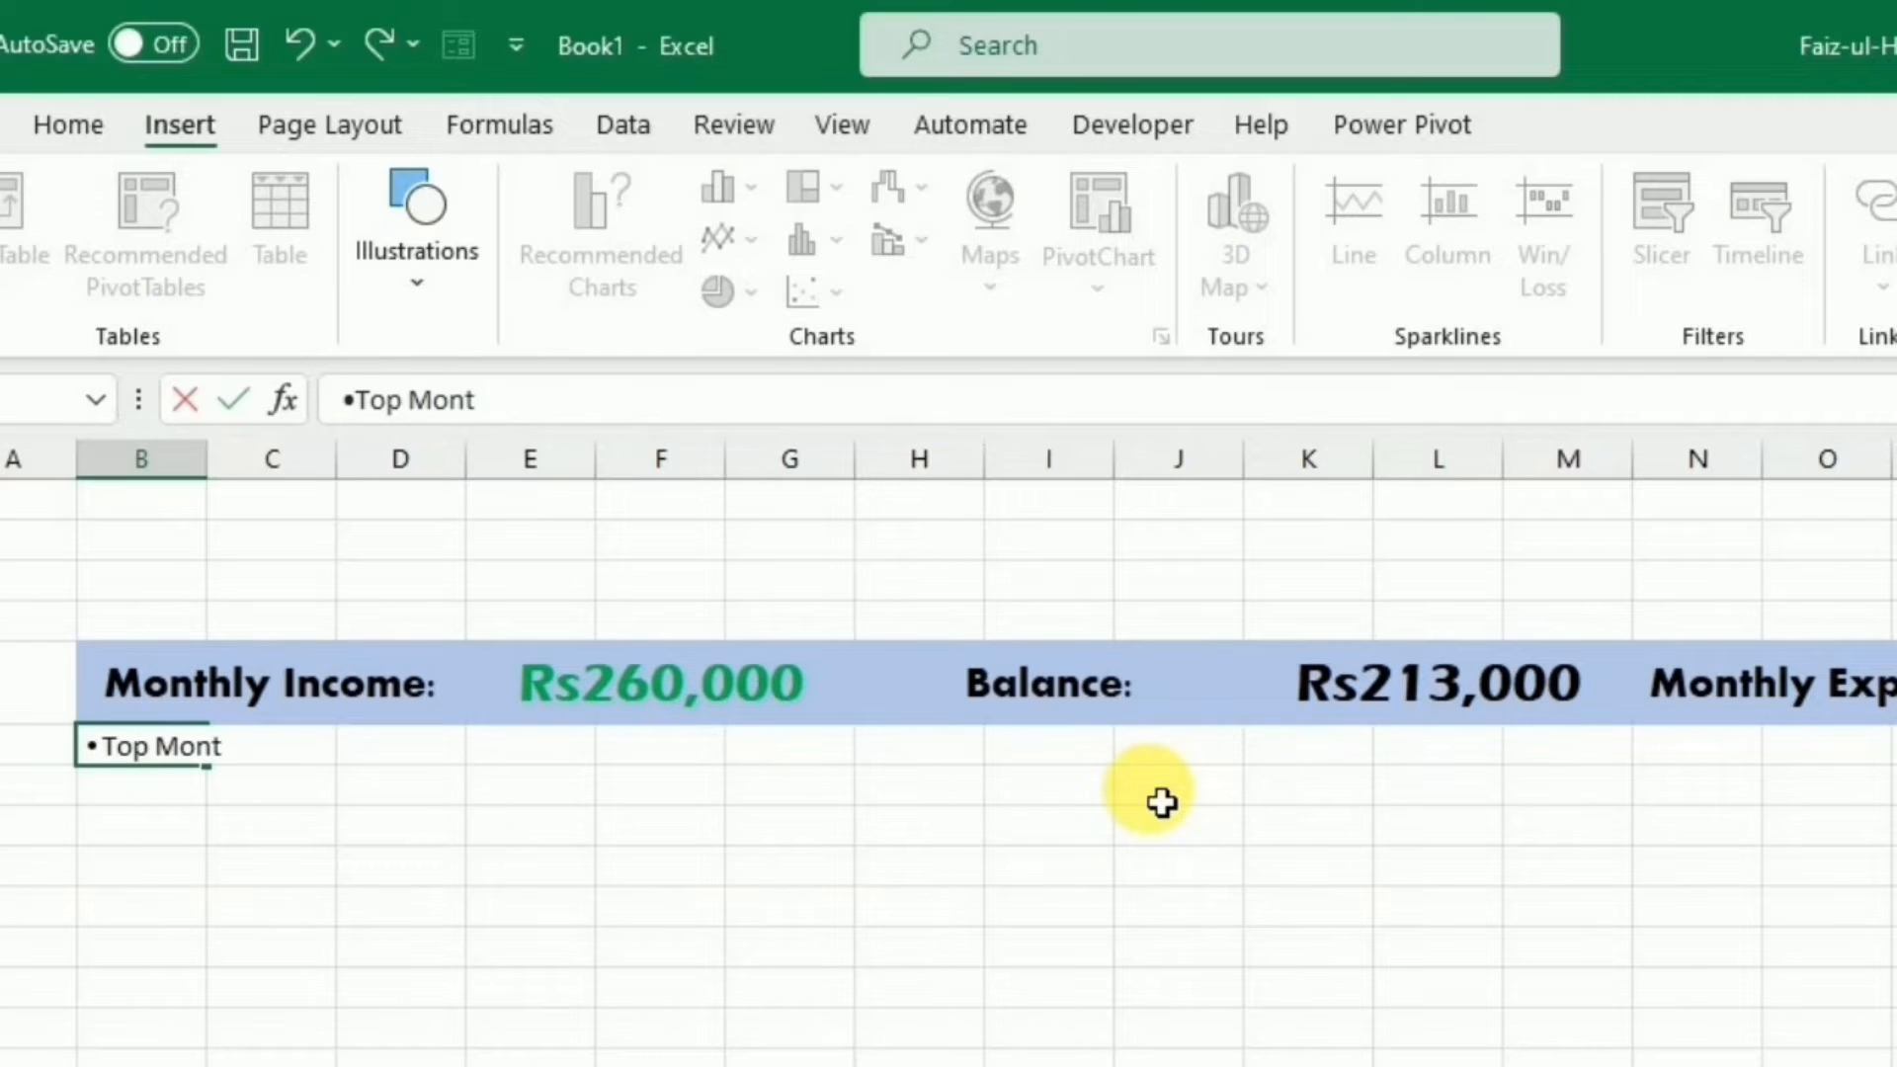
type("hly Income:")
key("Return")
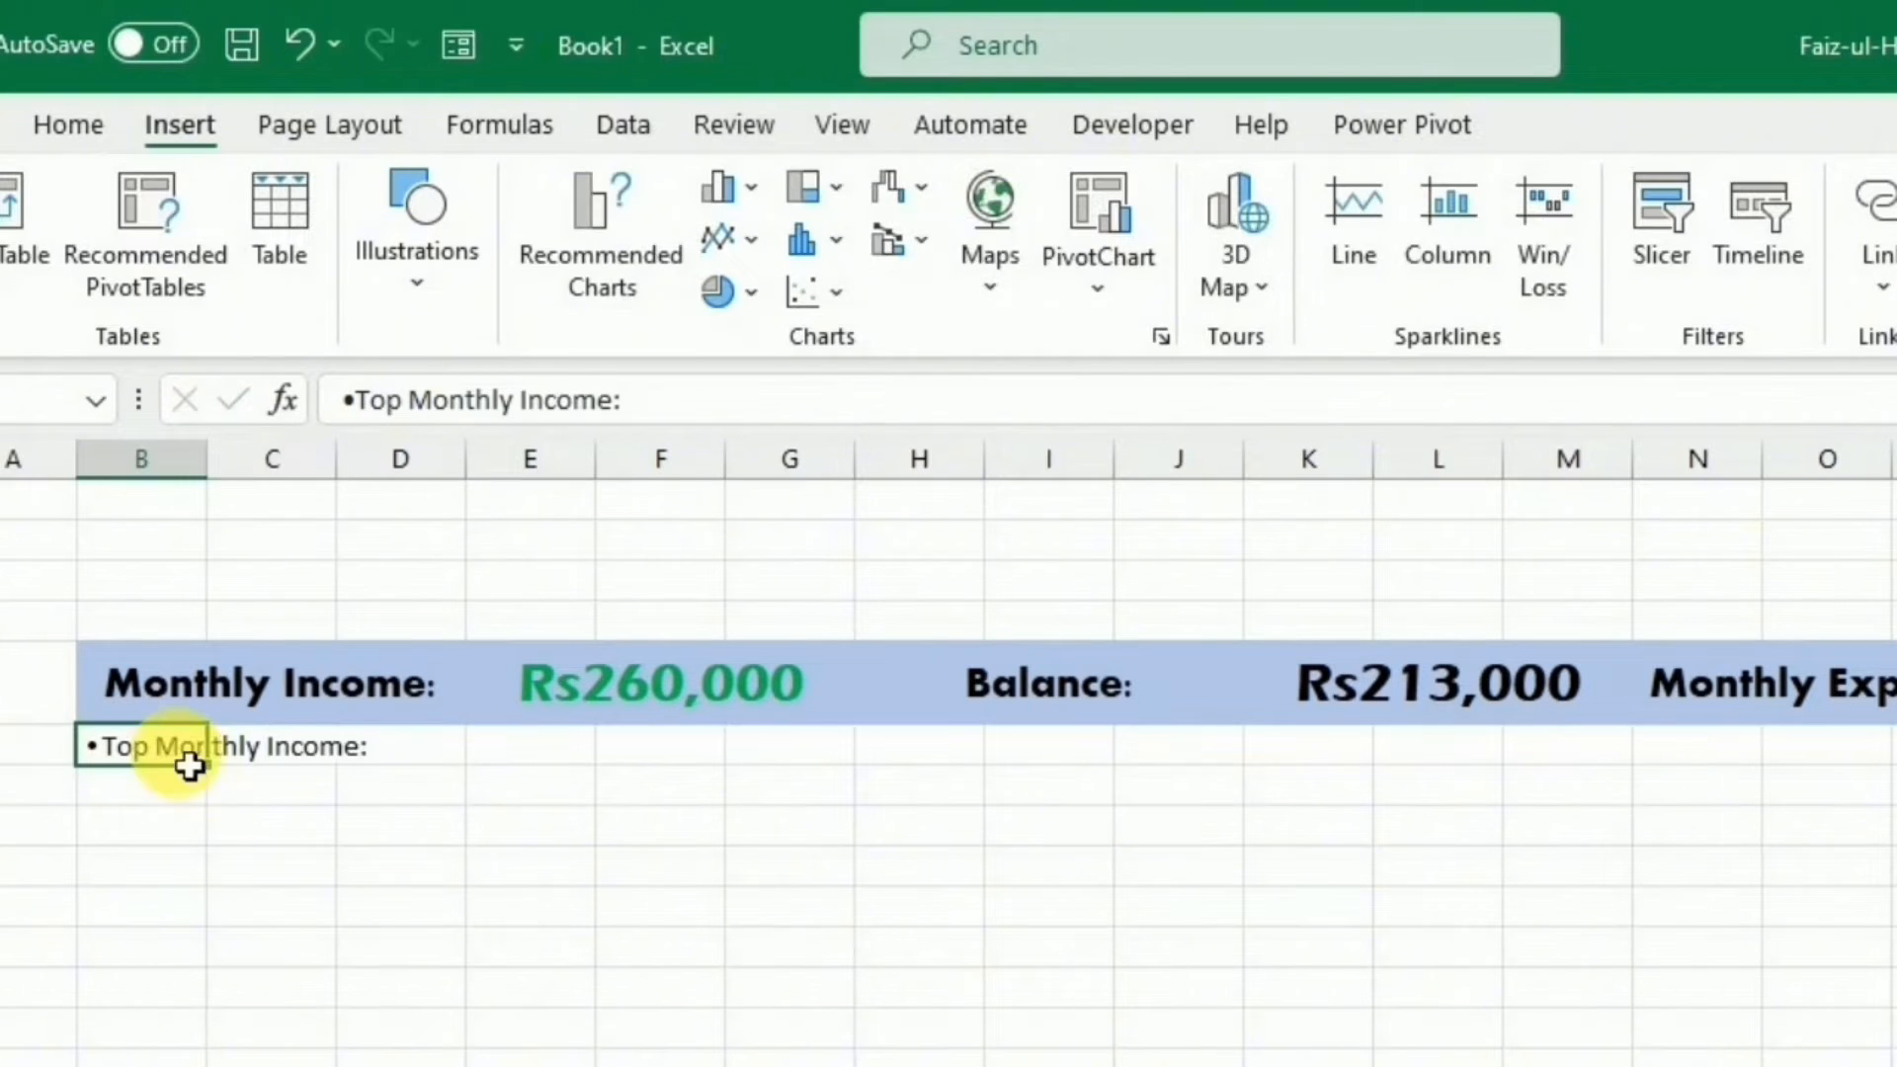
Merge and center the Top Monthly Income label across B6:D6 and format it in Aharoni at size 14.
left_click_drag(157, 754, 384, 764)
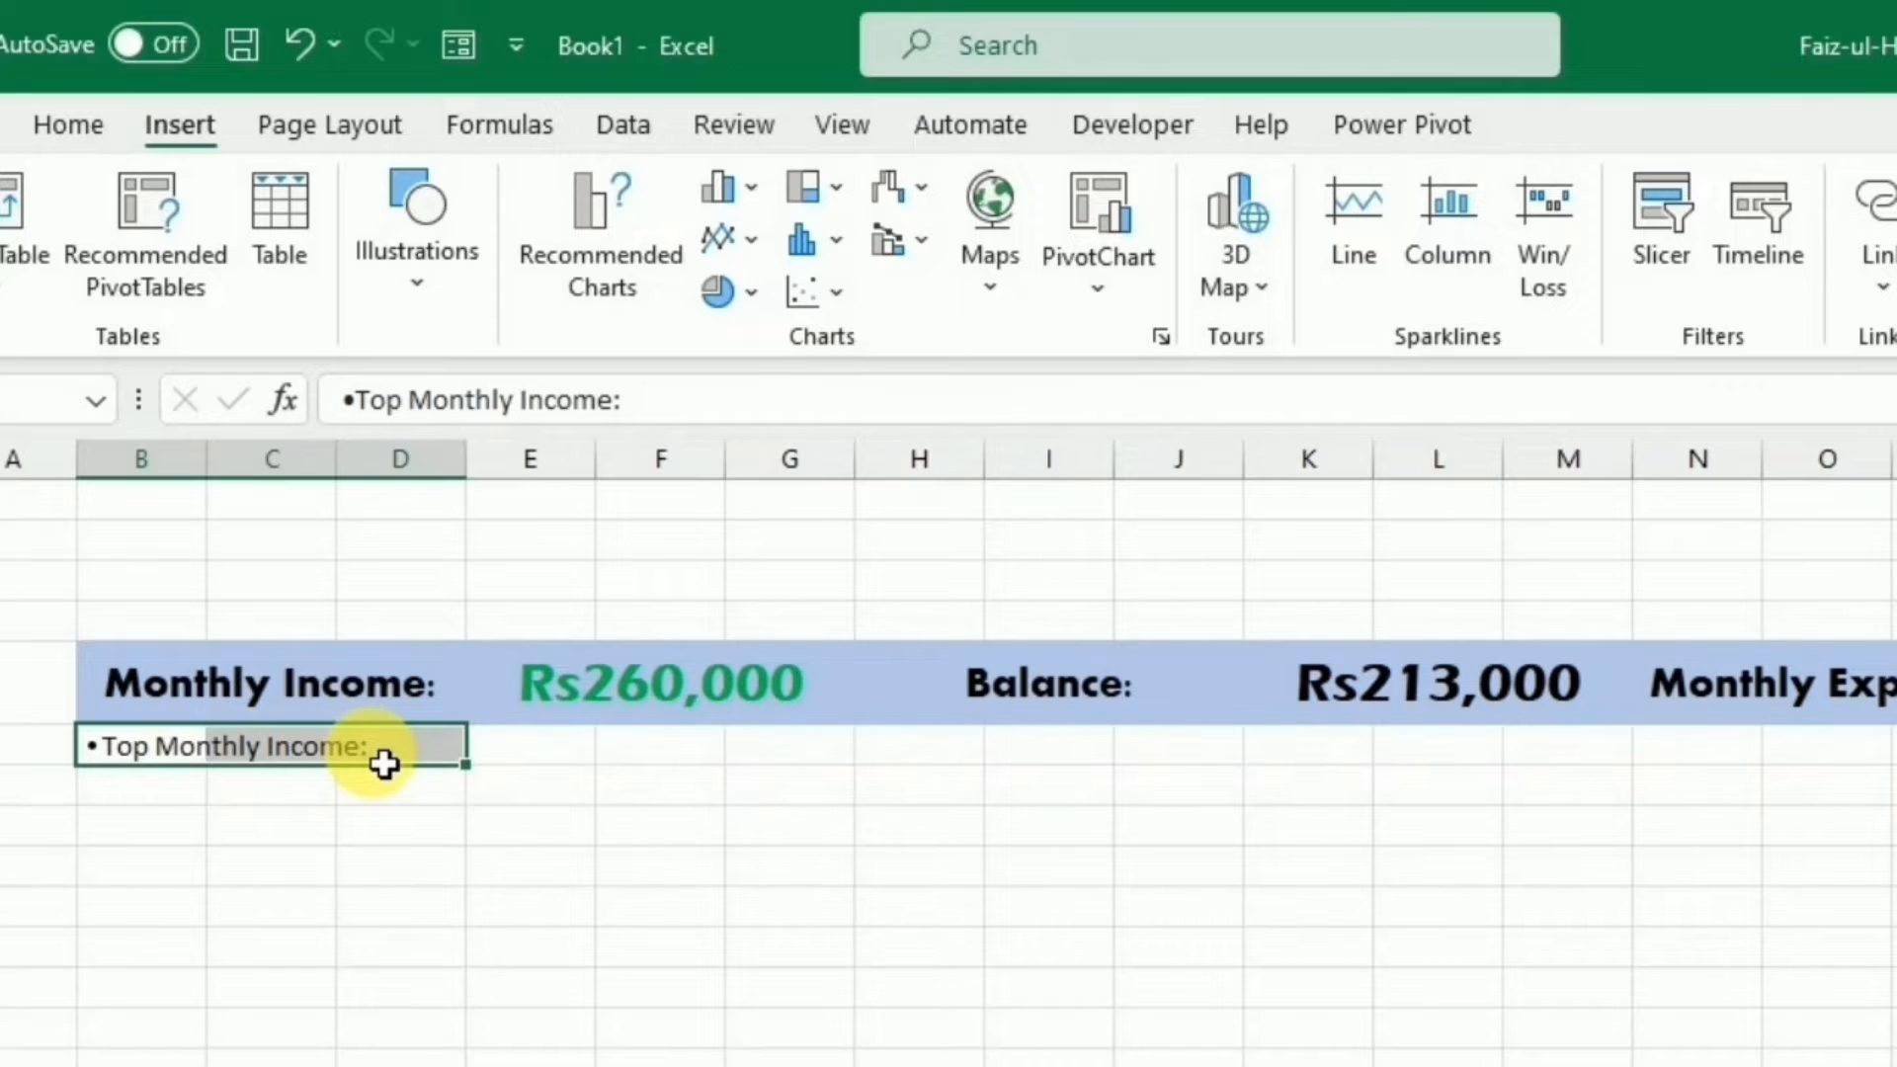
left_click(73, 123)
left_click(929, 272)
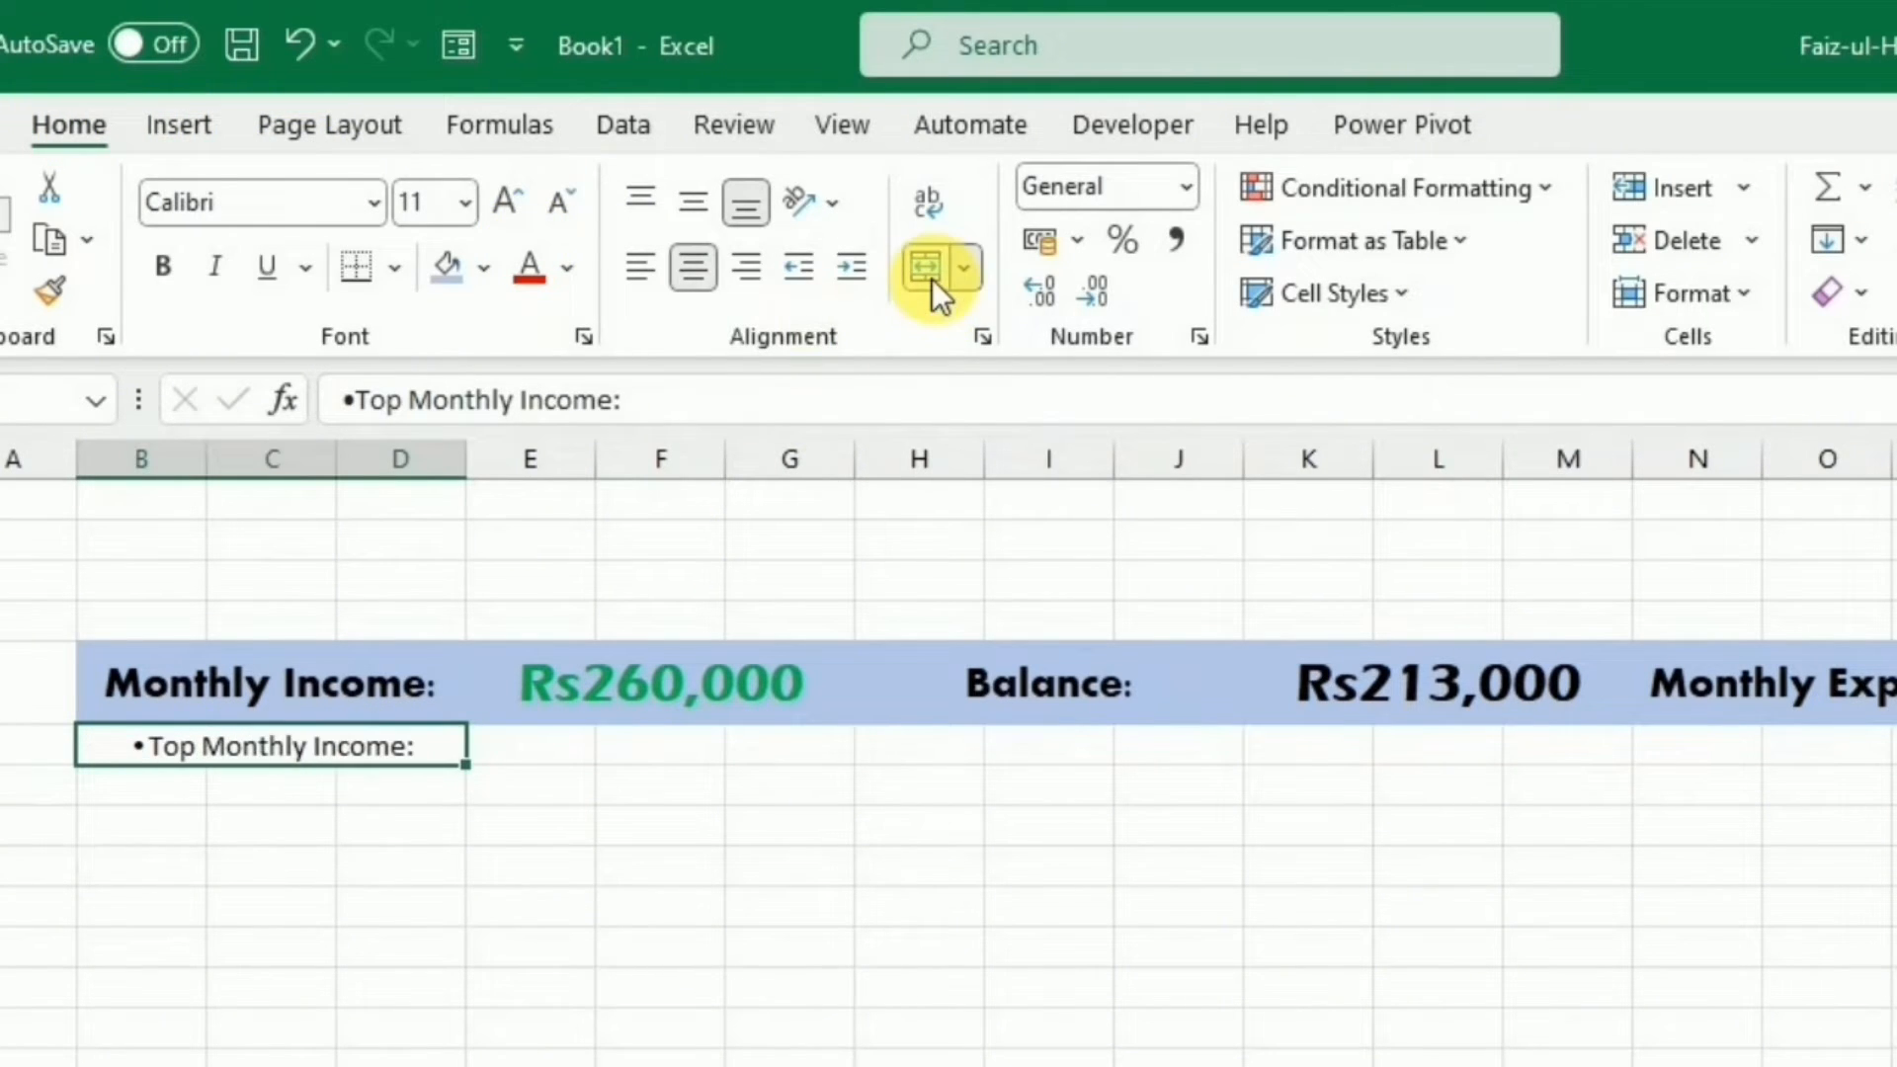
left_click(504, 201)
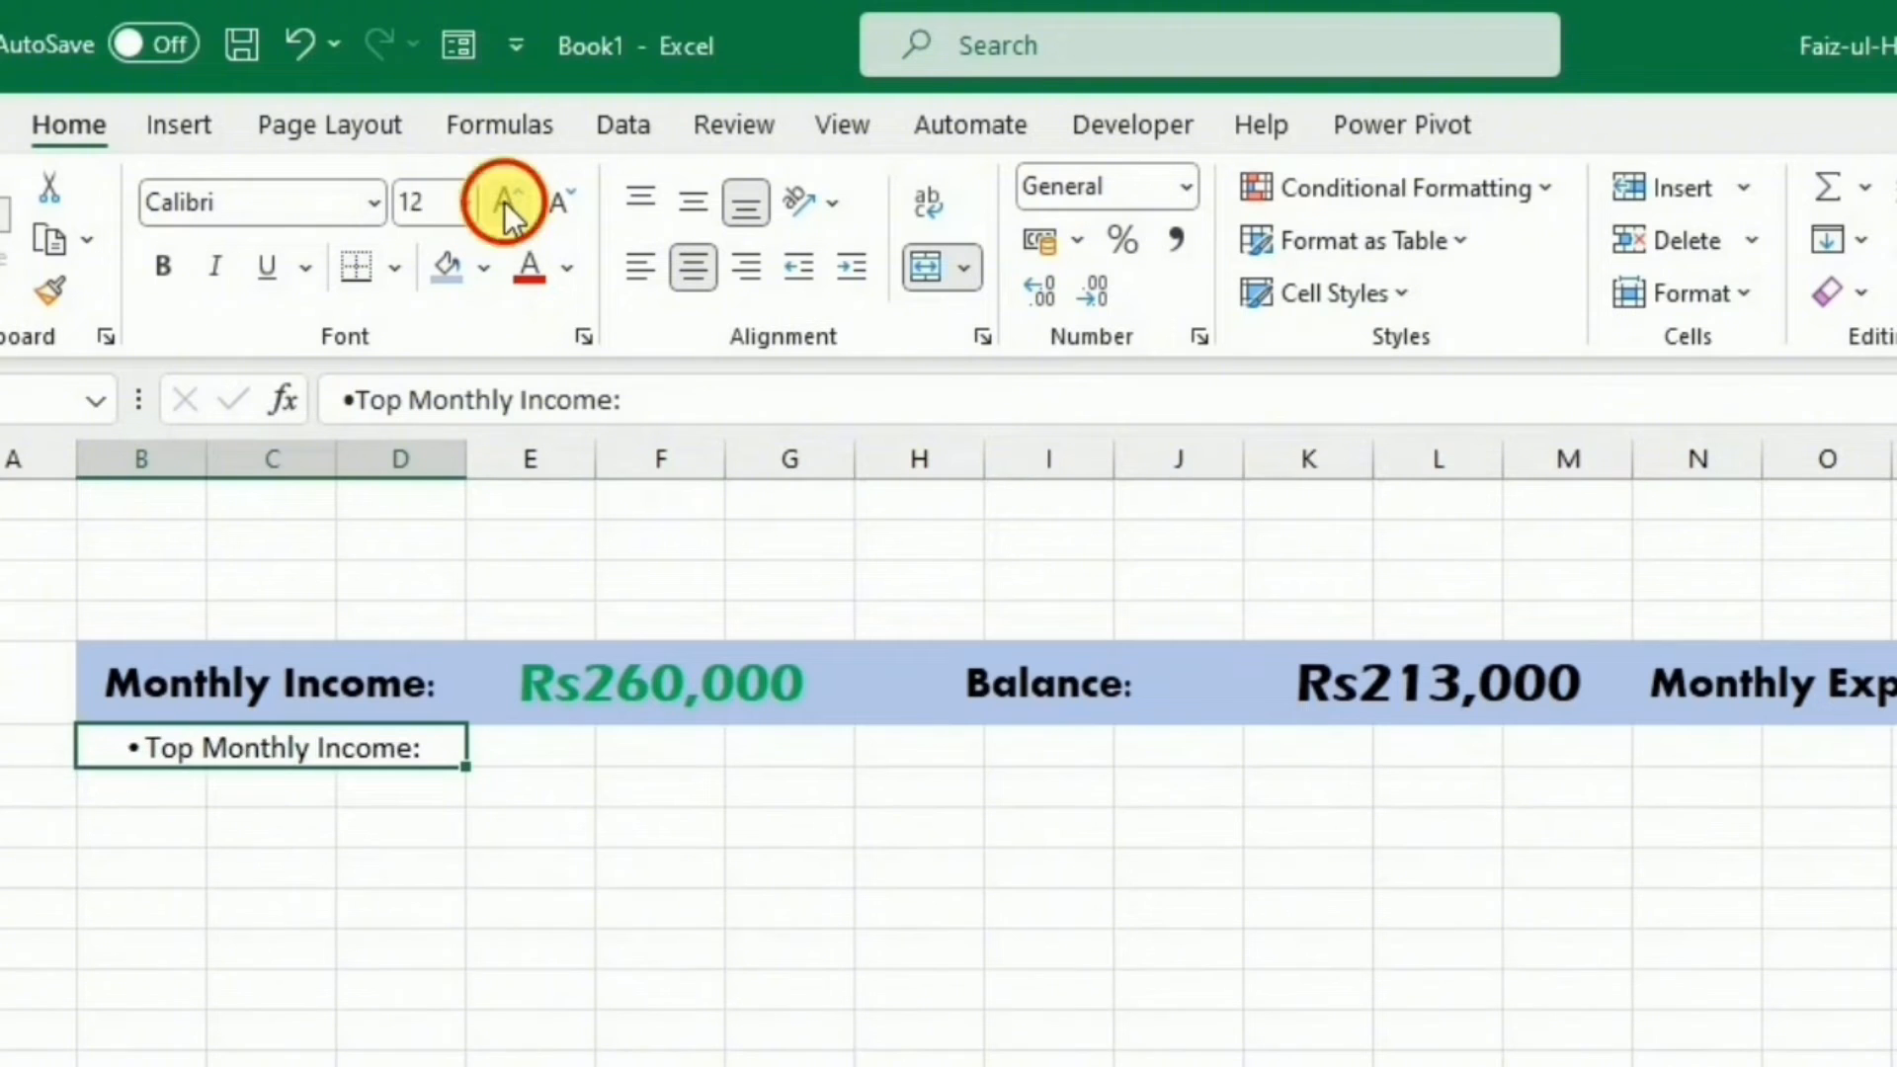
left_click(504, 202)
left_click(373, 203)
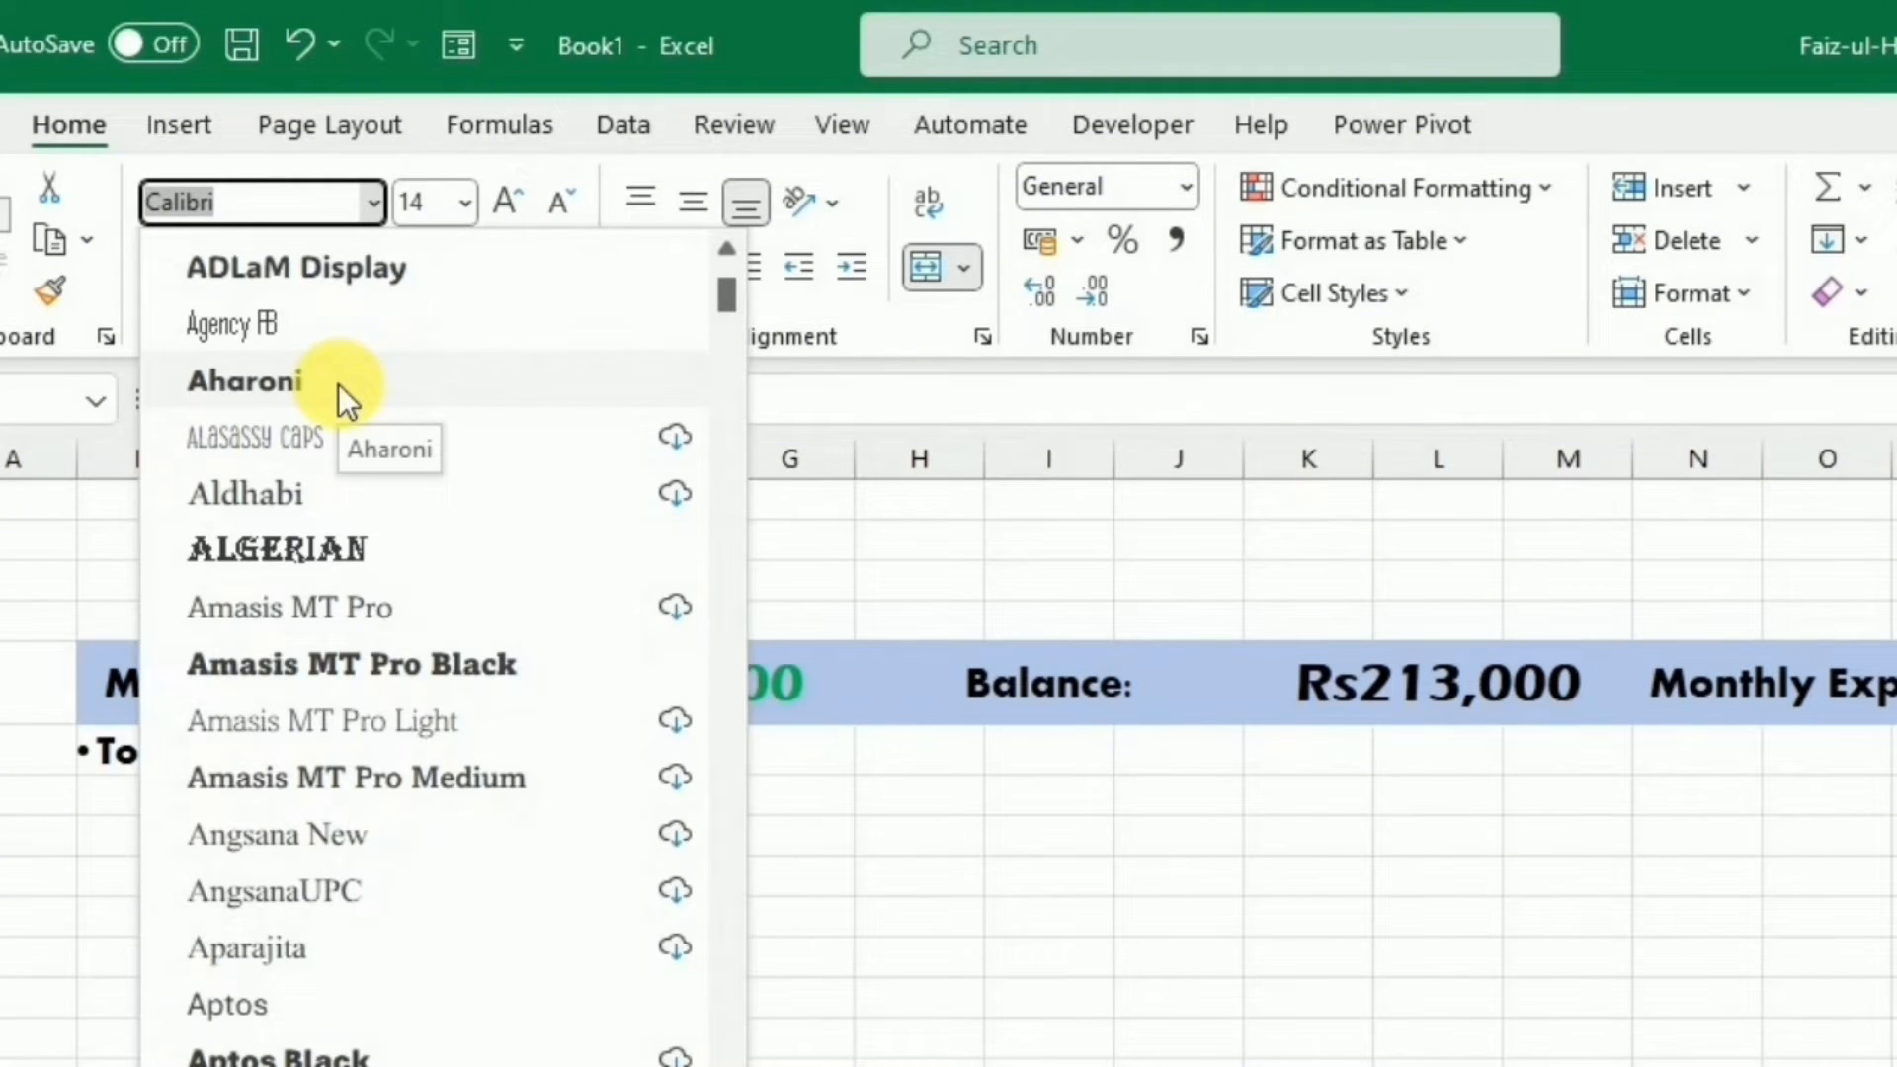
left_click(338, 384)
Start an INDEX formula in Dashboard cell E6 with the Income sheet's Income sources entries, Table1[Income sources], as the array.
left_click(542, 771)
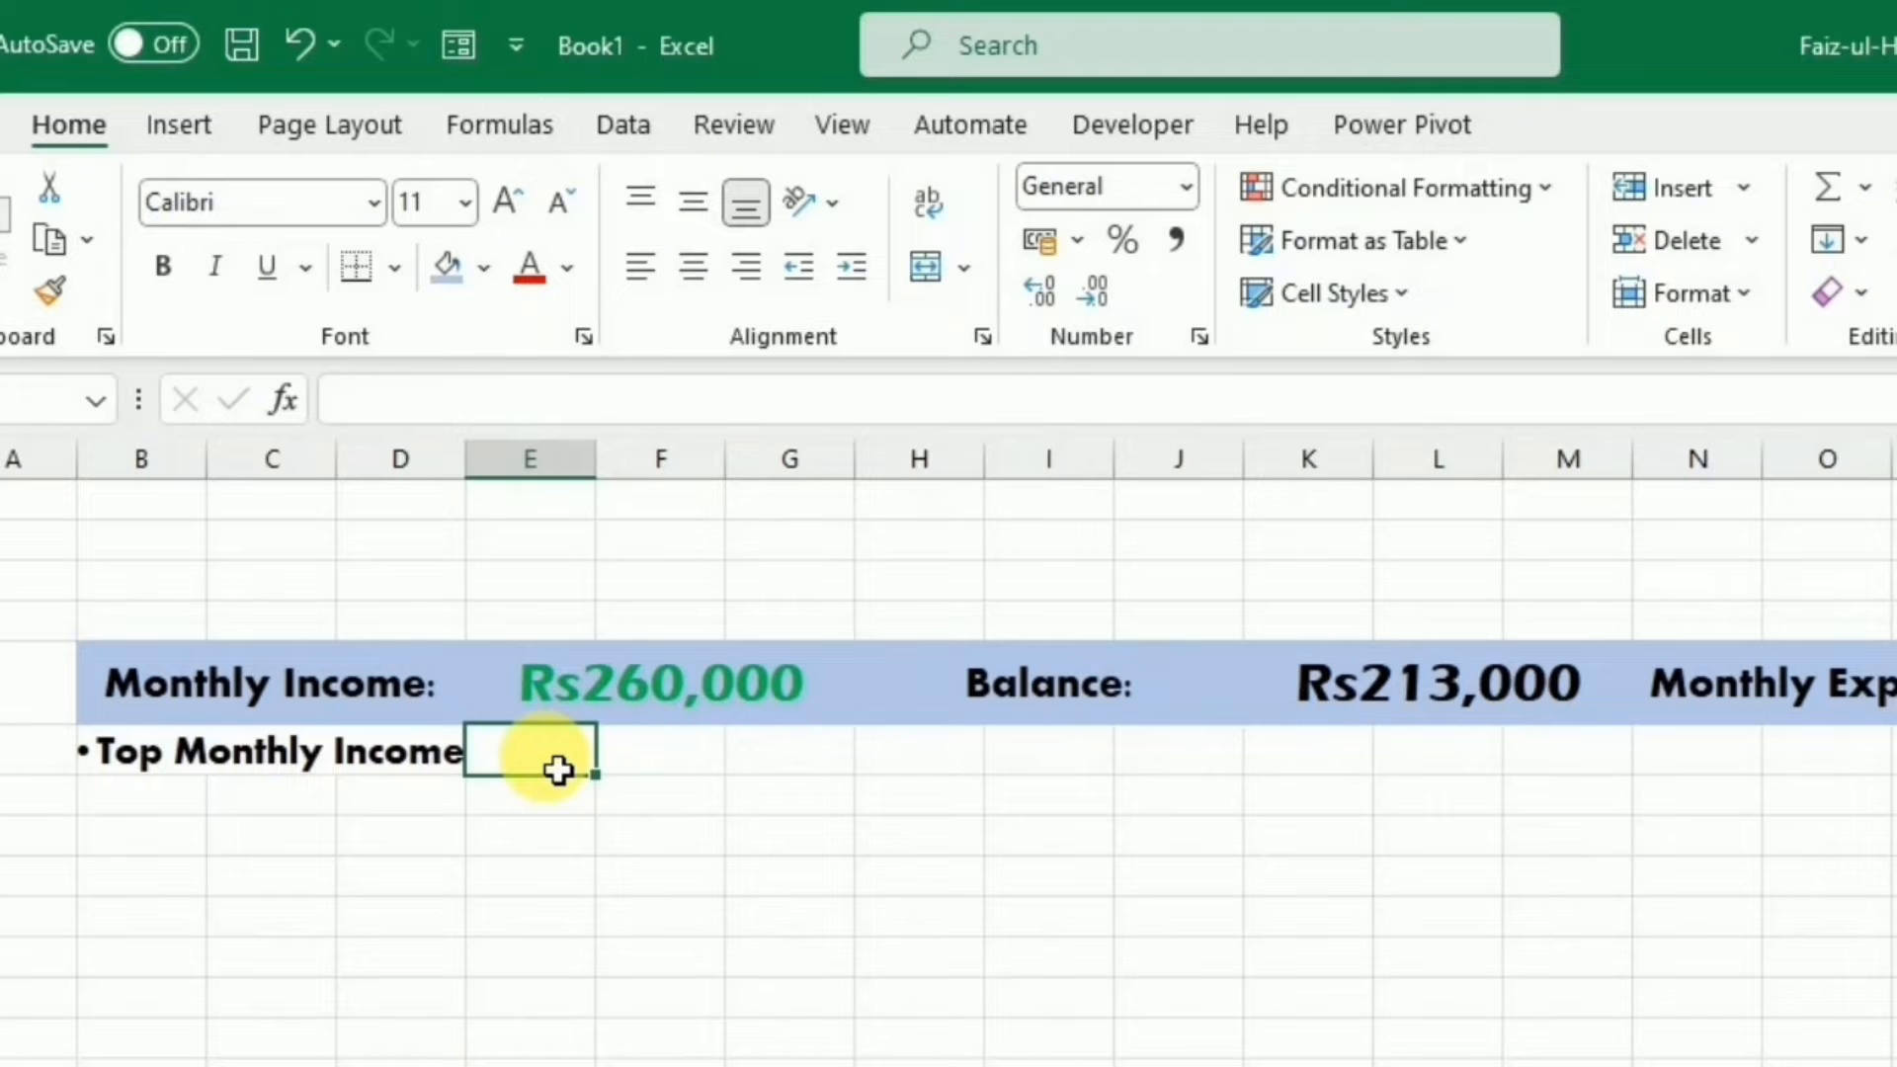
type("=")
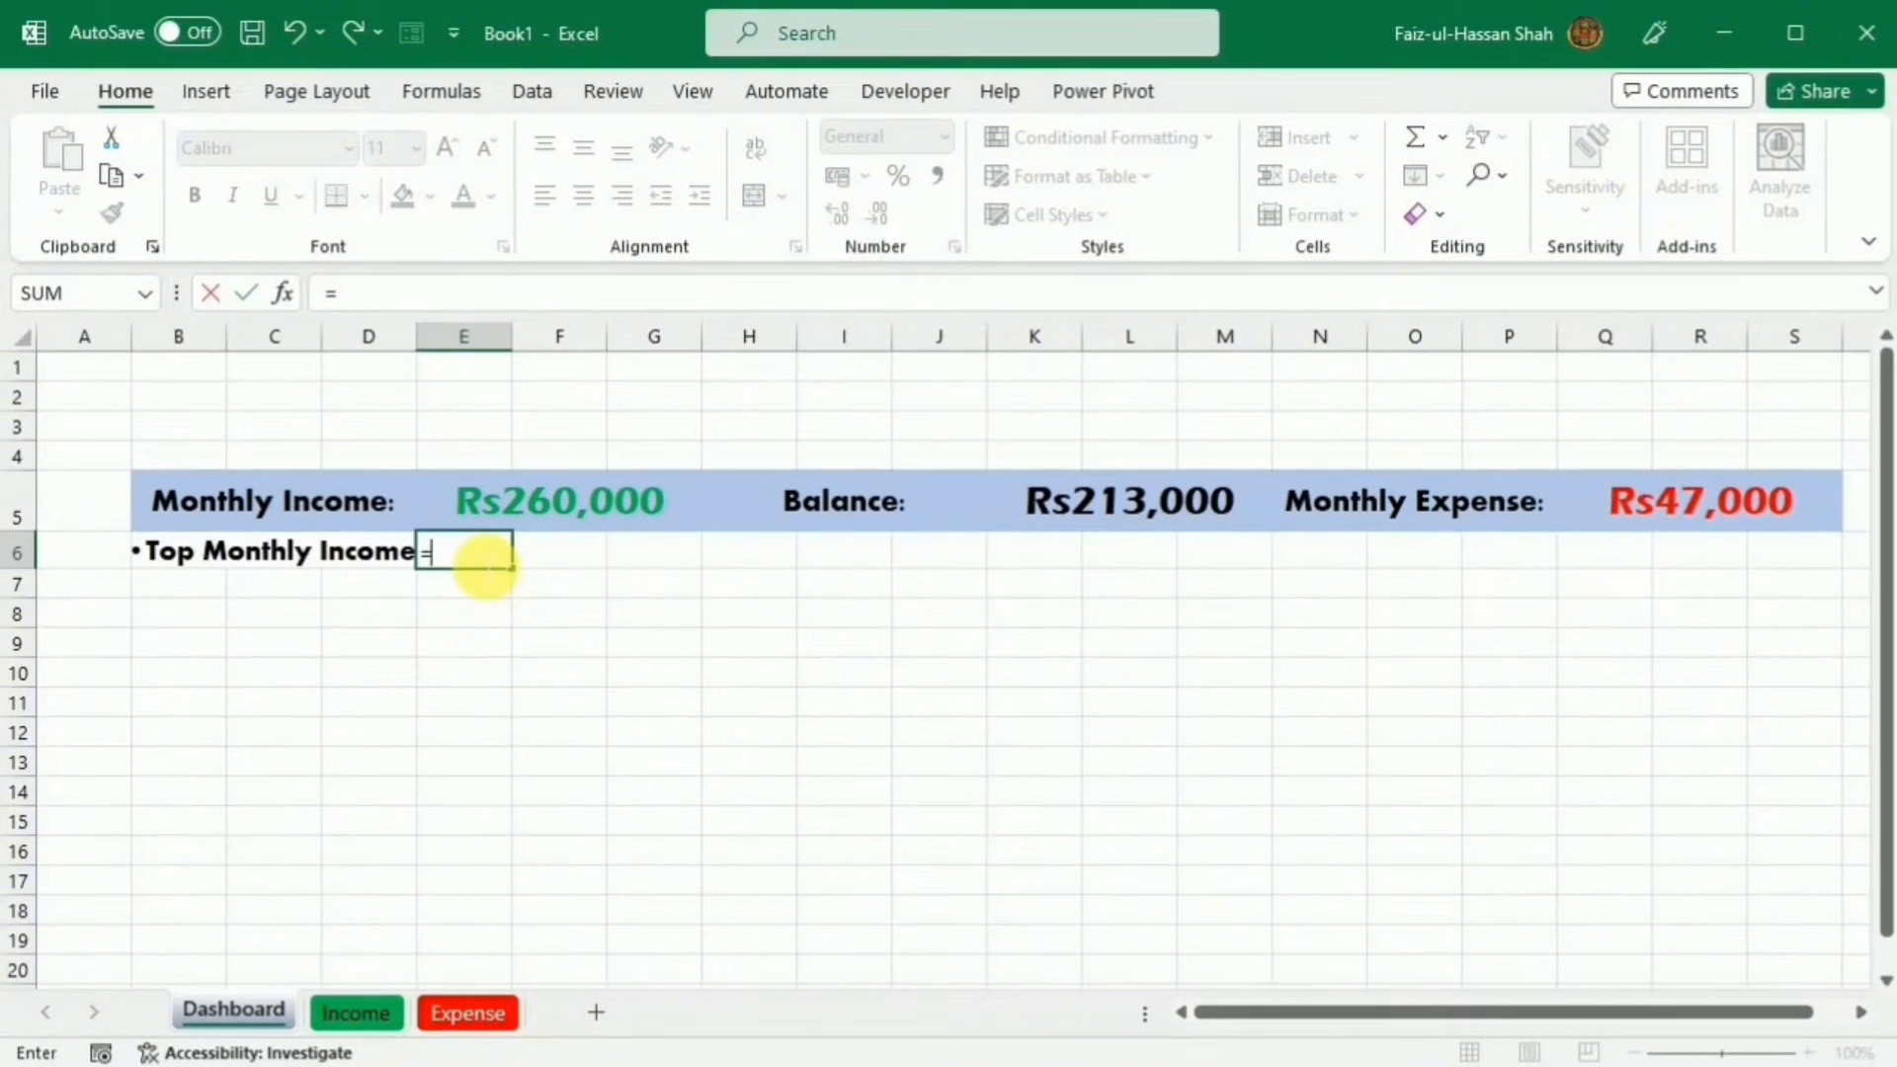
type("index")
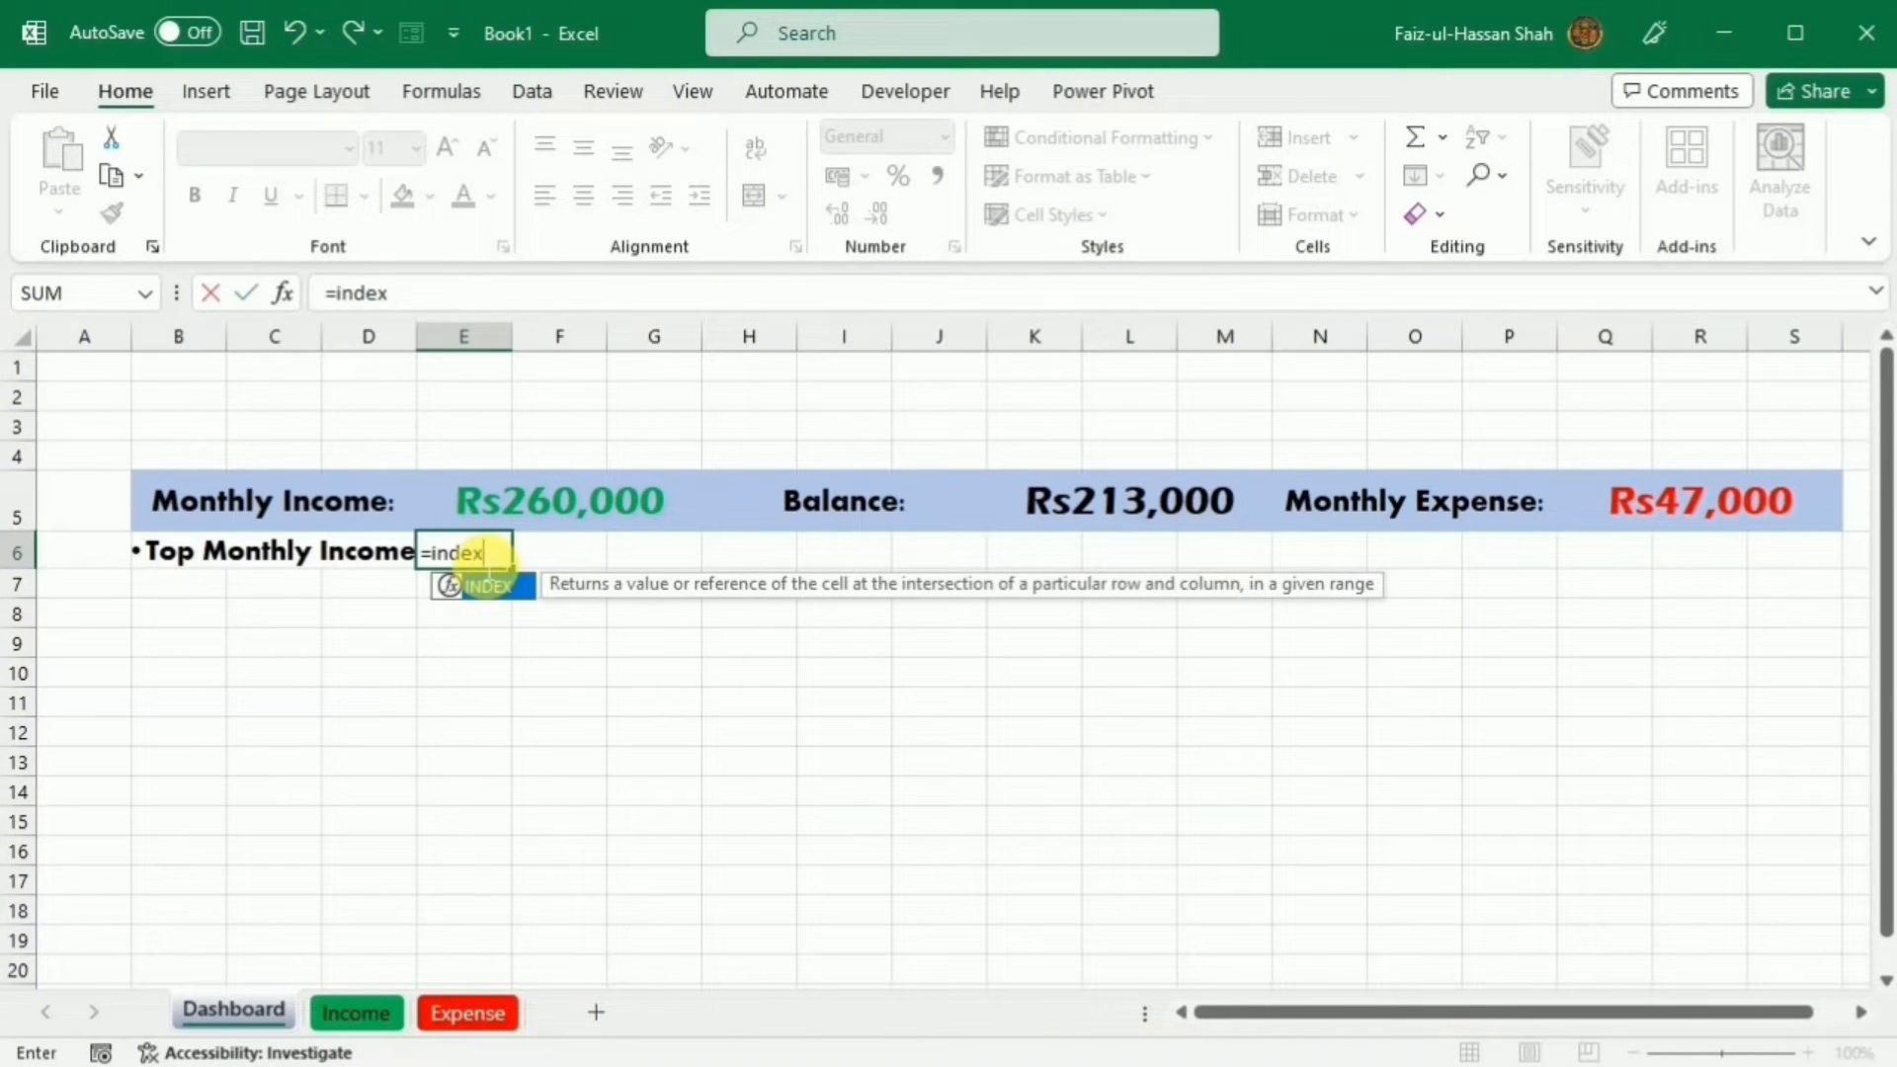
type("(")
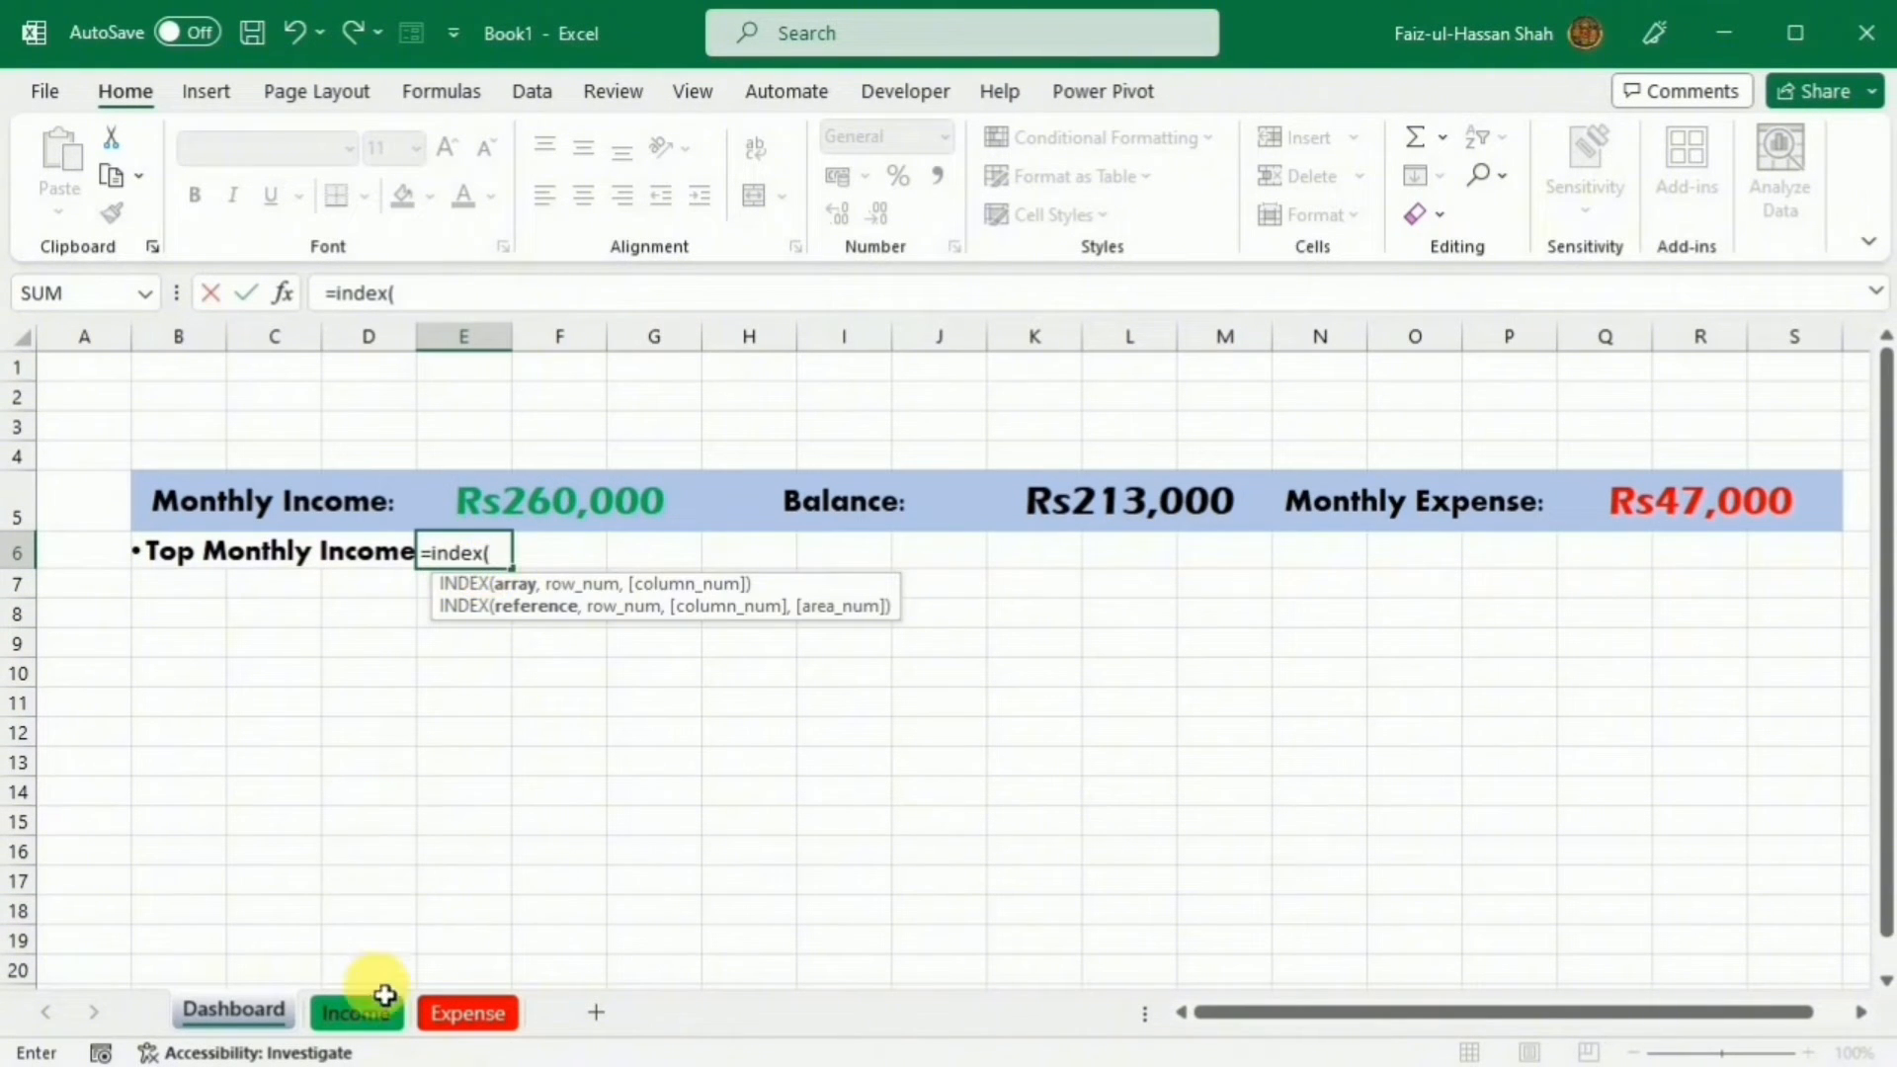
left_click(375, 1006)
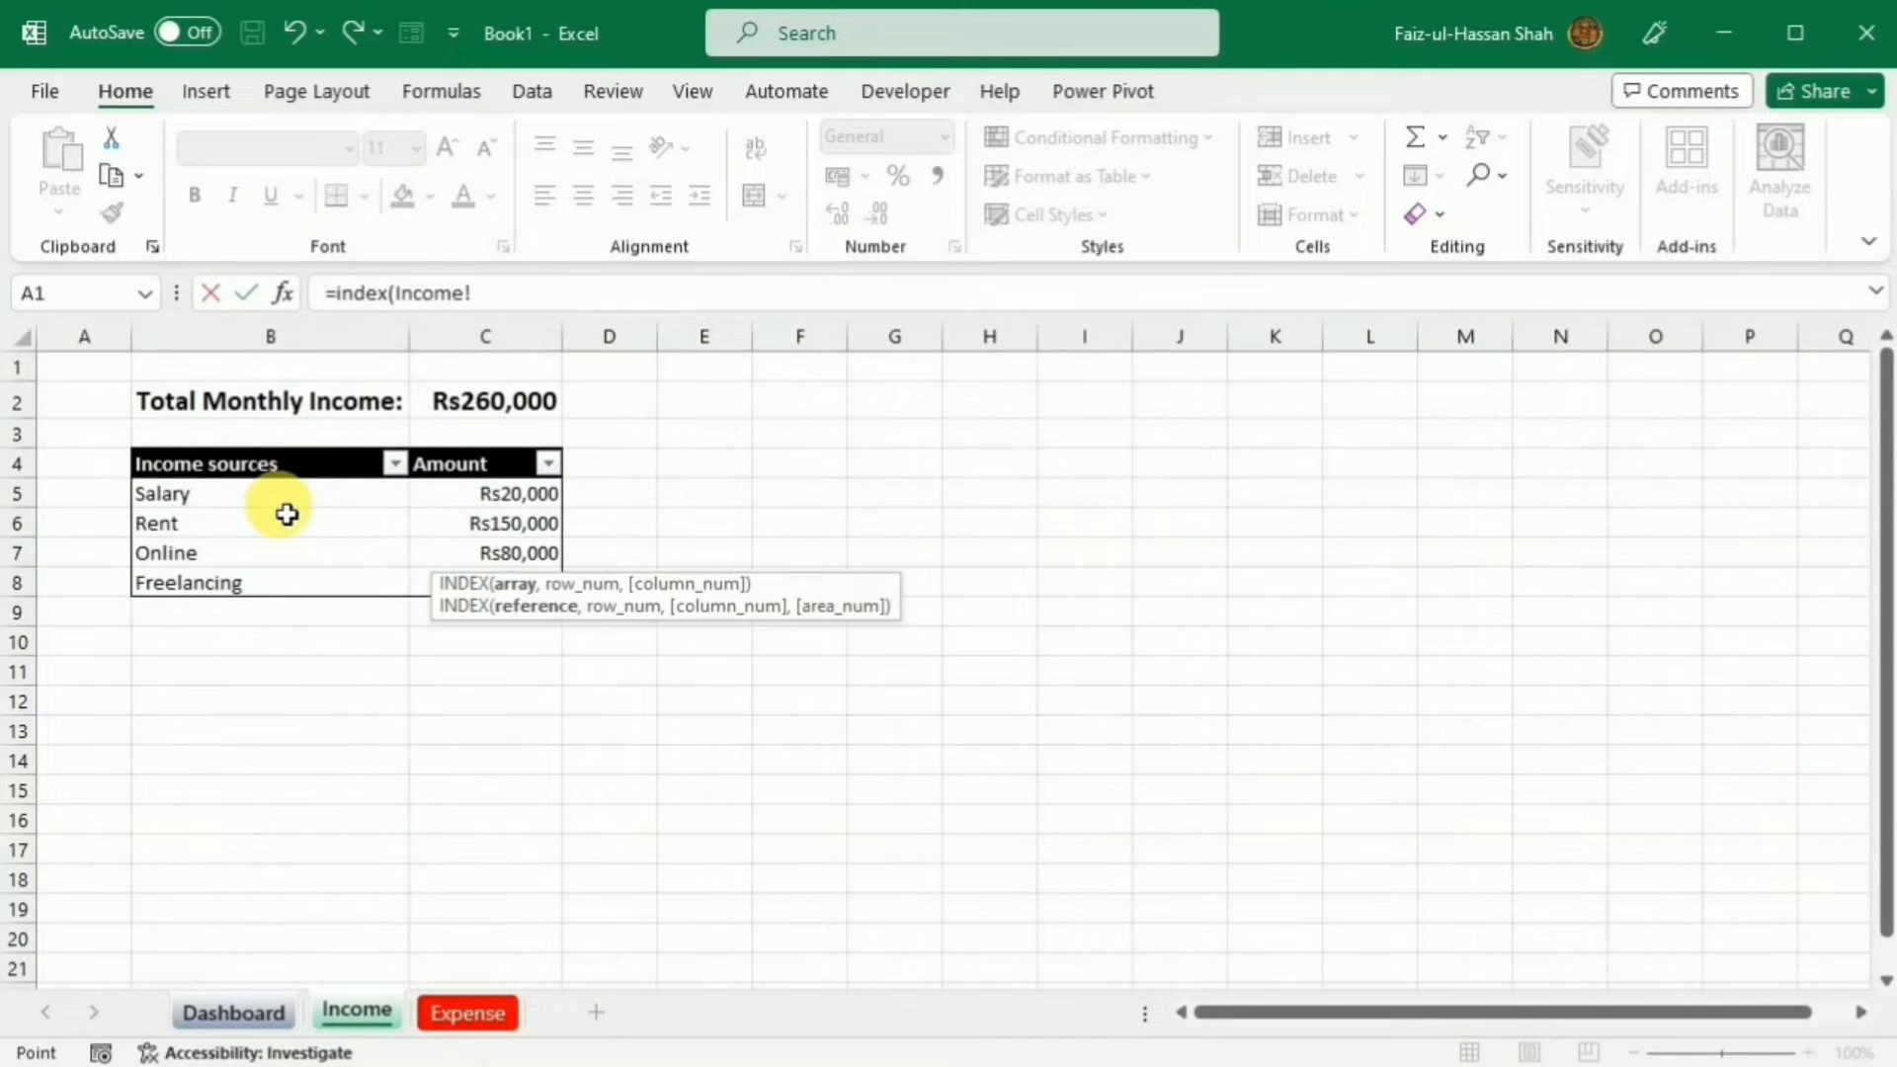
left_click_drag(287, 508, 287, 585)
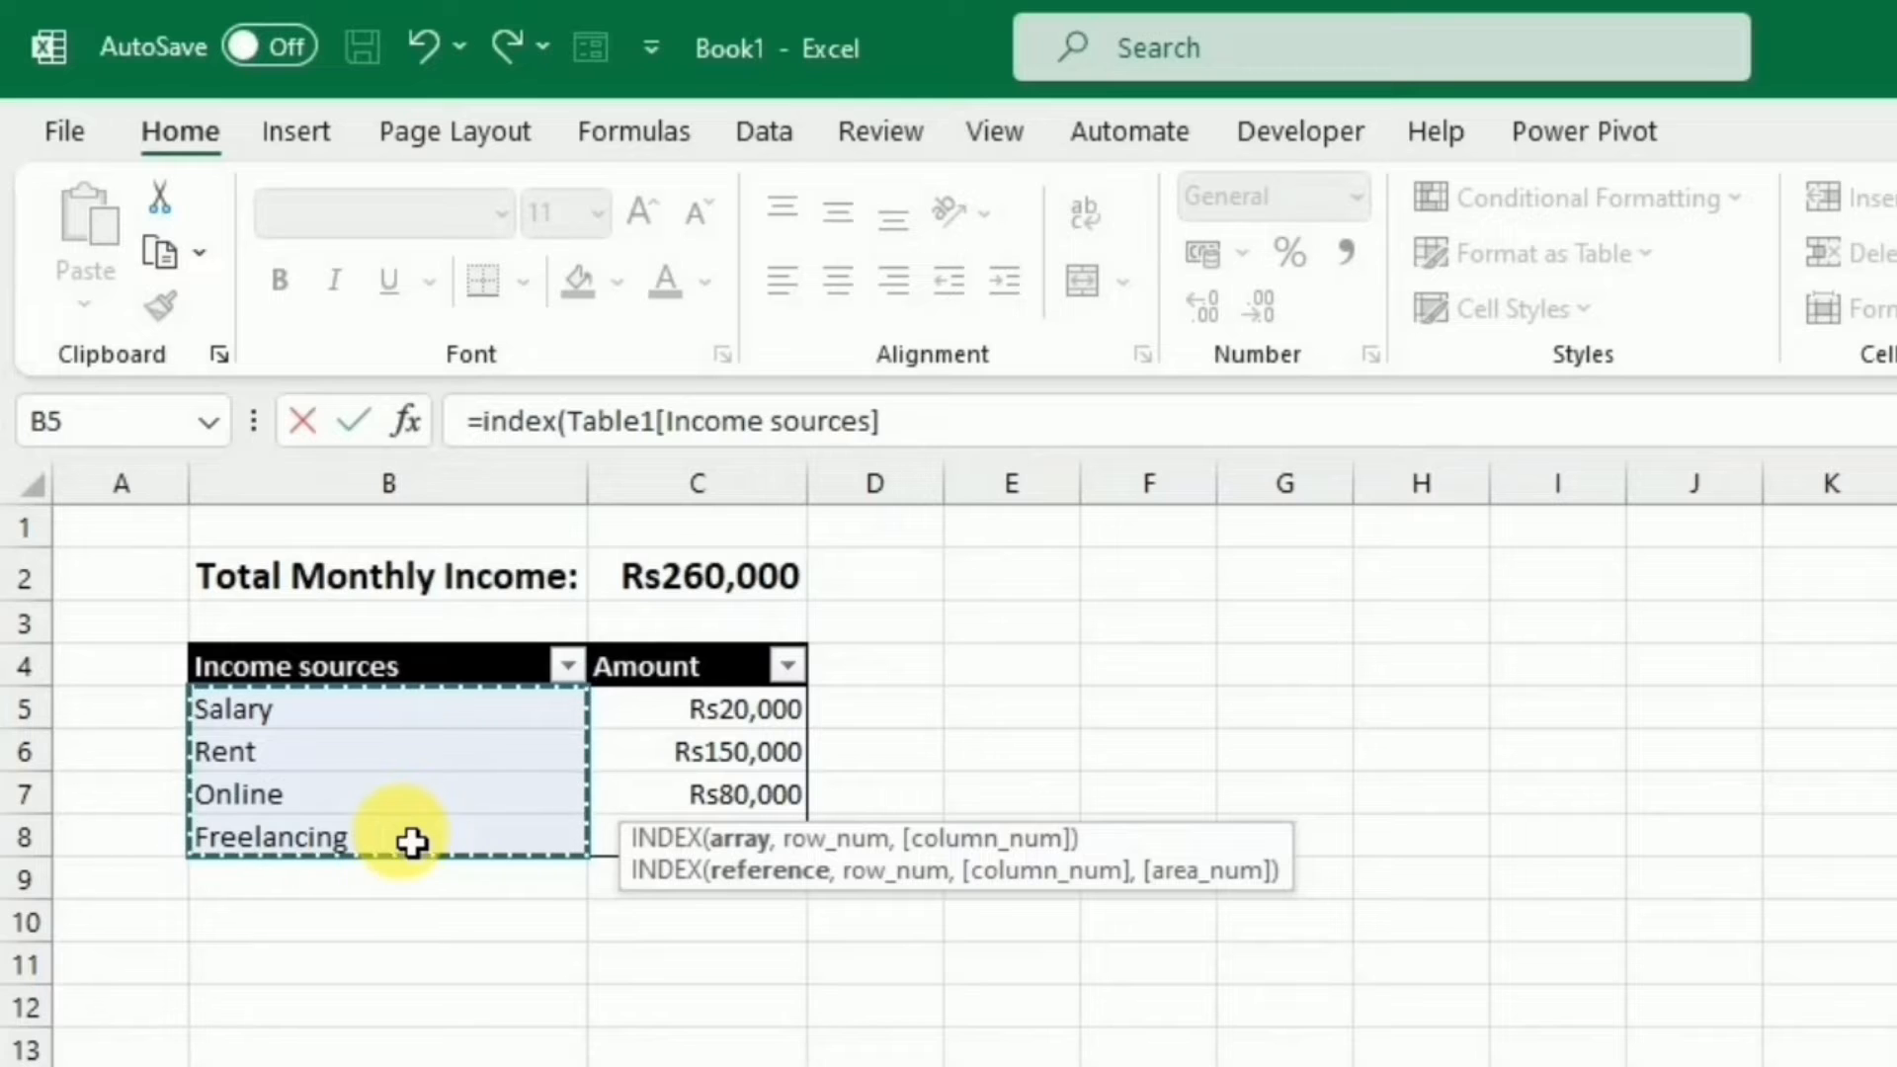
type(",")
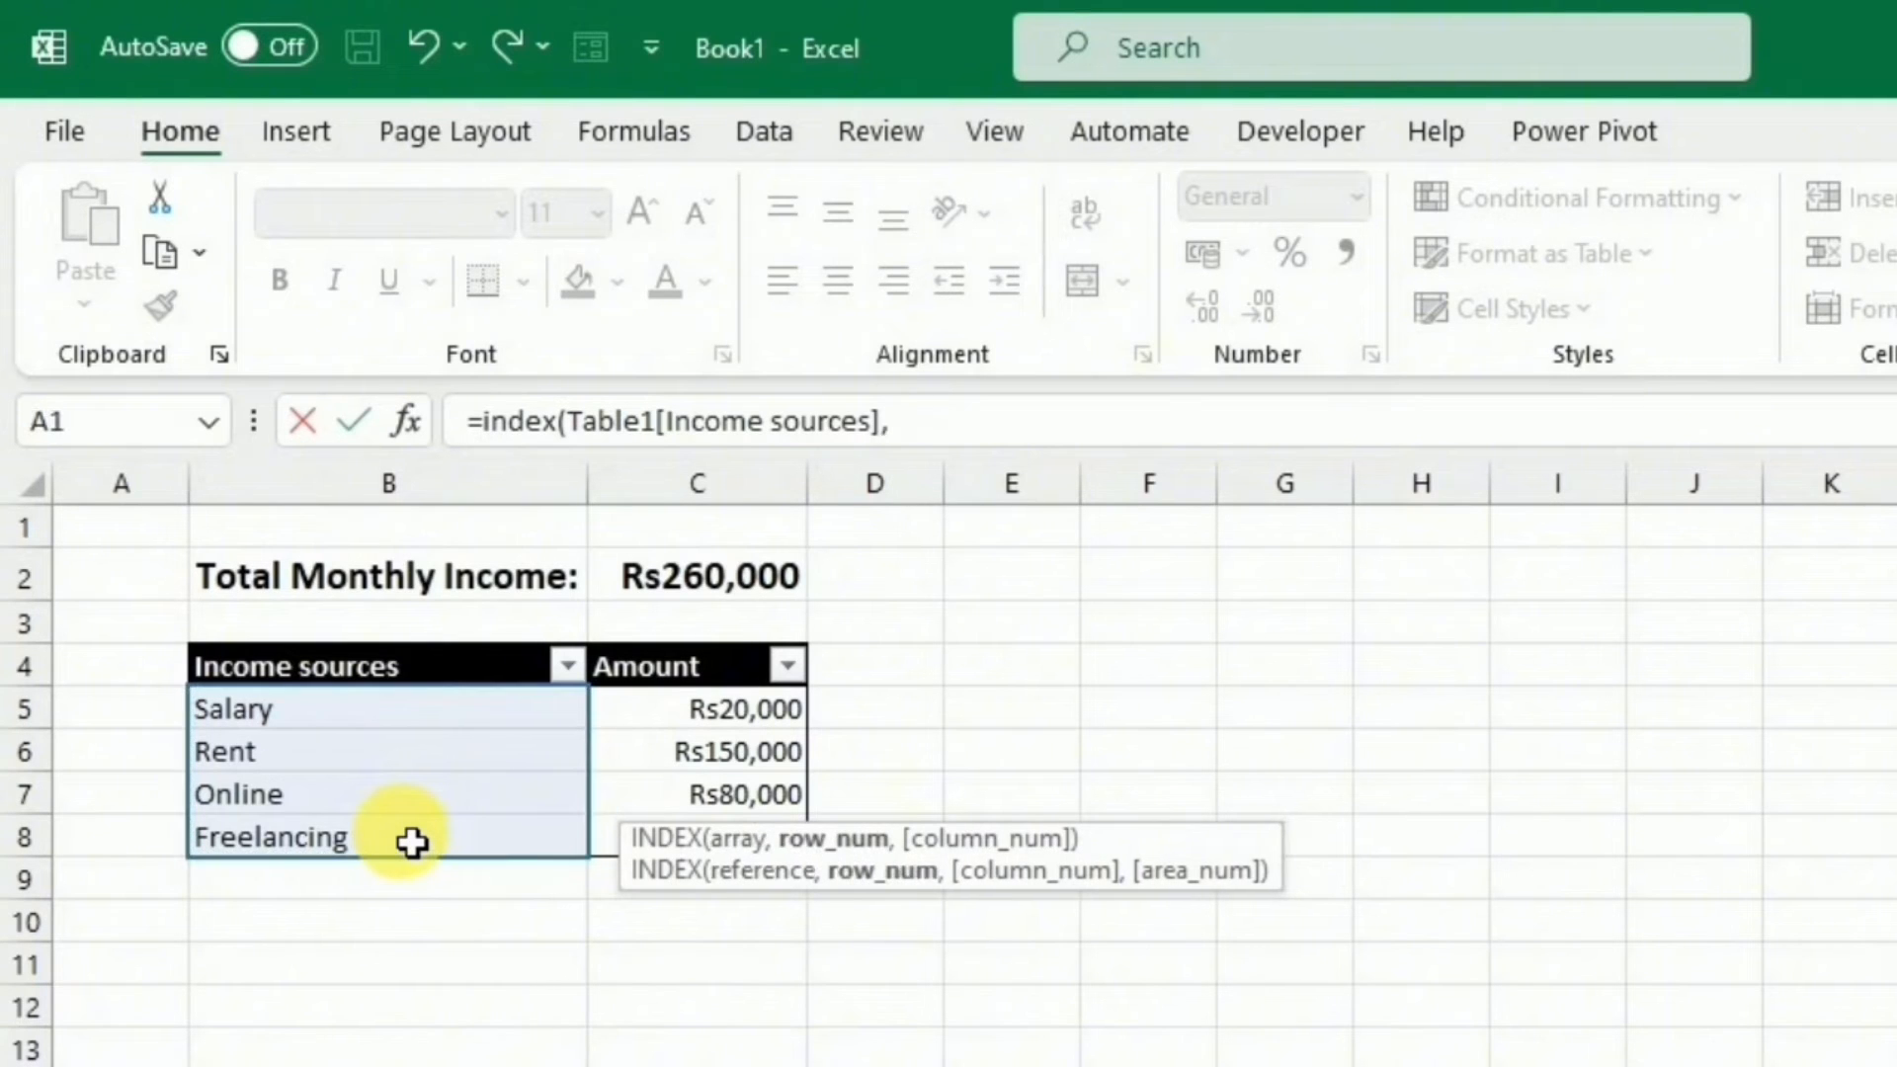
Add a MATCH function as the row number, using MAX(Table1[Amount]) as its lookup value.
type("mat")
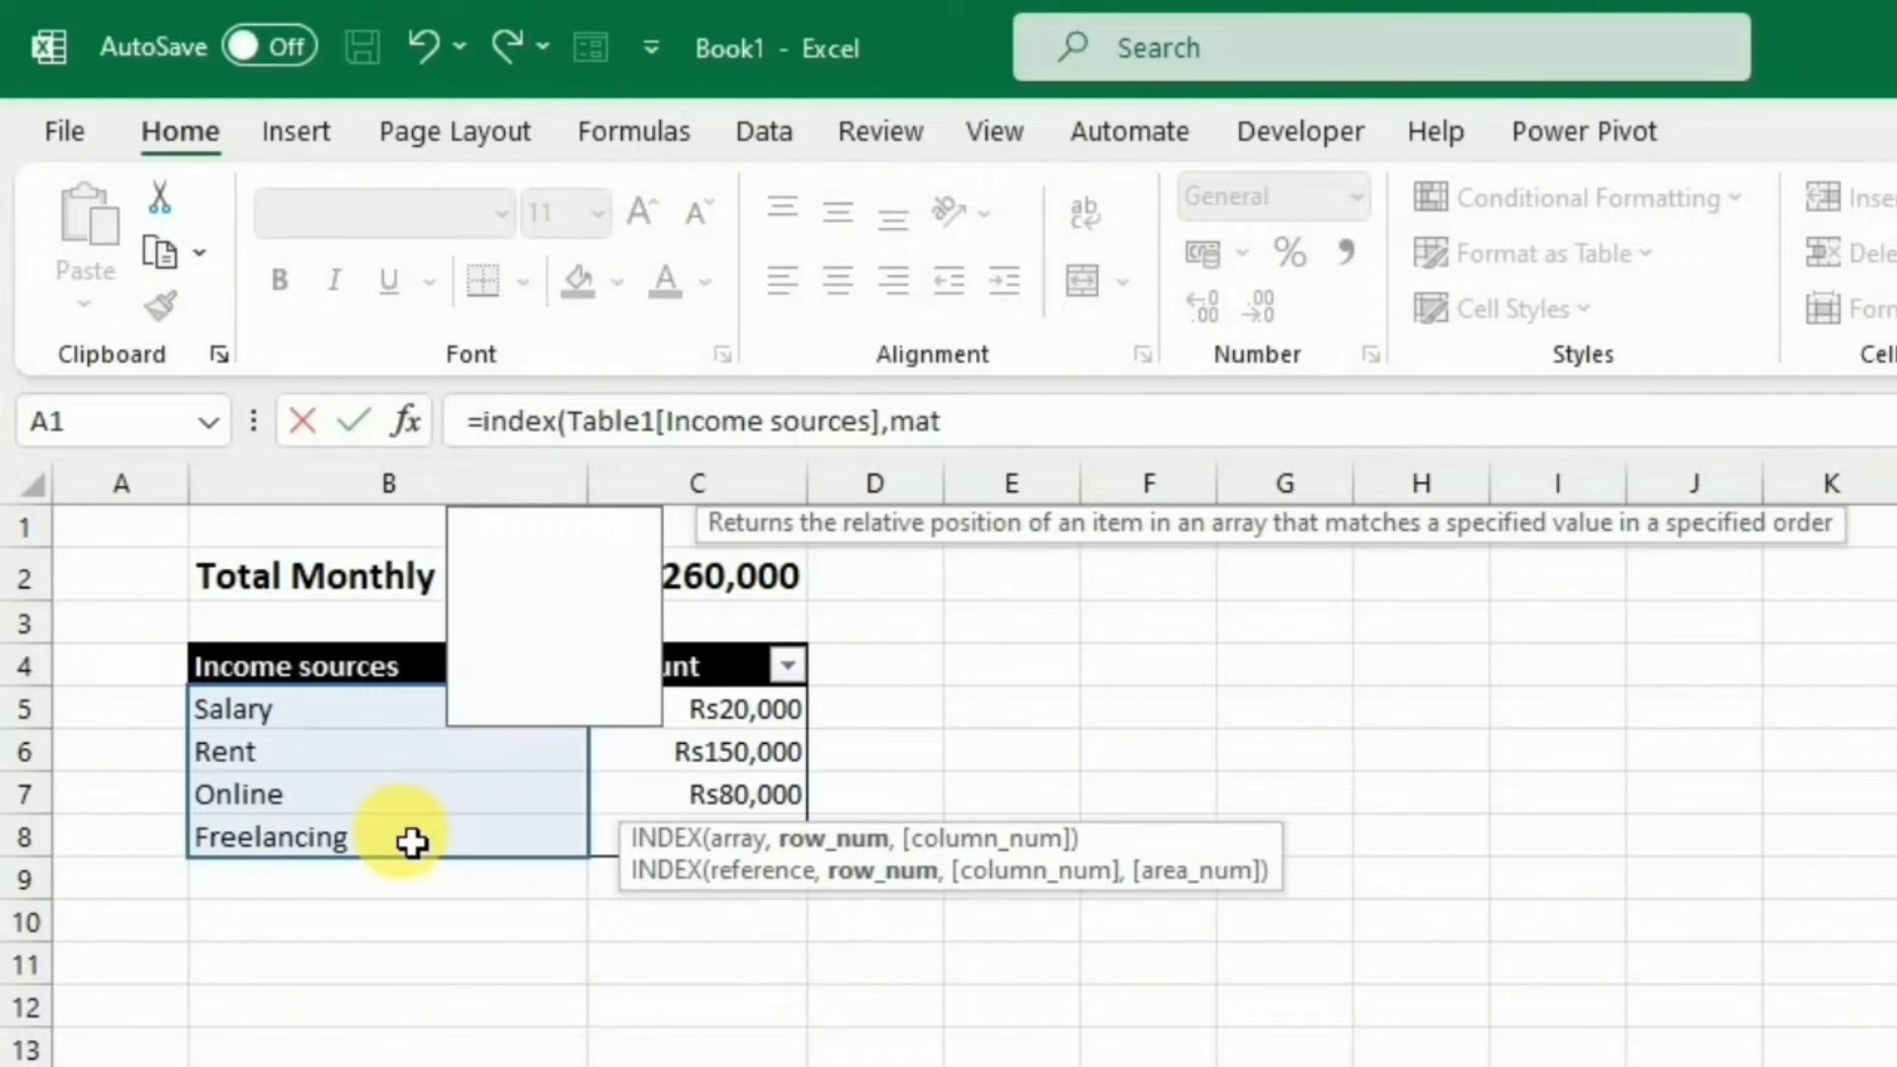
type("ch(")
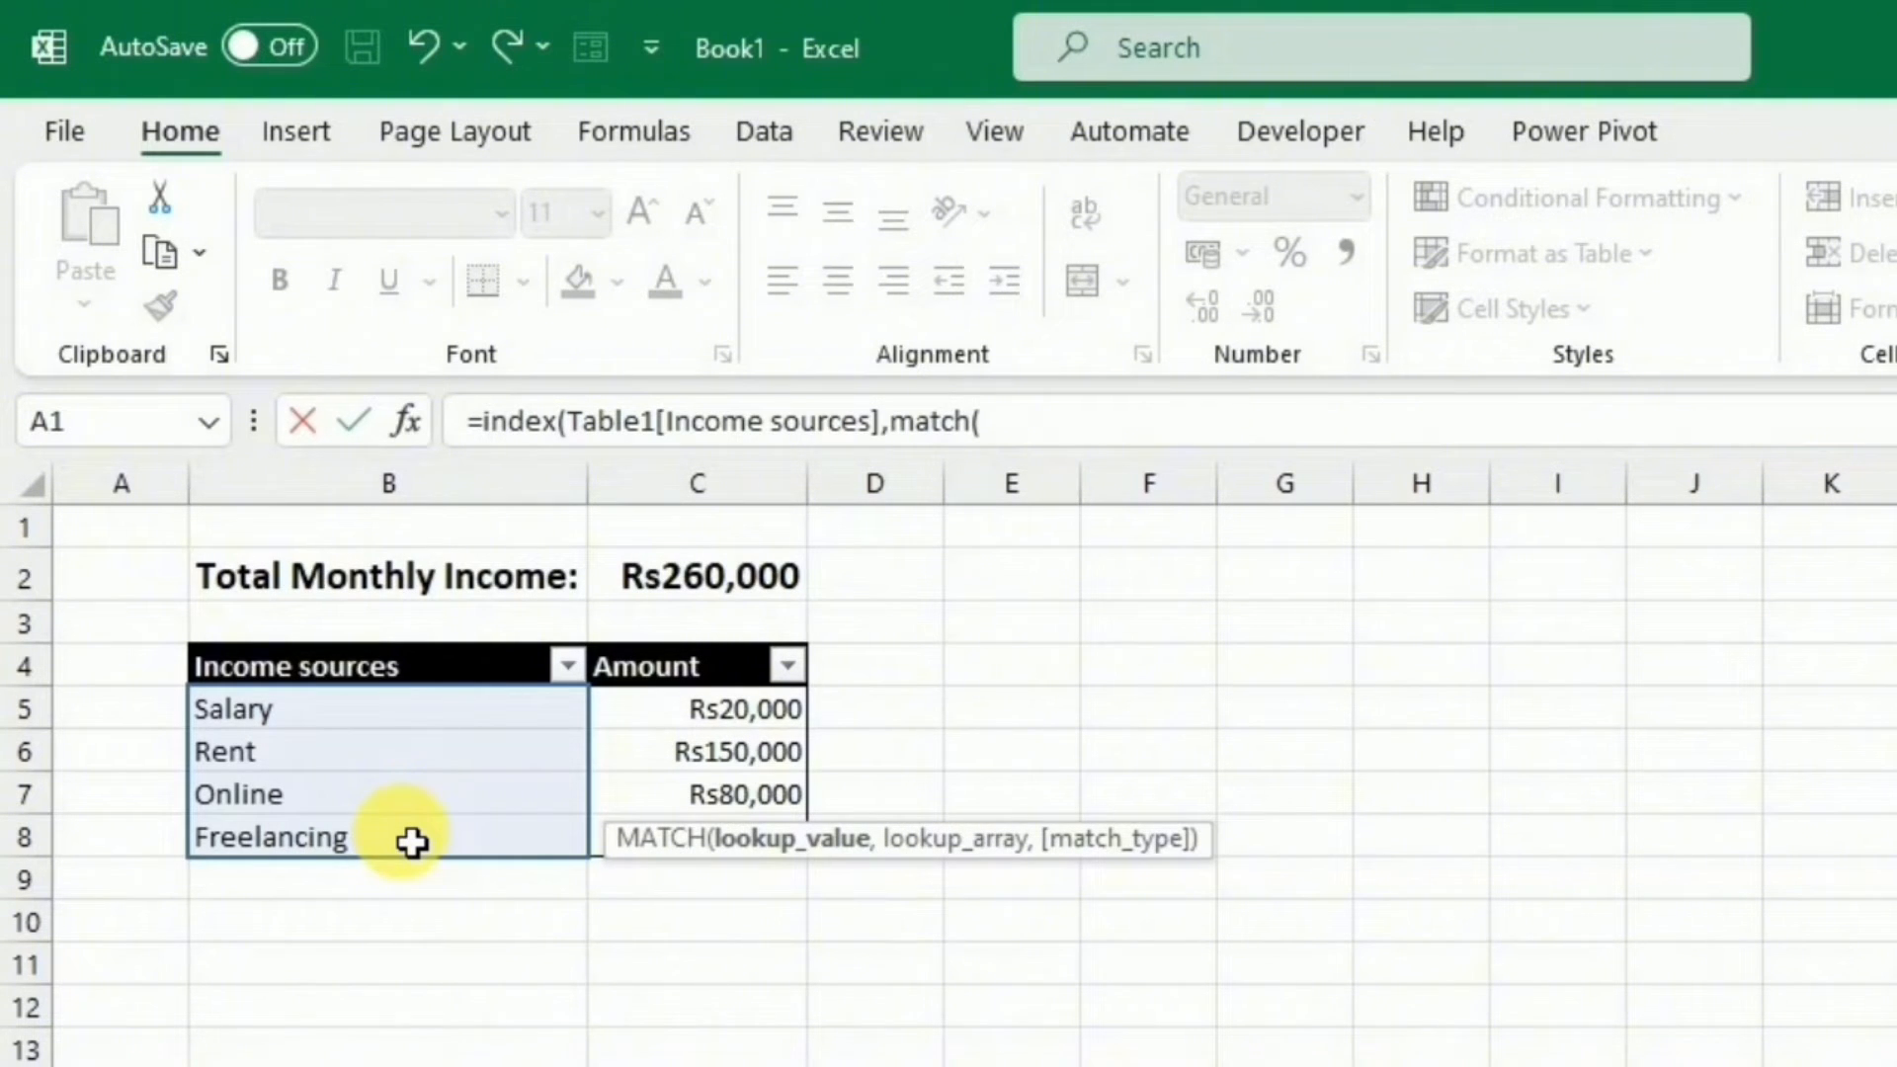
type("ma")
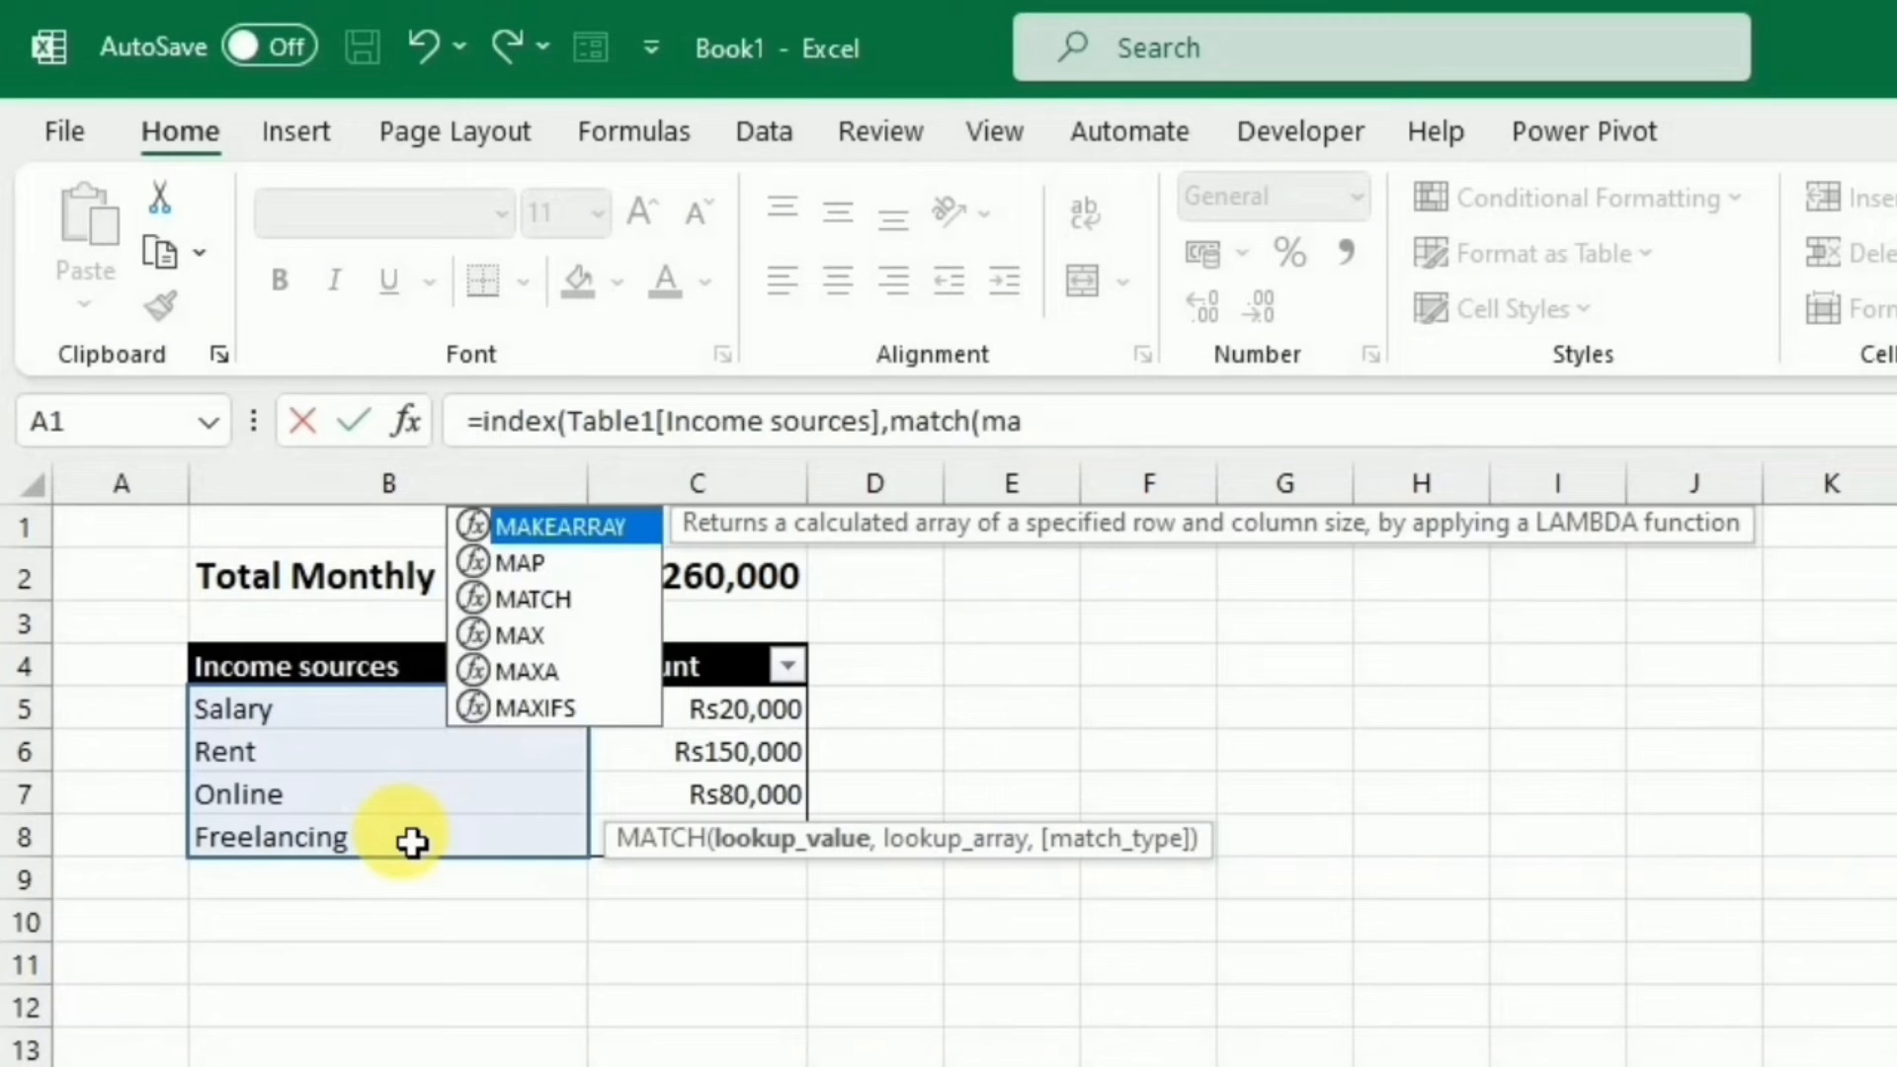
type("x(")
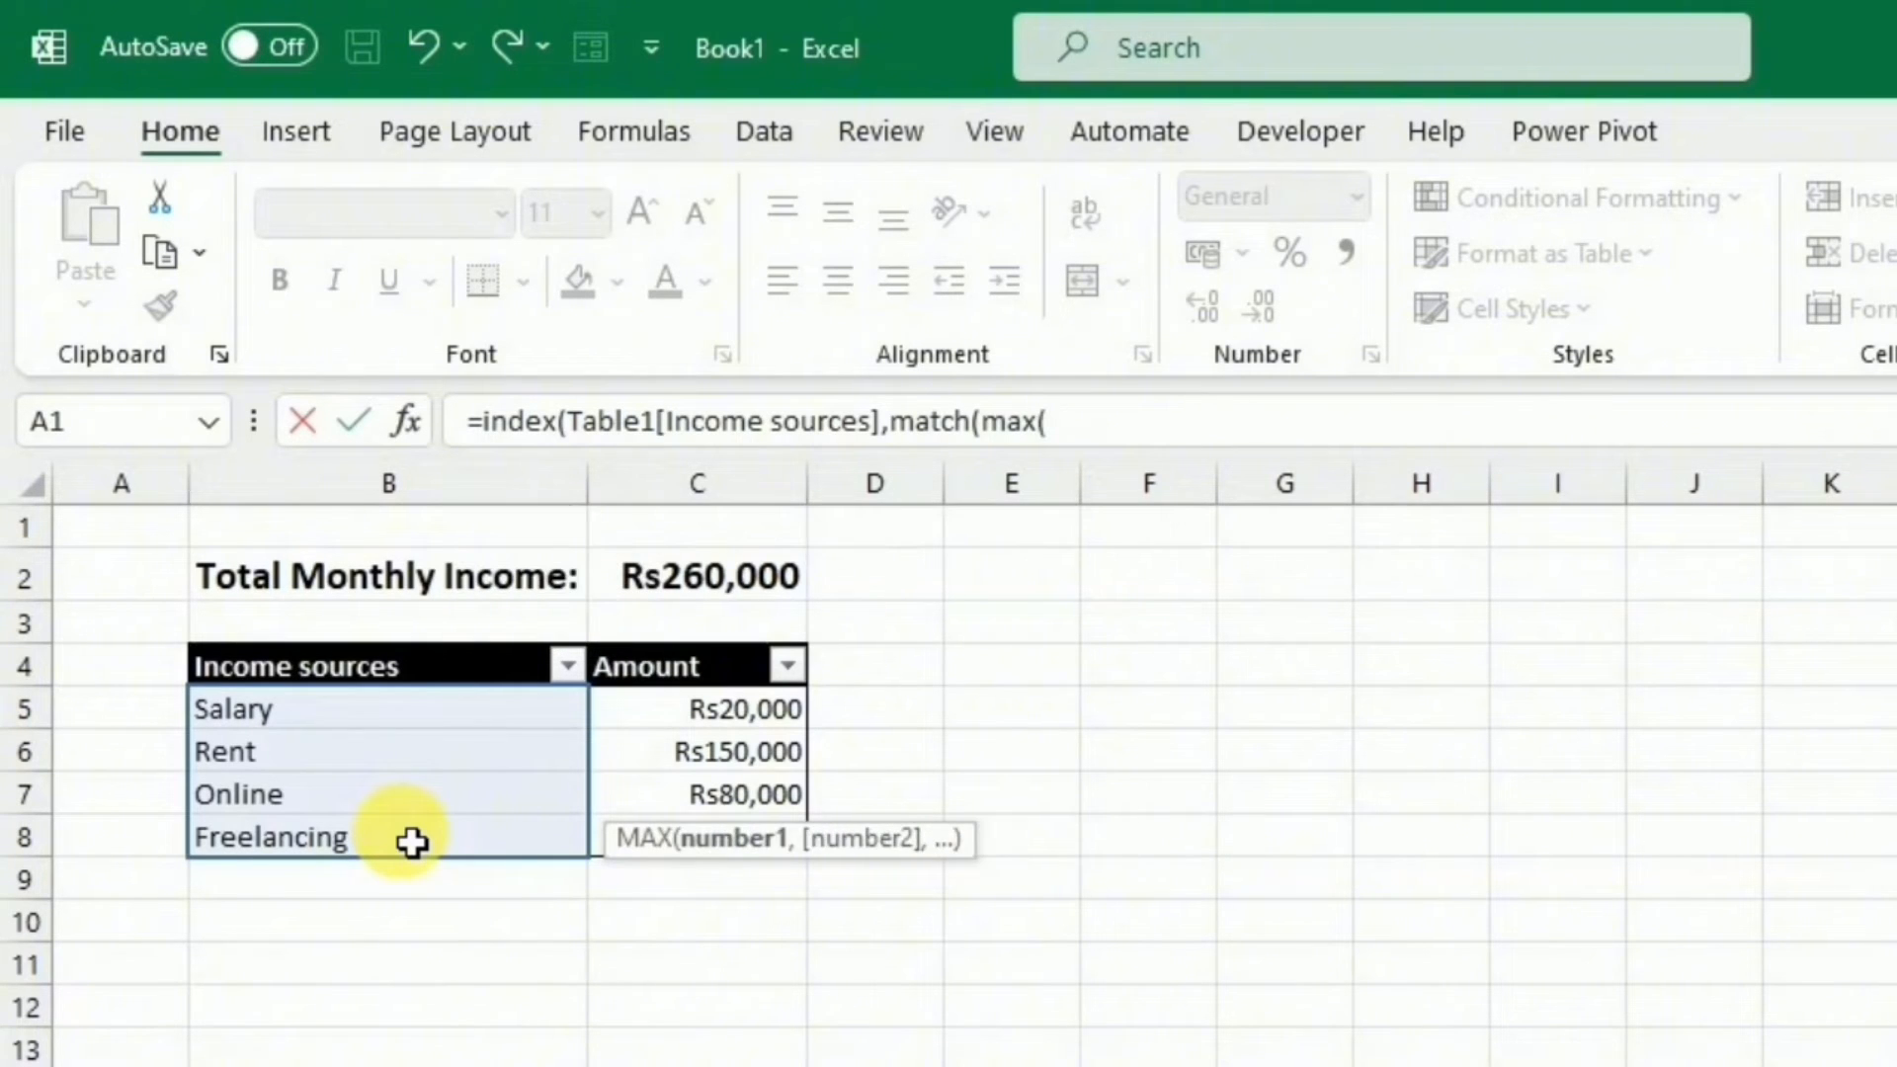
left_click_drag(680, 732, 682, 840)
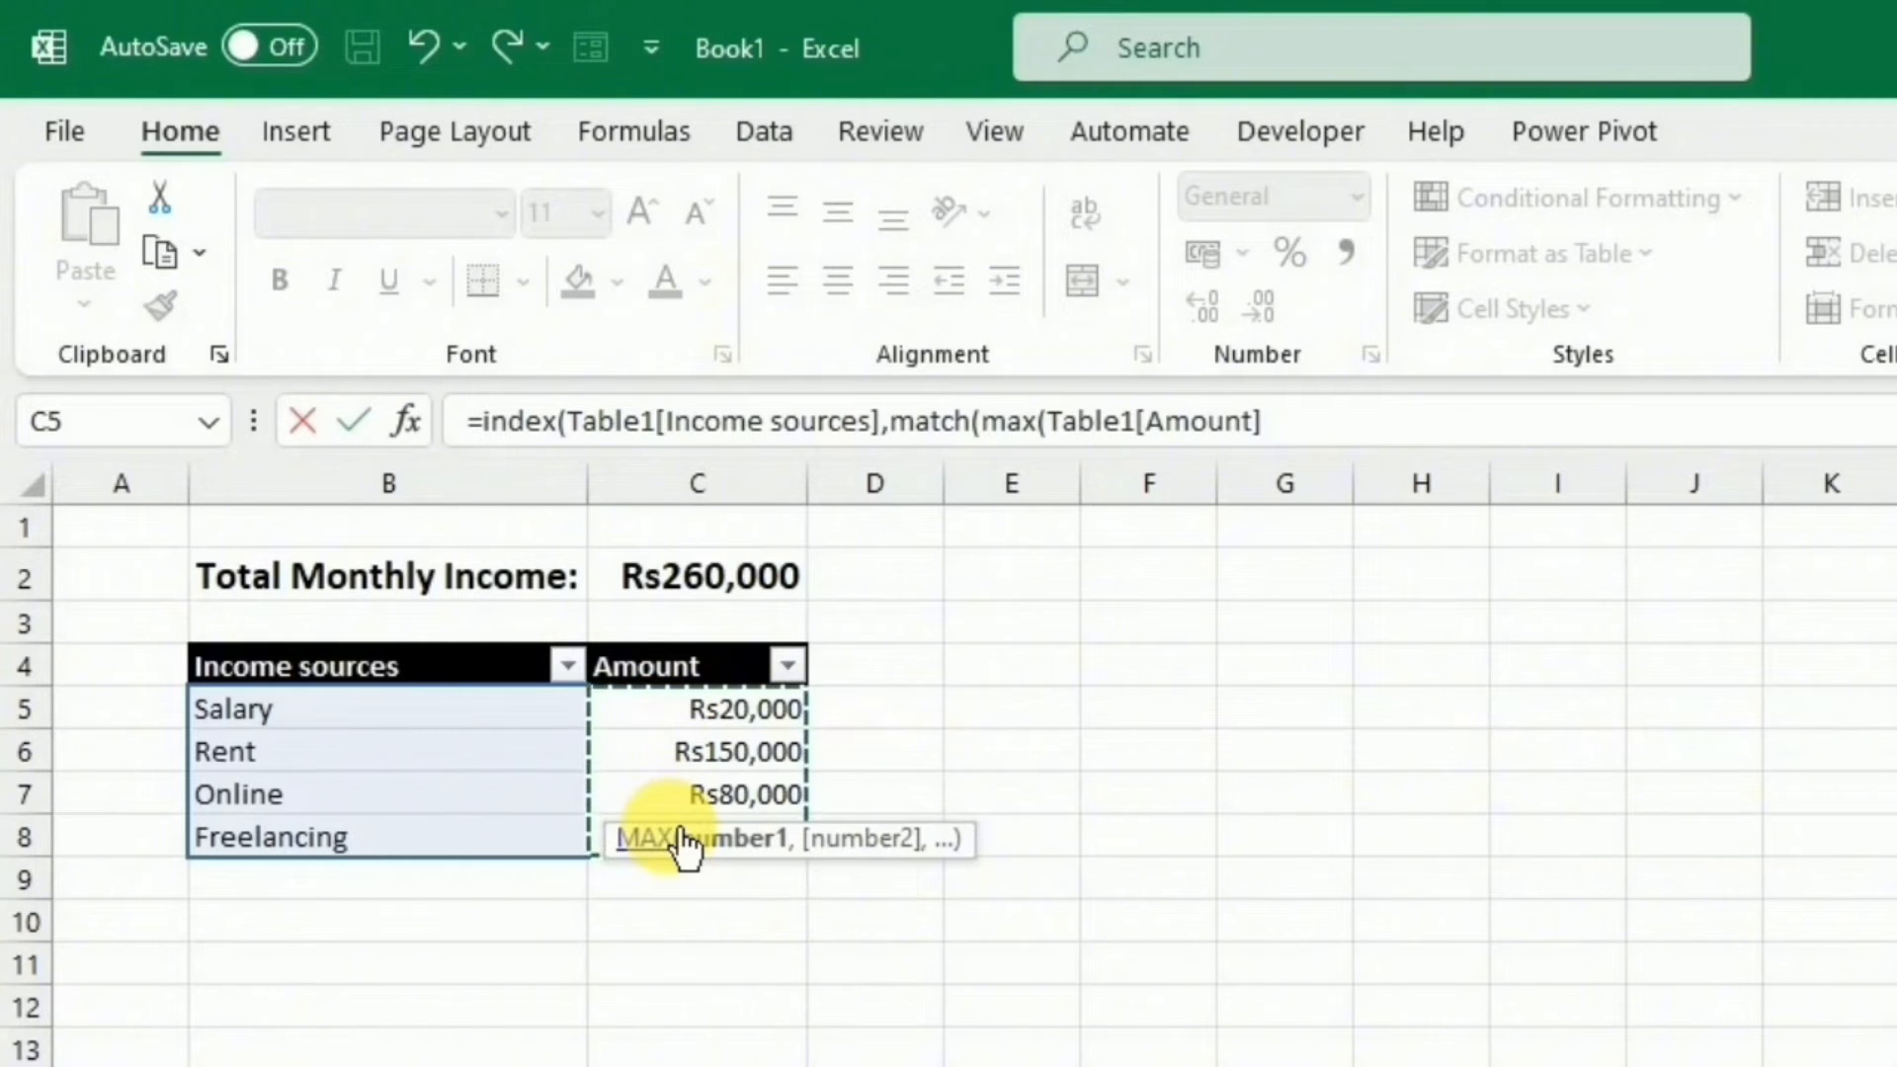
type(")")
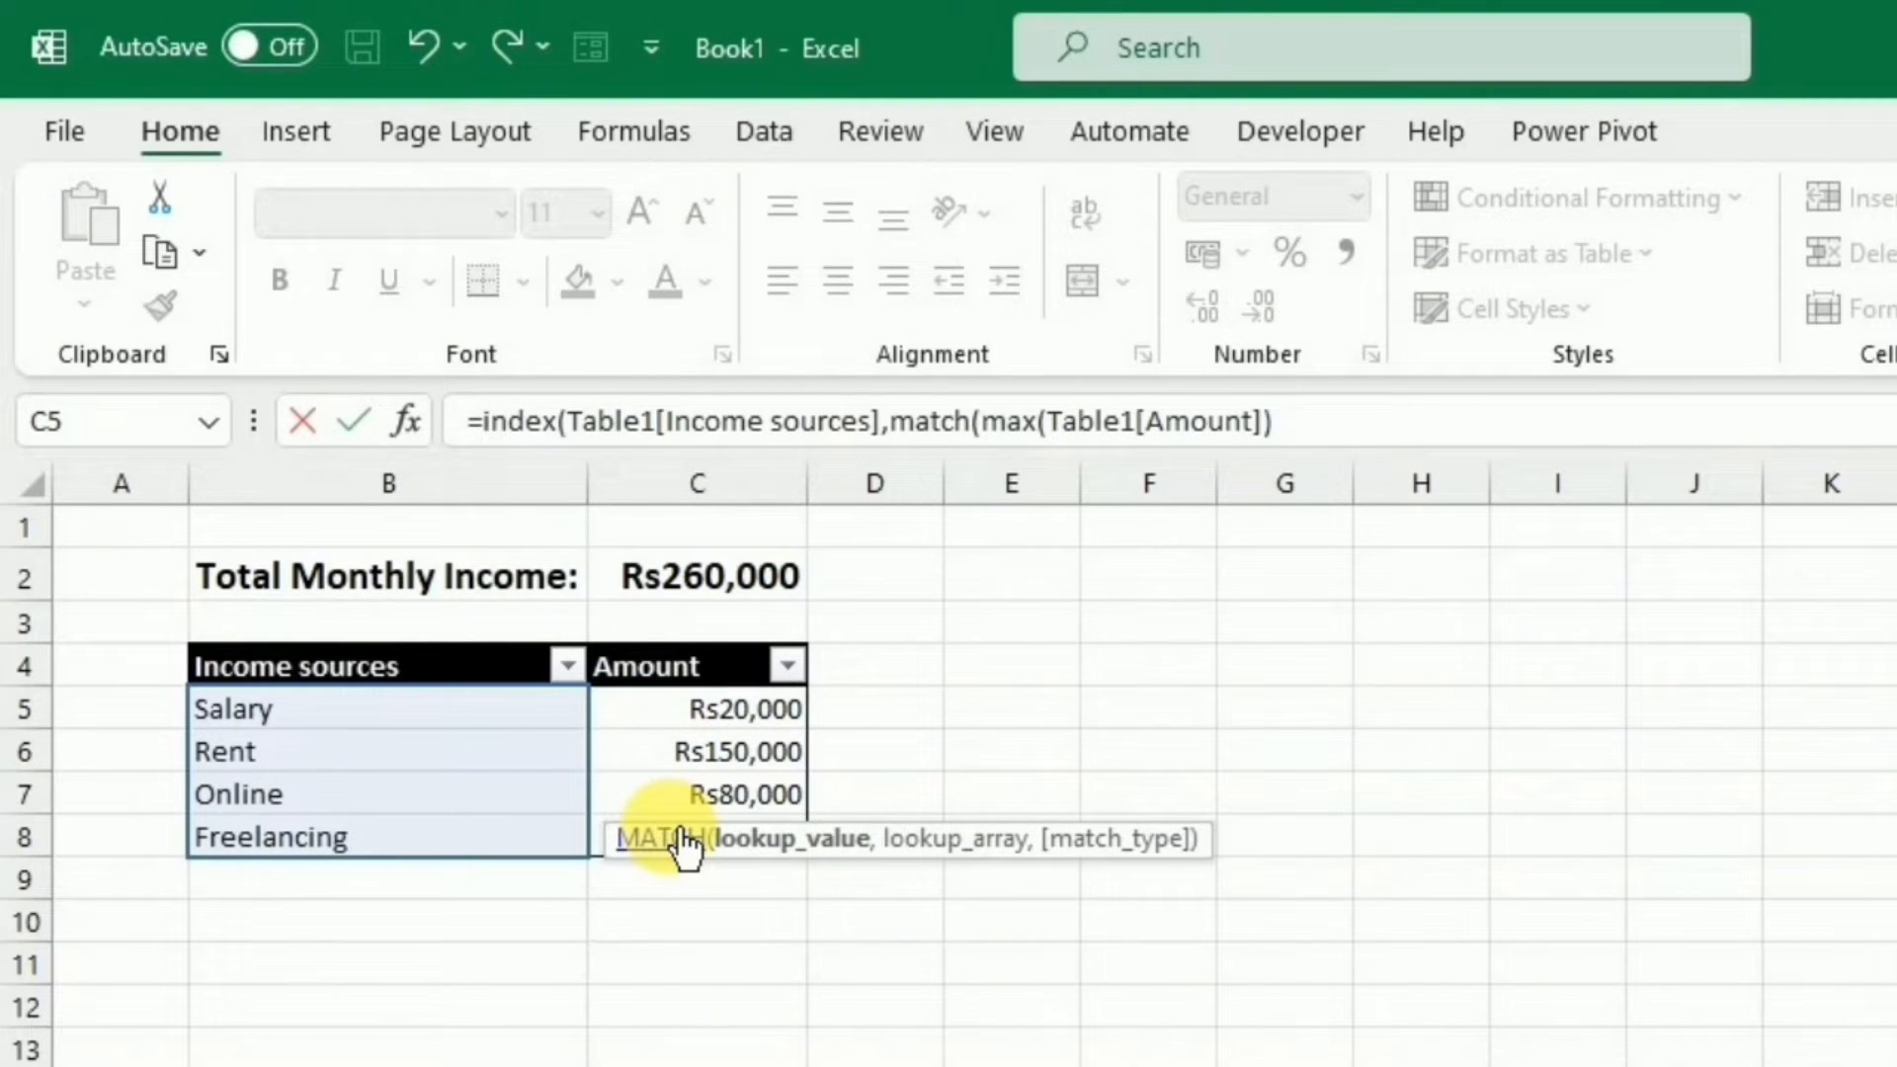
type(",")
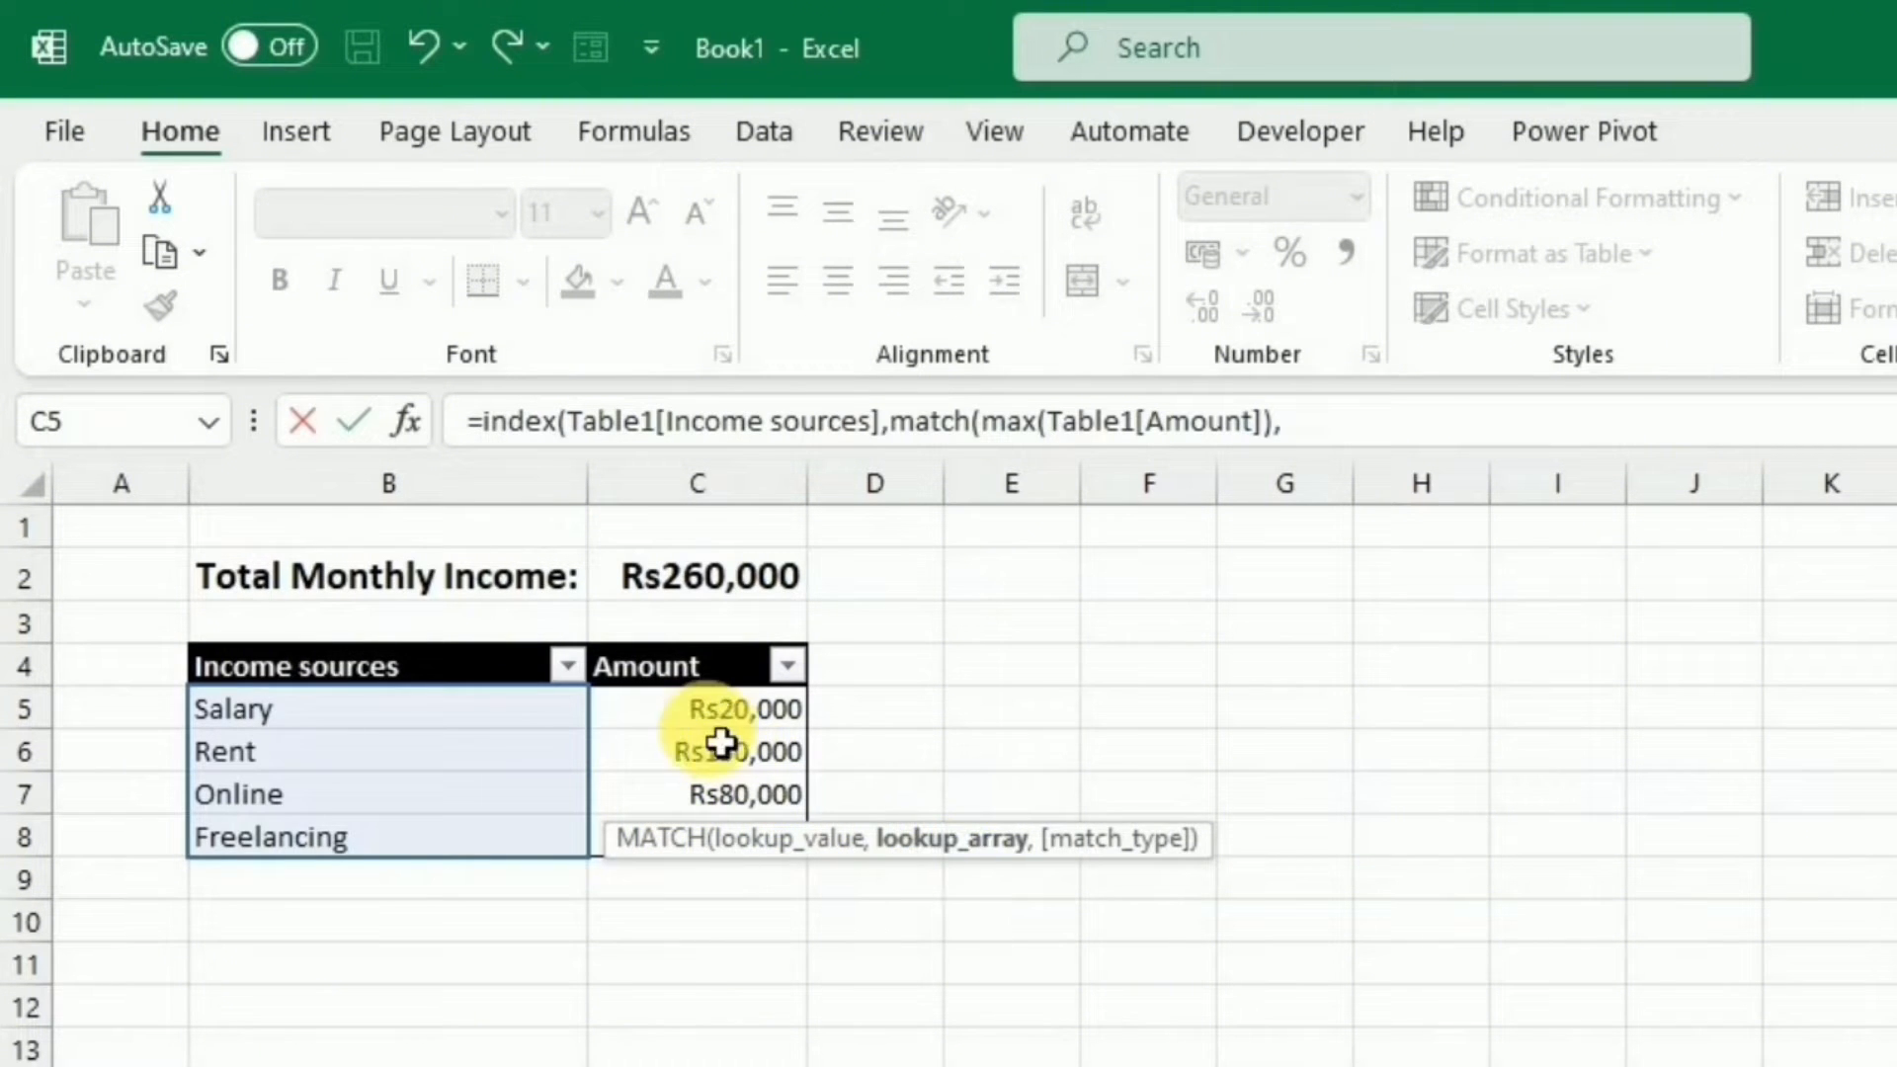
Complete the E6 formula with Table1[Amount] as the lookup array and match type 0 for an exact match.
left_click_drag(707, 720, 705, 847)
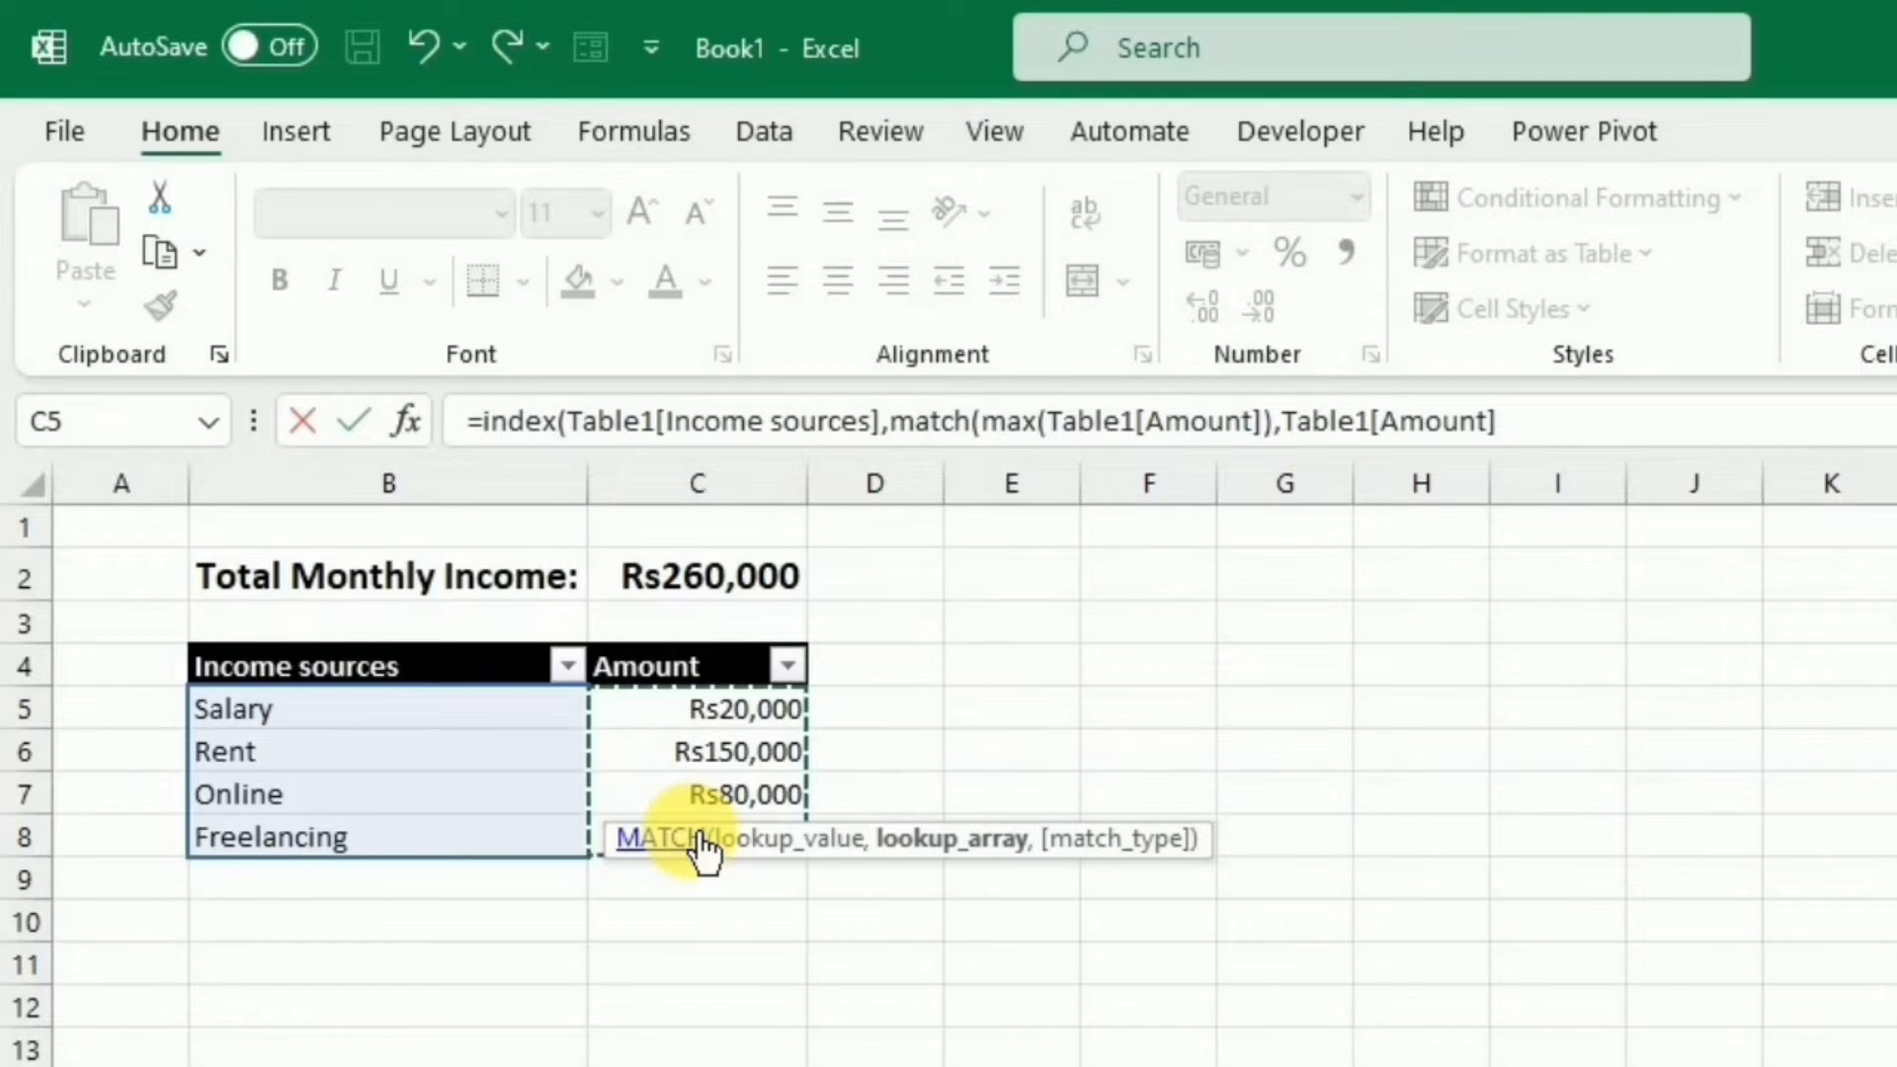
type(",")
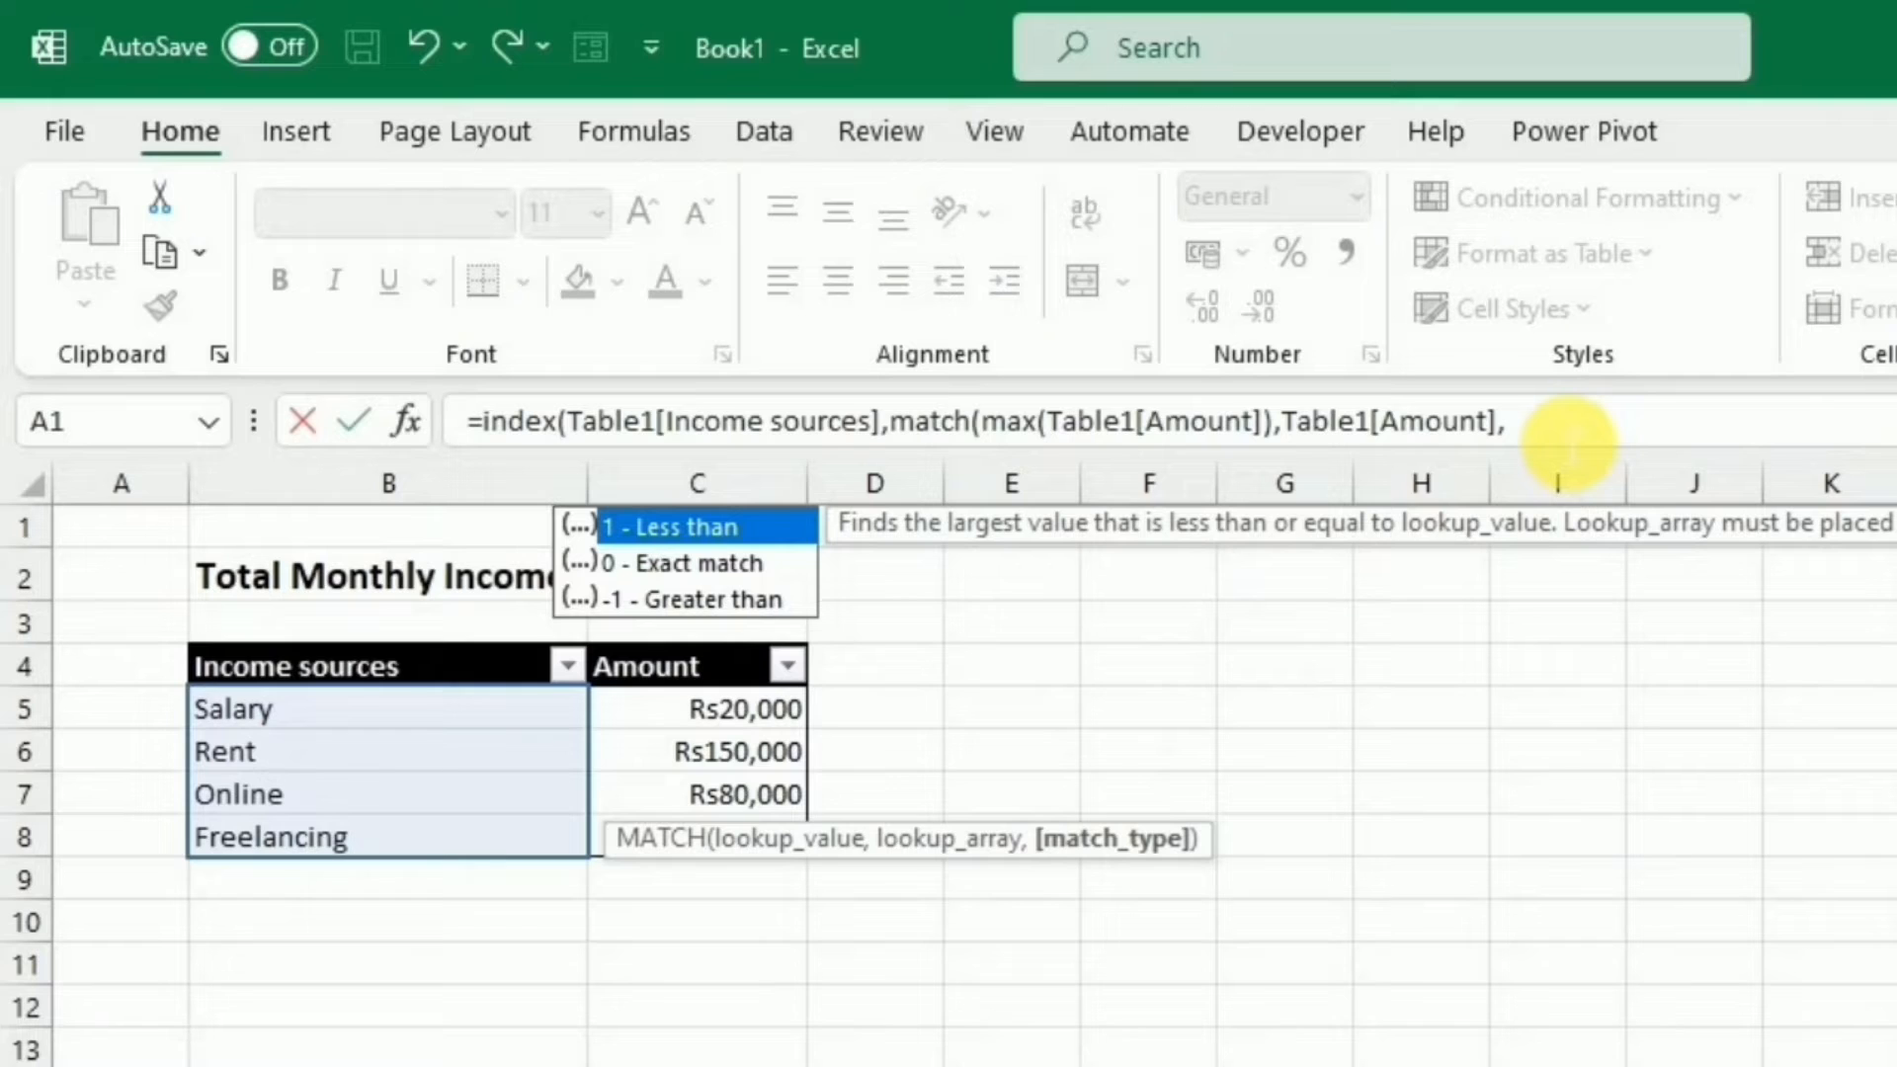
type("0)")
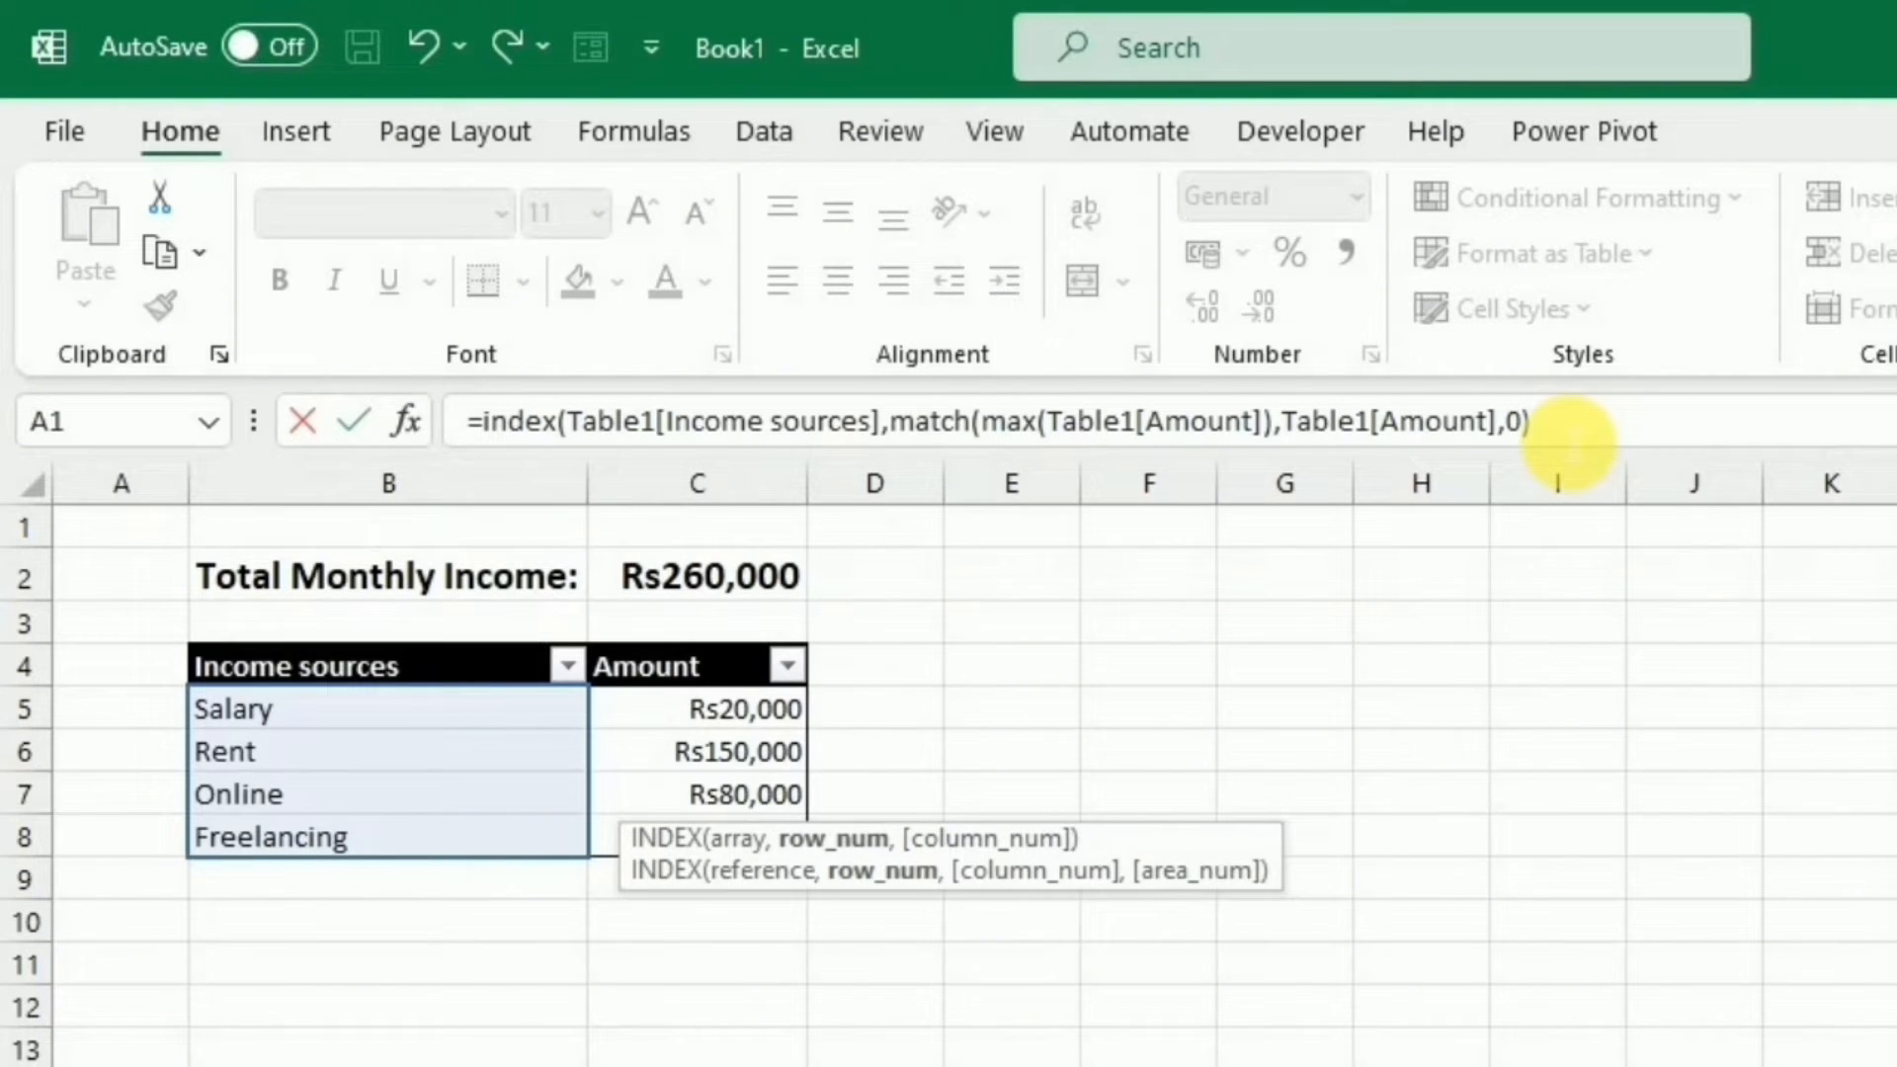
type(")")
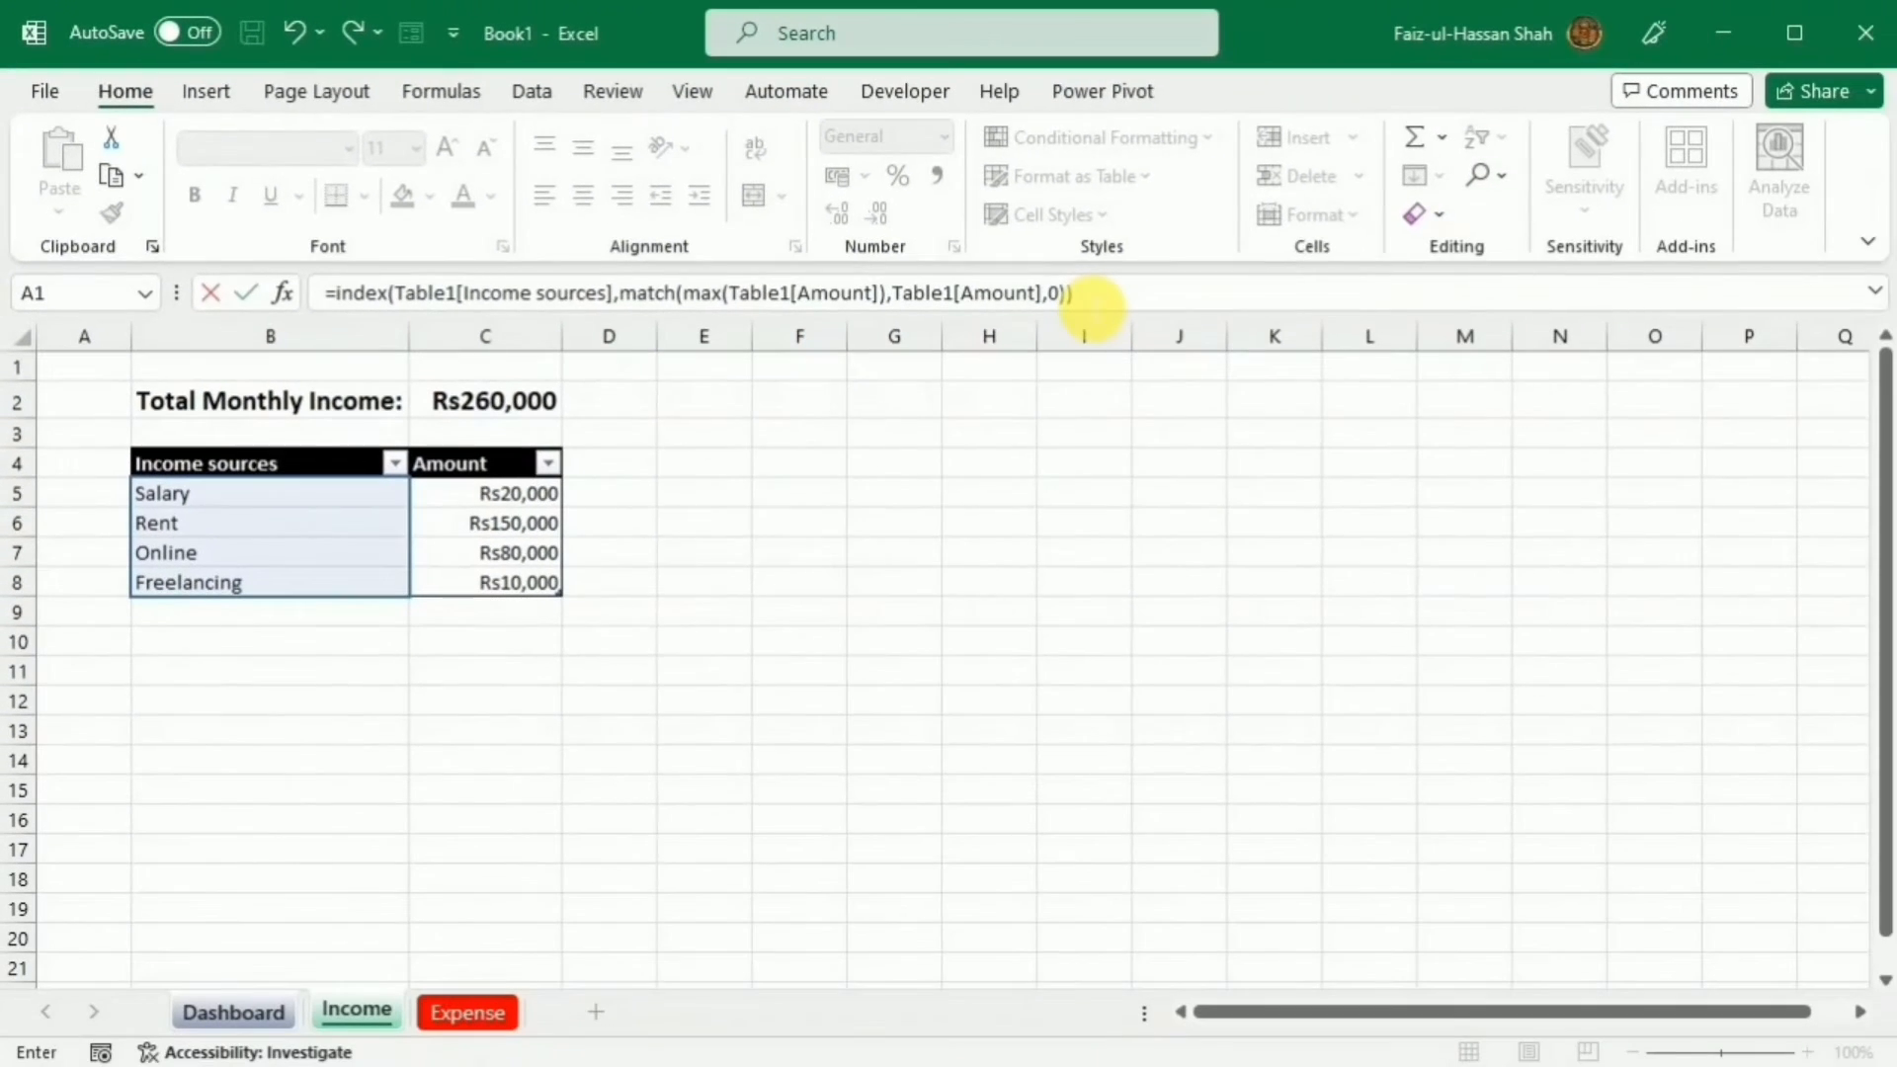
key("Return")
key("Up")
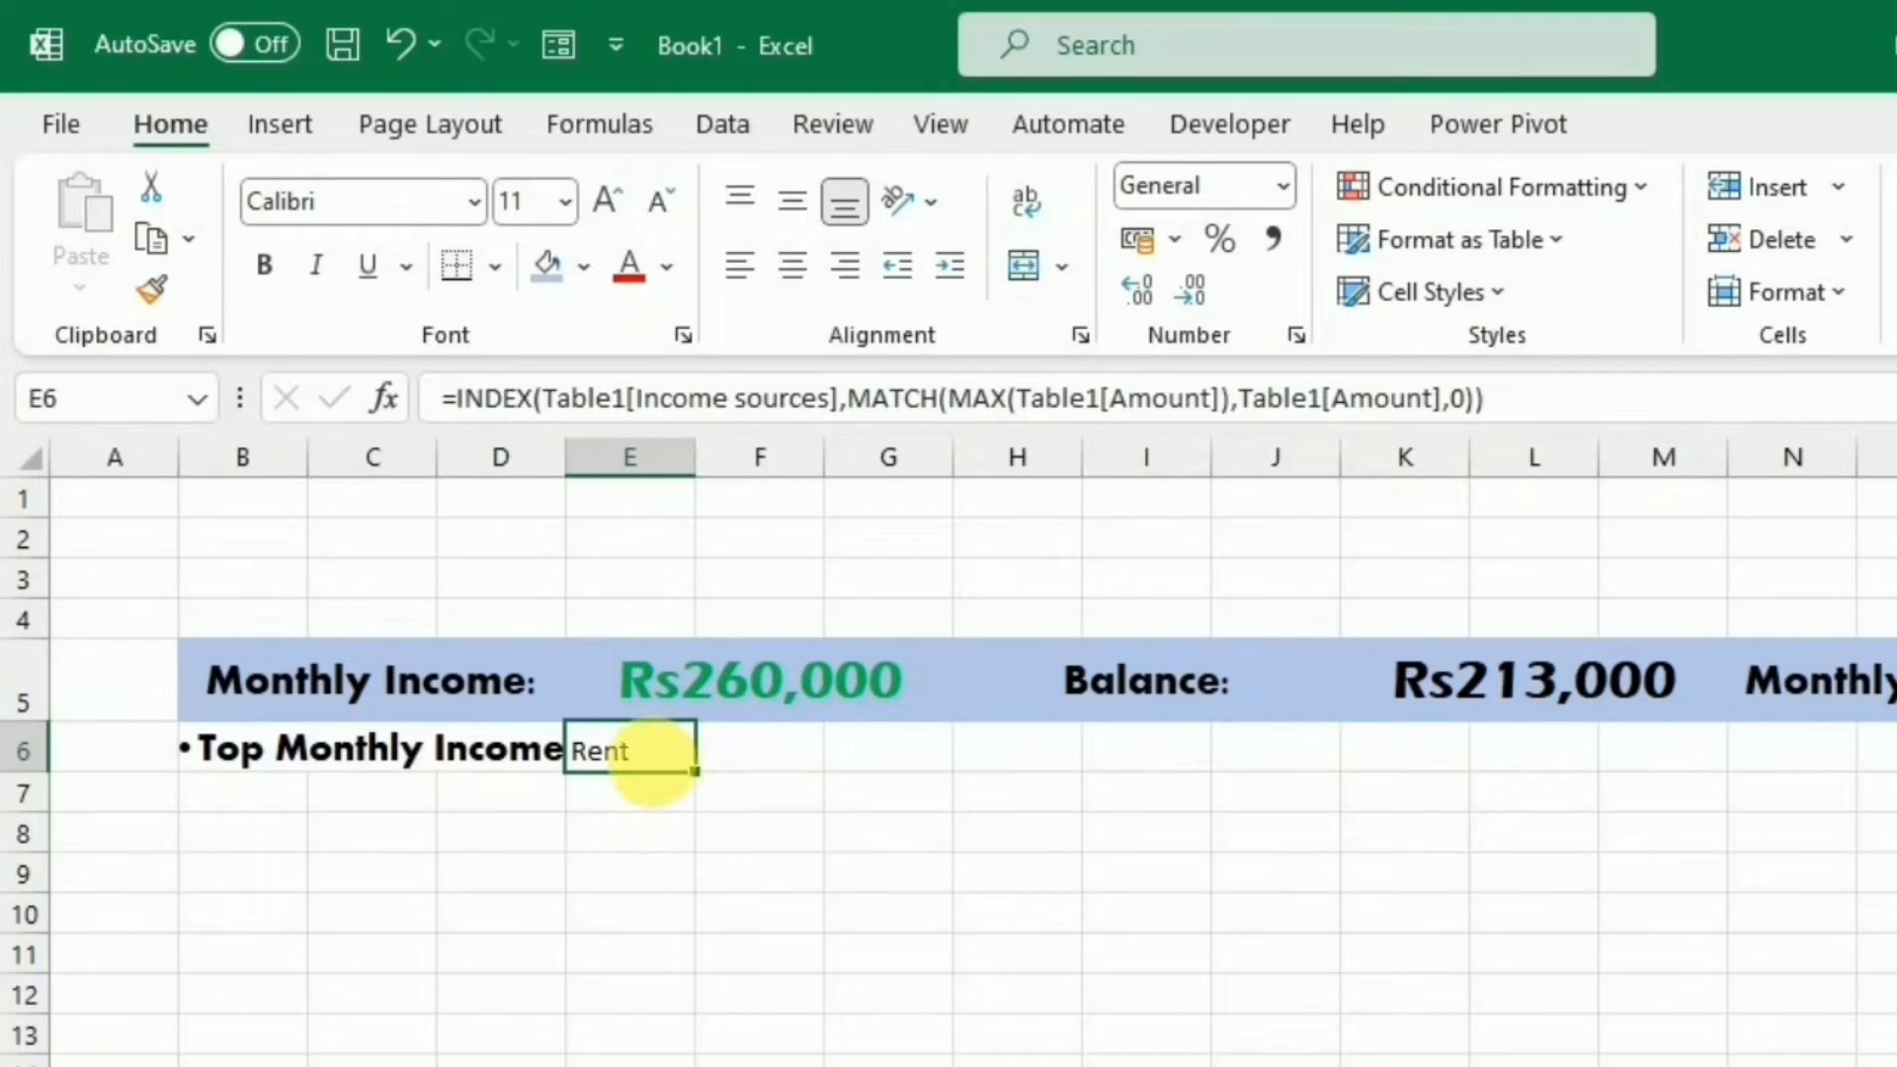
Merge and center the top income result across E6:G6 and enlarge its font to size 16.
left_click_drag(664, 767, 893, 761)
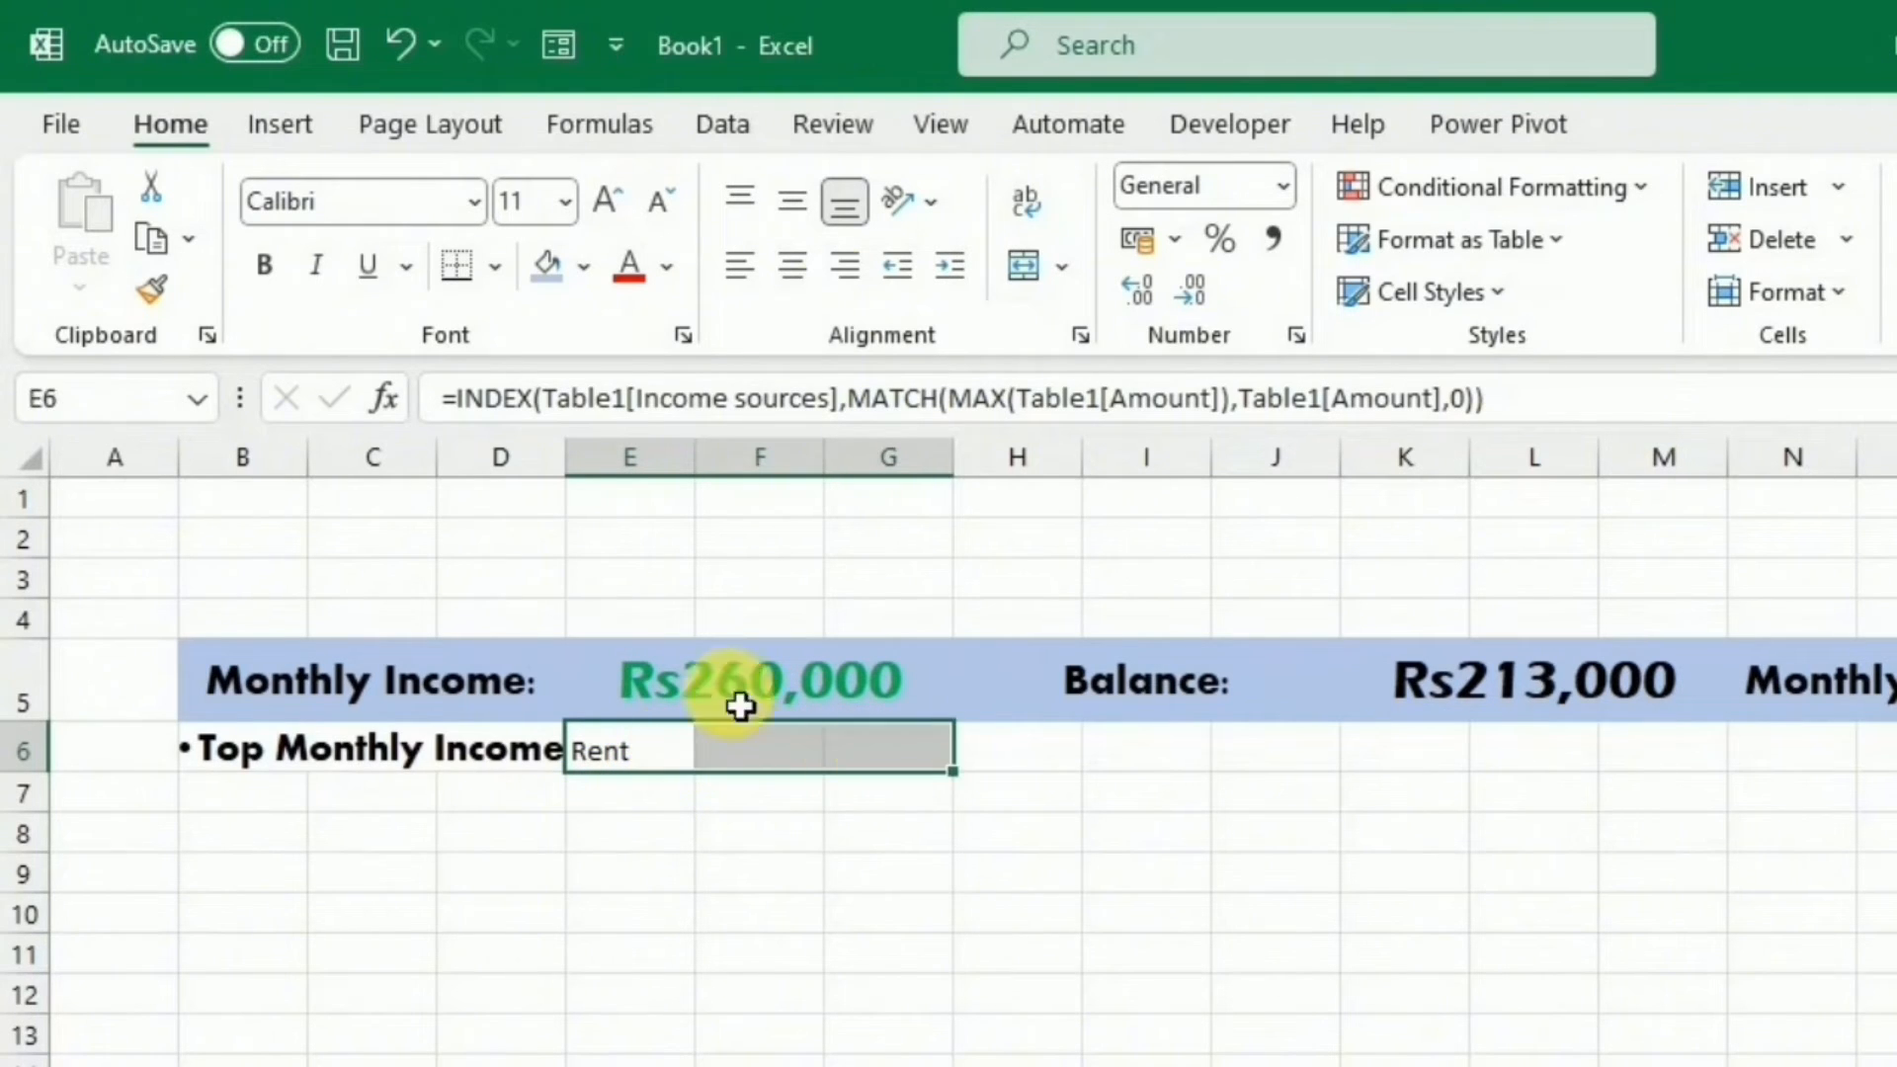
left_click(1023, 265)
left_click(612, 202)
left_click(612, 202)
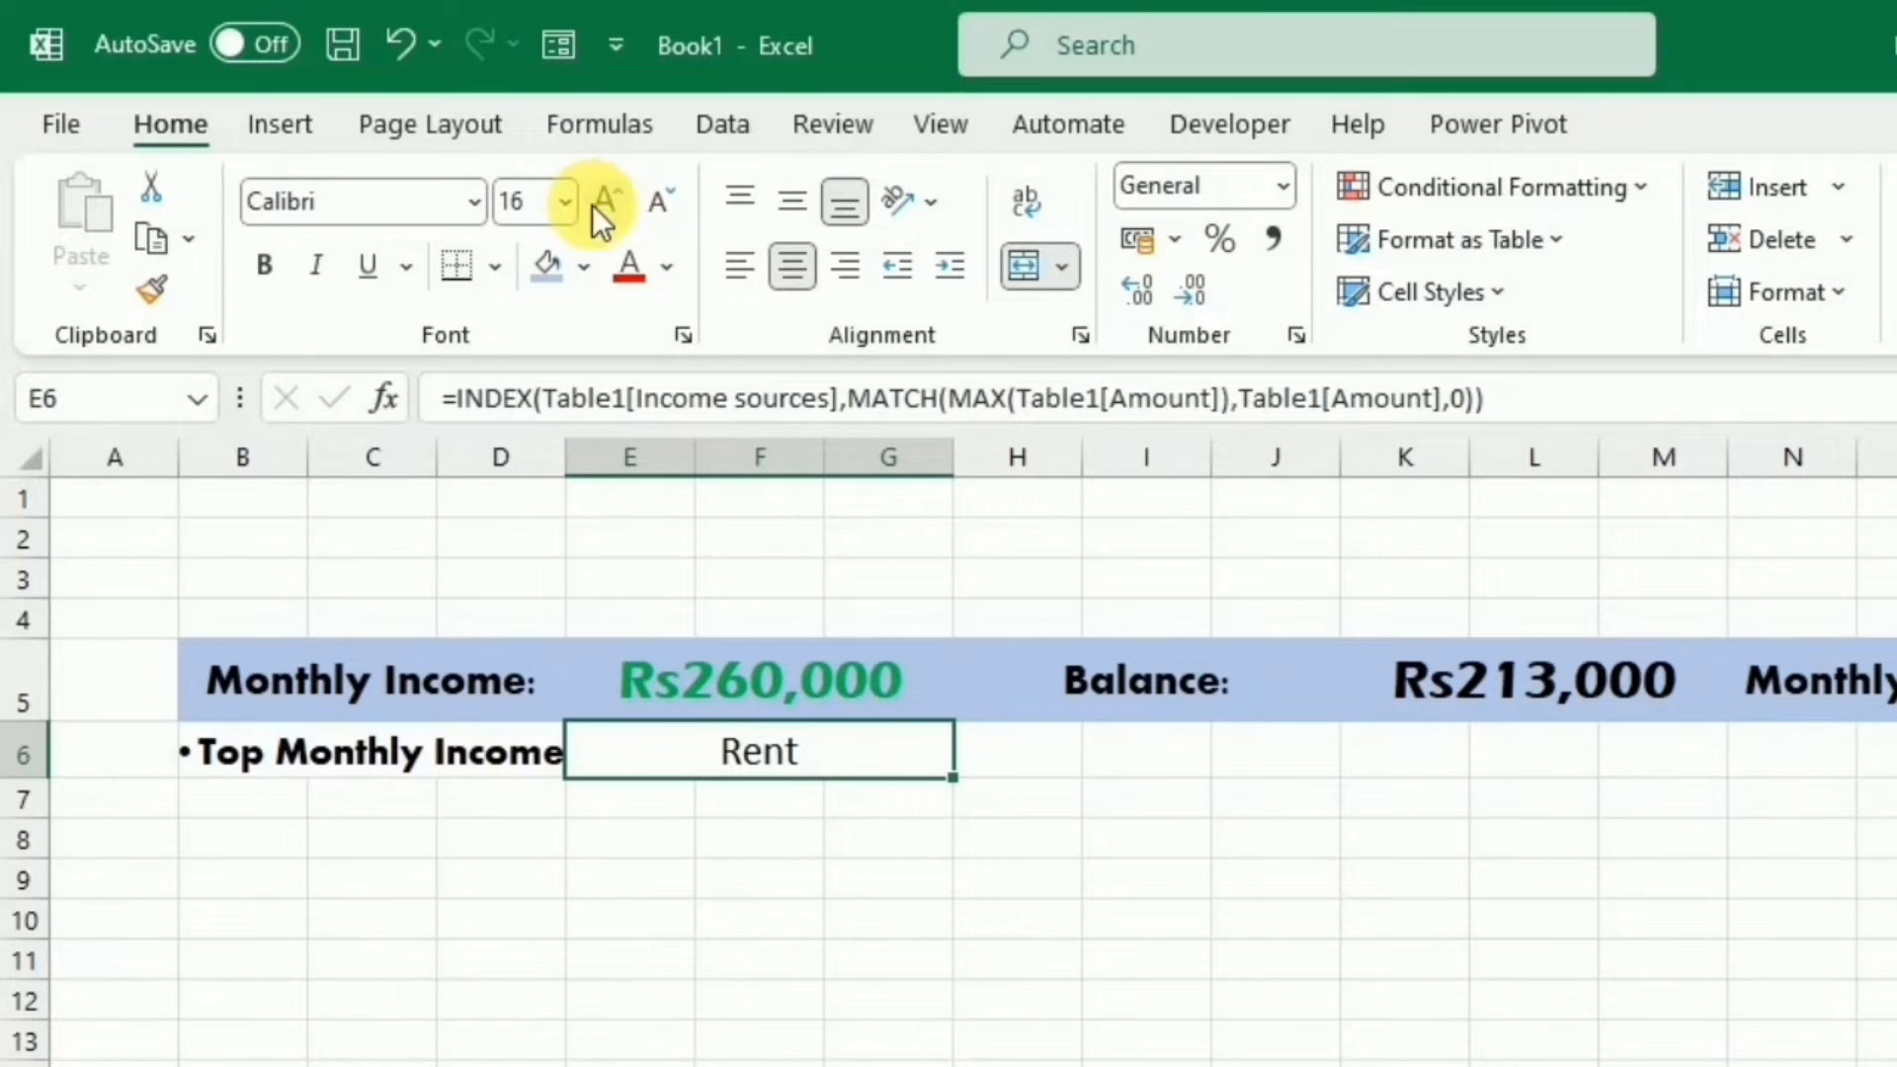
Make the top income result in E6 bold and italic with a dark green font color.
key("ctrl+b")
key("ctrl+i")
left_click(667, 266)
left_click(934, 589)
Enter "•Top Monthly Expense:" in N6, inserting the bullet as a symbol with character code 2022.
left_click(1798, 751)
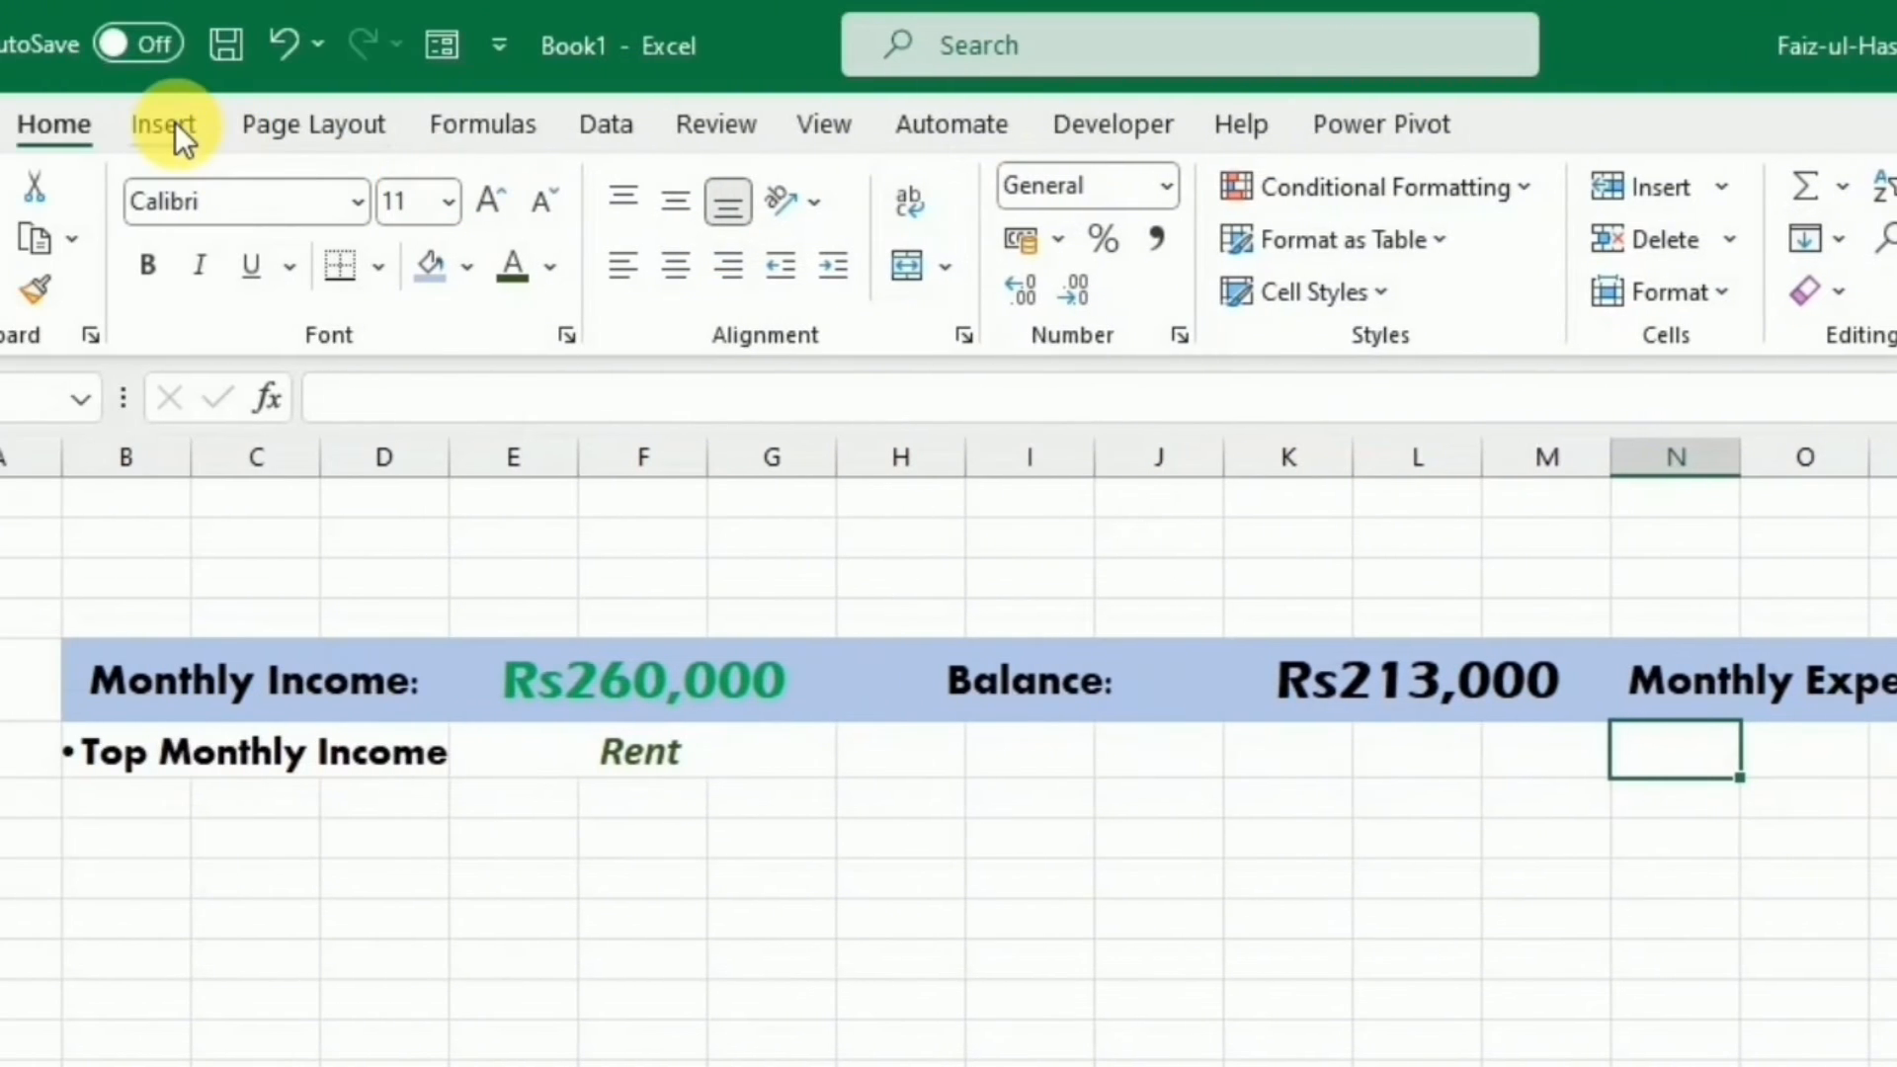
left_click(175, 120)
left_click(1668, 279)
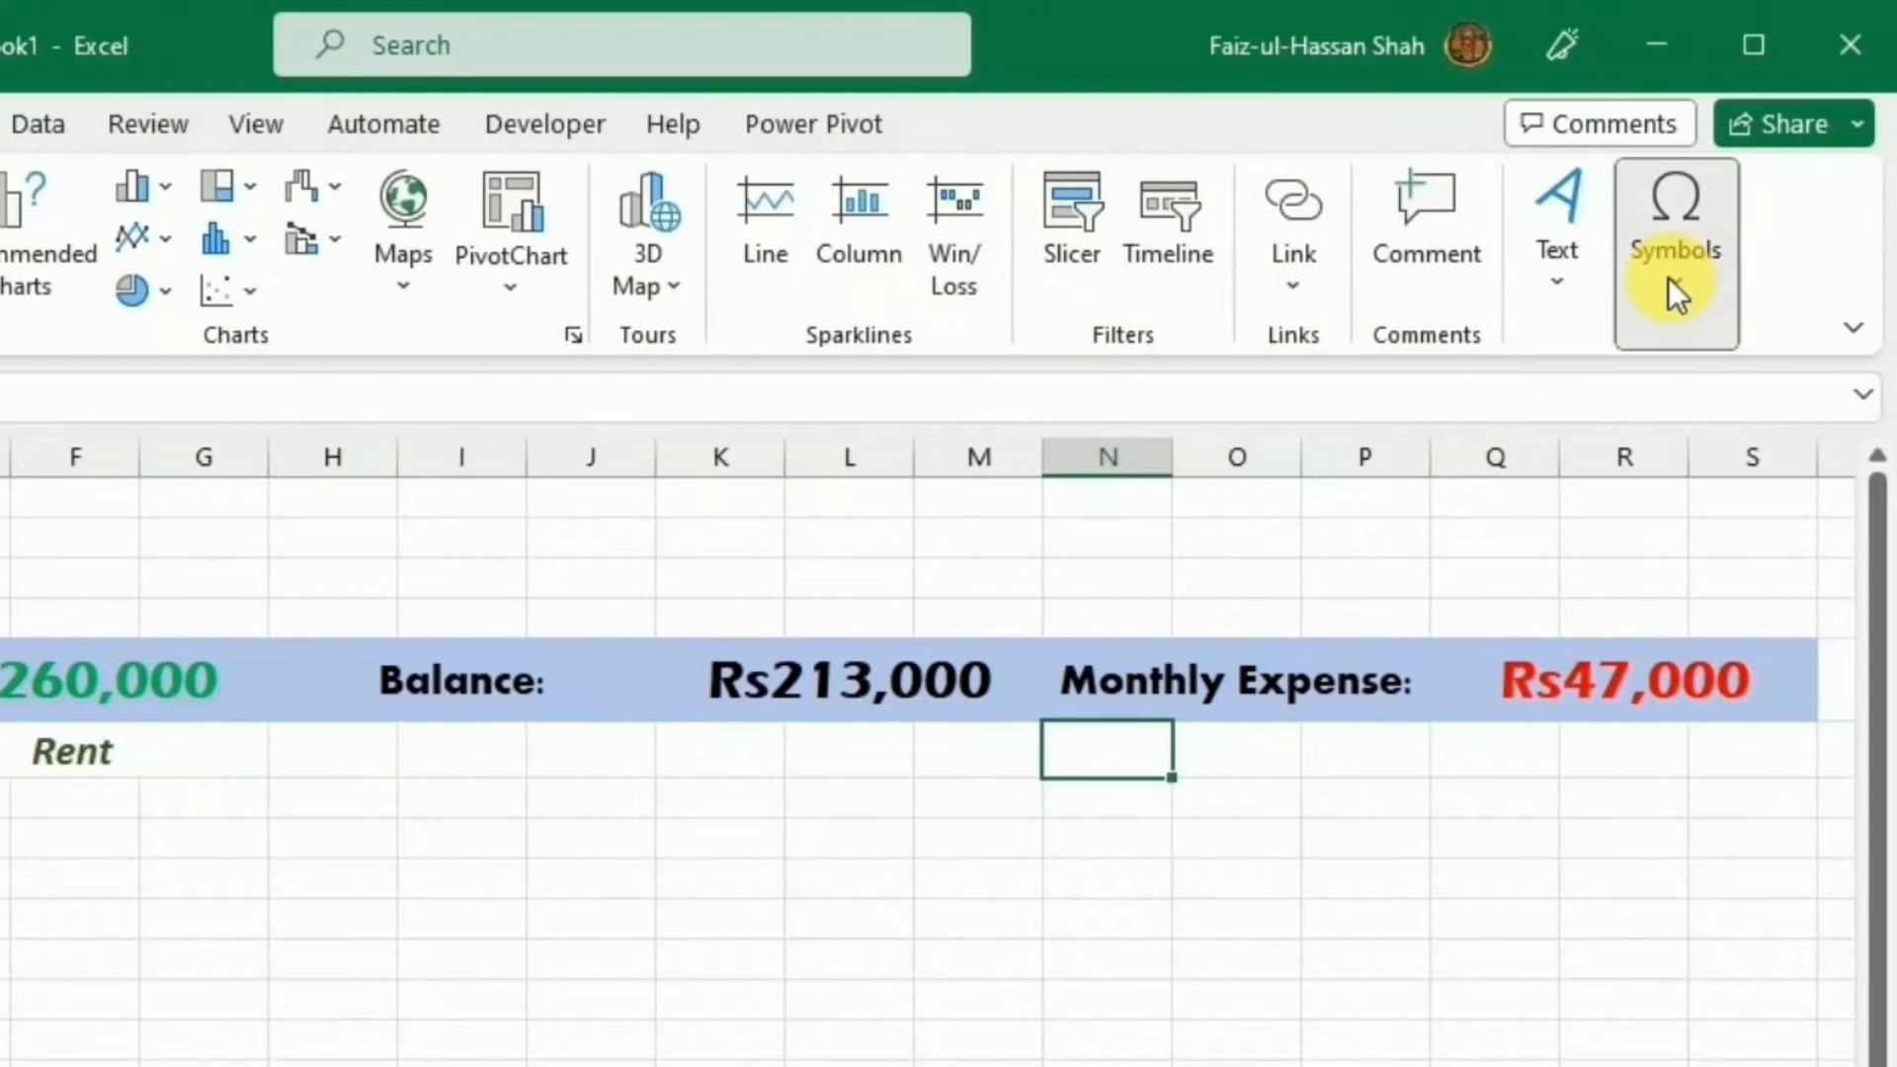
left_click(1803, 445)
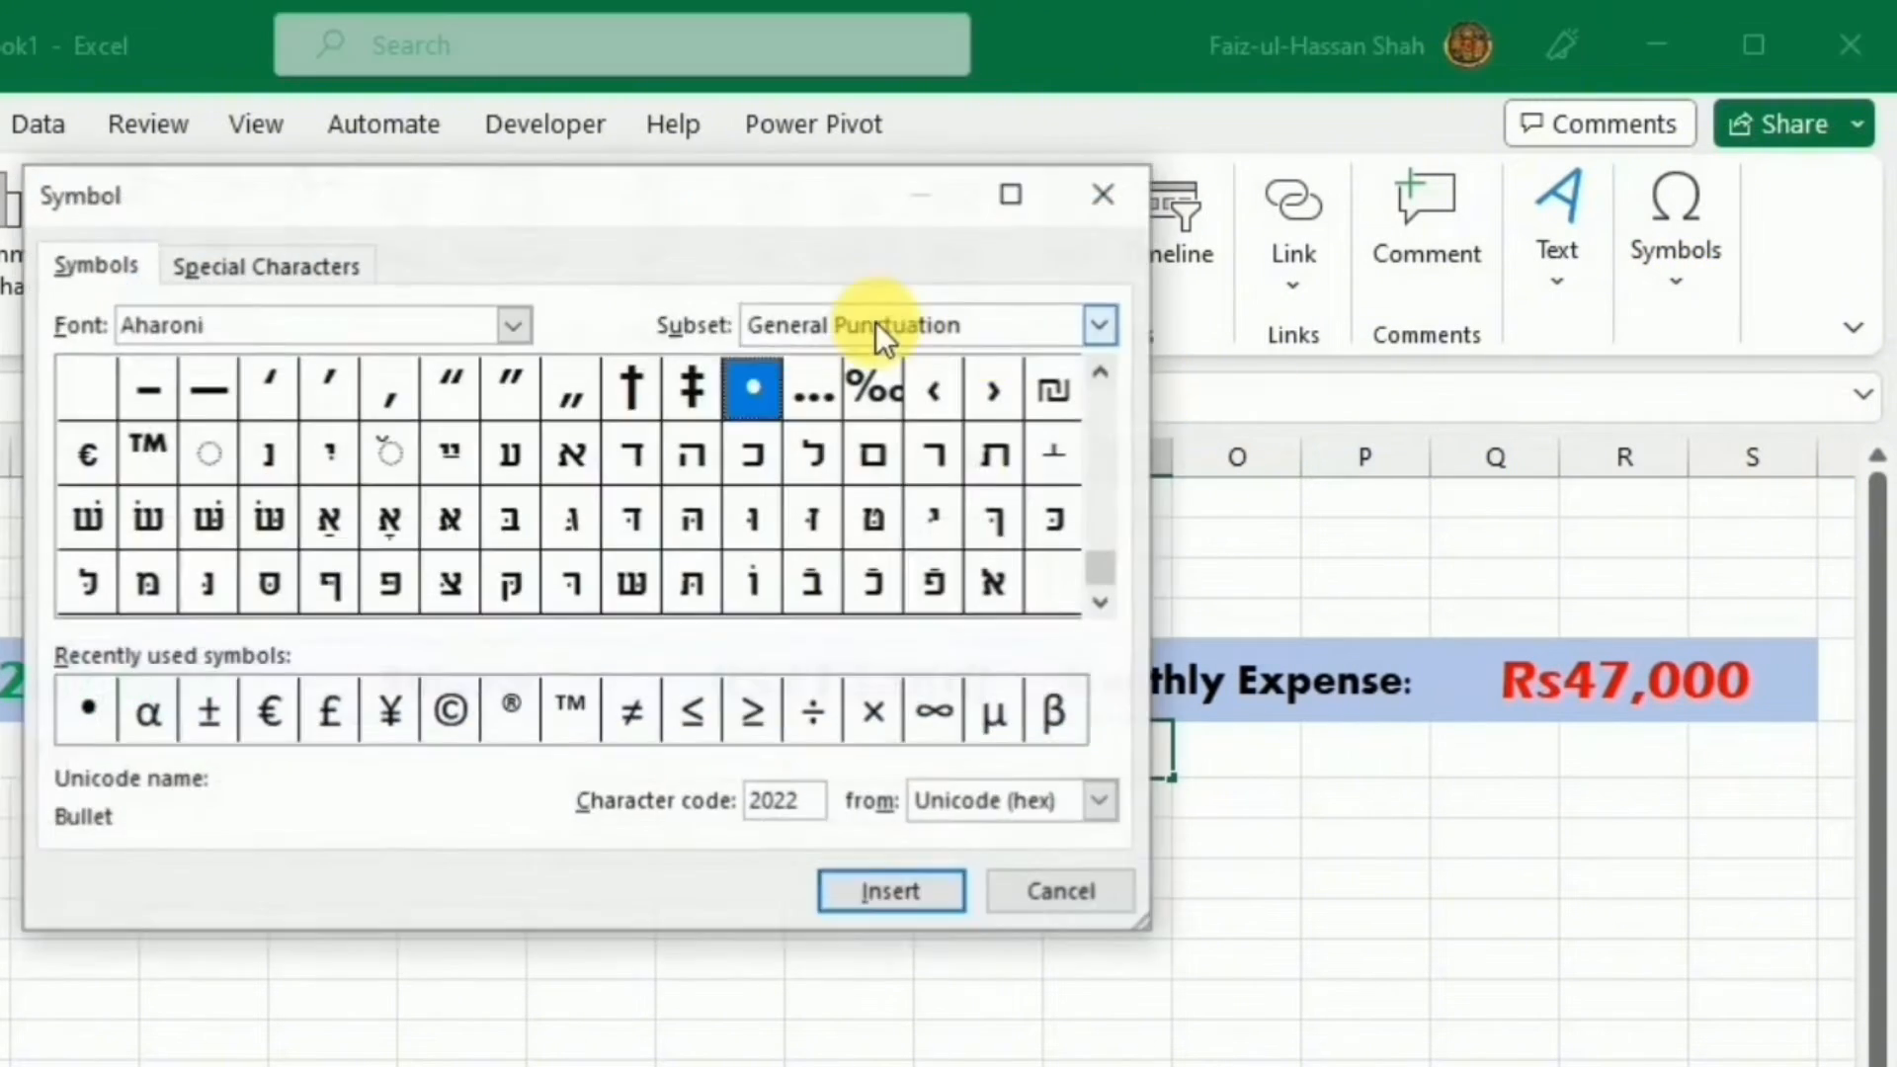
left_click(921, 881)
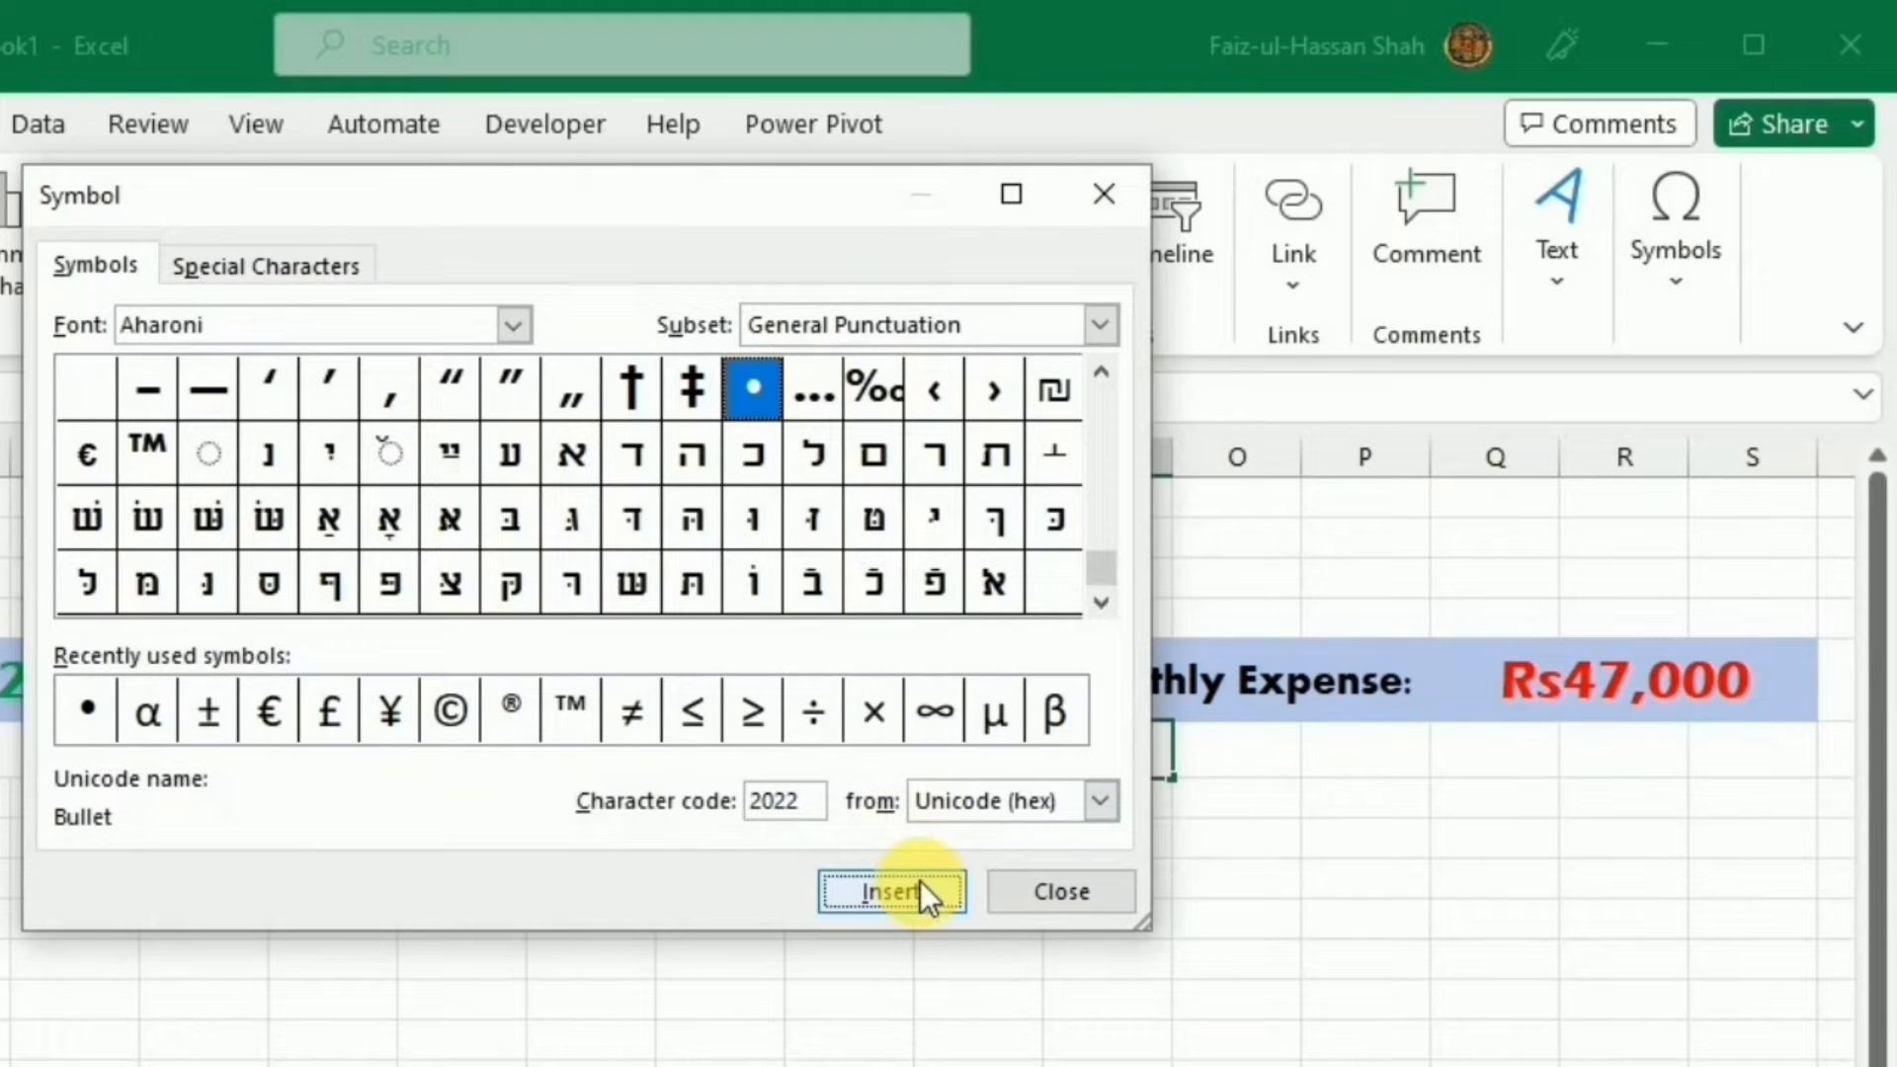
left_click(1009, 892)
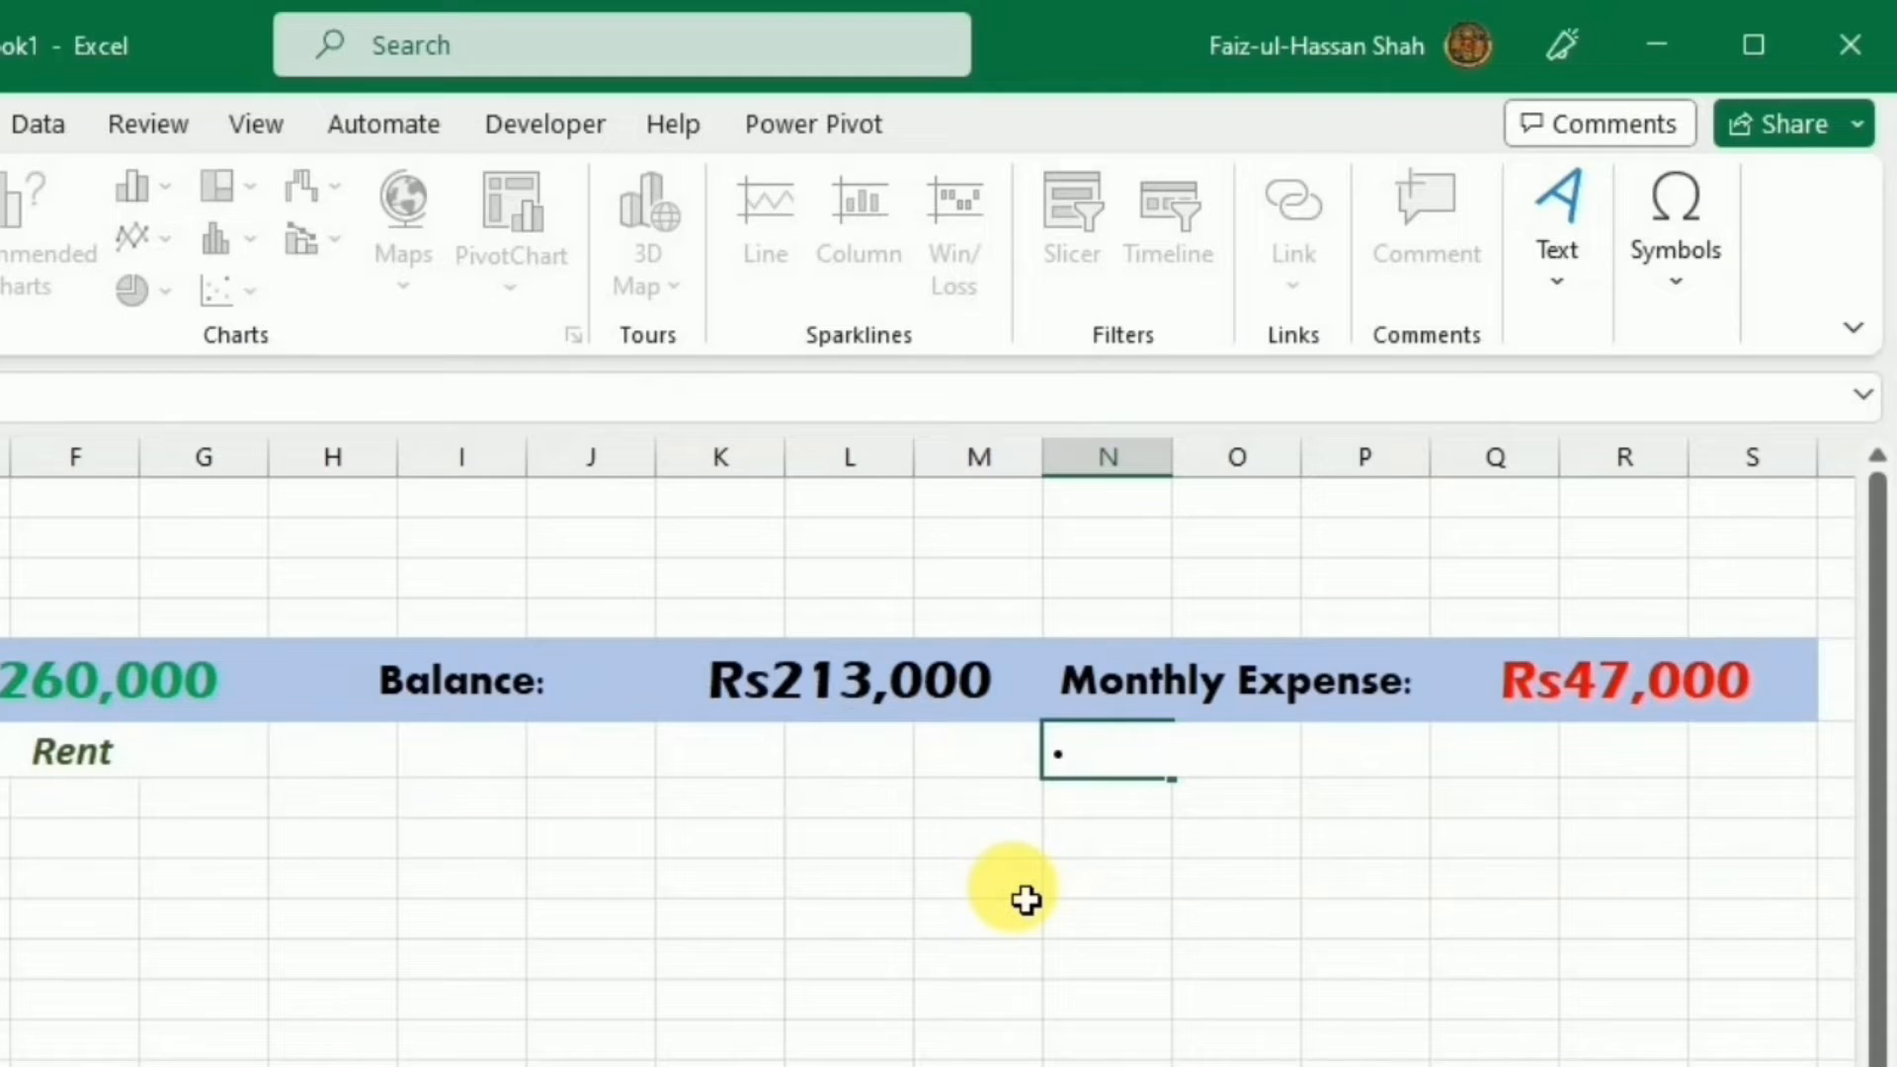
type("Top Monthly Expense:")
Start an INDEX formula in Dashboard cell Q6 with the Expense sheet's Expense sources entries, Table13[Expense sources], as the array.
left_click(1482, 768)
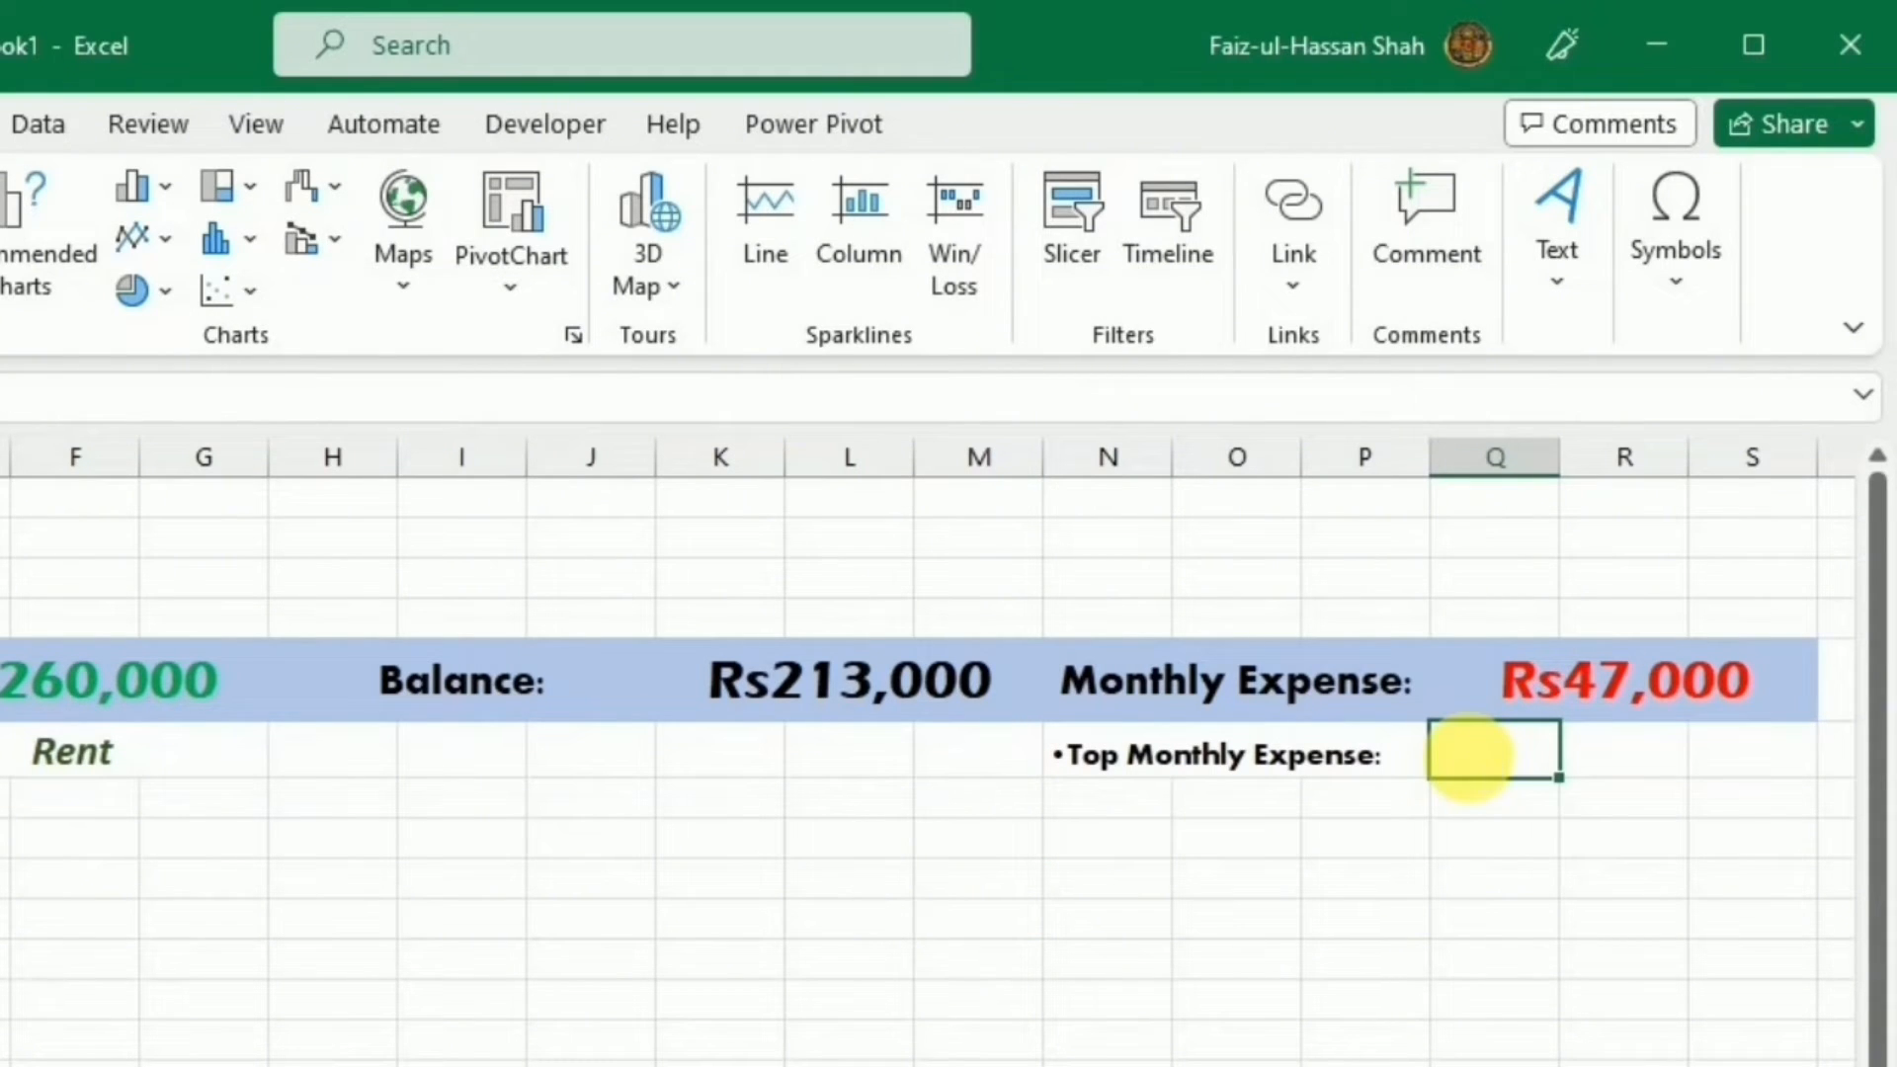
type("=index")
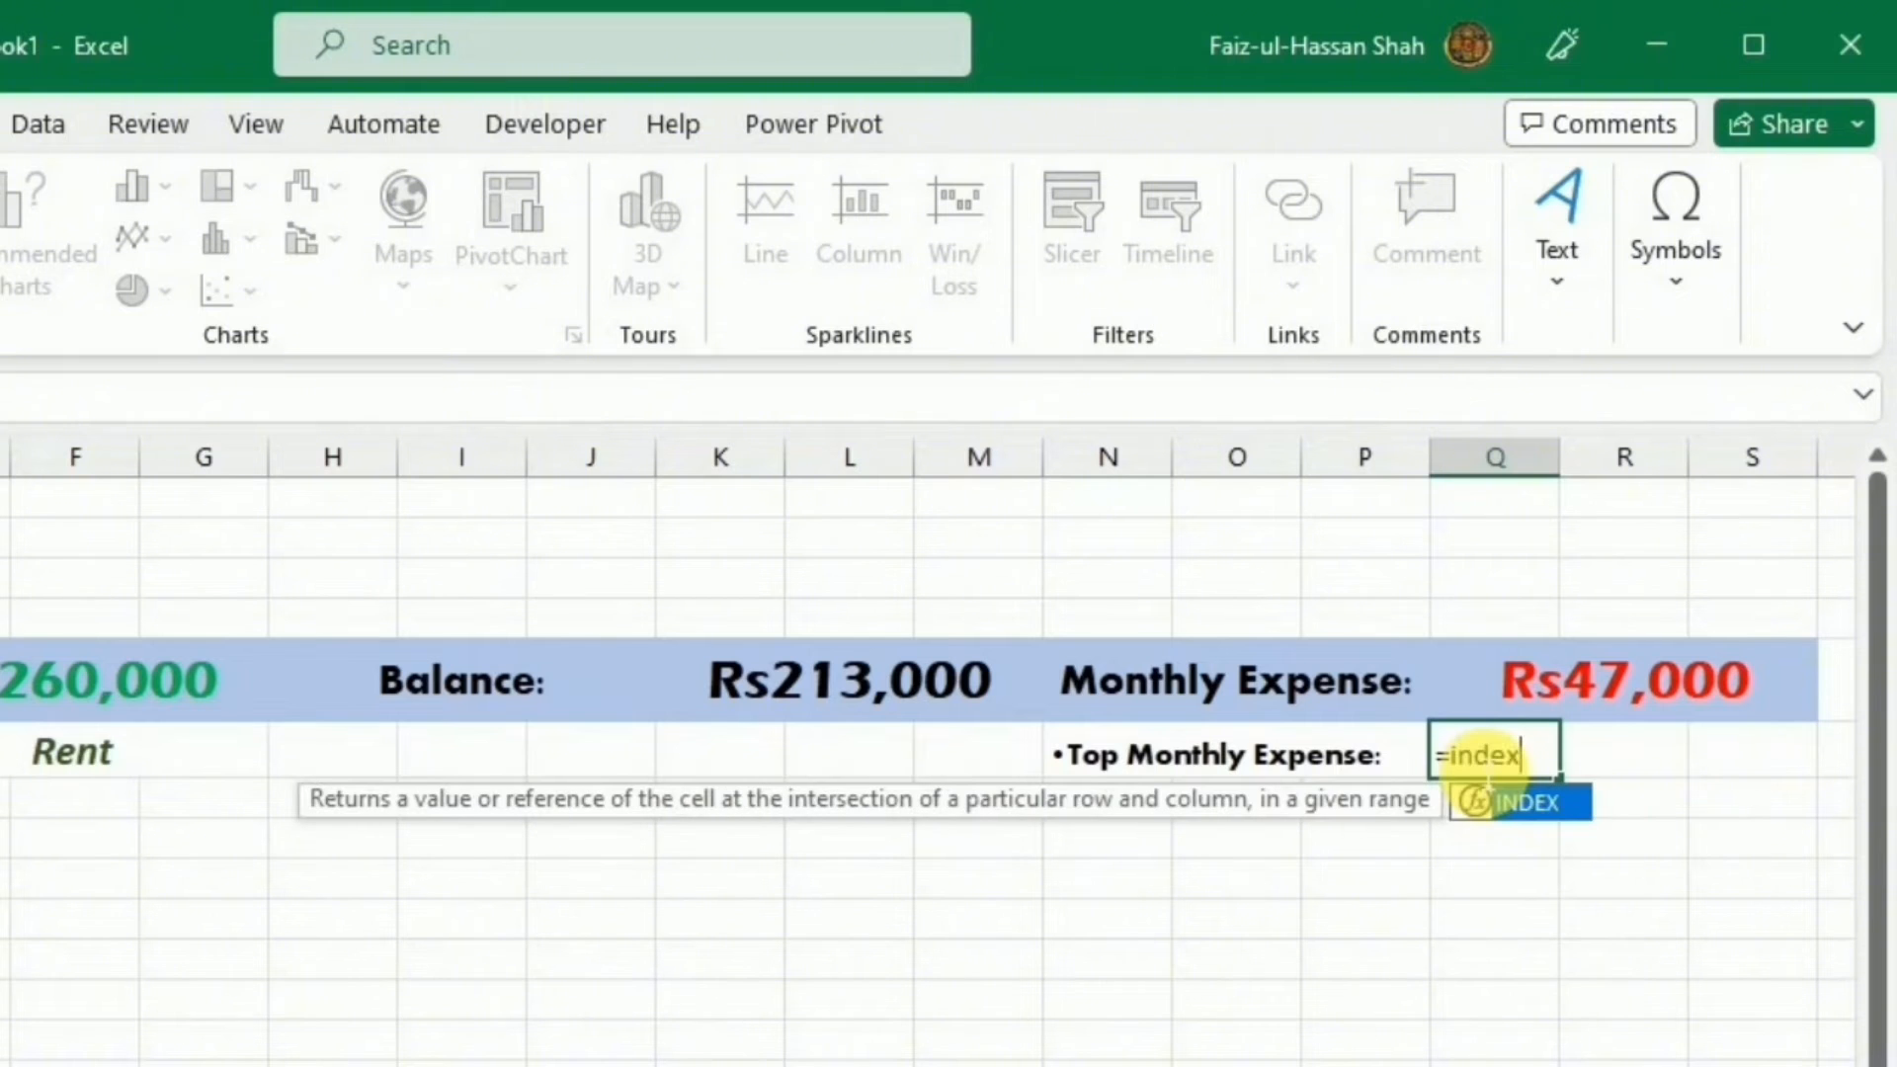
type("(")
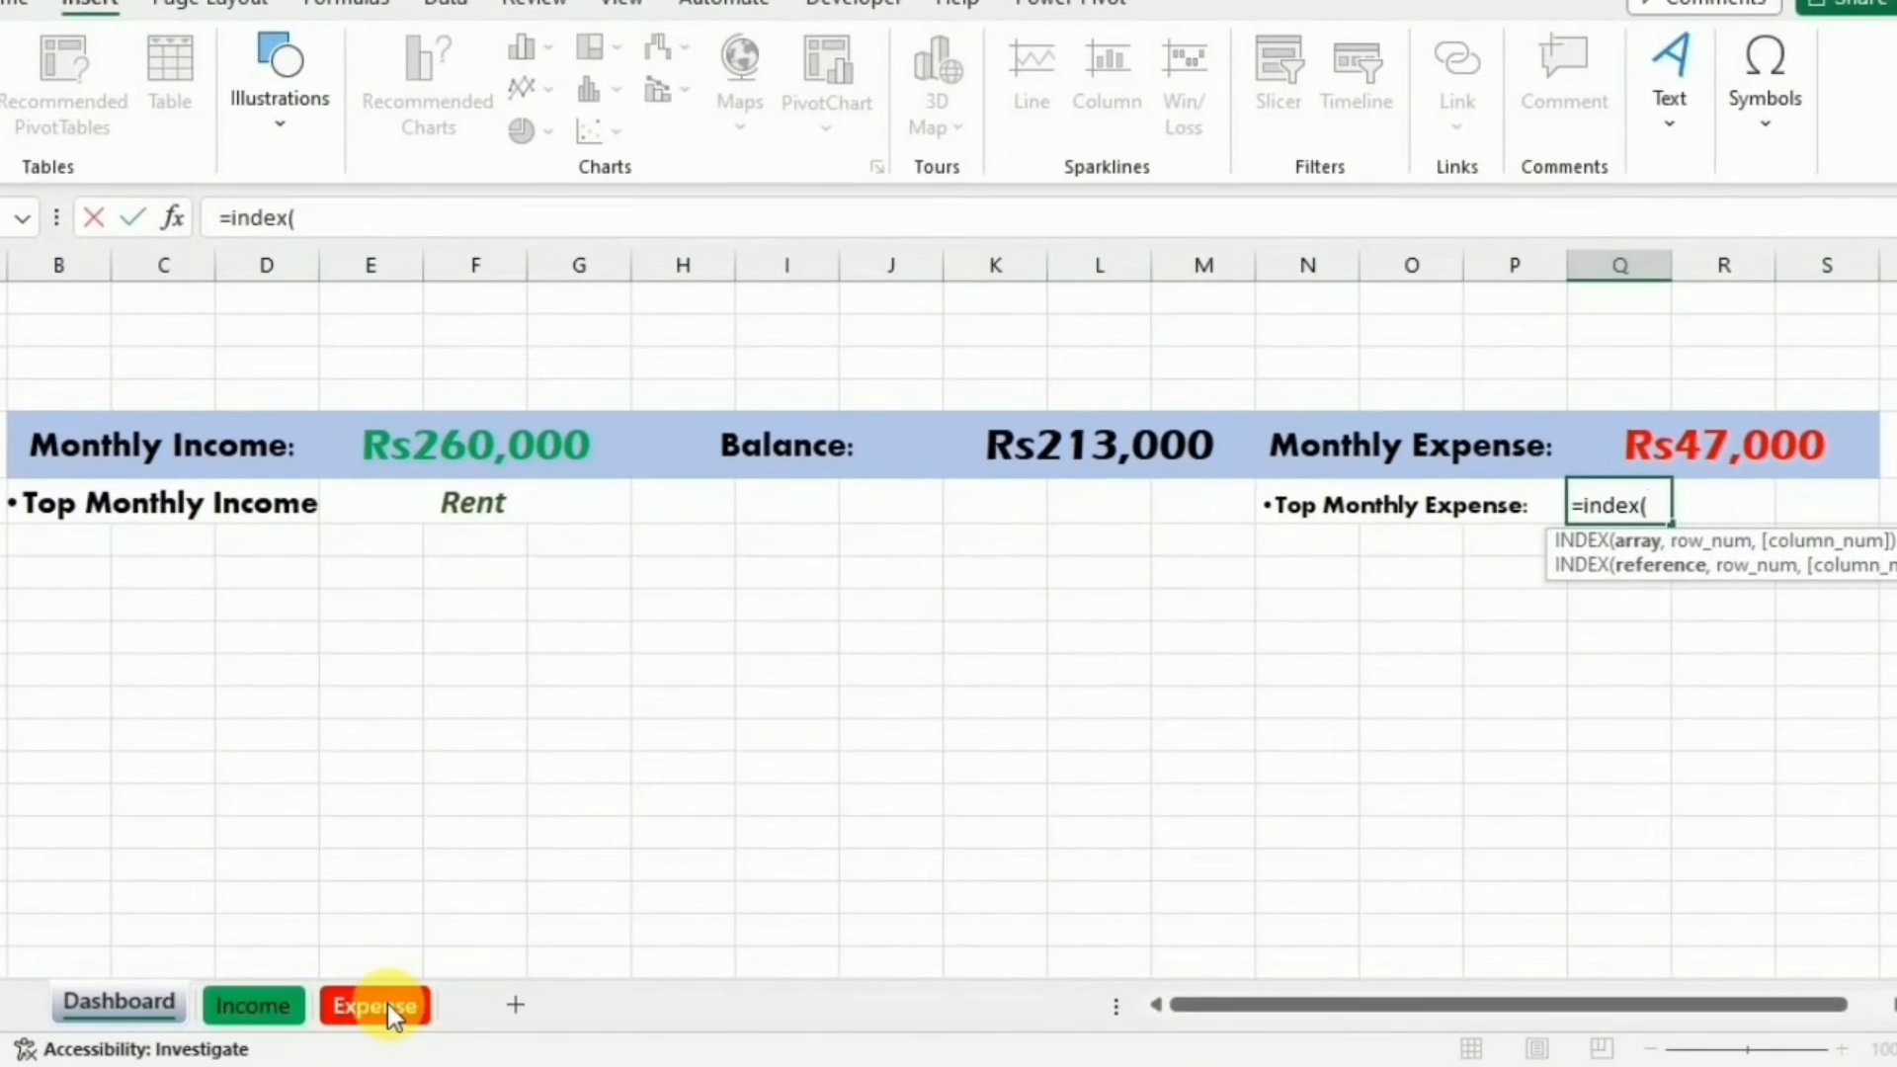
left_click(394, 1016)
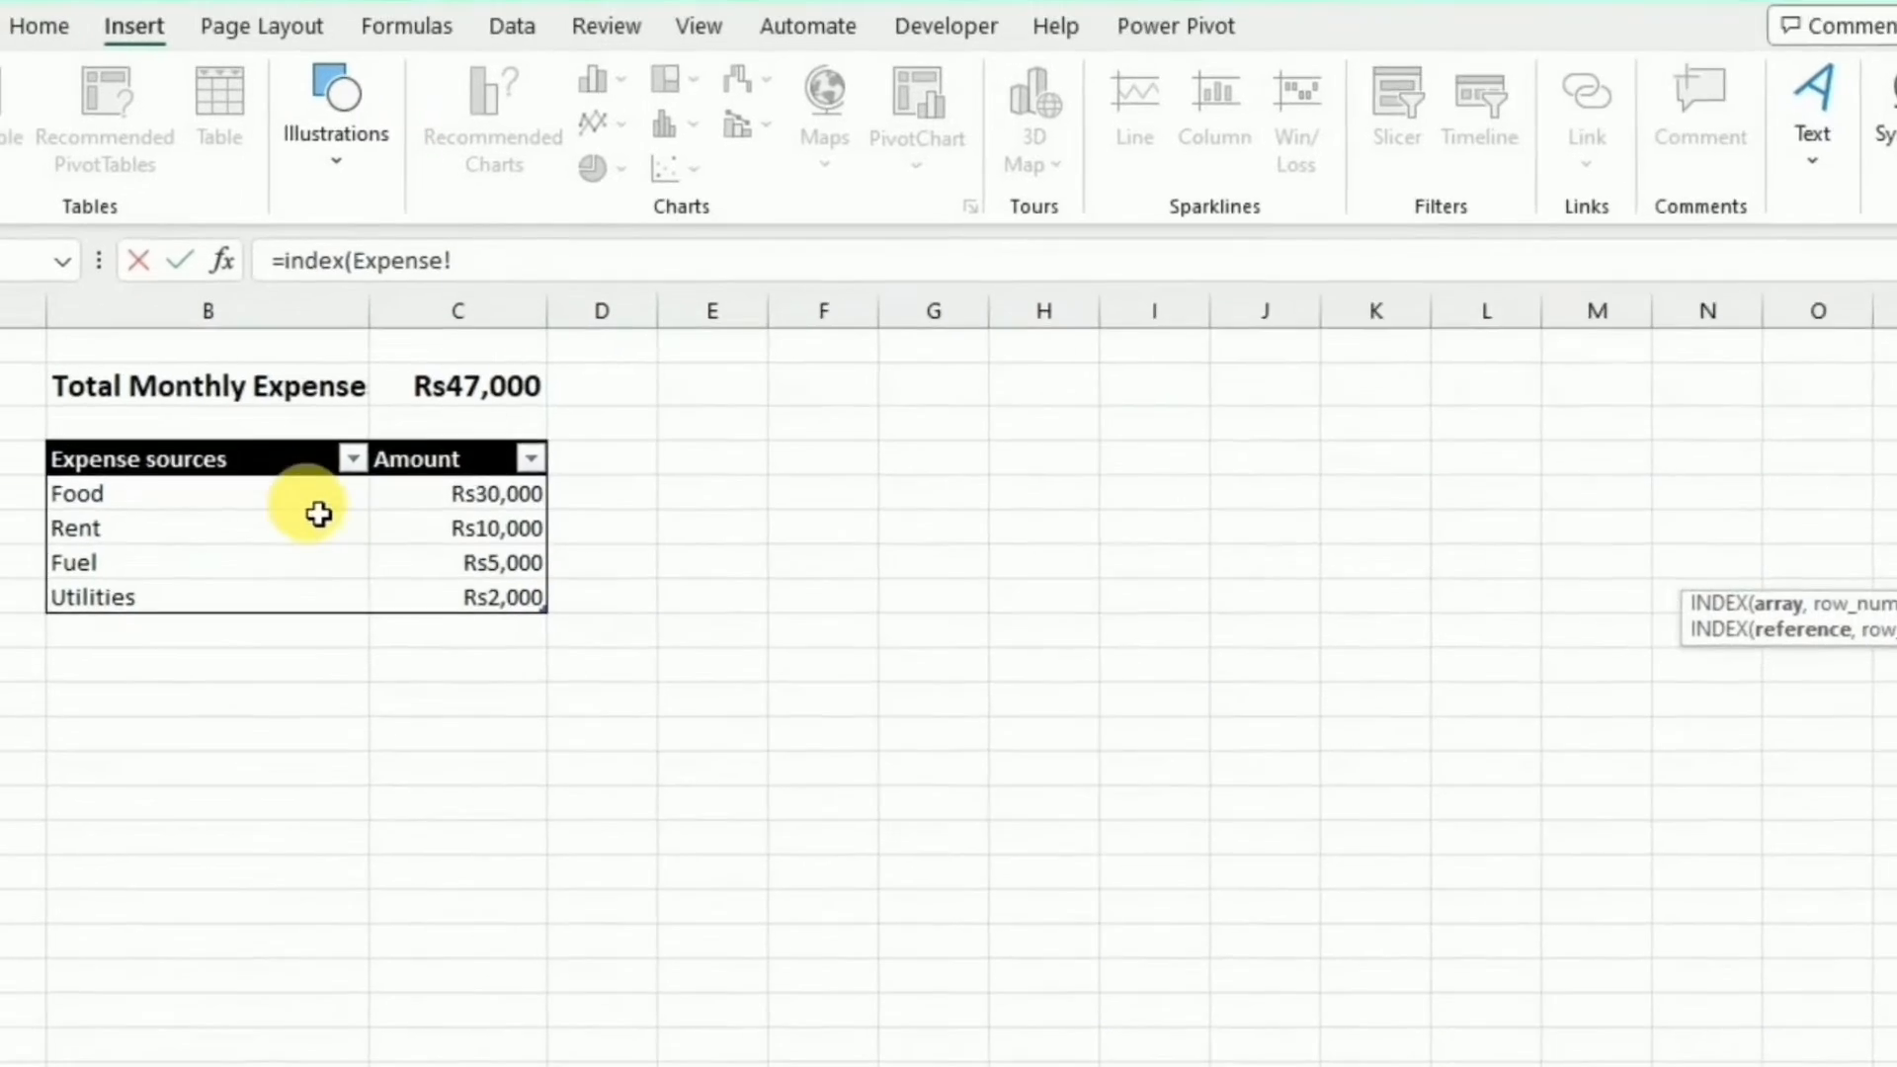
left_click_drag(299, 507, 291, 592)
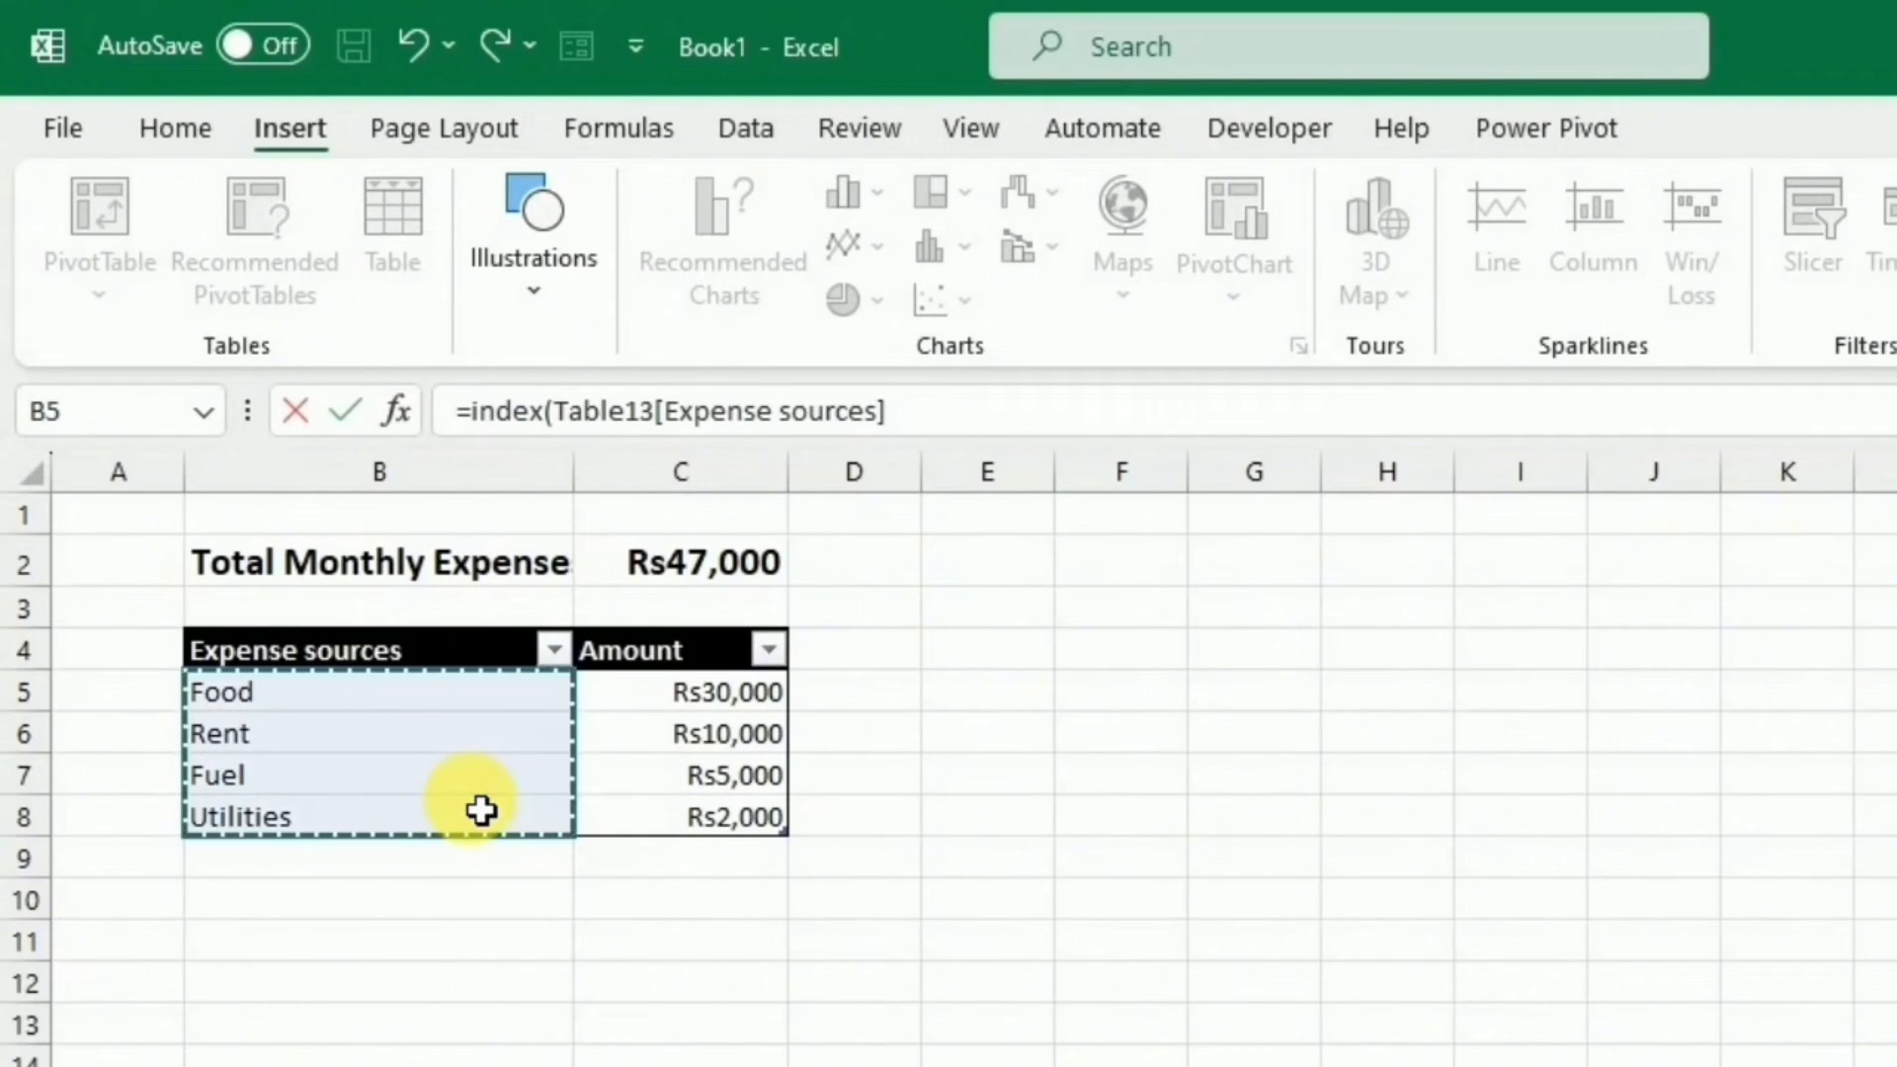
type(",")
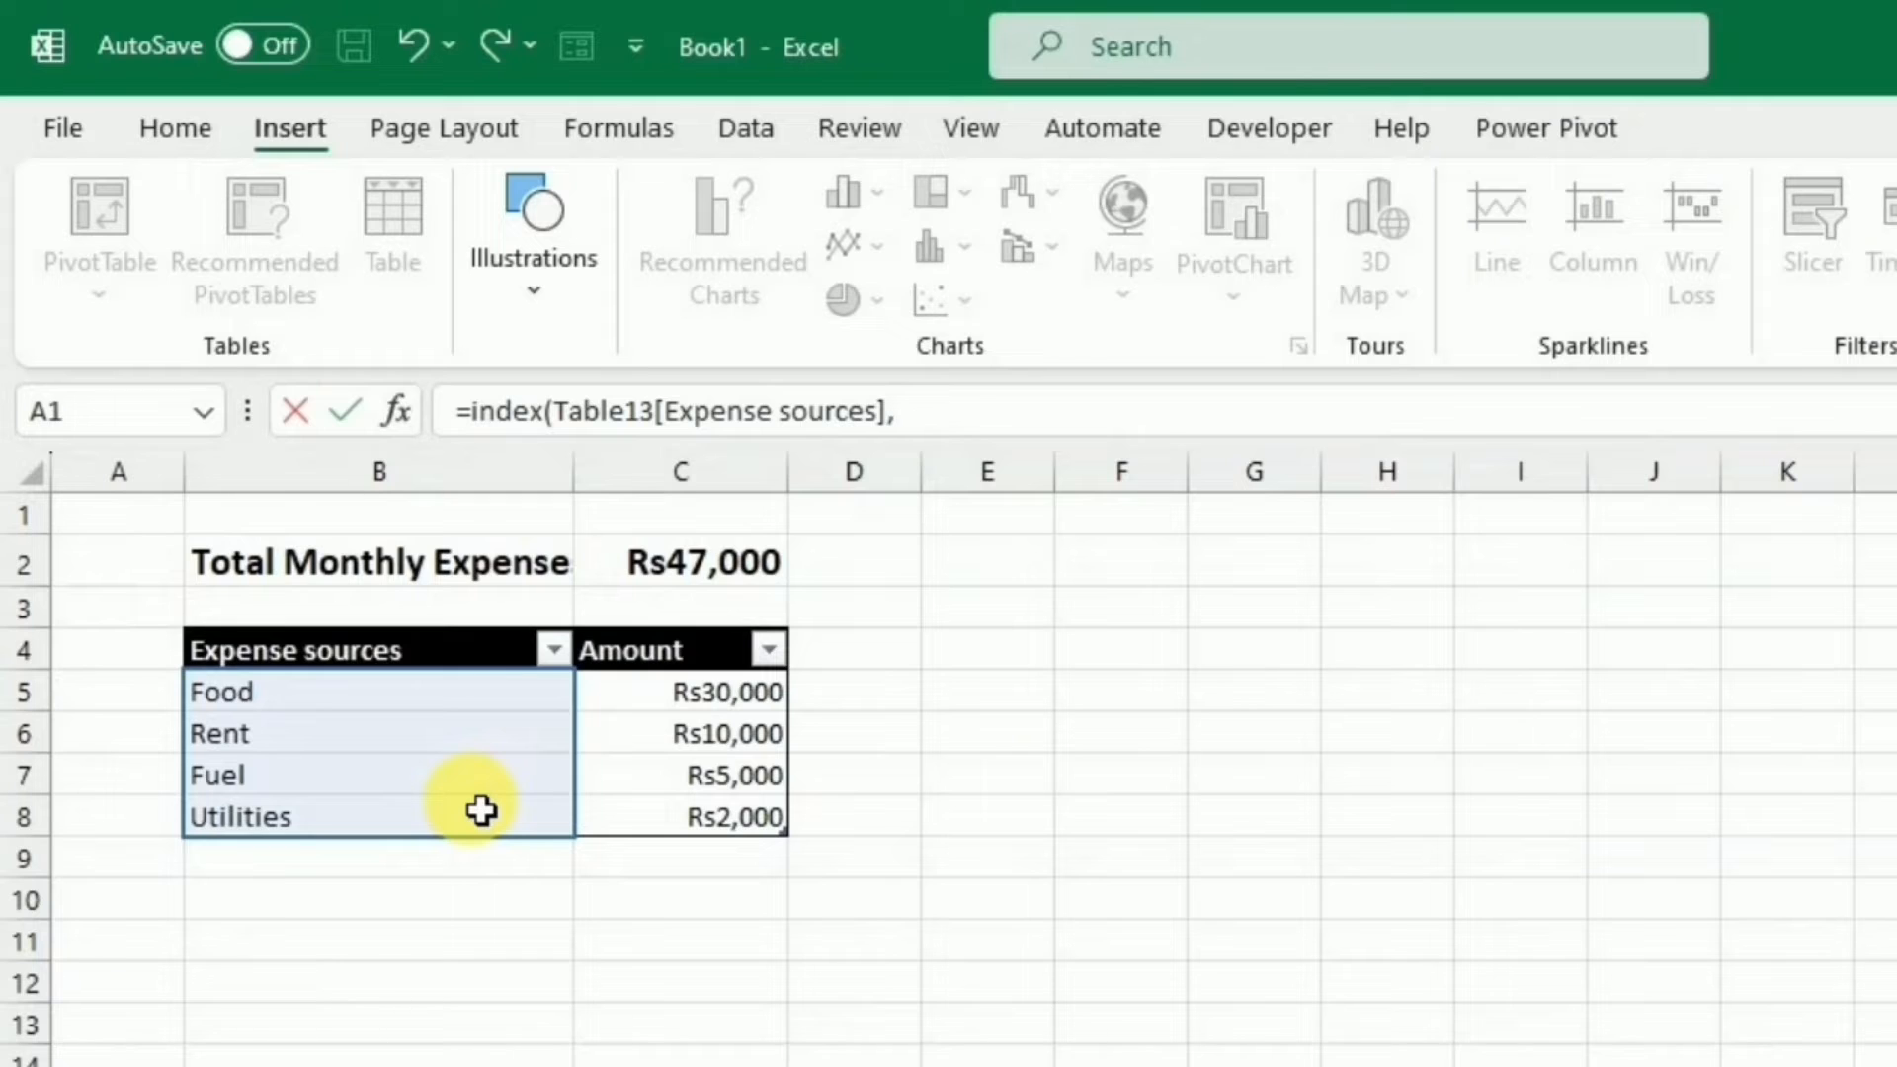
Complete the top expense formula by adding MATCH(MAX(Table13[Amount]),Table13[Amount],0) as the INDEX row argument, and enter it.
type("match")
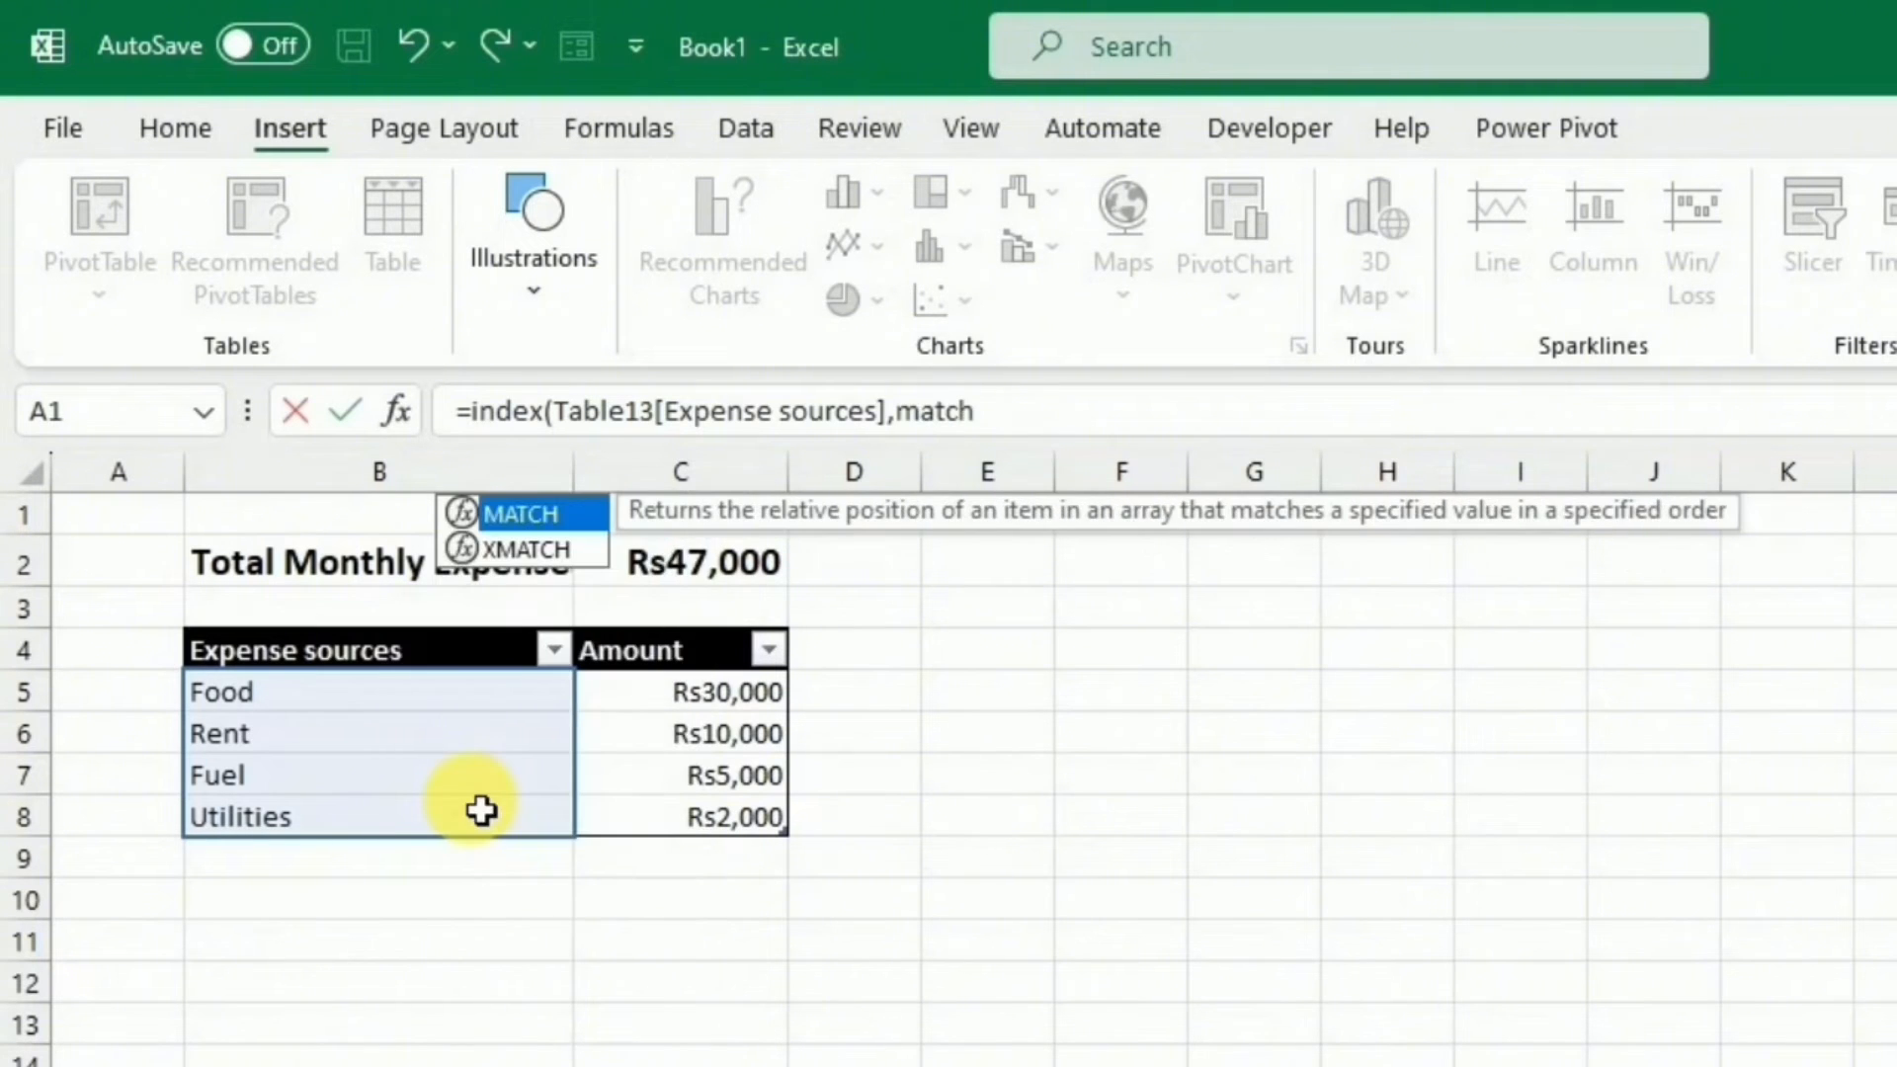
type("(")
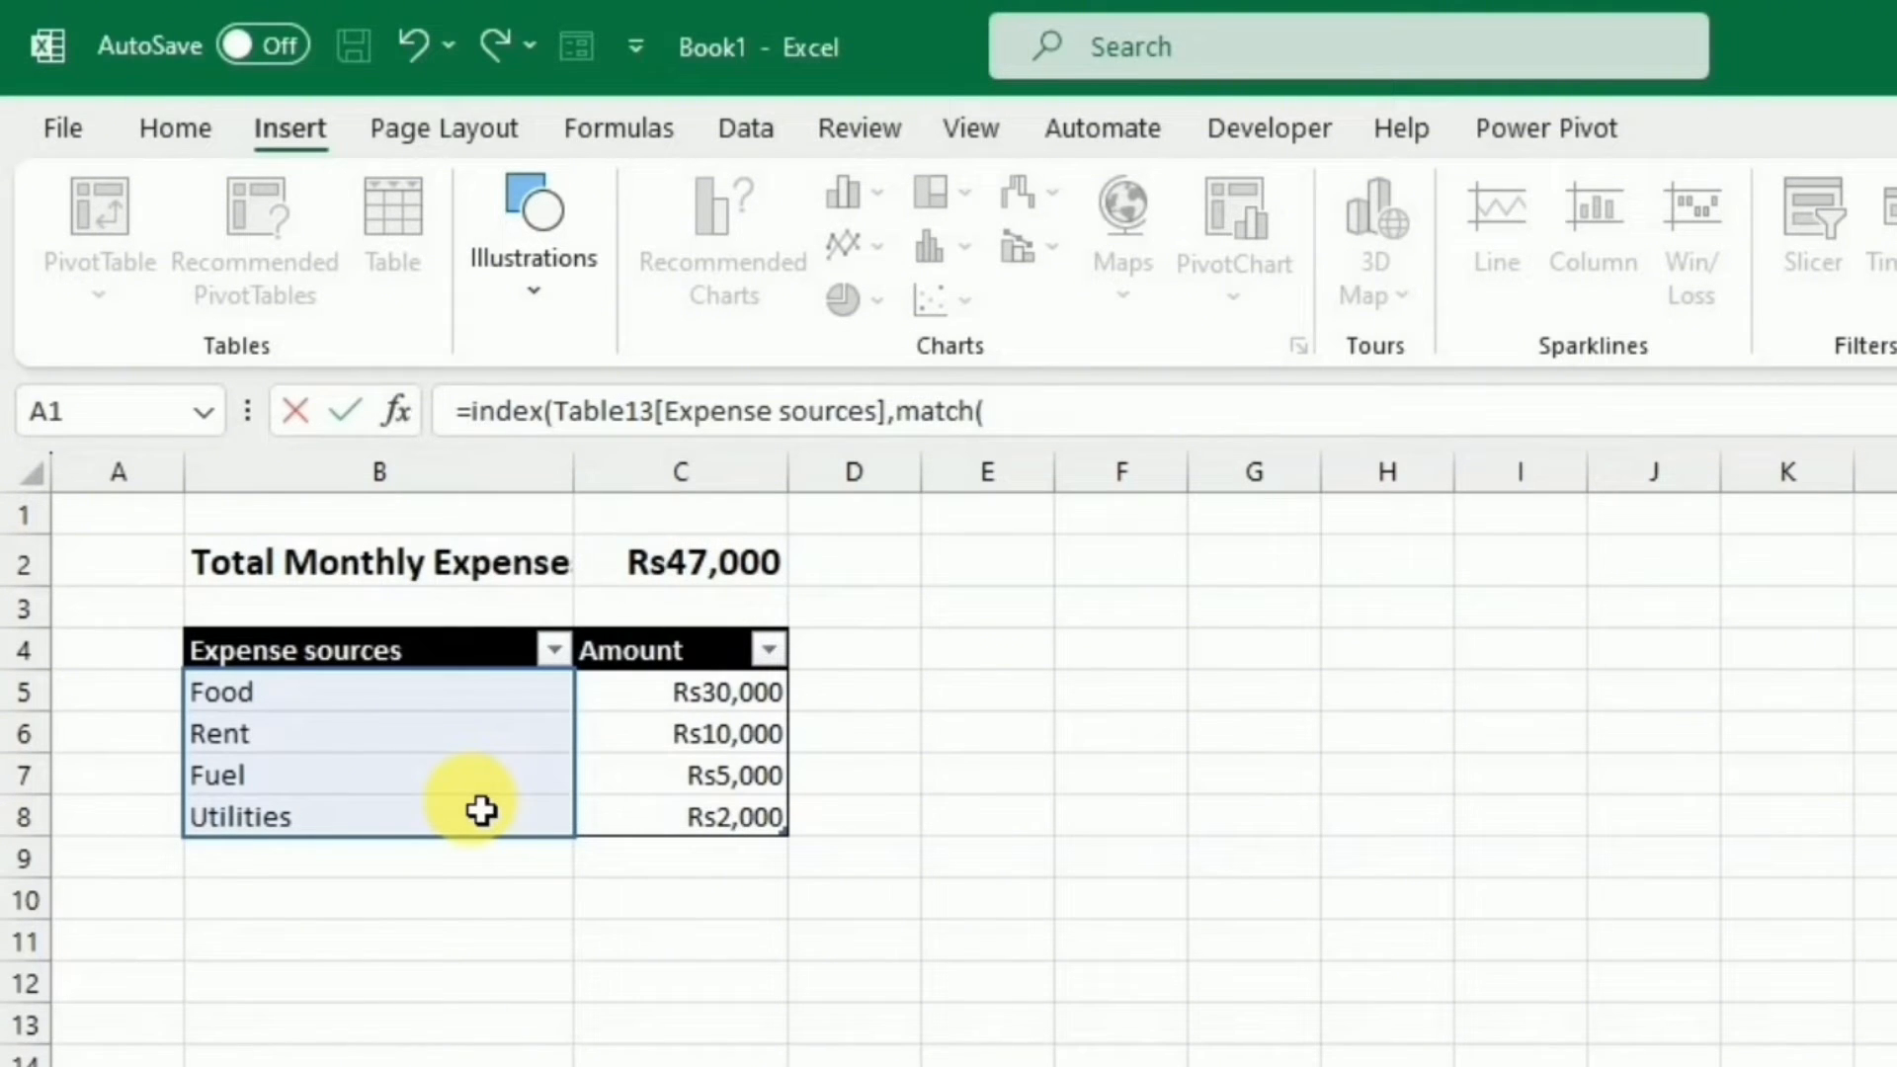
type("max")
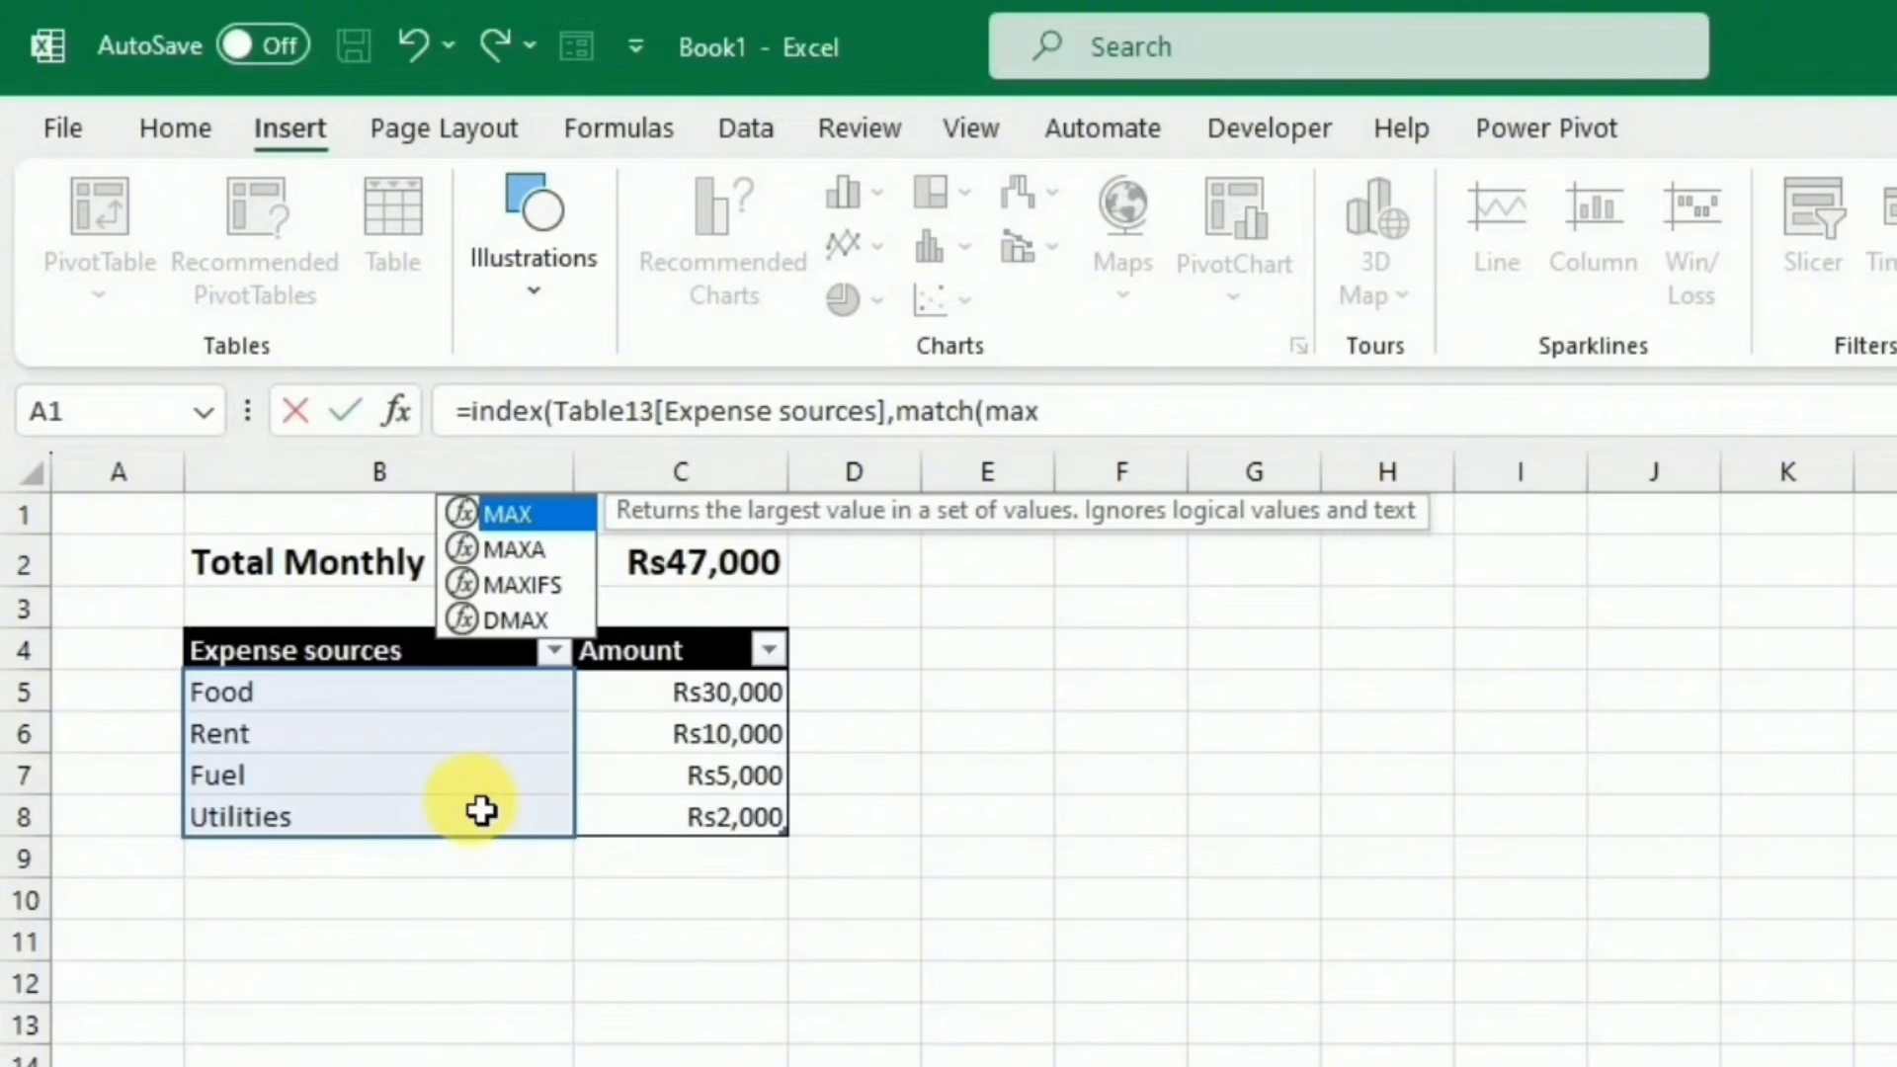
type("(")
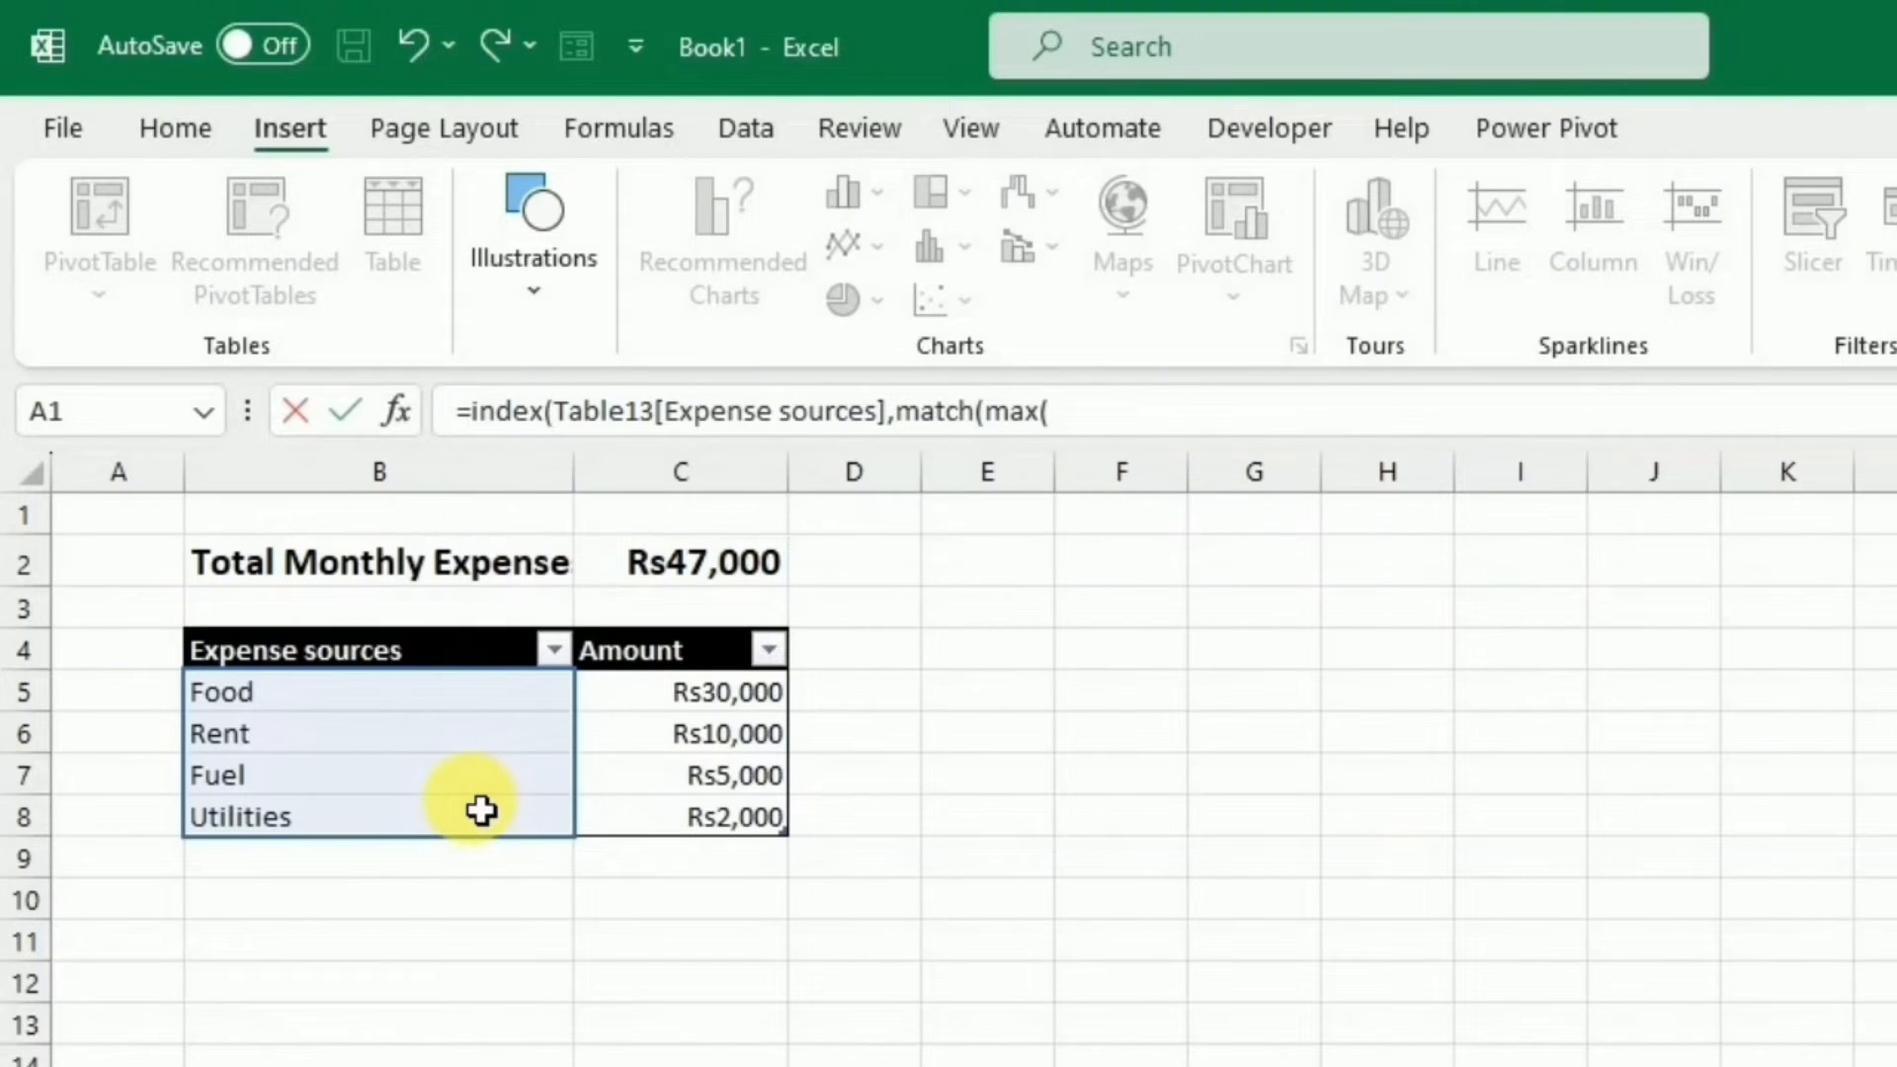
left_click_drag(690, 707, 690, 828)
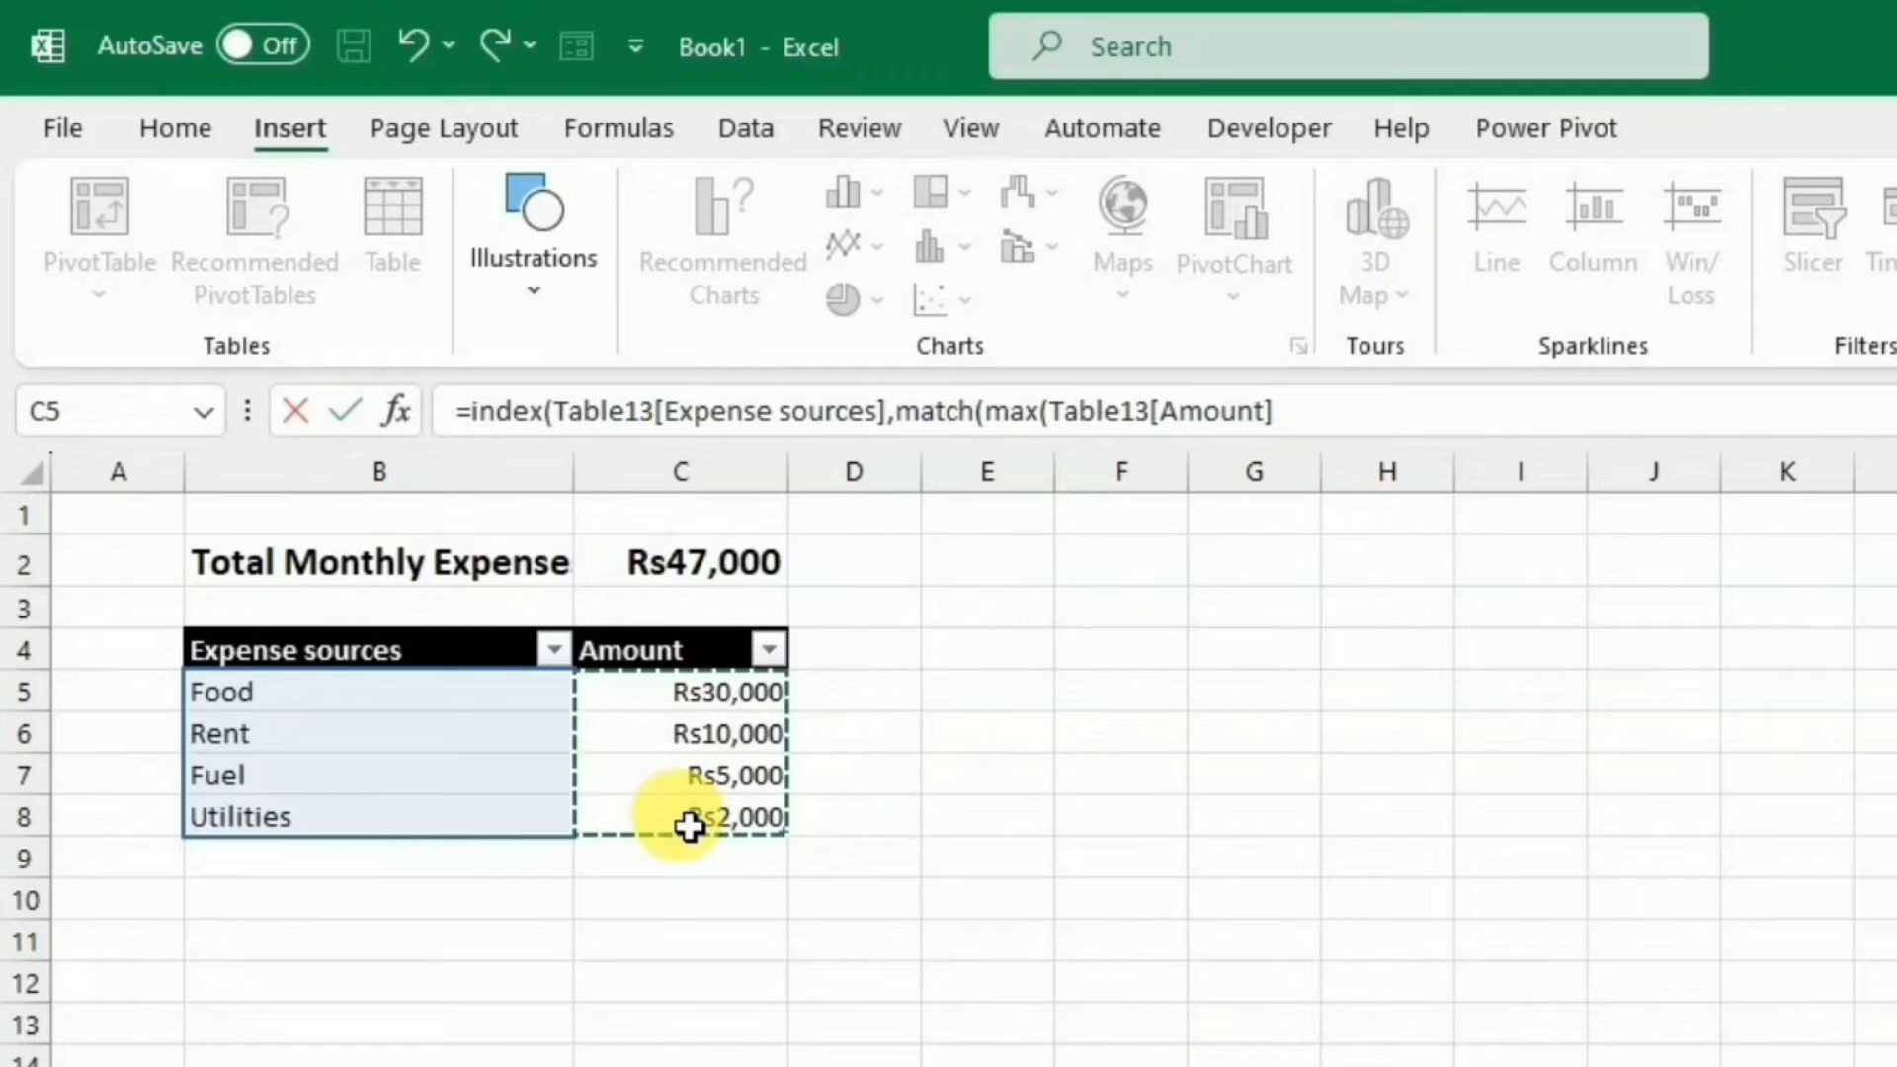
type("),")
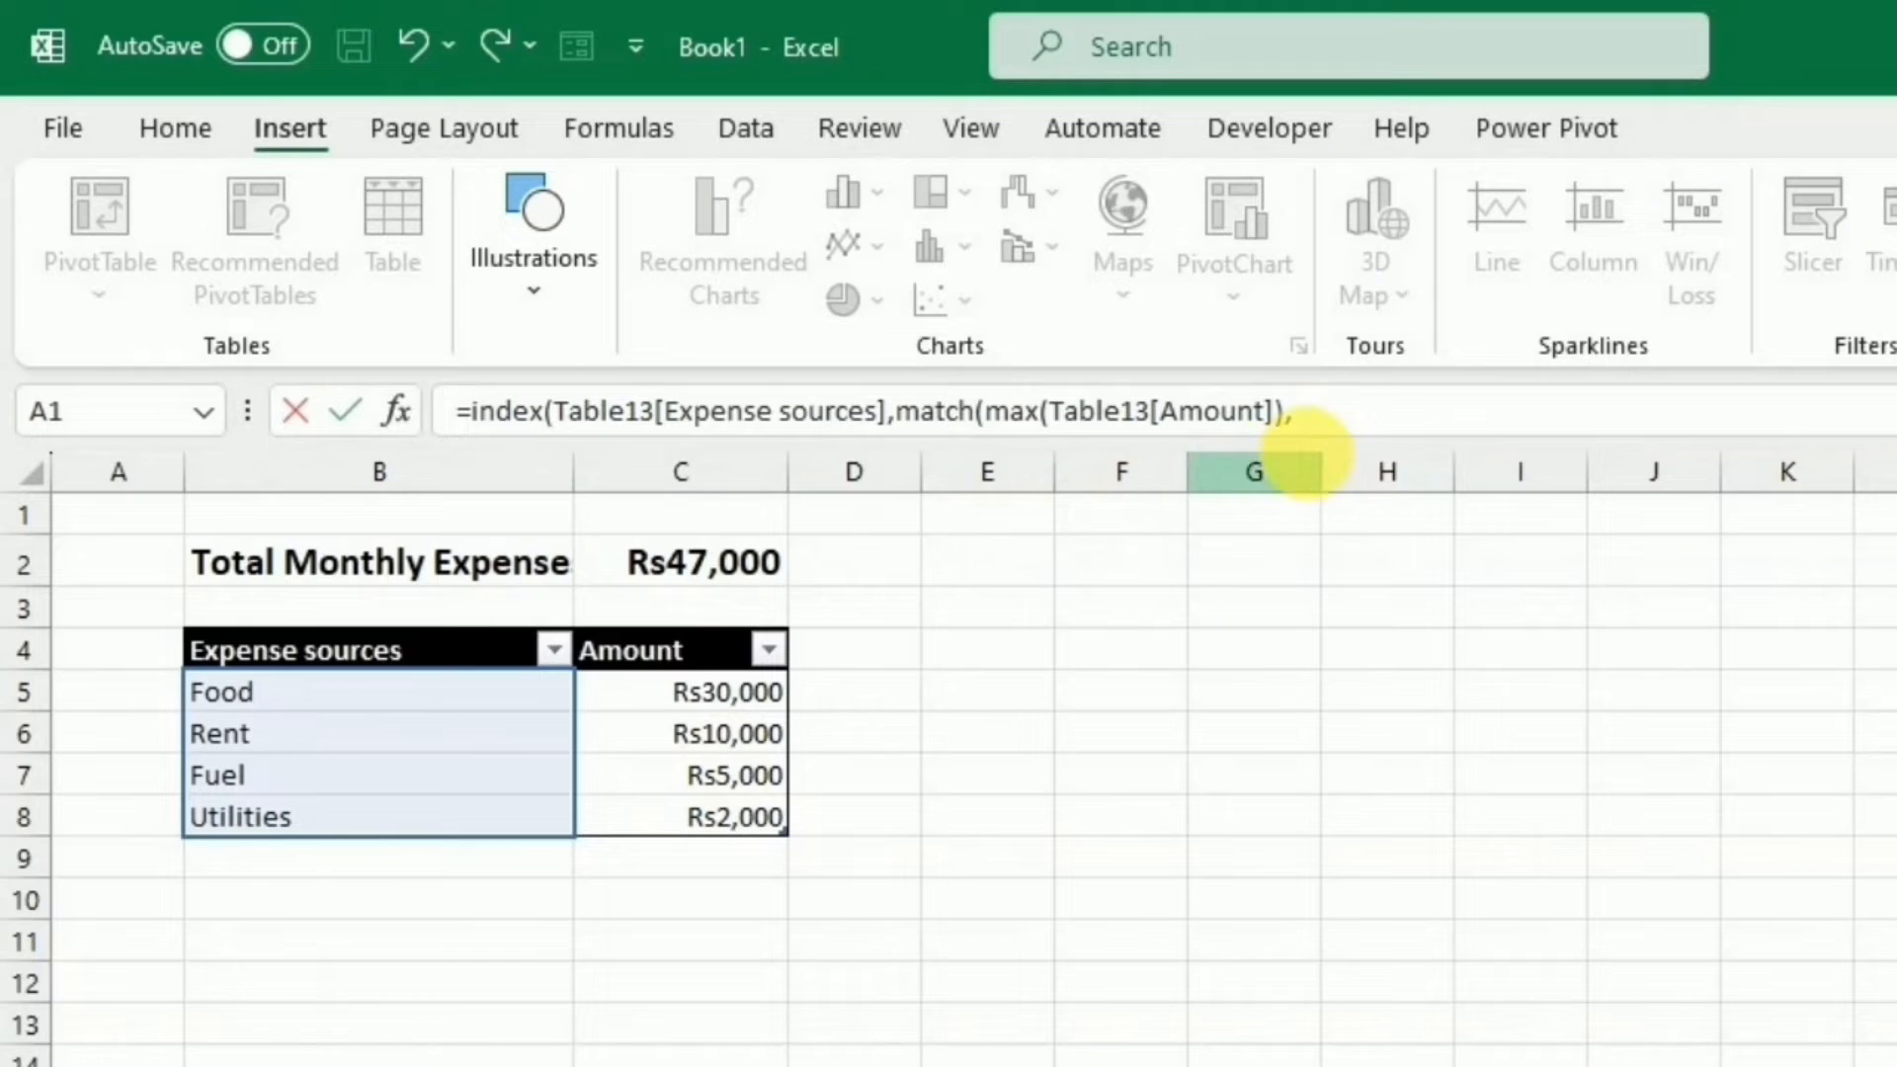
left_click_drag(724, 711, 714, 832)
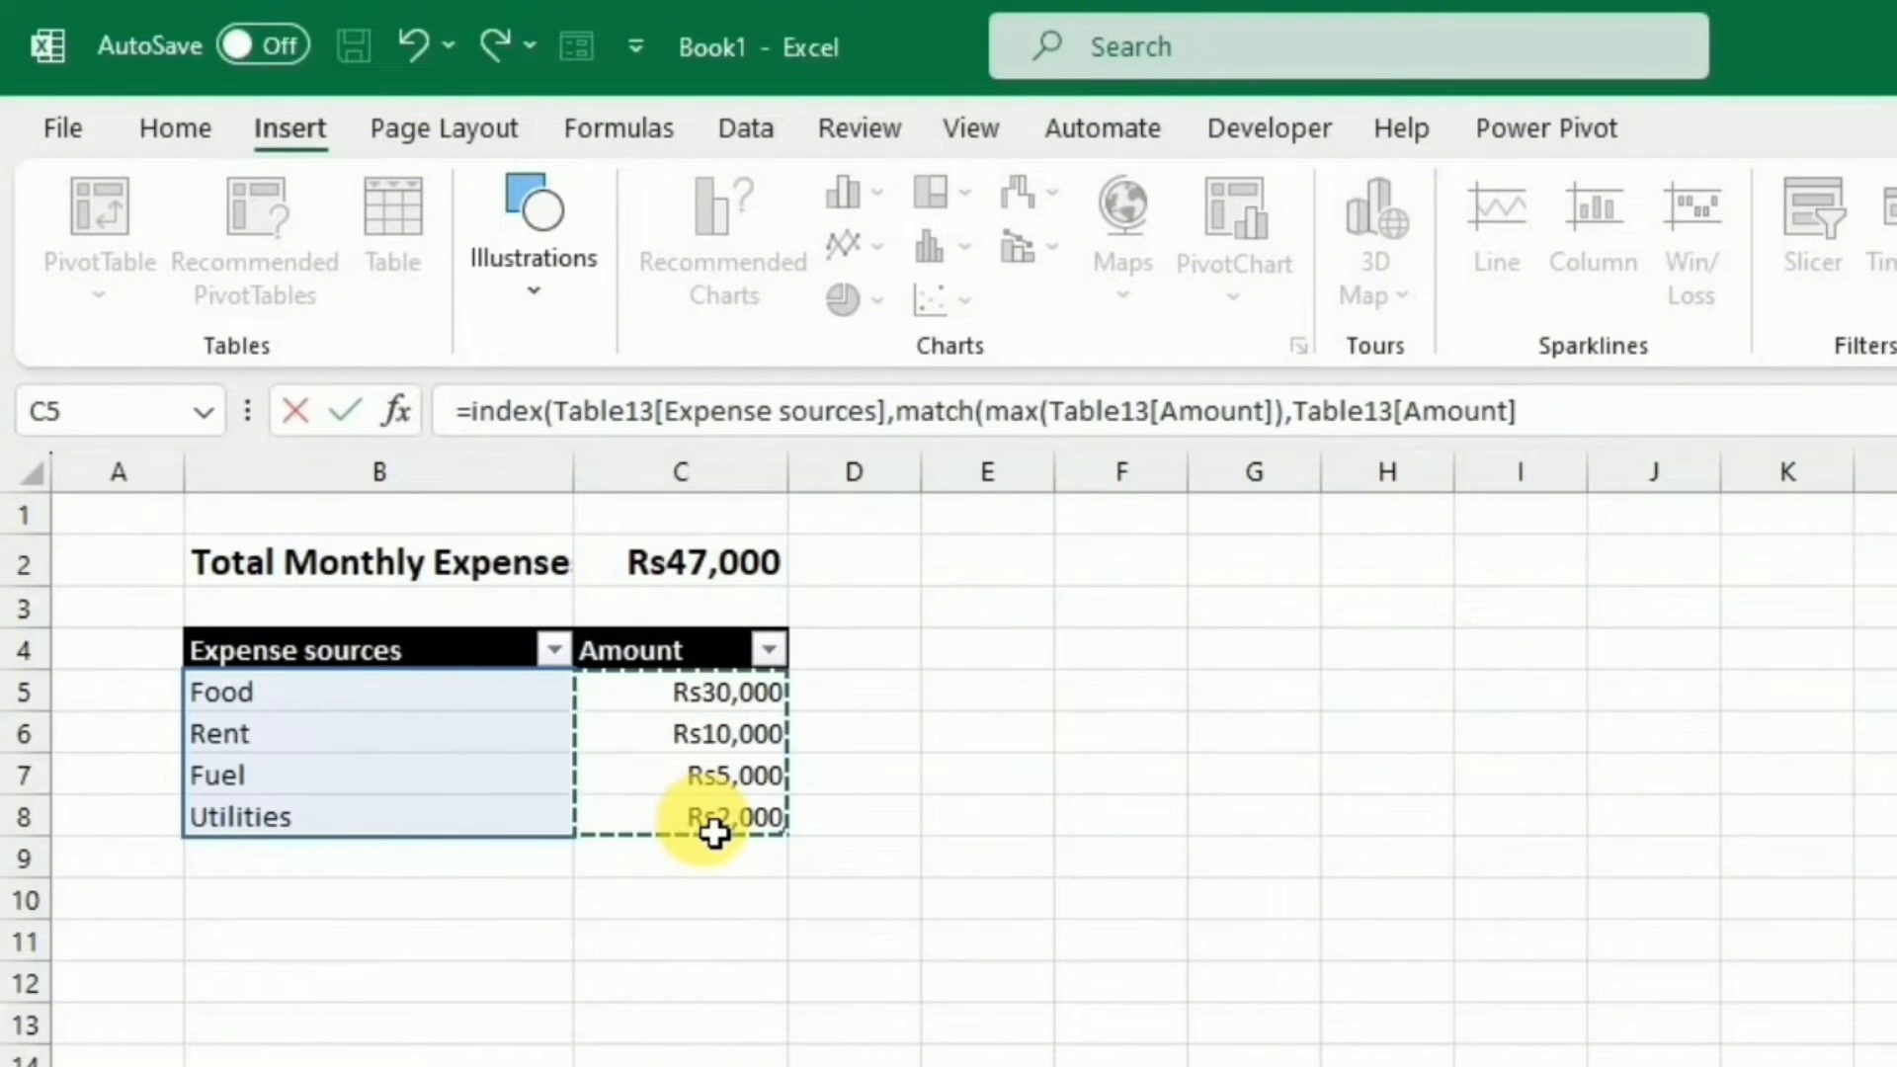
type(",")
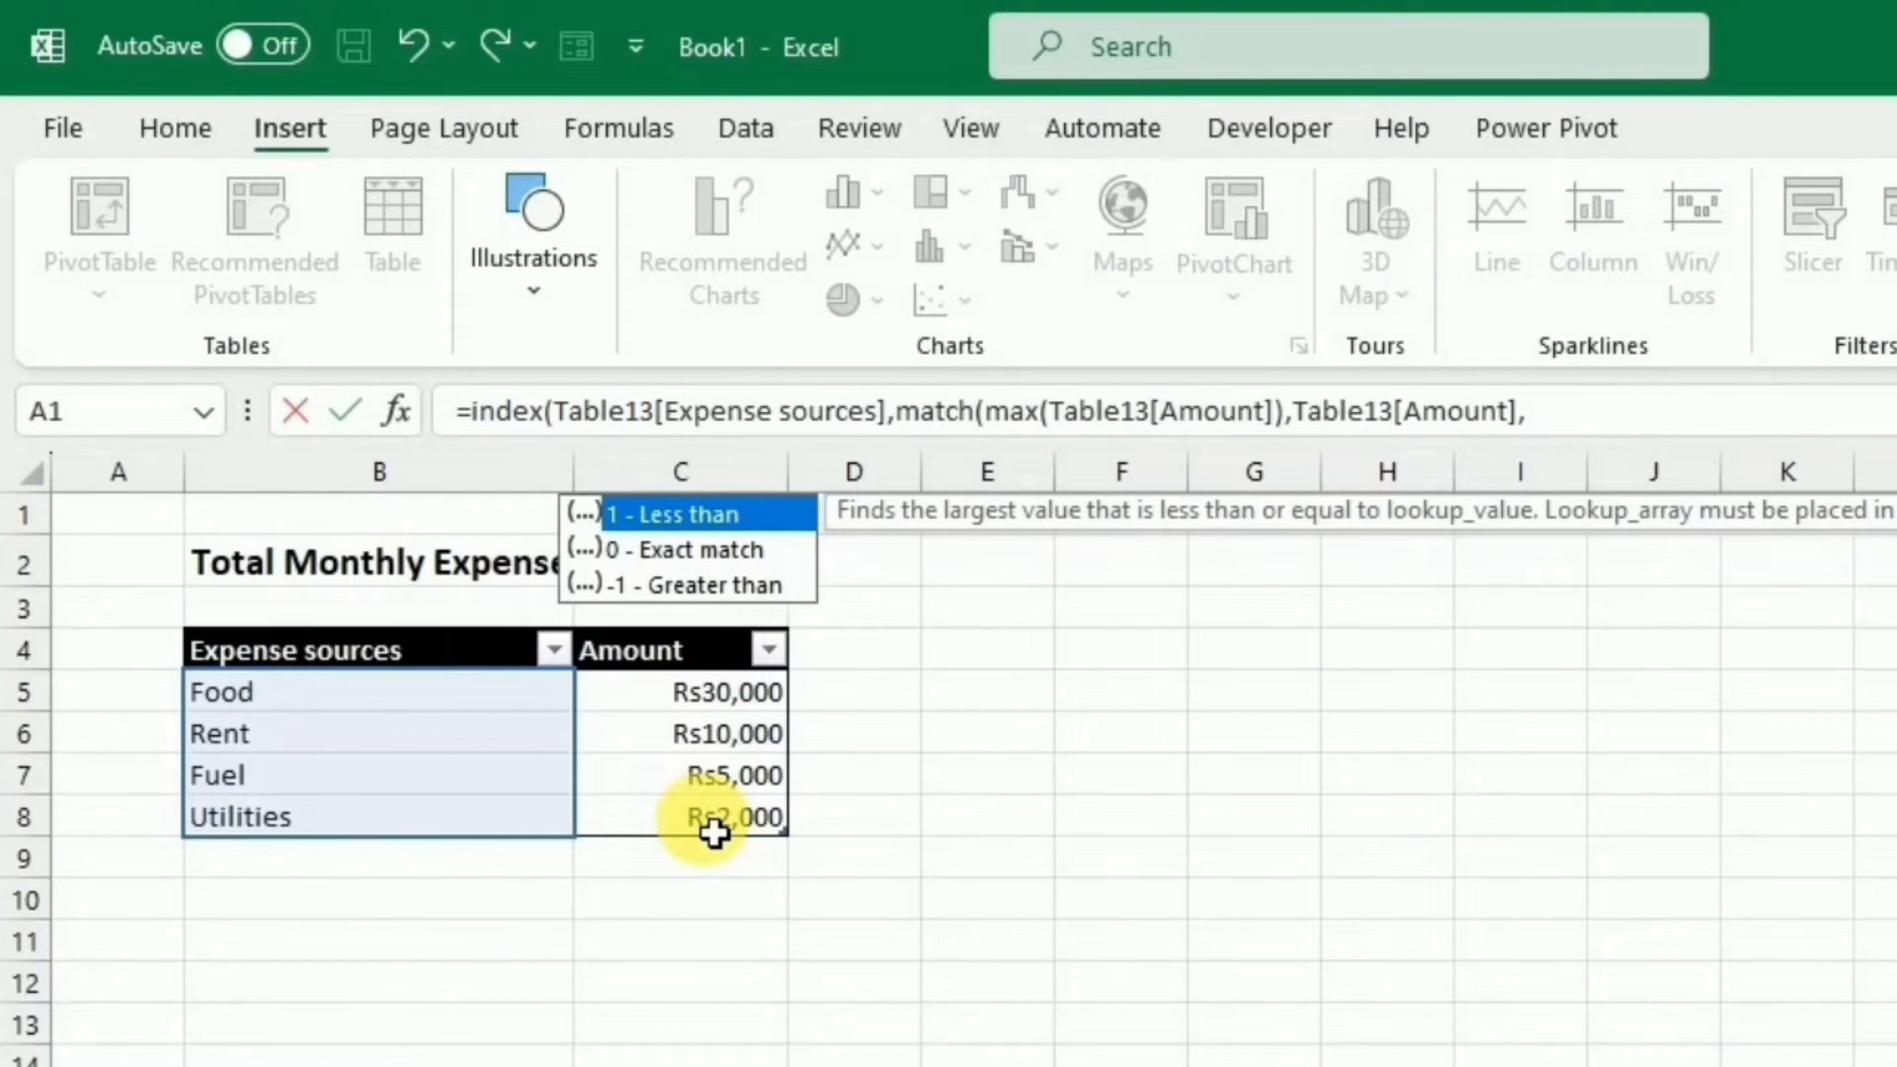
type("0)")
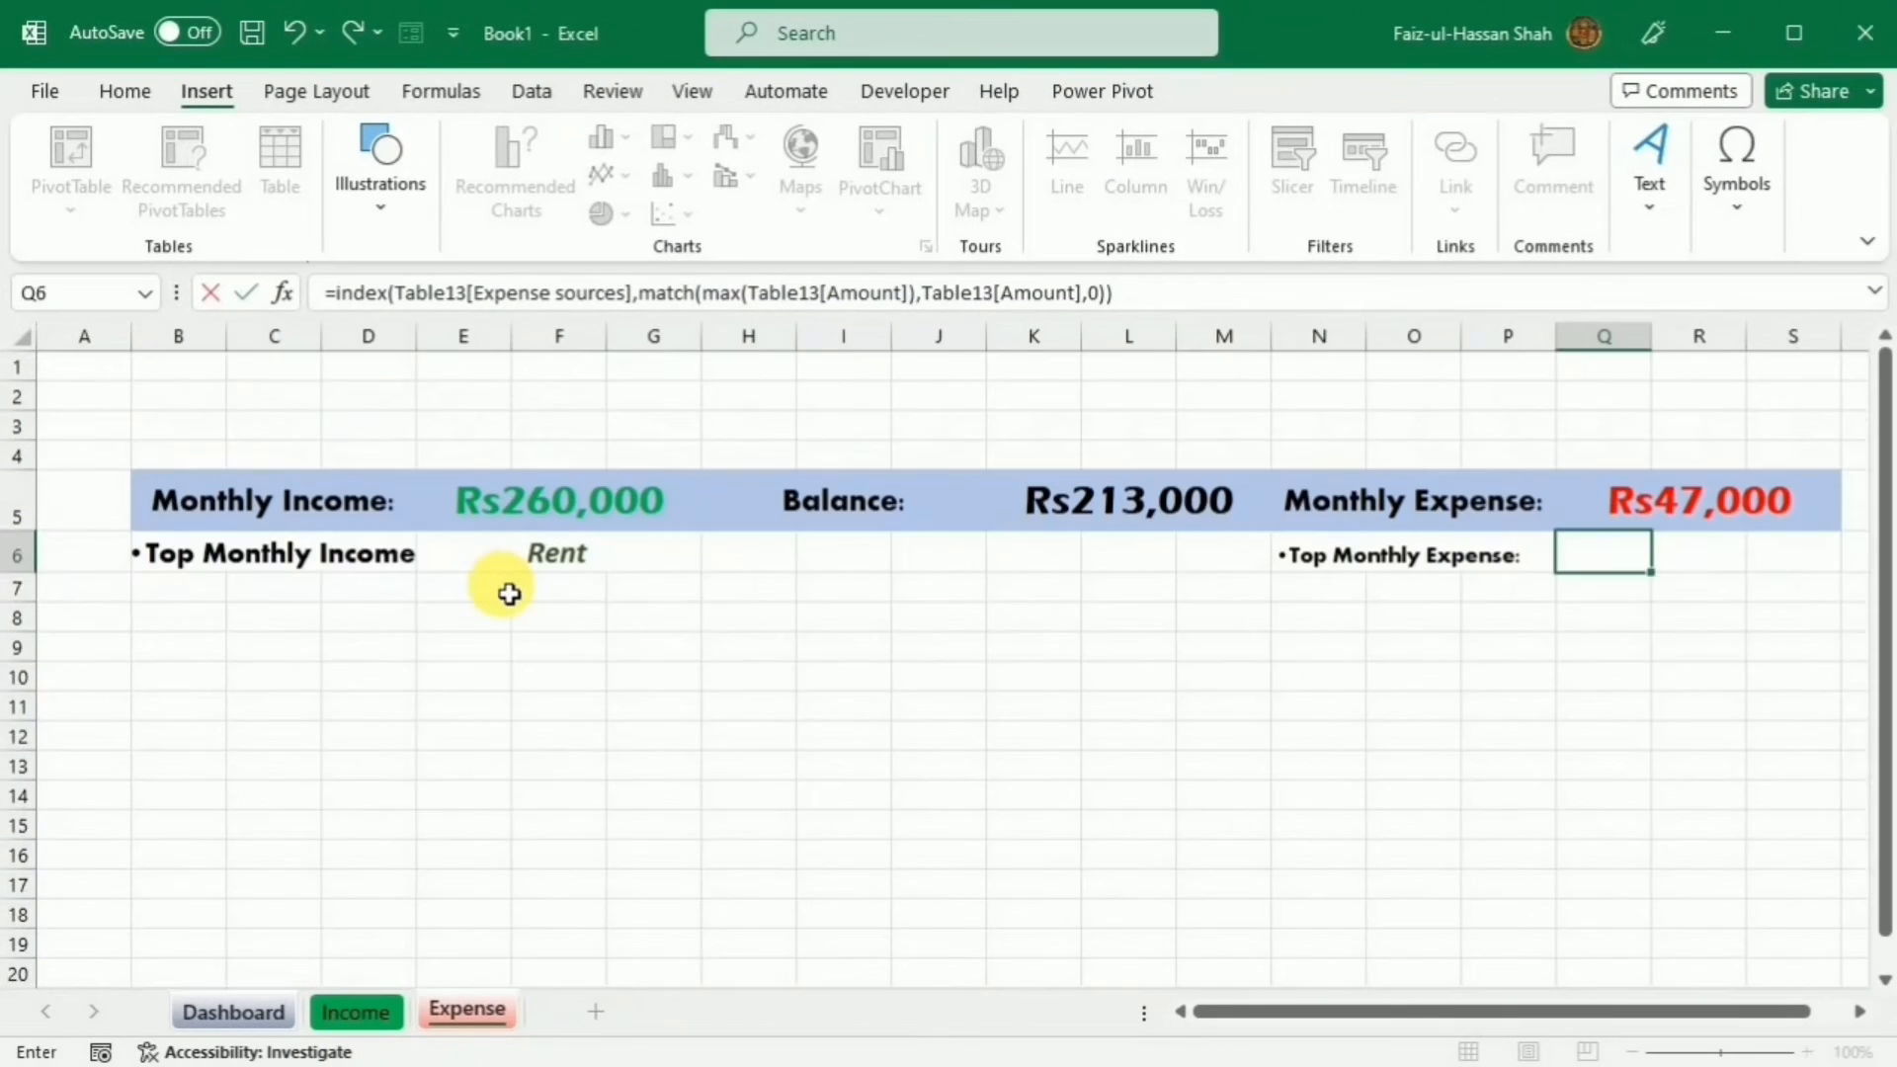
key("Return")
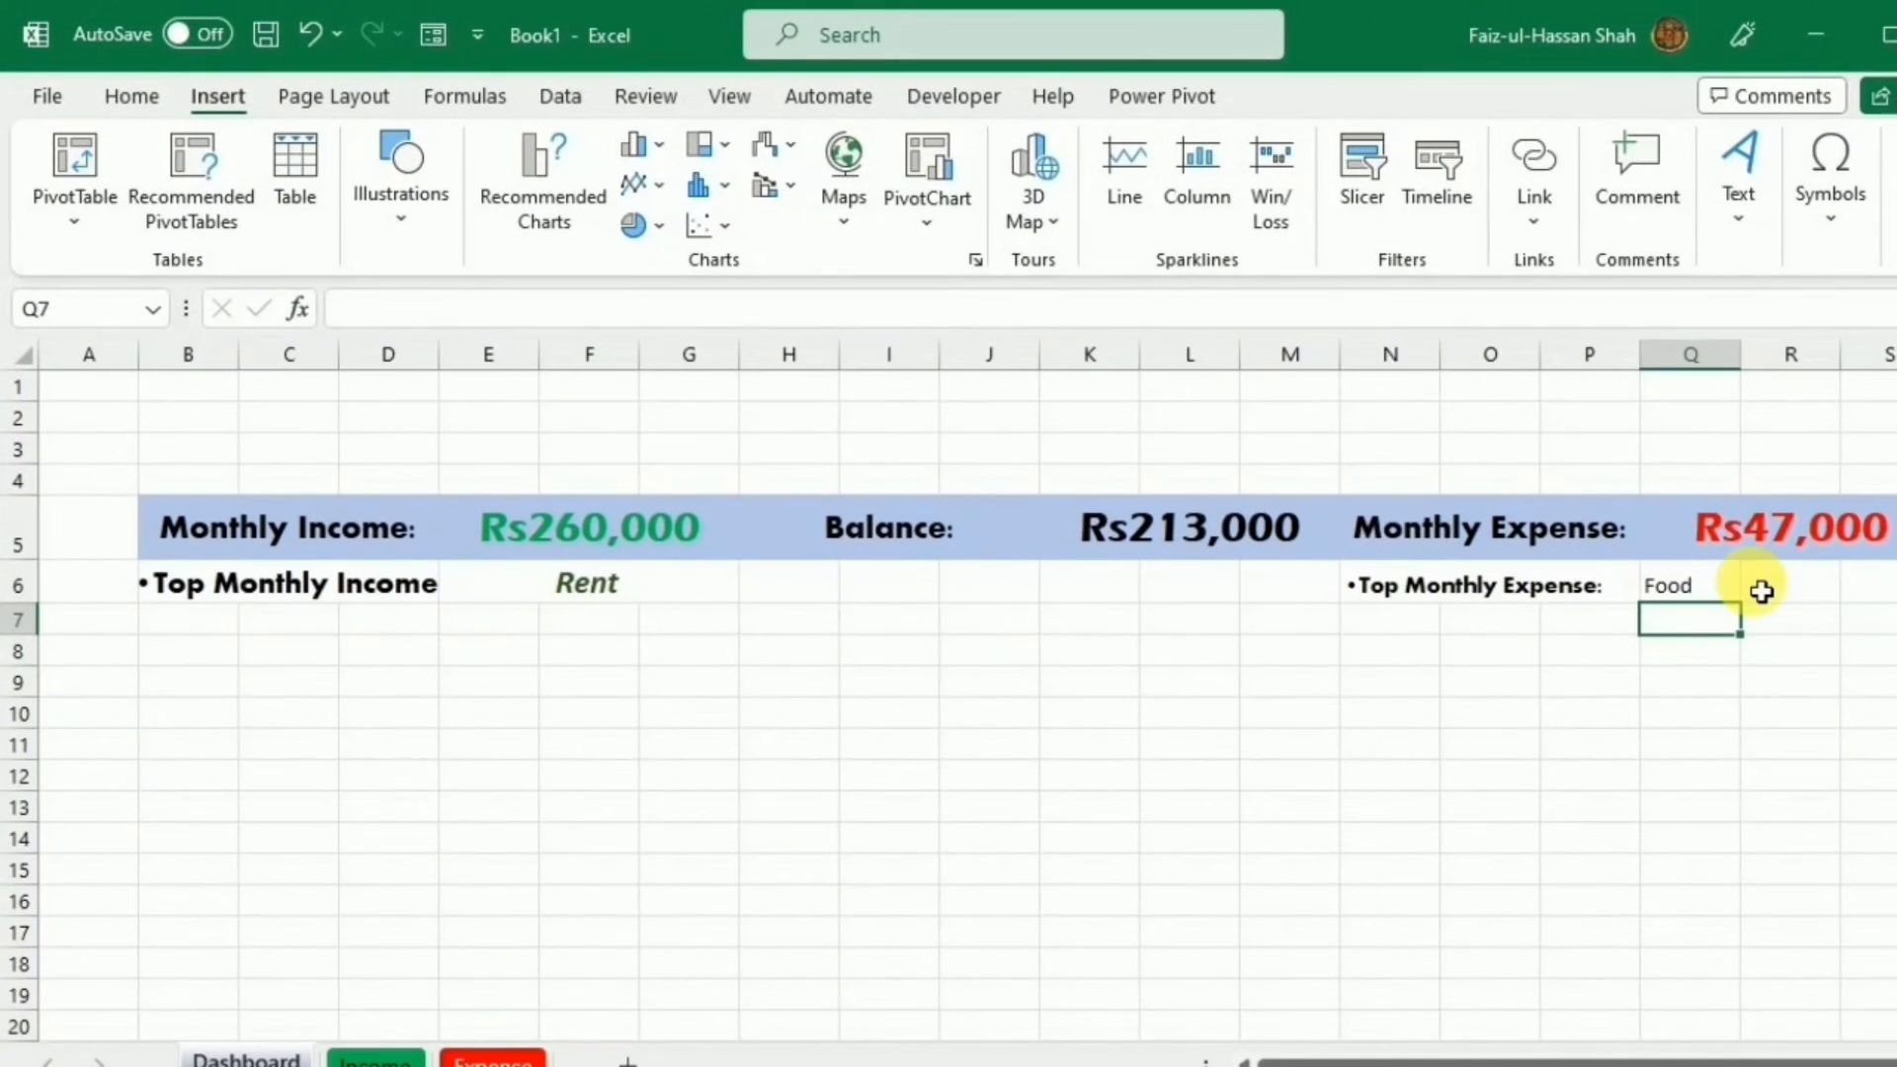
Merge and center the top expense result across Q6:S6 on the Dashboard.
left_click(1684, 594)
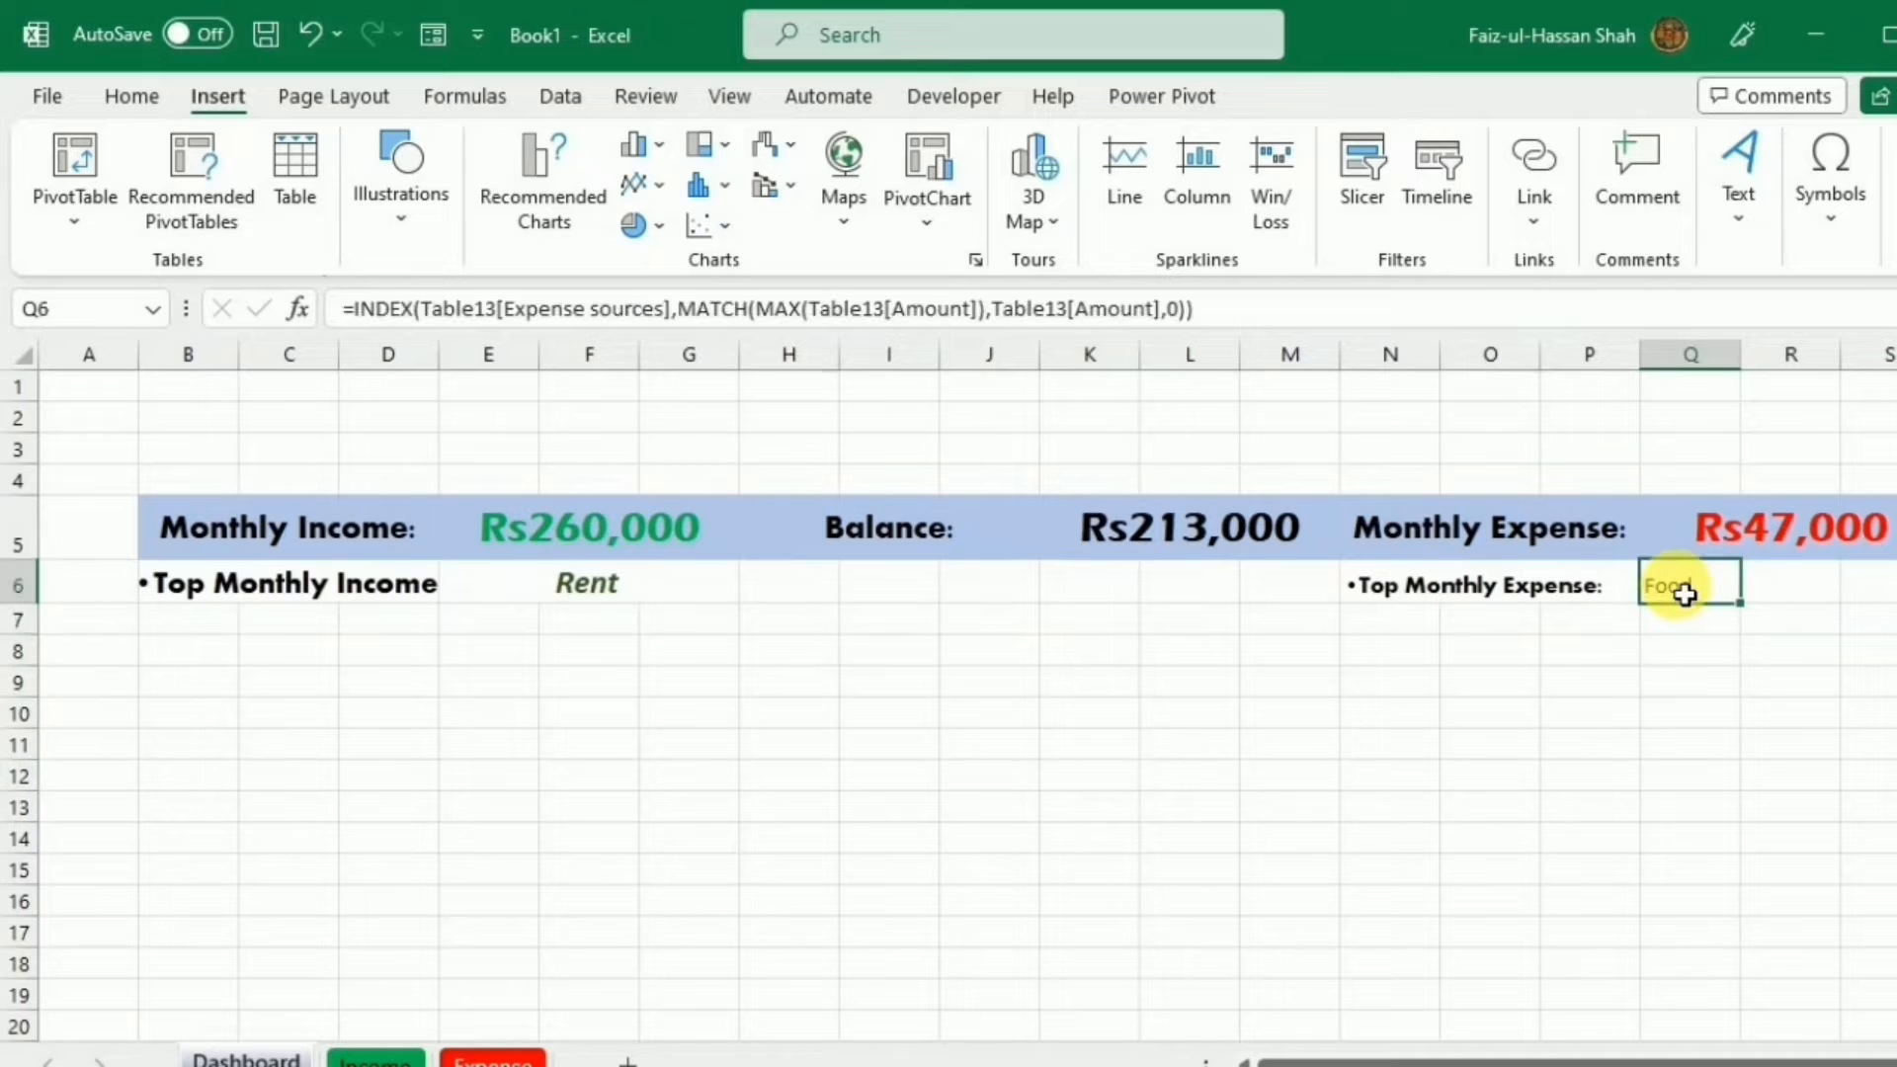
left_click_drag(1684, 593, 1863, 589)
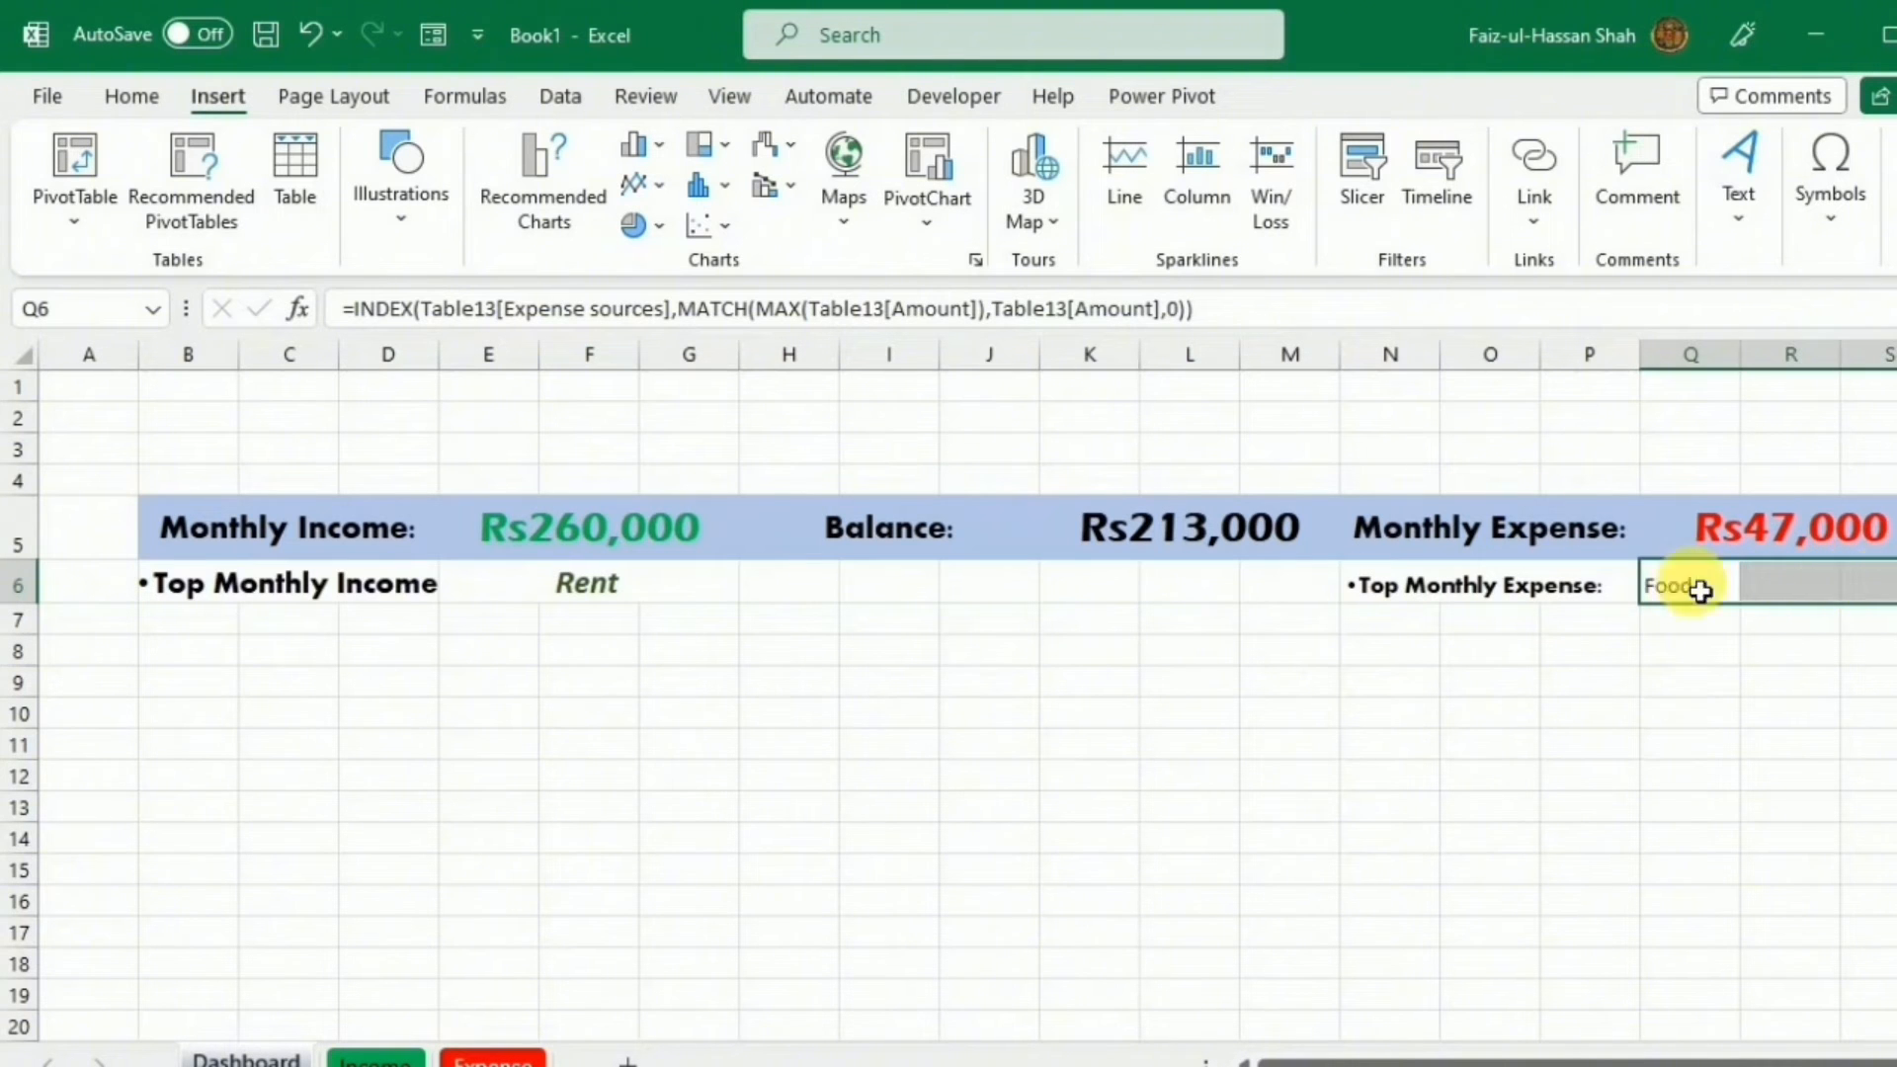
left_click(131, 96)
left_click(793, 206)
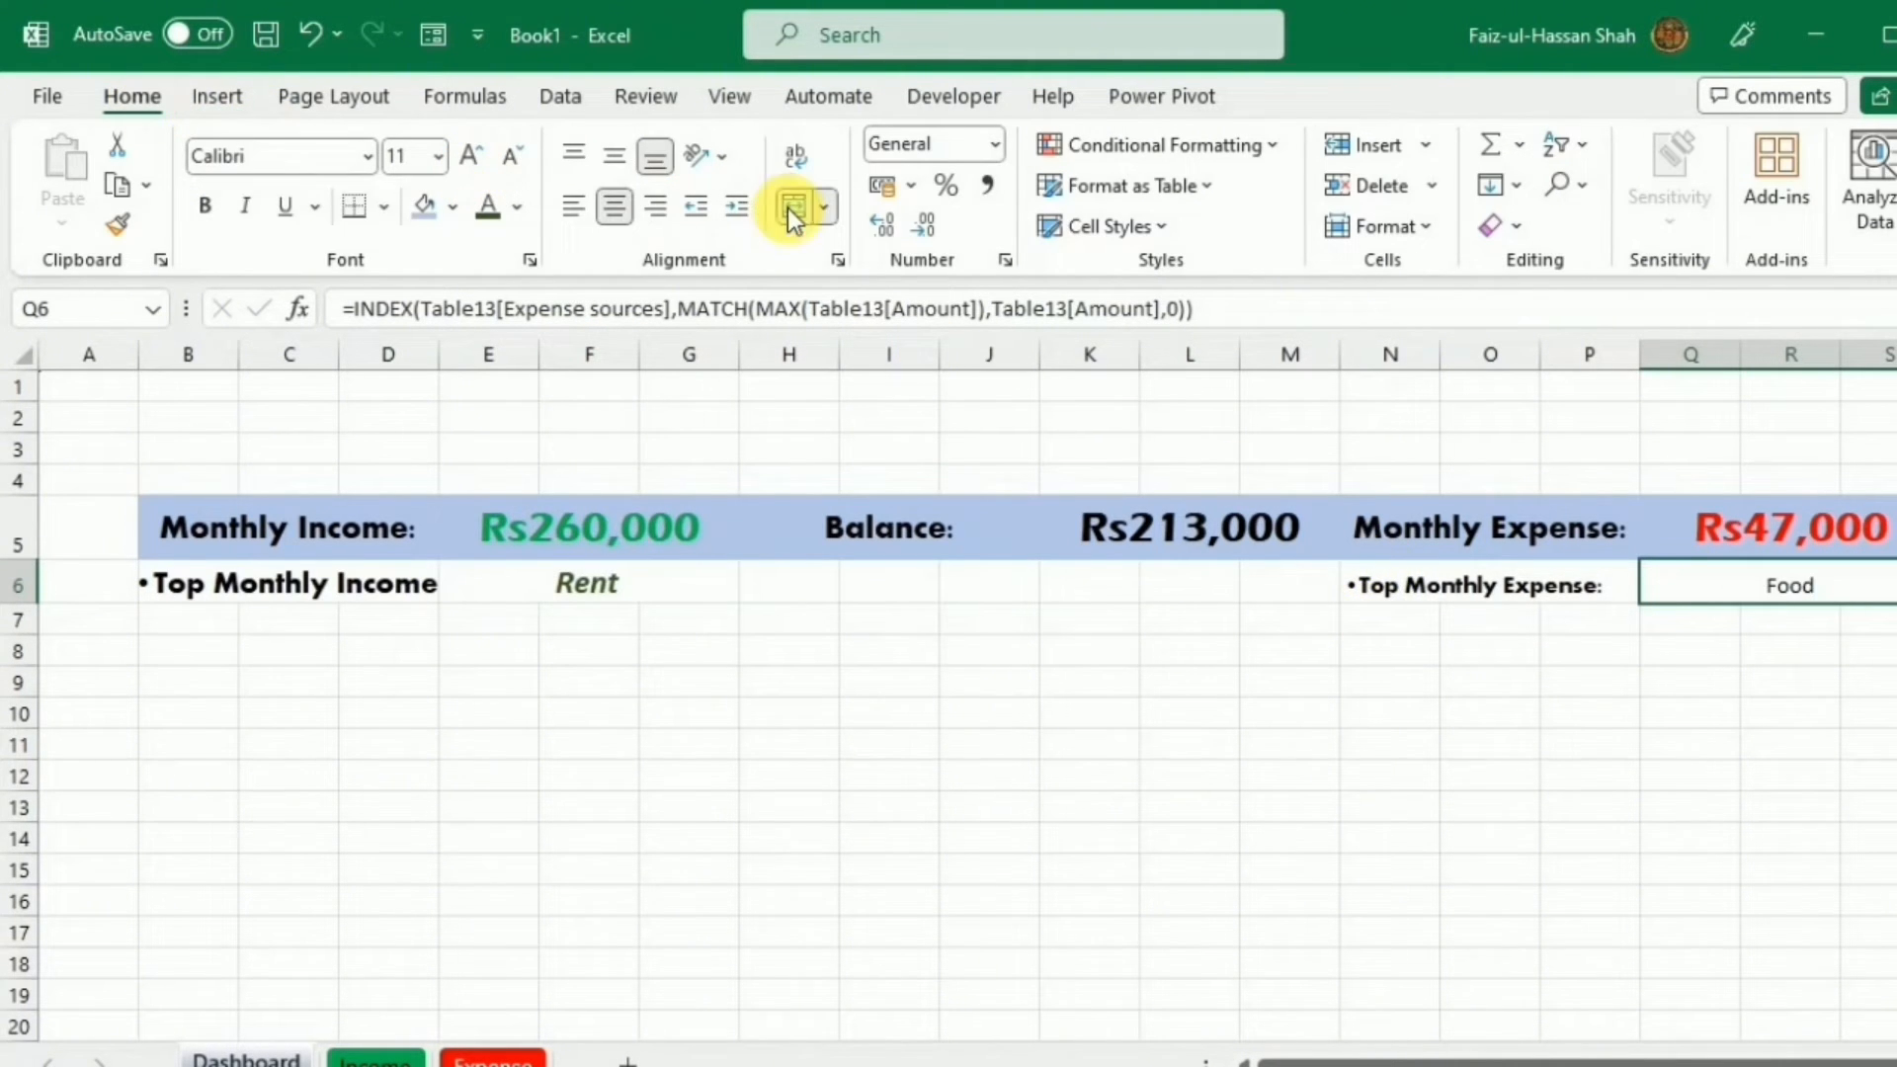
Format the top expense result in Q6 as bold italic with a dark red font color and size 16.
left_click(243, 206)
left_click(516, 206)
left_click(500, 549)
left_click(472, 155)
left_click(472, 155)
left_click(472, 155)
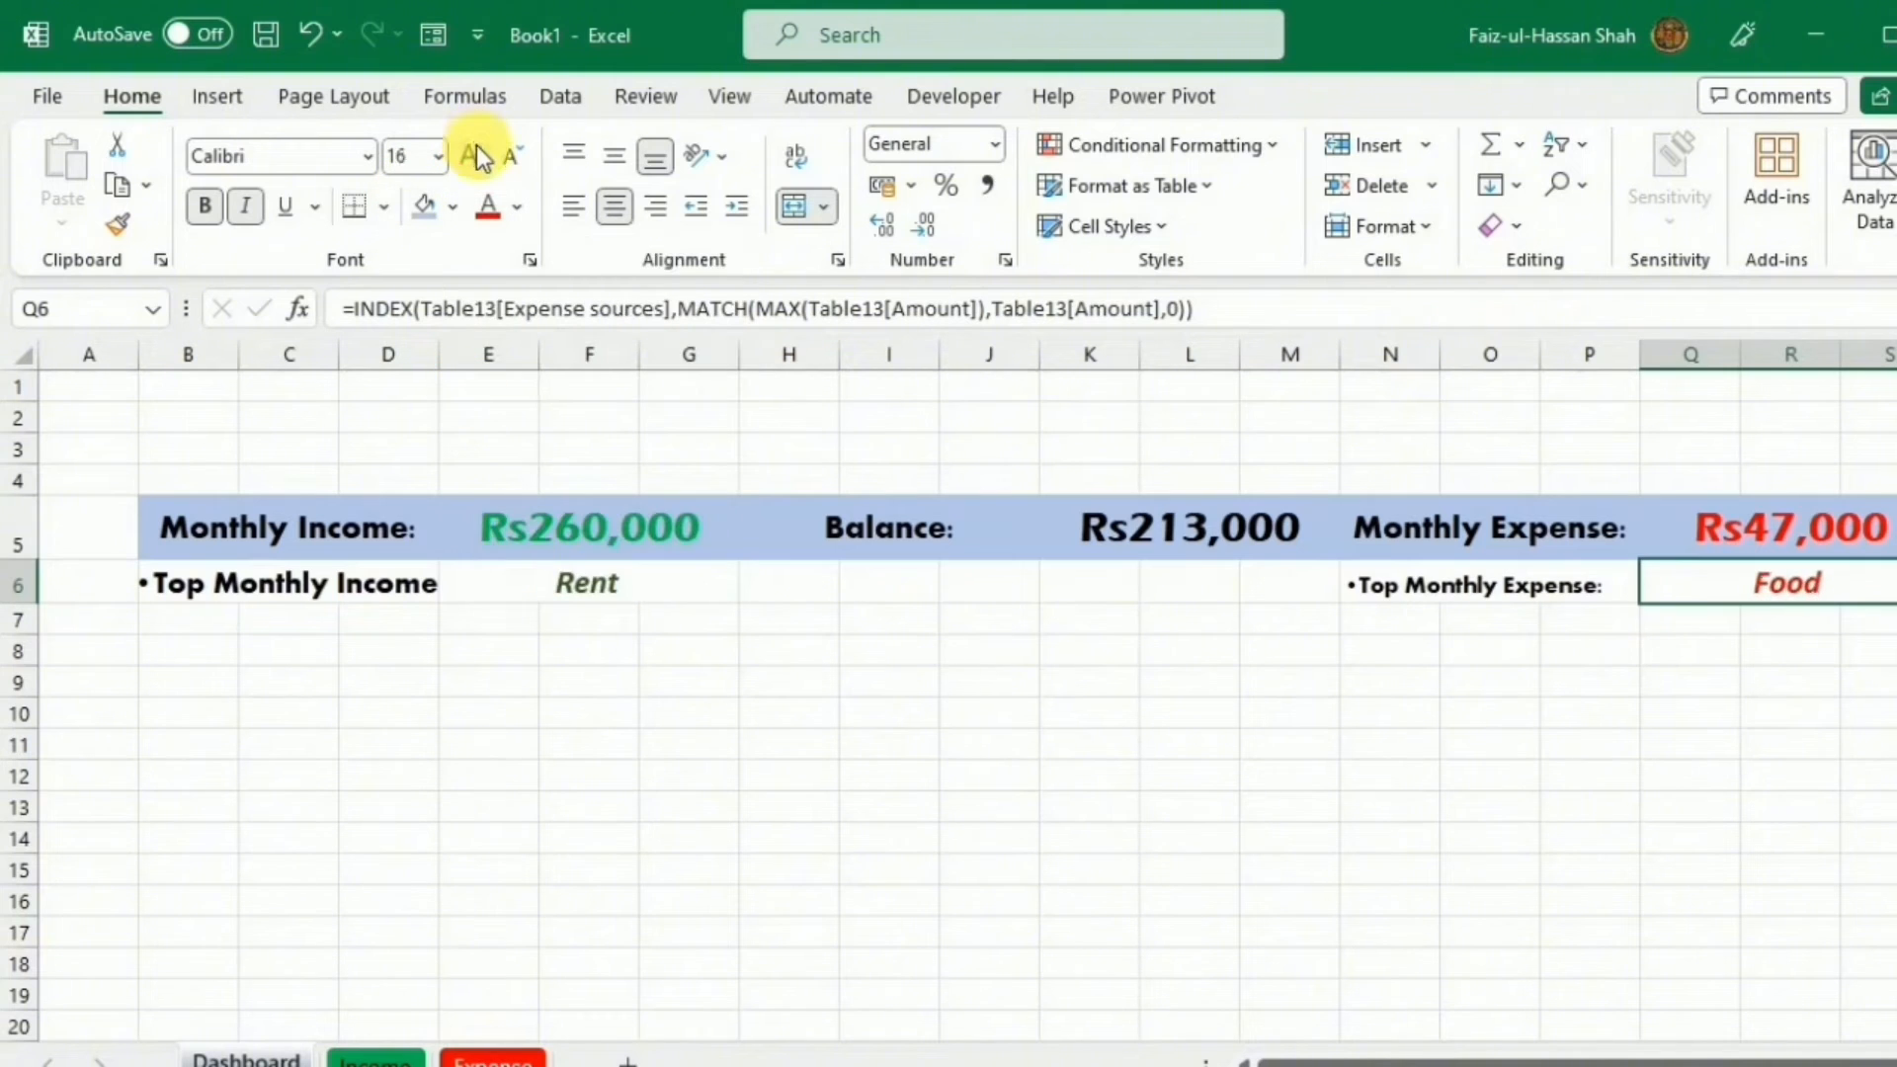
Increase the height of row 6 and middle-align its contents from the top income label in B6 through S6.
left_click_drag(38, 605, 39, 624)
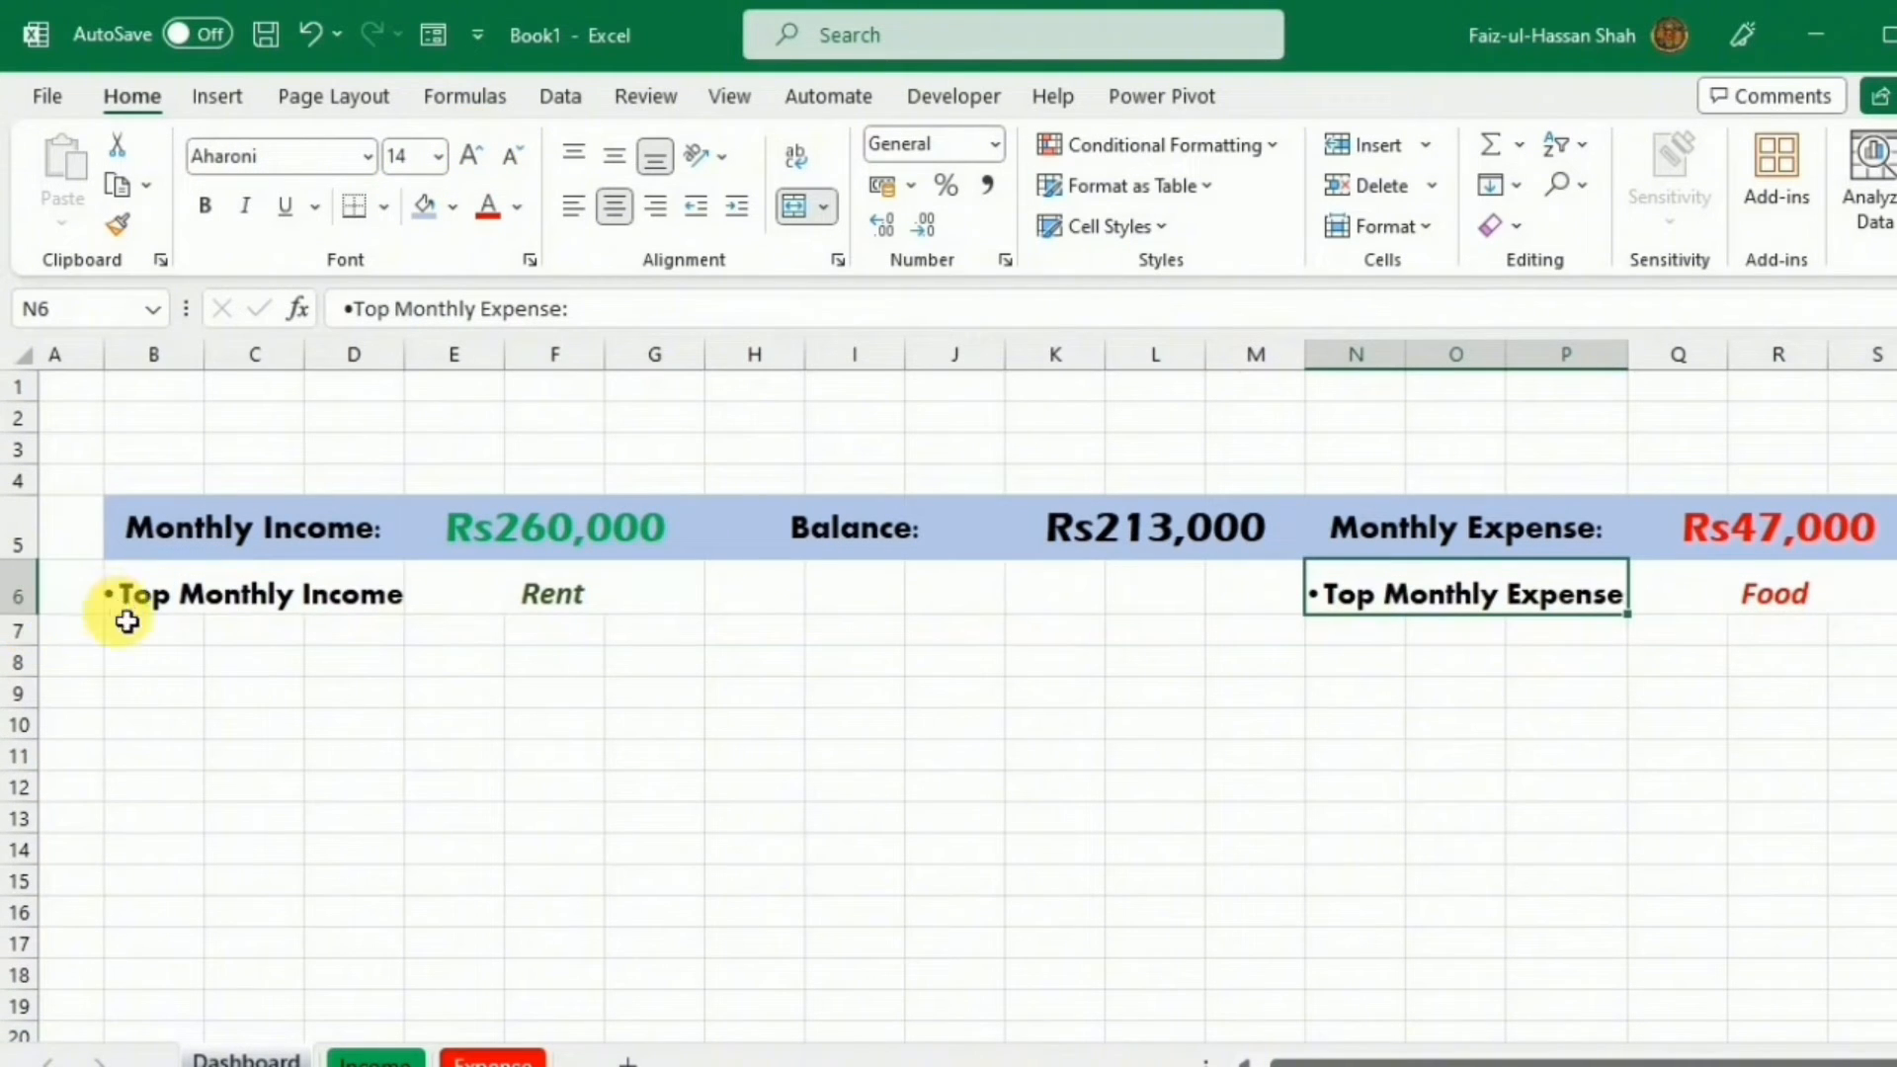
left_click(173, 598)
left_click_drag(772, 606, 1736, 602)
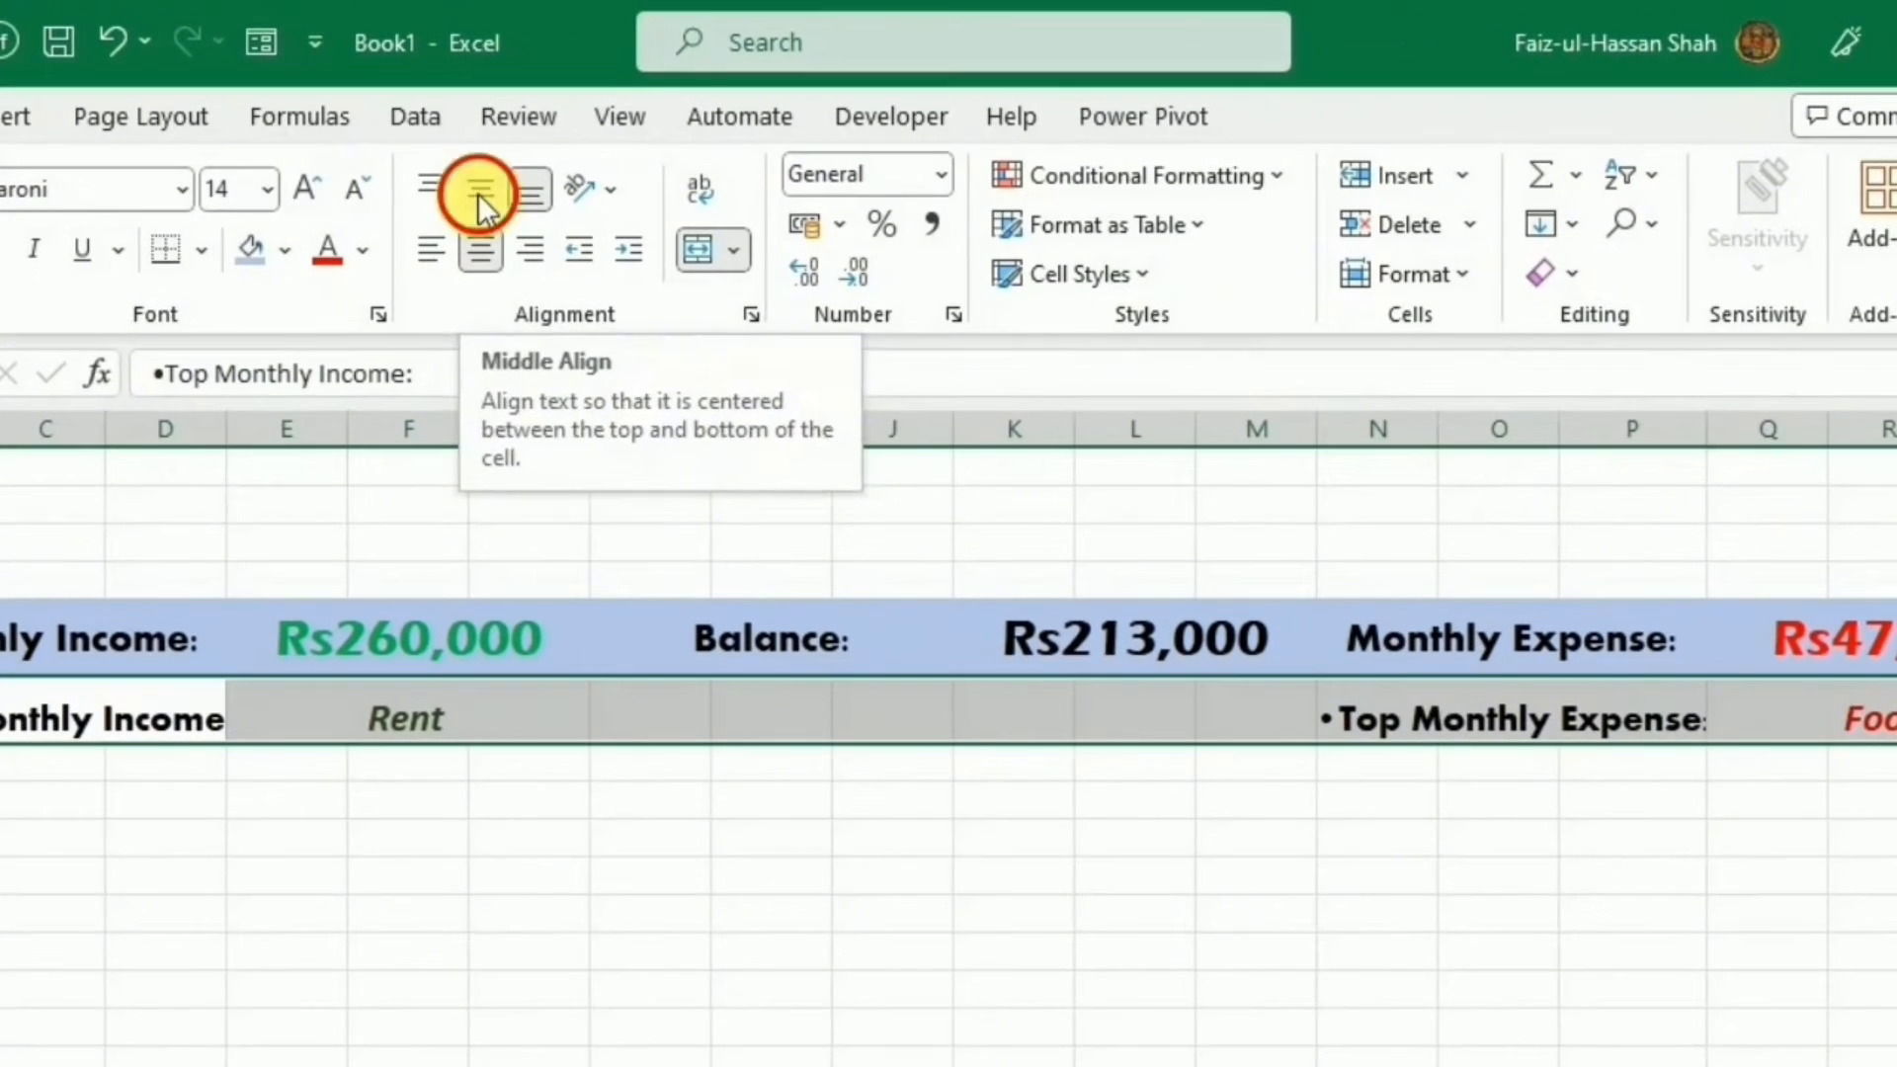
left_click(583, 150)
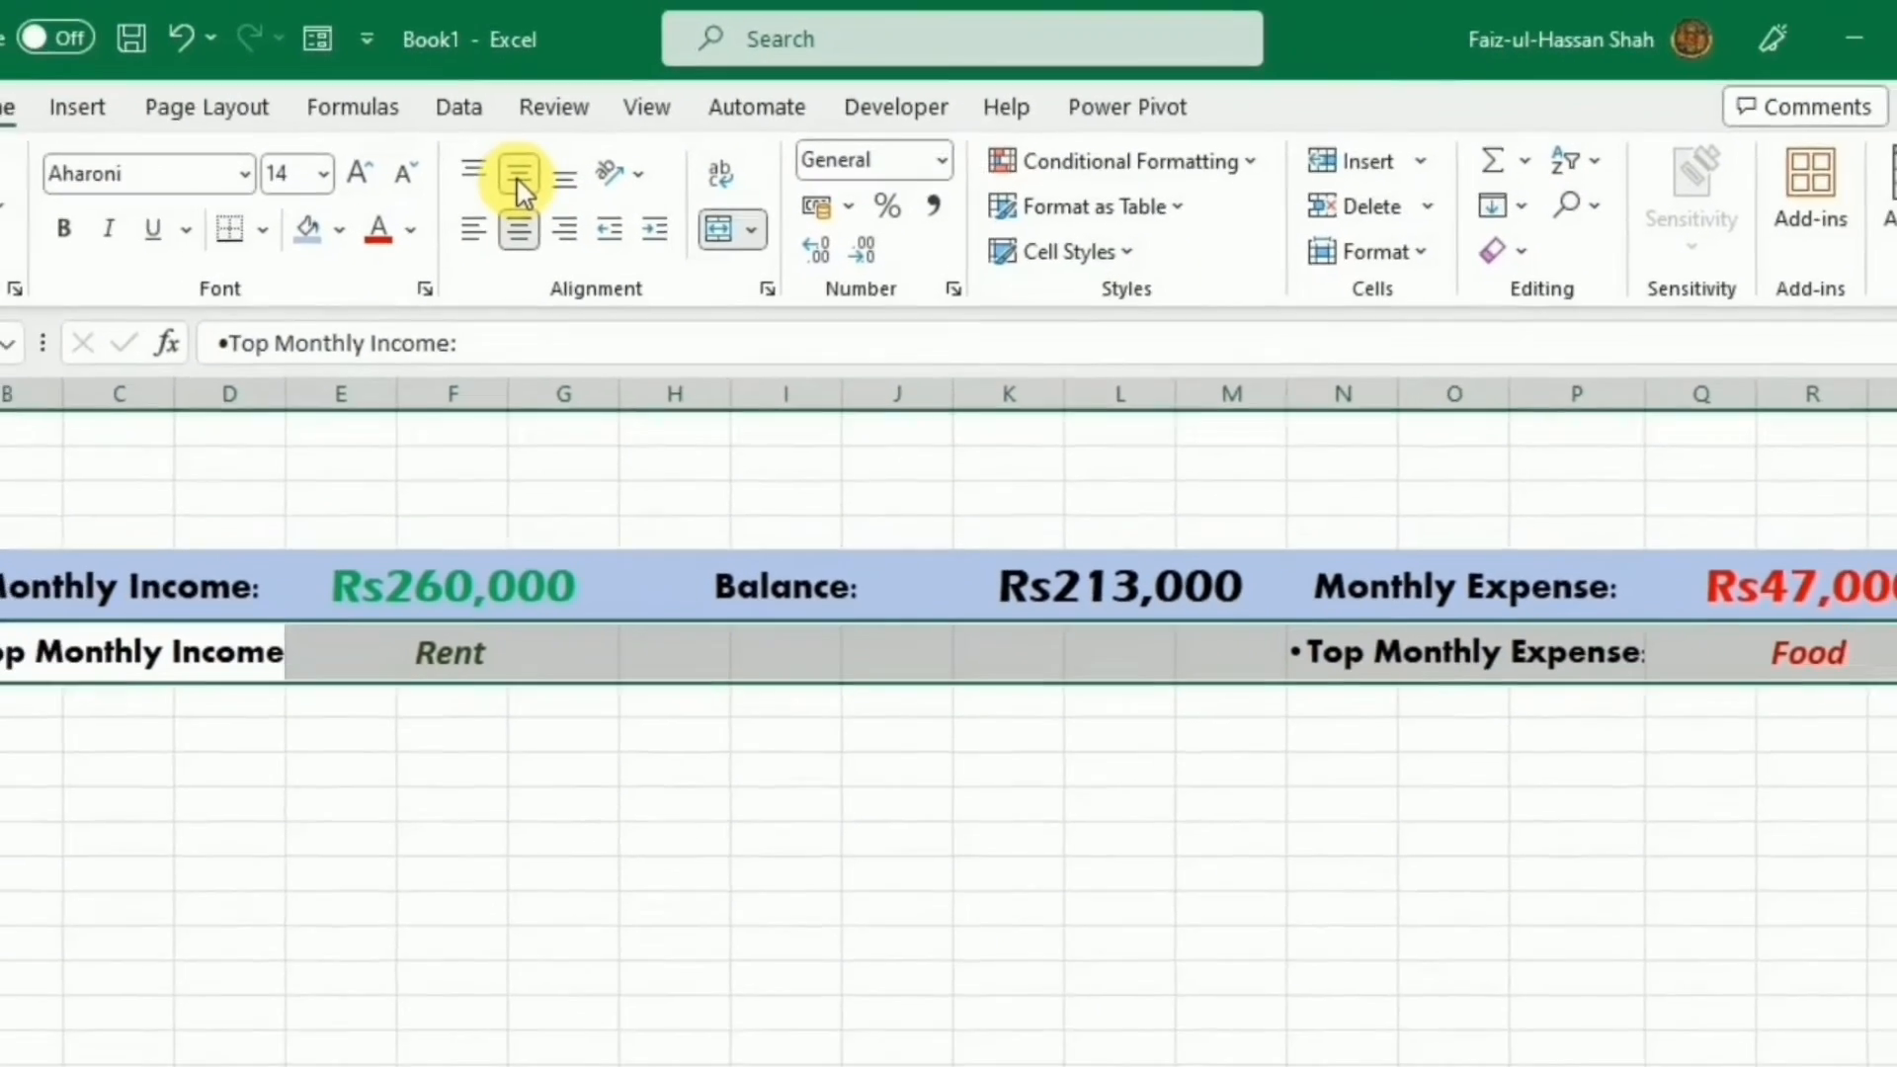
Fill the range B7:G18 beneath the top monthly income with the same light blue as the summary row.
left_click_drag(30, 703, 505, 870)
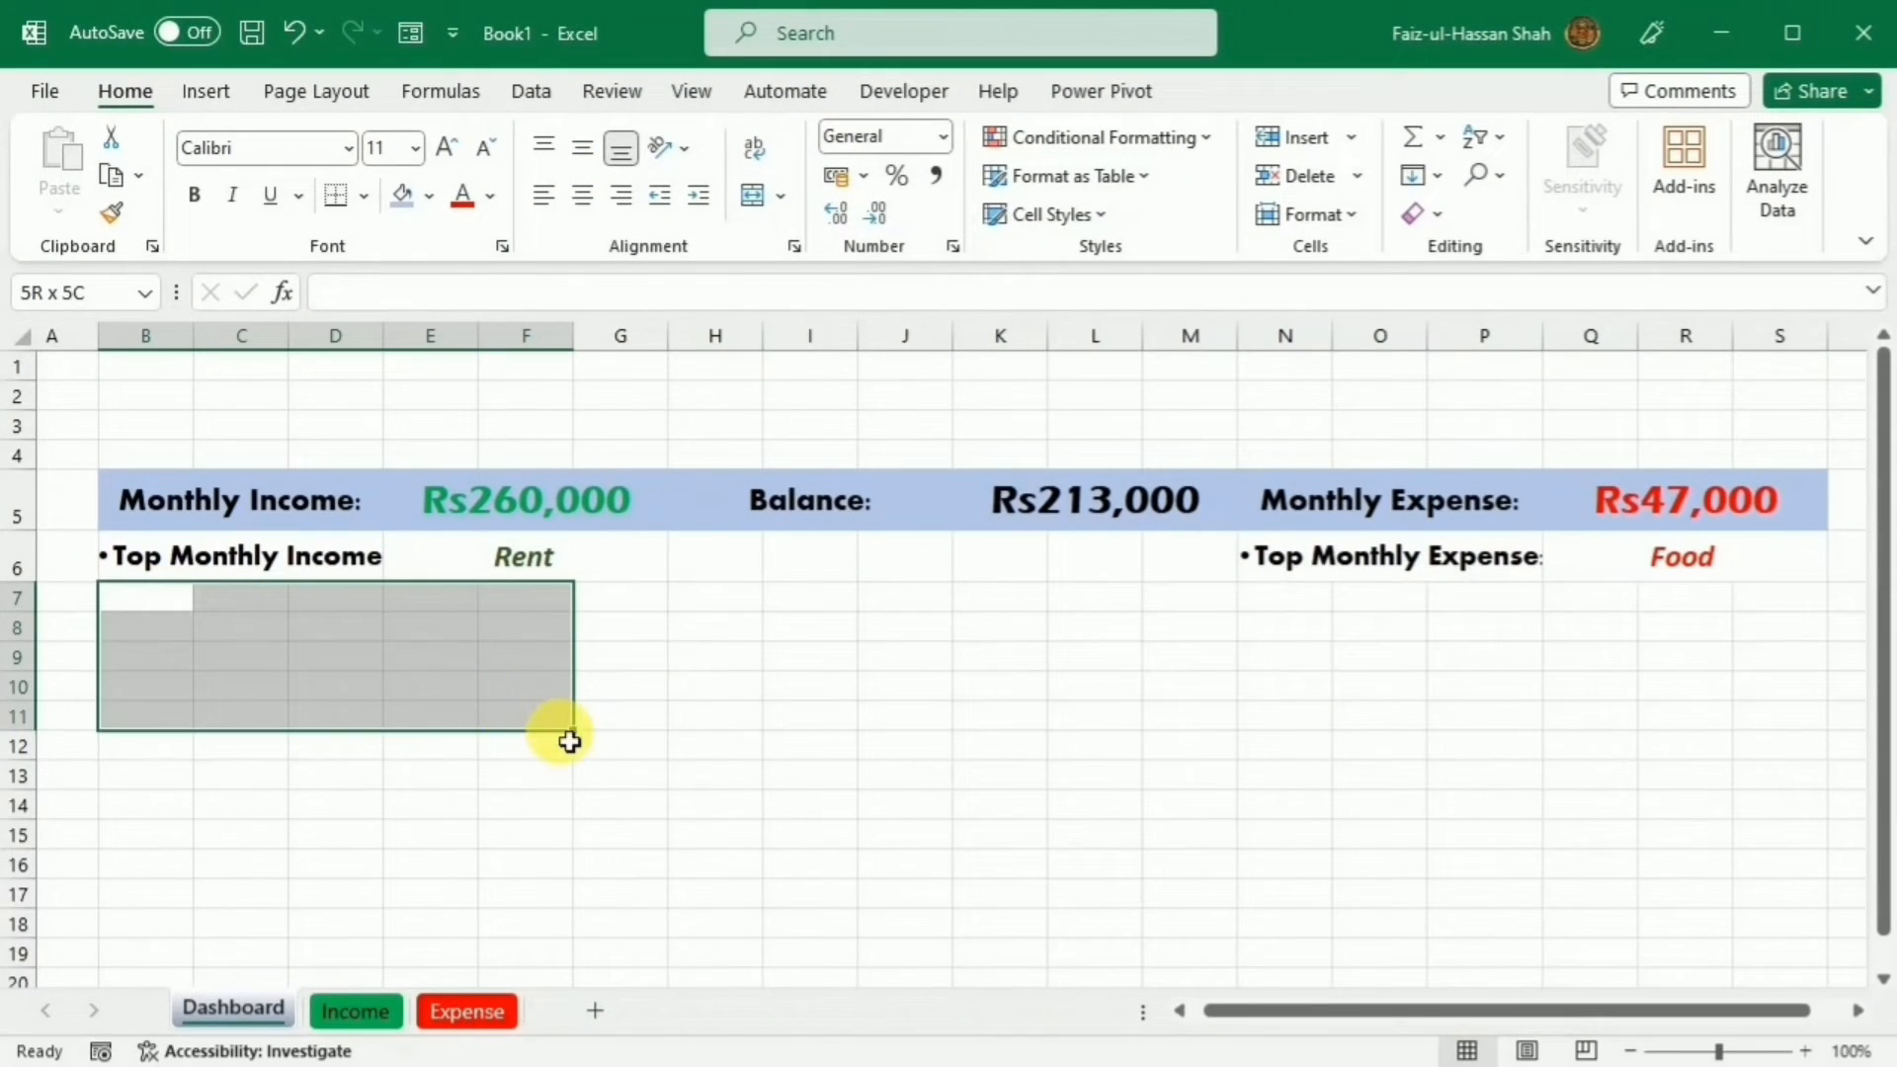
left_click_drag(570, 740, 625, 919)
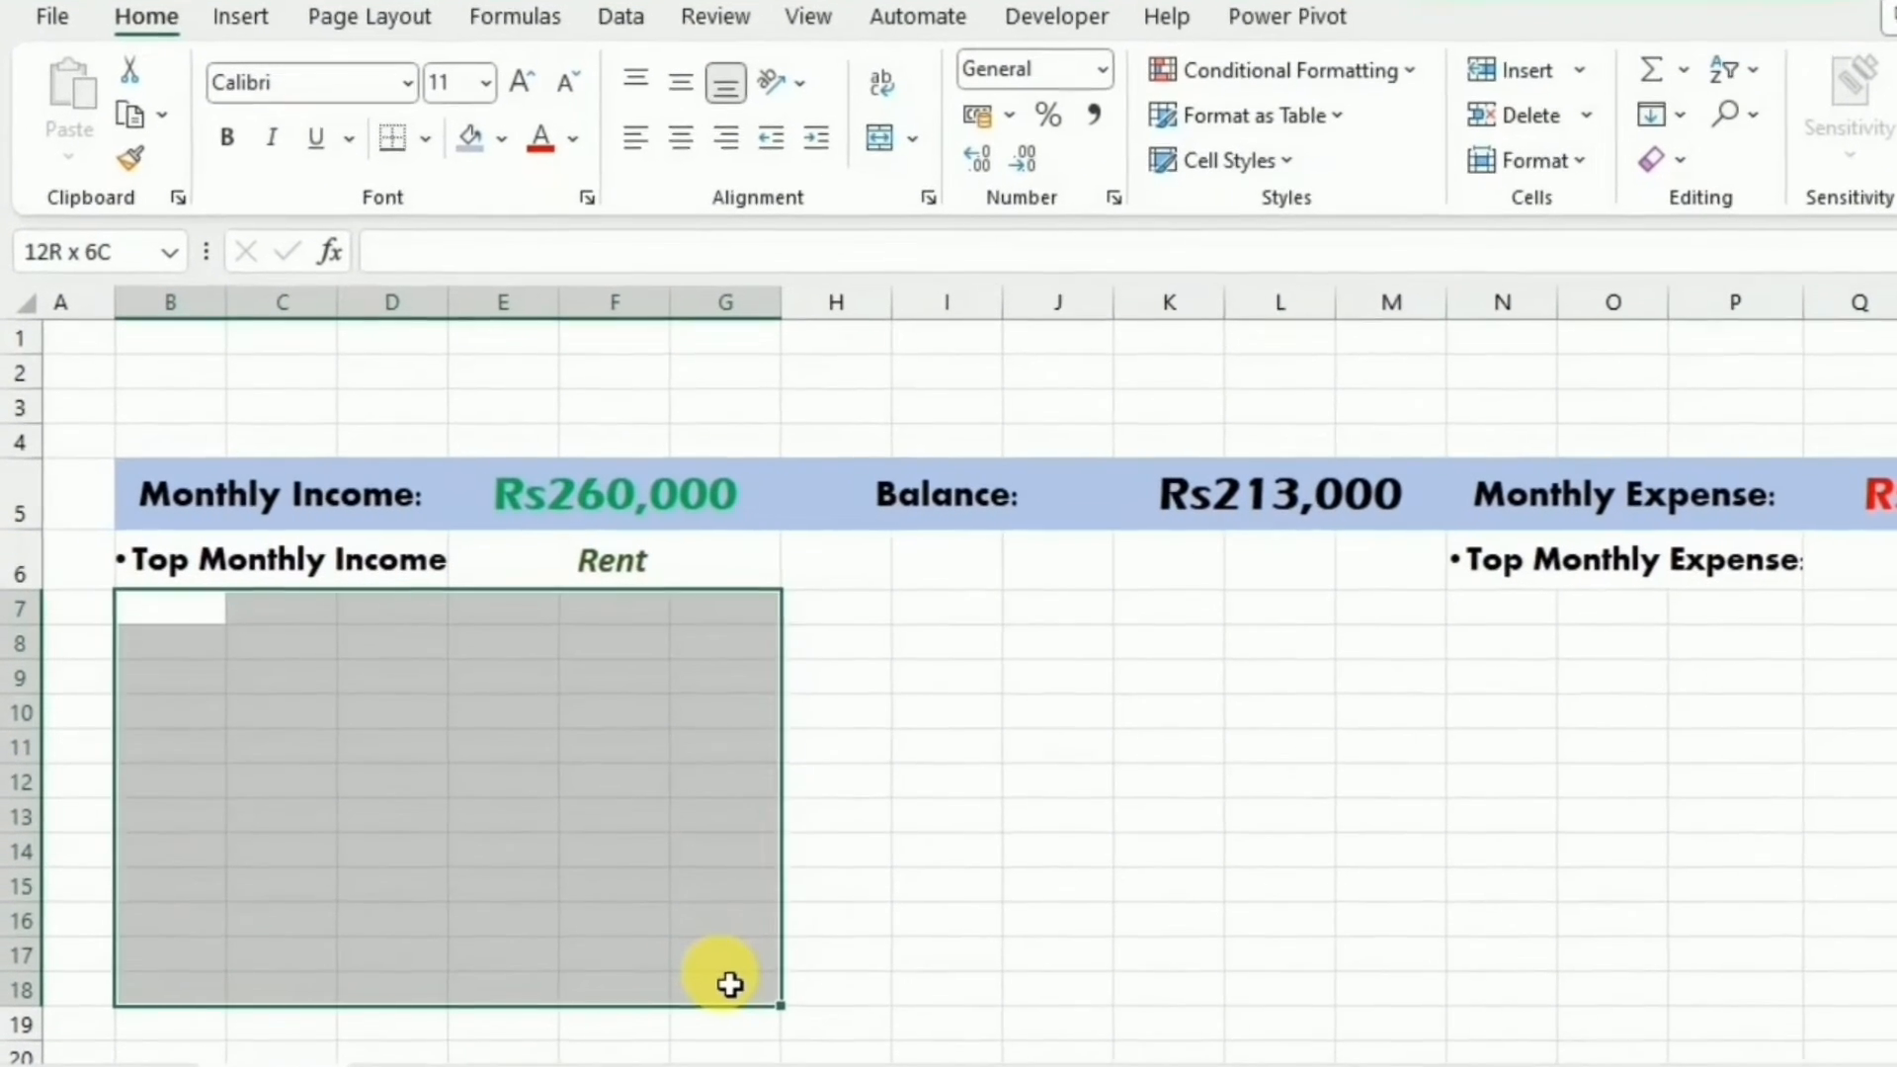
left_click_drag(729, 983, 722, 979)
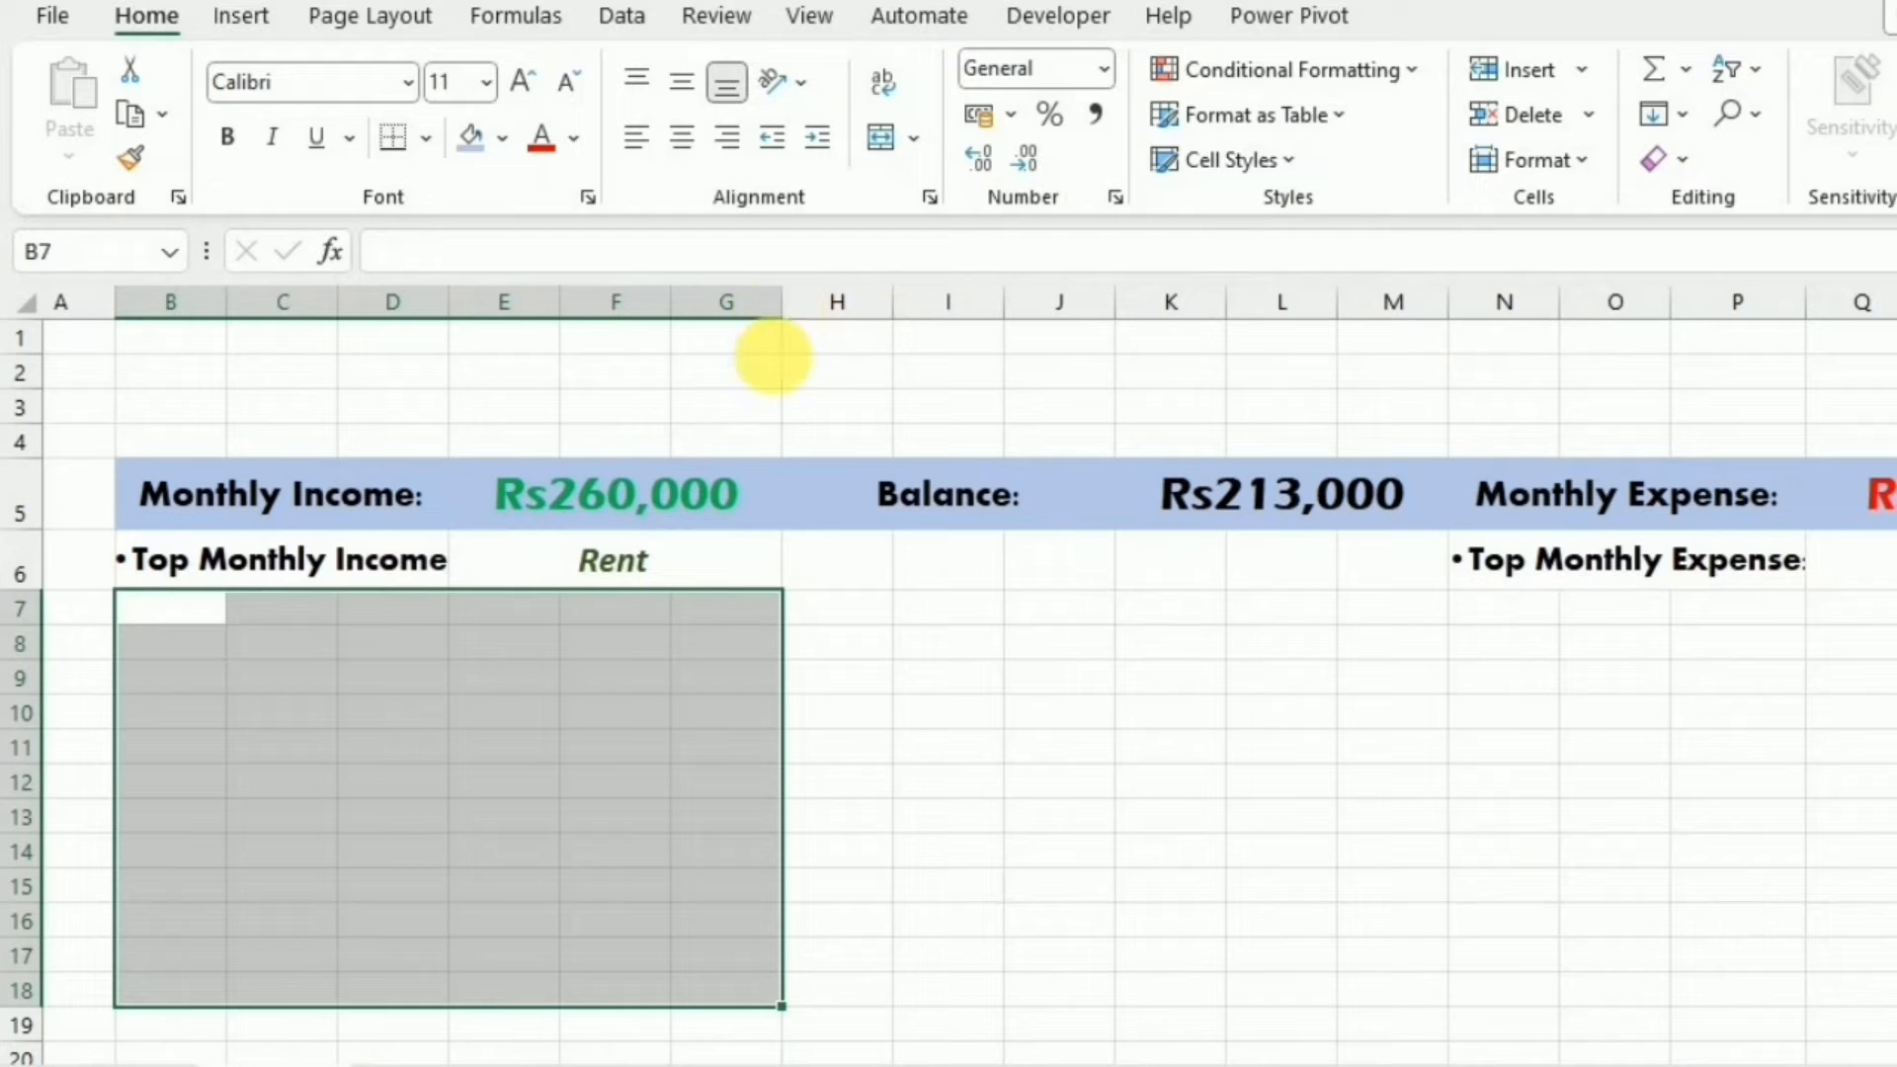
left_click(471, 146)
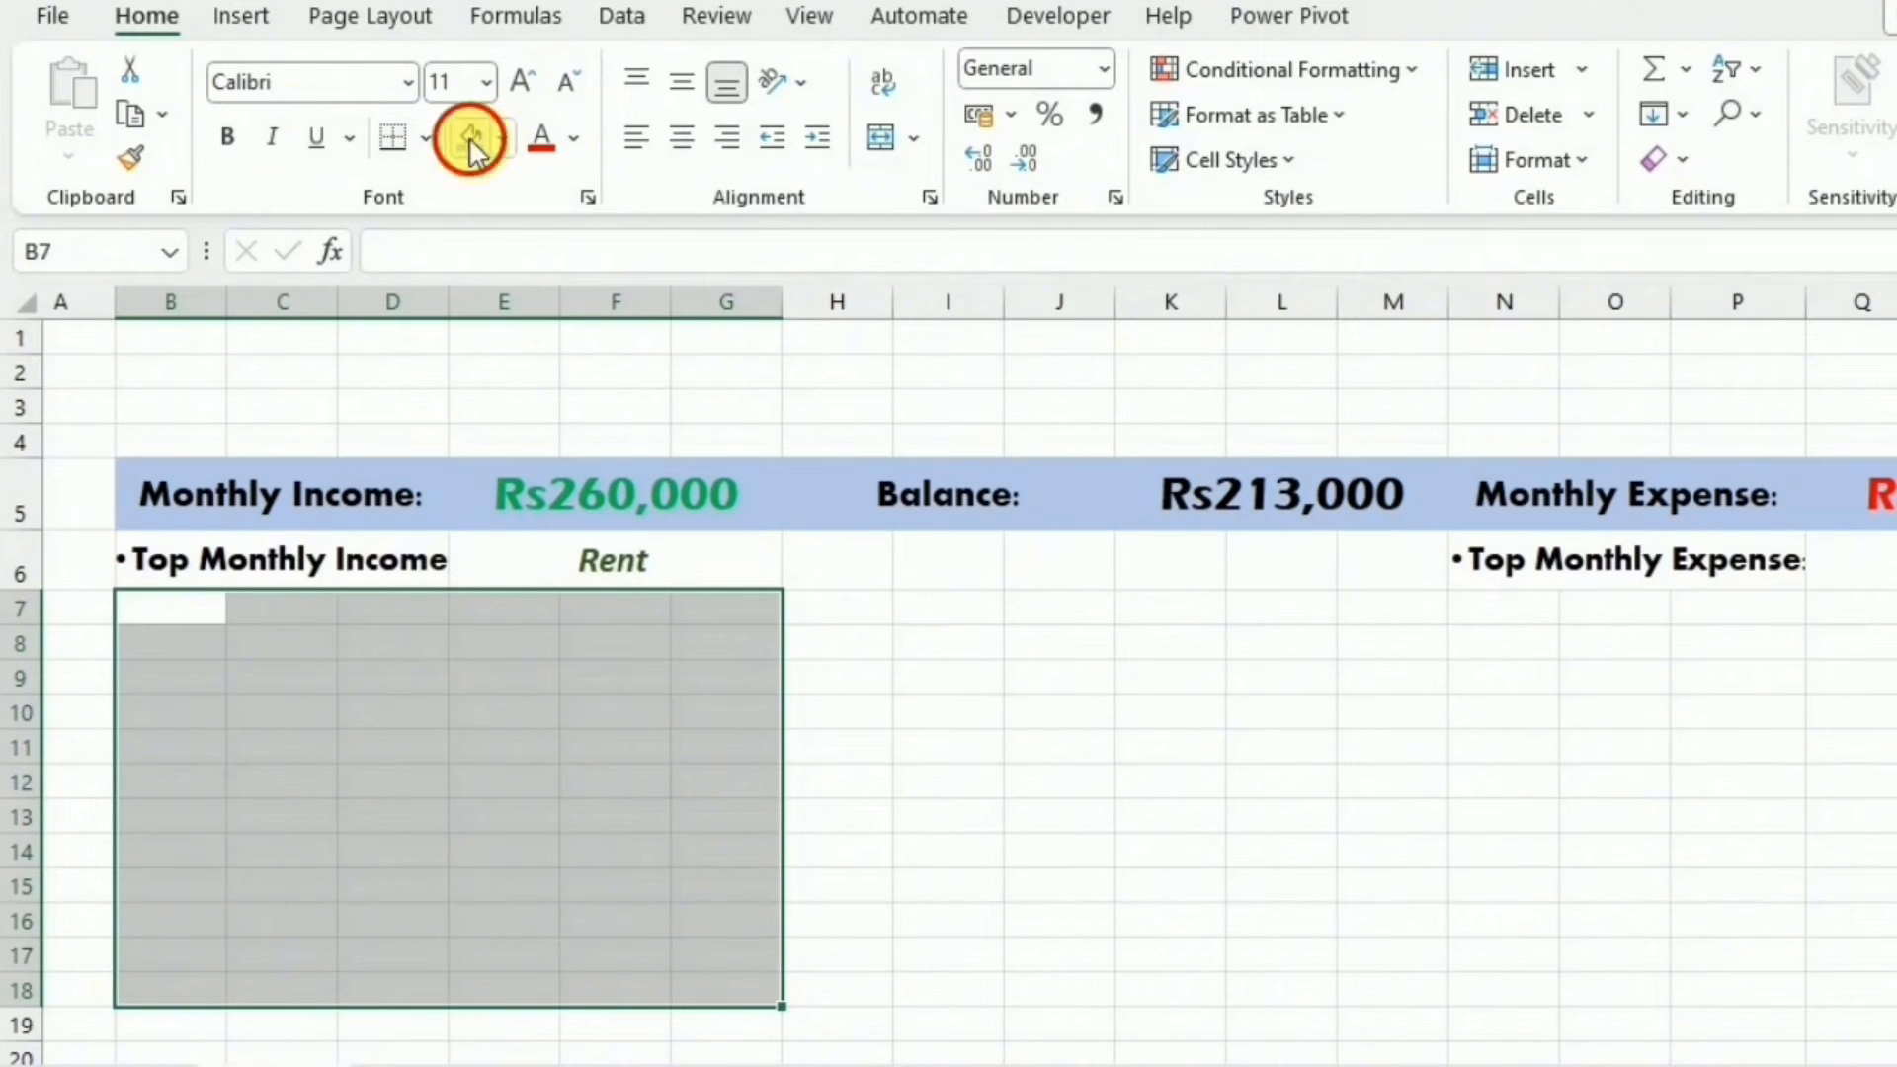
Fill the range H7:M18 beneath the balance section with a light orange theme color.
left_click_drag(835, 607, 1393, 999)
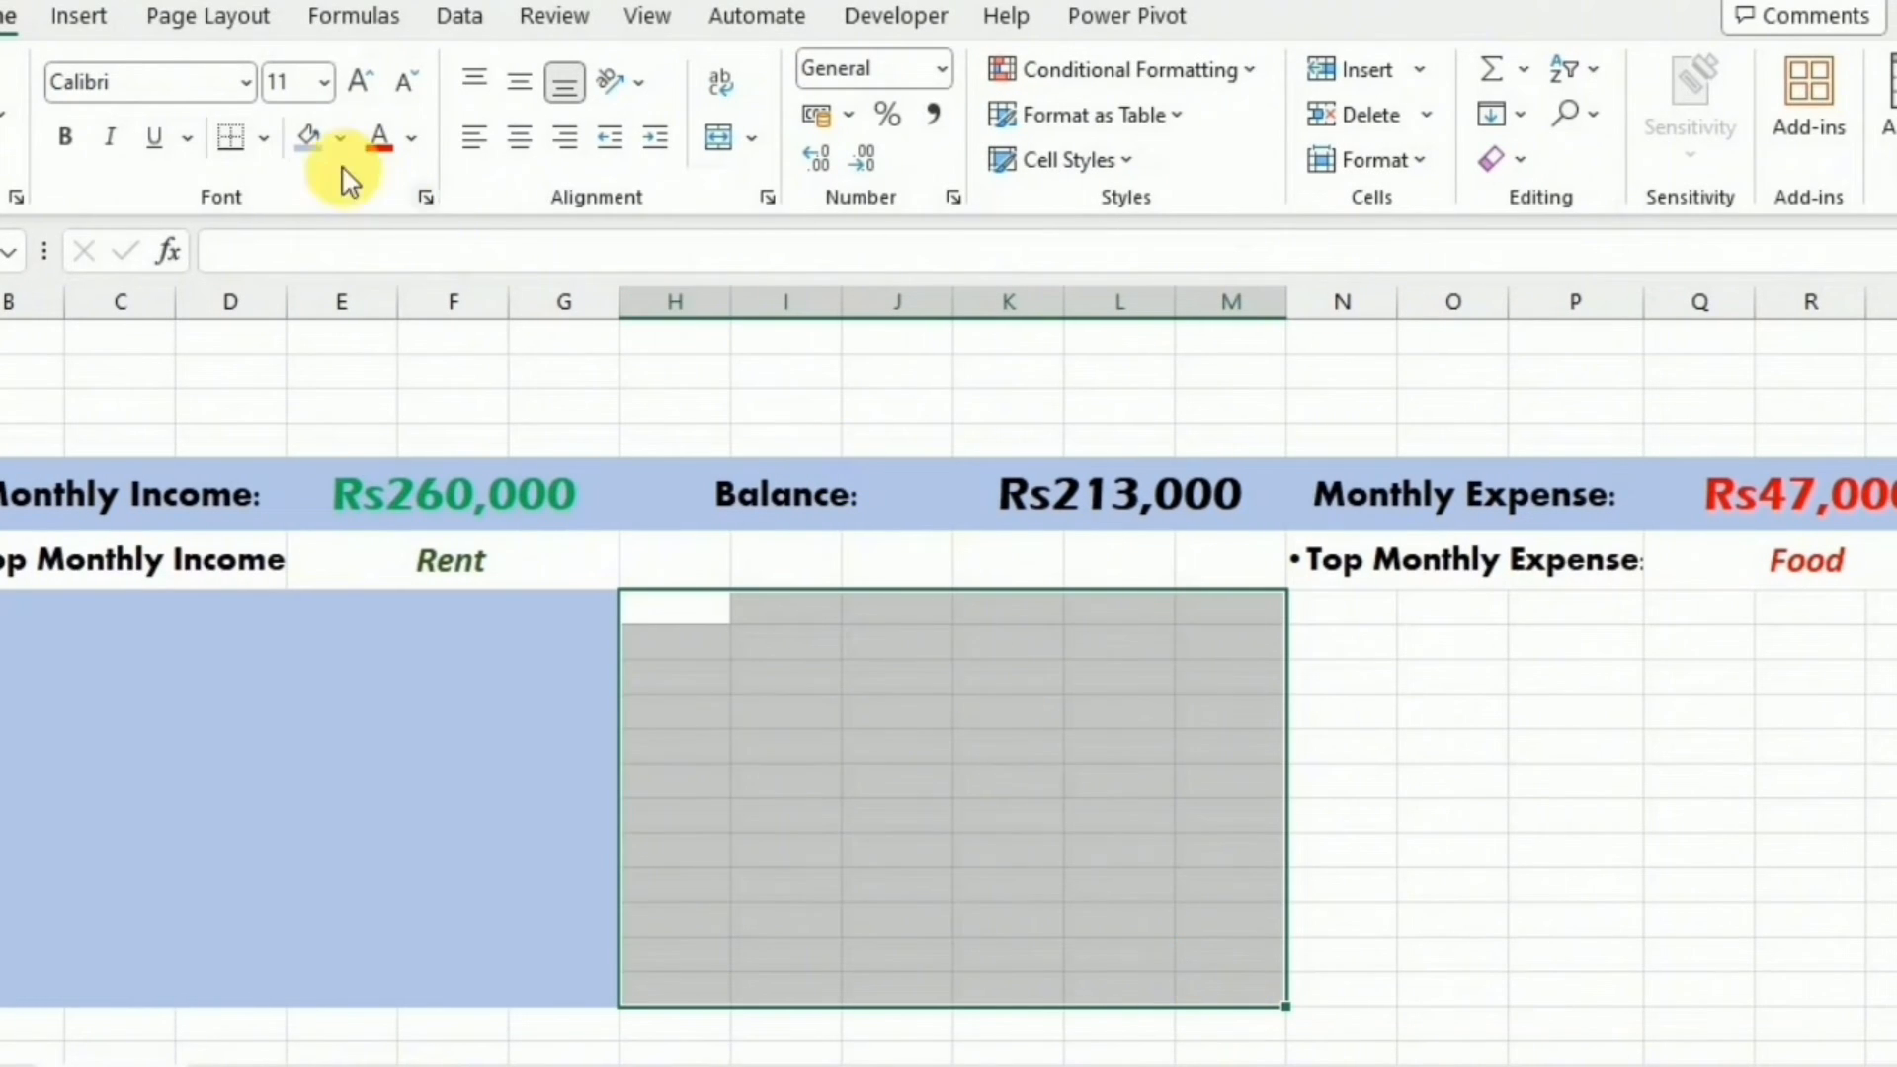
left_click(340, 138)
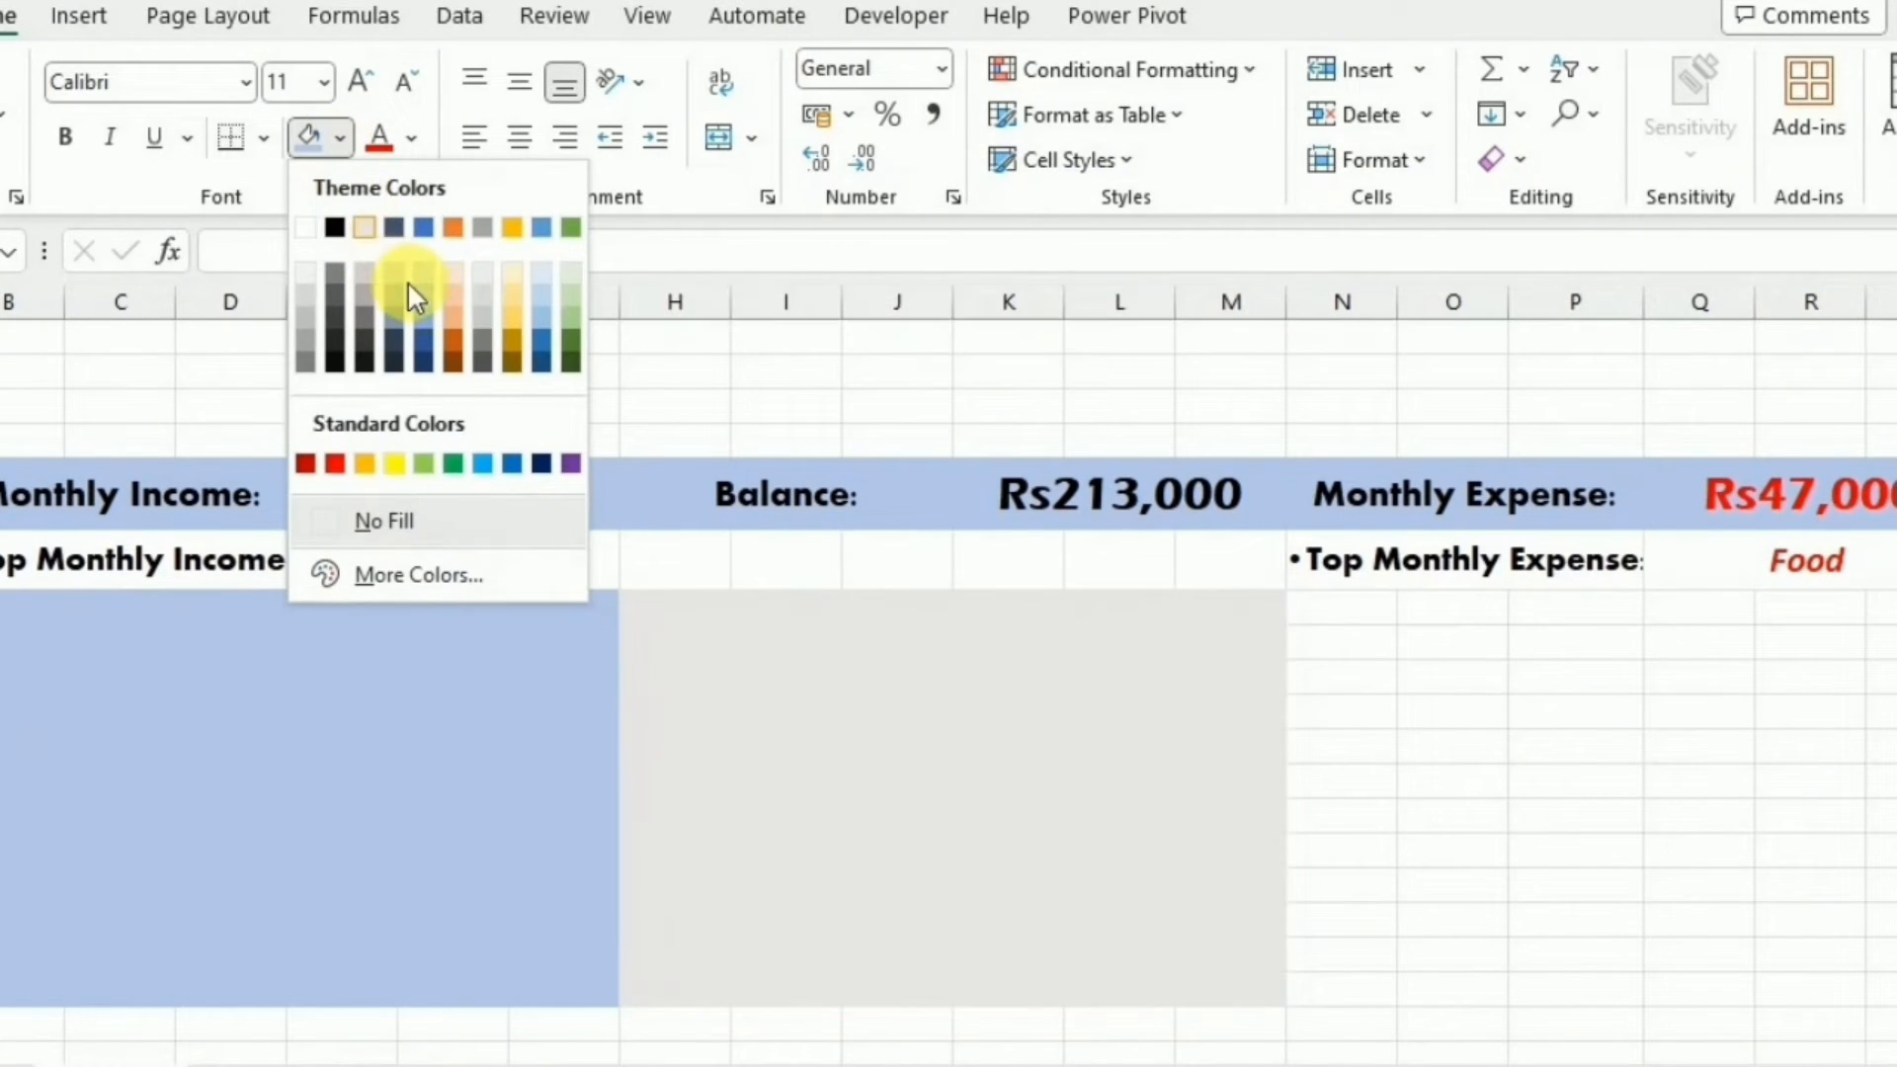
left_click(453, 269)
Select the range N7:S18 beneath the top monthly expense and open its fill color choices.
left_click_drag(1340, 607, 1896, 960)
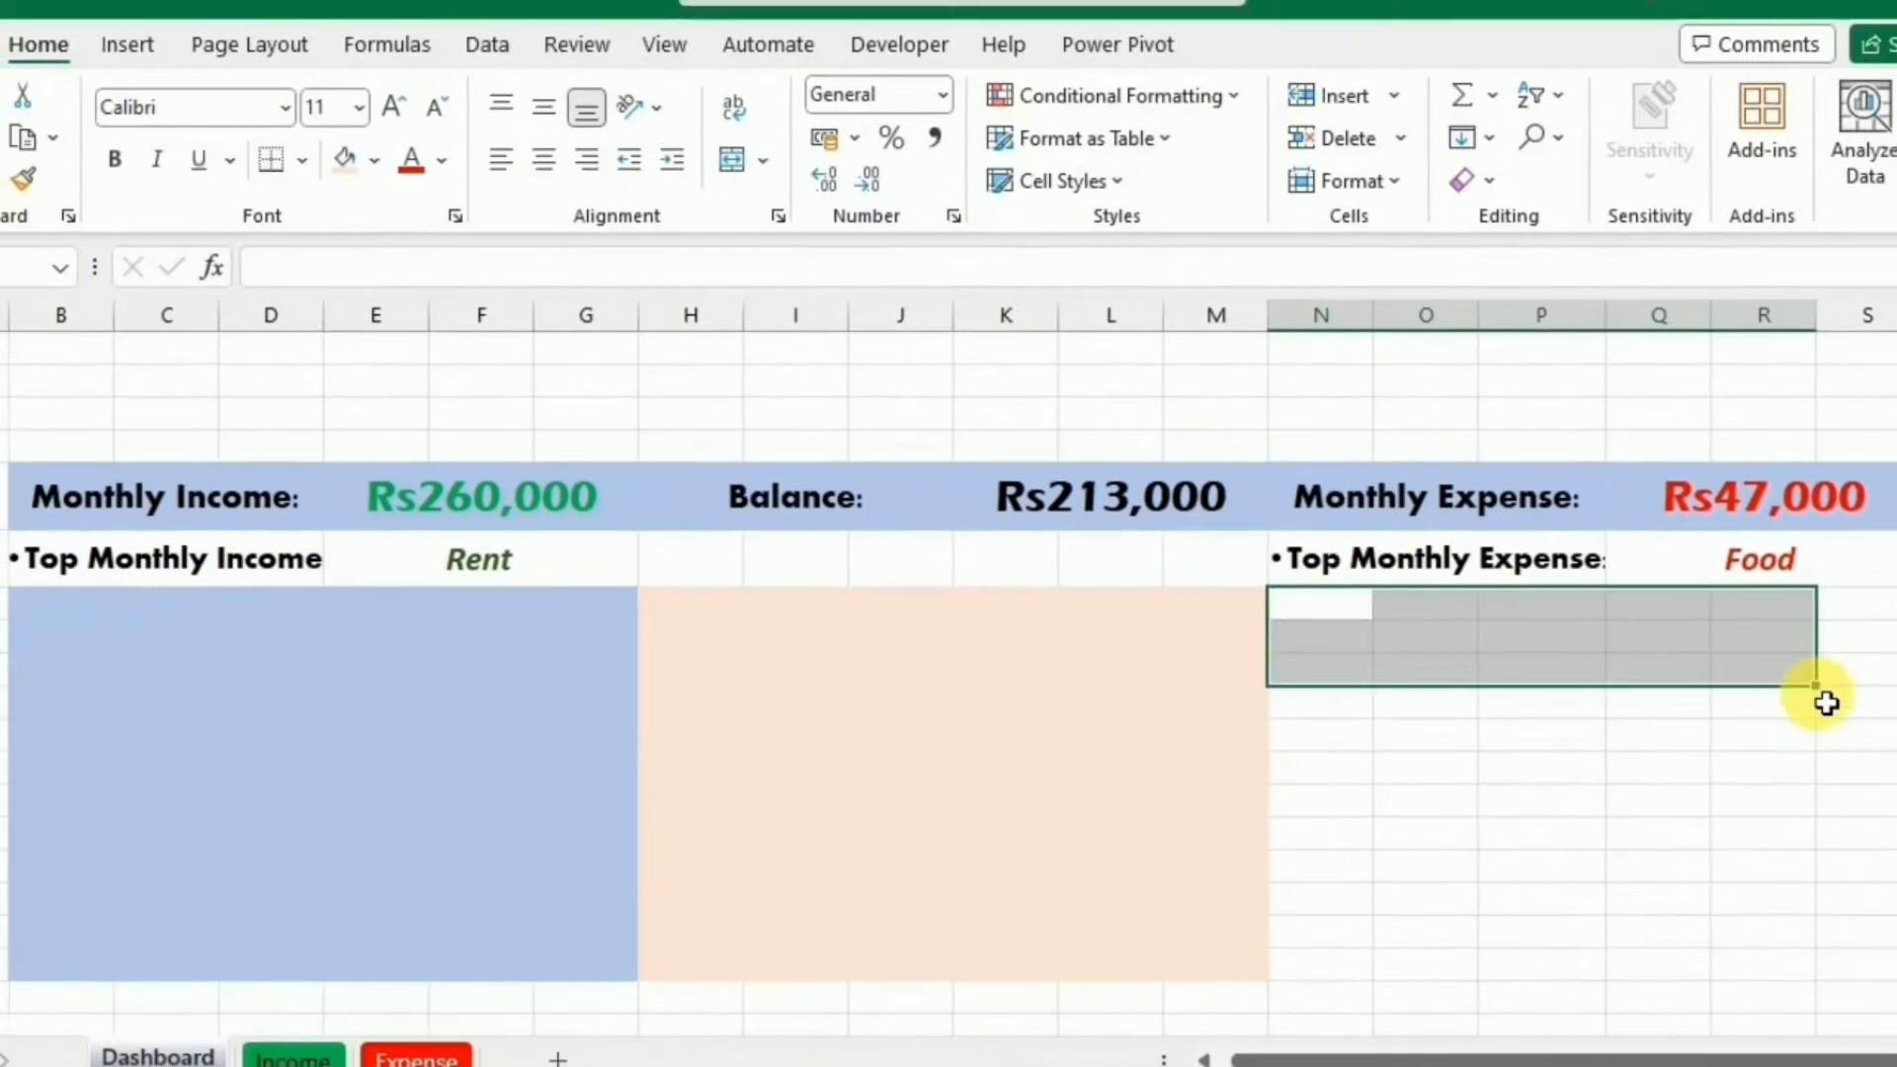
left_click_drag(1789, 911, 1795, 921)
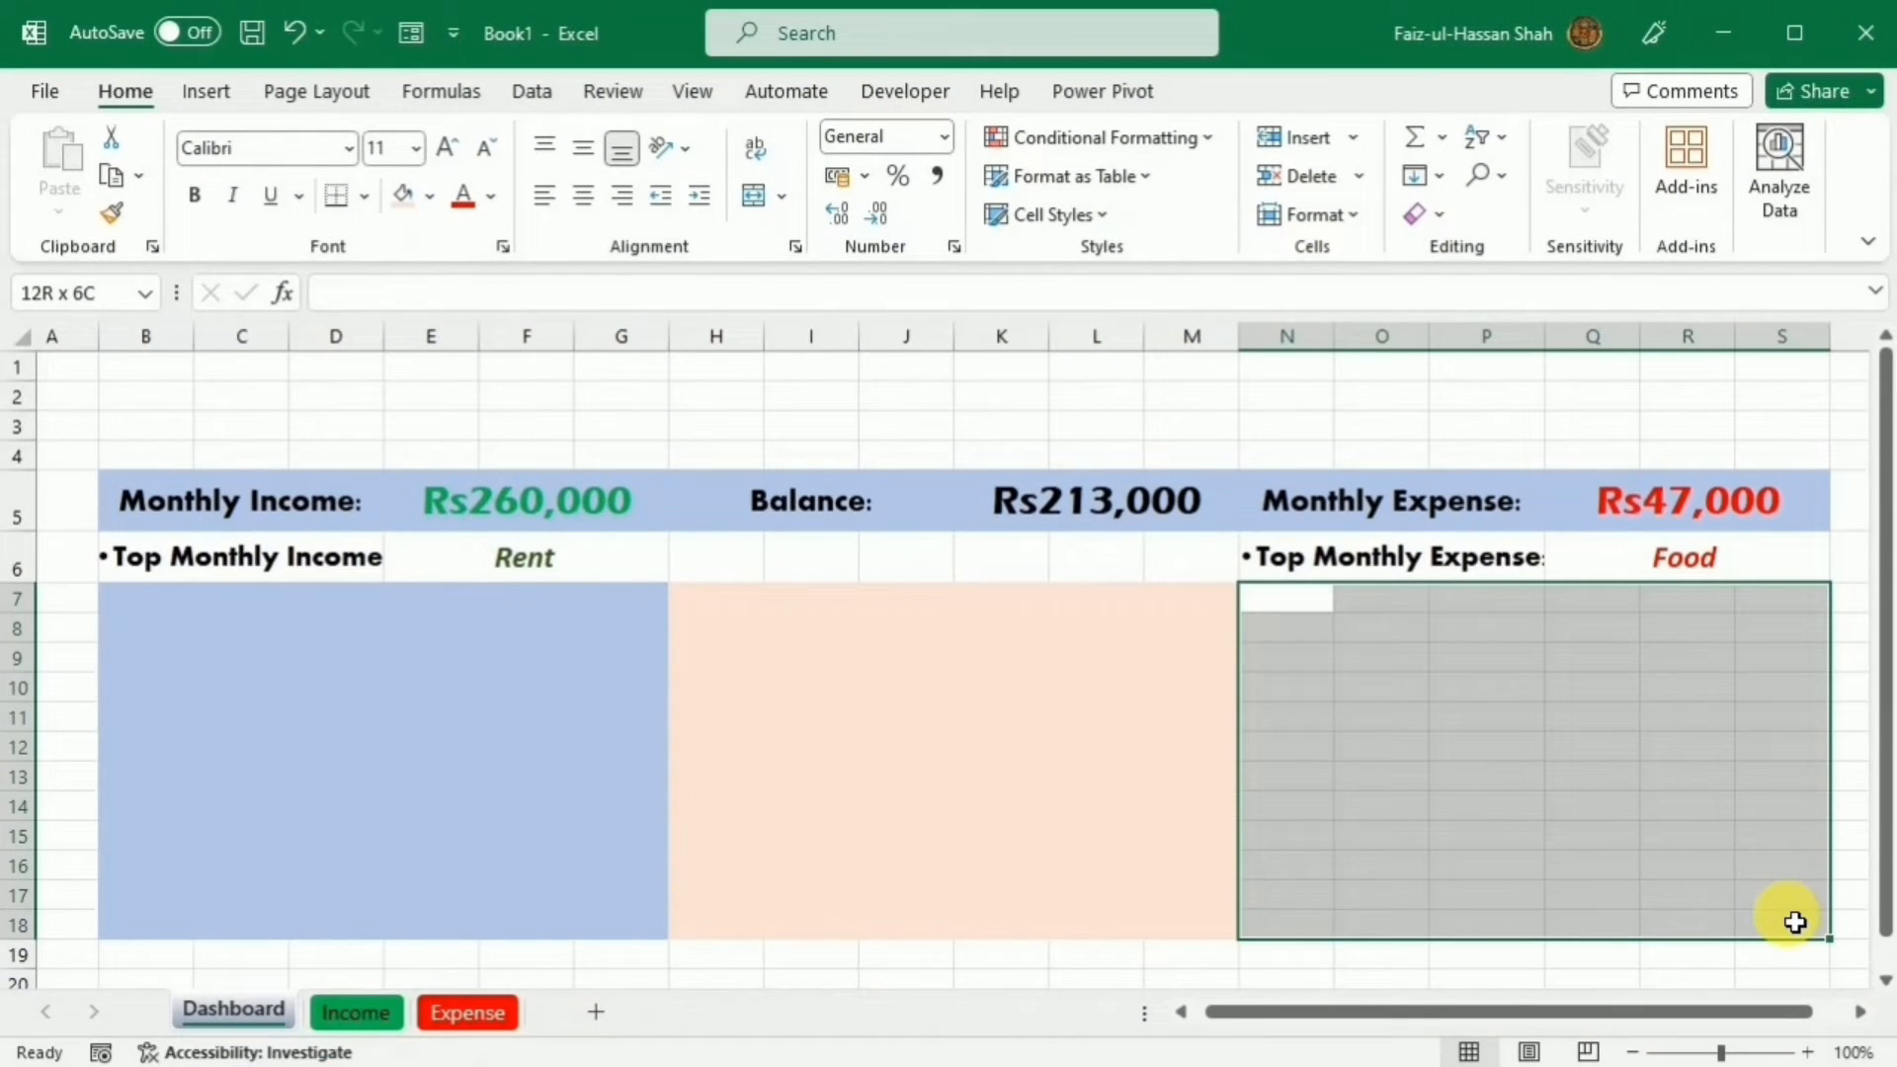
left_click(433, 198)
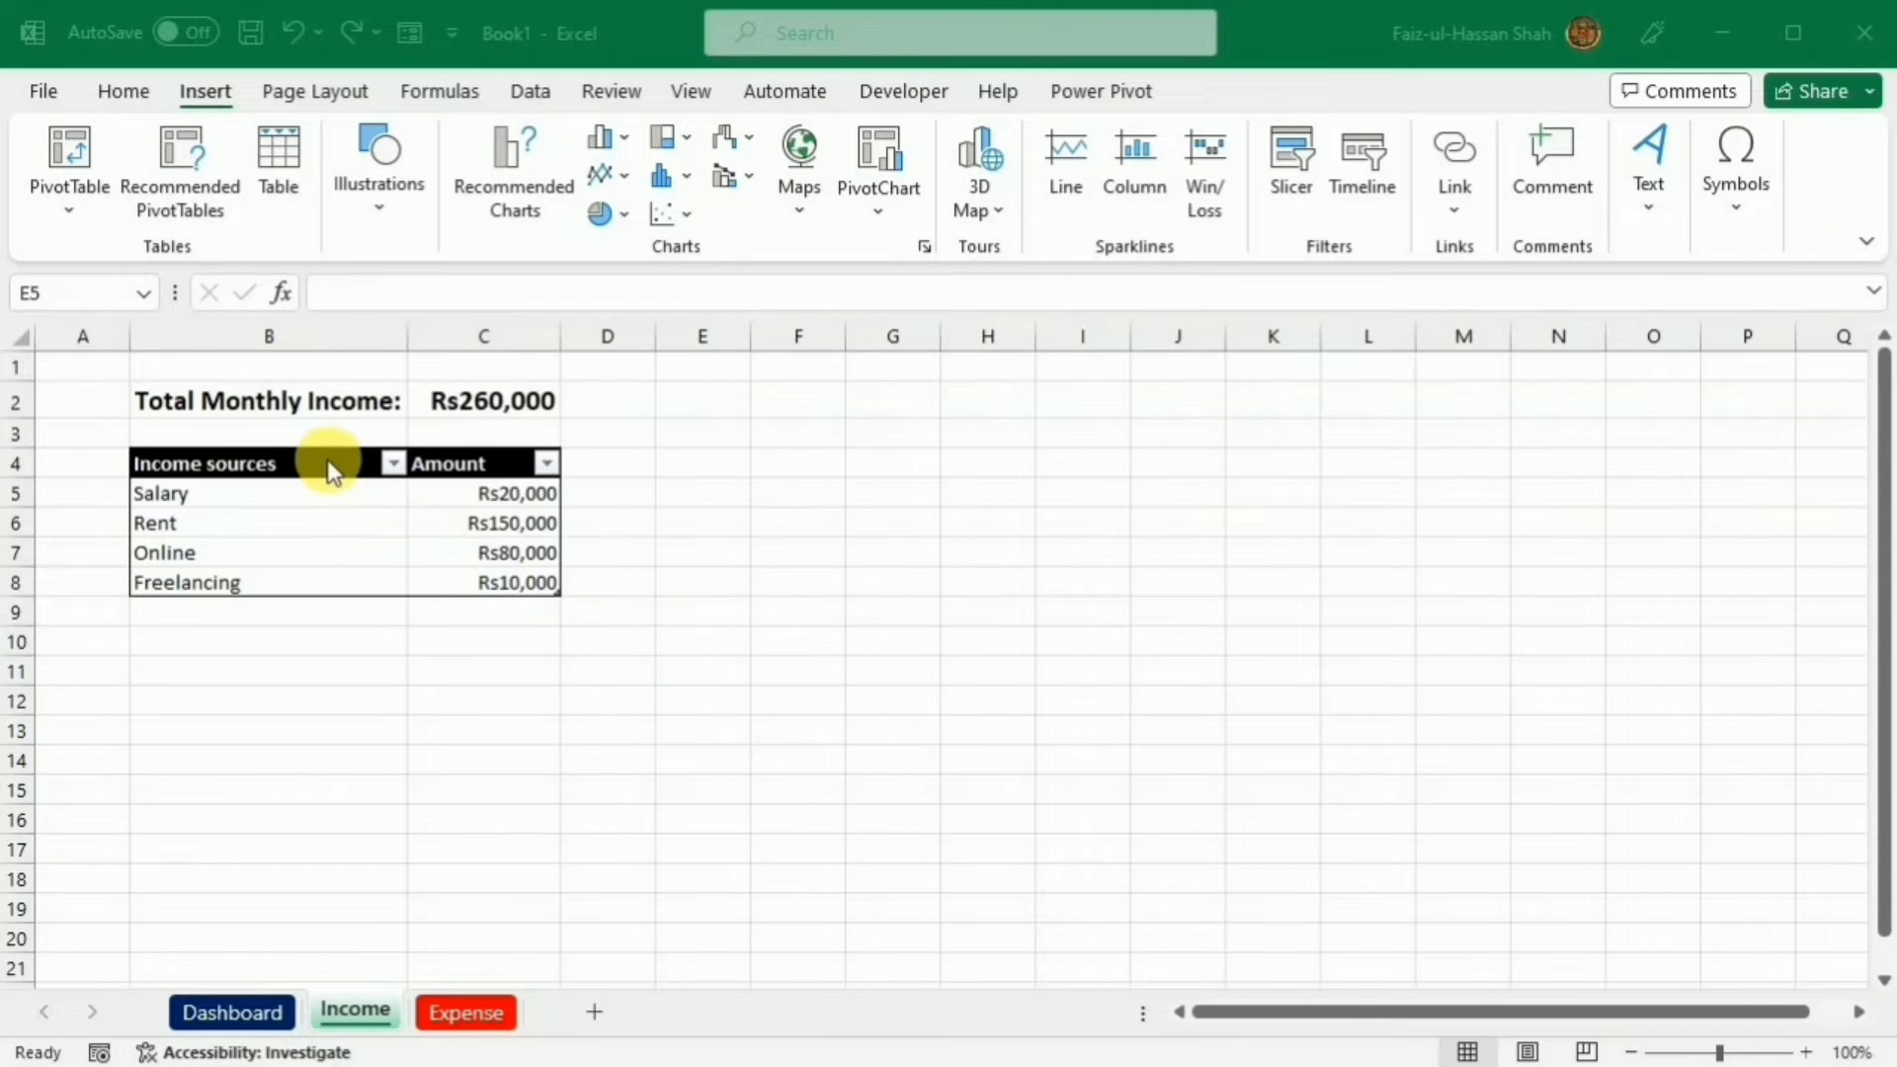
Insert a doughnut chart from the income sources table B4:C8 on the Income sheet.
left_click_drag(329, 464, 538, 583)
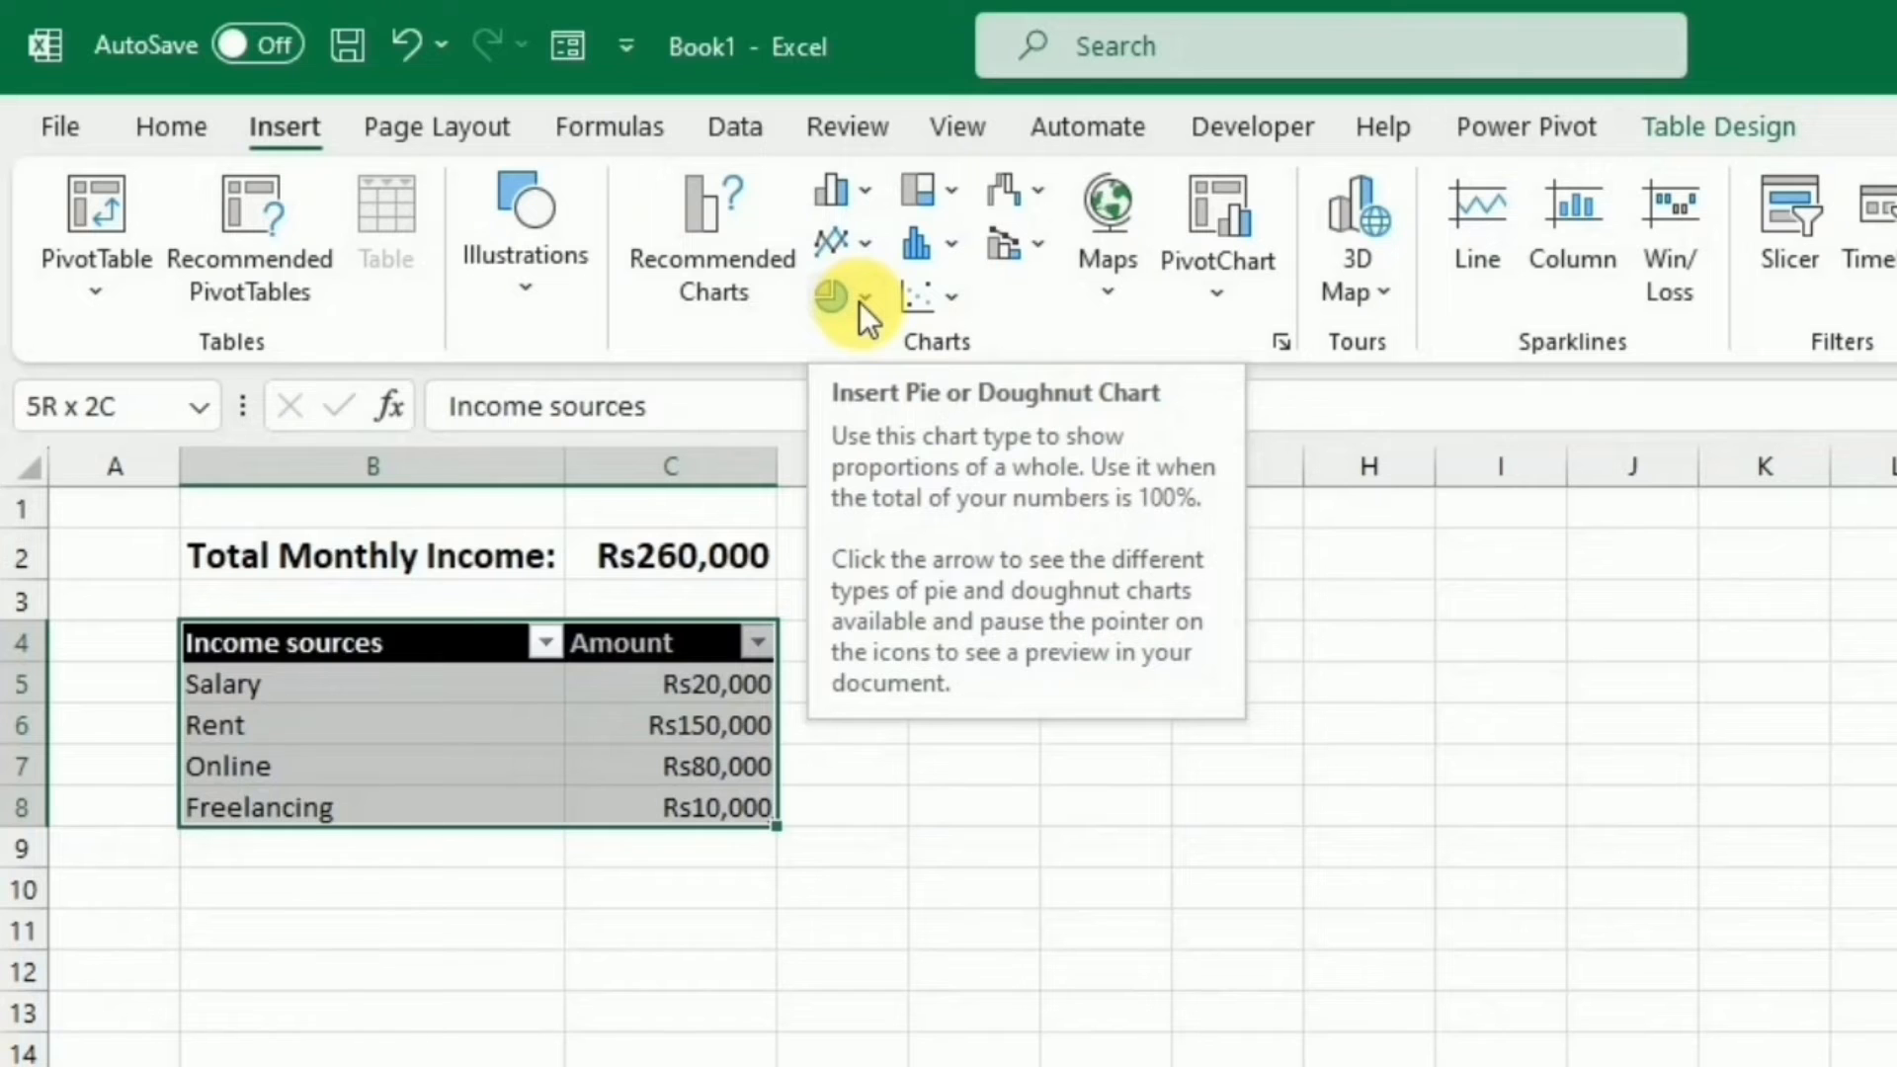
left_click(838, 299)
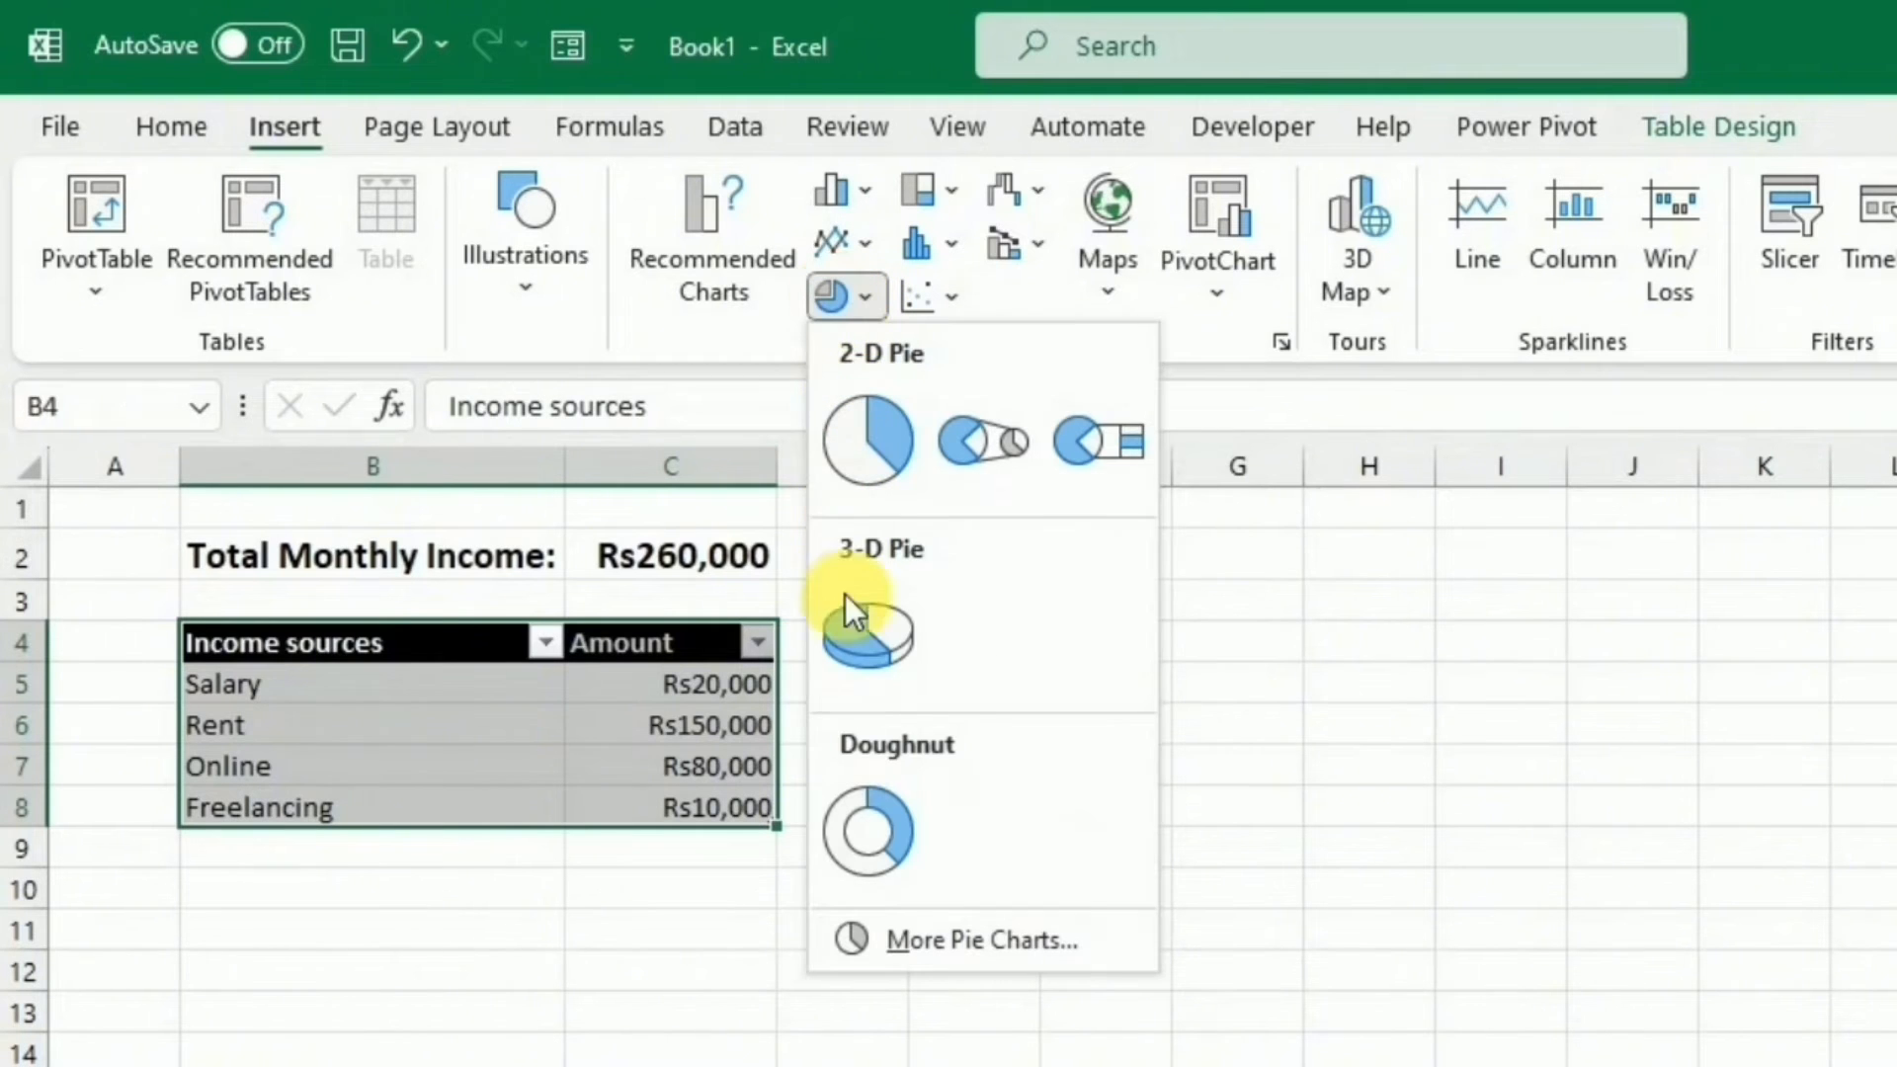
left_click(852, 818)
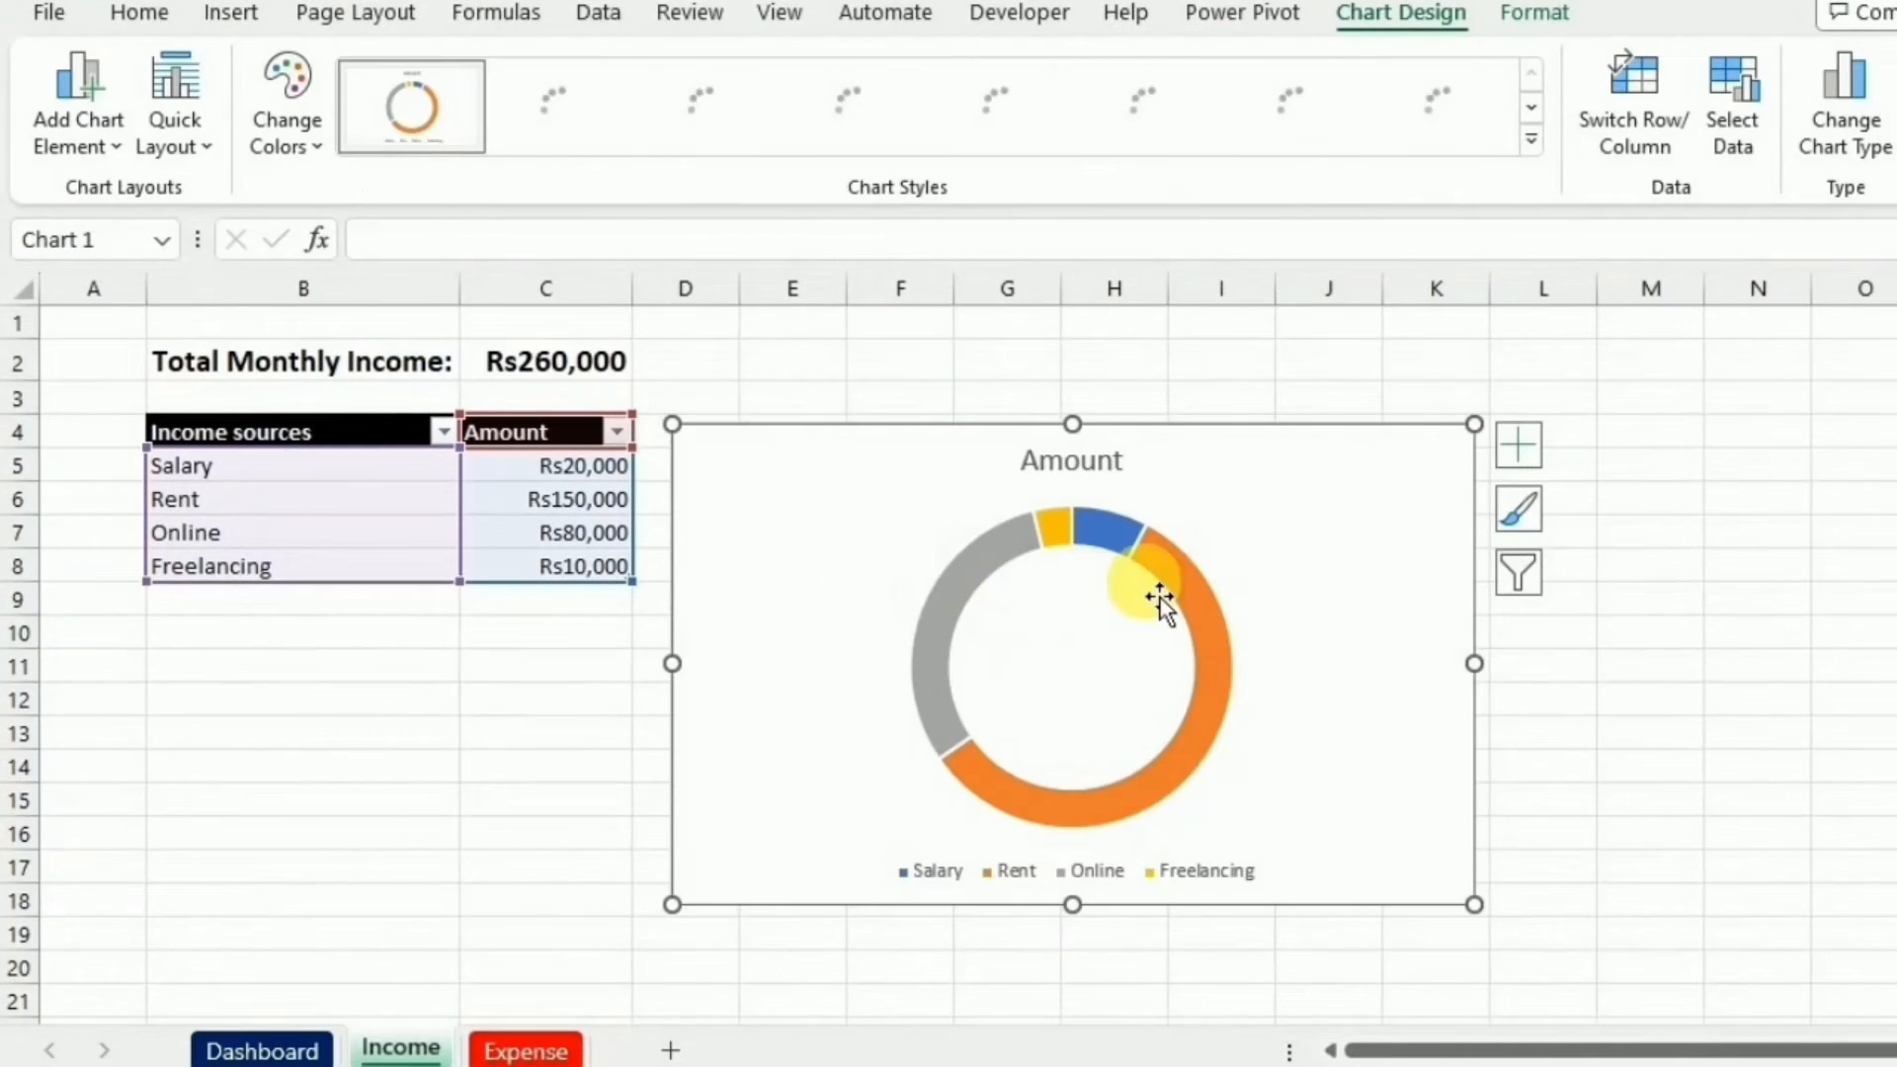
Apply the gray gradient chart style with percentage labels to the income doughnut chart and set its shape fill to No Fill.
left_click(1514, 516)
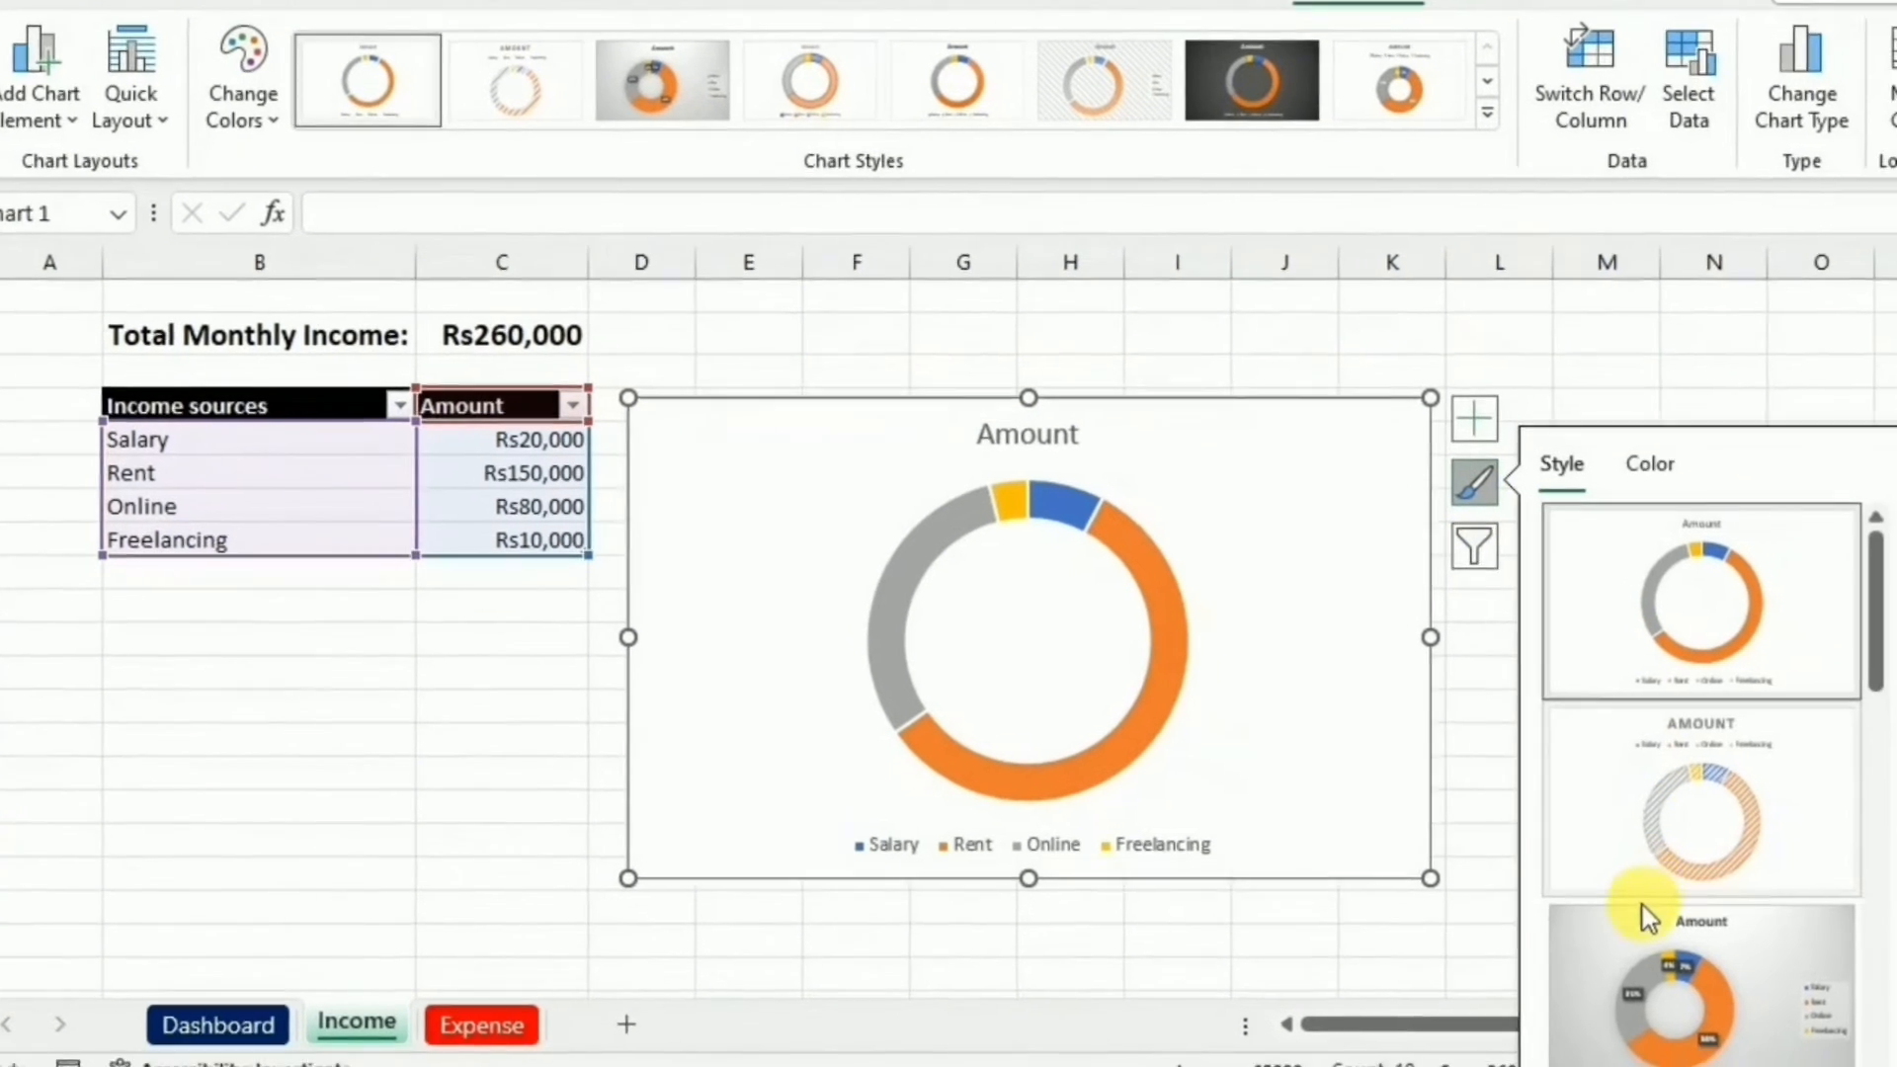
left_click(1648, 924)
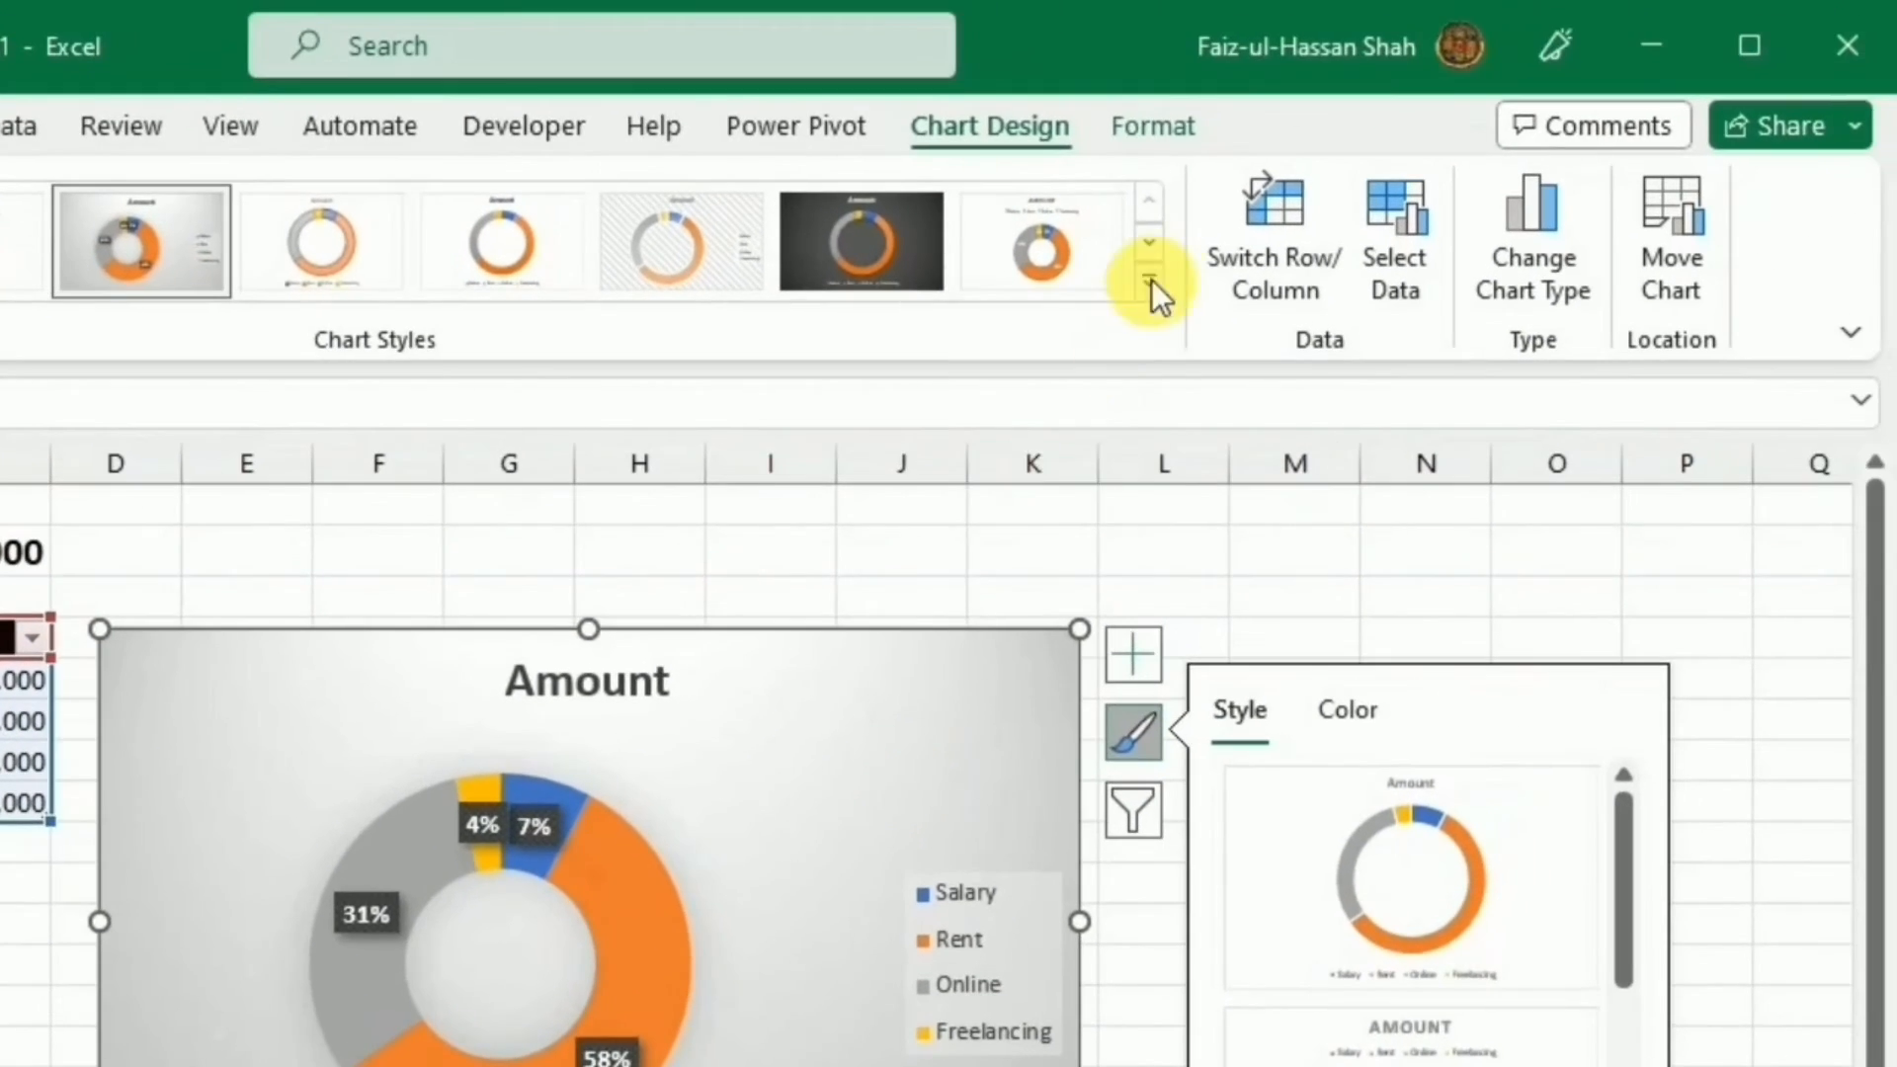
left_click(1165, 138)
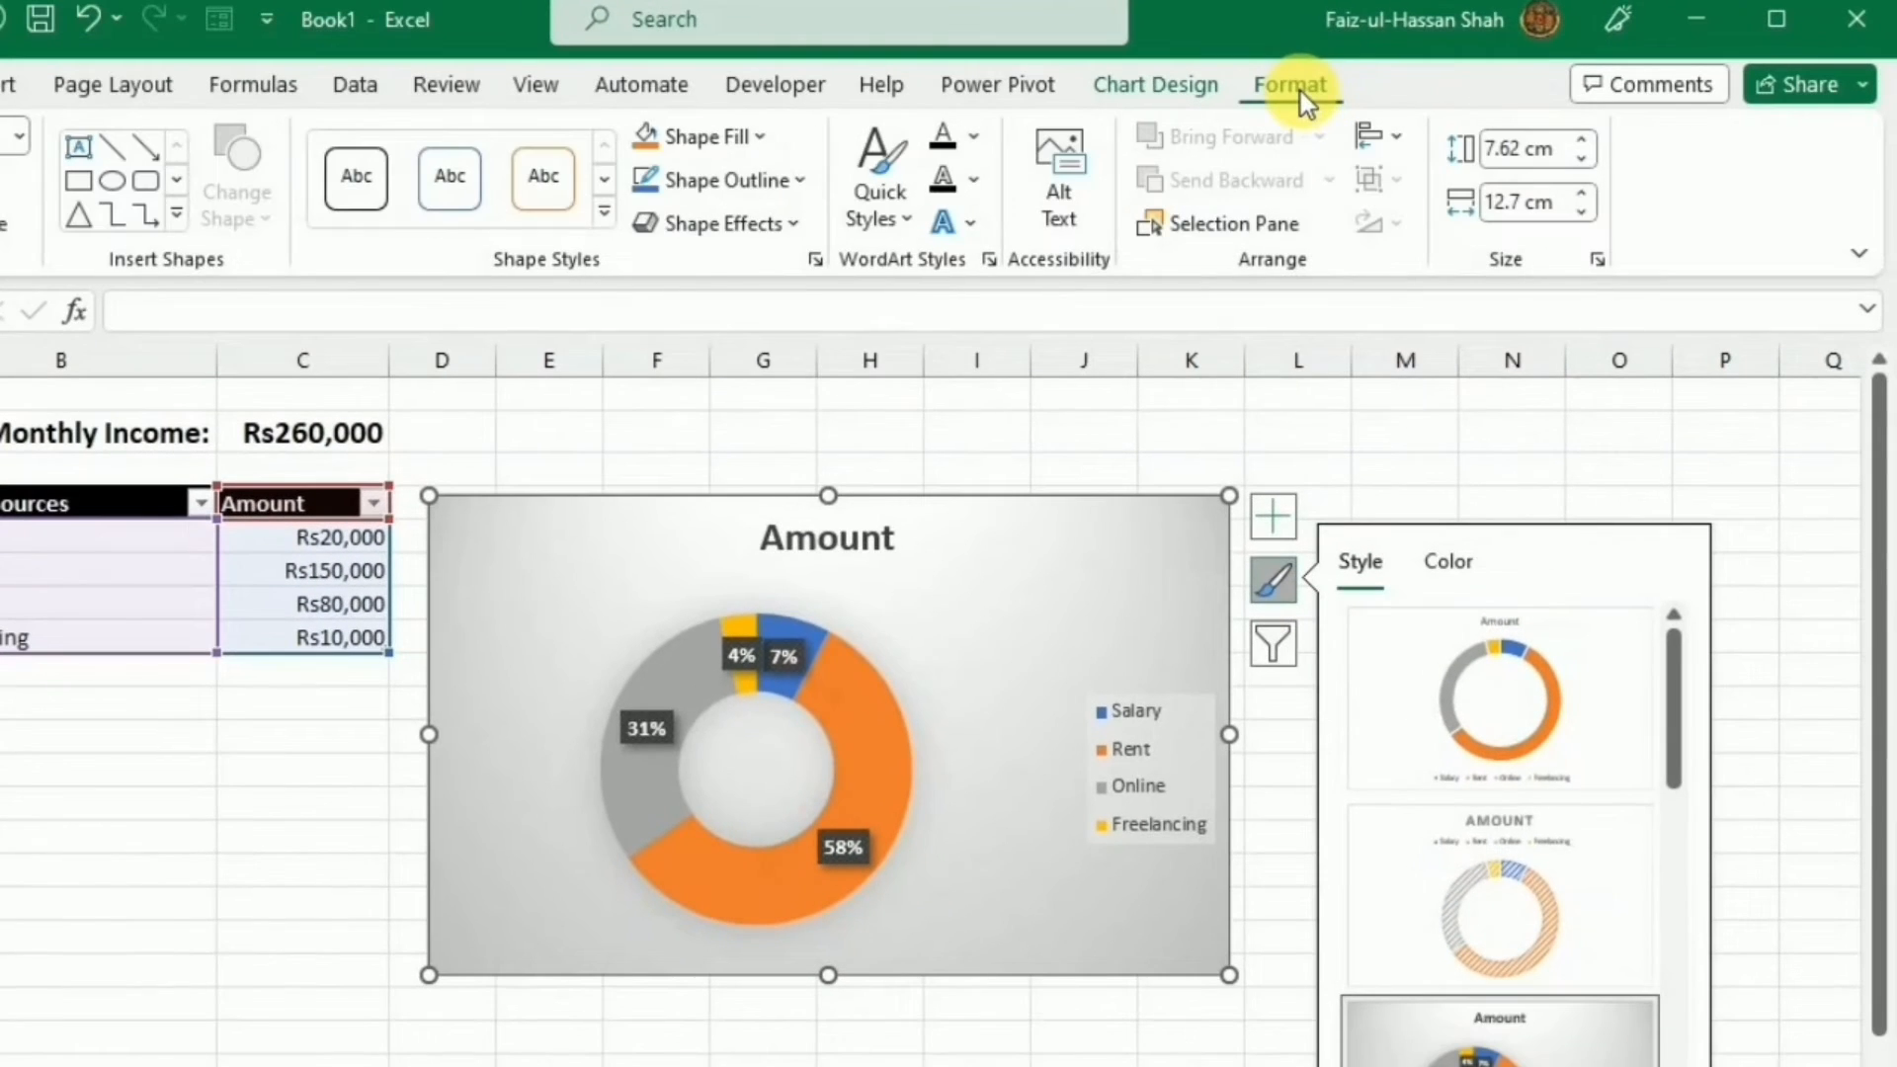
left_click(524, 190)
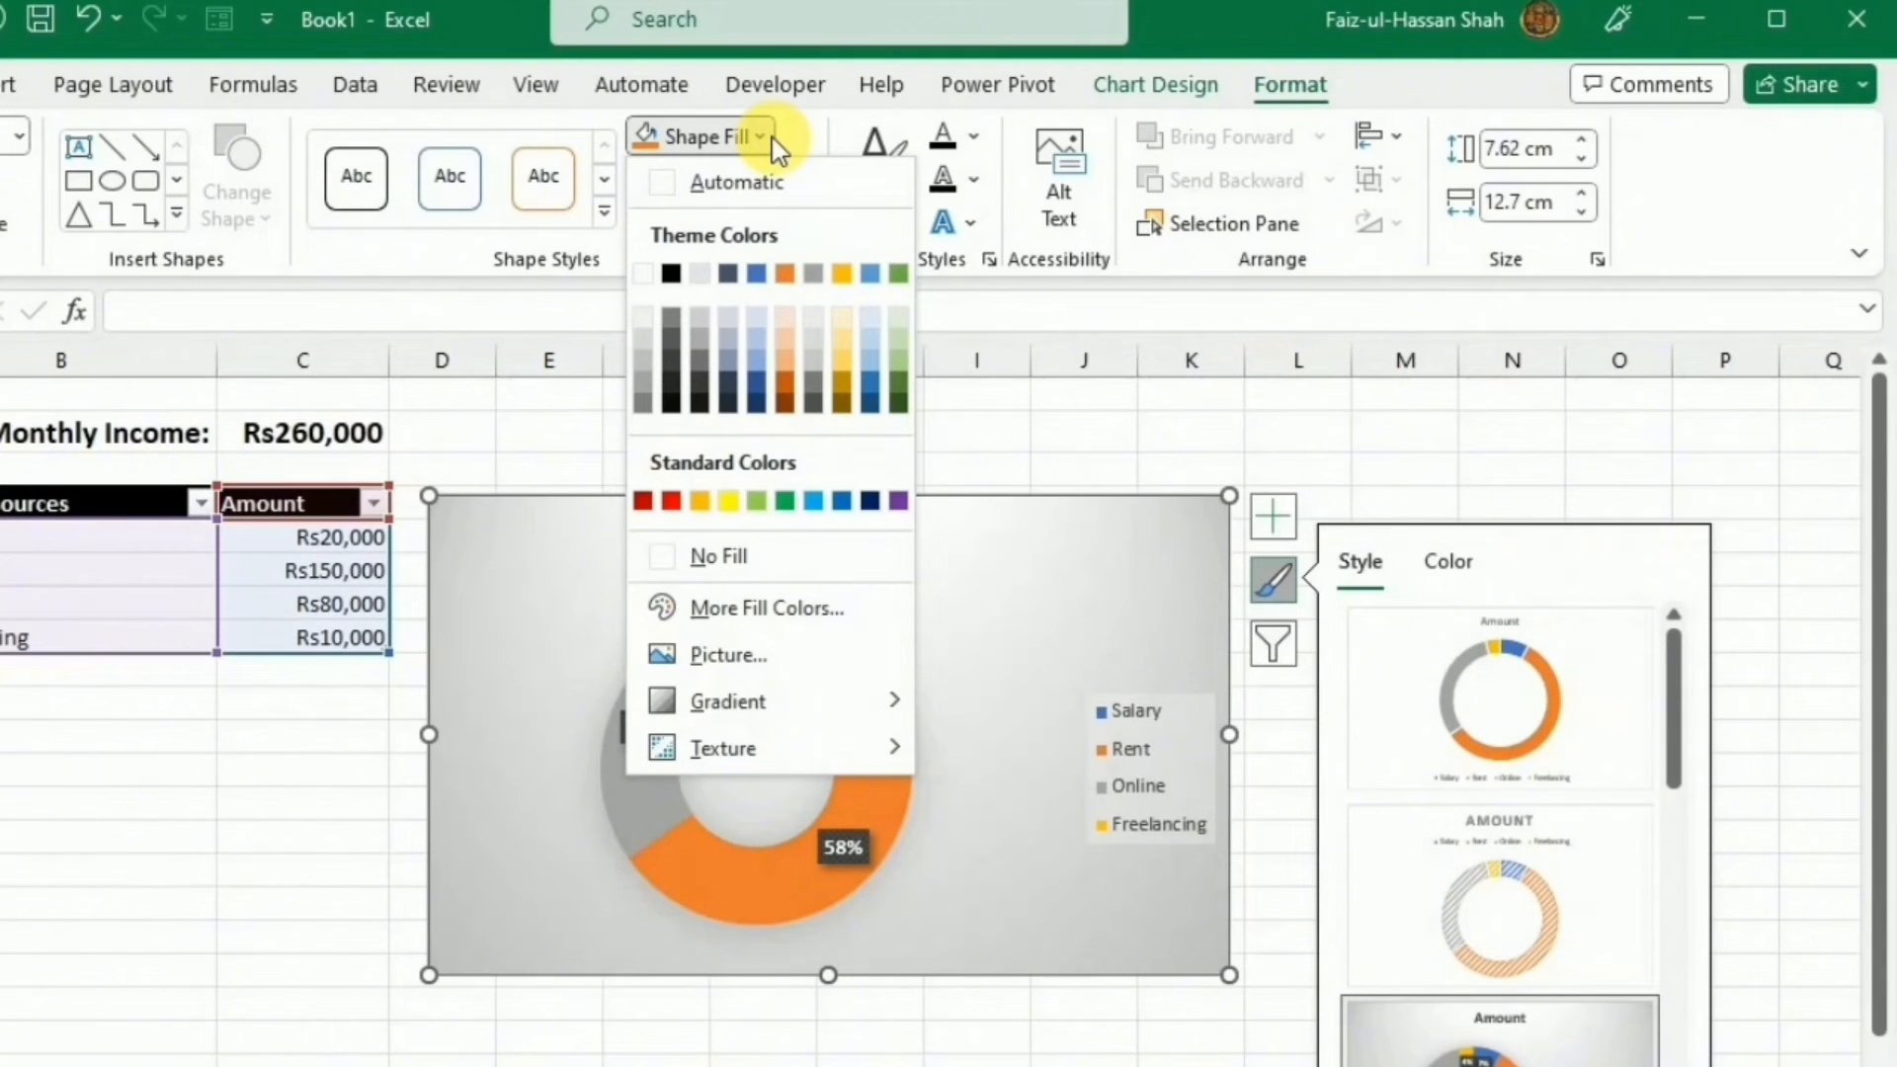
left_click(657, 549)
Replace the income doughnut chart's title with "Income Sources:".
left_click(871, 549)
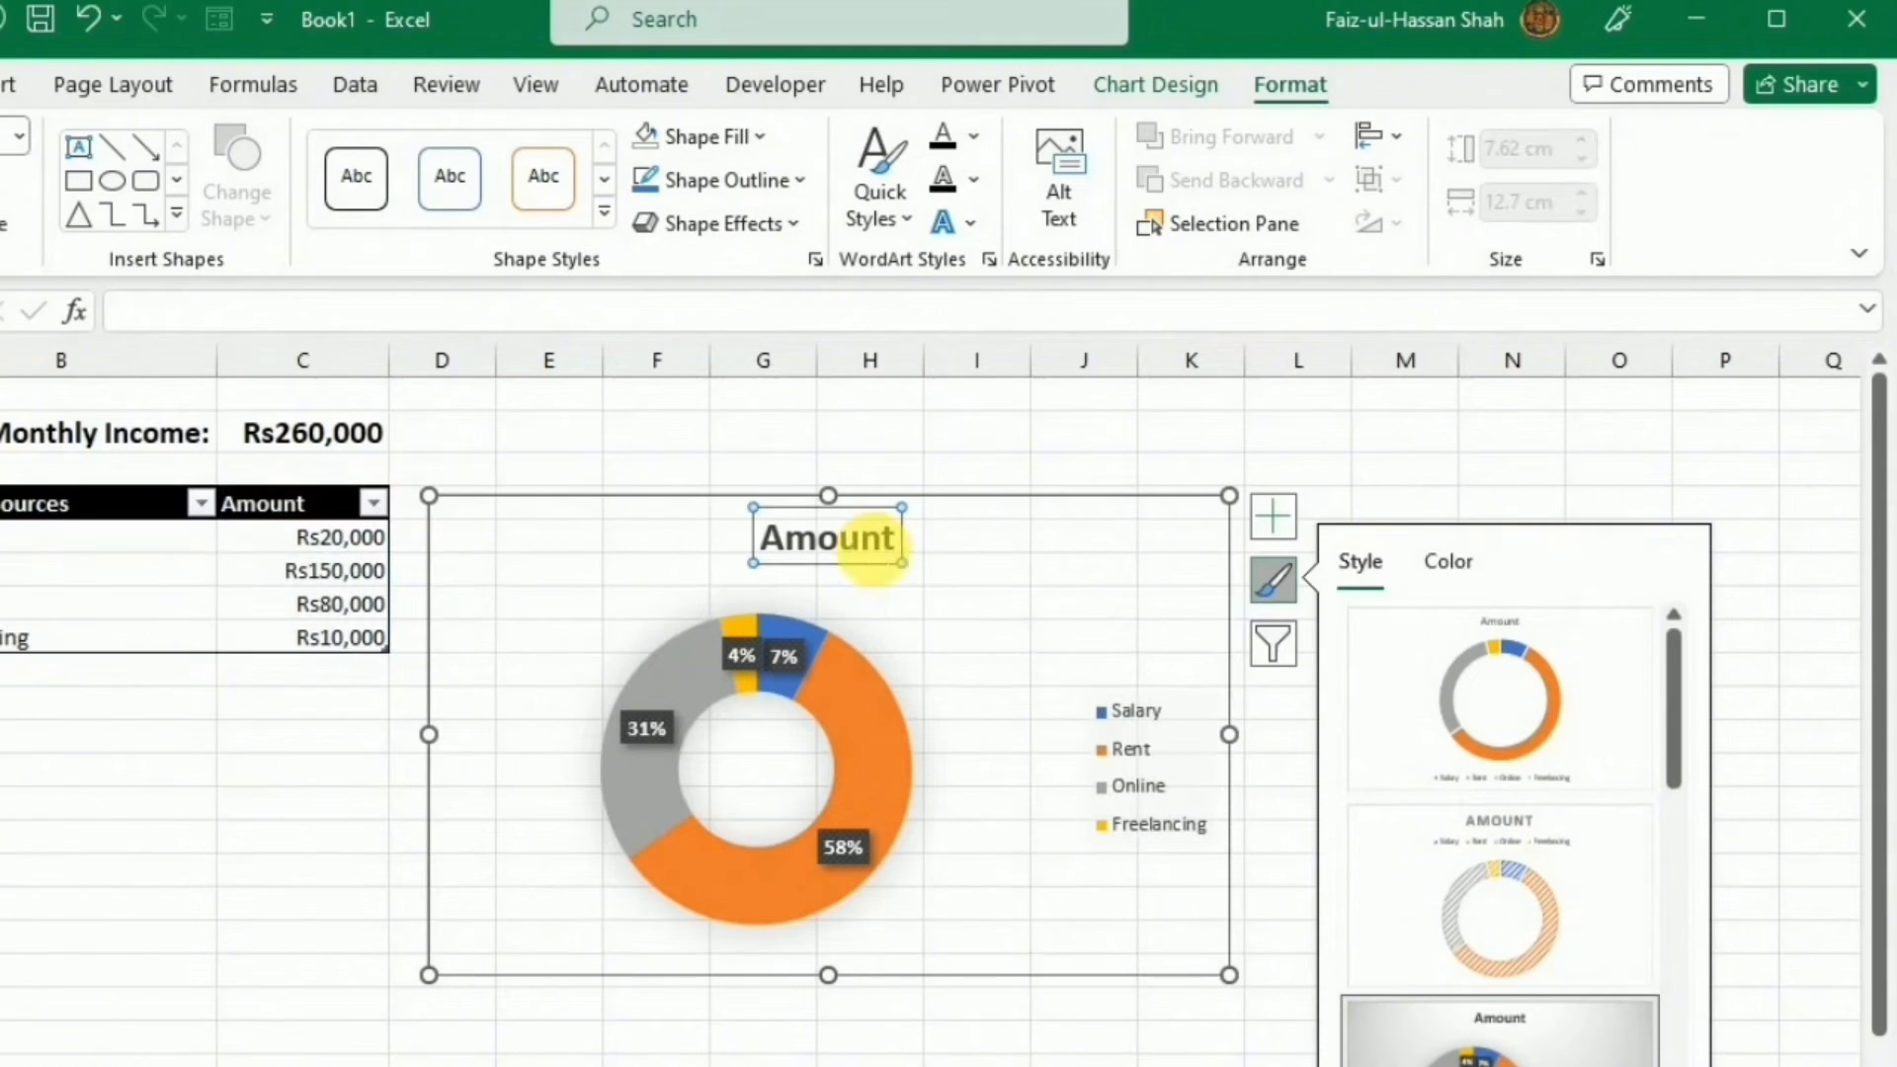
left_click(899, 558)
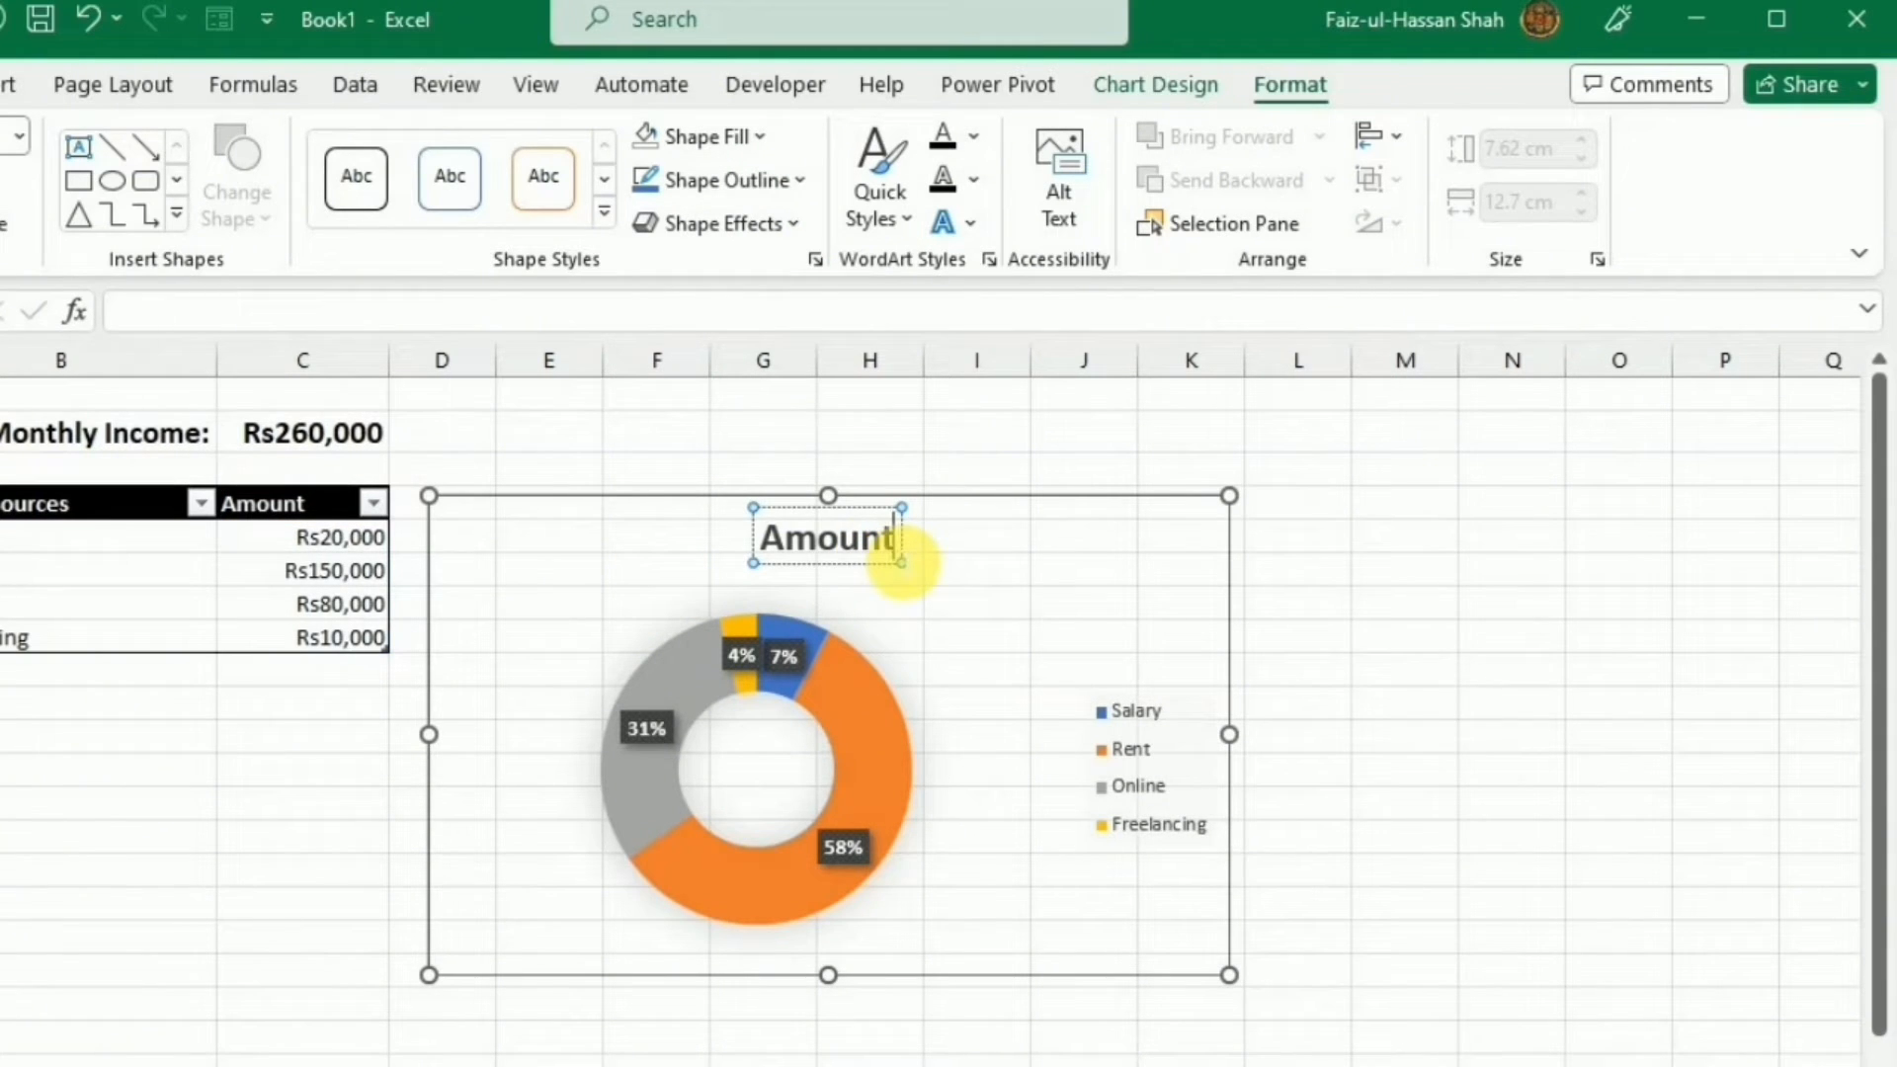
key("BackSpace")
key("BackSpace")
key("BackSpace")
key("BackSpace")
key("BackSpace")
key("BackSpace")
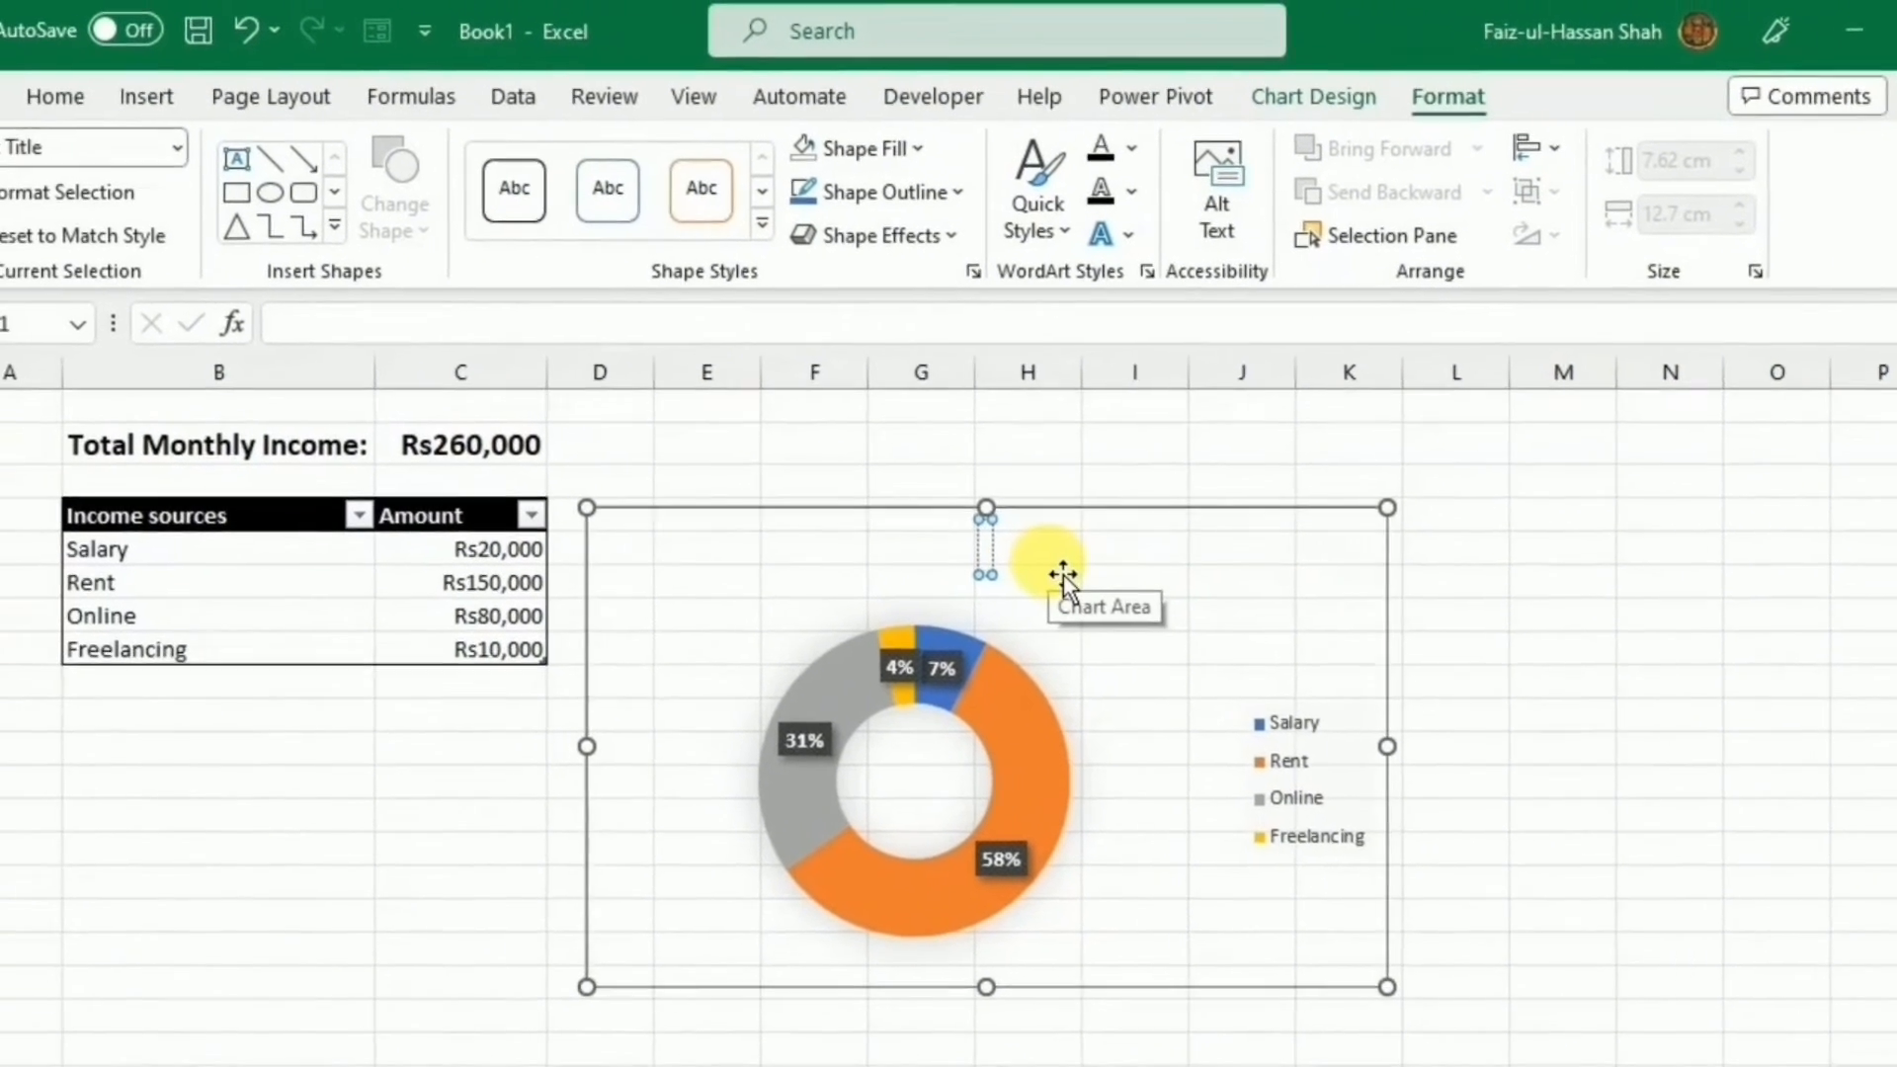
type("Income Sources:")
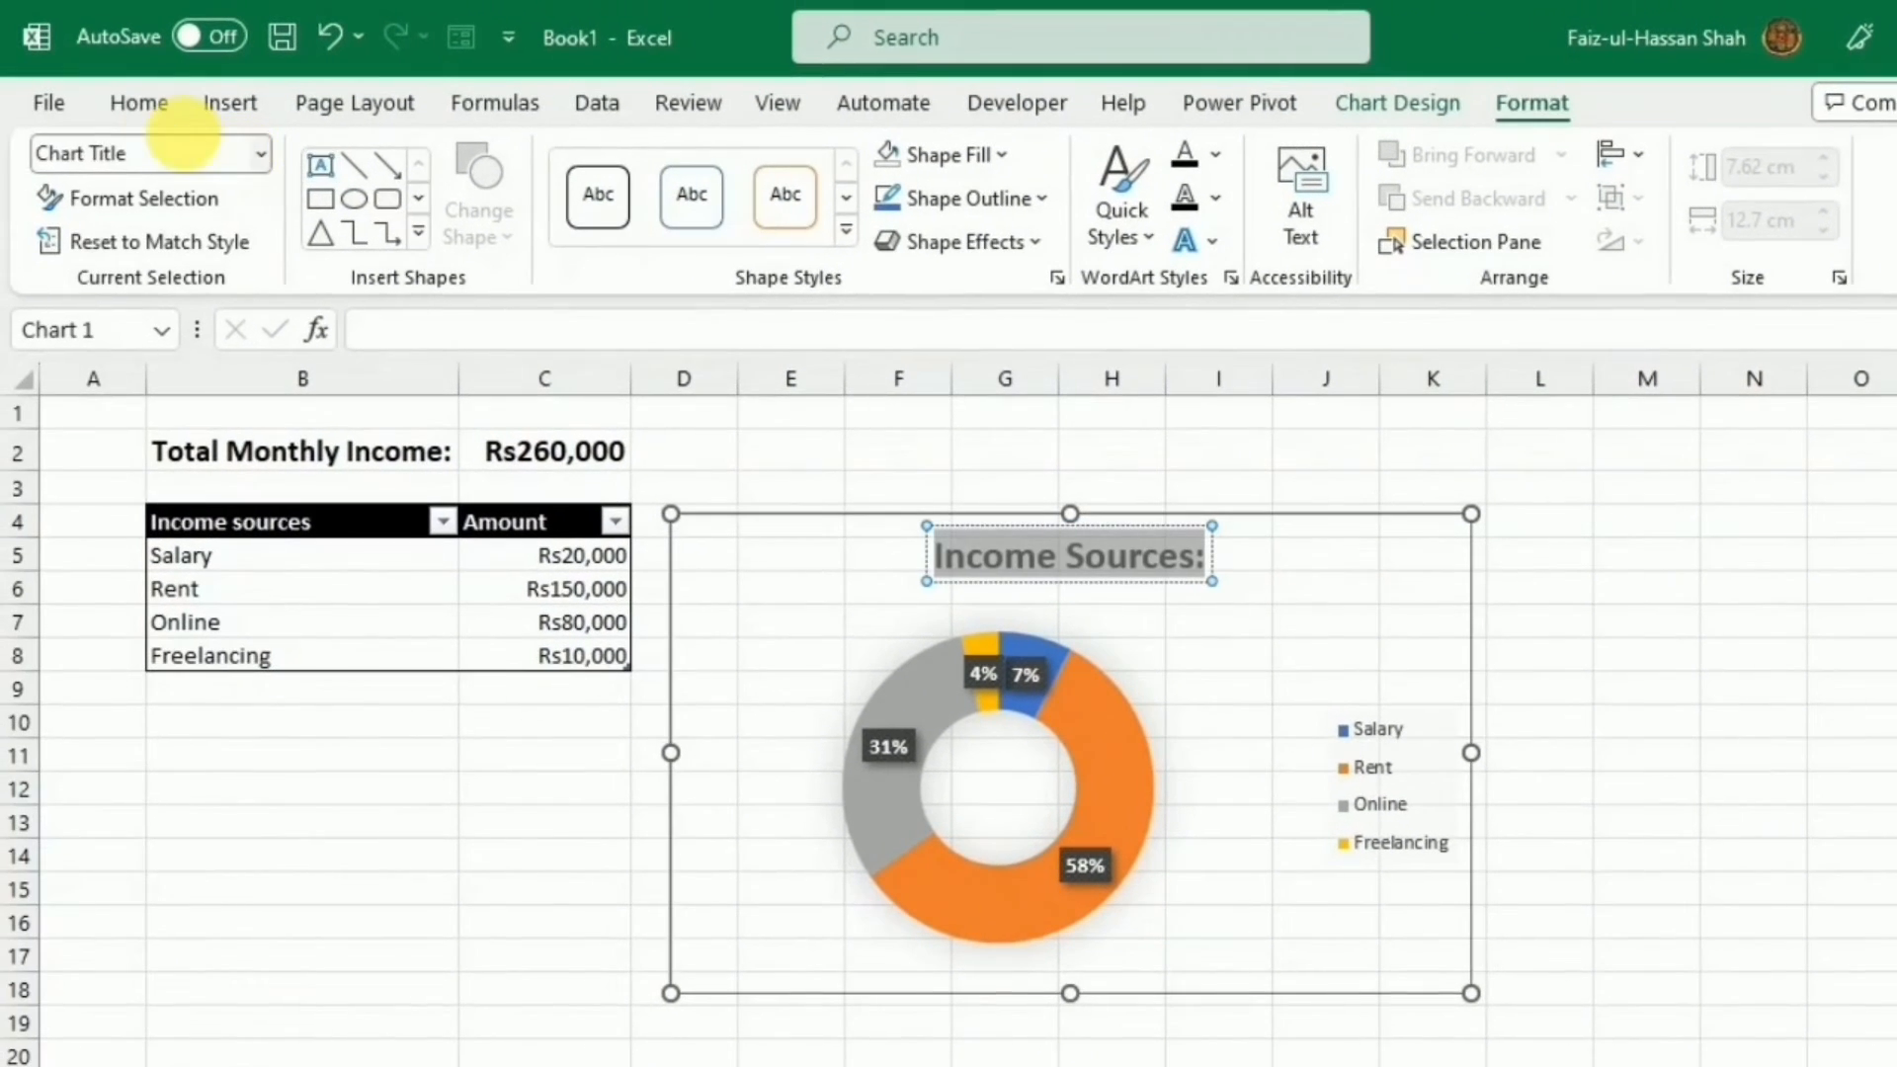
Format the income chart's title in black Aharoni at size 20 and place it in the chart's upper-left corner.
left_click(158, 121)
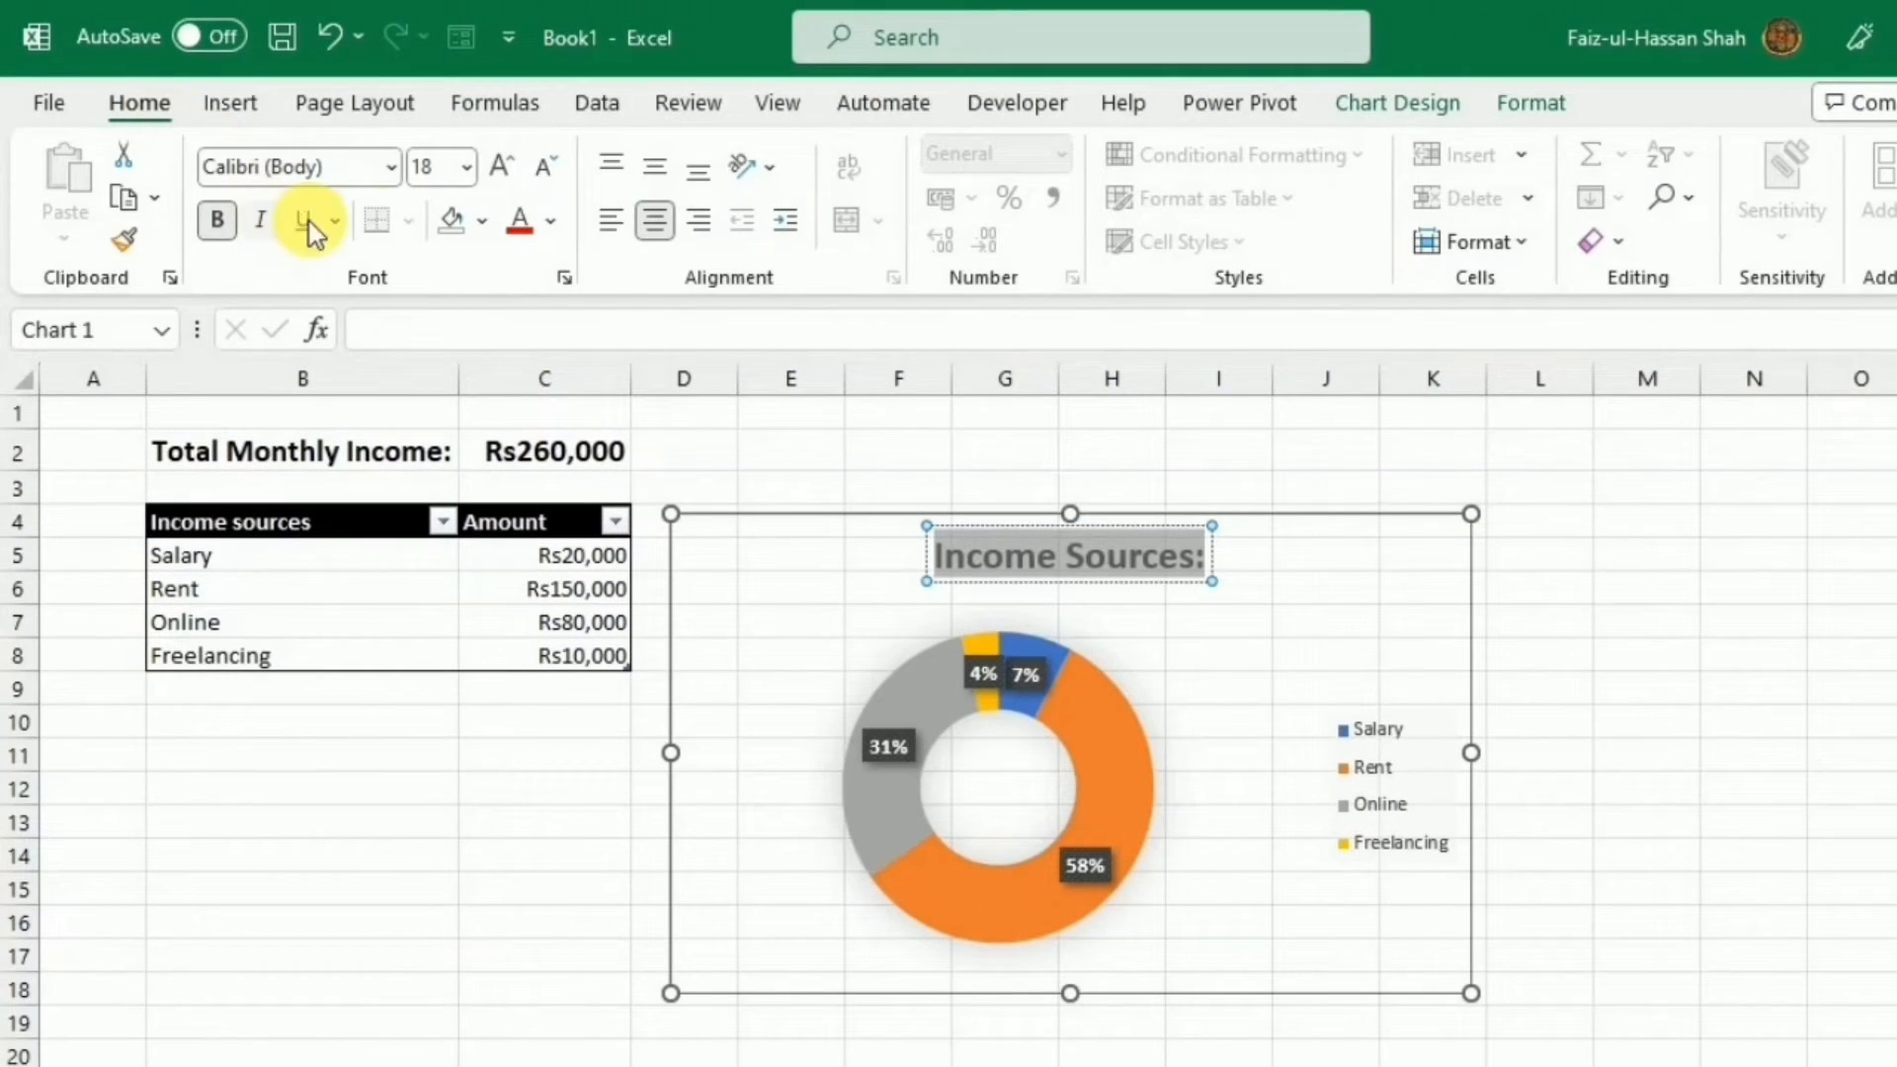
left_click(504, 168)
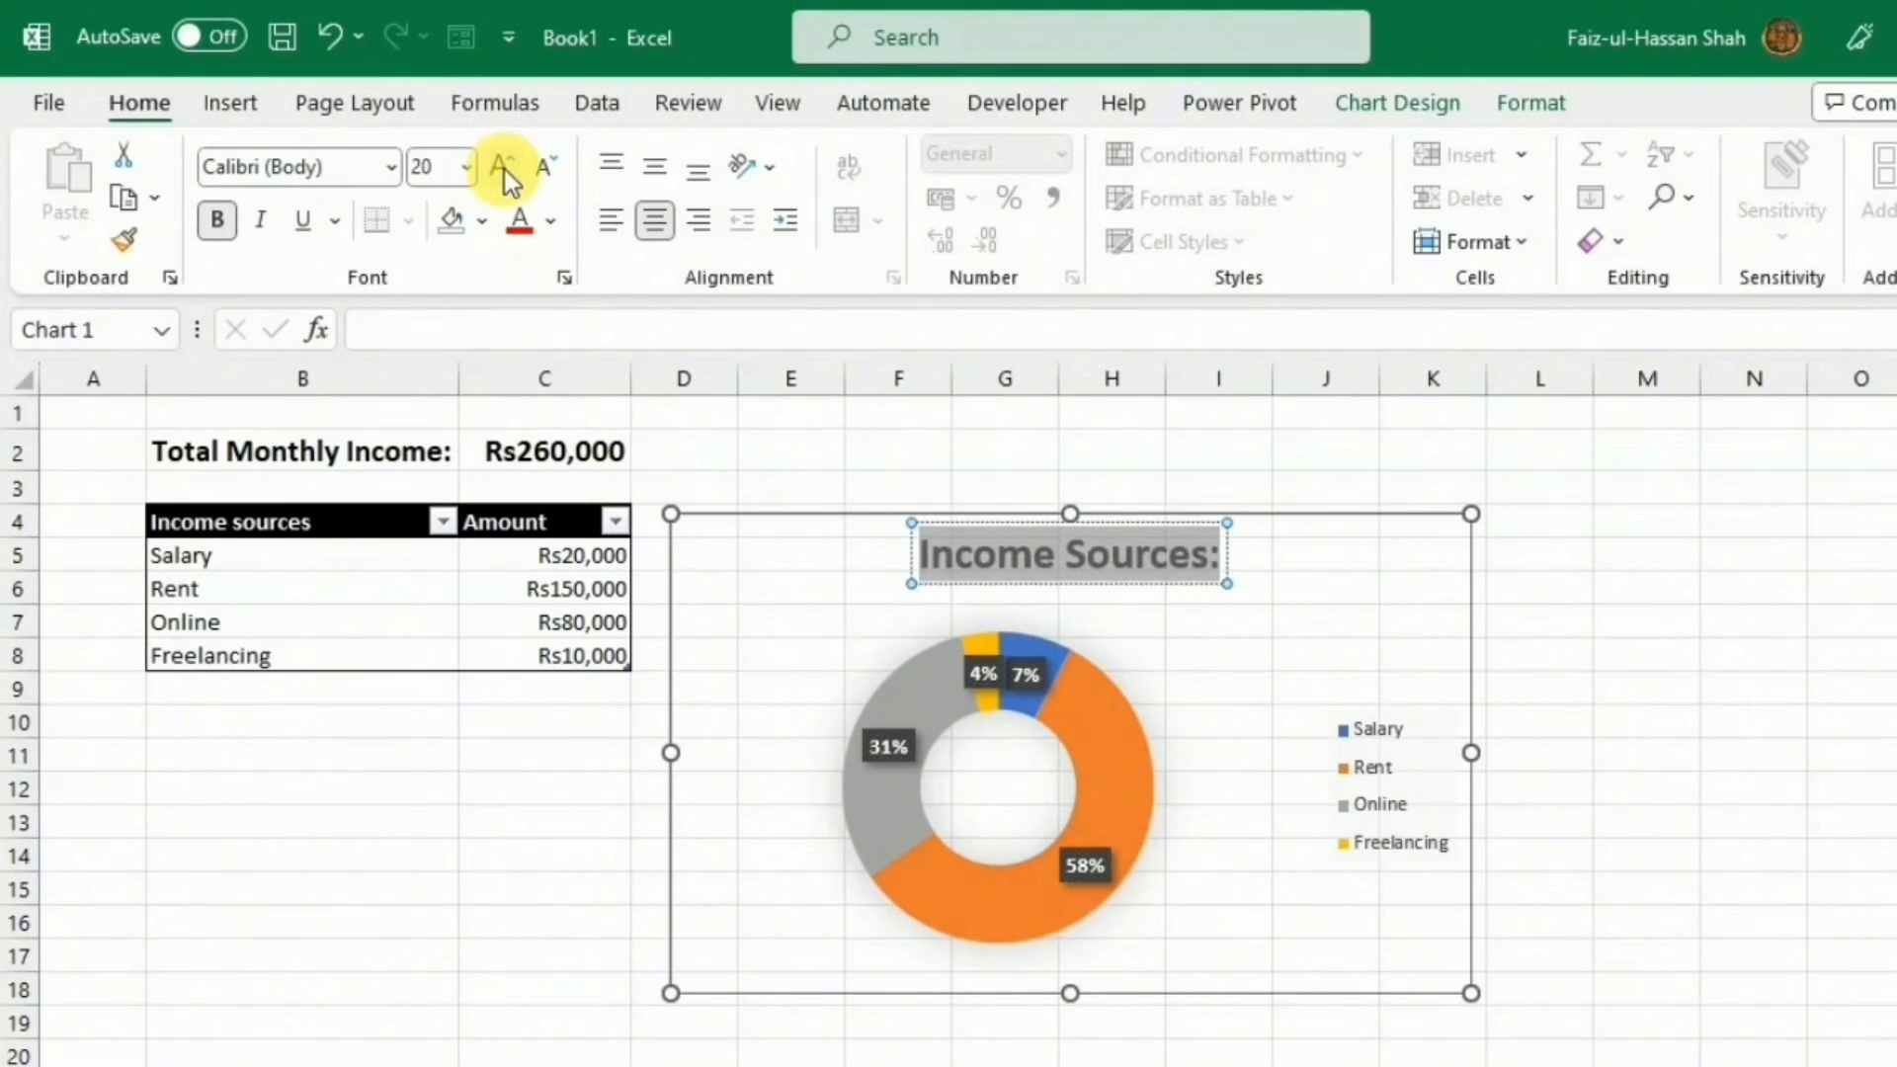
left_click(555, 231)
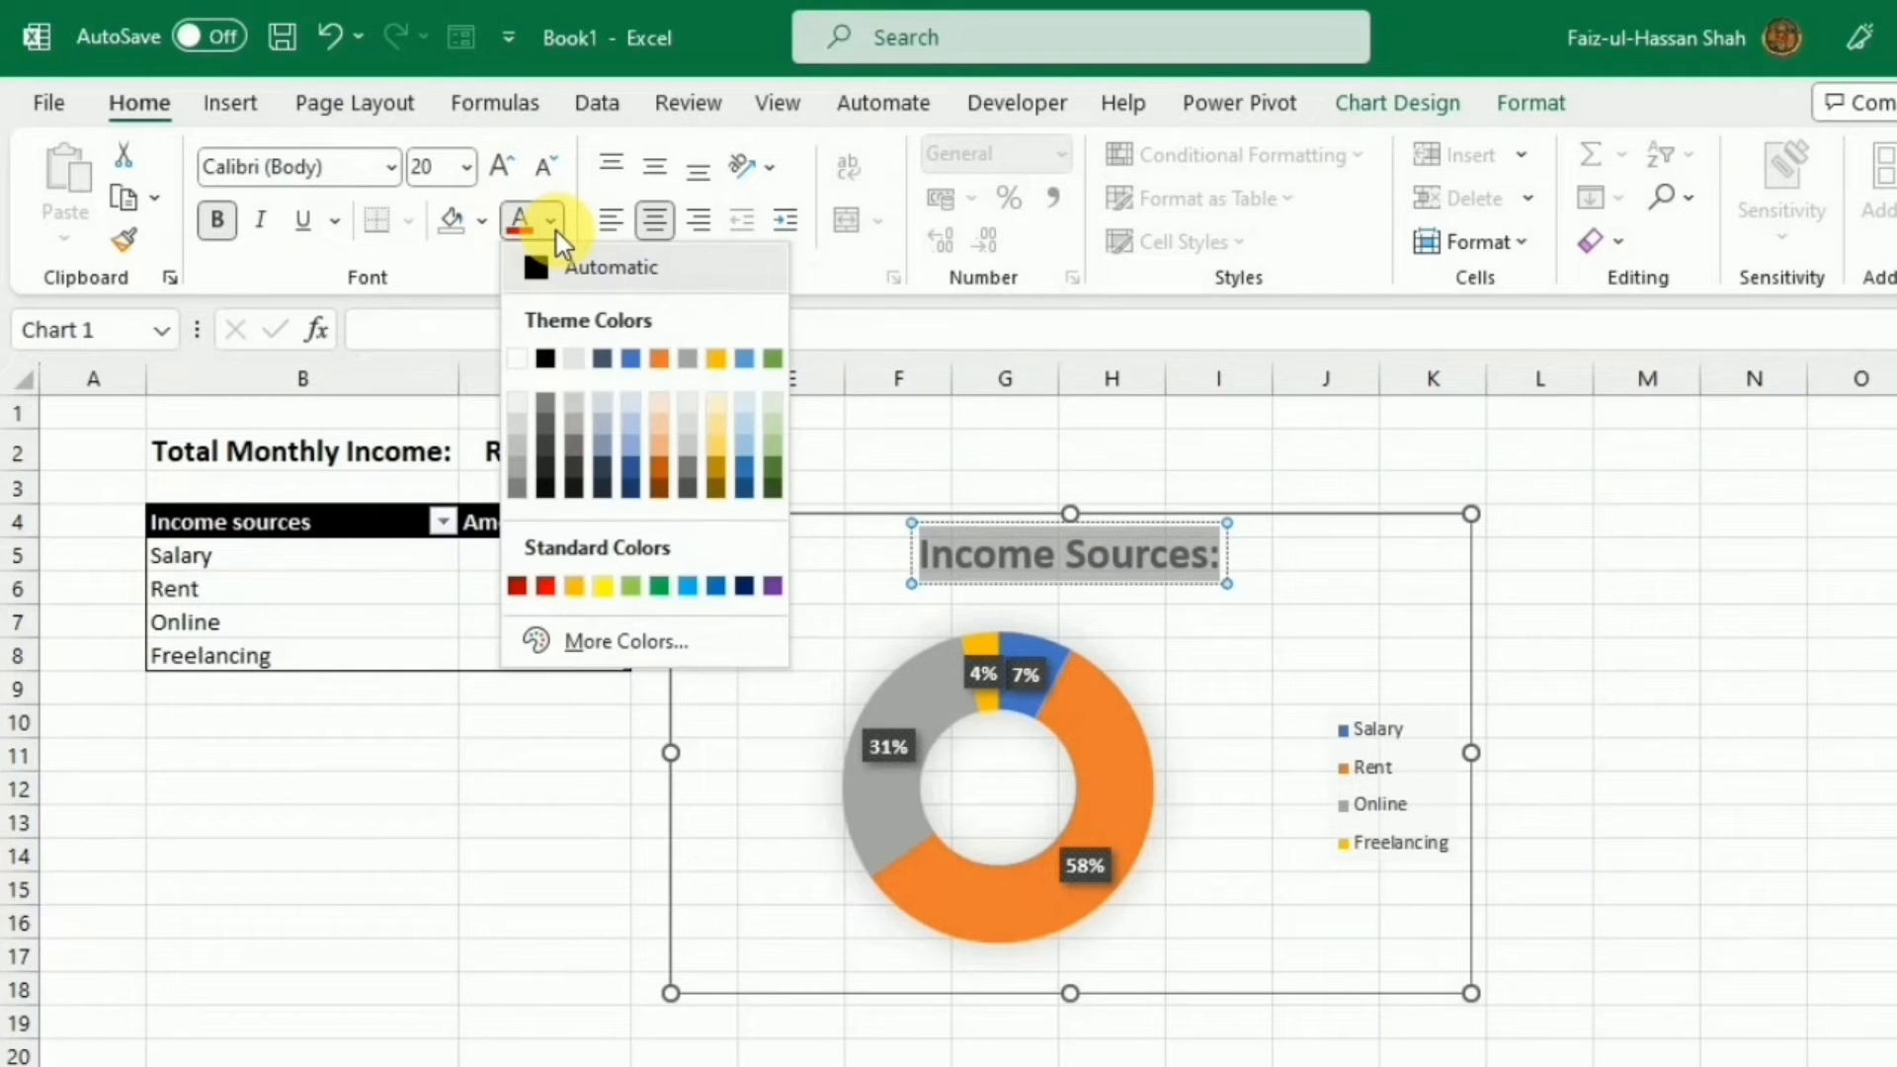
left_click(393, 168)
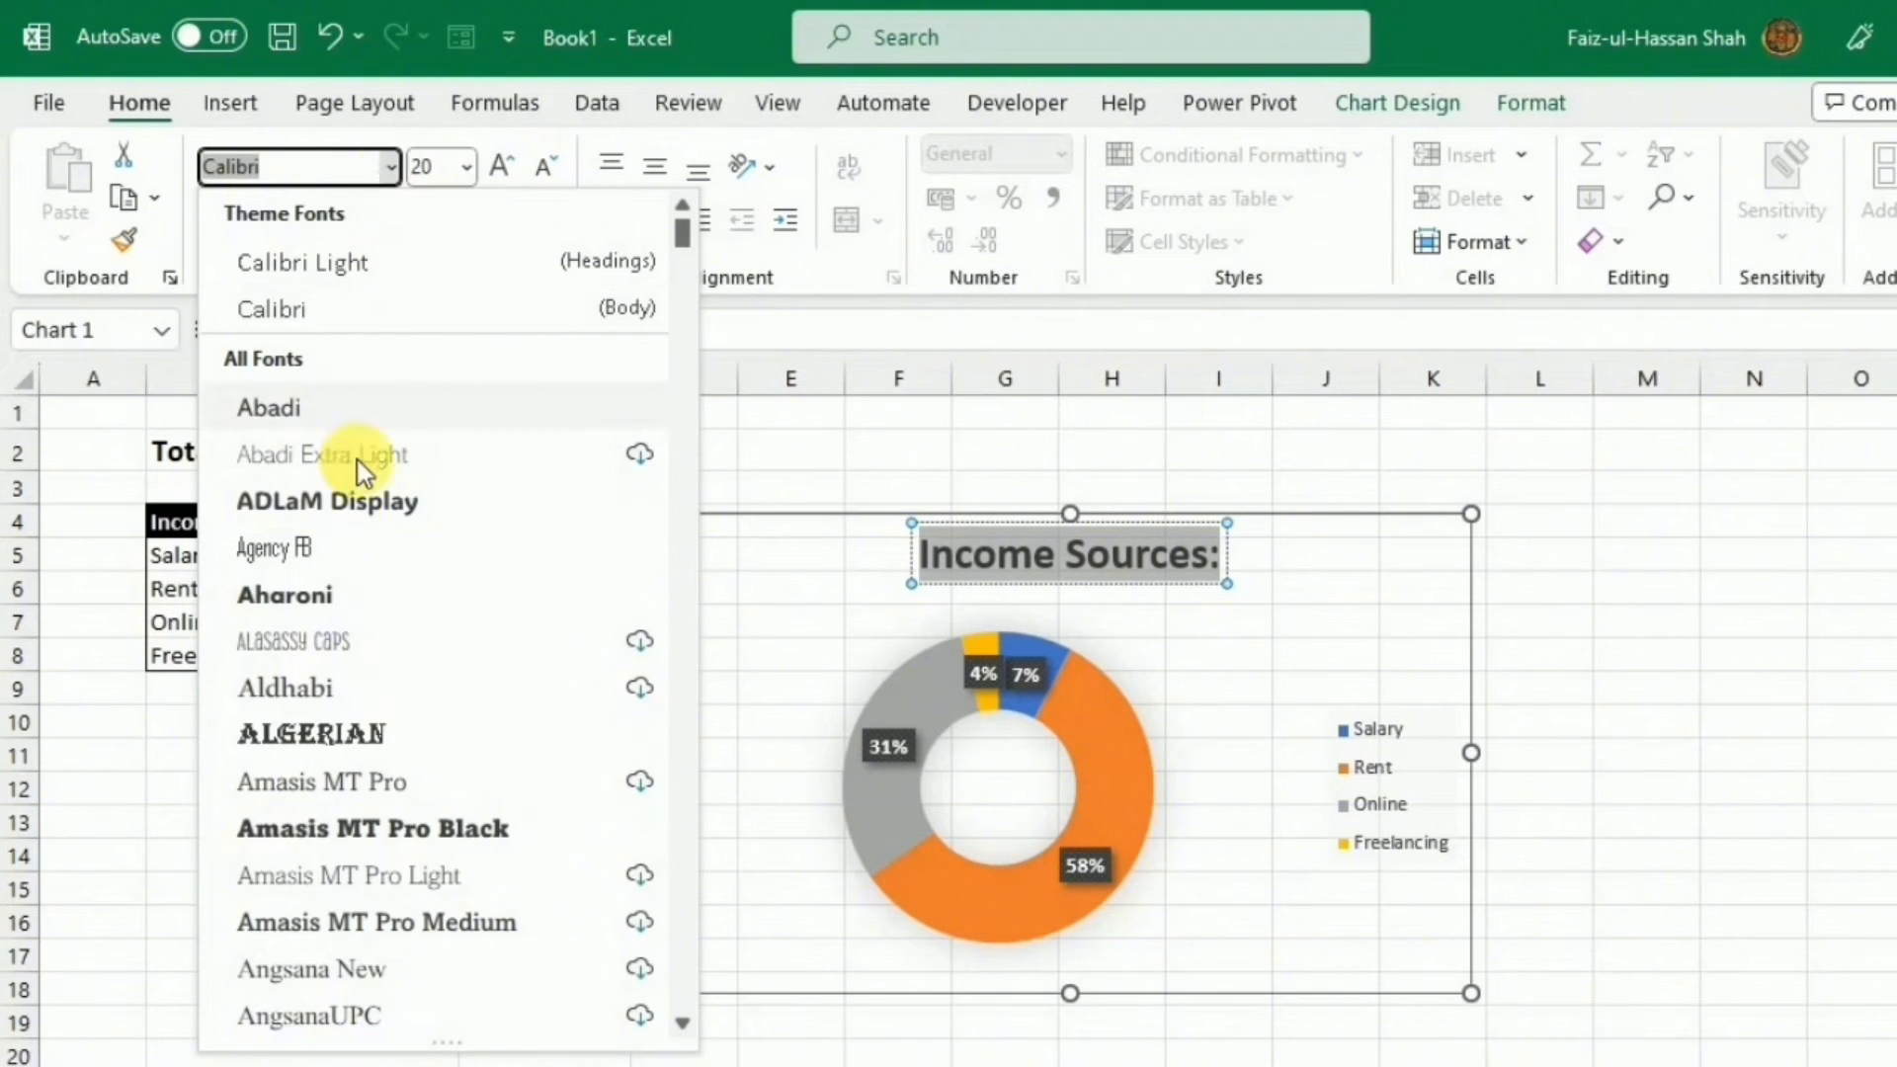
left_click(318, 596)
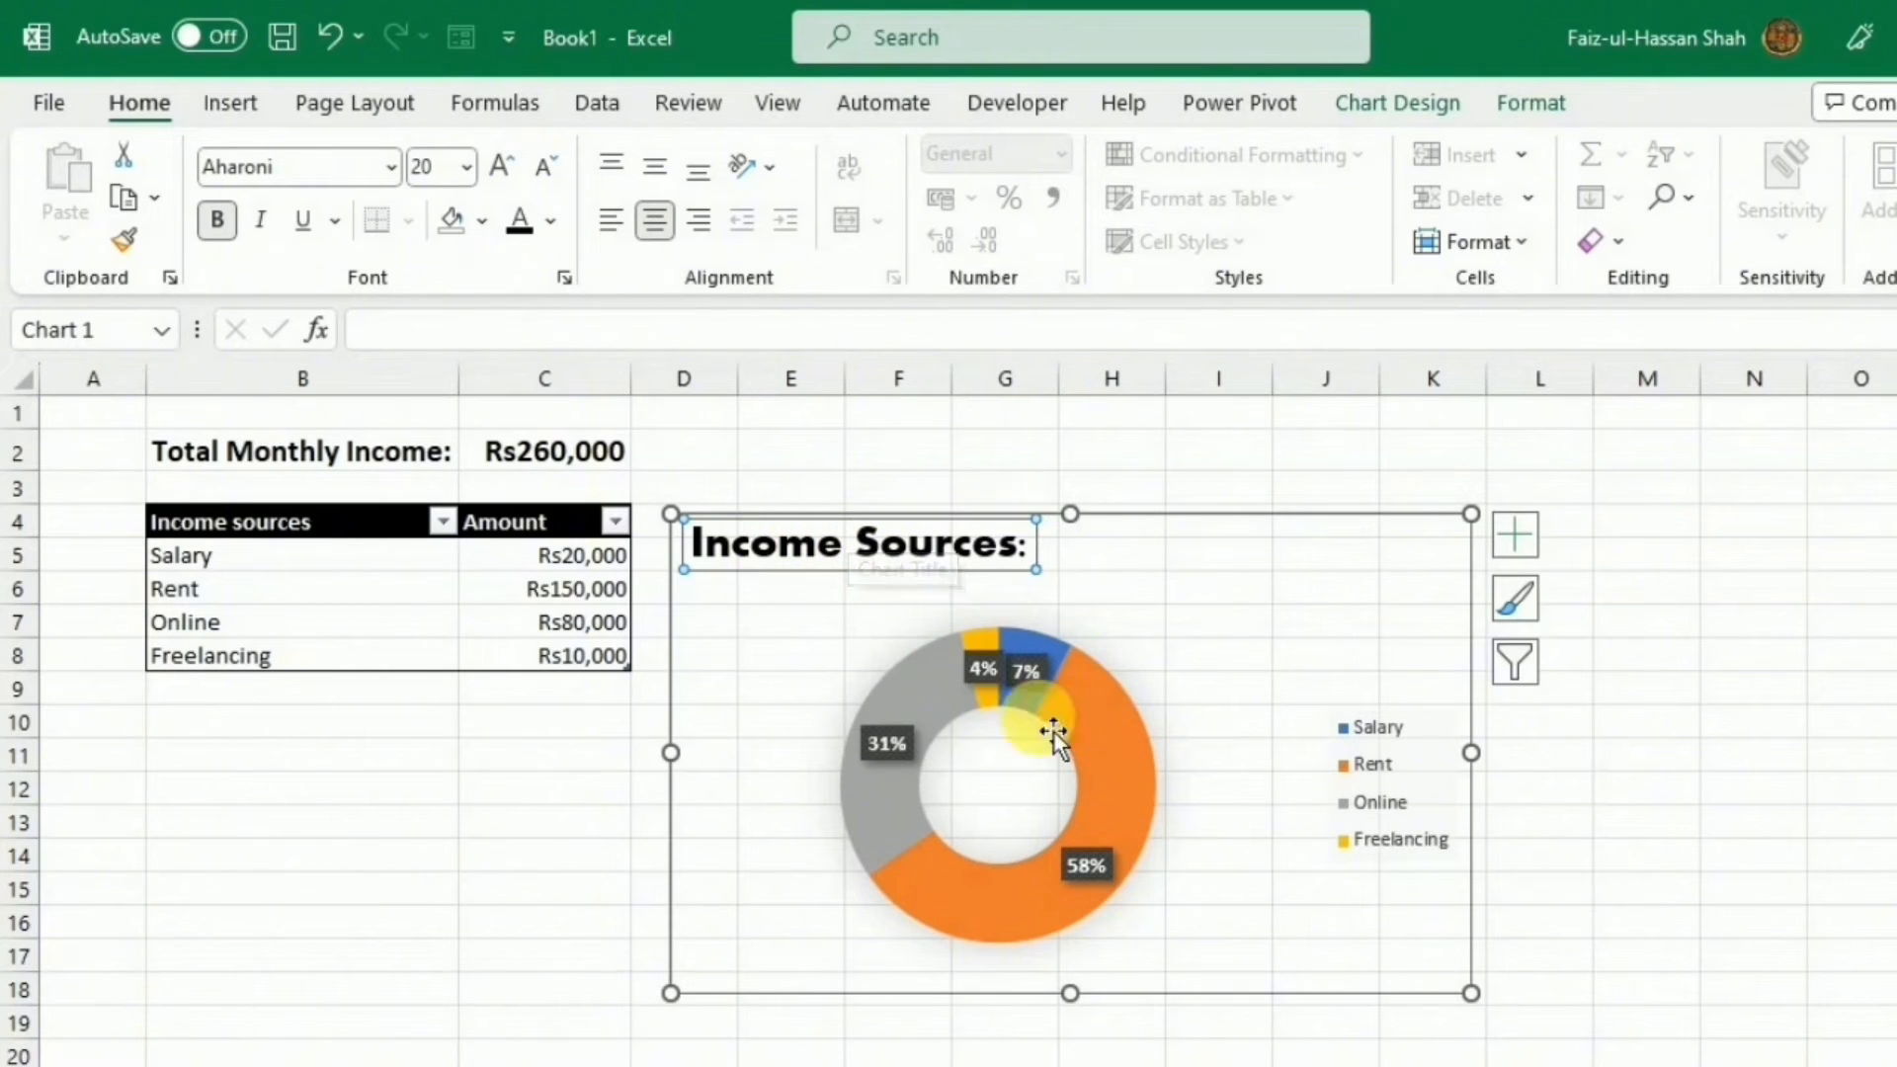
Move the income chart's legend to its lower-right corner and enlarge the doughnut to fill the chart area.
left_click(1431, 717)
left_click_drag(1437, 729, 1448, 861)
left_click(1240, 602)
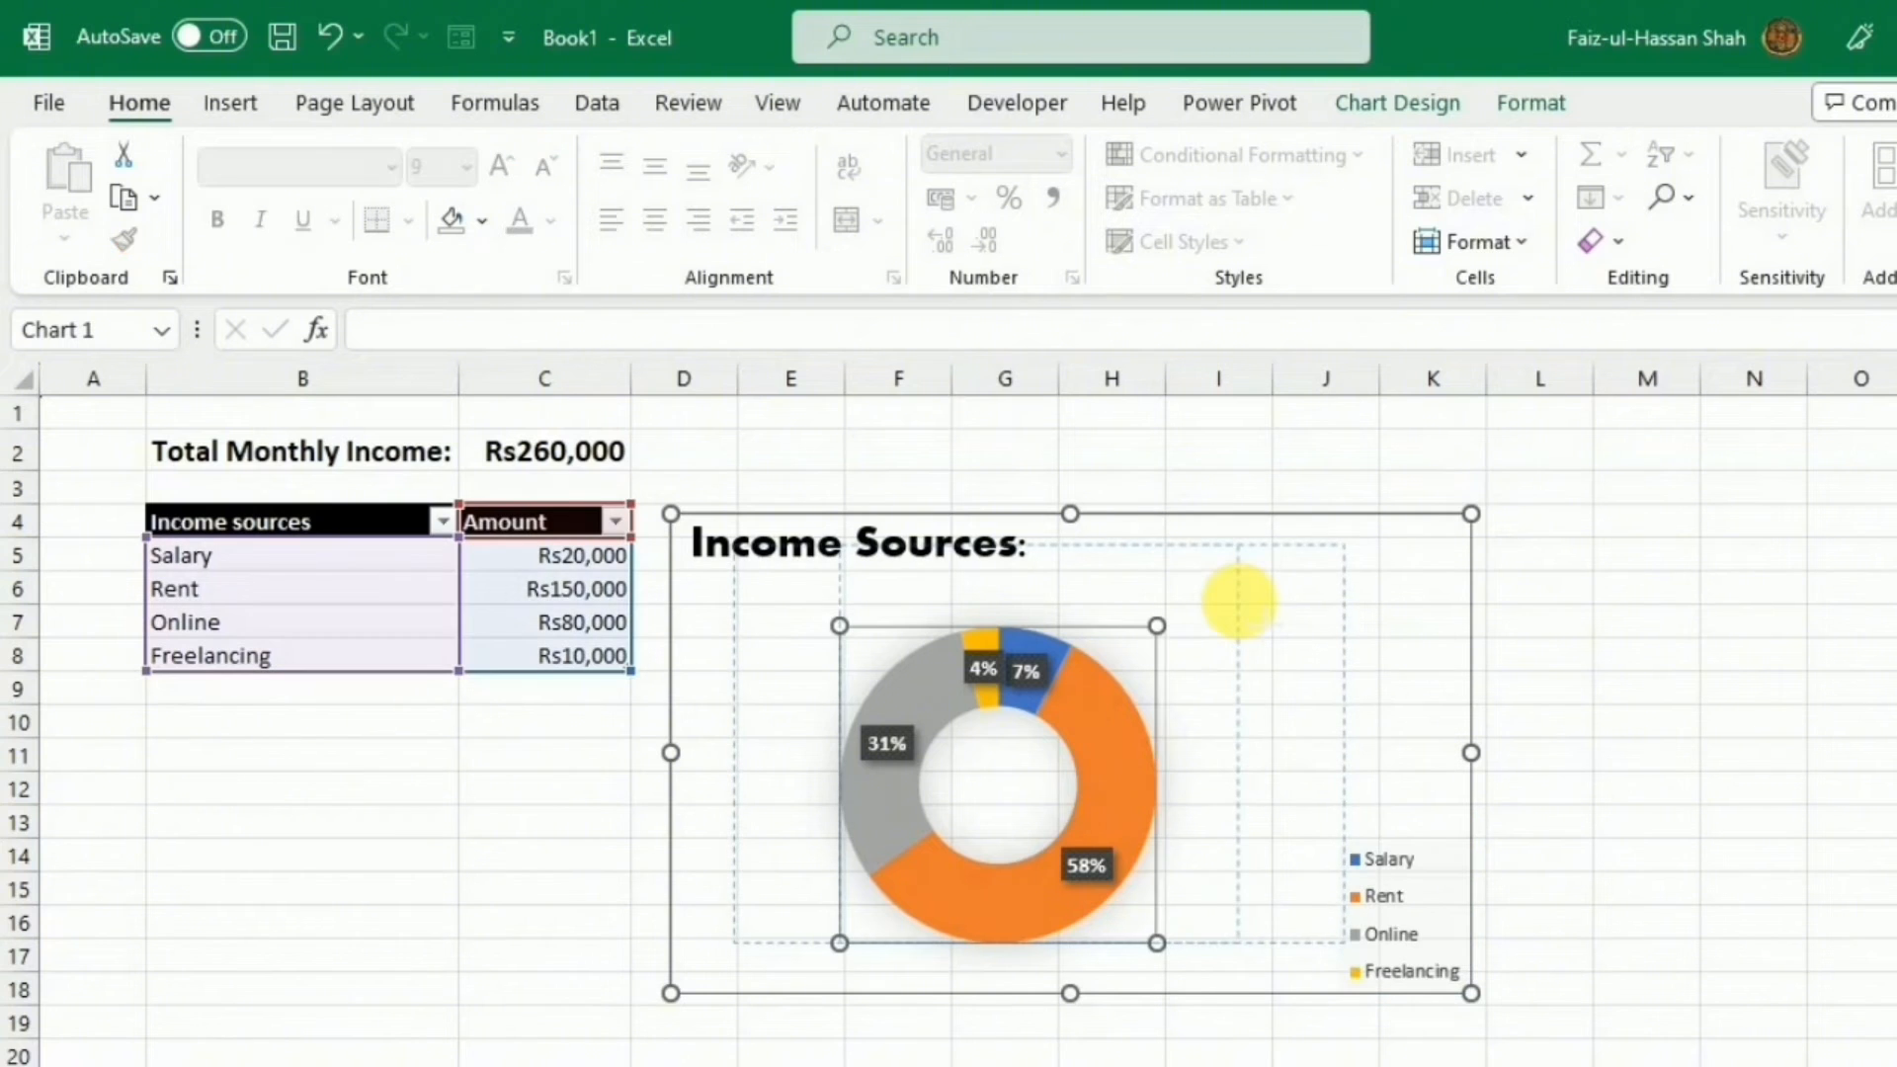
left_click_drag(1157, 626, 1180, 584)
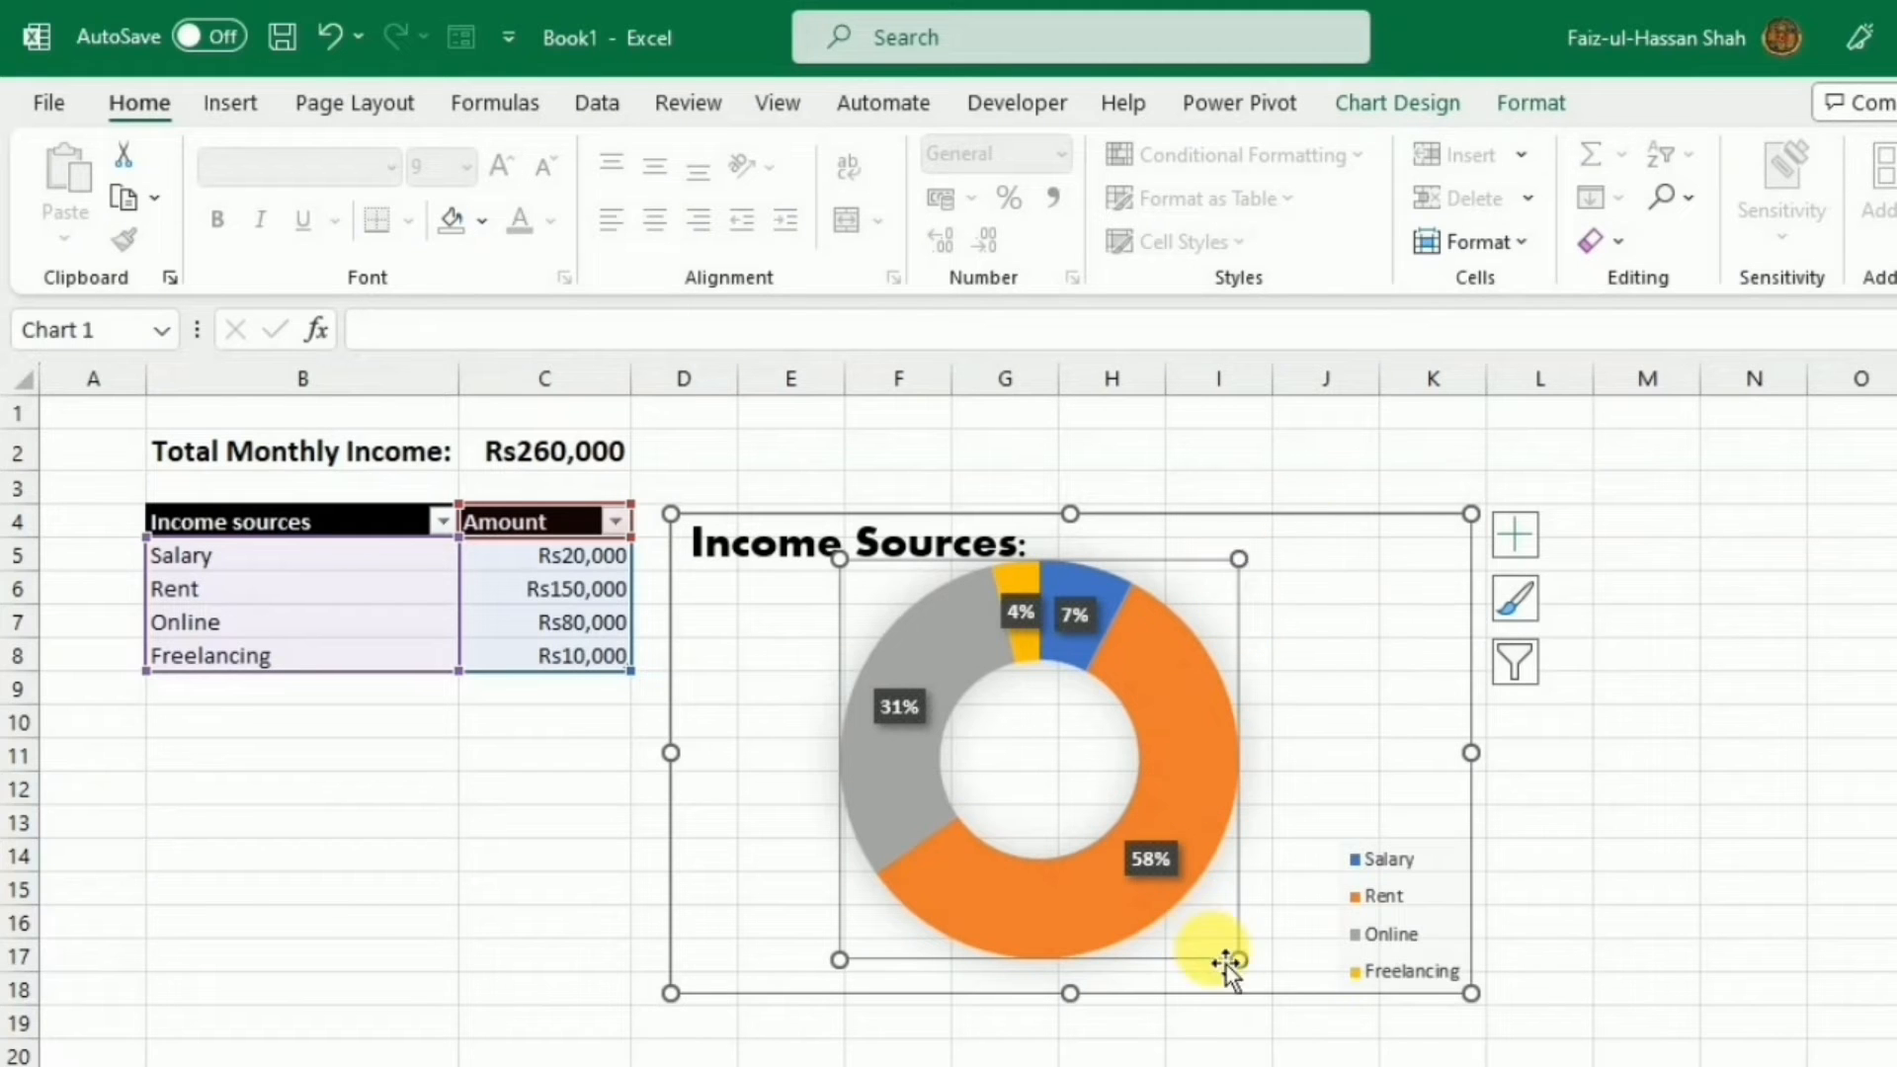
left_click_drag(1239, 959, 1293, 981)
Copy the income chart to the Dashboard sheet at B7 and resize it to fit the blue section B7:G18.
right_click(1300, 529)
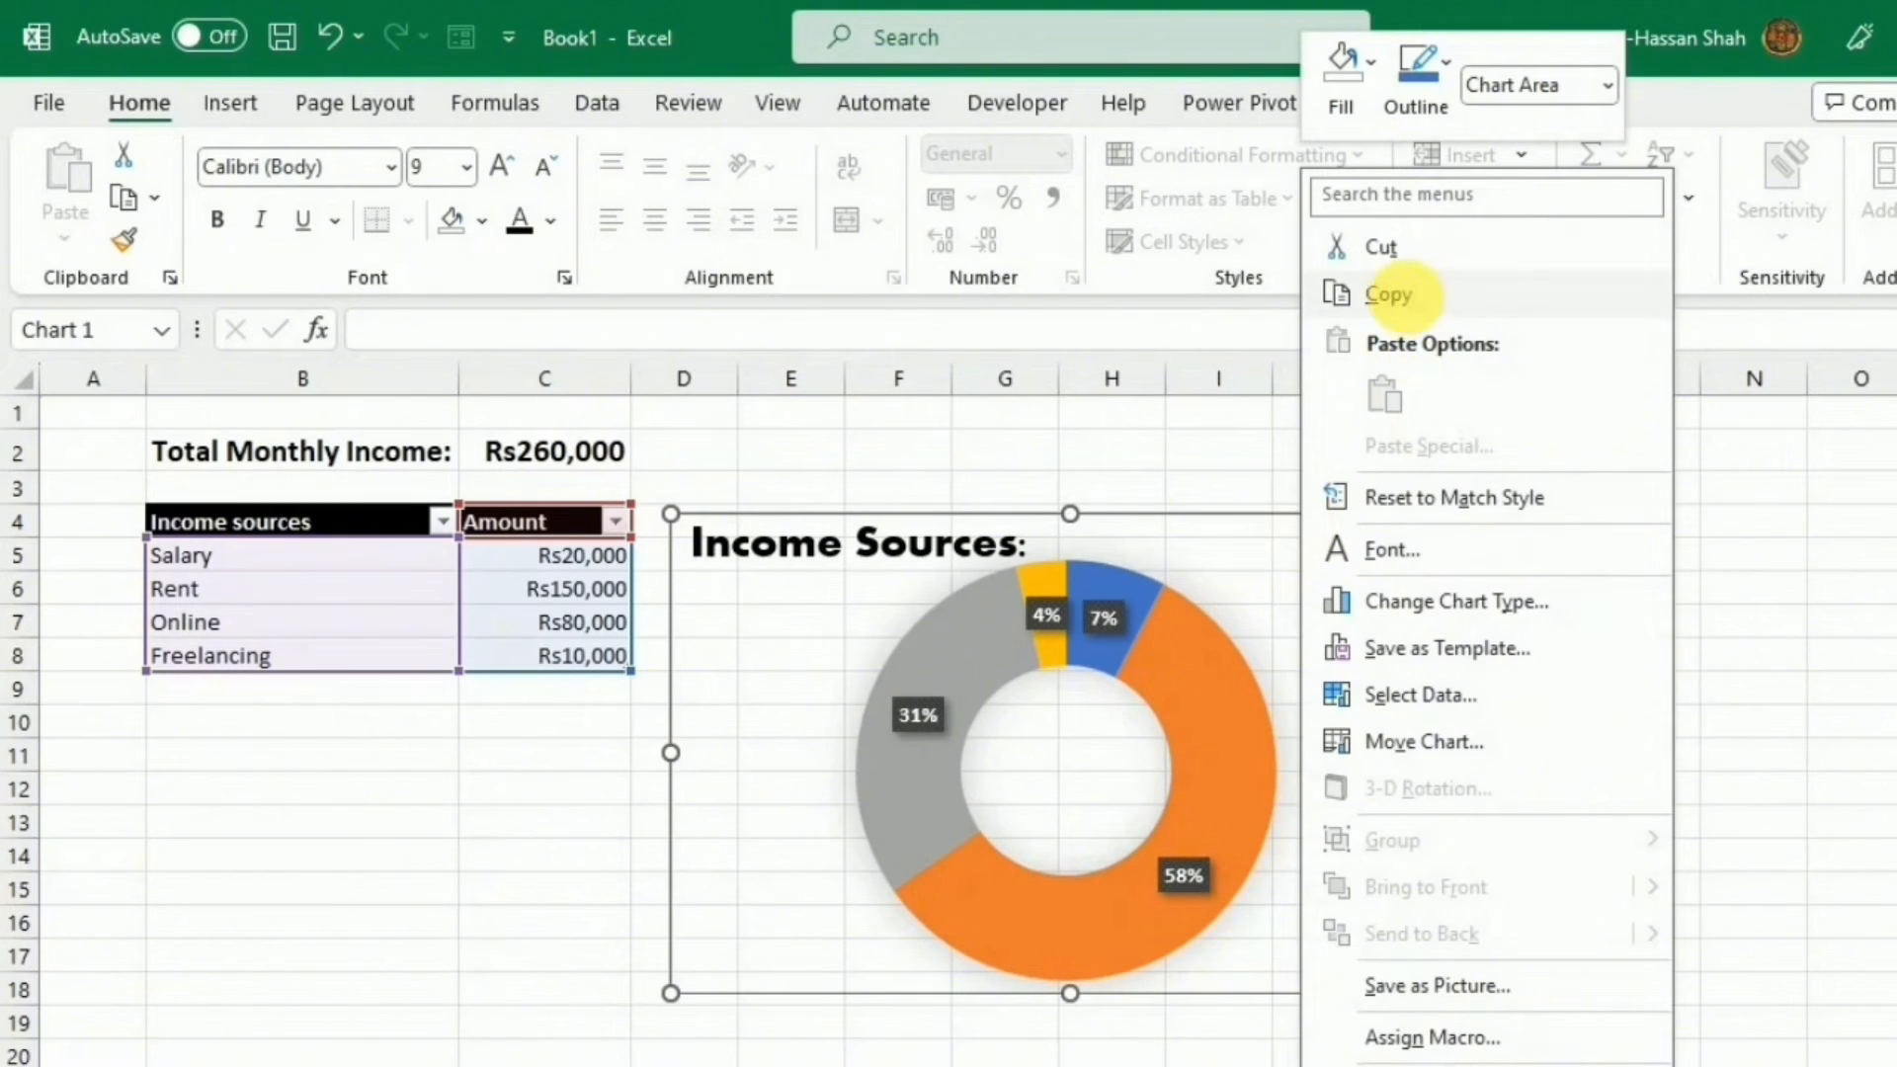
left_click(1374, 294)
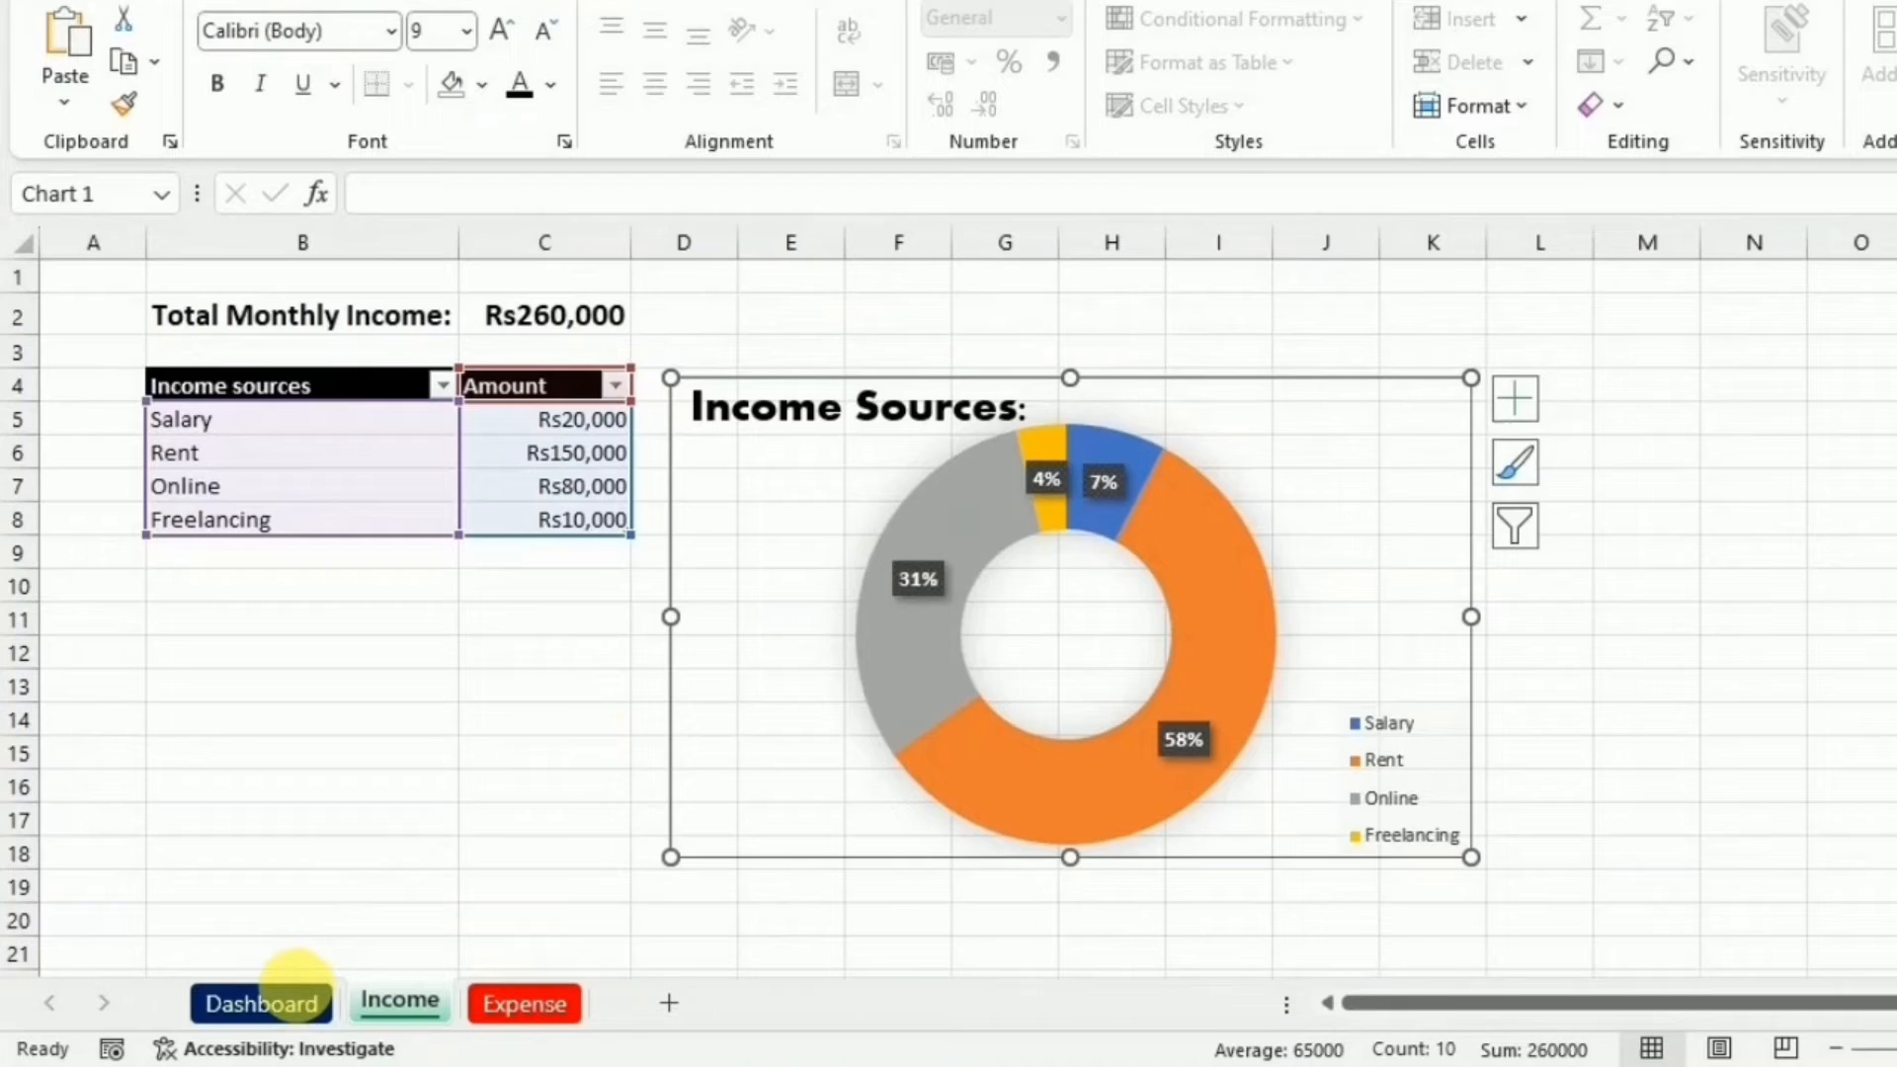
left_click(277, 1000)
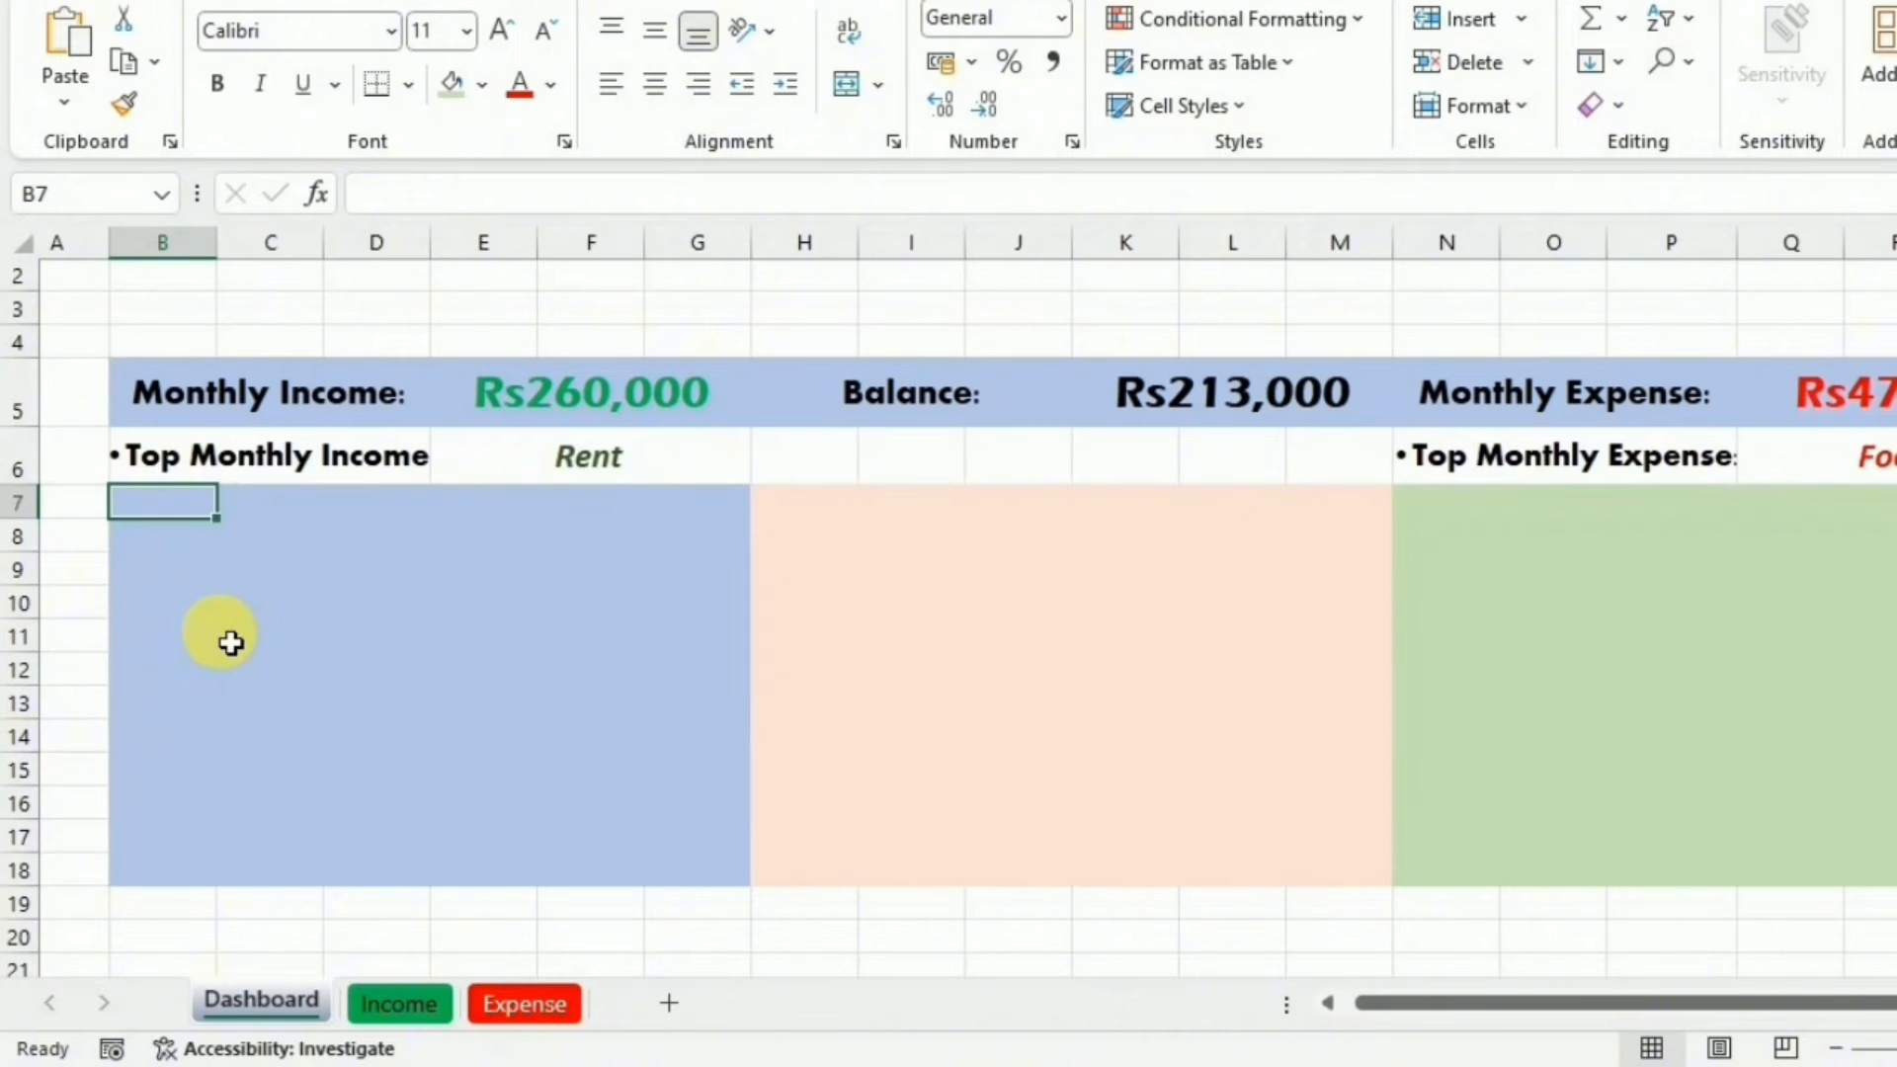
key("ctrl+v")
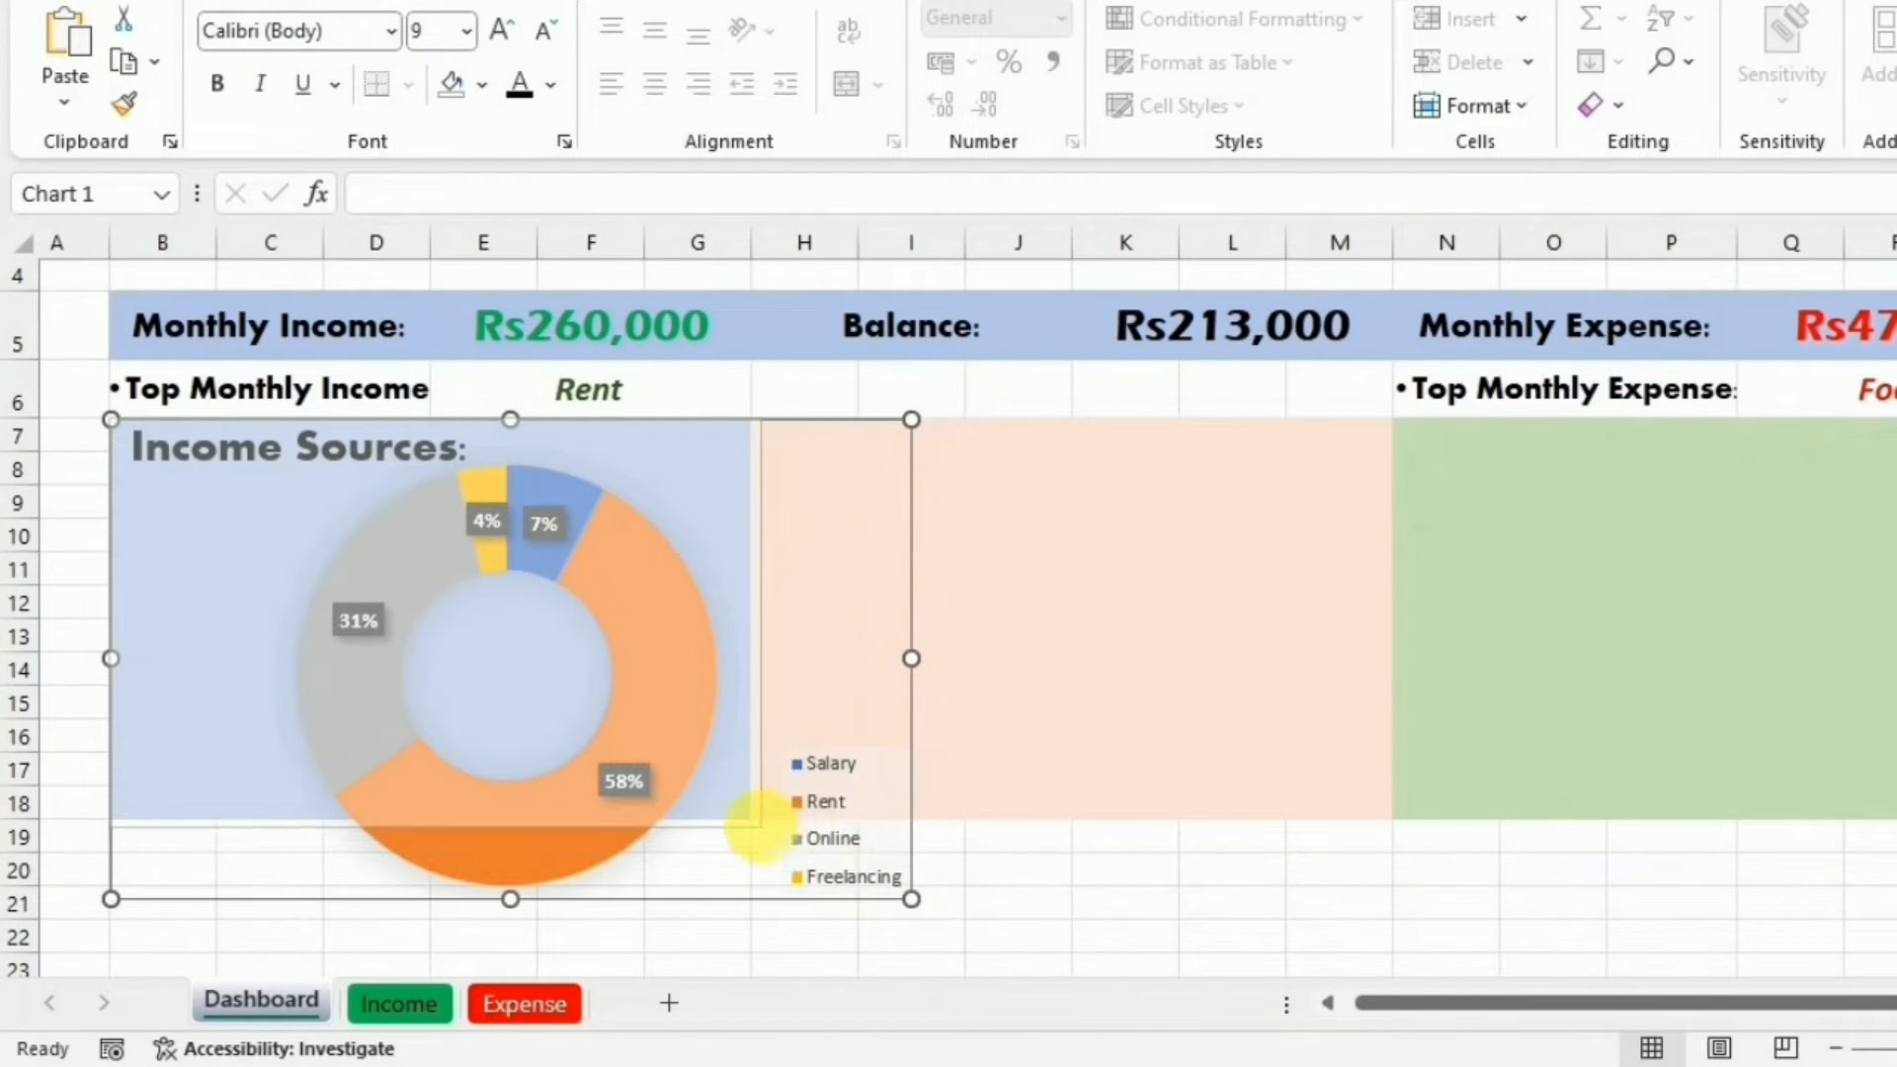
left_click_drag(751, 826, 748, 817)
Reduce the title of the Dashboard's income chart to font size 16.
left_click(386, 437)
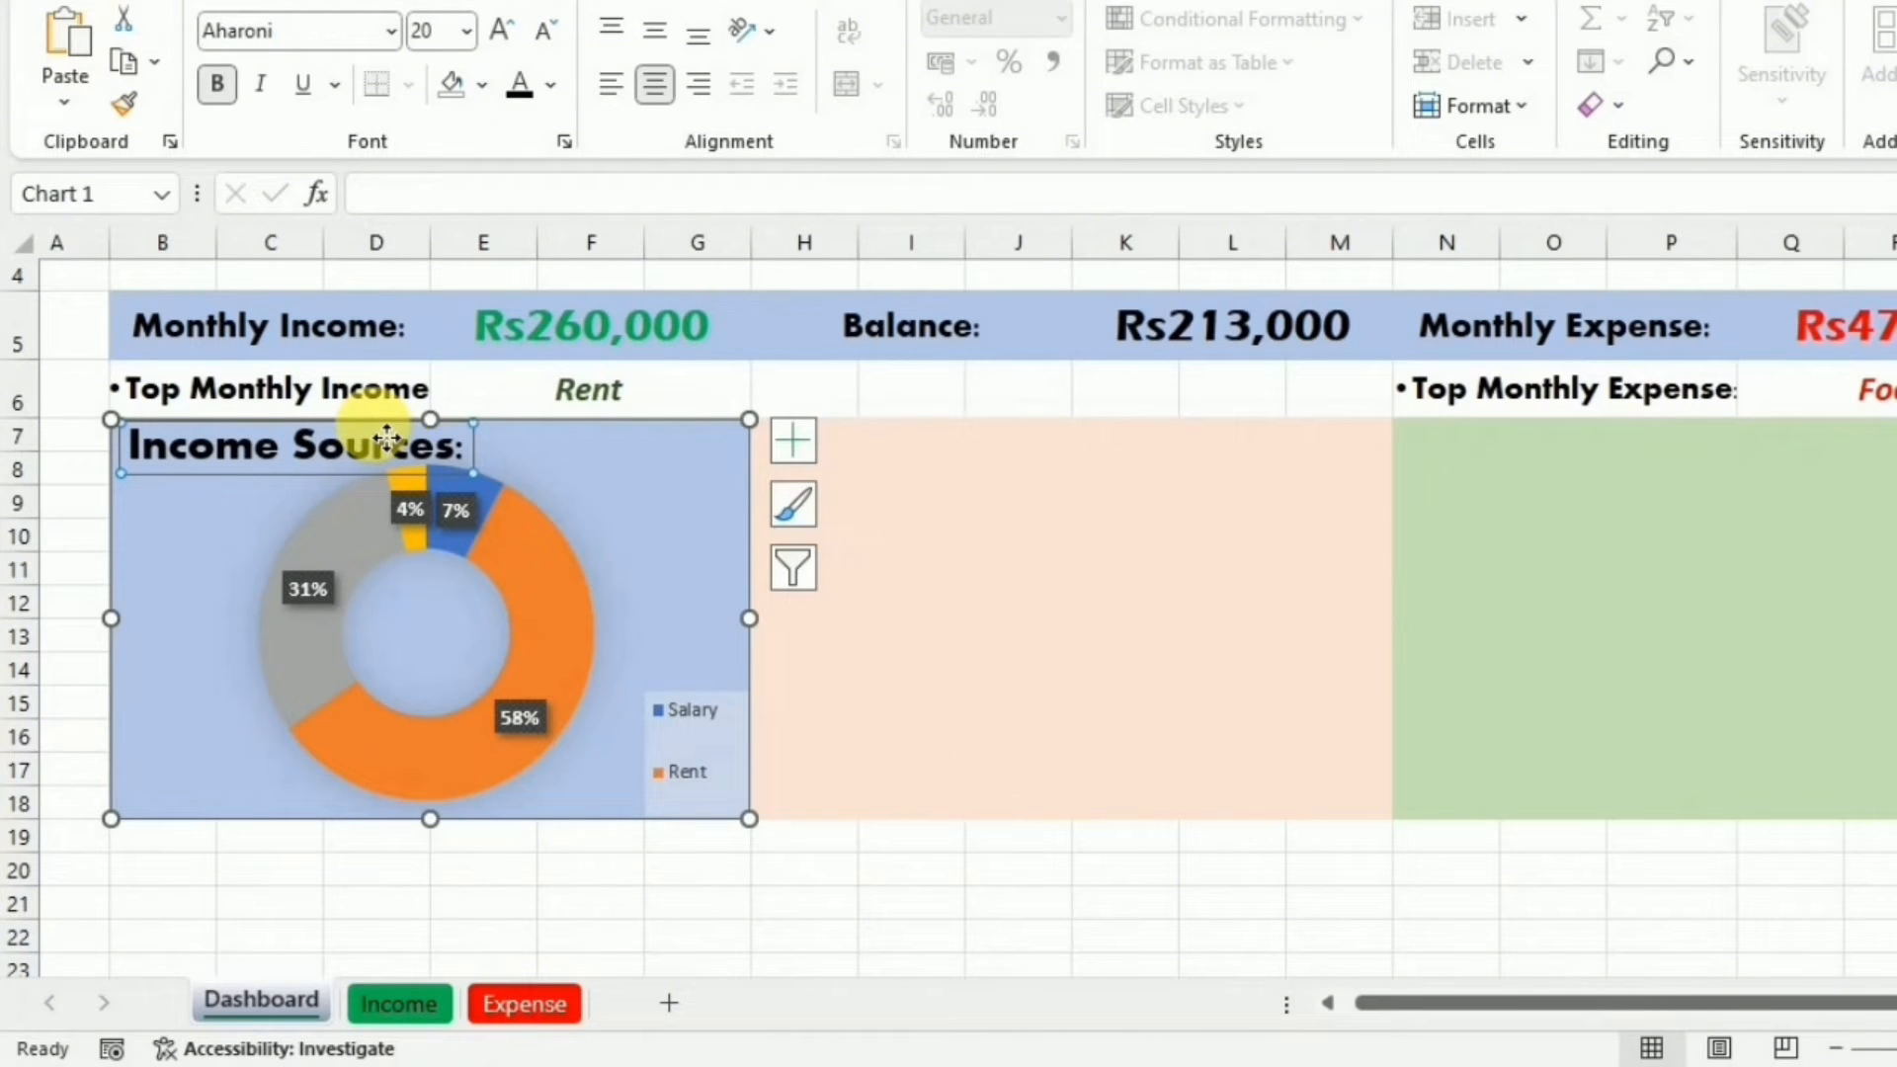
left_click(547, 36)
left_click(547, 36)
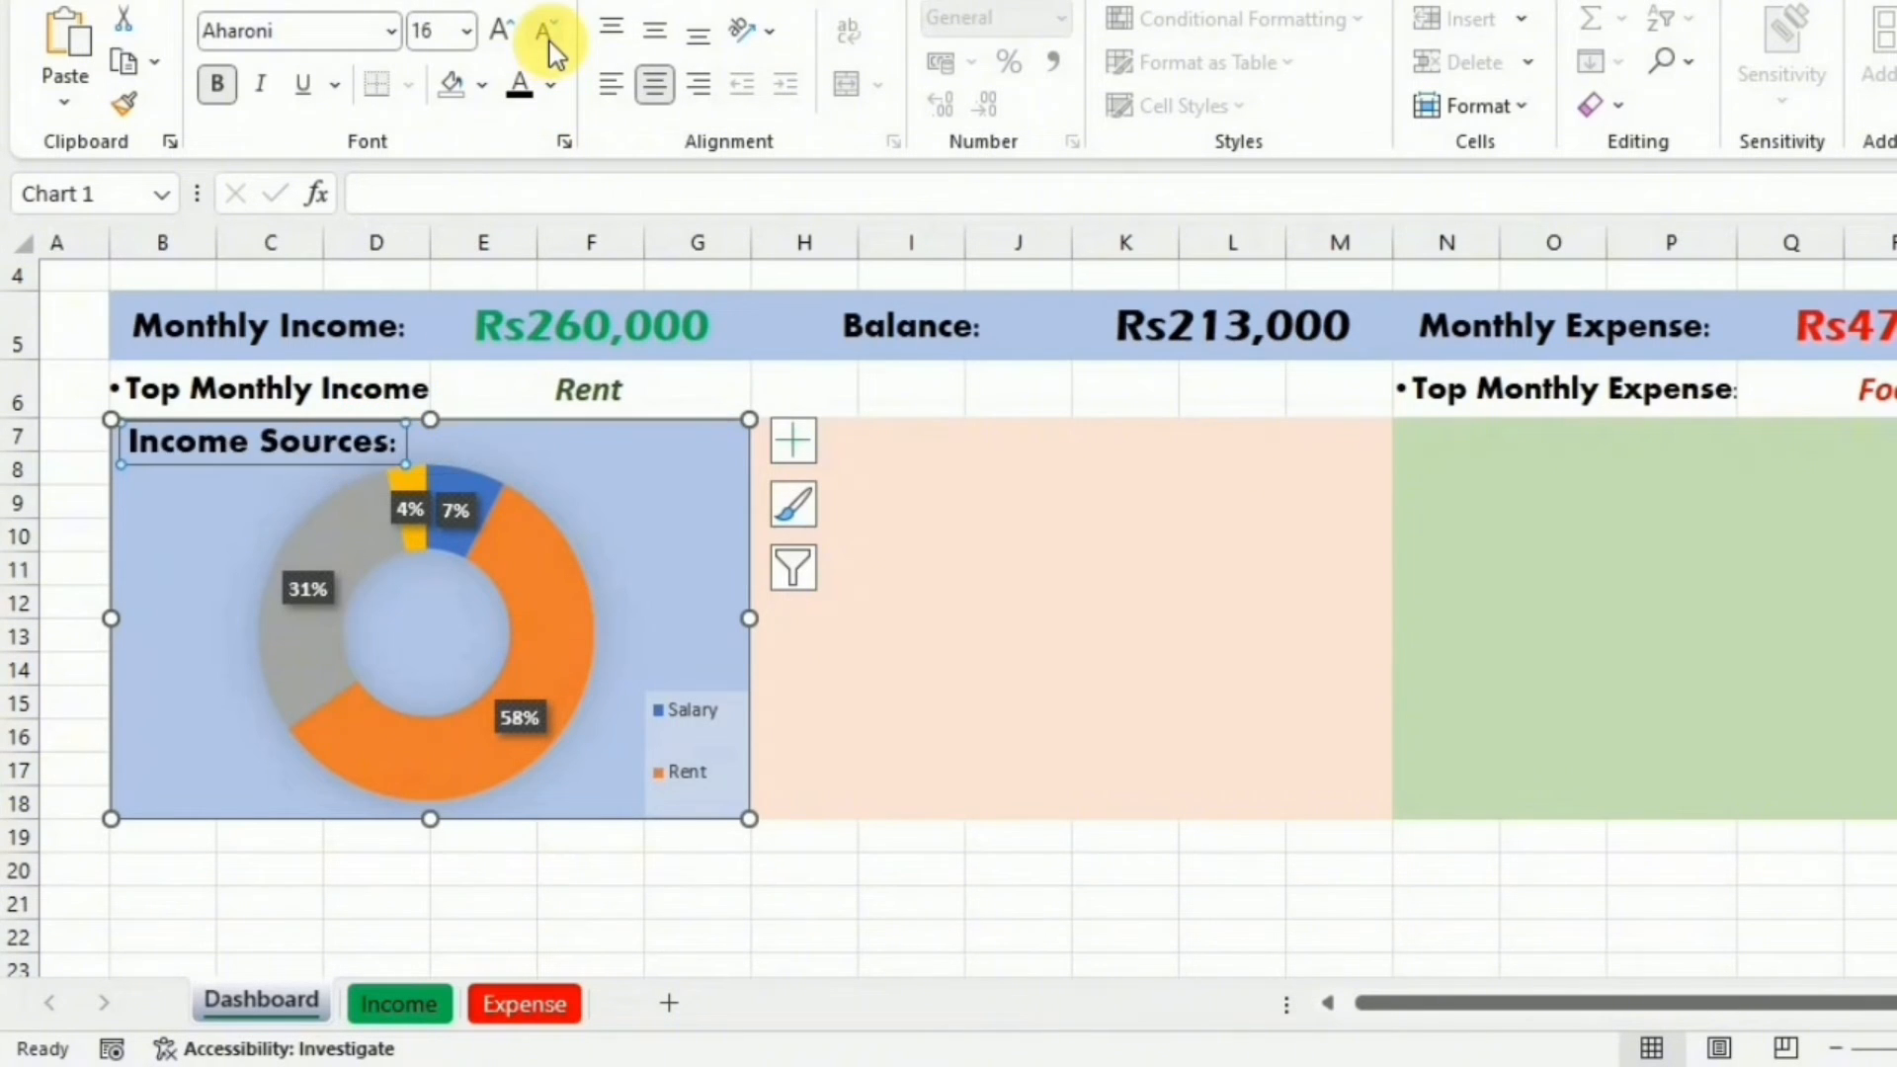
Insert a doughnut chart from the expense sources table B4:C8 on the Expense sheet.
left_click(550, 1002)
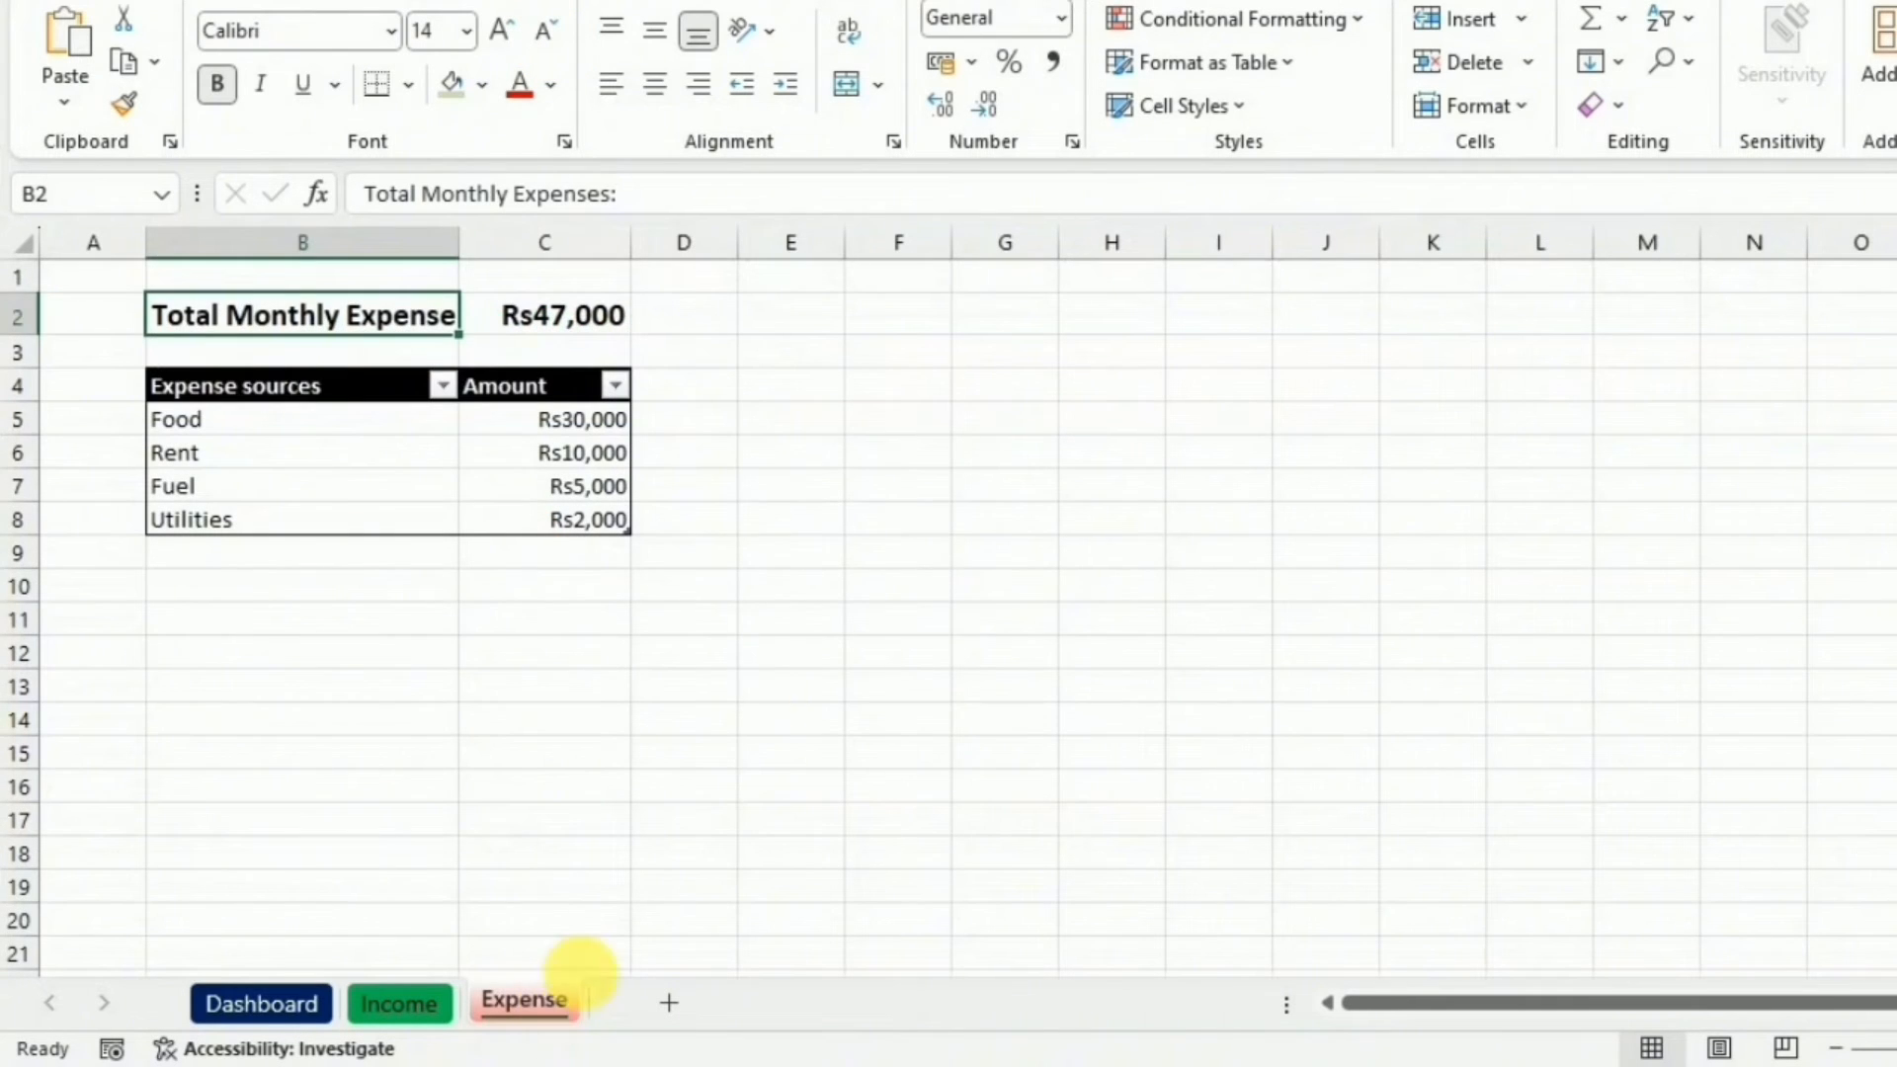
left_click(395, 404)
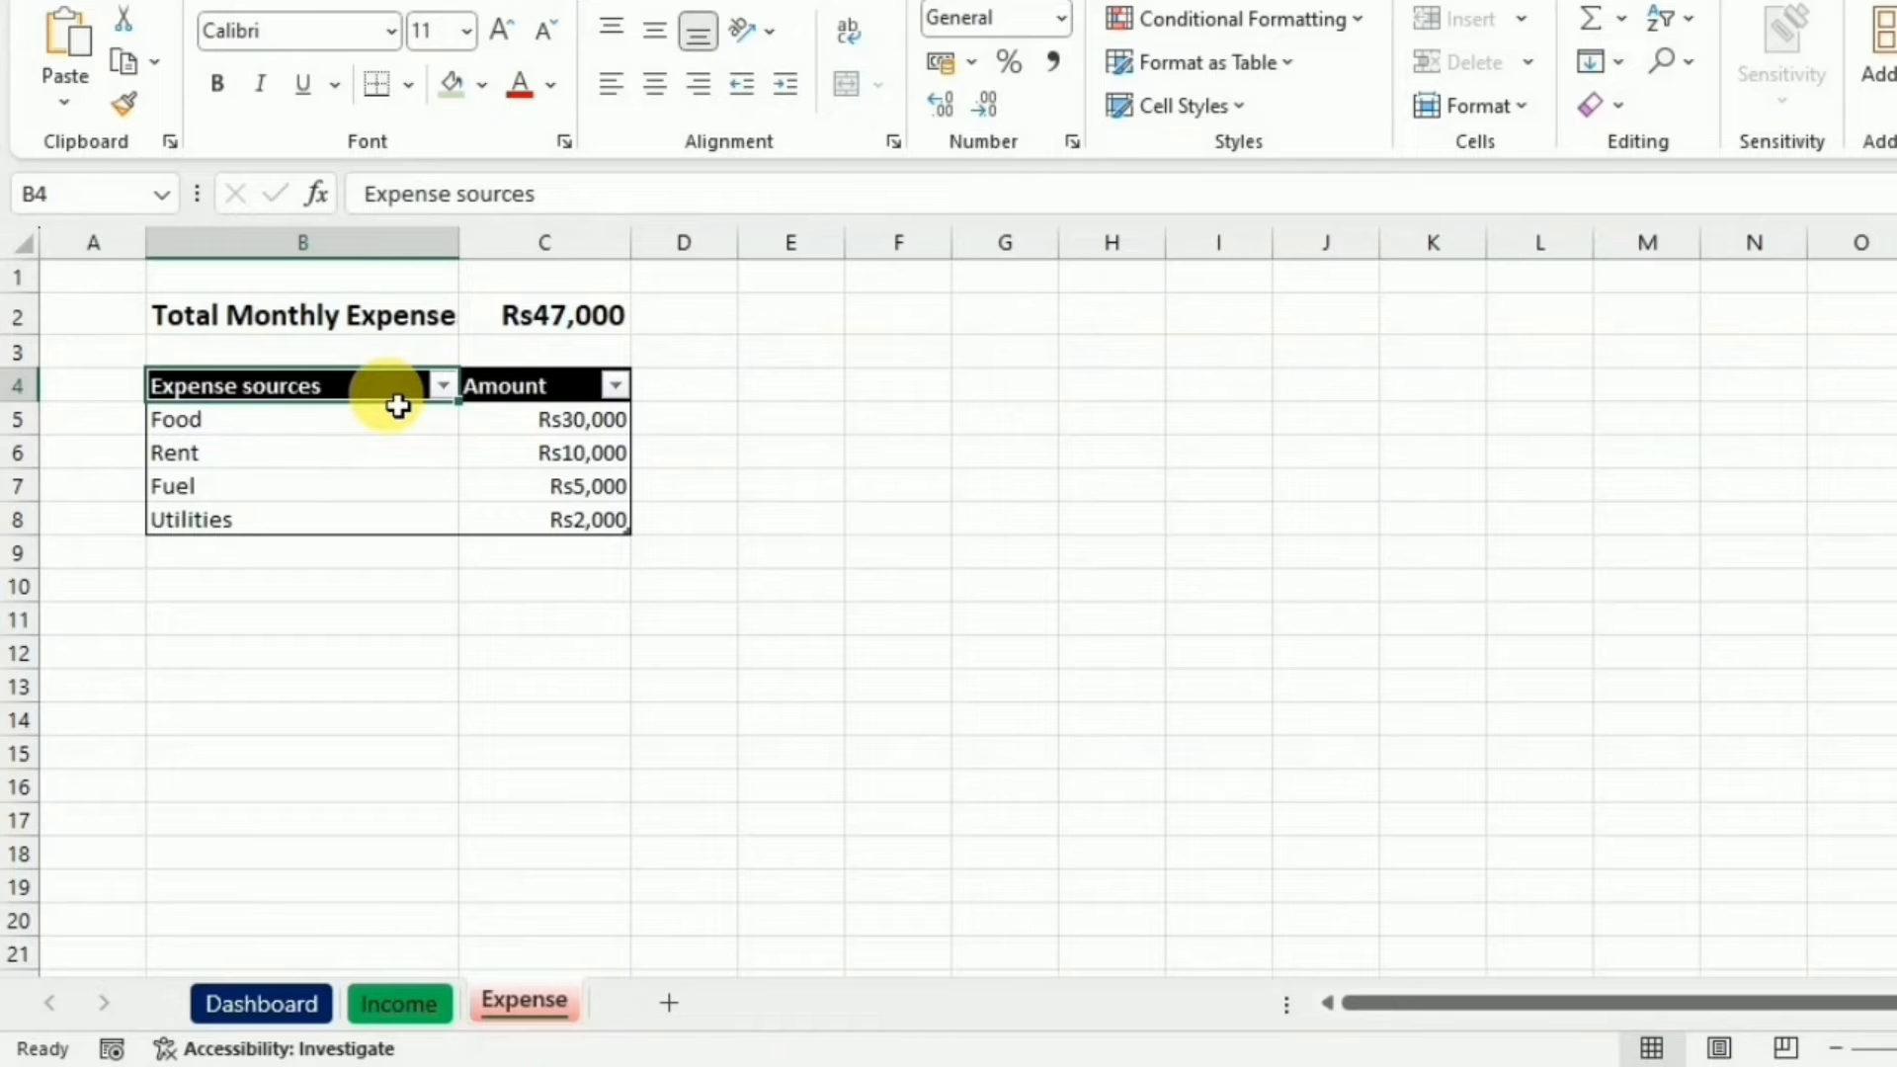
key("ctrl+shift+Right")
key("ctrl+shift+Down")
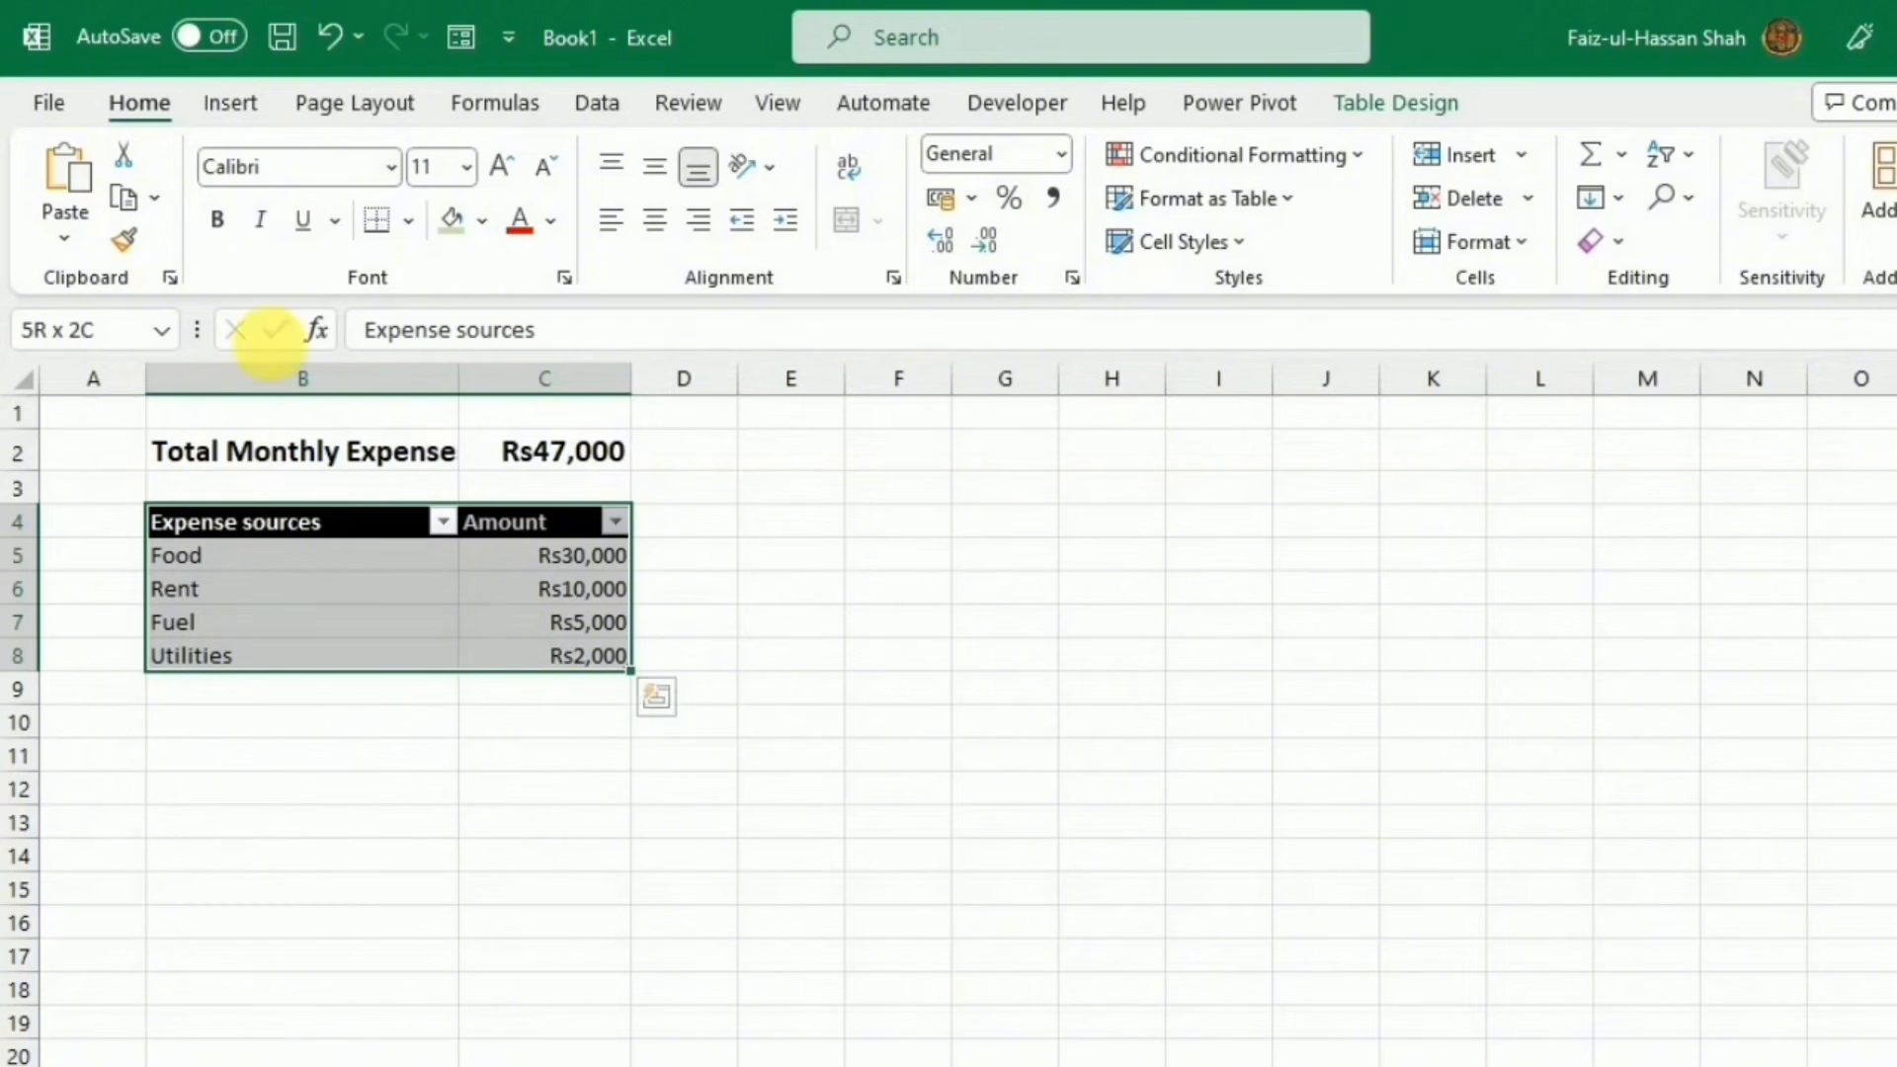
left_click(231, 103)
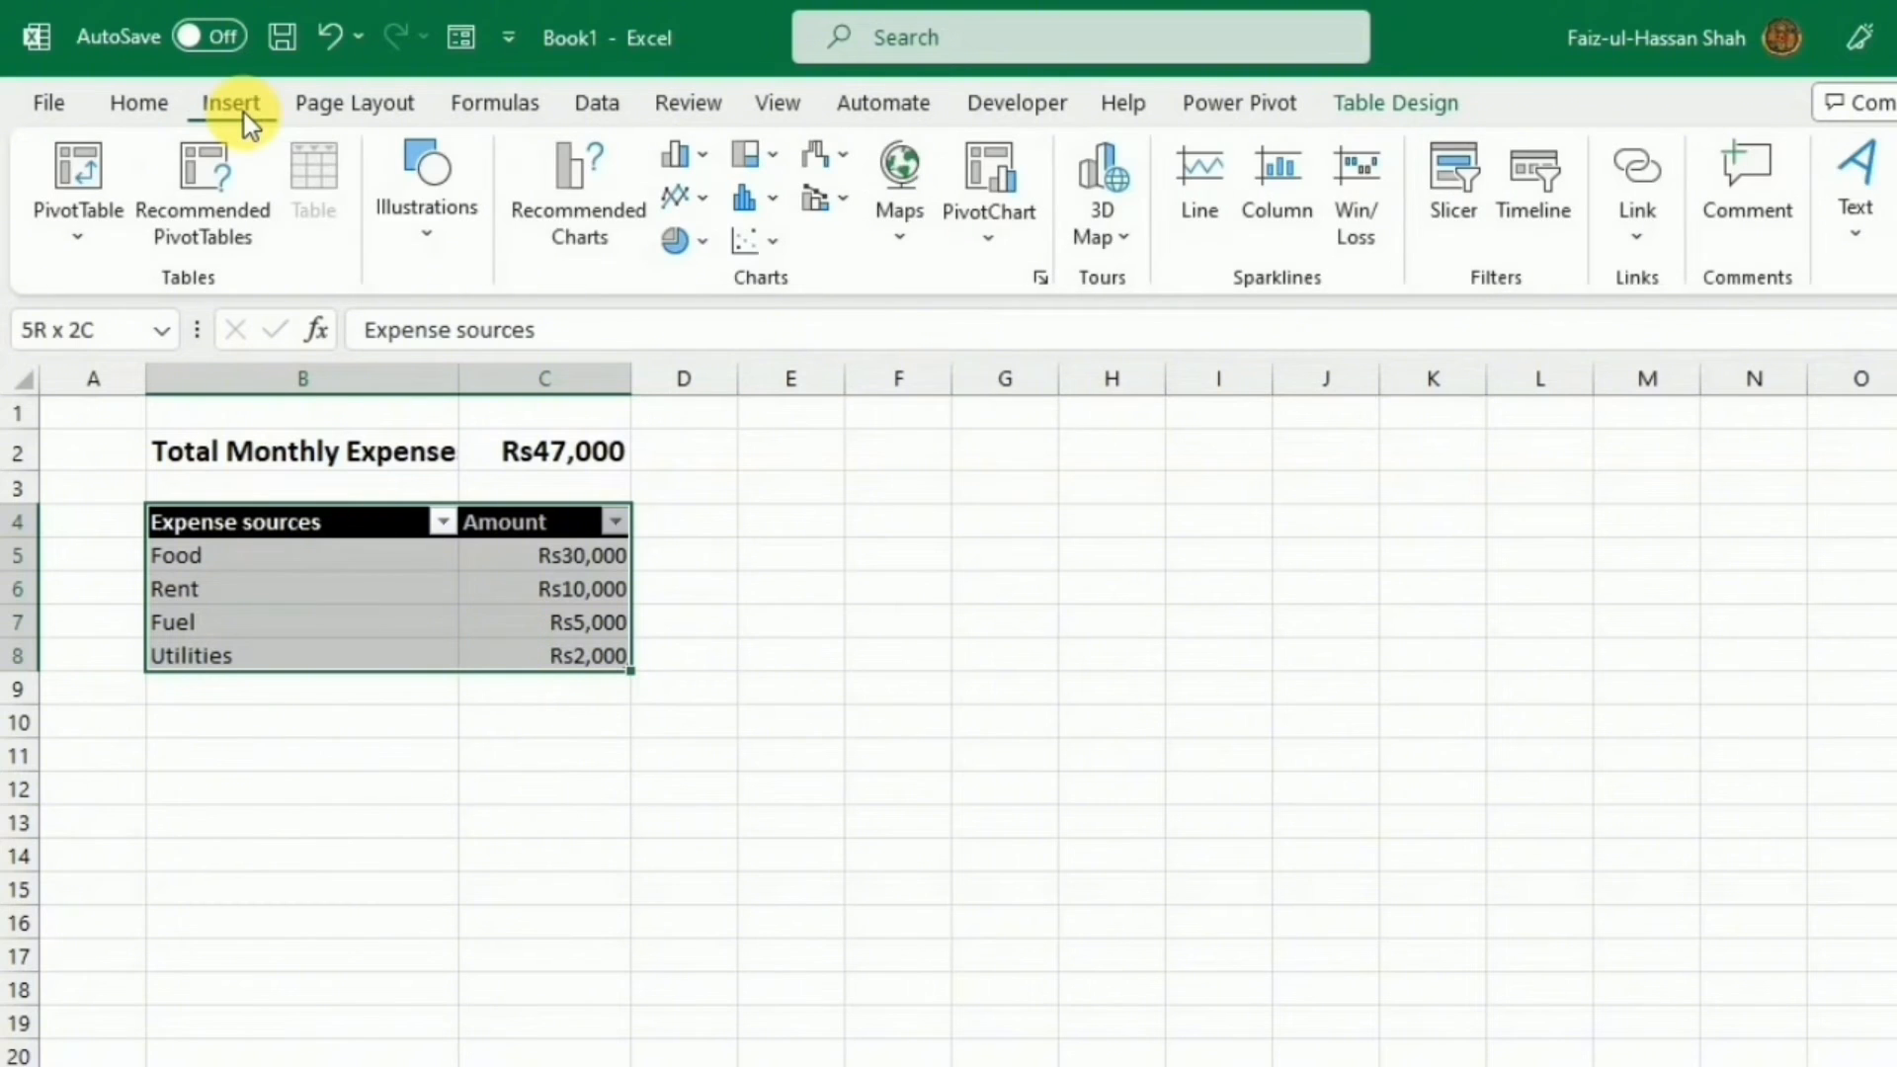
left_click(678, 242)
left_click(682, 494)
Apply the gray gradient style with percentage labels to the expense doughnut chart and set its shape fill to No Fill.
left_click(1515, 597)
left_click(1531, 102)
left_click(988, 155)
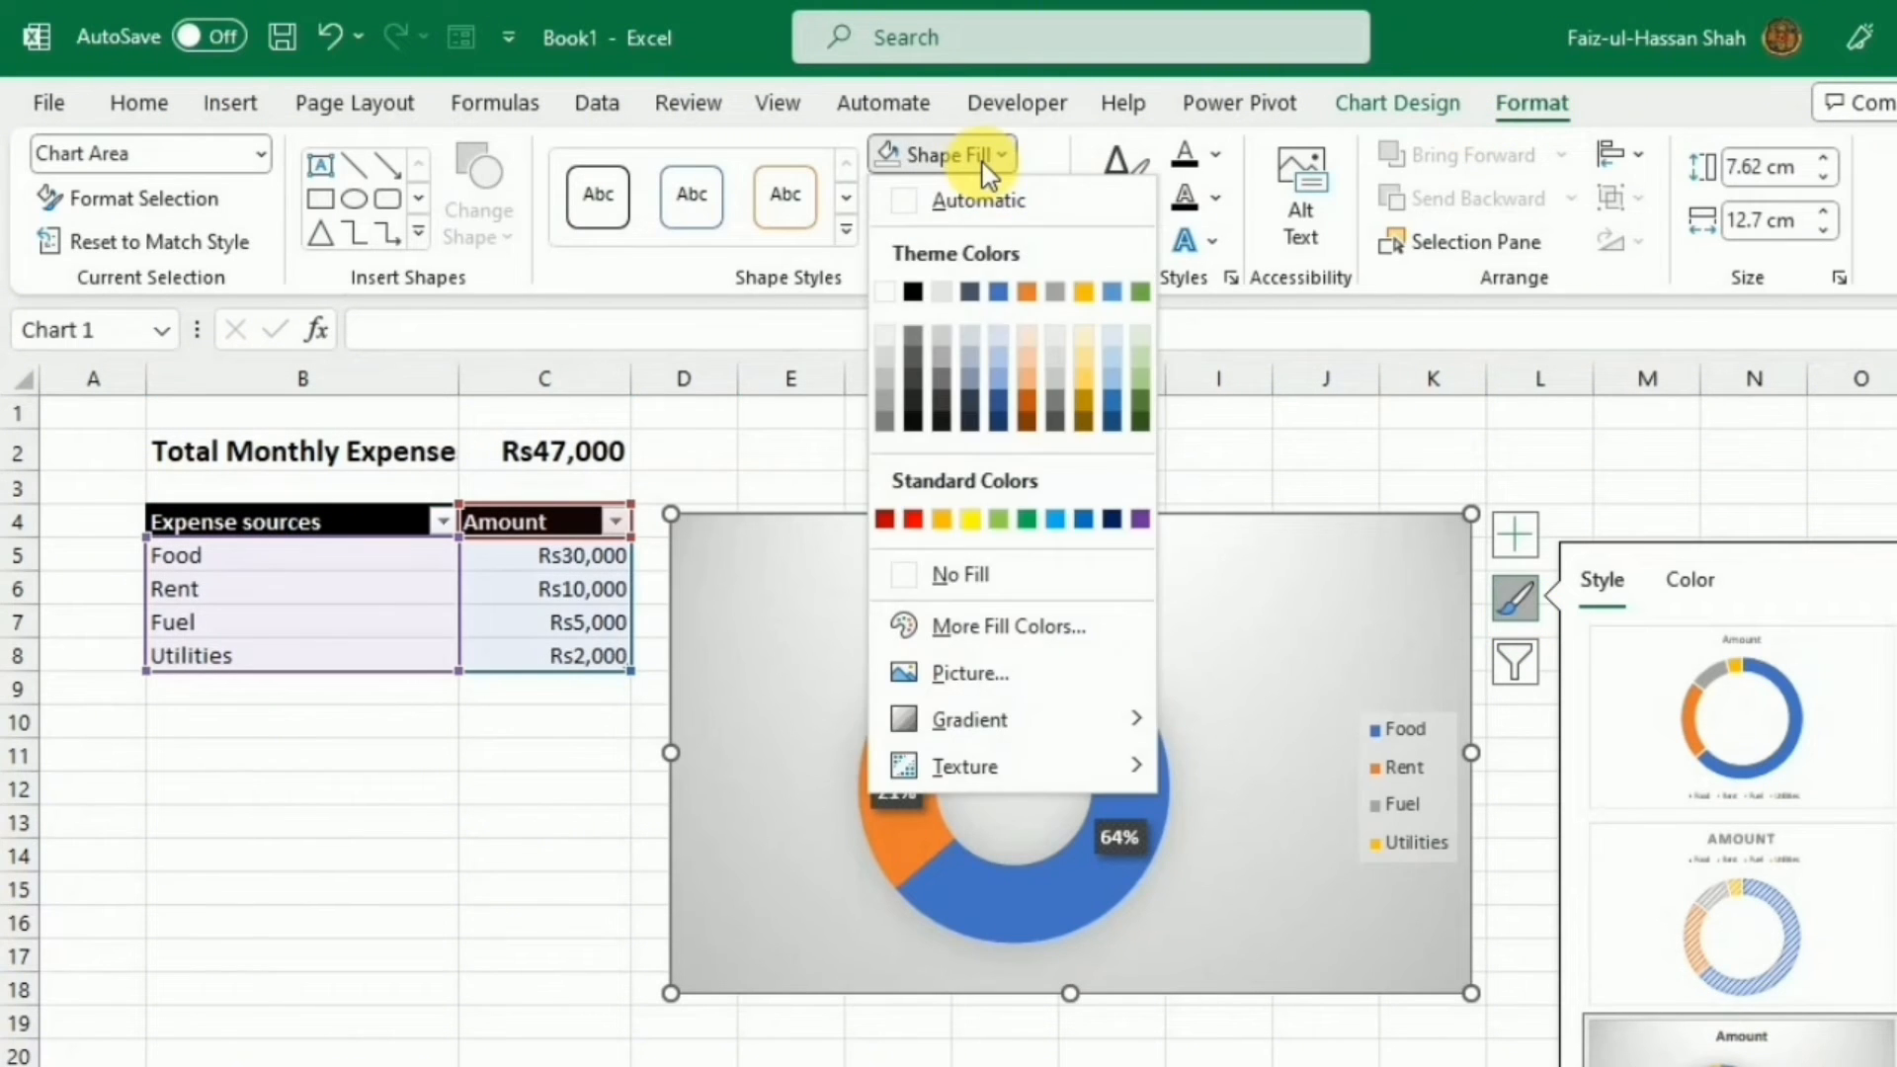
Replace the expense doughnut chart's title with "Expense Sources:".
double_click(1071, 554)
type("Ex")
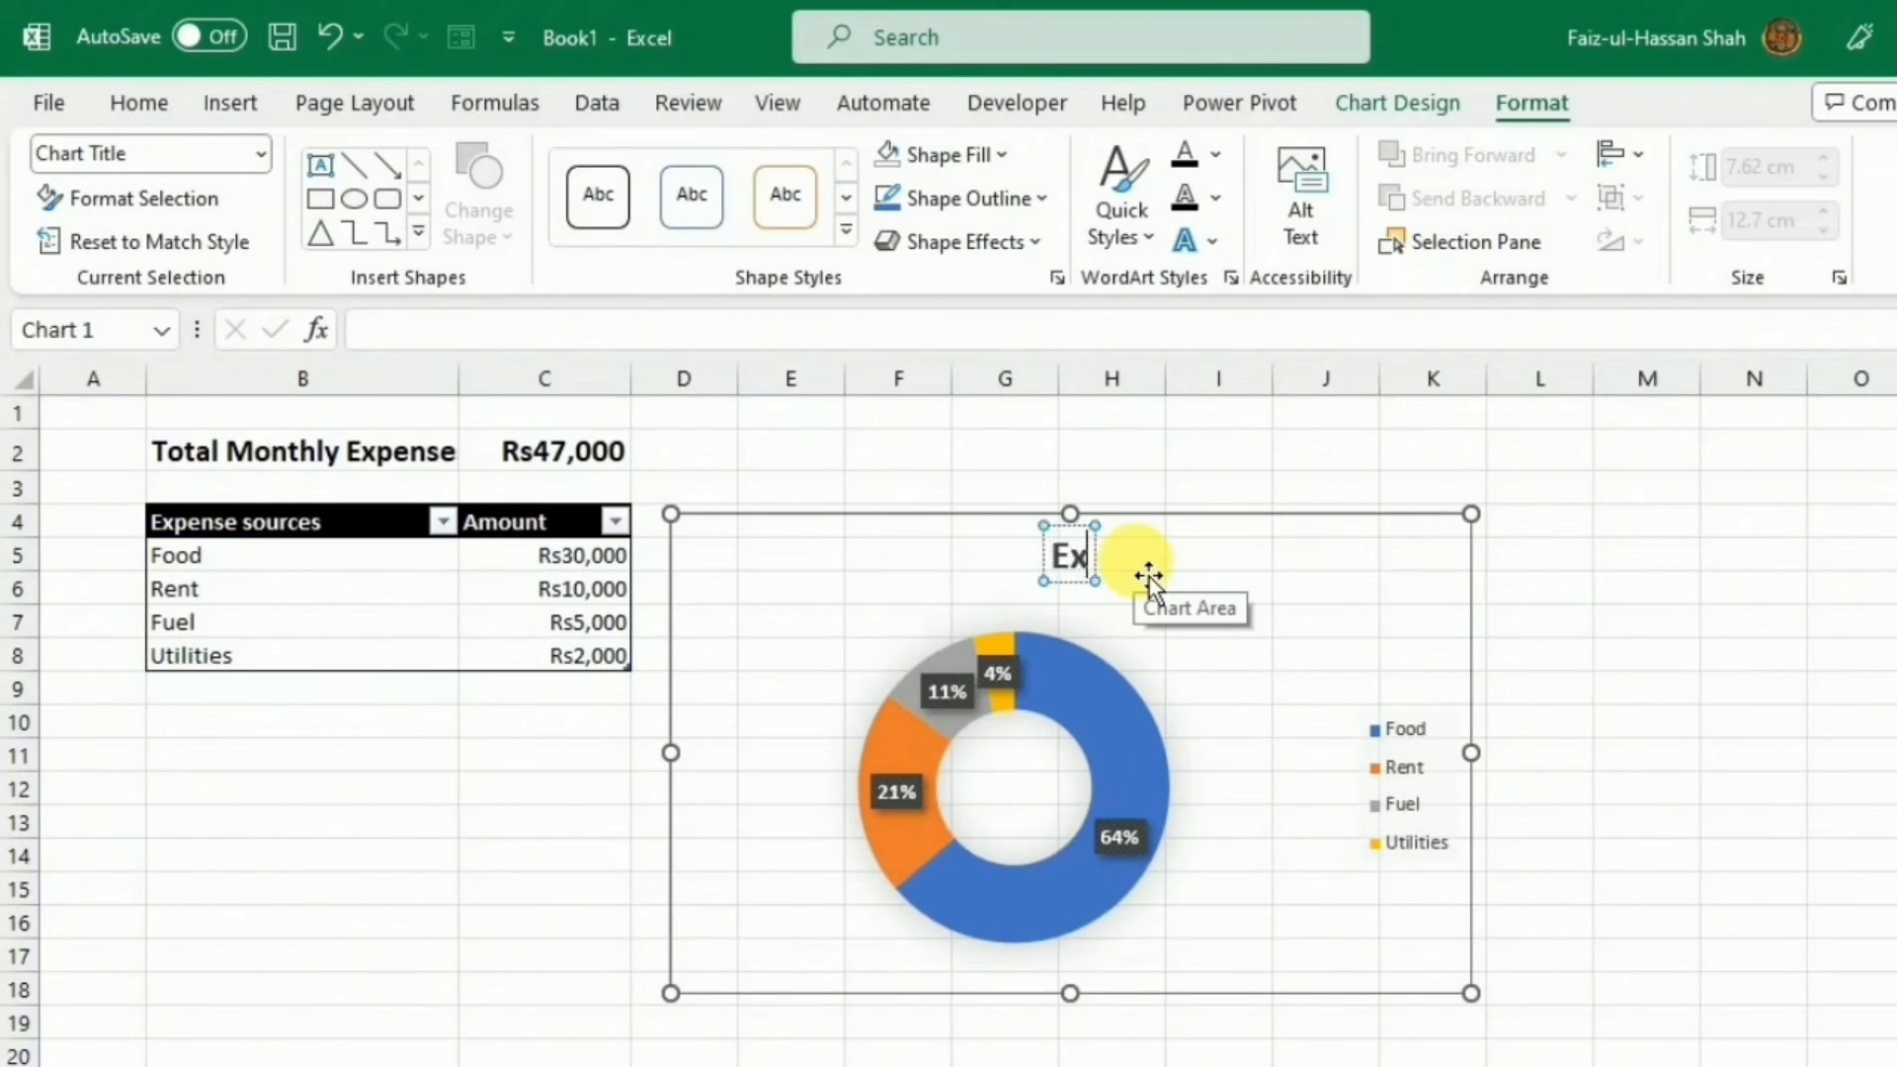
type("pense Sources:")
Set the expense chart's title to Aharoni at size 16 and move it to the chart's upper-left corner.
key("ctrl+a")
left_click(139, 102)
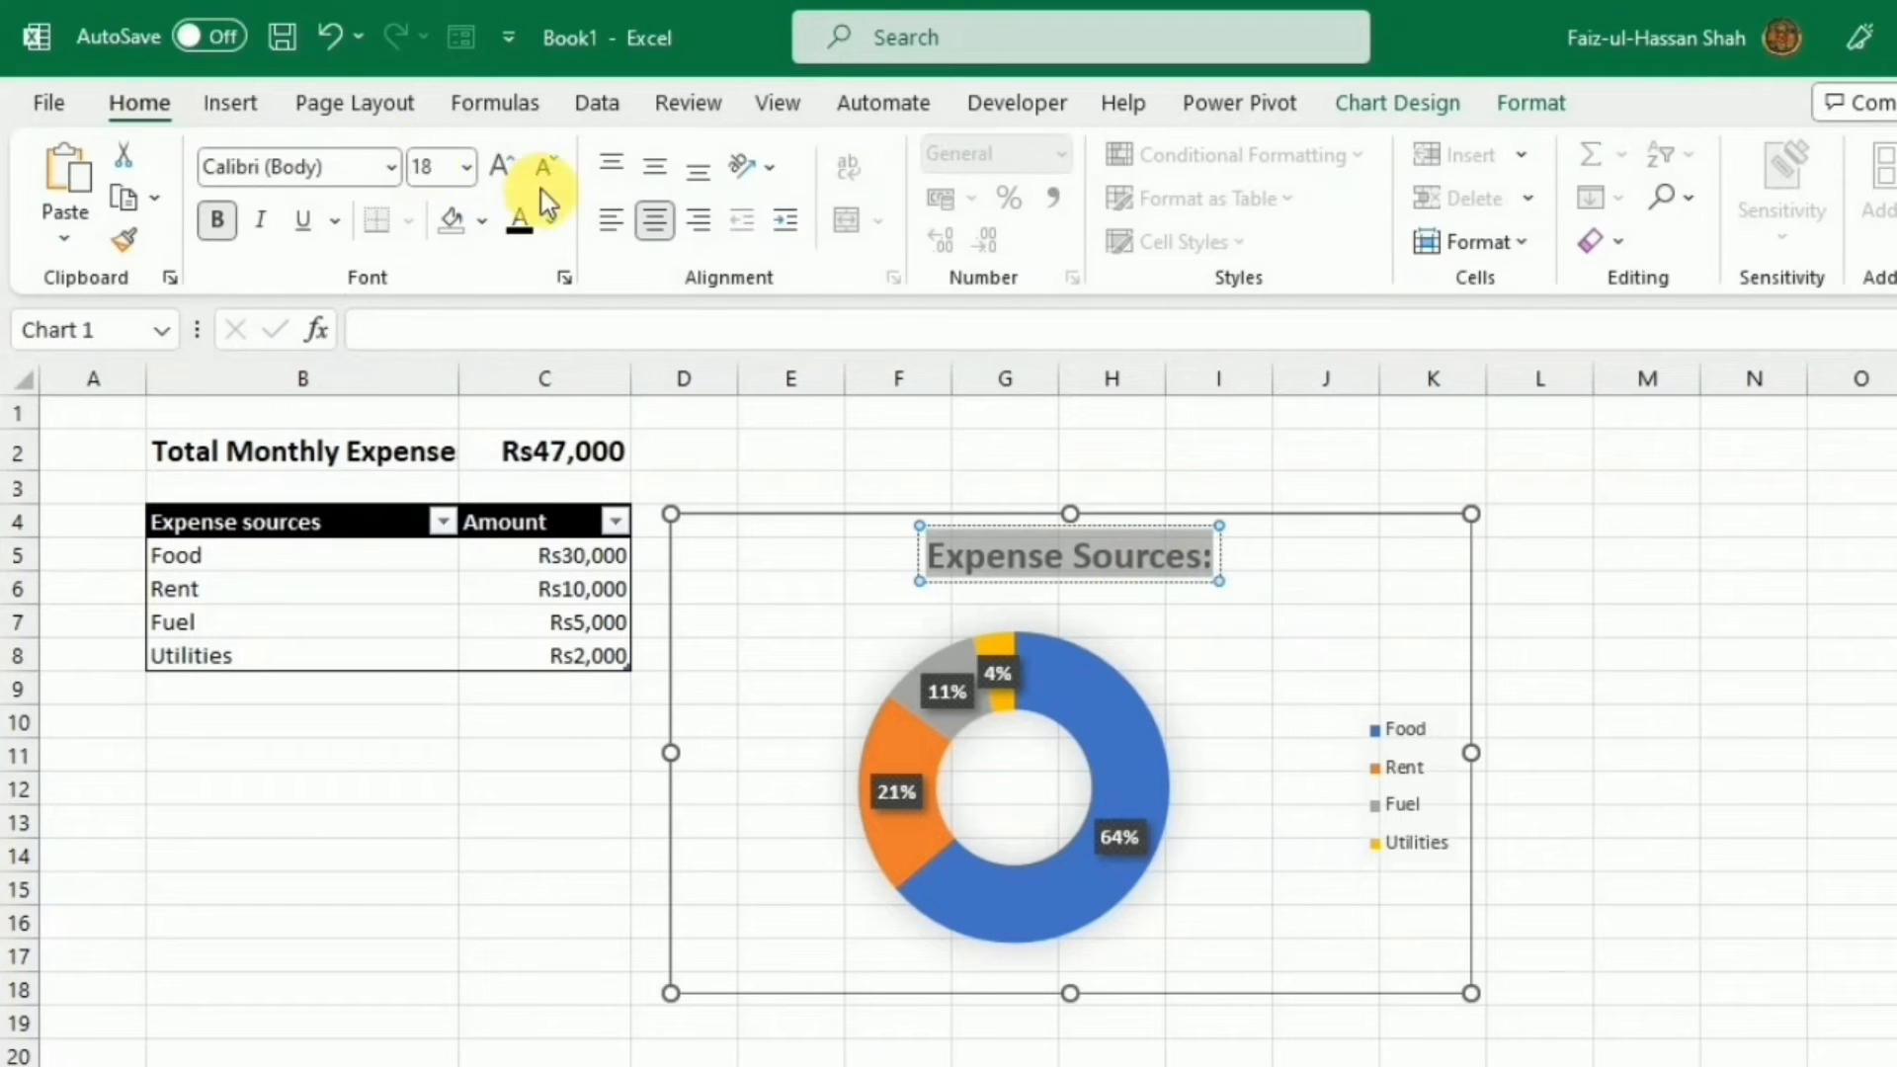
left_click(546, 166)
left_click(391, 166)
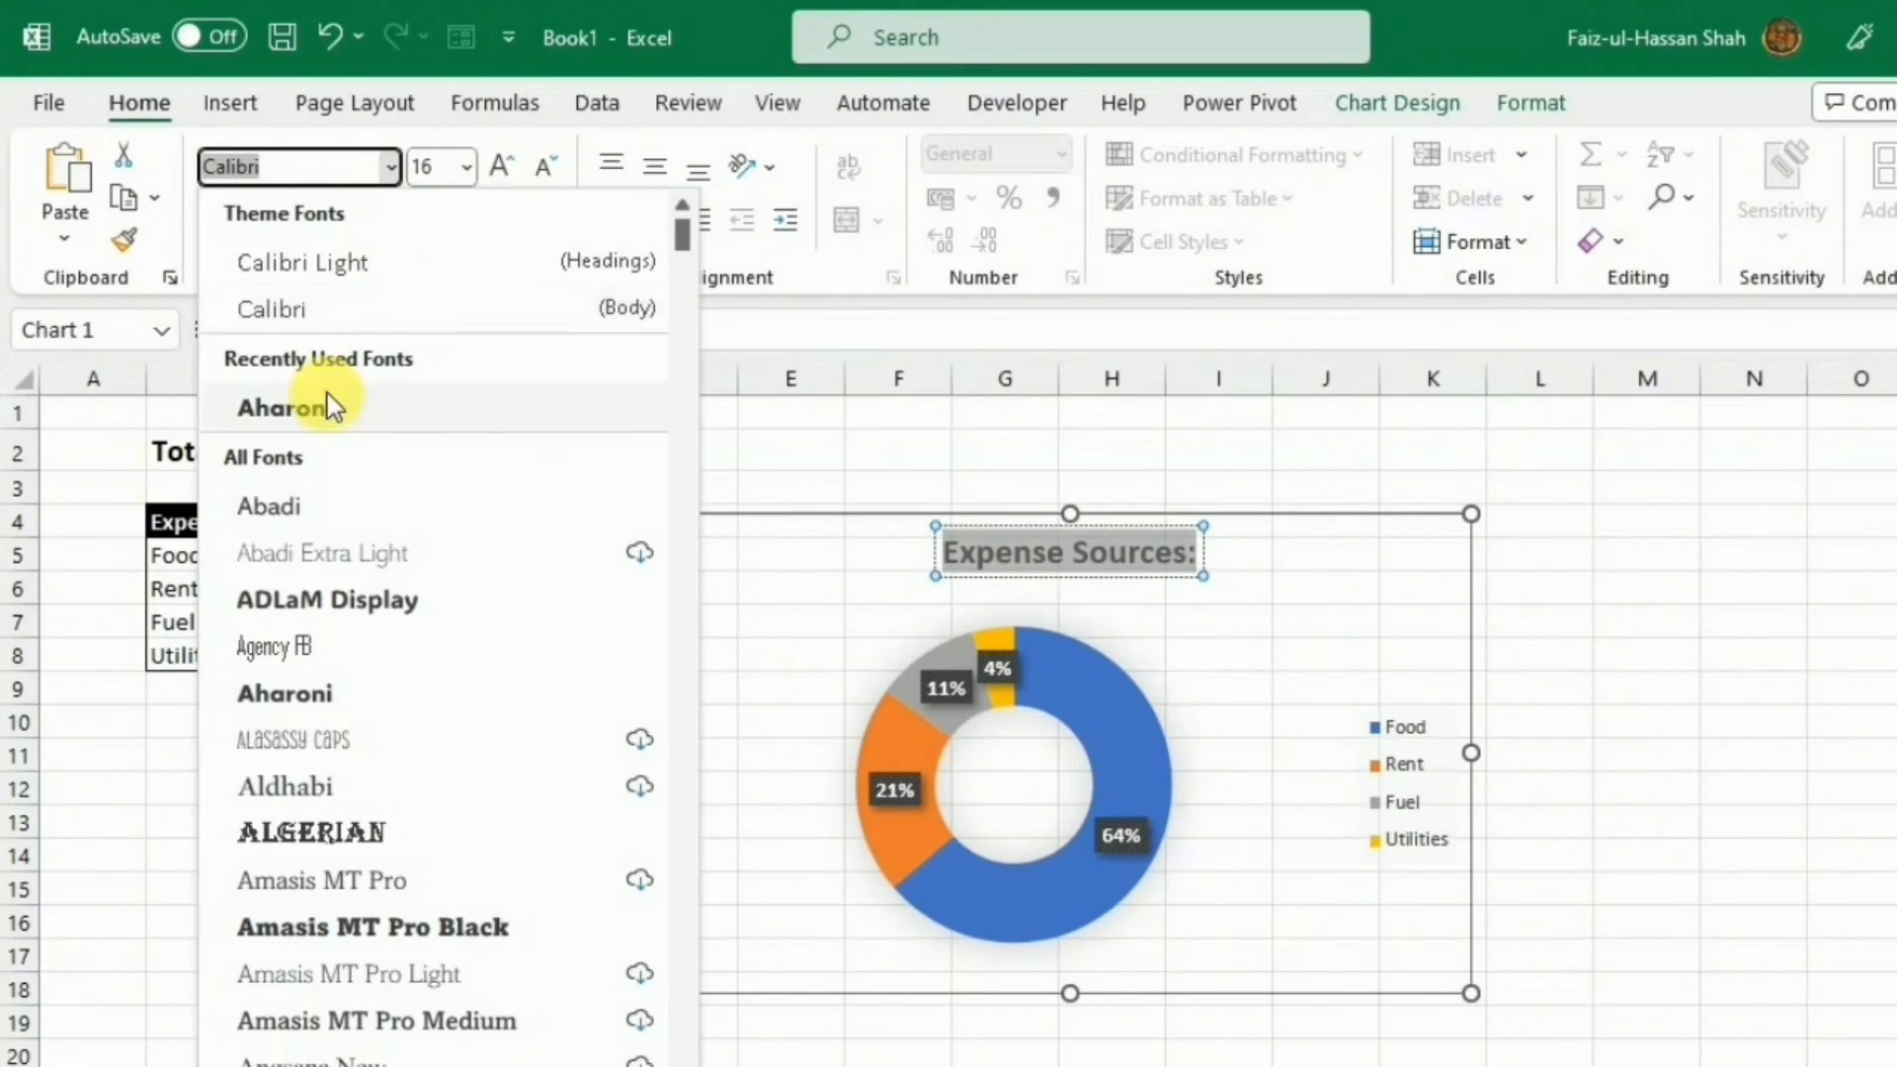
left_click(286, 407)
left_click_drag(1136, 563, 923, 564)
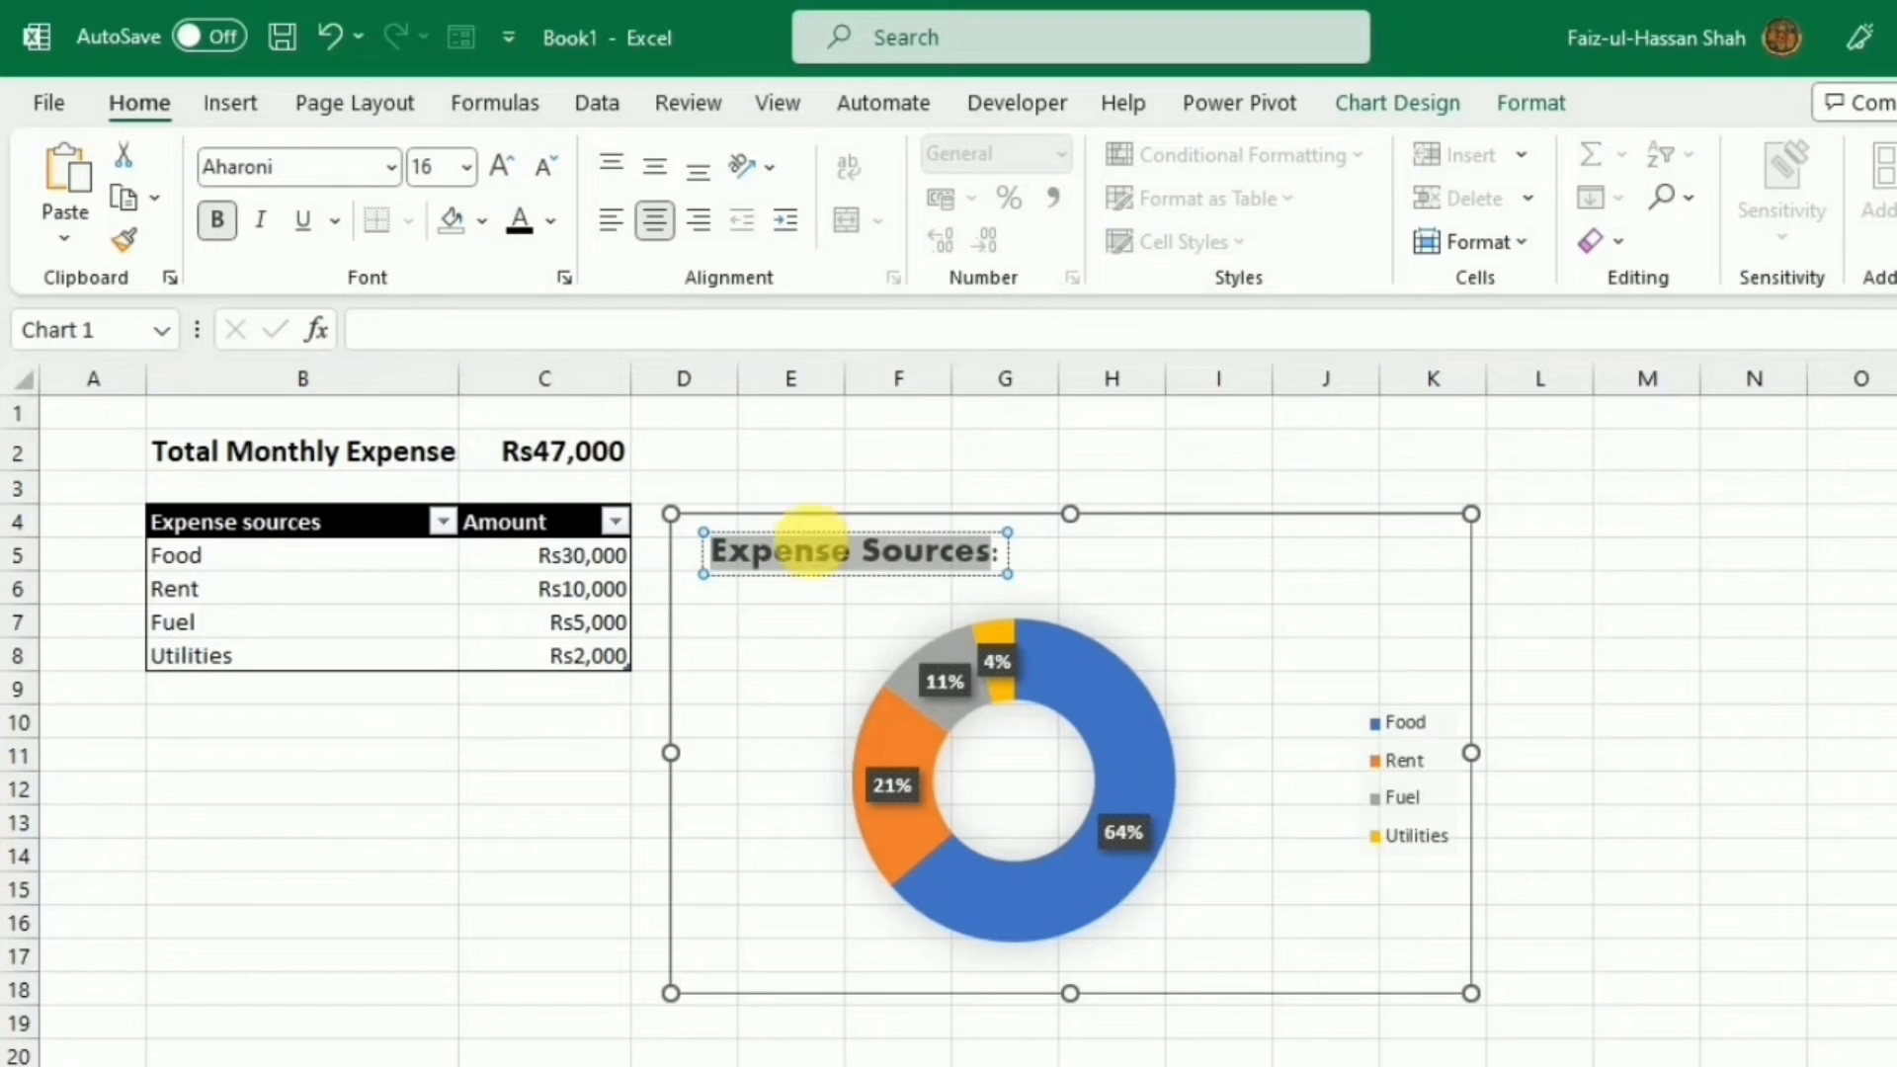
Move the expense chart's legend to its lower-right corner, then enlarge and reposition the doughnut within the chart area.
left_click(1407, 723)
left_click_drag(1408, 724, 1413, 842)
left_click(1261, 613)
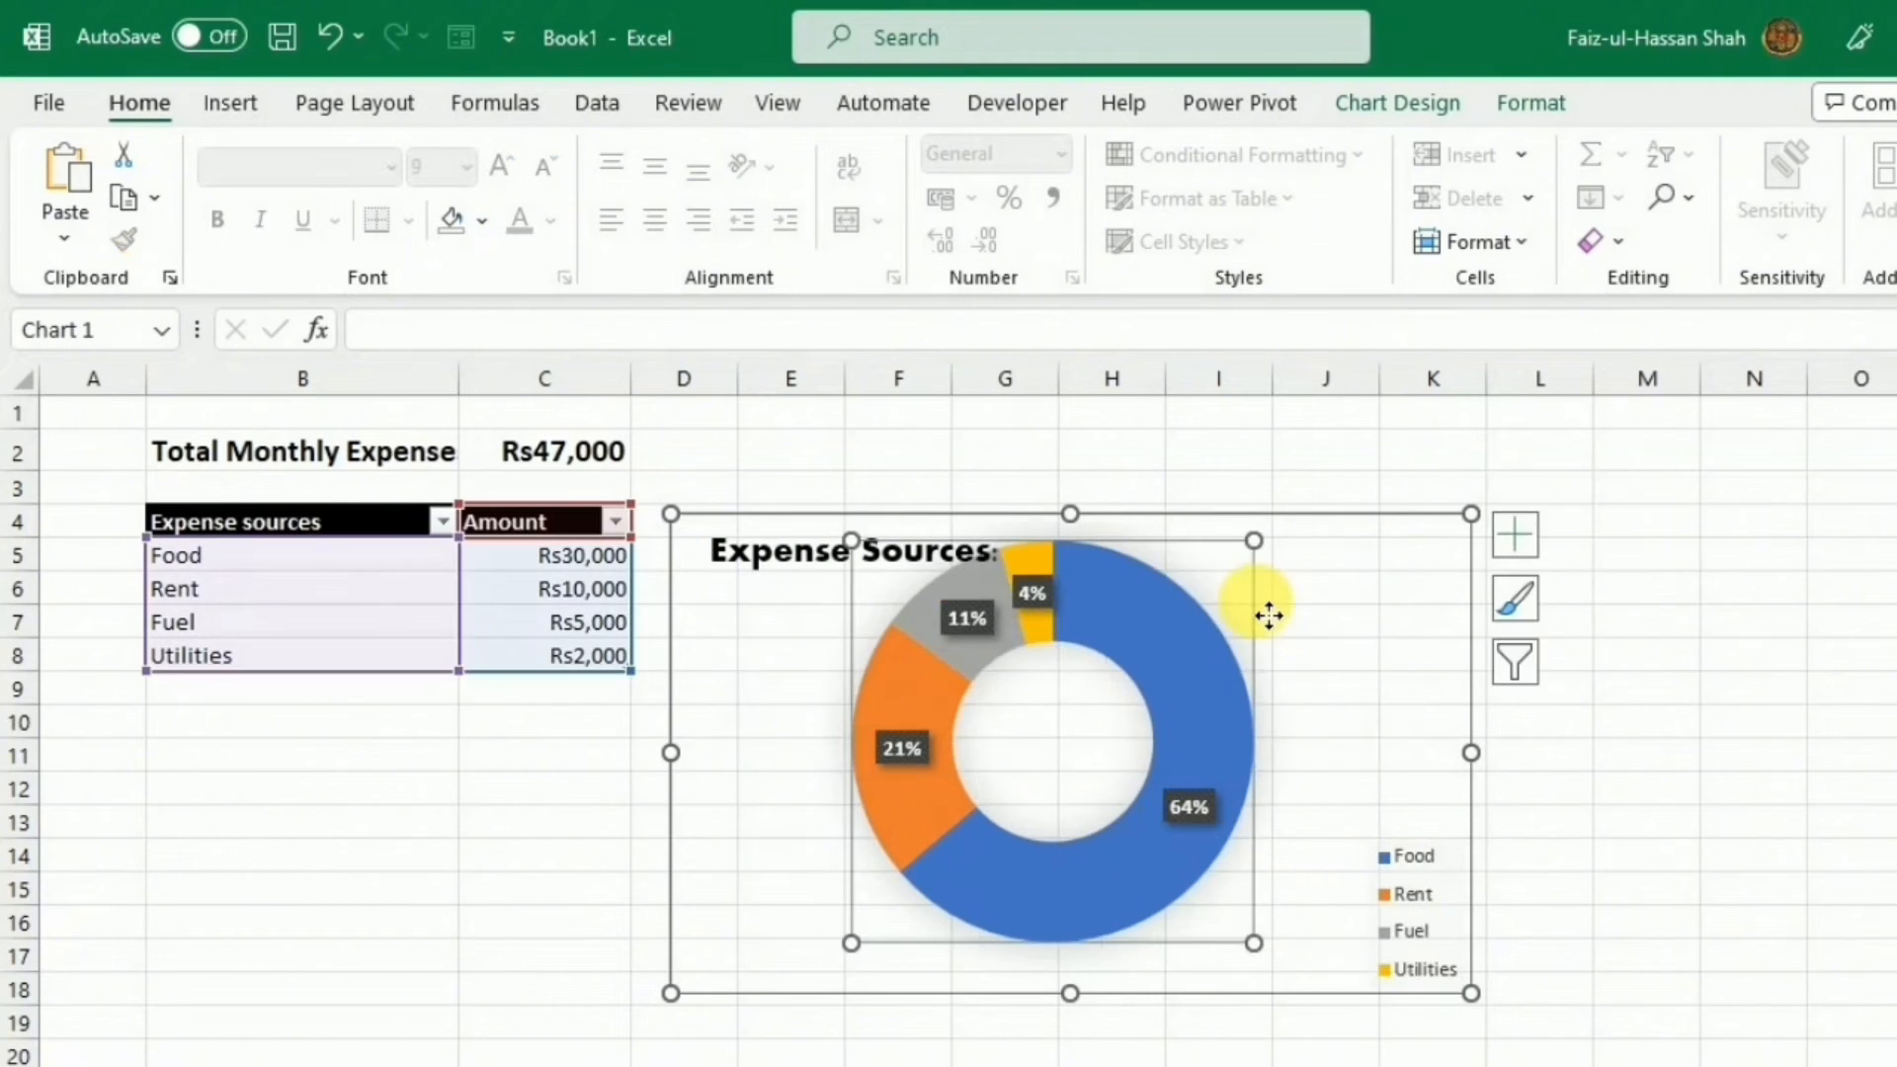
Copy the expense chart to the Dashboard sheet at N7 and resize it to fit the green section N7:S18.
right_click(1365, 543)
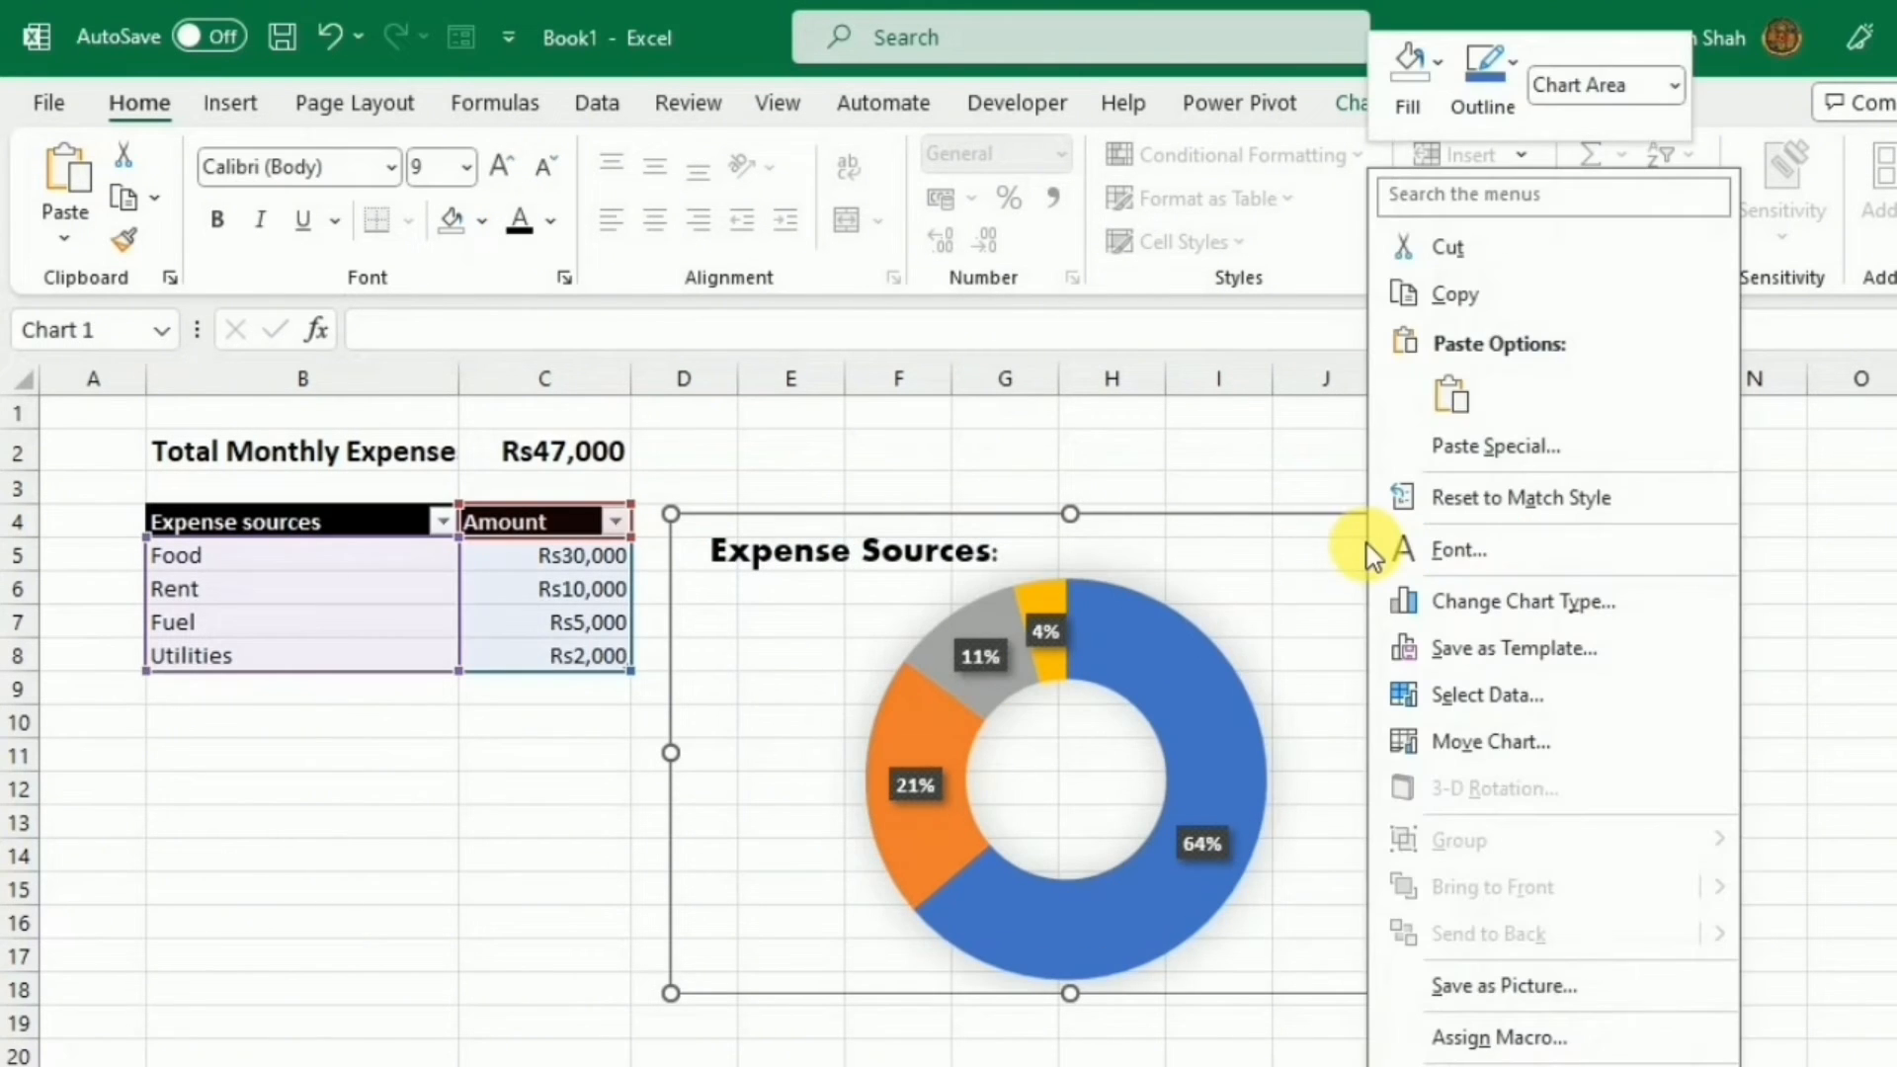
left_click(1469, 293)
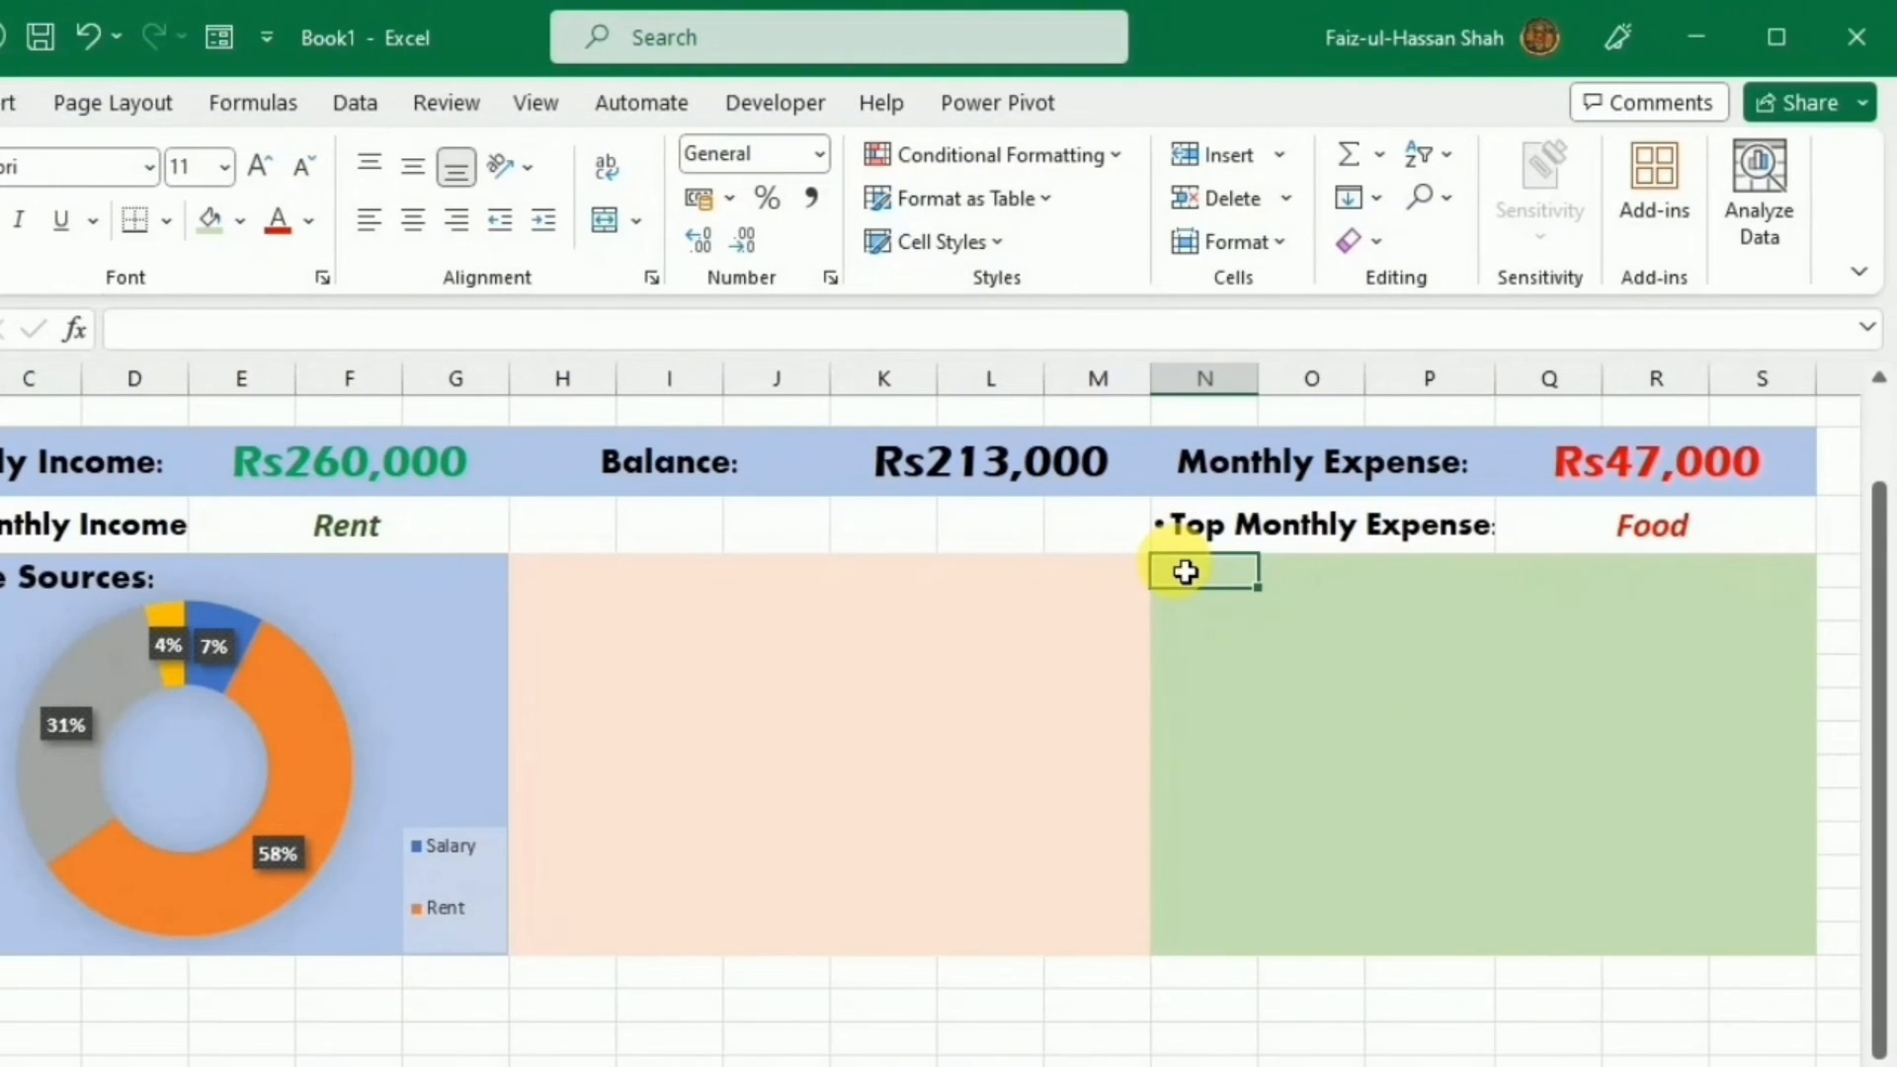
key("ctrl+v")
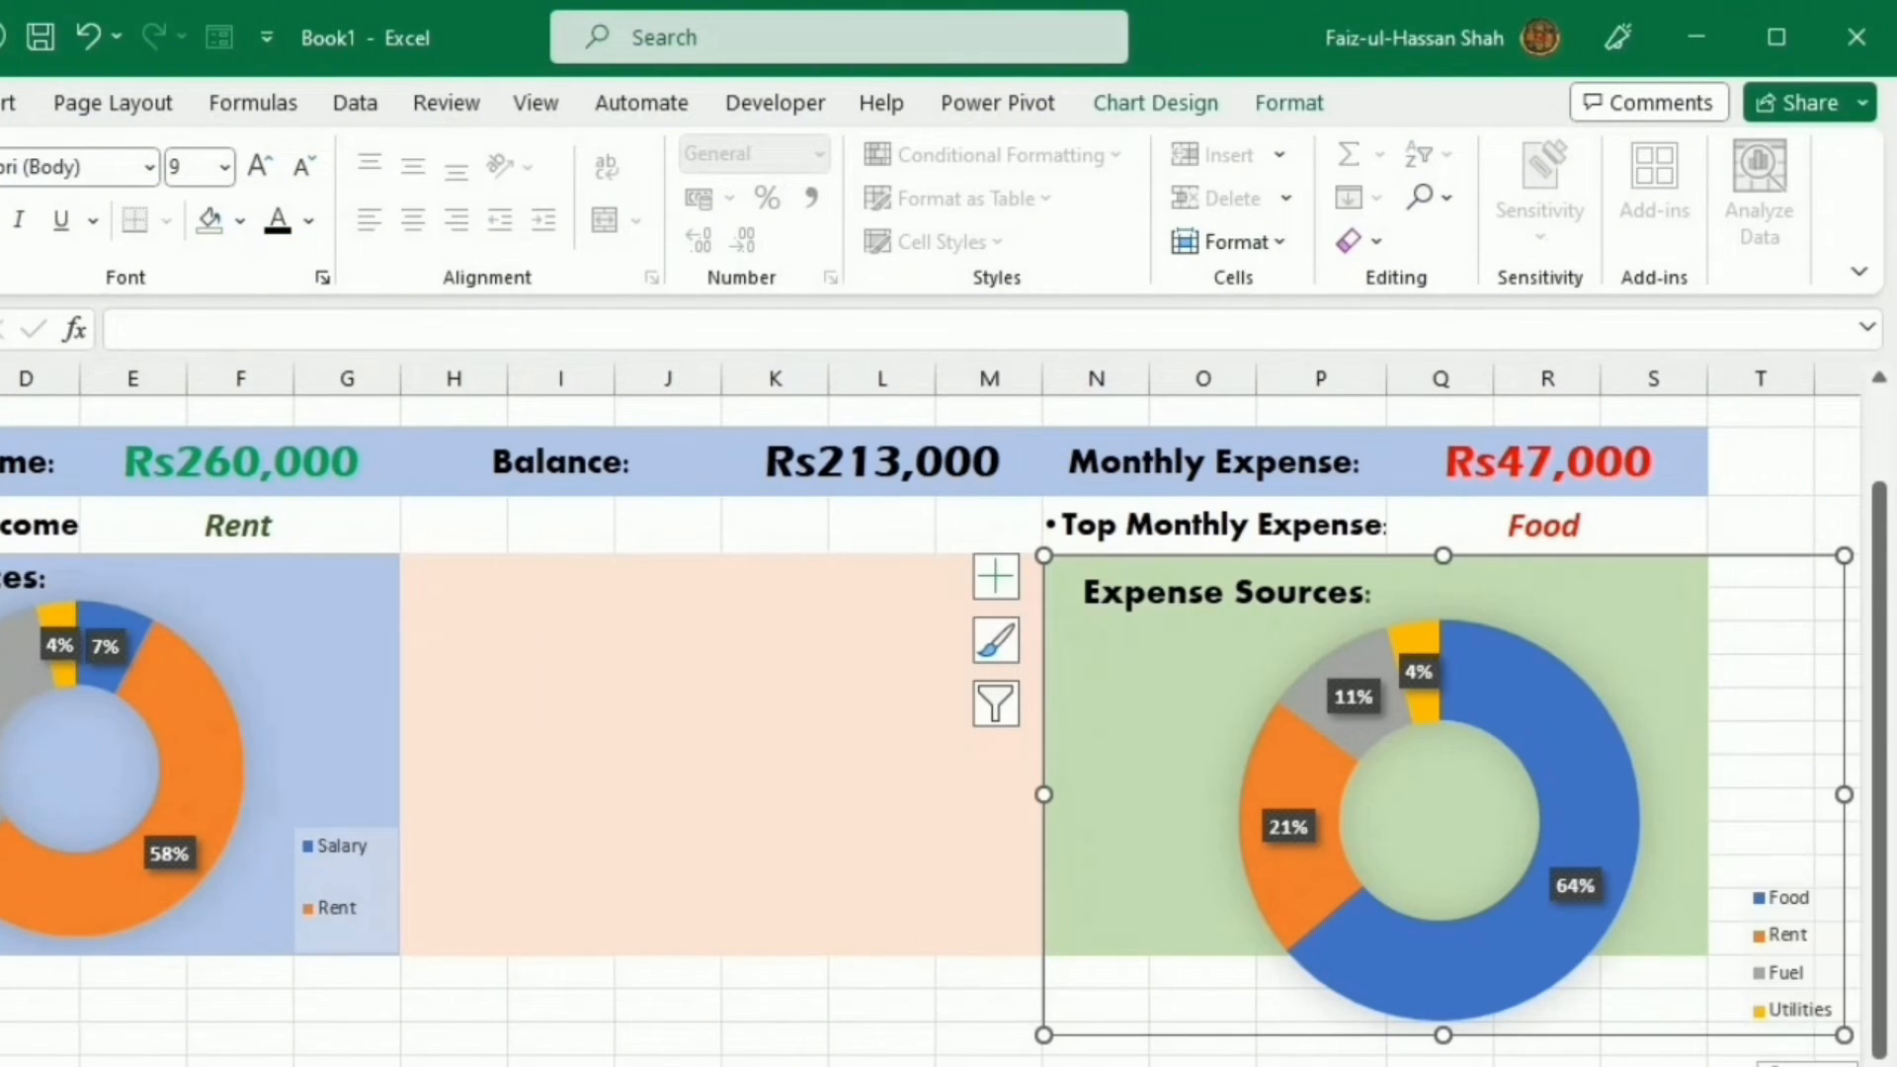
left_click_drag(1841, 1034, 1698, 955)
left_click(1225, 593)
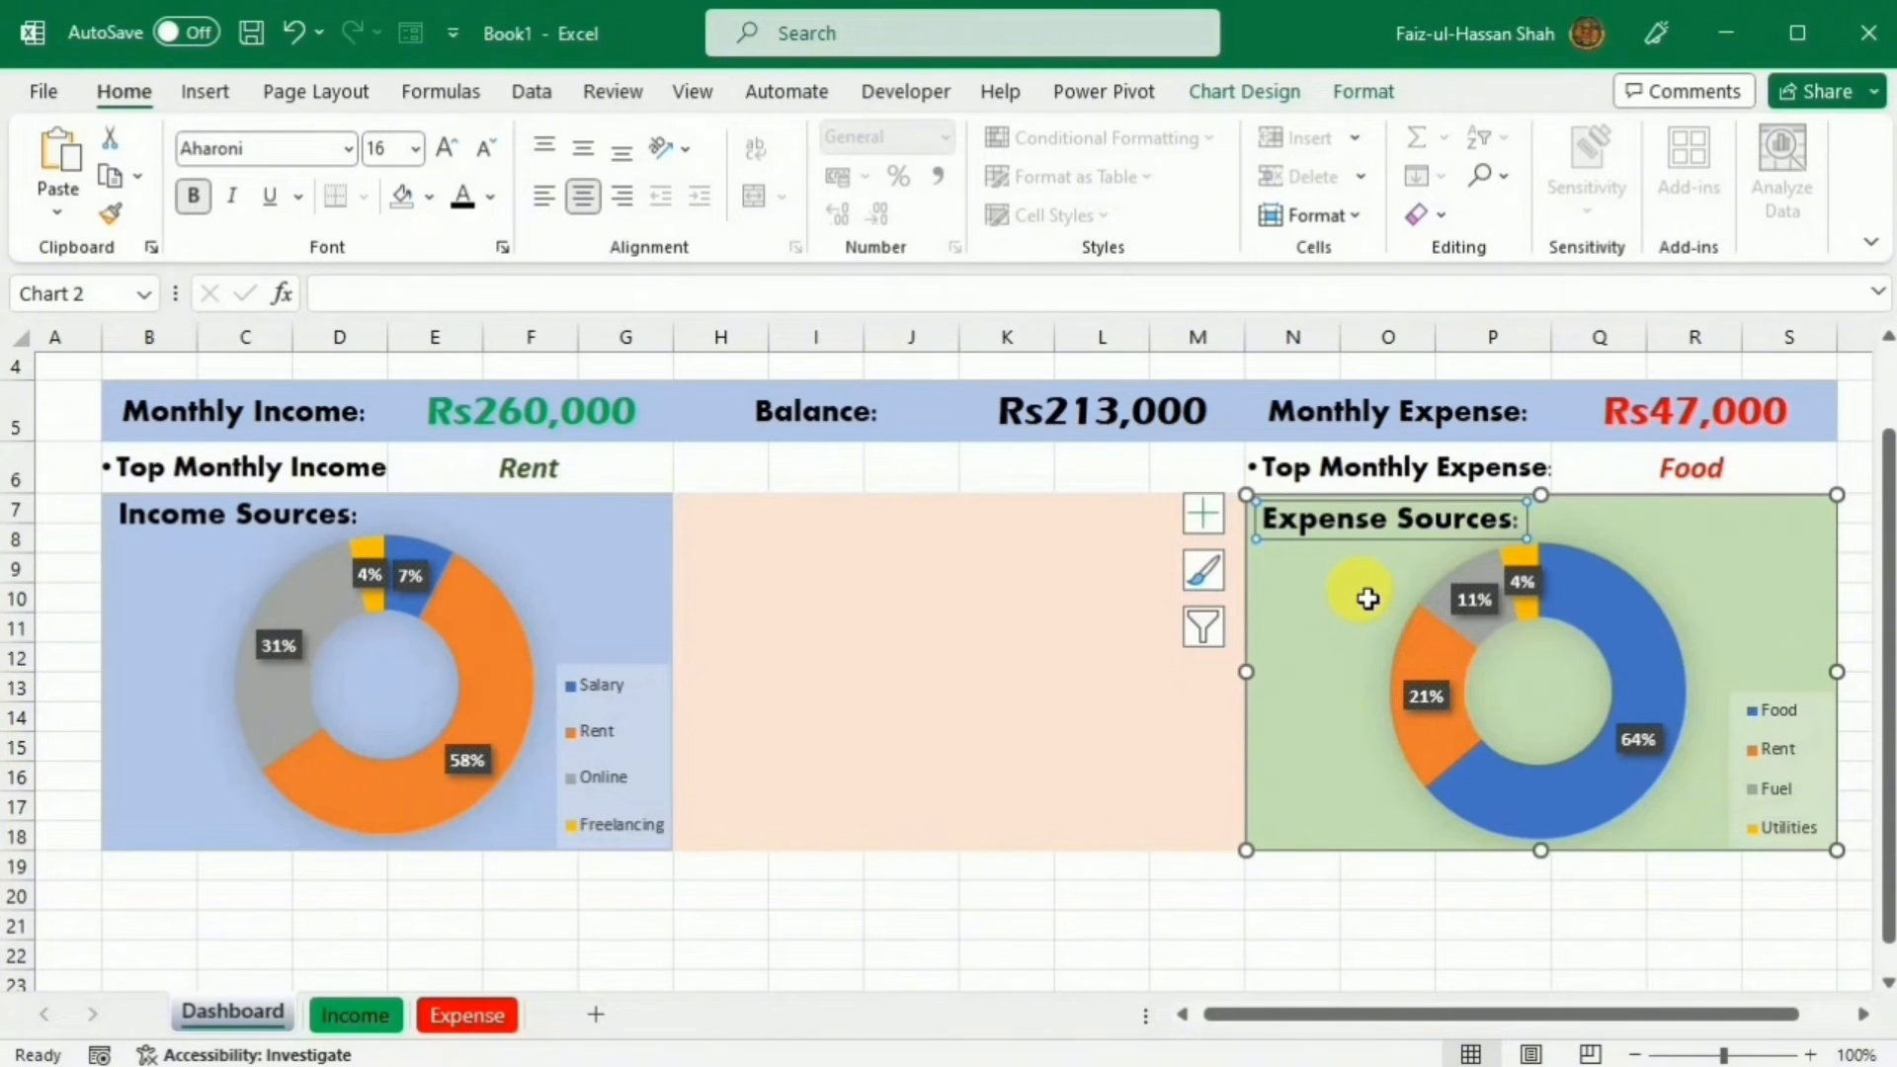
Insert a 2-D clustered column chart at cell H7 of the Dashboard sheet.
left_click(739, 516)
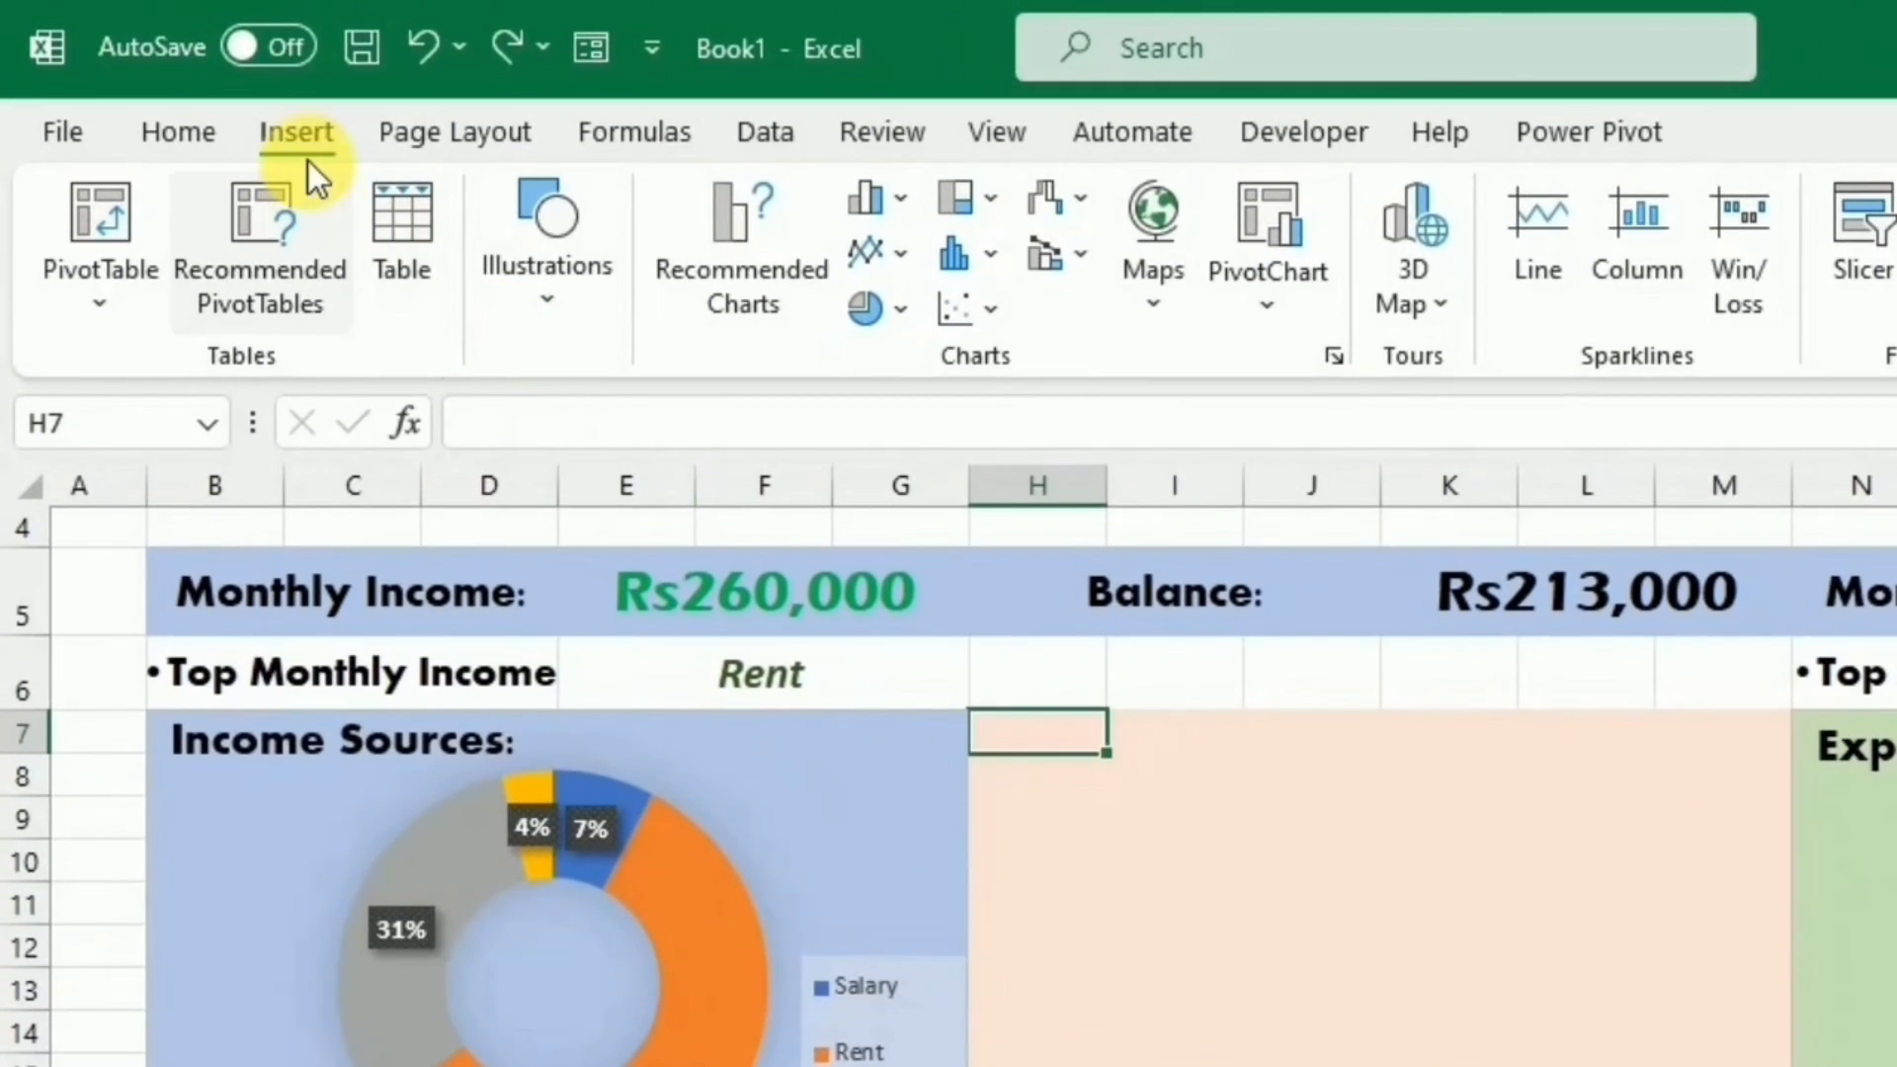
left_click(876, 198)
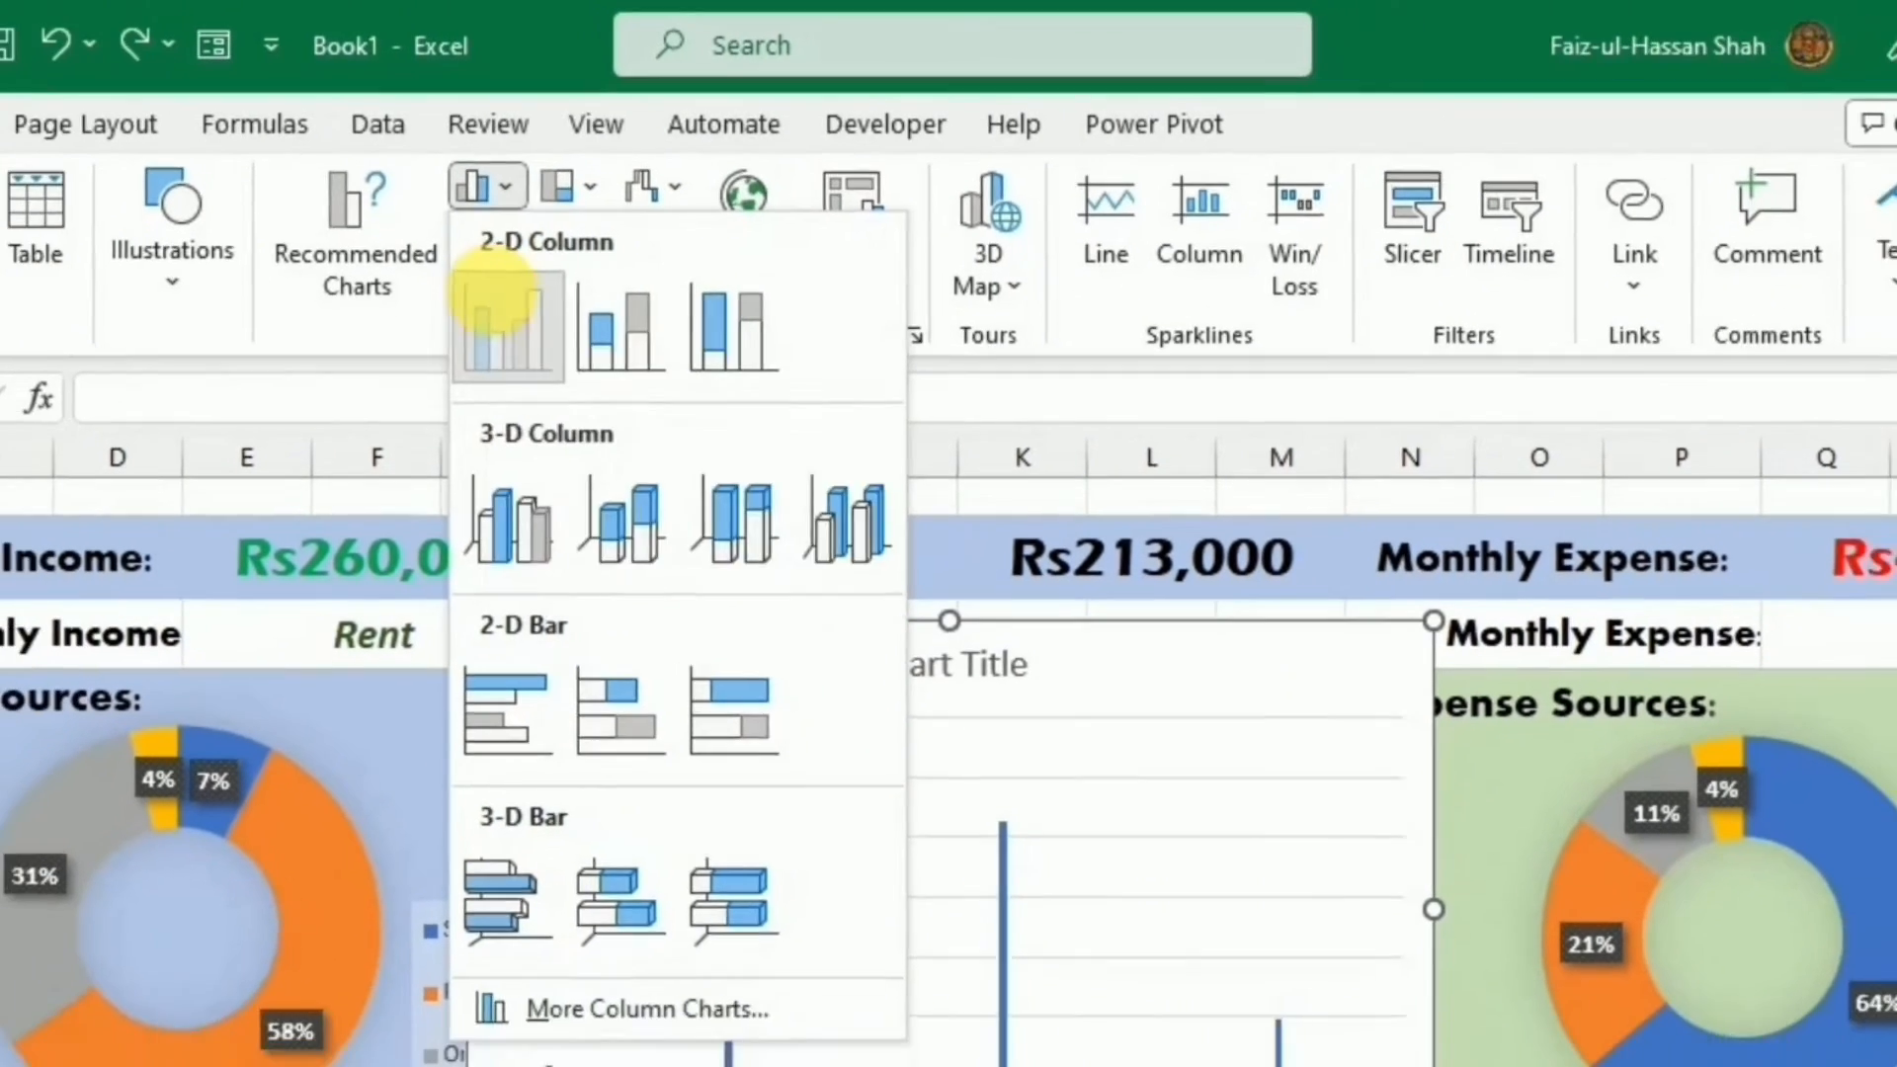
left_click(464, 306)
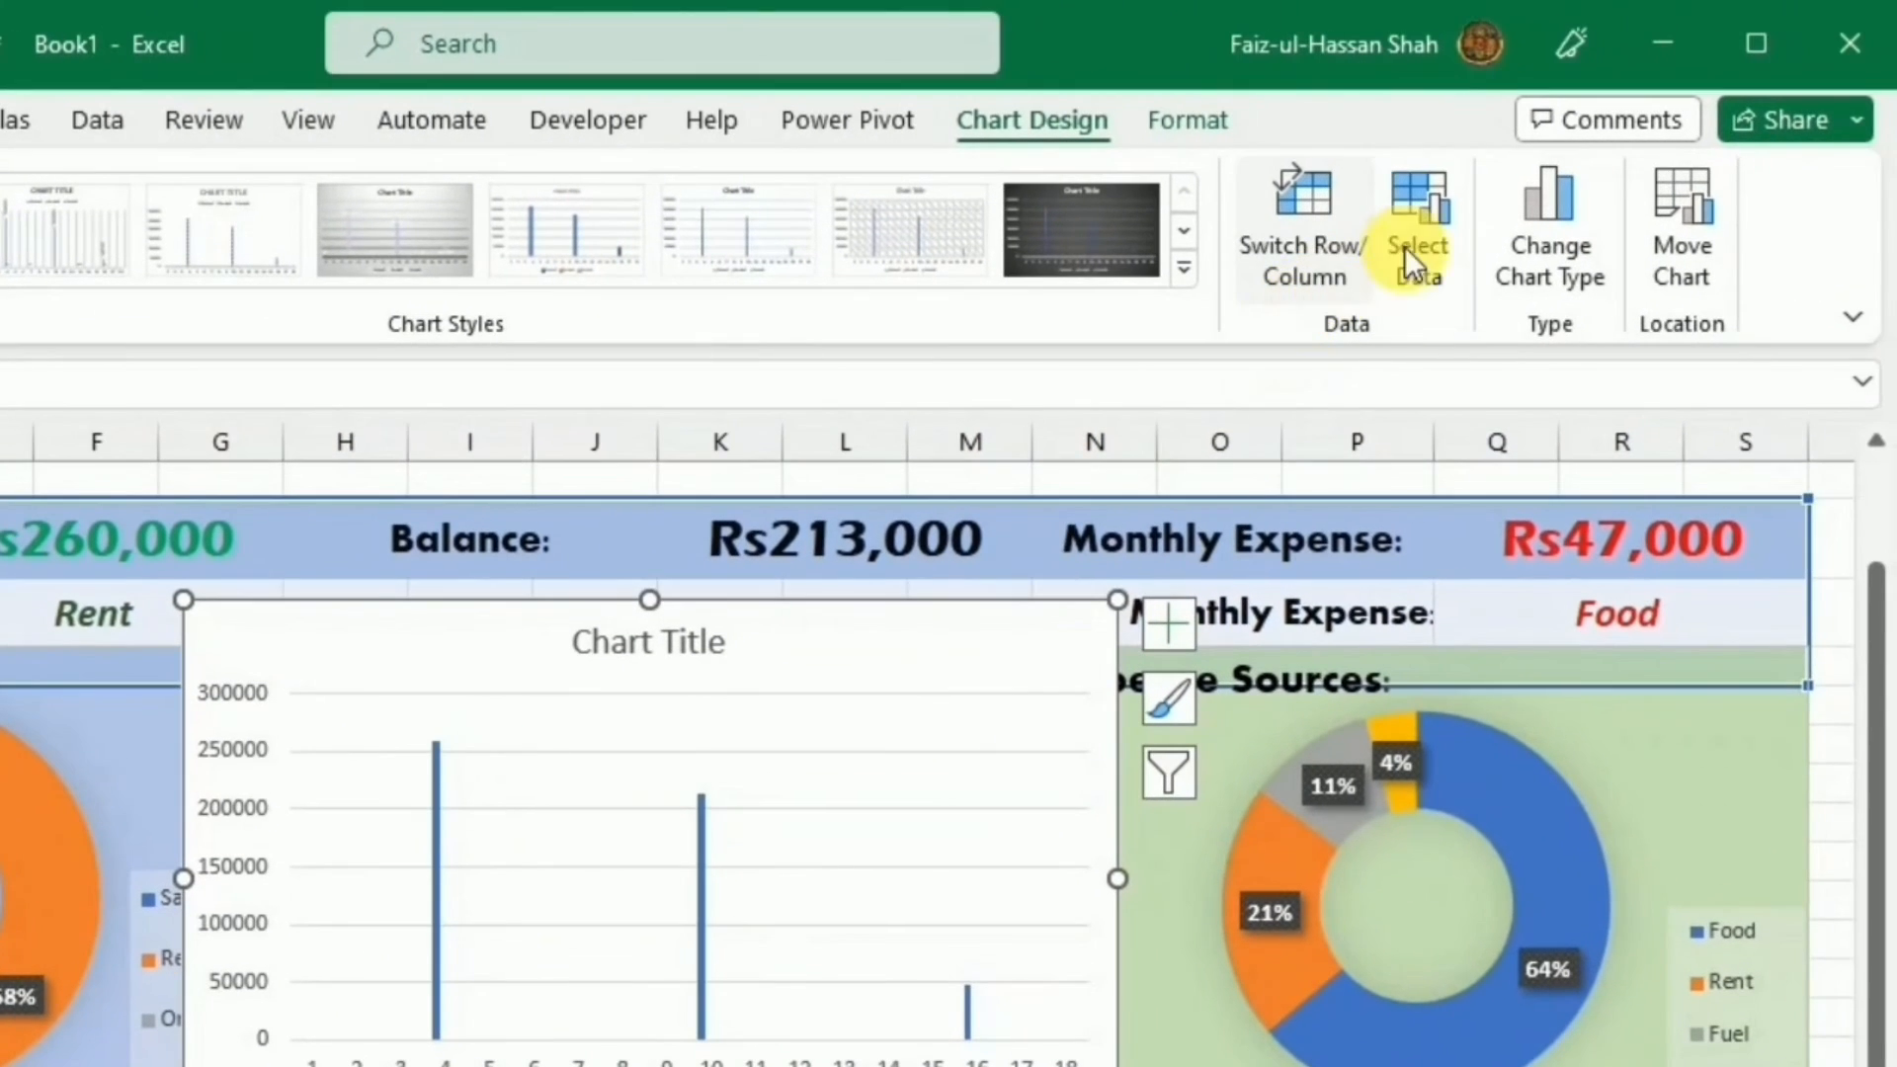
Open the column chart's data source and remove all three default series.
left_click(1408, 247)
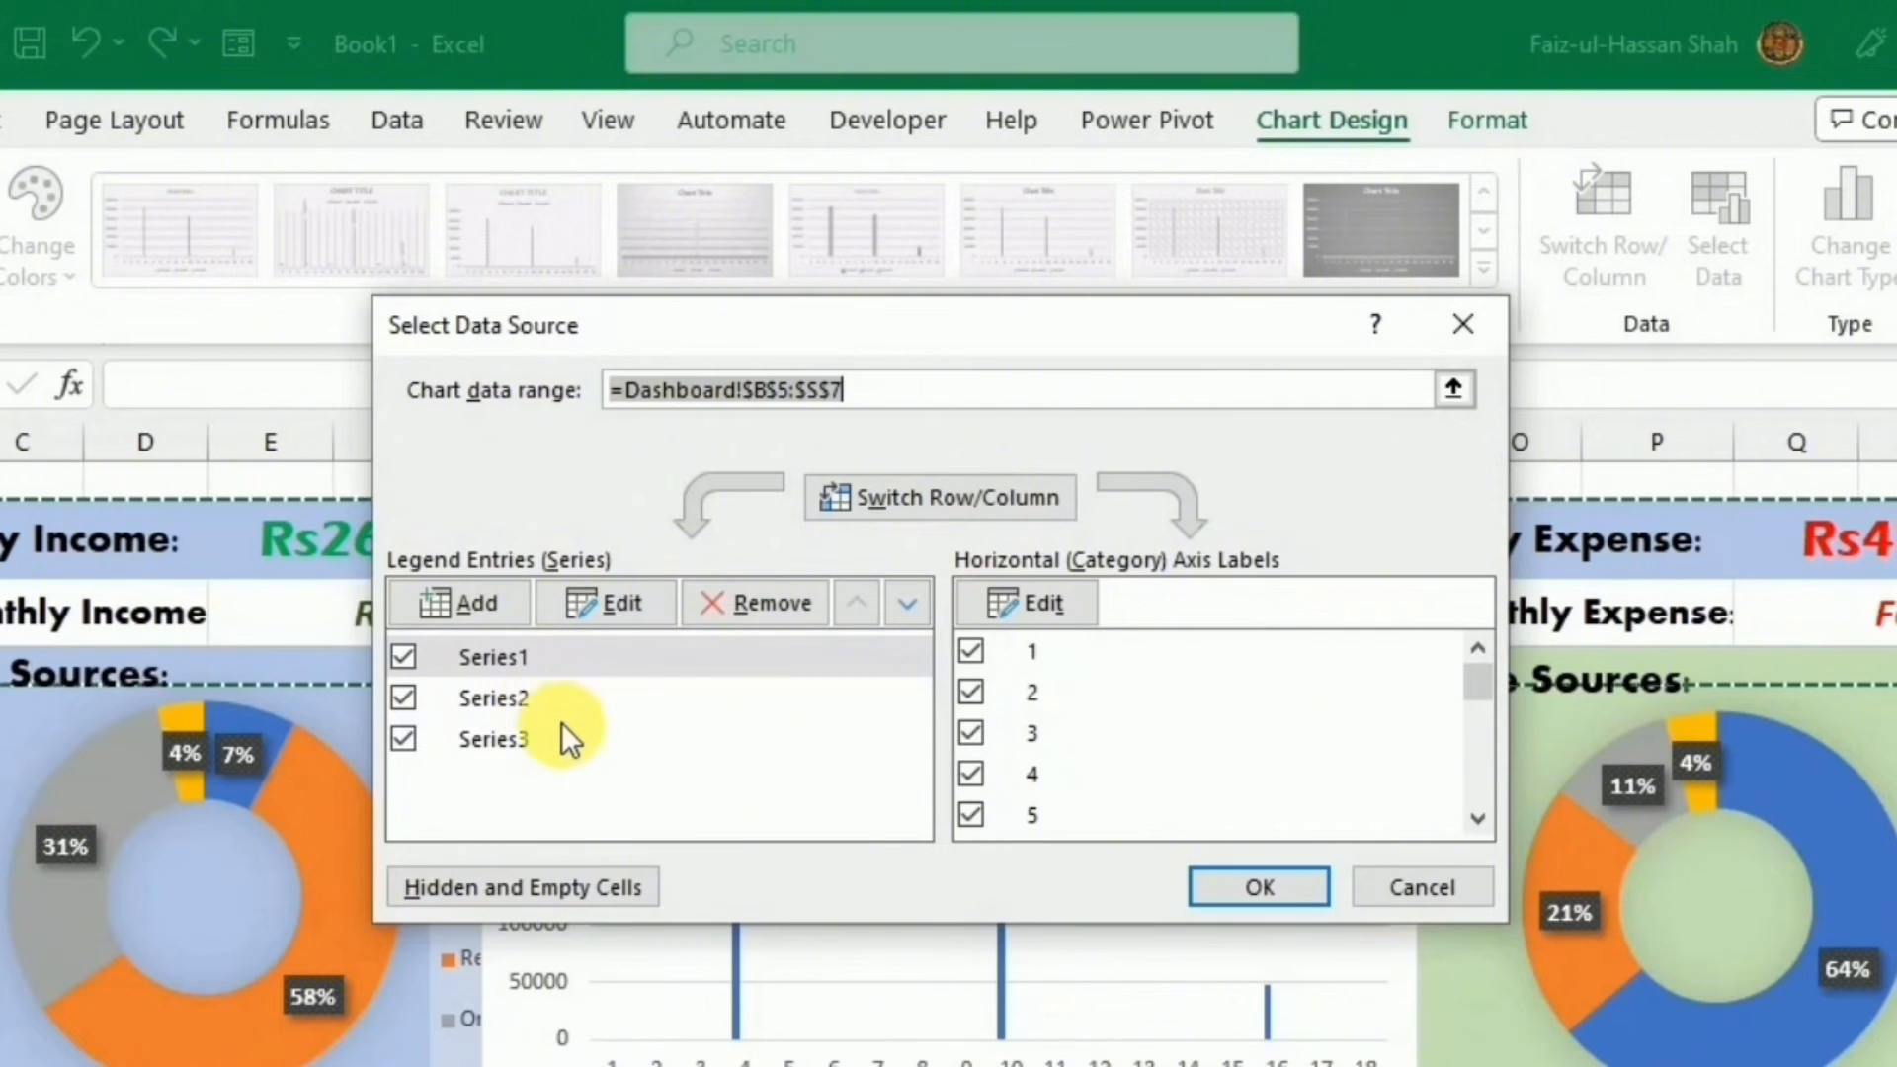
left_click(747, 602)
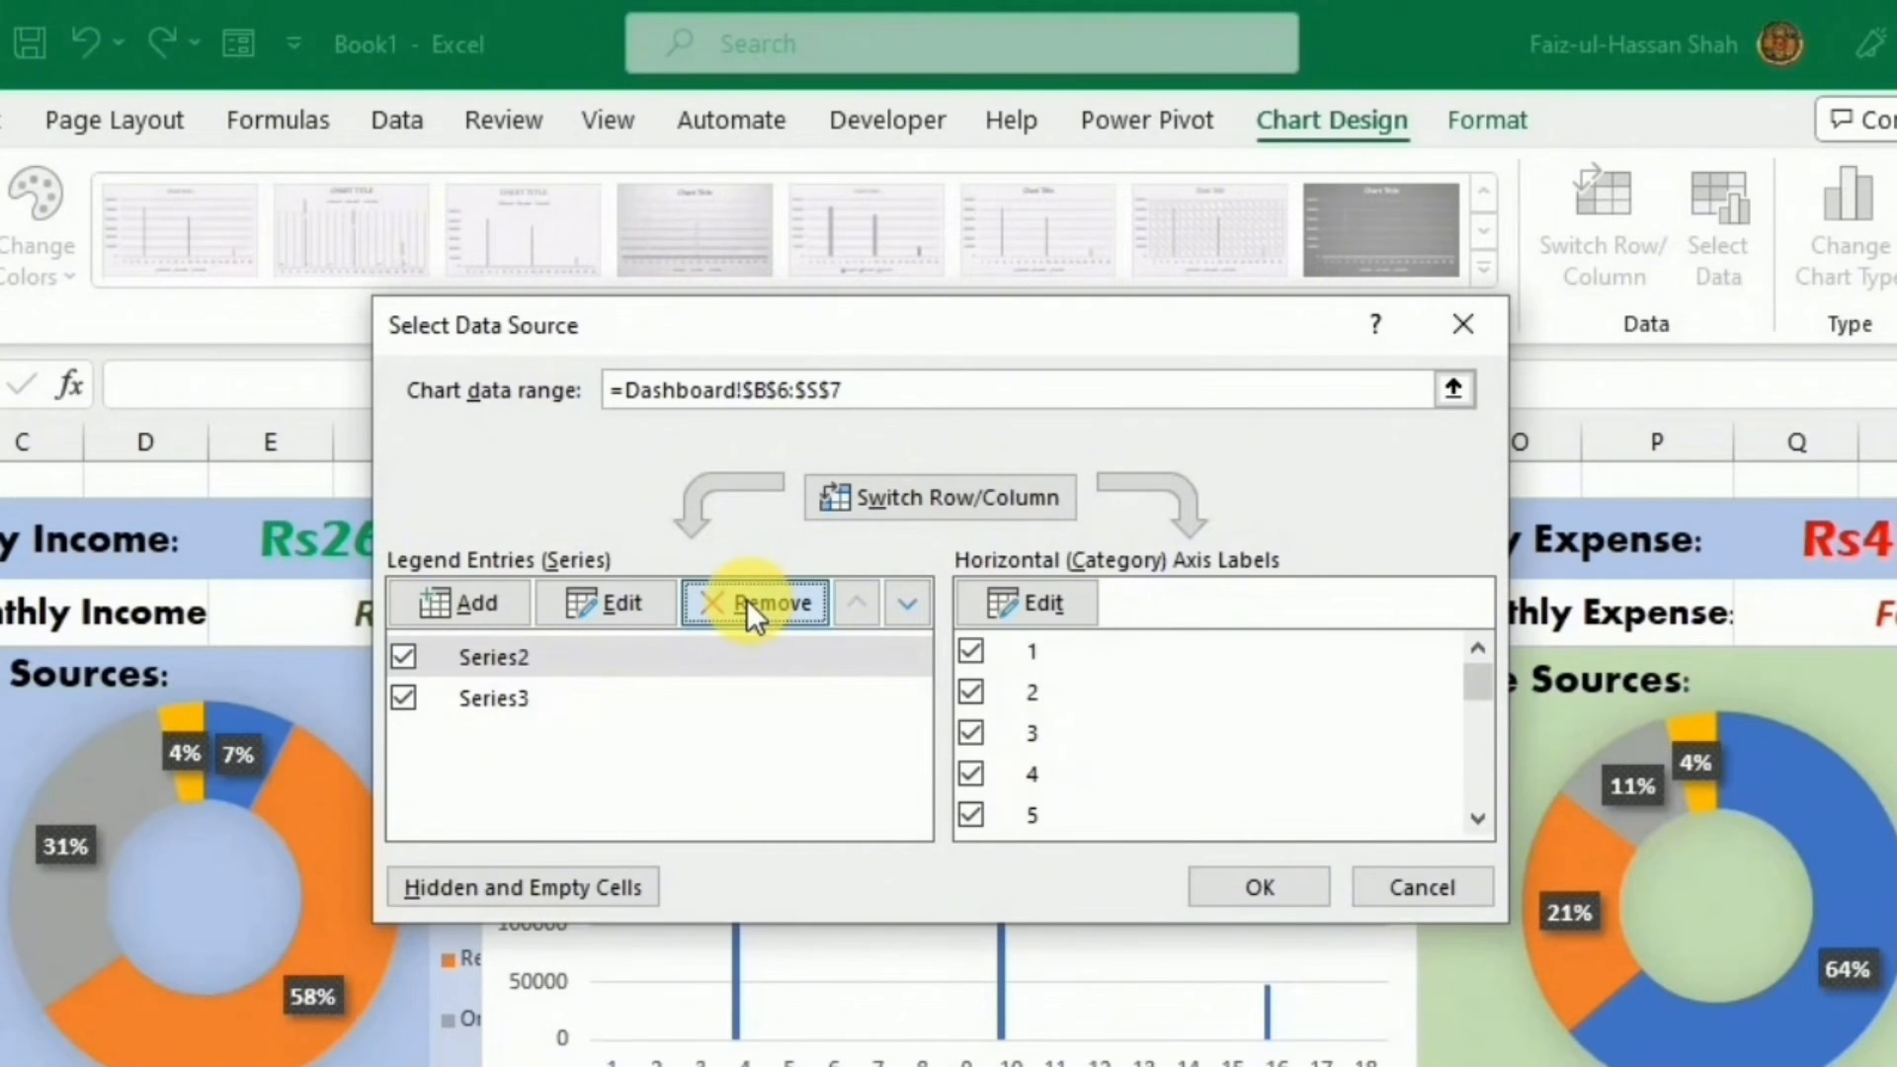
double_click(747, 601)
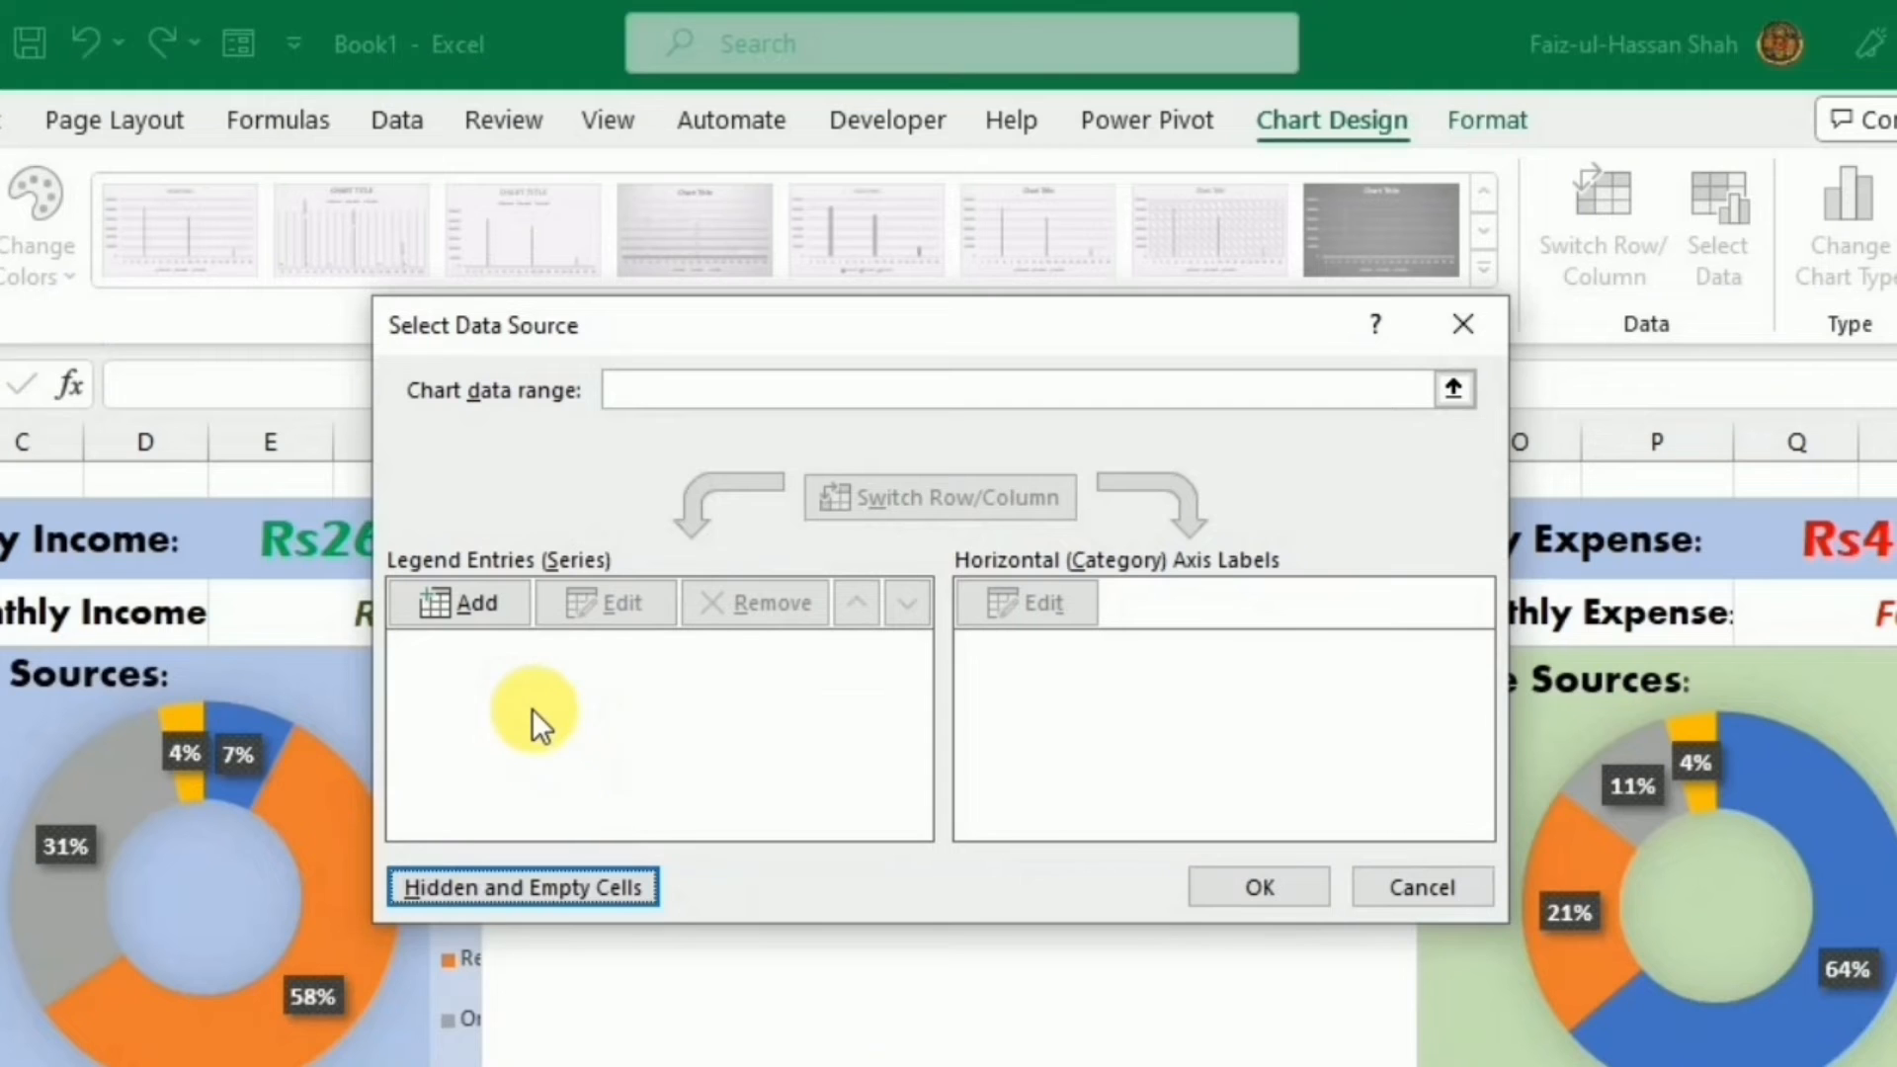
Add a data series named "Income" with its values taken from Dashboard cell E5.
left_click(459, 602)
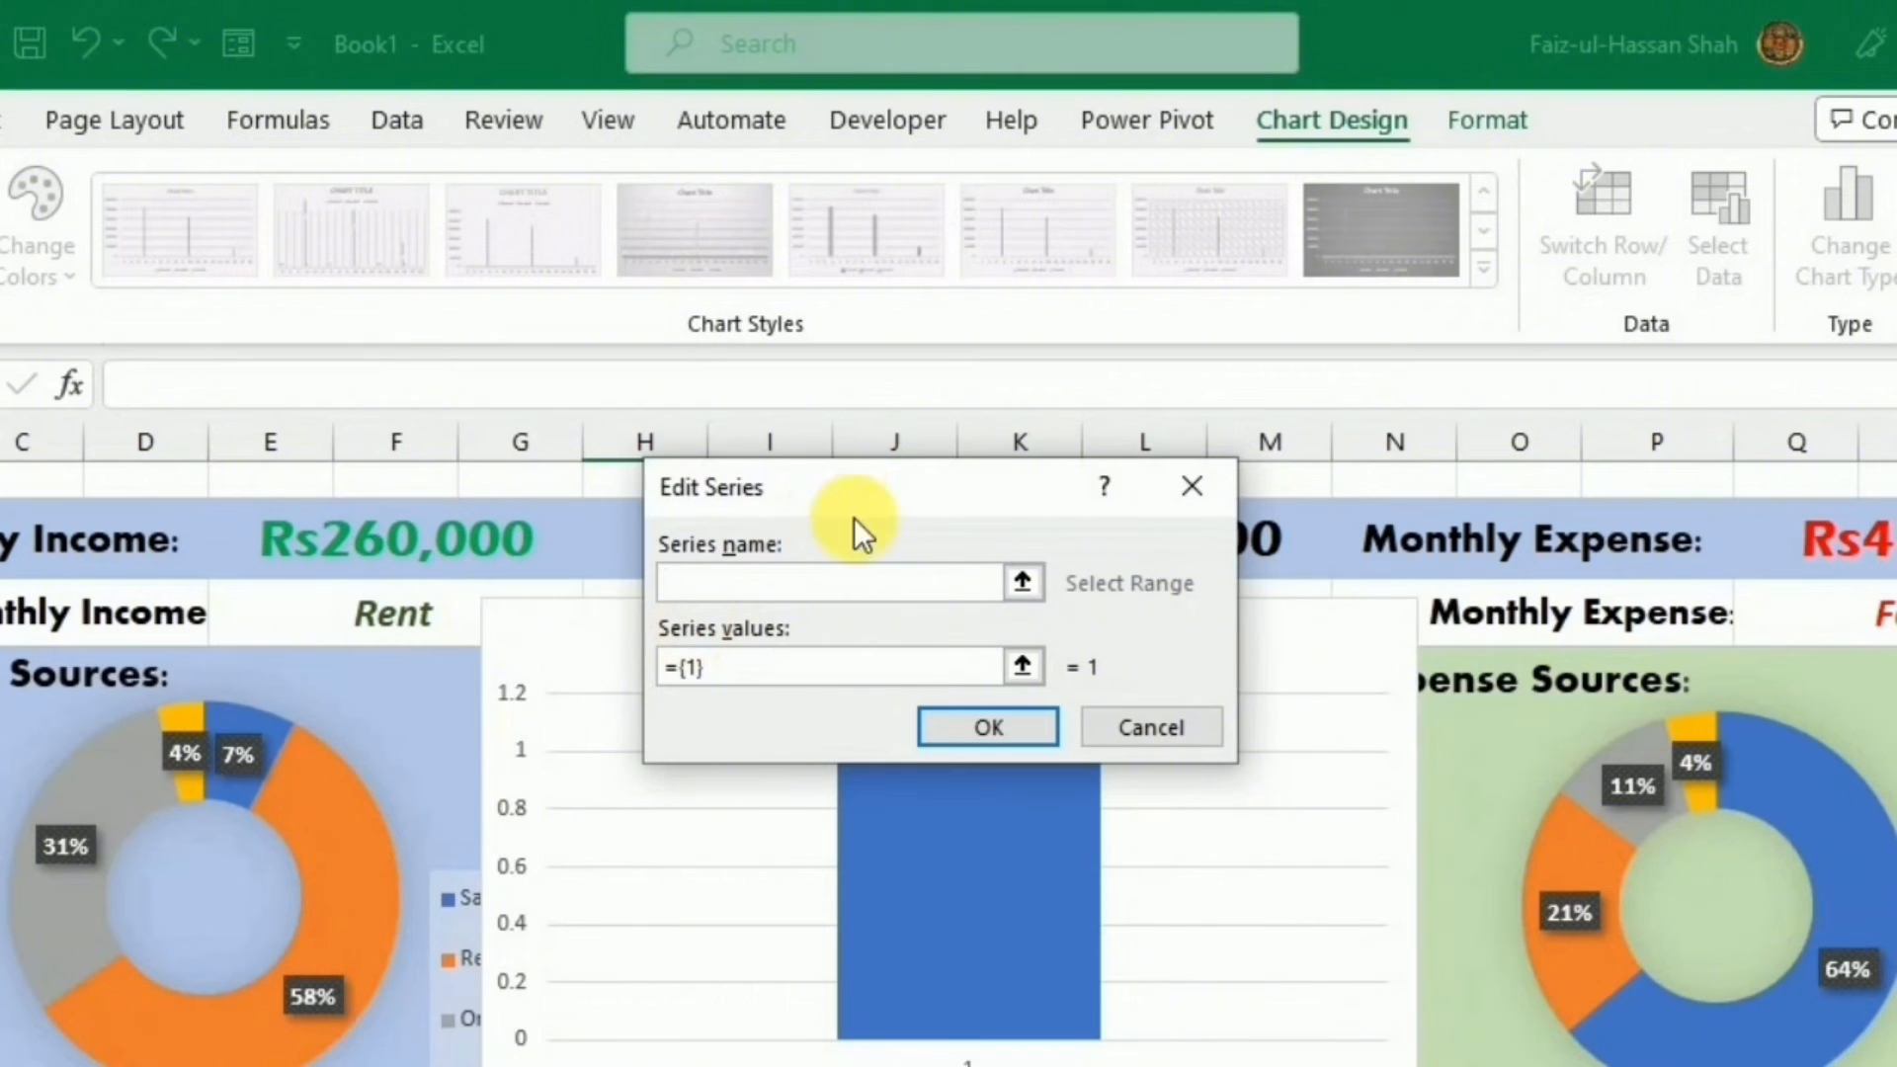
left_click_drag(846, 484, 834, 611)
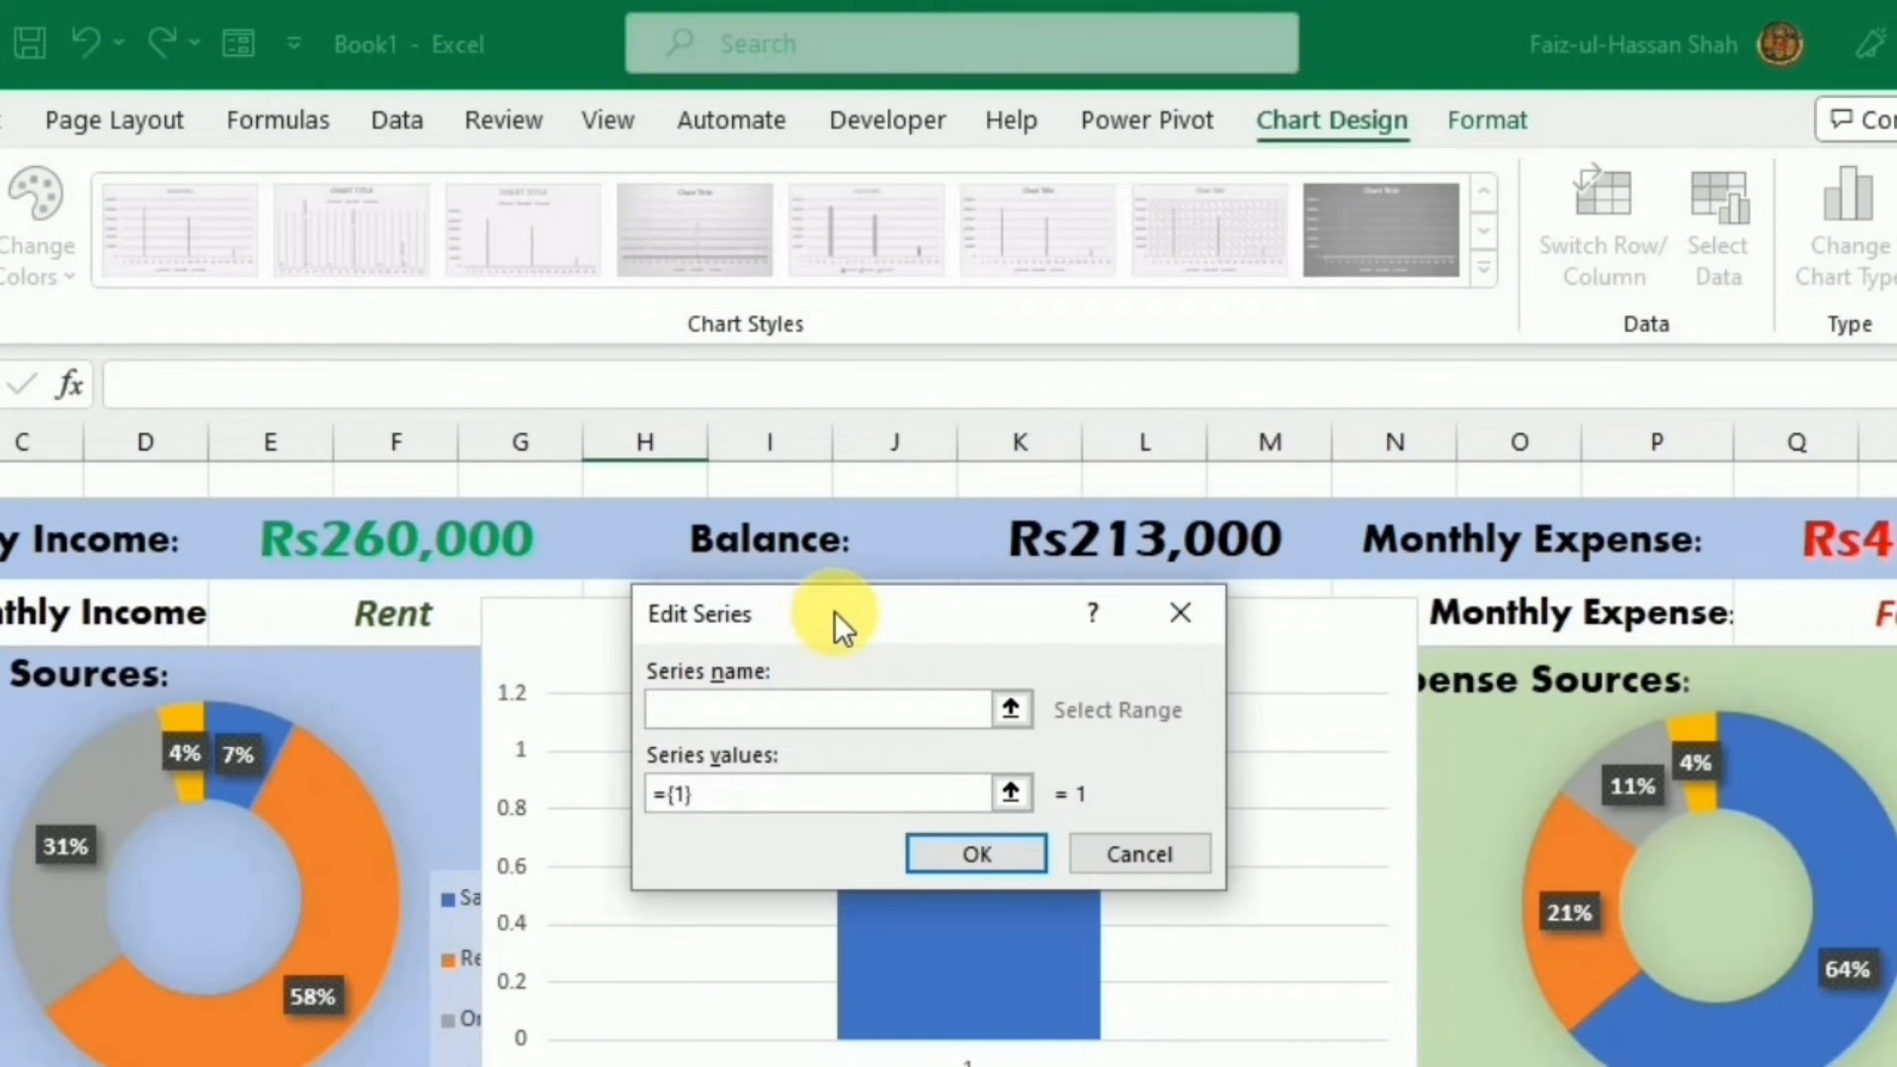
type("Income")
left_click(1000, 802)
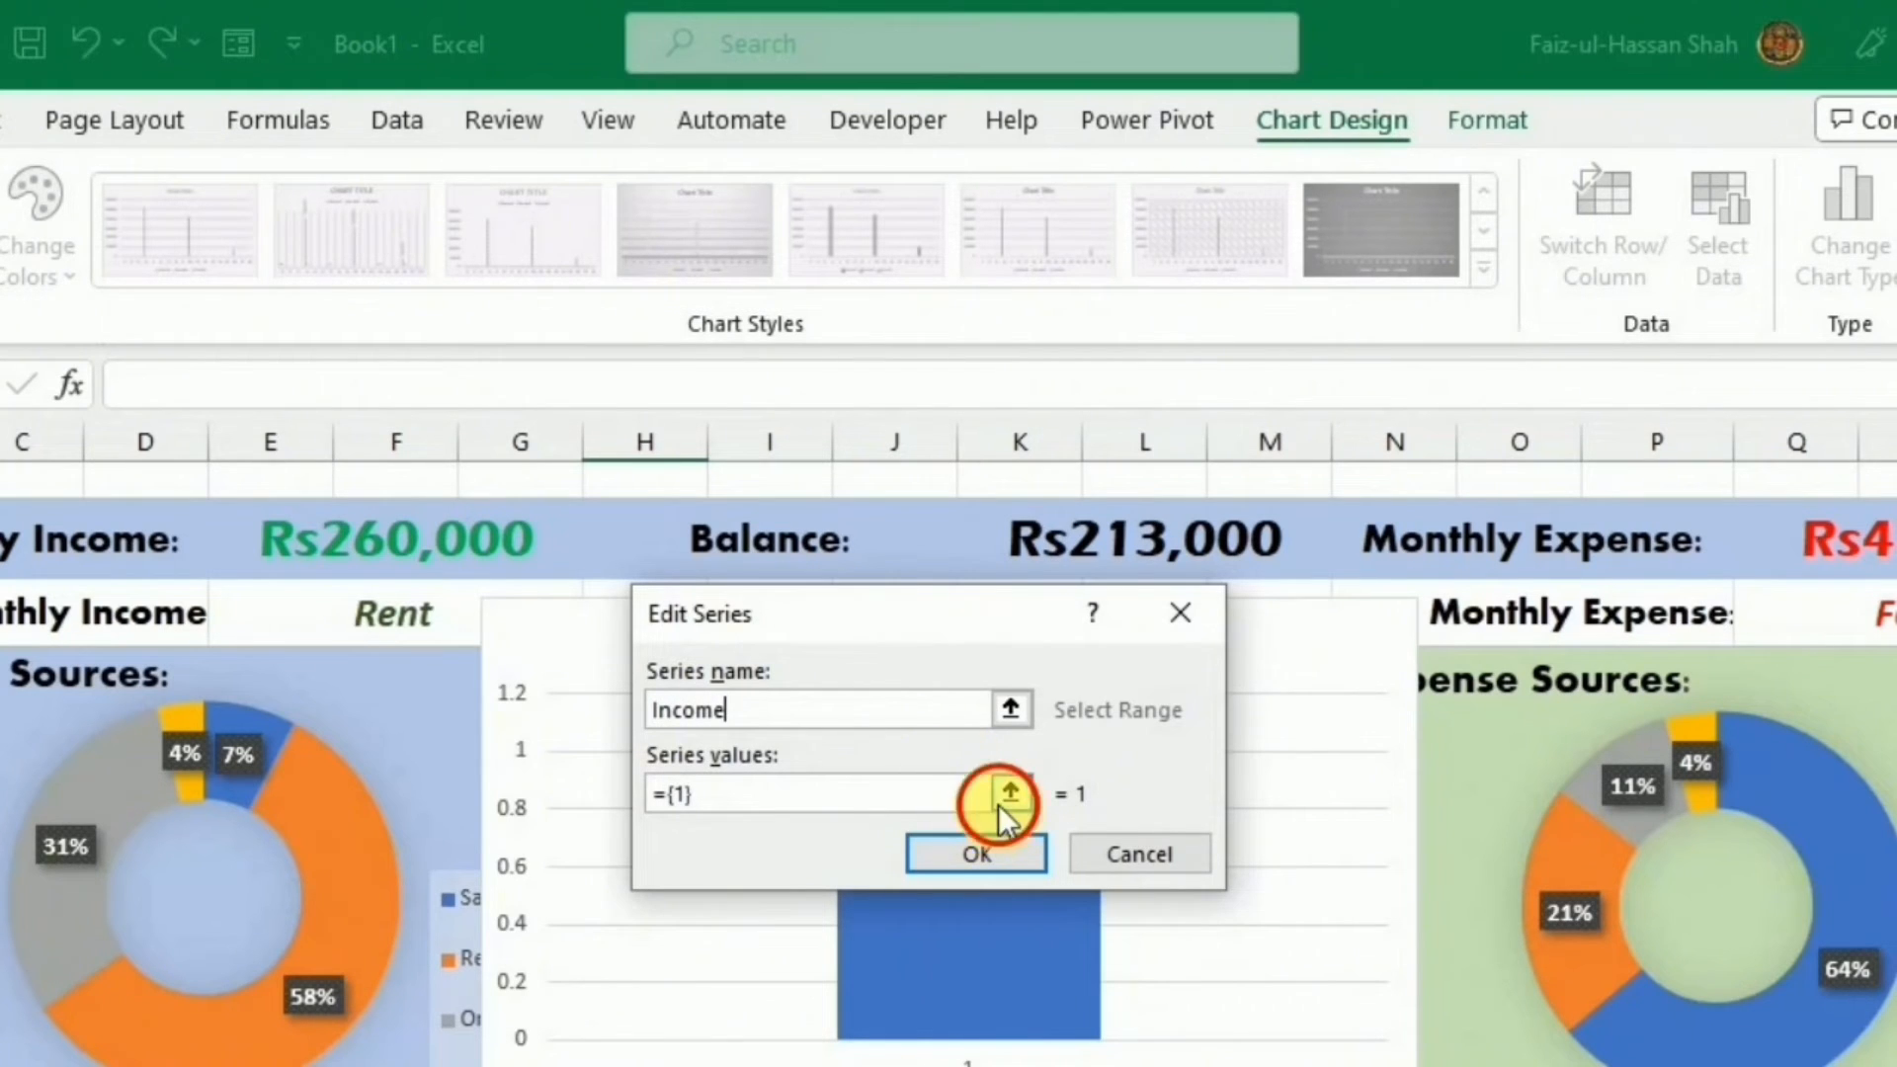
left_click(414, 565)
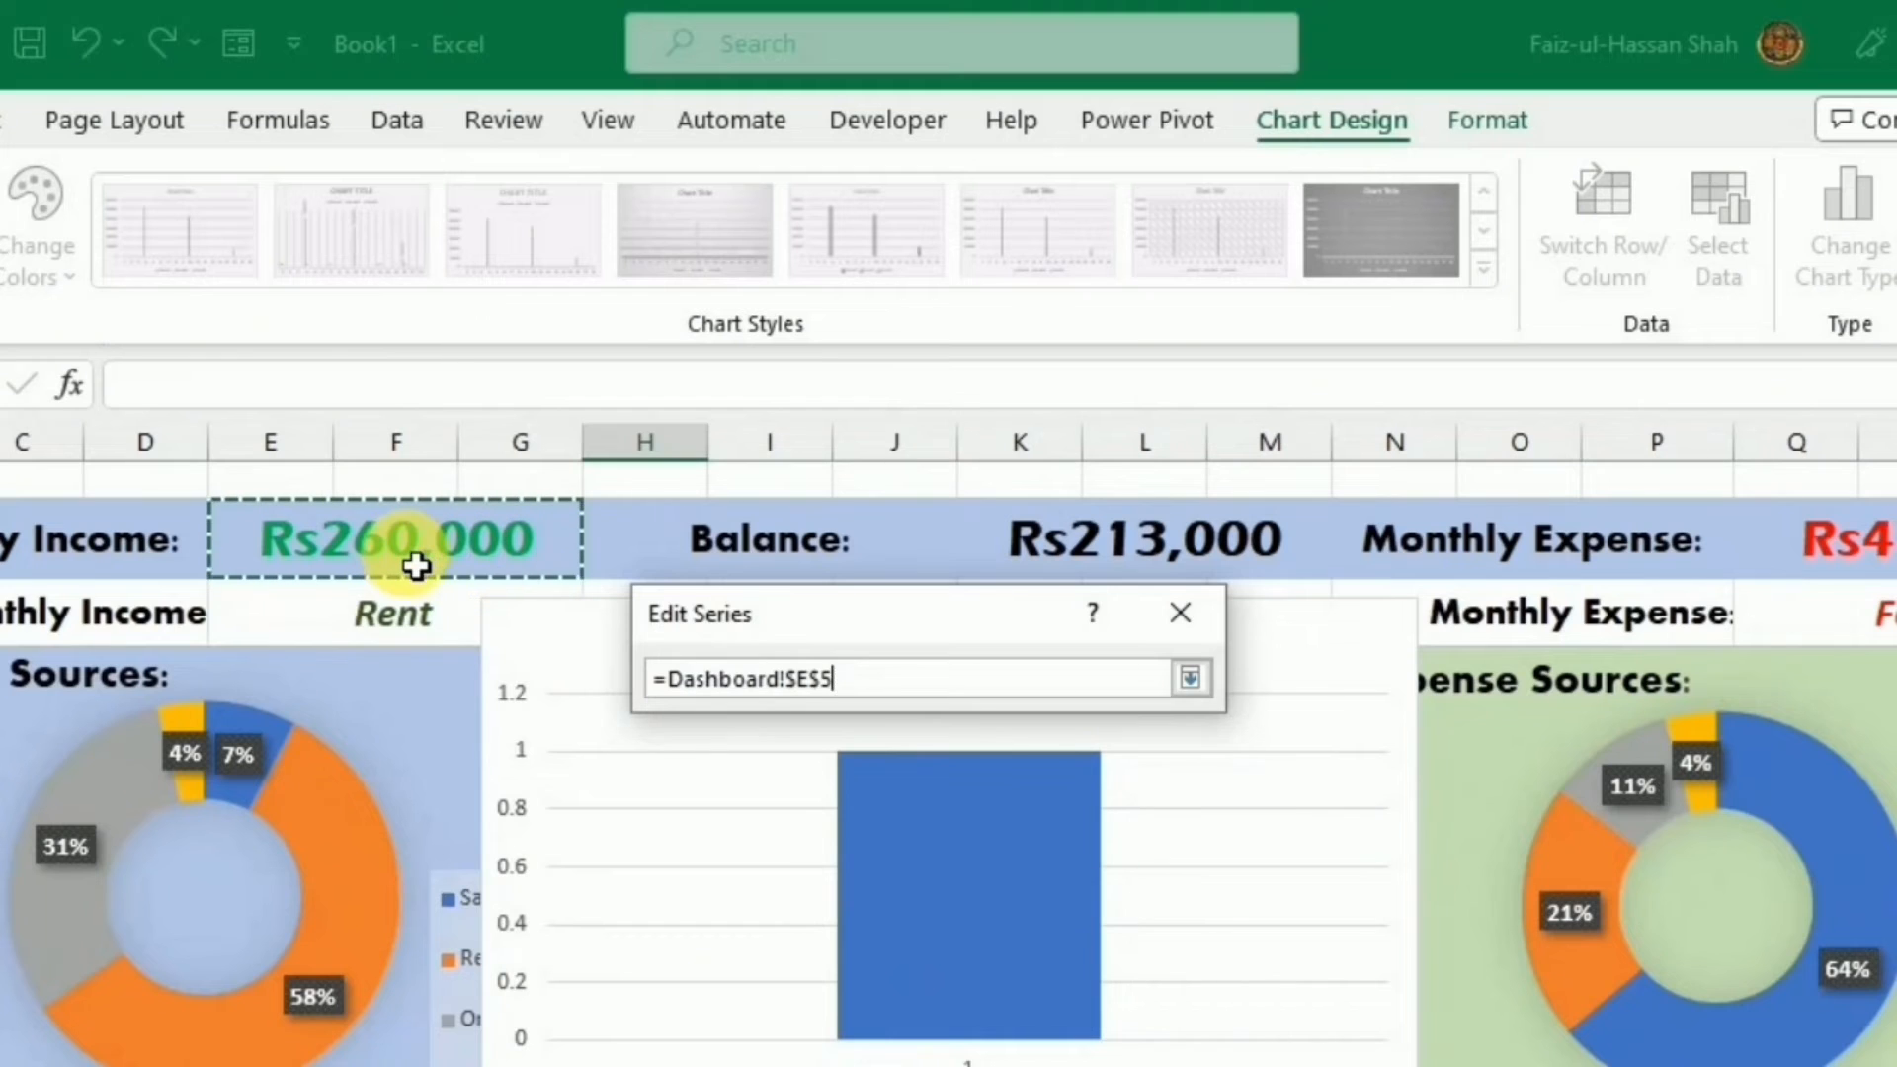
left_click(1192, 678)
left_click(980, 850)
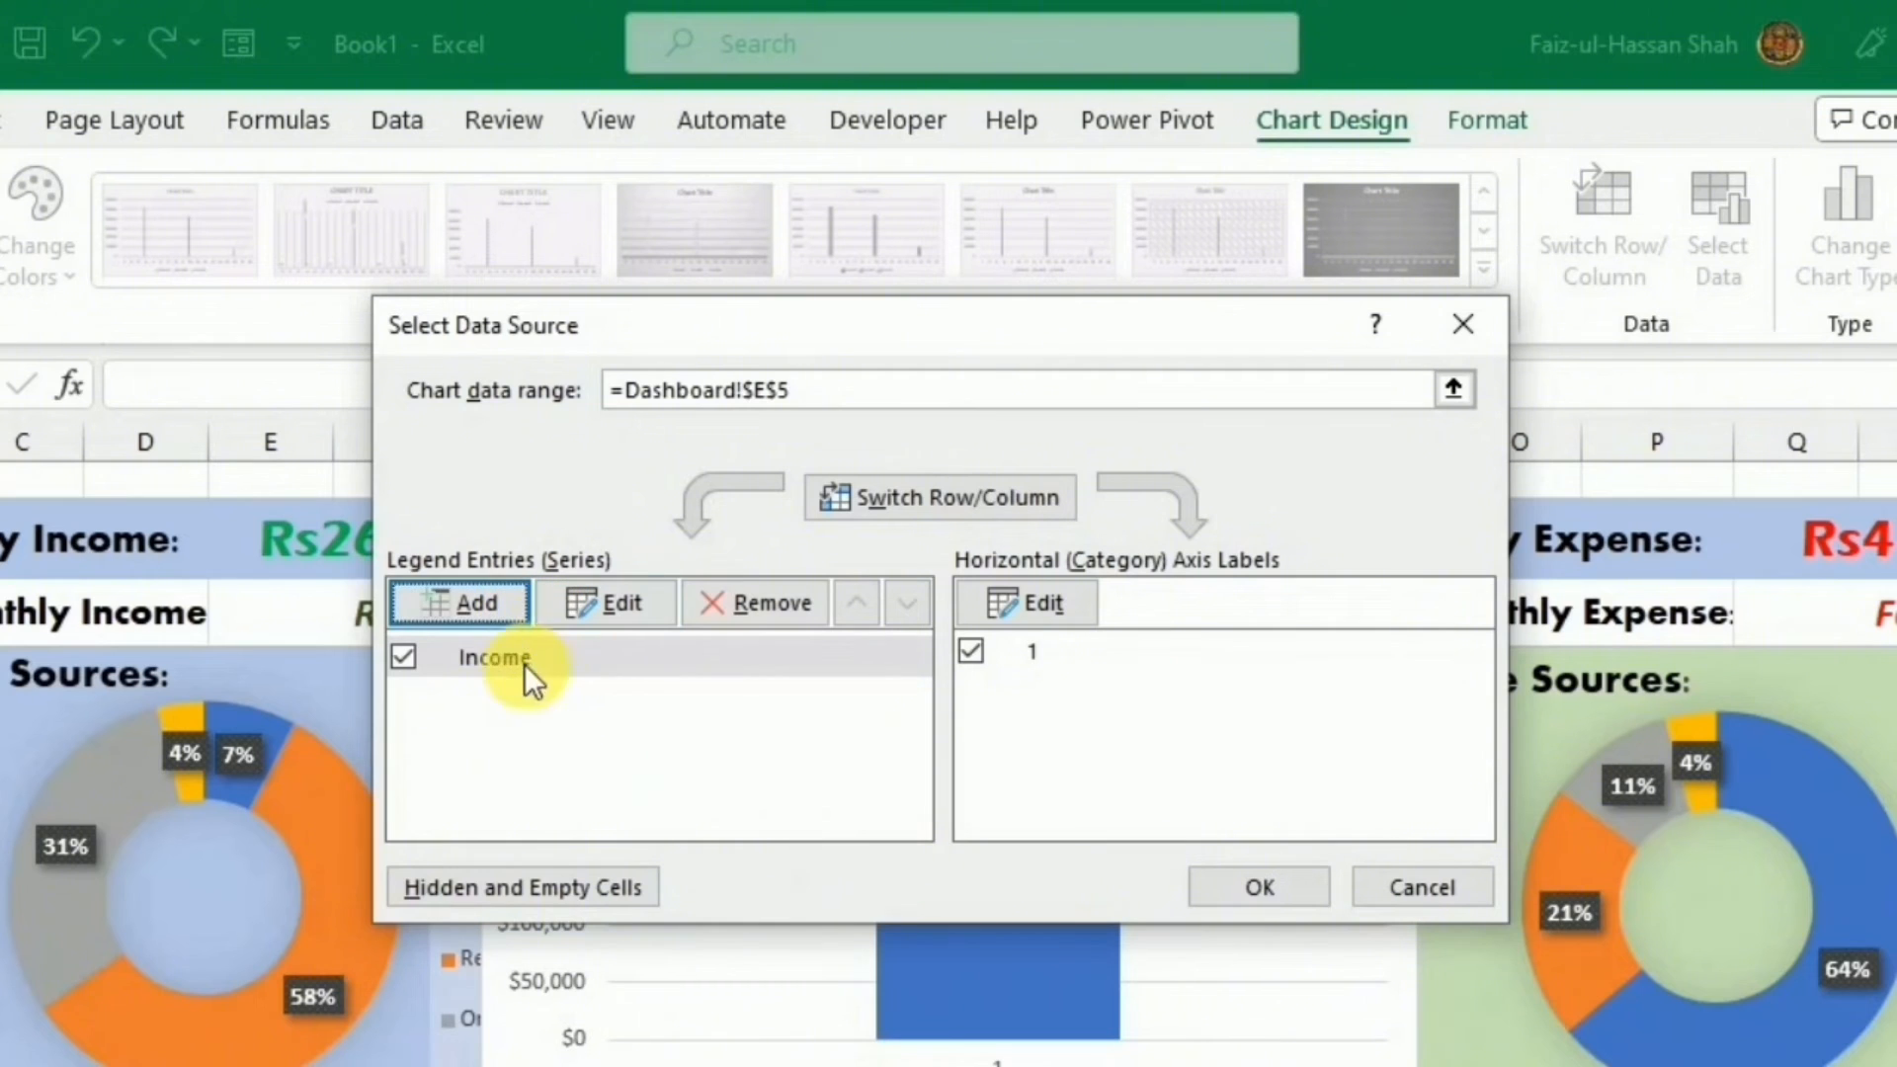
Add a second data series named "Expense" with values from Dashboard cell Q5 and apply the data source.
left_click(501, 602)
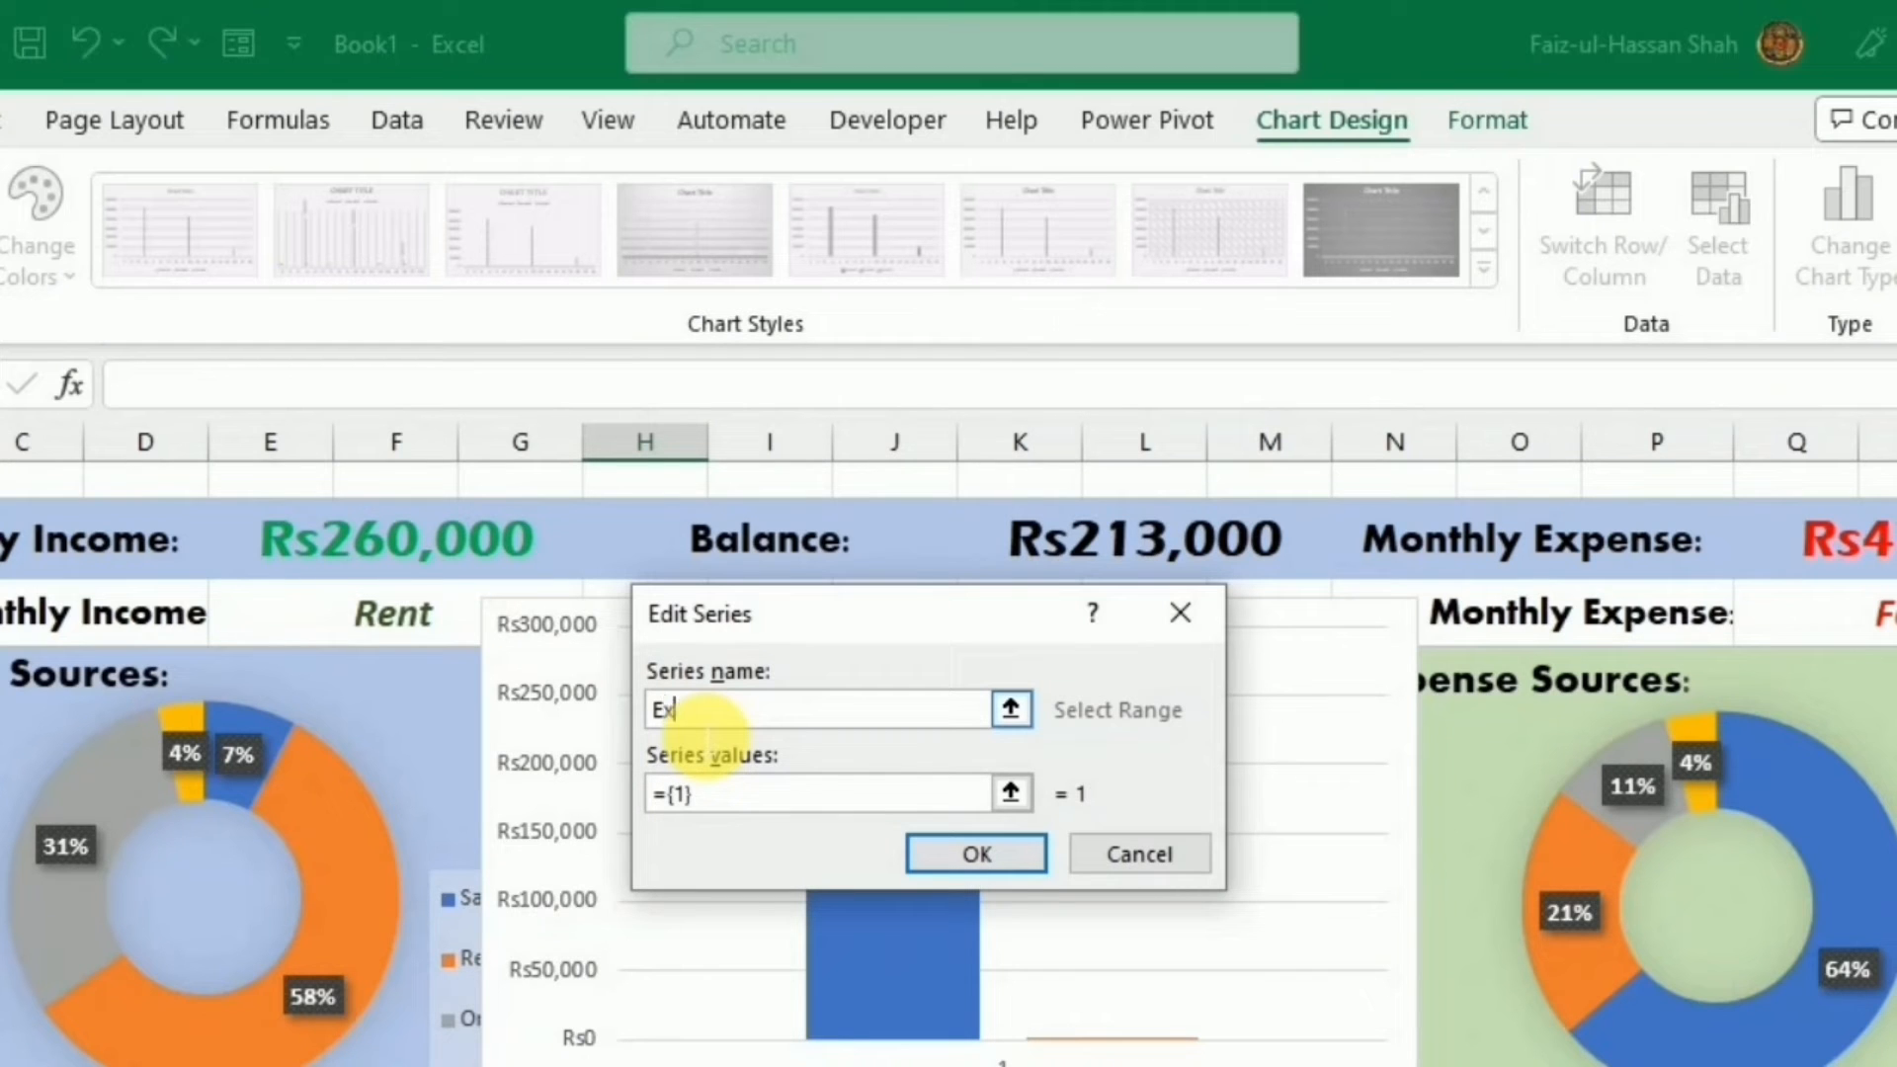
type("Expense")
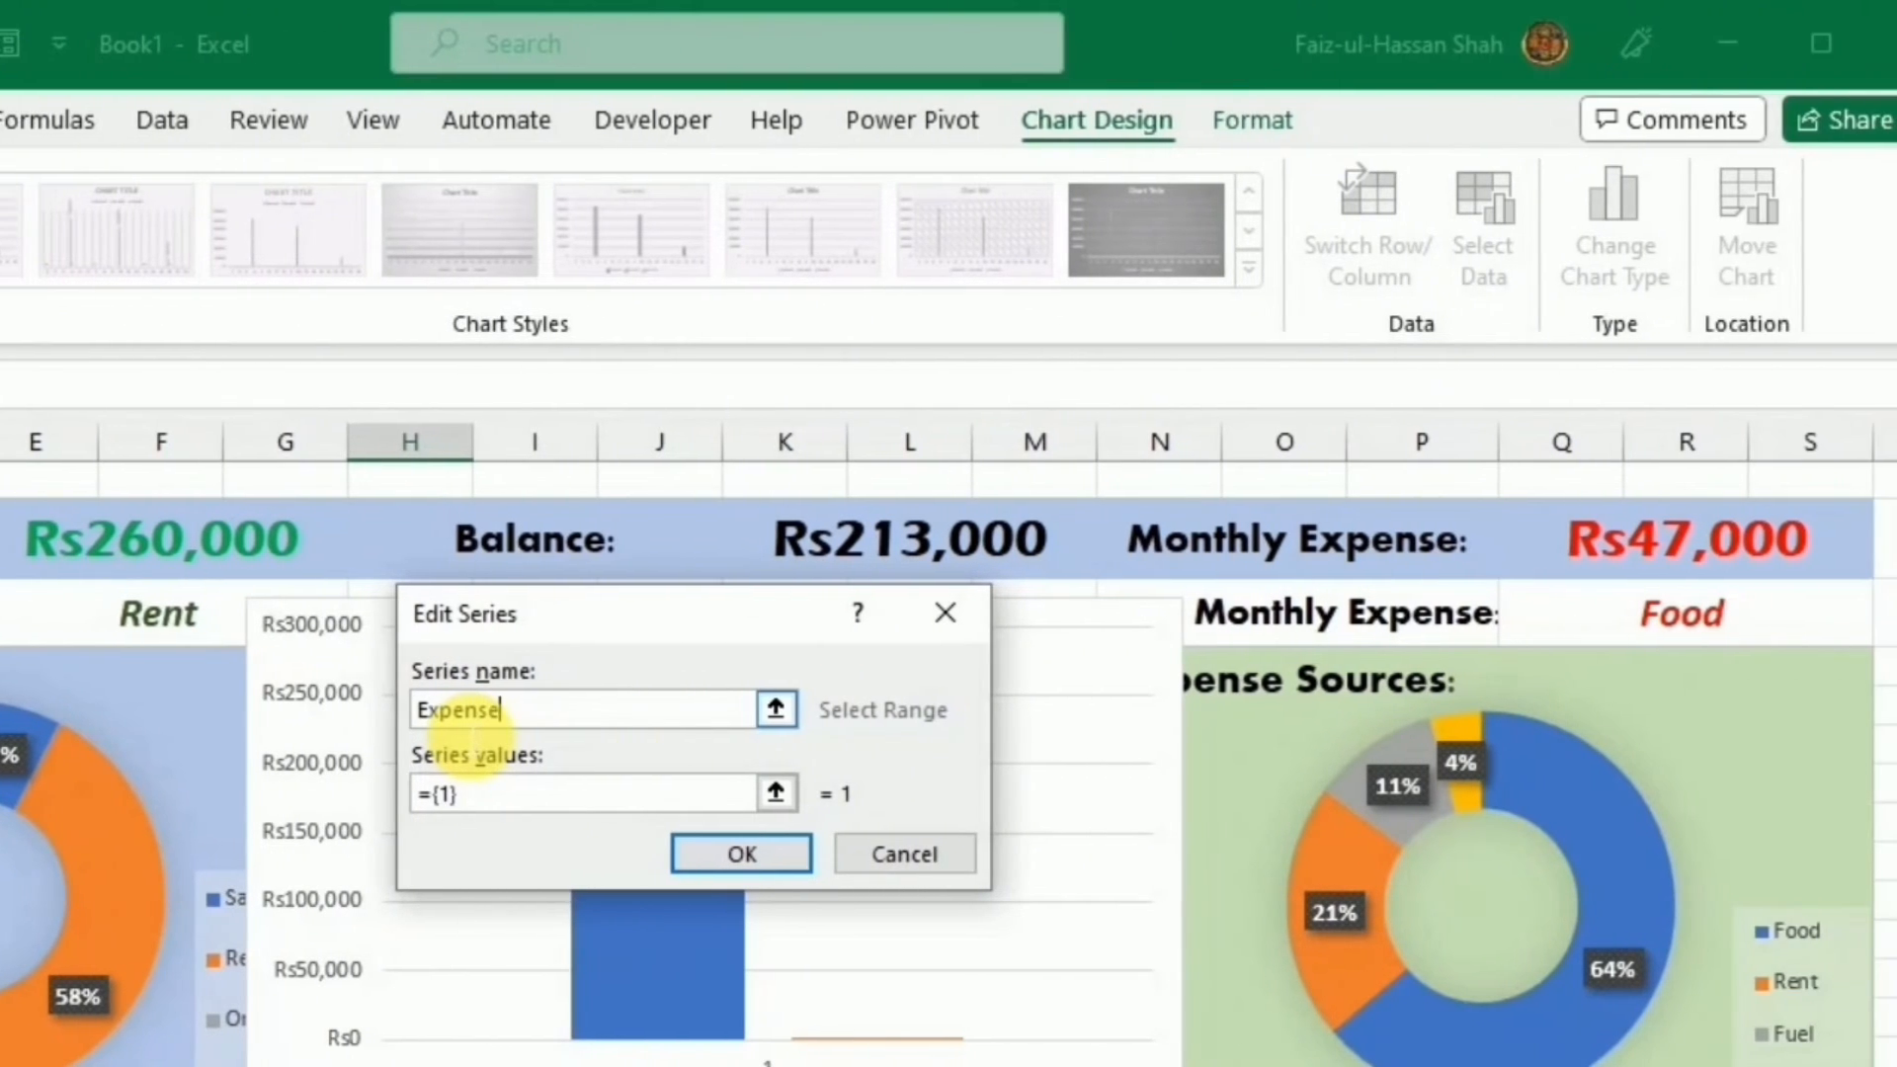
left_click(777, 793)
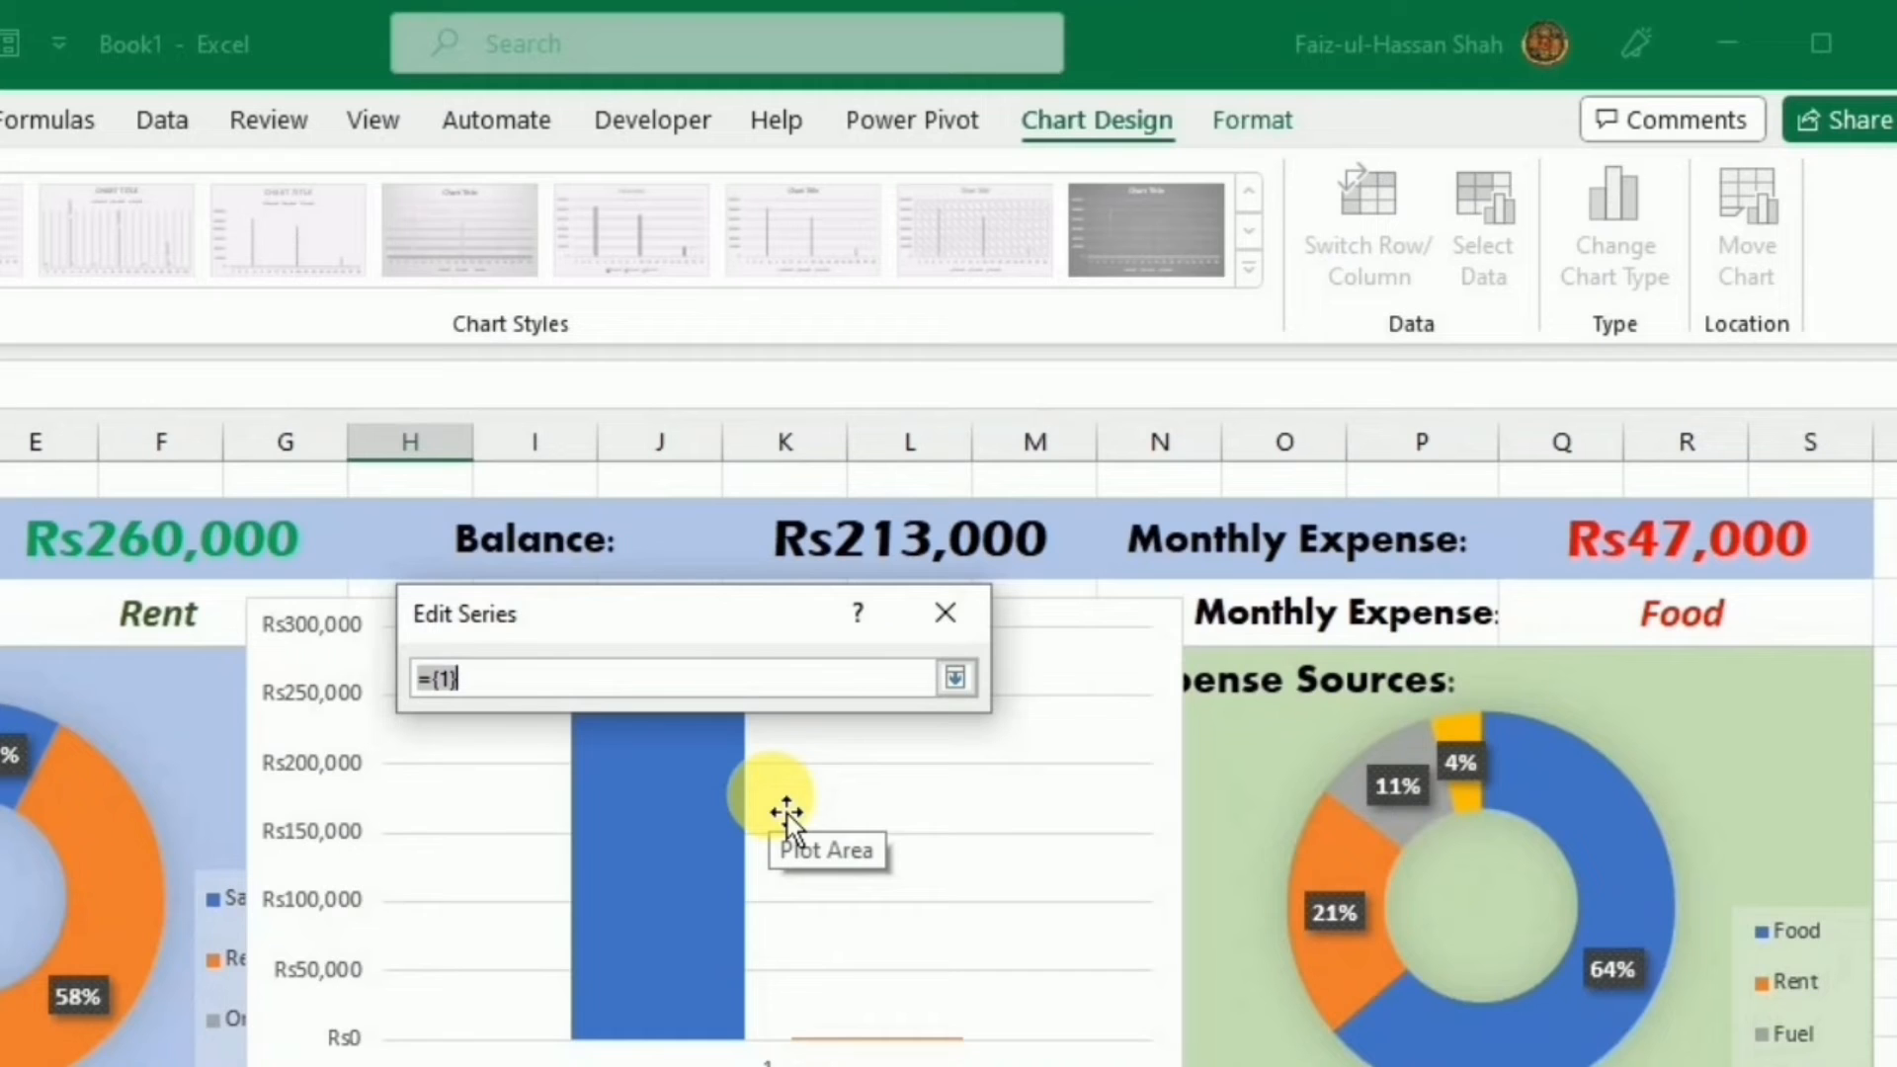
left_click(1592, 568)
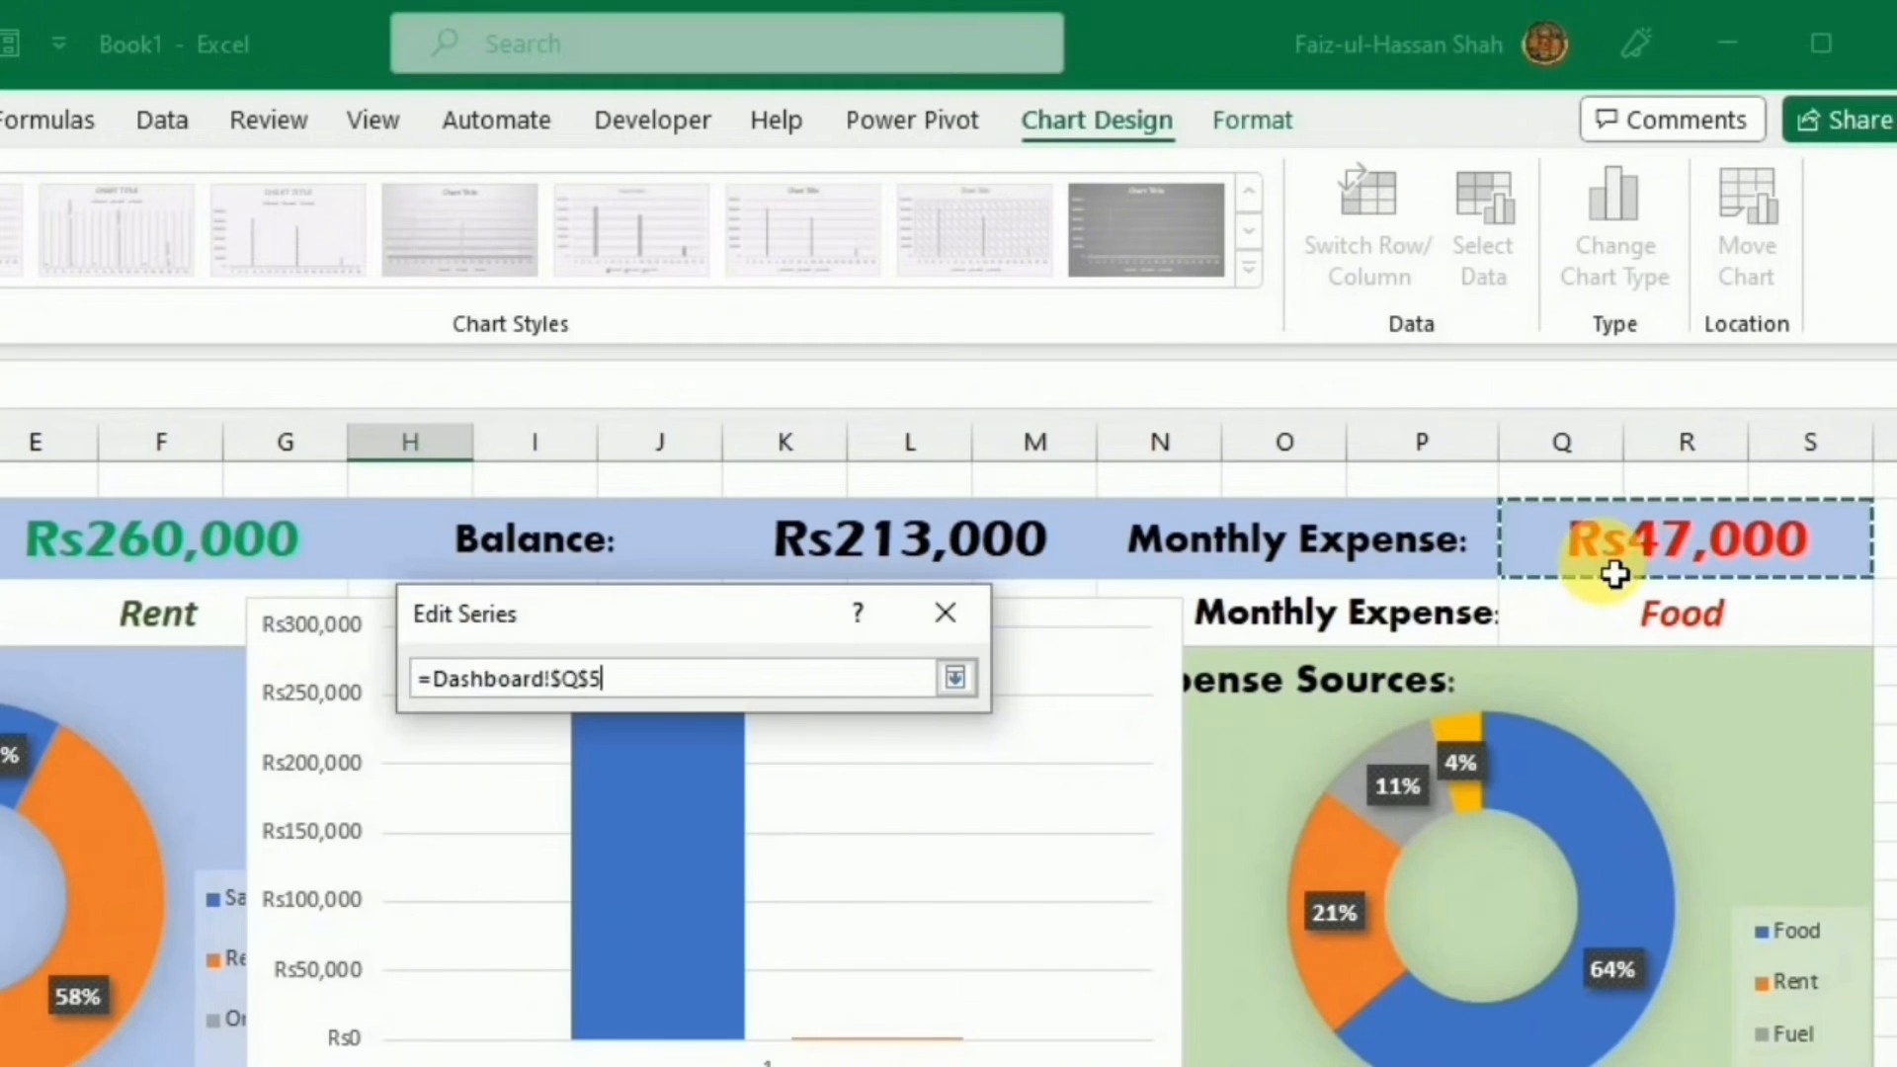
left_click(954, 678)
left_click(750, 838)
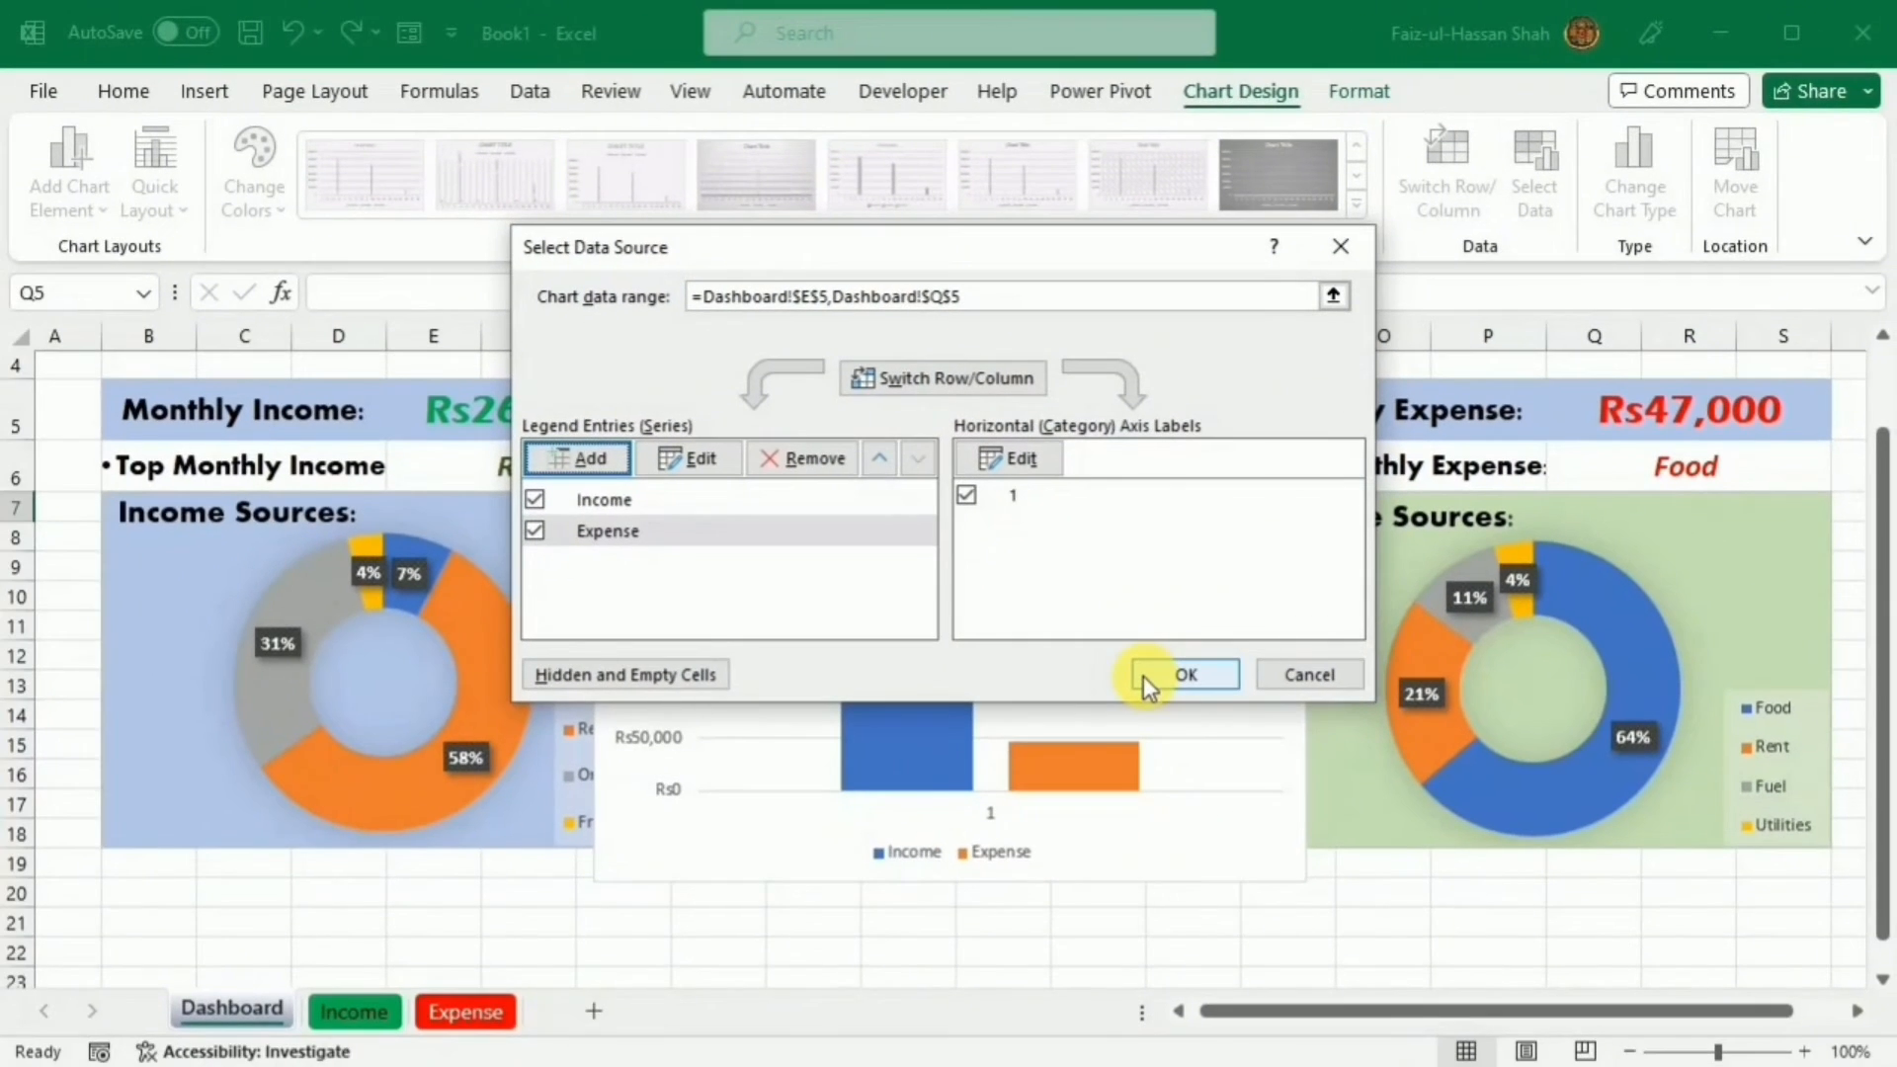
left_click(1186, 675)
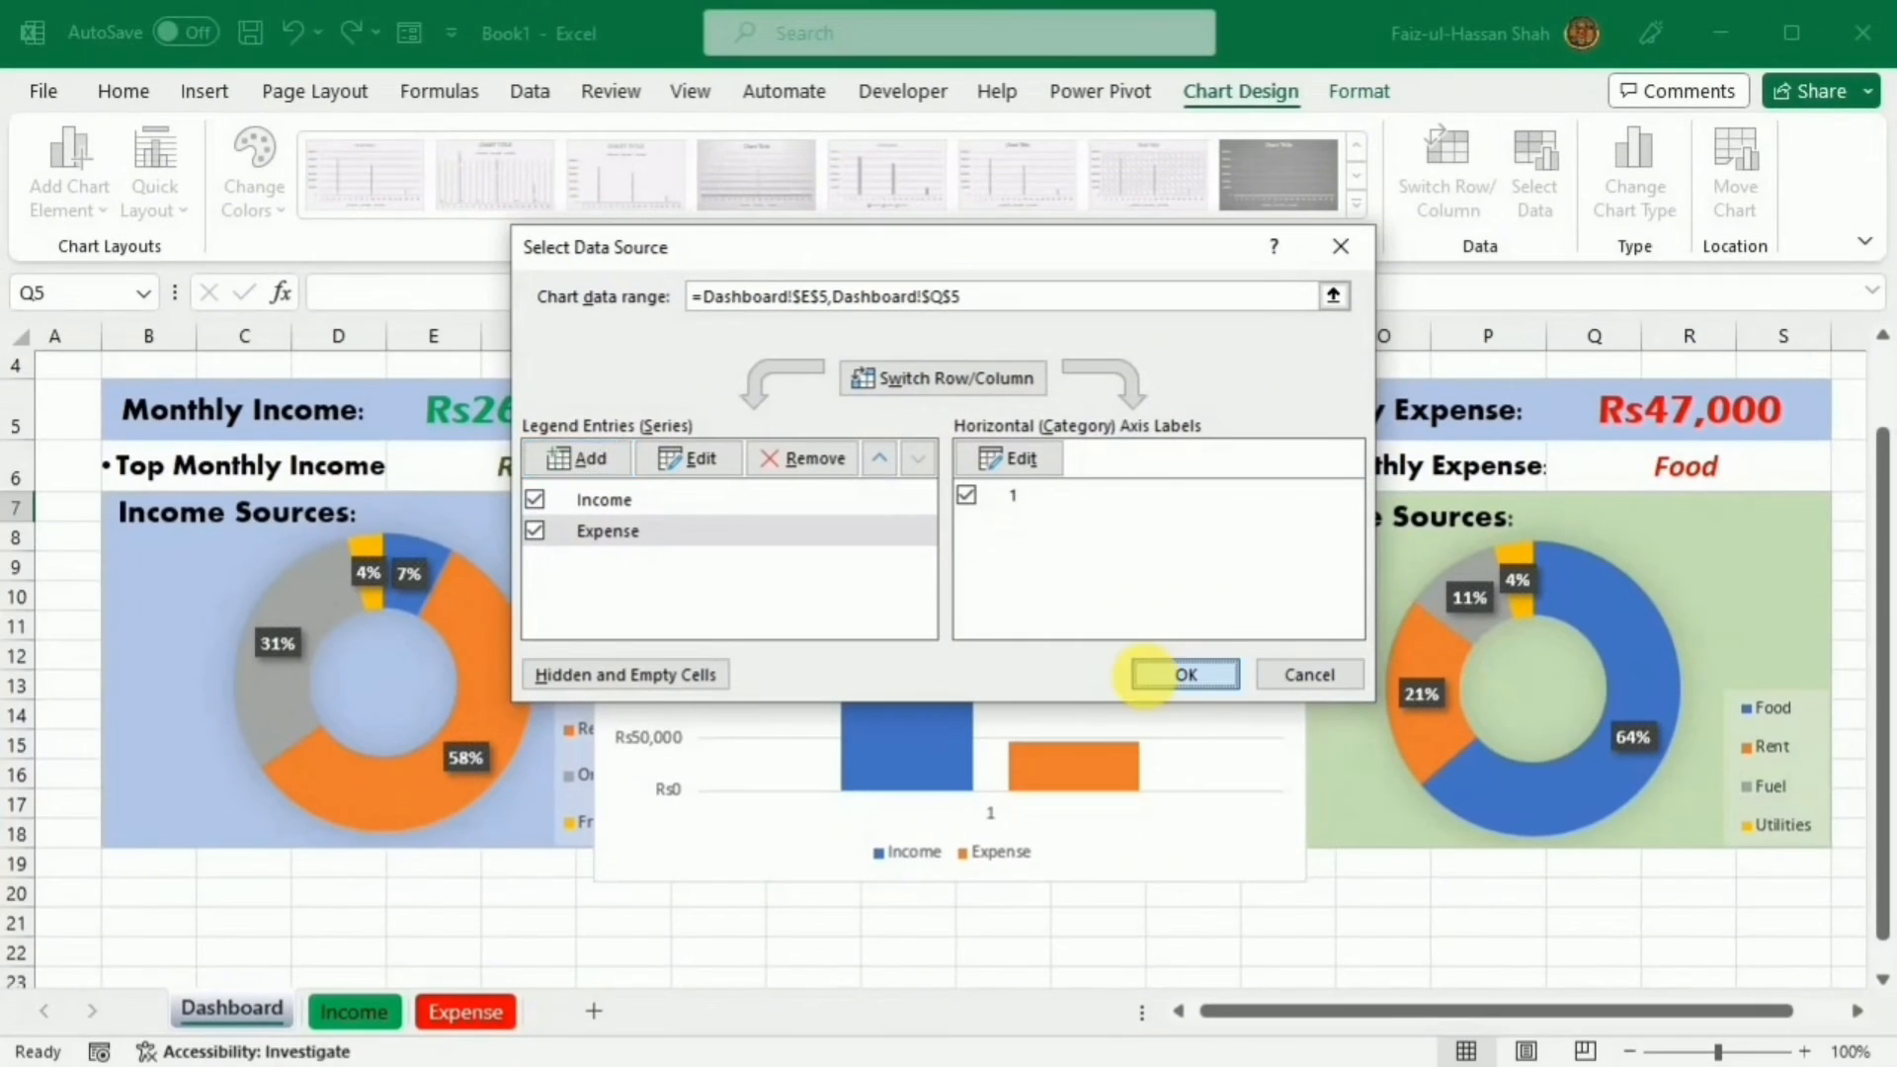
Delete the column chart's horizontal category axis.
left_click(995, 820)
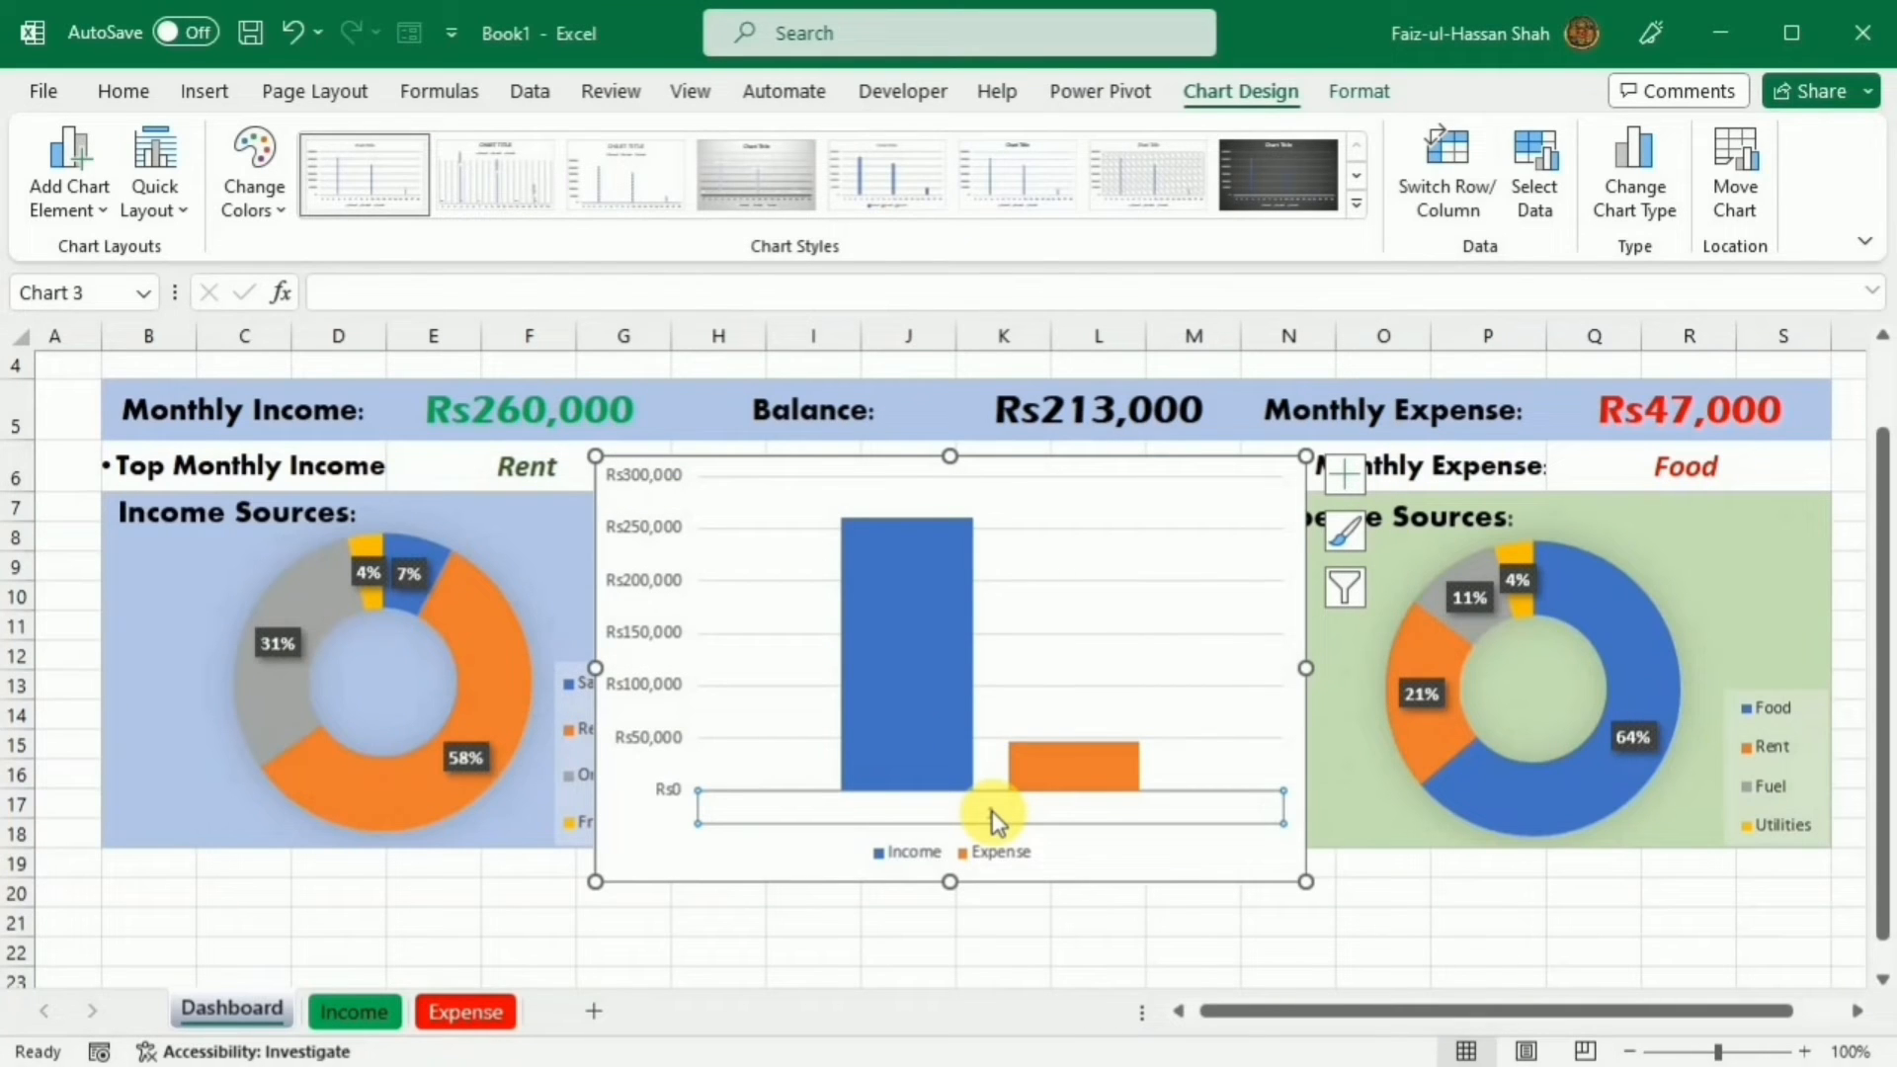
right_click(995, 811)
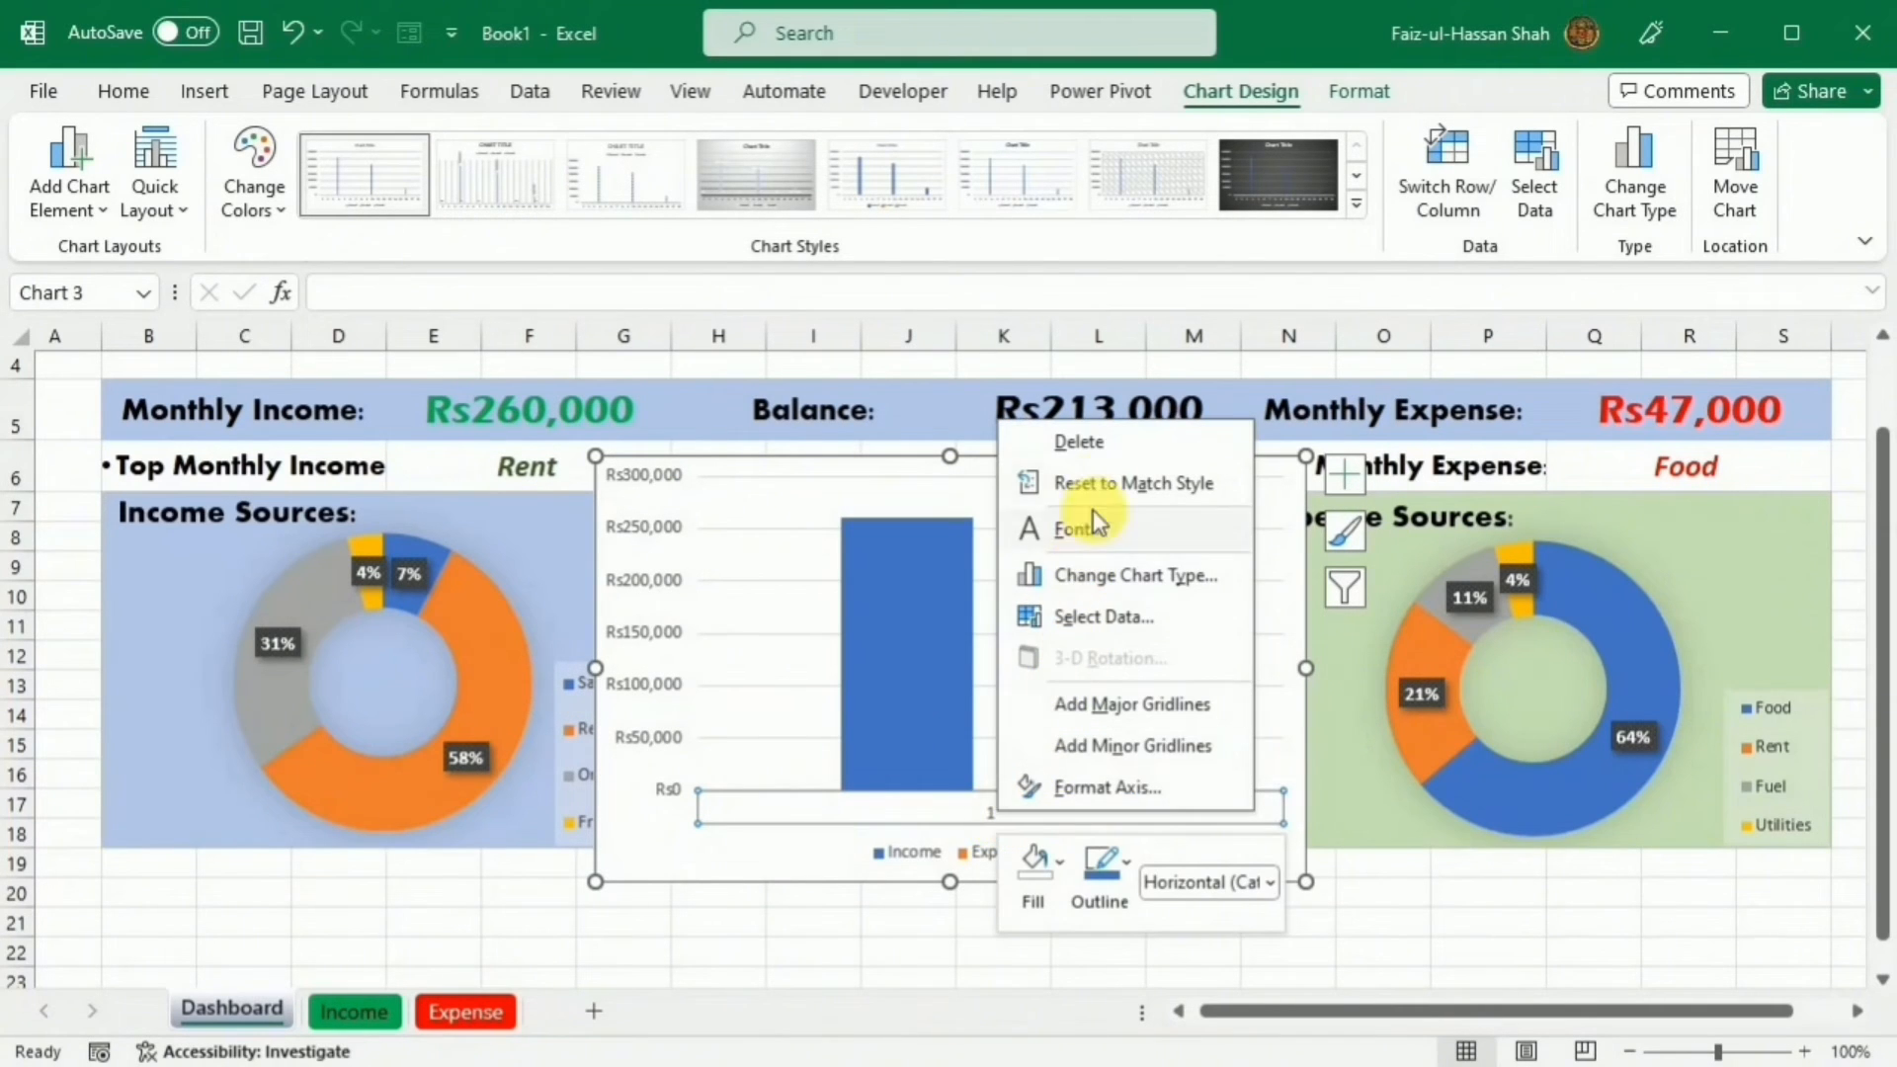
left_click(1097, 455)
Enlarge the column chart's legend and resize the chart to fit the middle section H7:M18.
left_click(1057, 859)
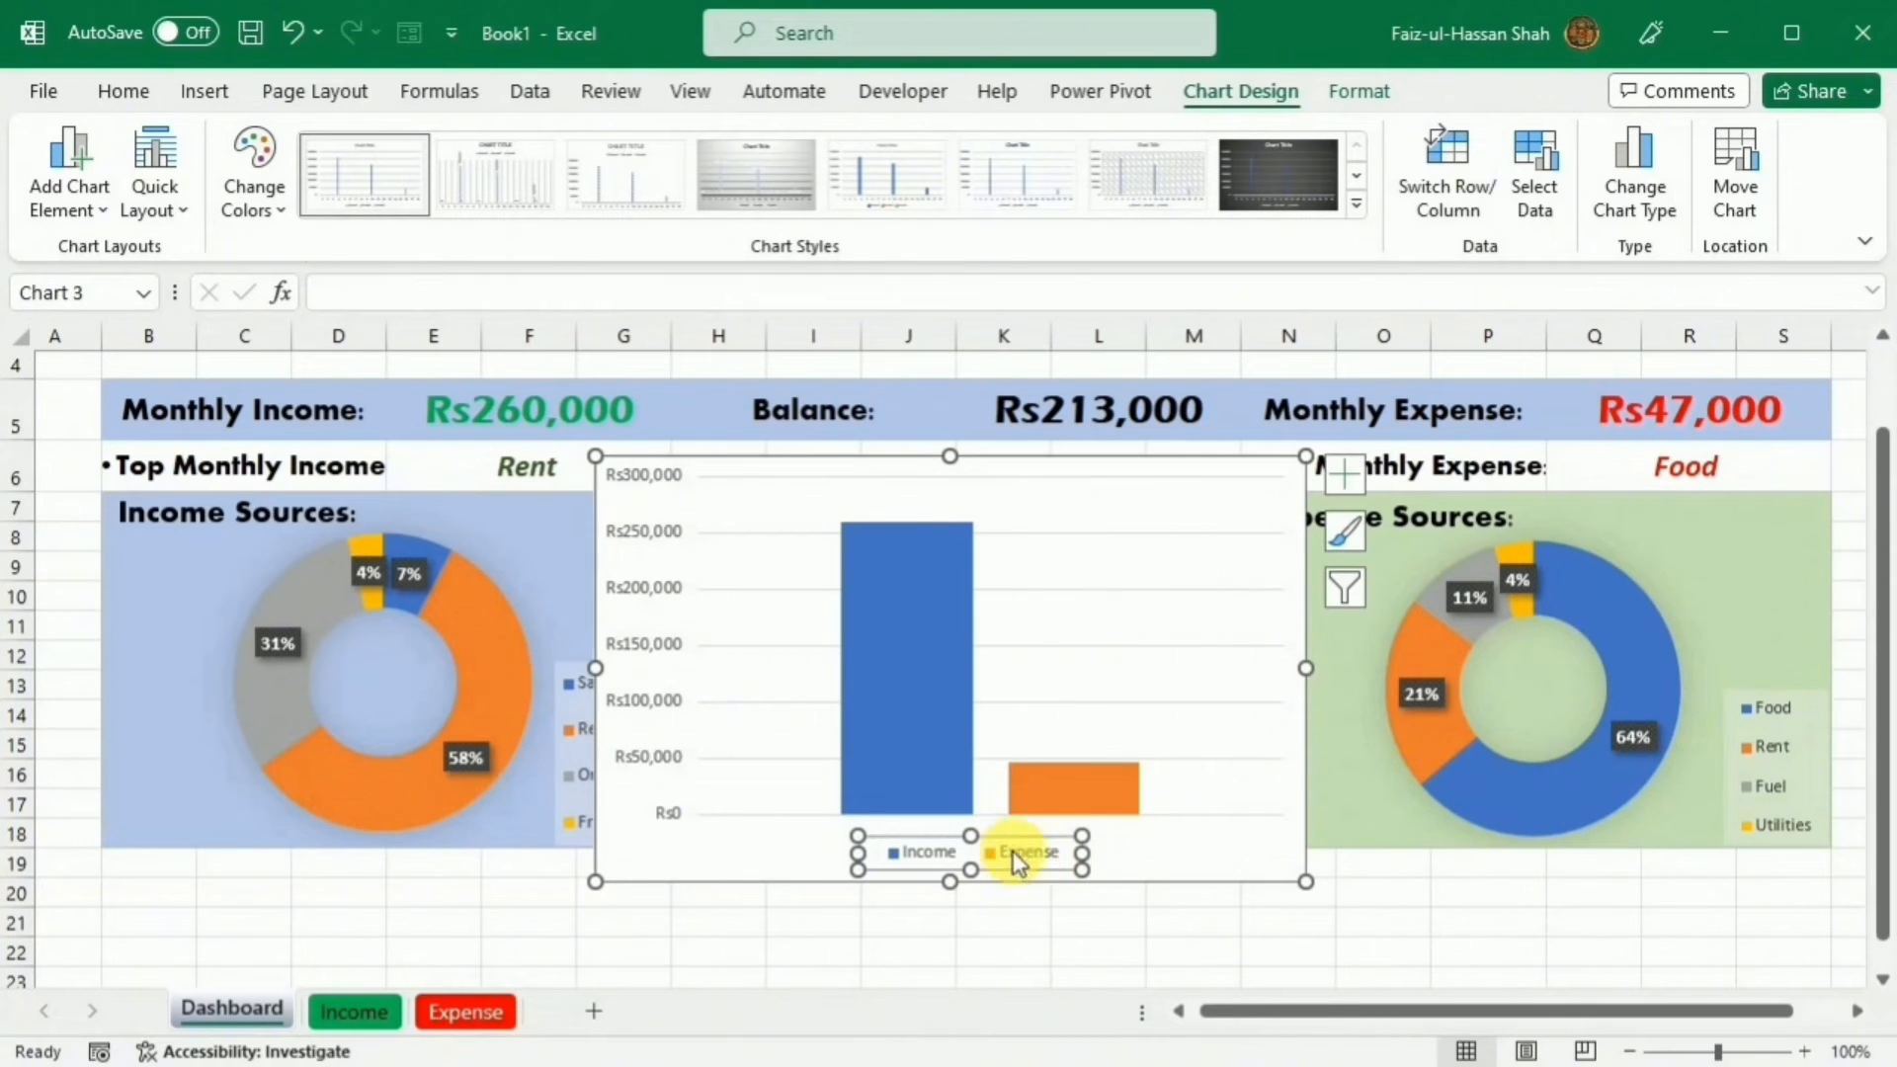
left_click_drag(1084, 853, 1126, 858)
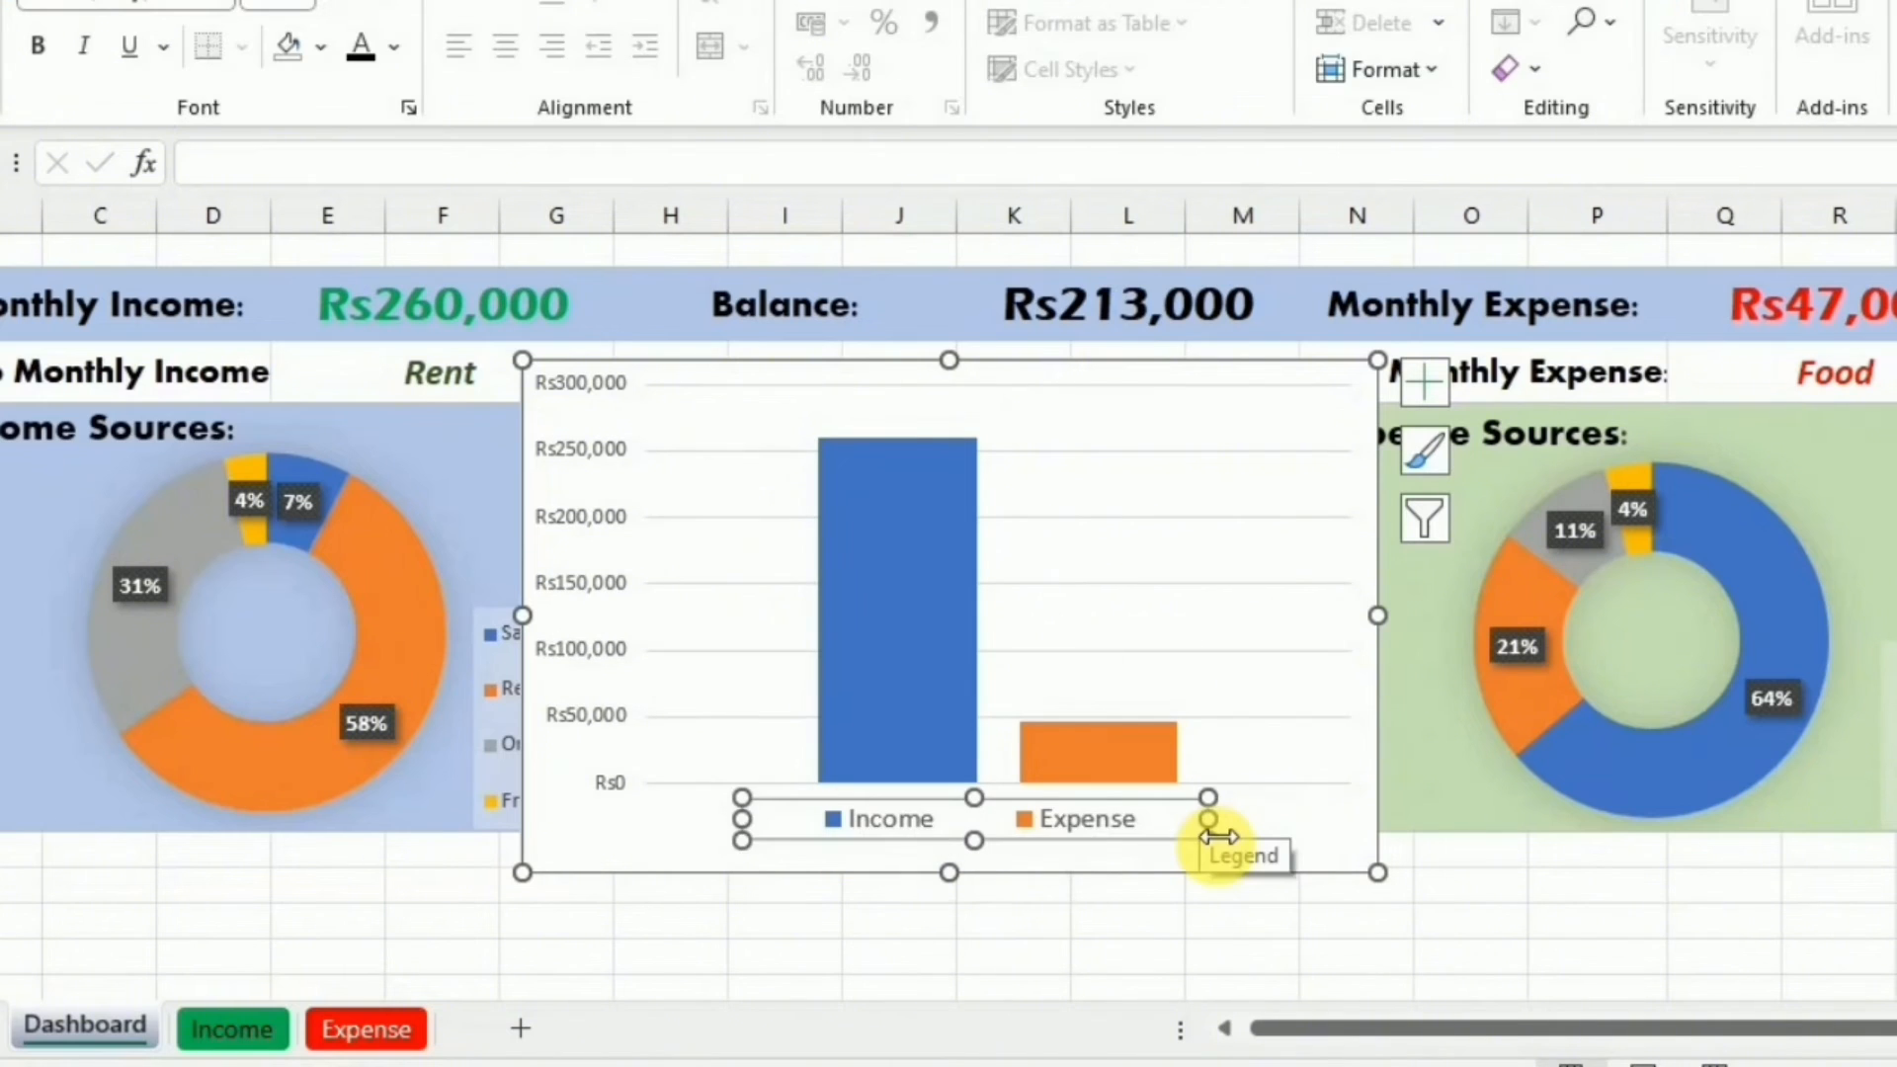
left_click(1351, 863)
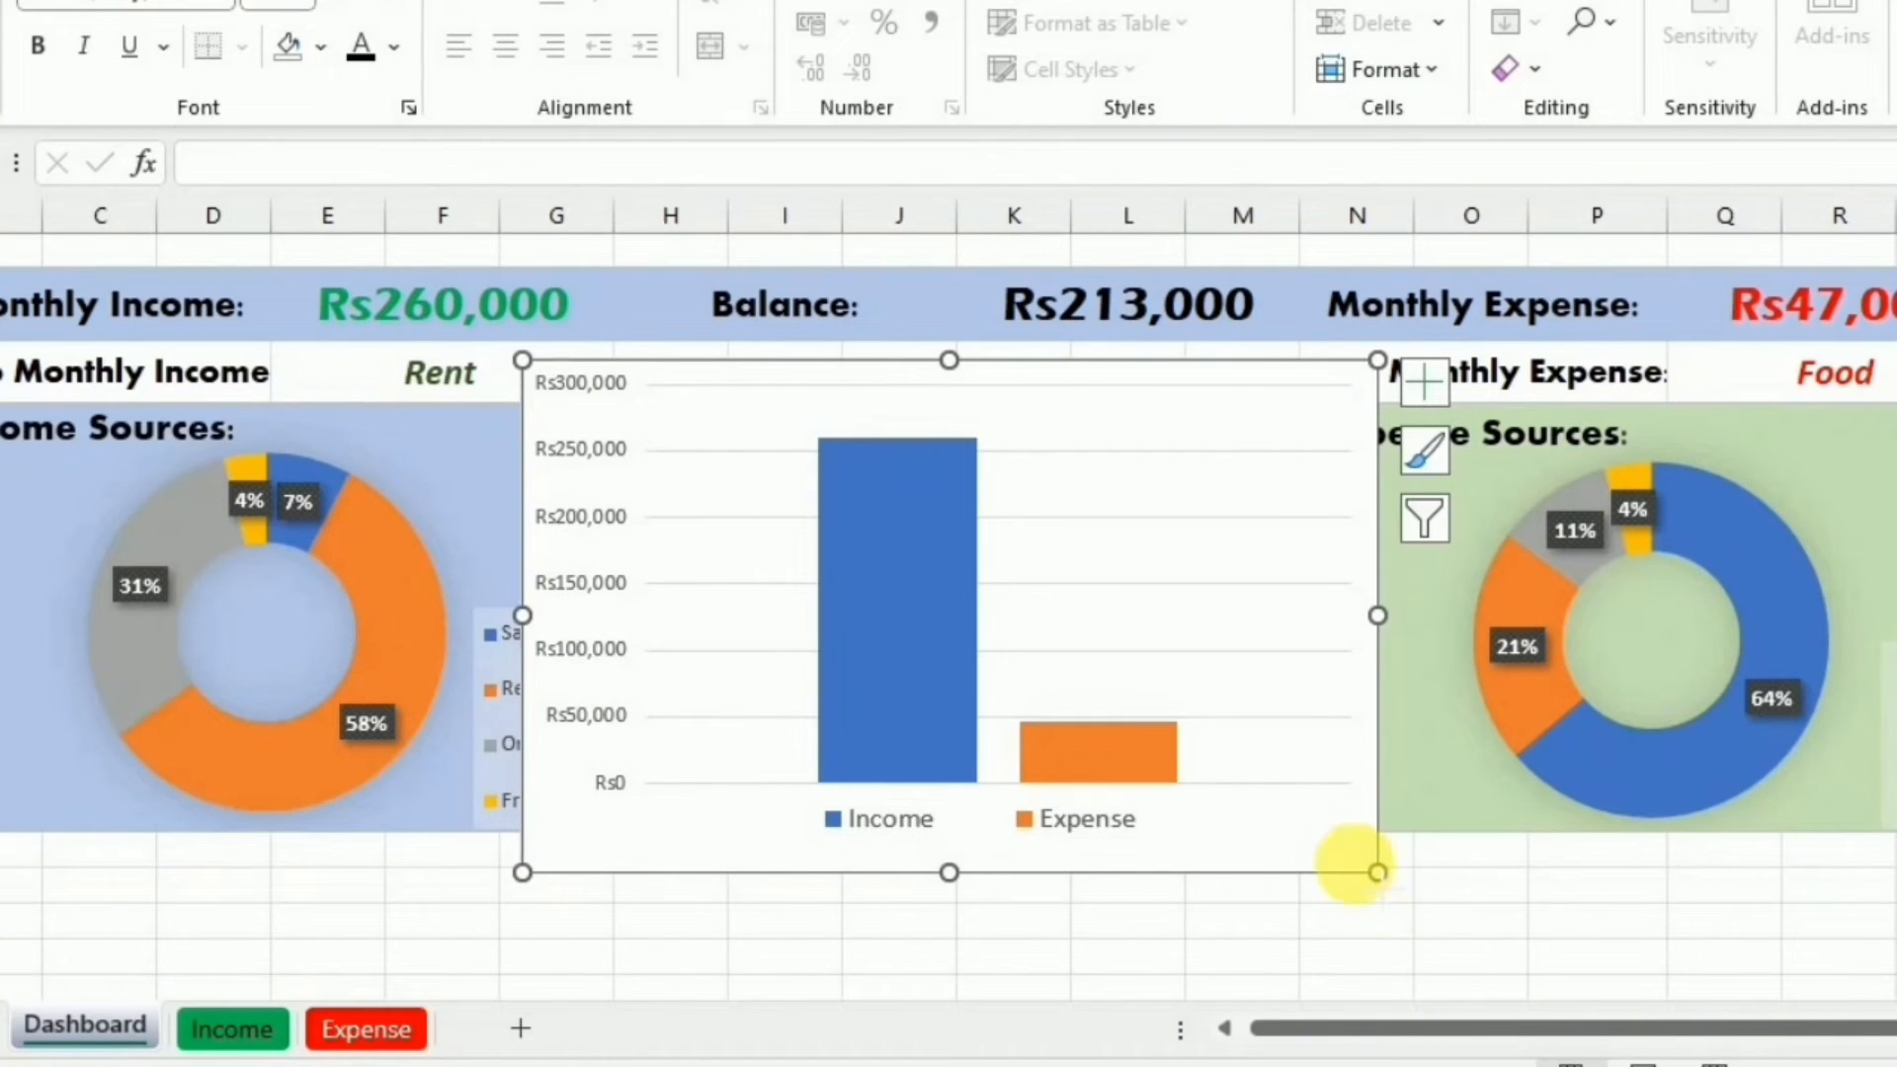
left_click_drag(1375, 871, 1295, 809)
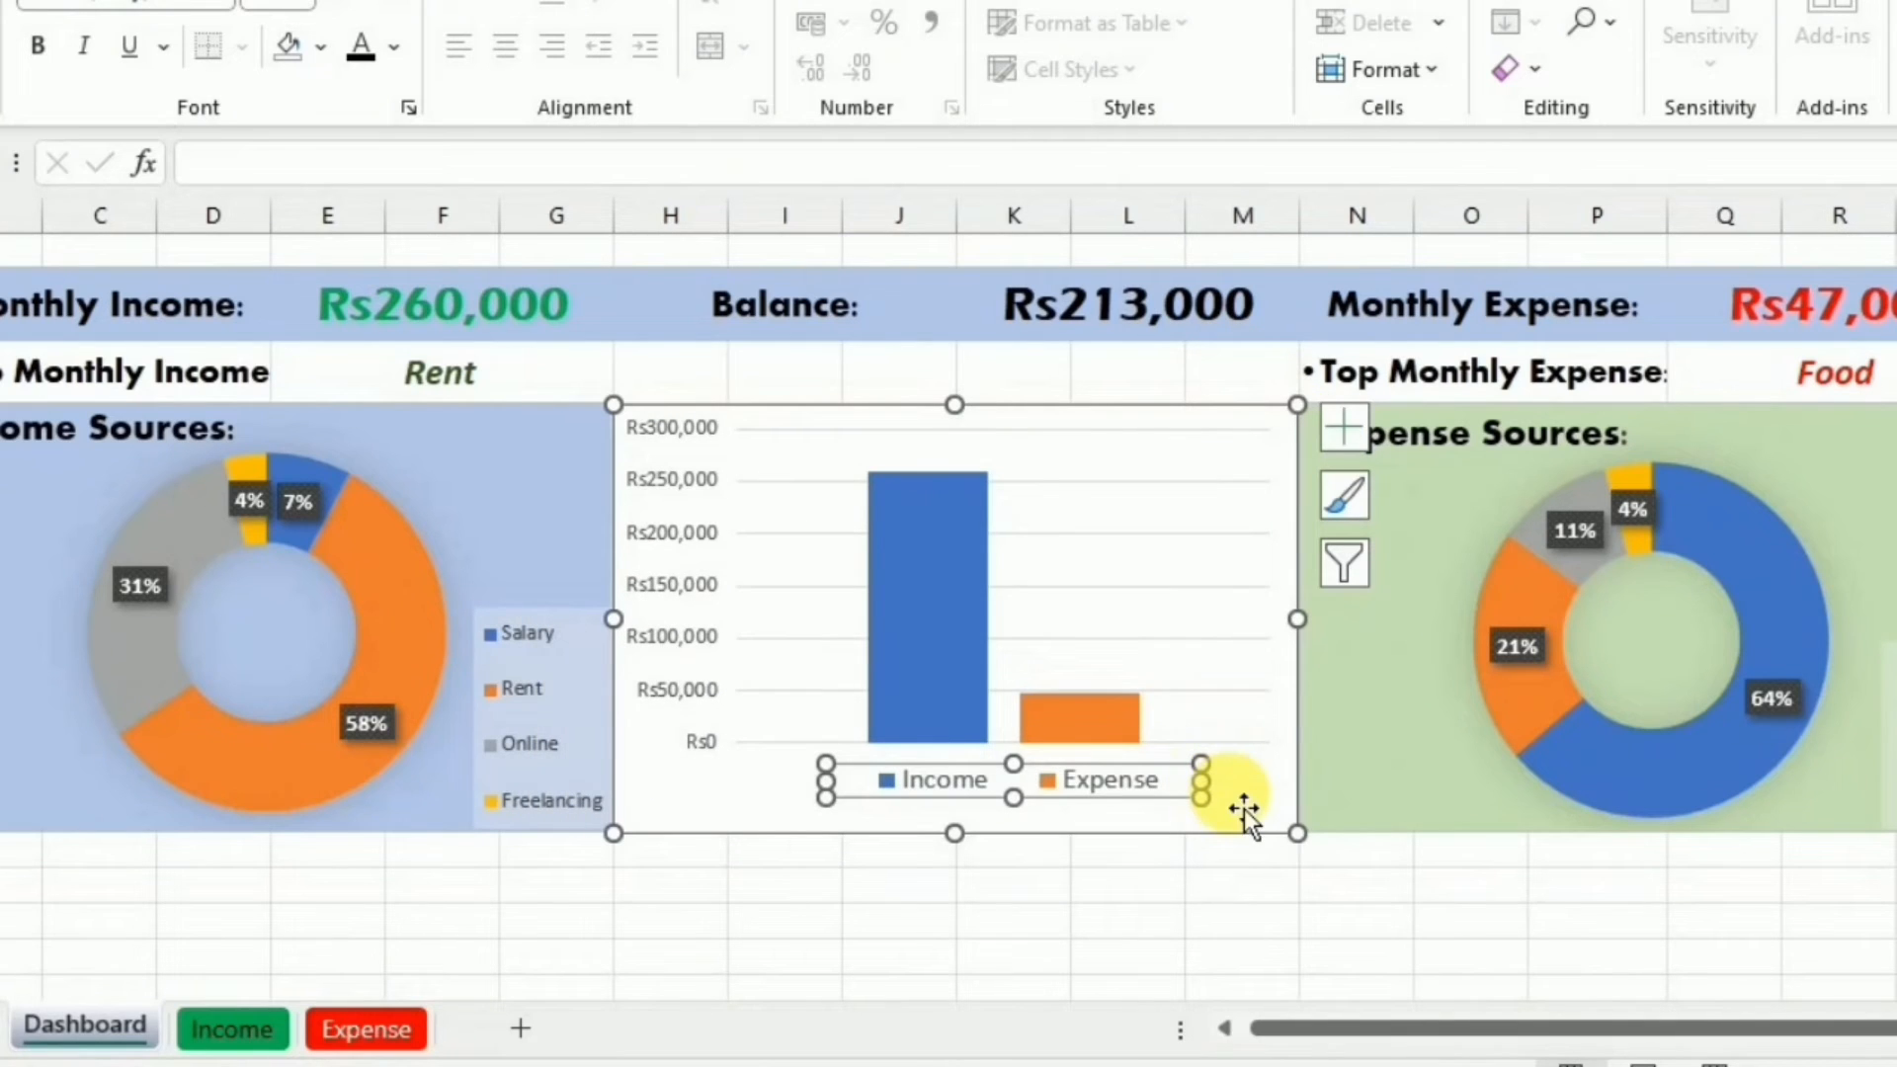
Add data labels and a chart title reading "Income/Expense:" to the column chart.
left_click(1357, 435)
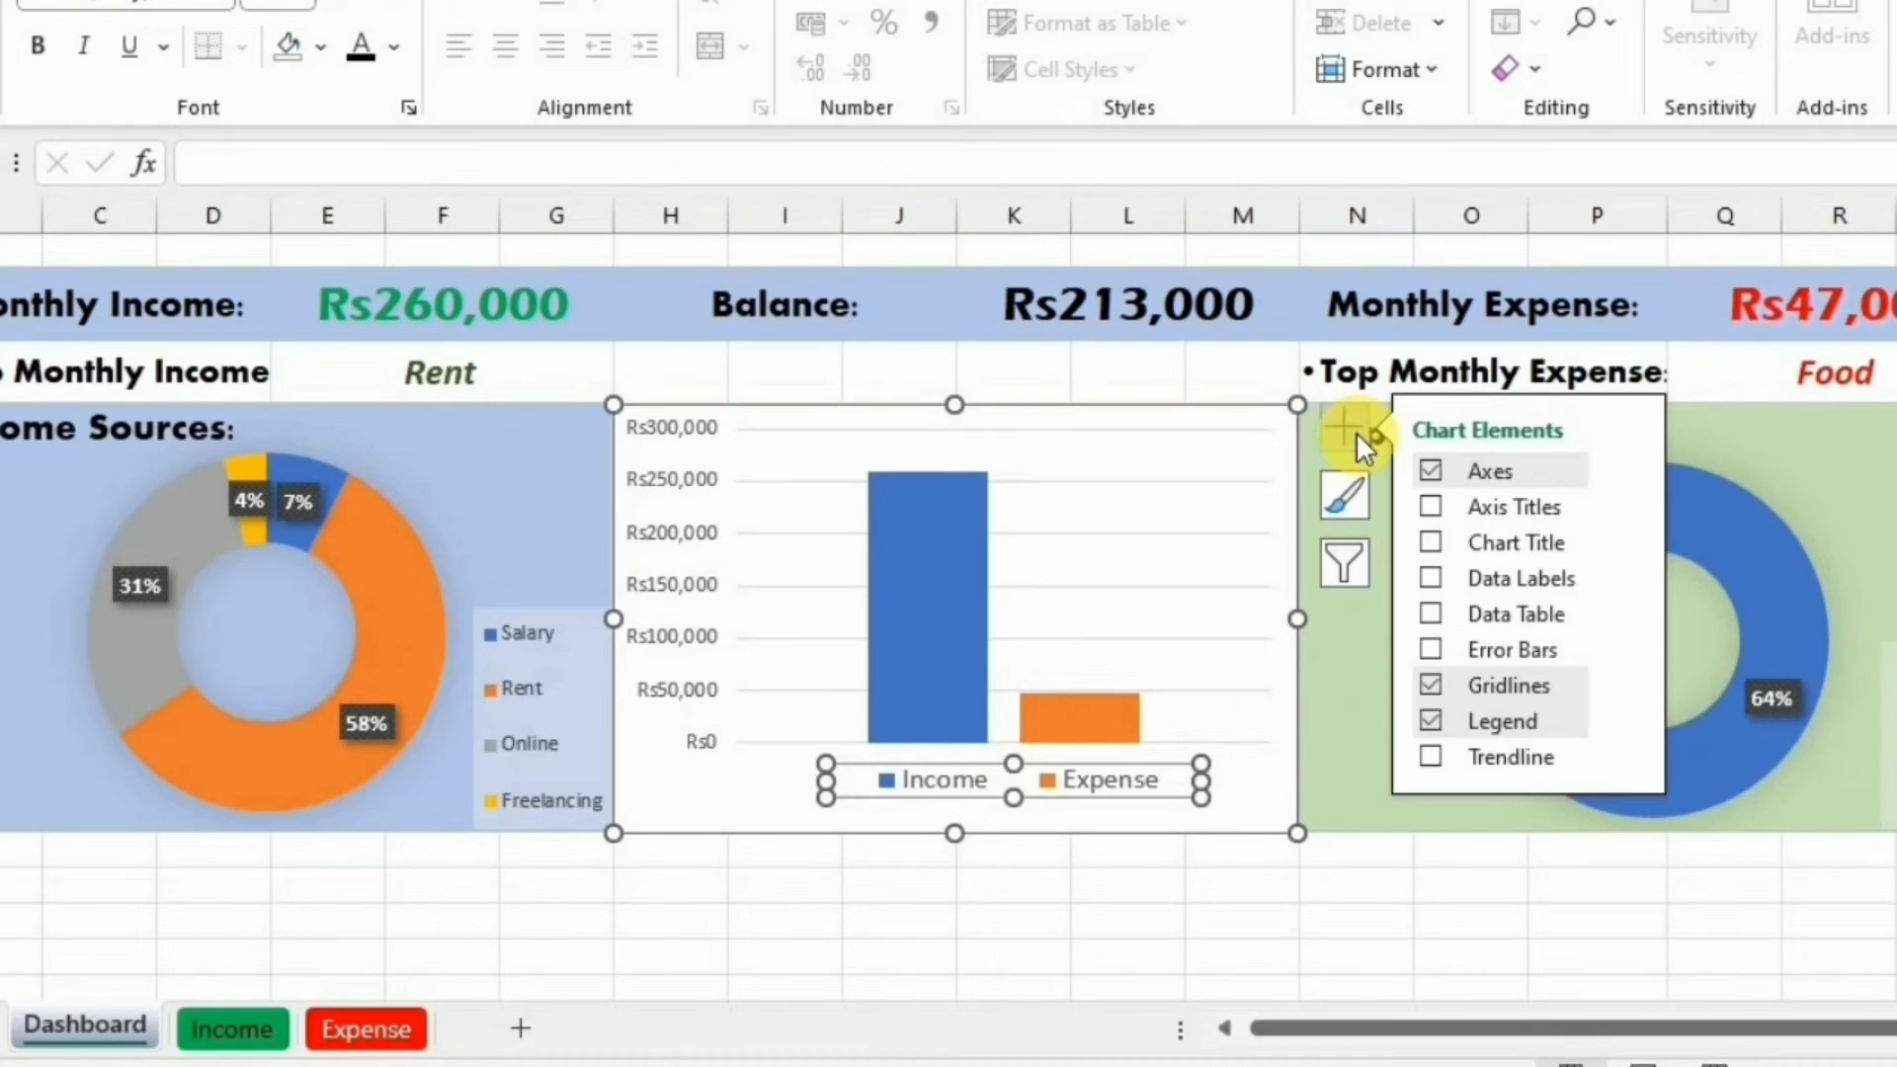
left_click(1431, 543)
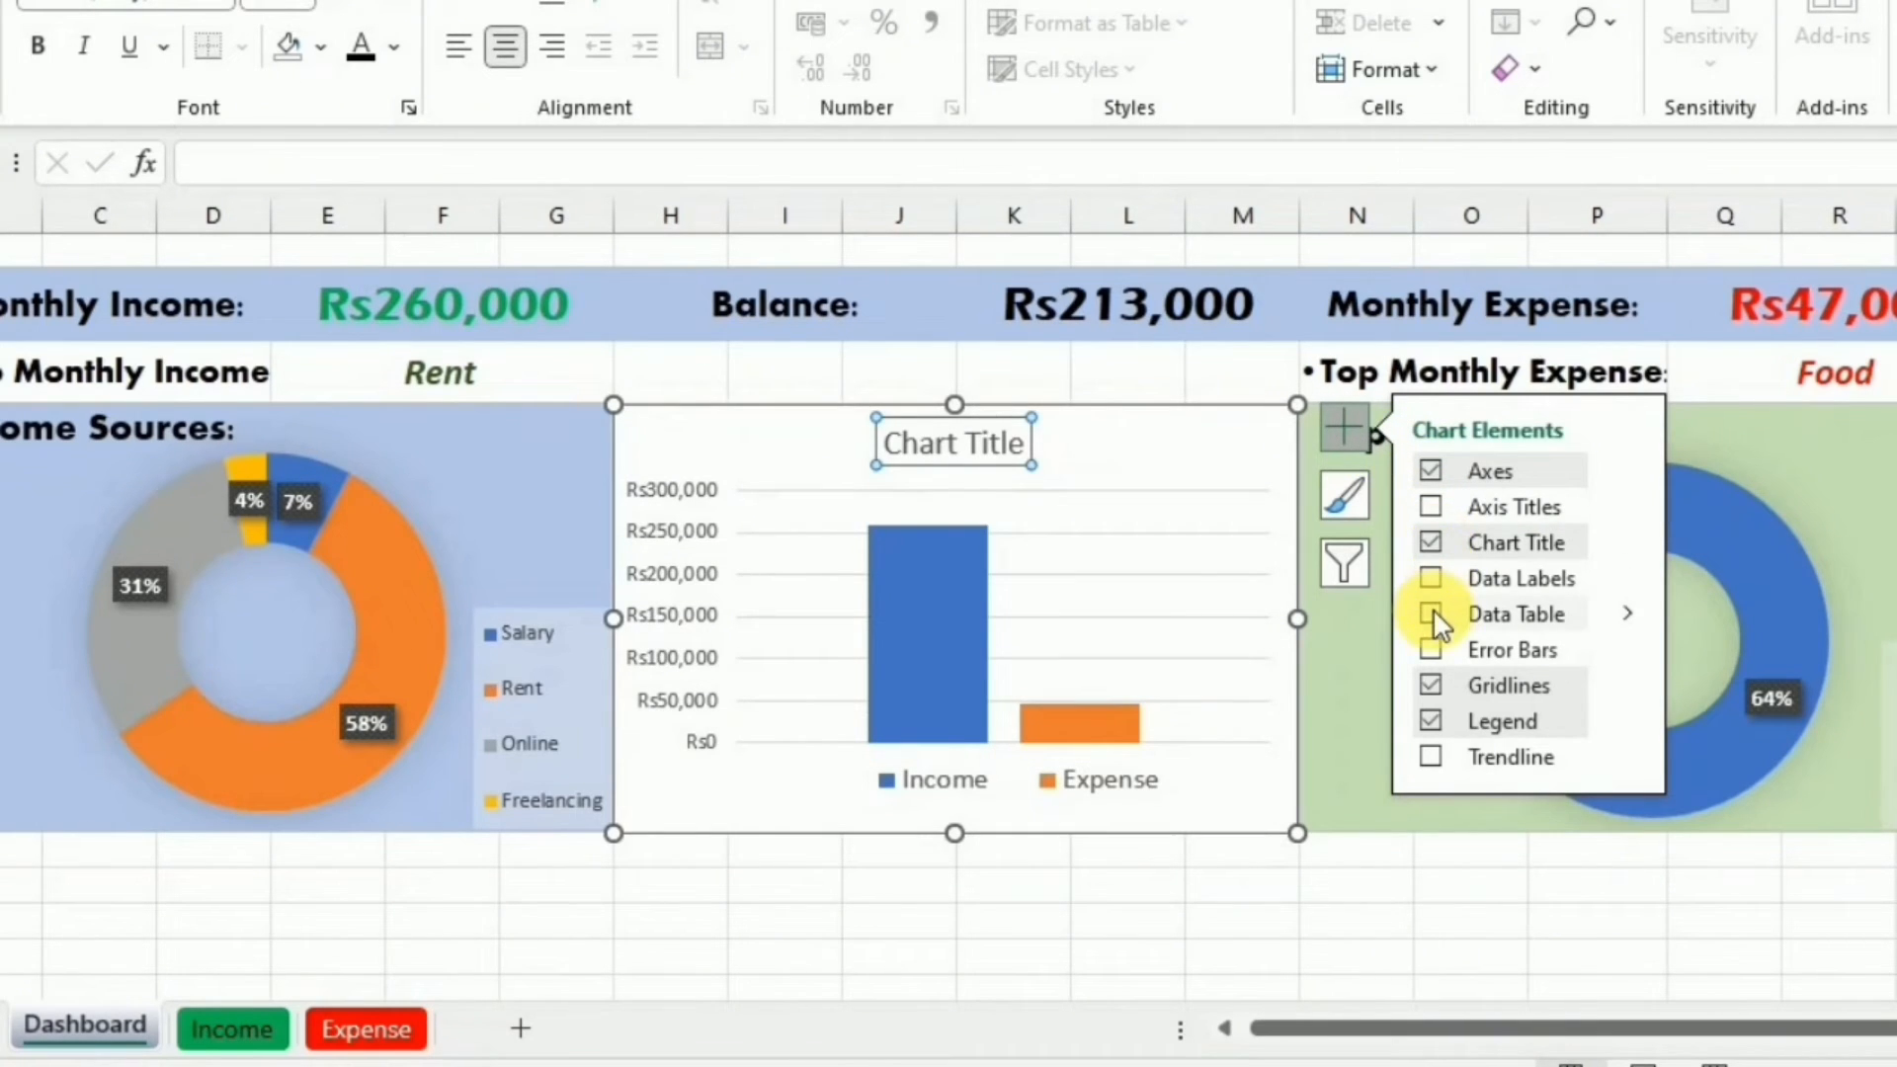
left_click(1018, 454)
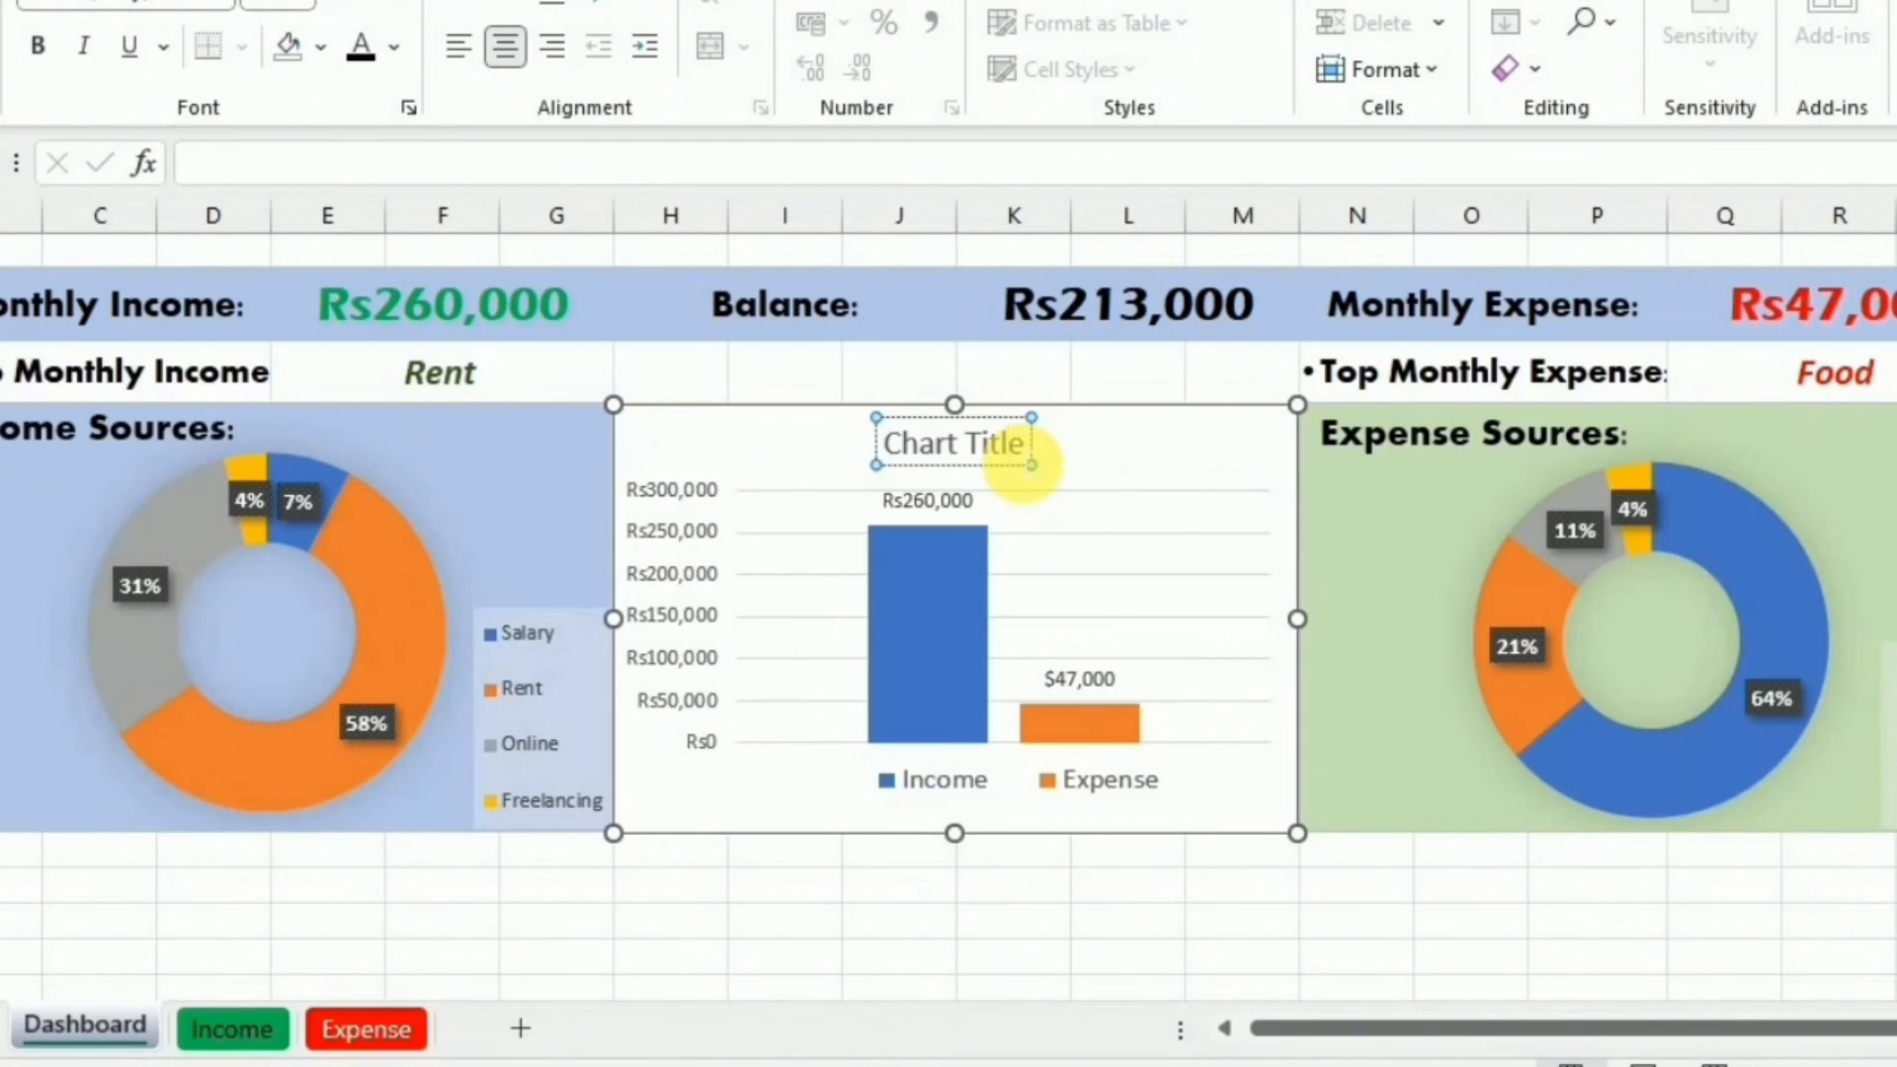
key("BackSpace")
key("BackSpace")
key("BackSpace")
key("BackSpace")
key("BackSpace")
key("BackSpace")
key("BackSpace")
key("BackSpace")
key("BackSpace")
key("BackSpace")
key("BackSpace")
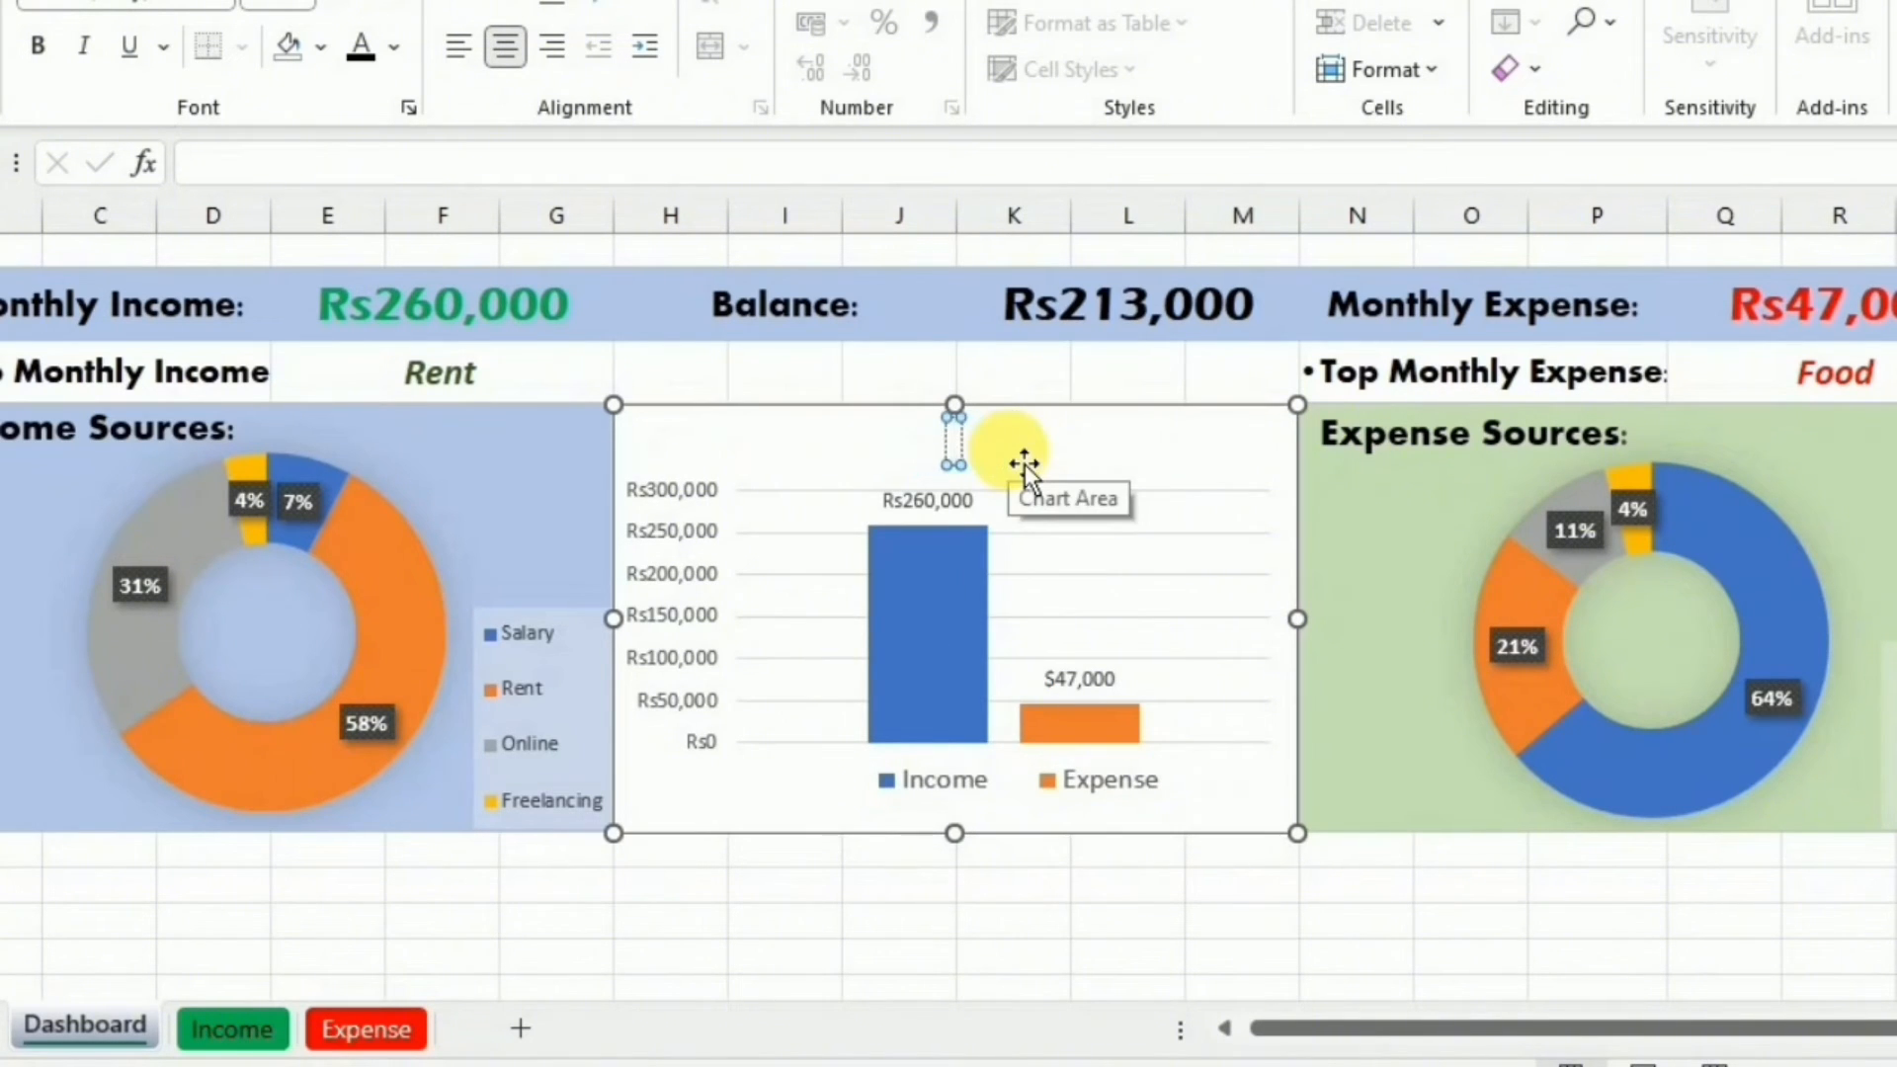
type("Income")
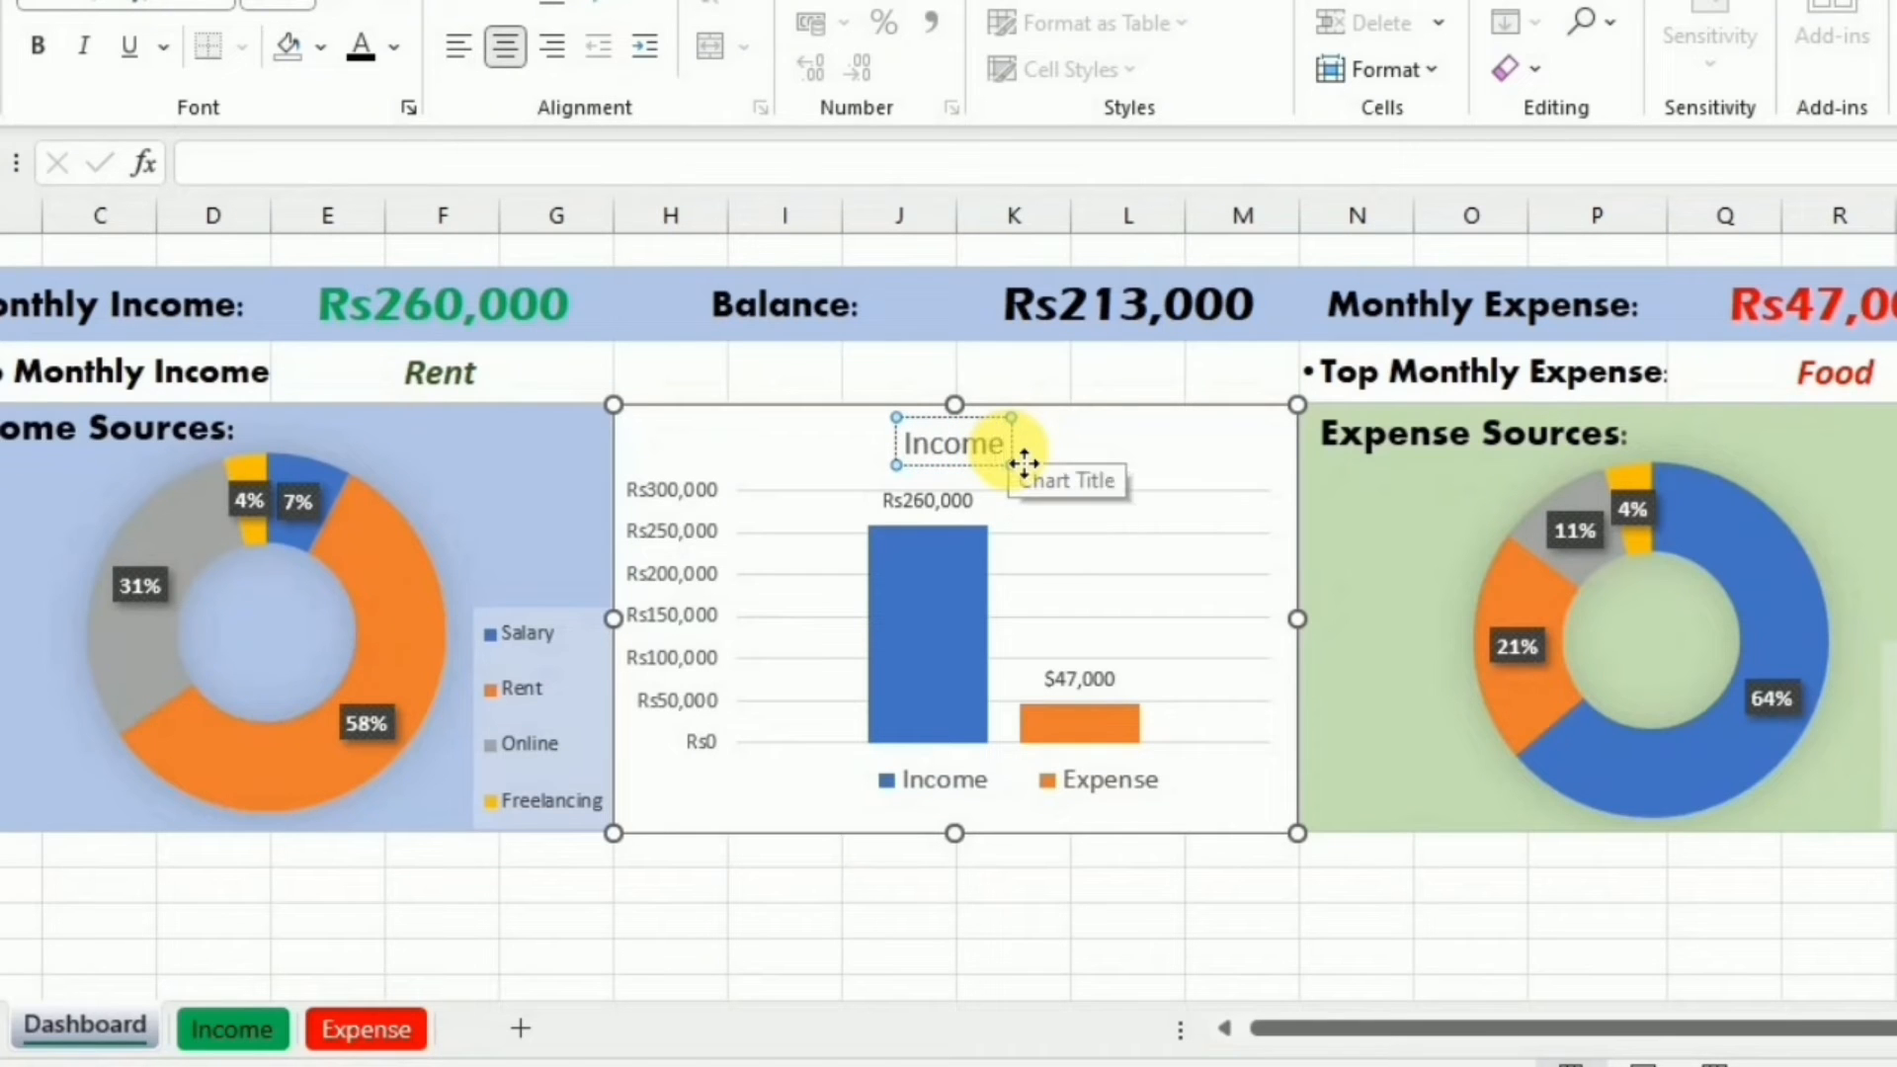
type("/")
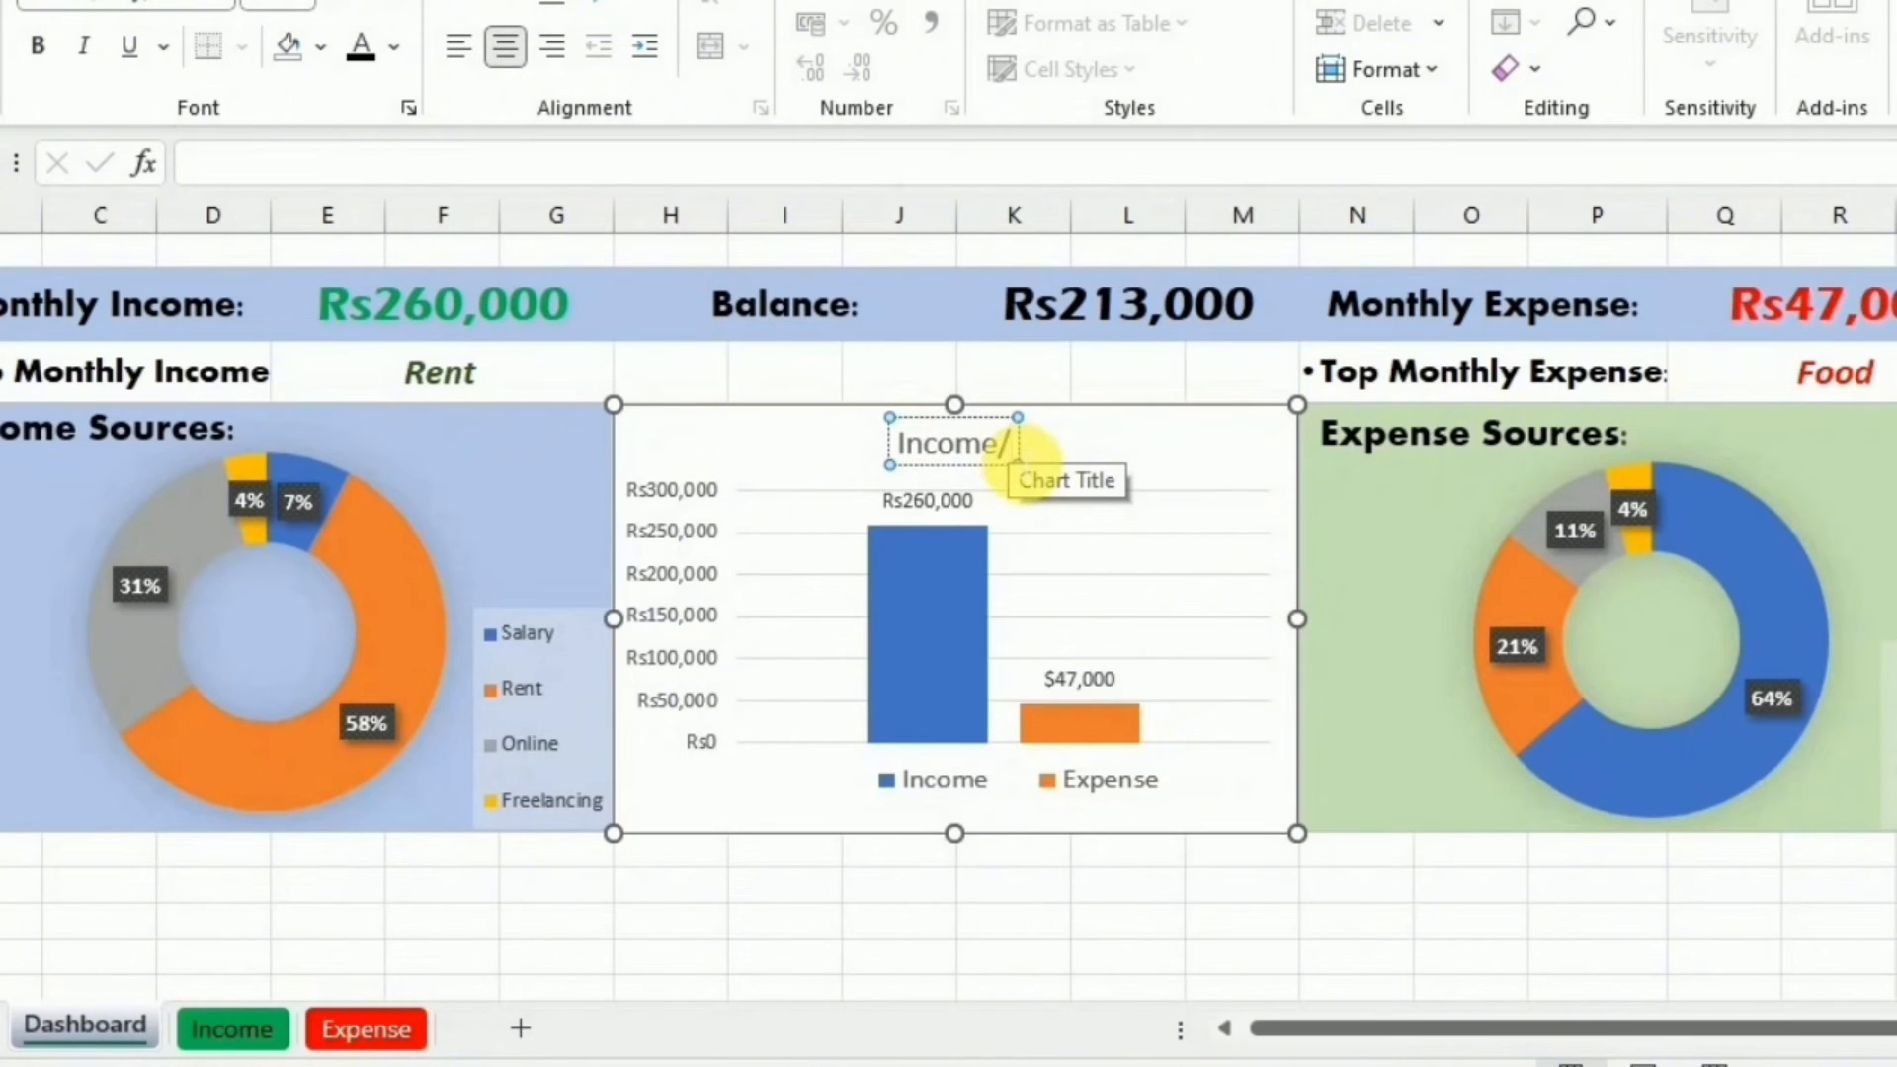
type("Ex")
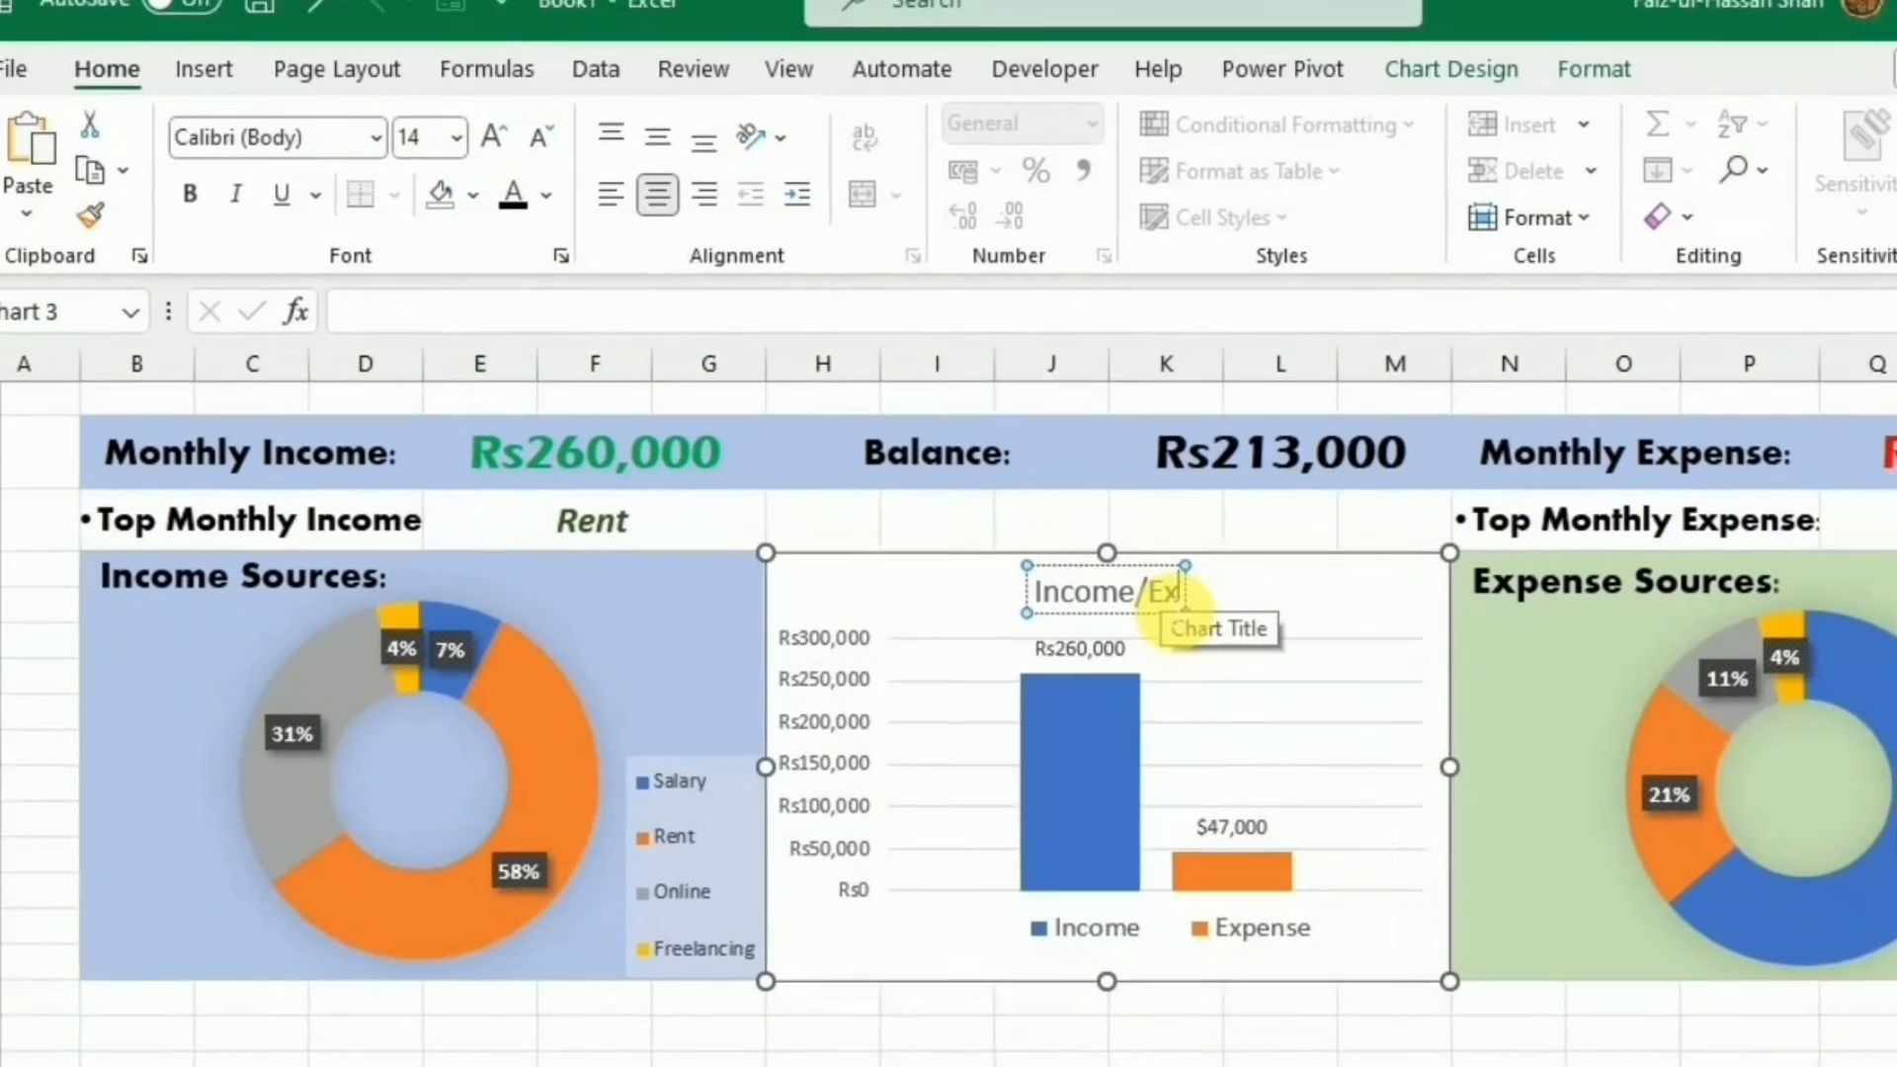
type("pen")
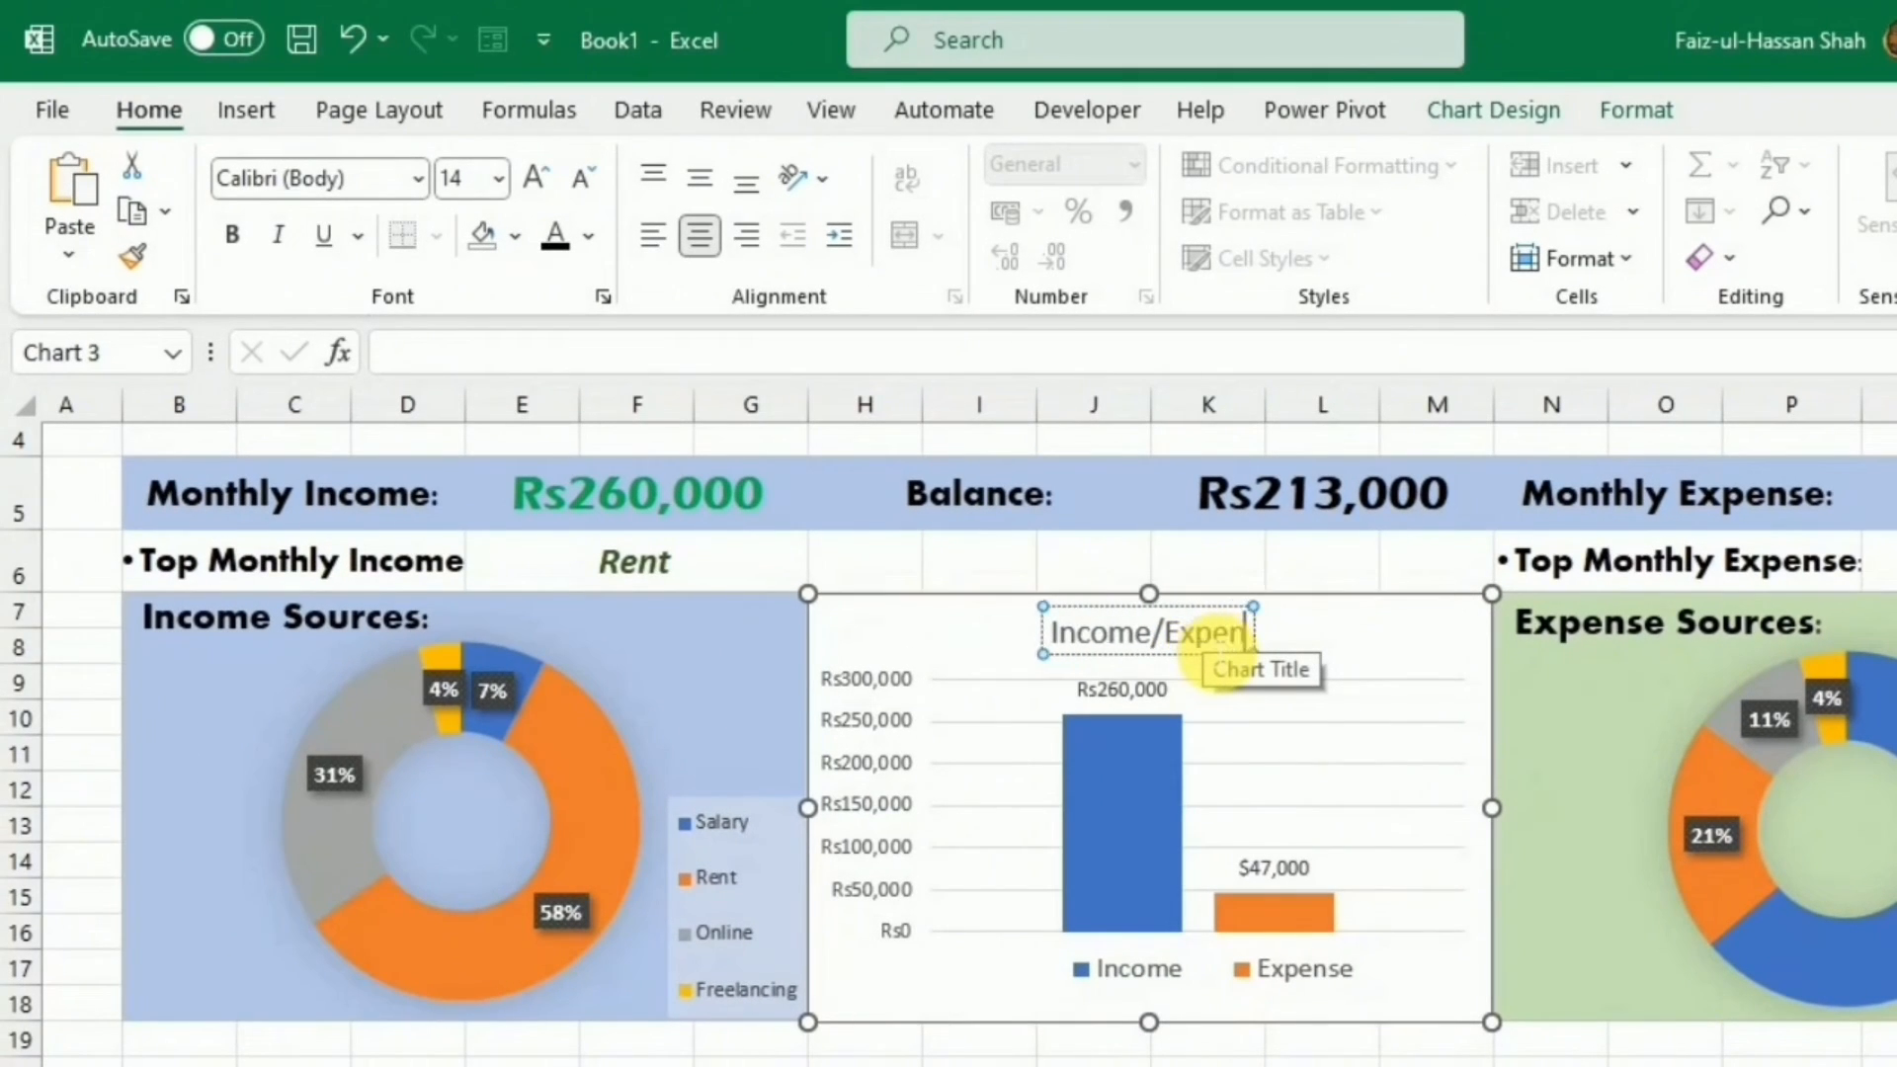
type("se:")
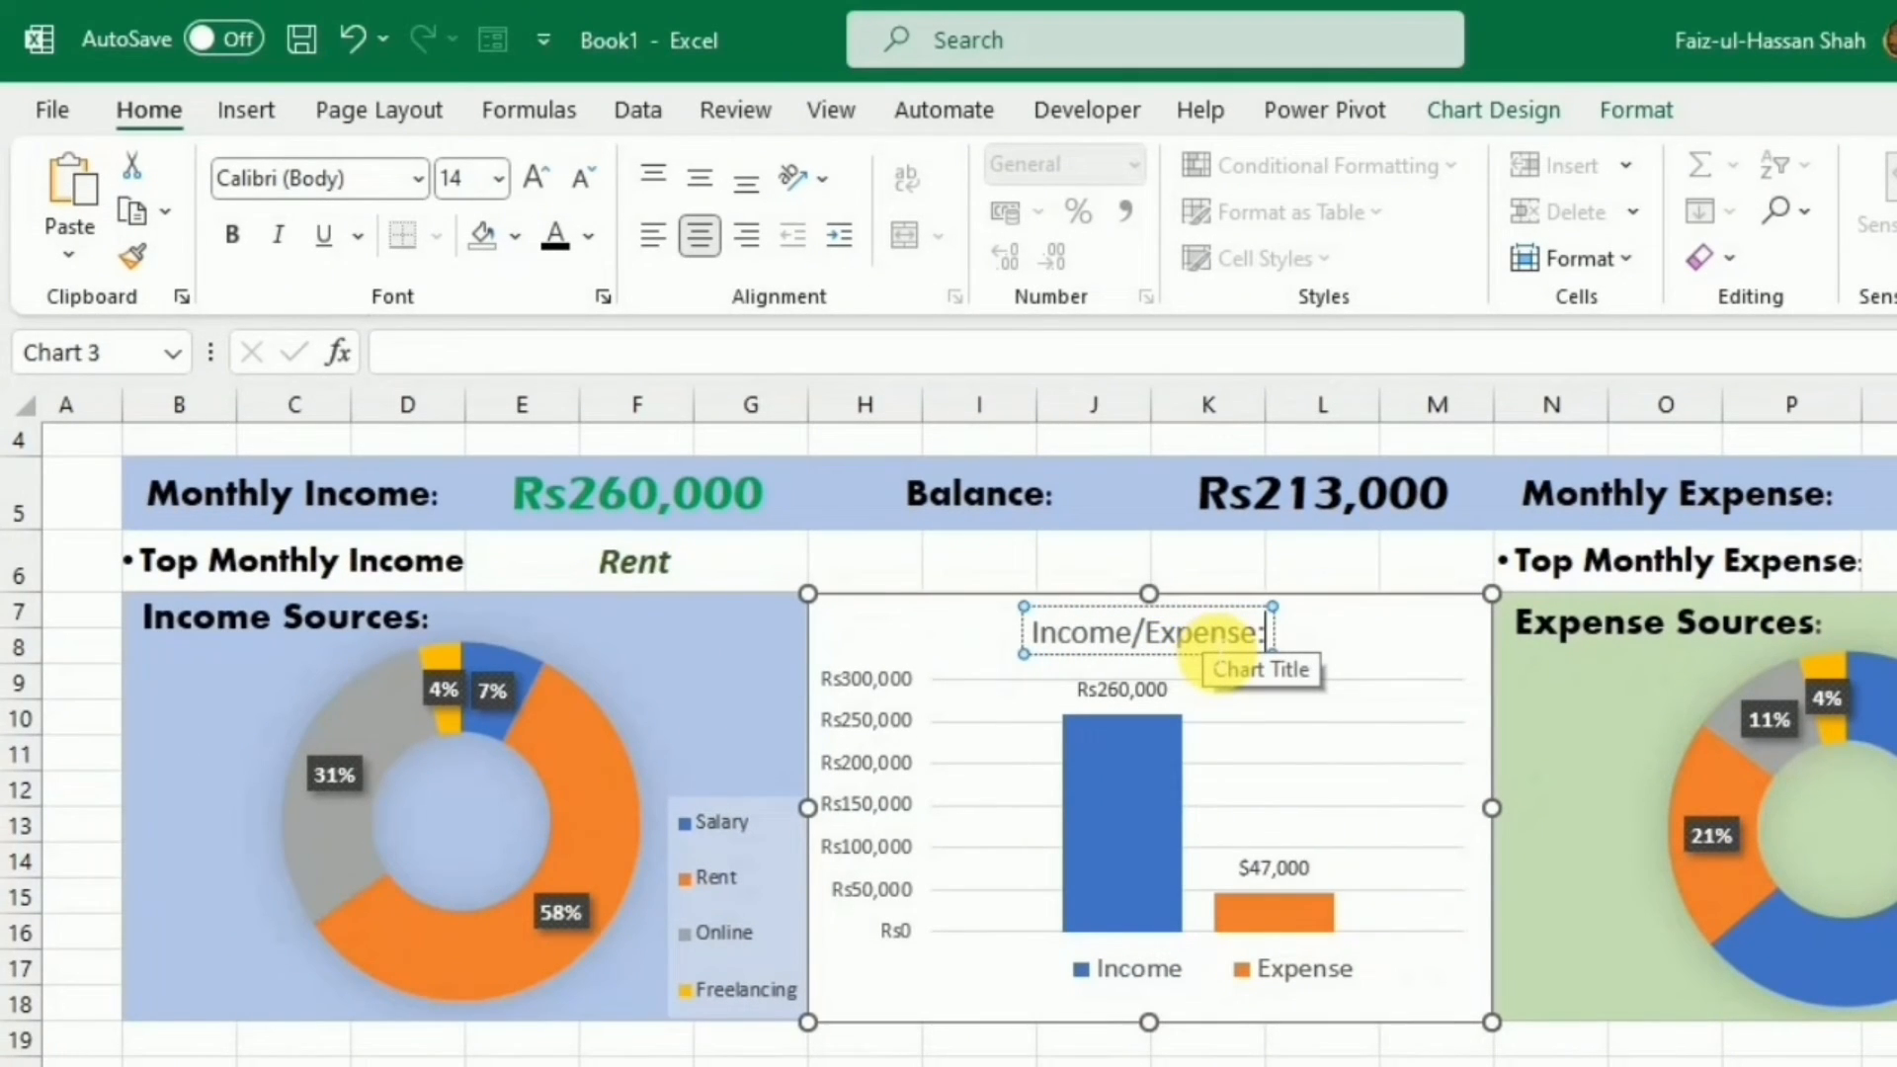
Format the whole "Income/Expense:" chart title as bold at size 16.
key("shift+Left")
key("shift+Left")
key("shift+Left")
key("shift+Left")
key("shift+Left")
key("shift+Left")
key("shift+Left")
key("shift+Left")
key("shift+Left")
key("shift+Left")
key("shift+Left")
key("shift+Left")
key("shift+Left")
key("shift+Left")
key("shift+Left")
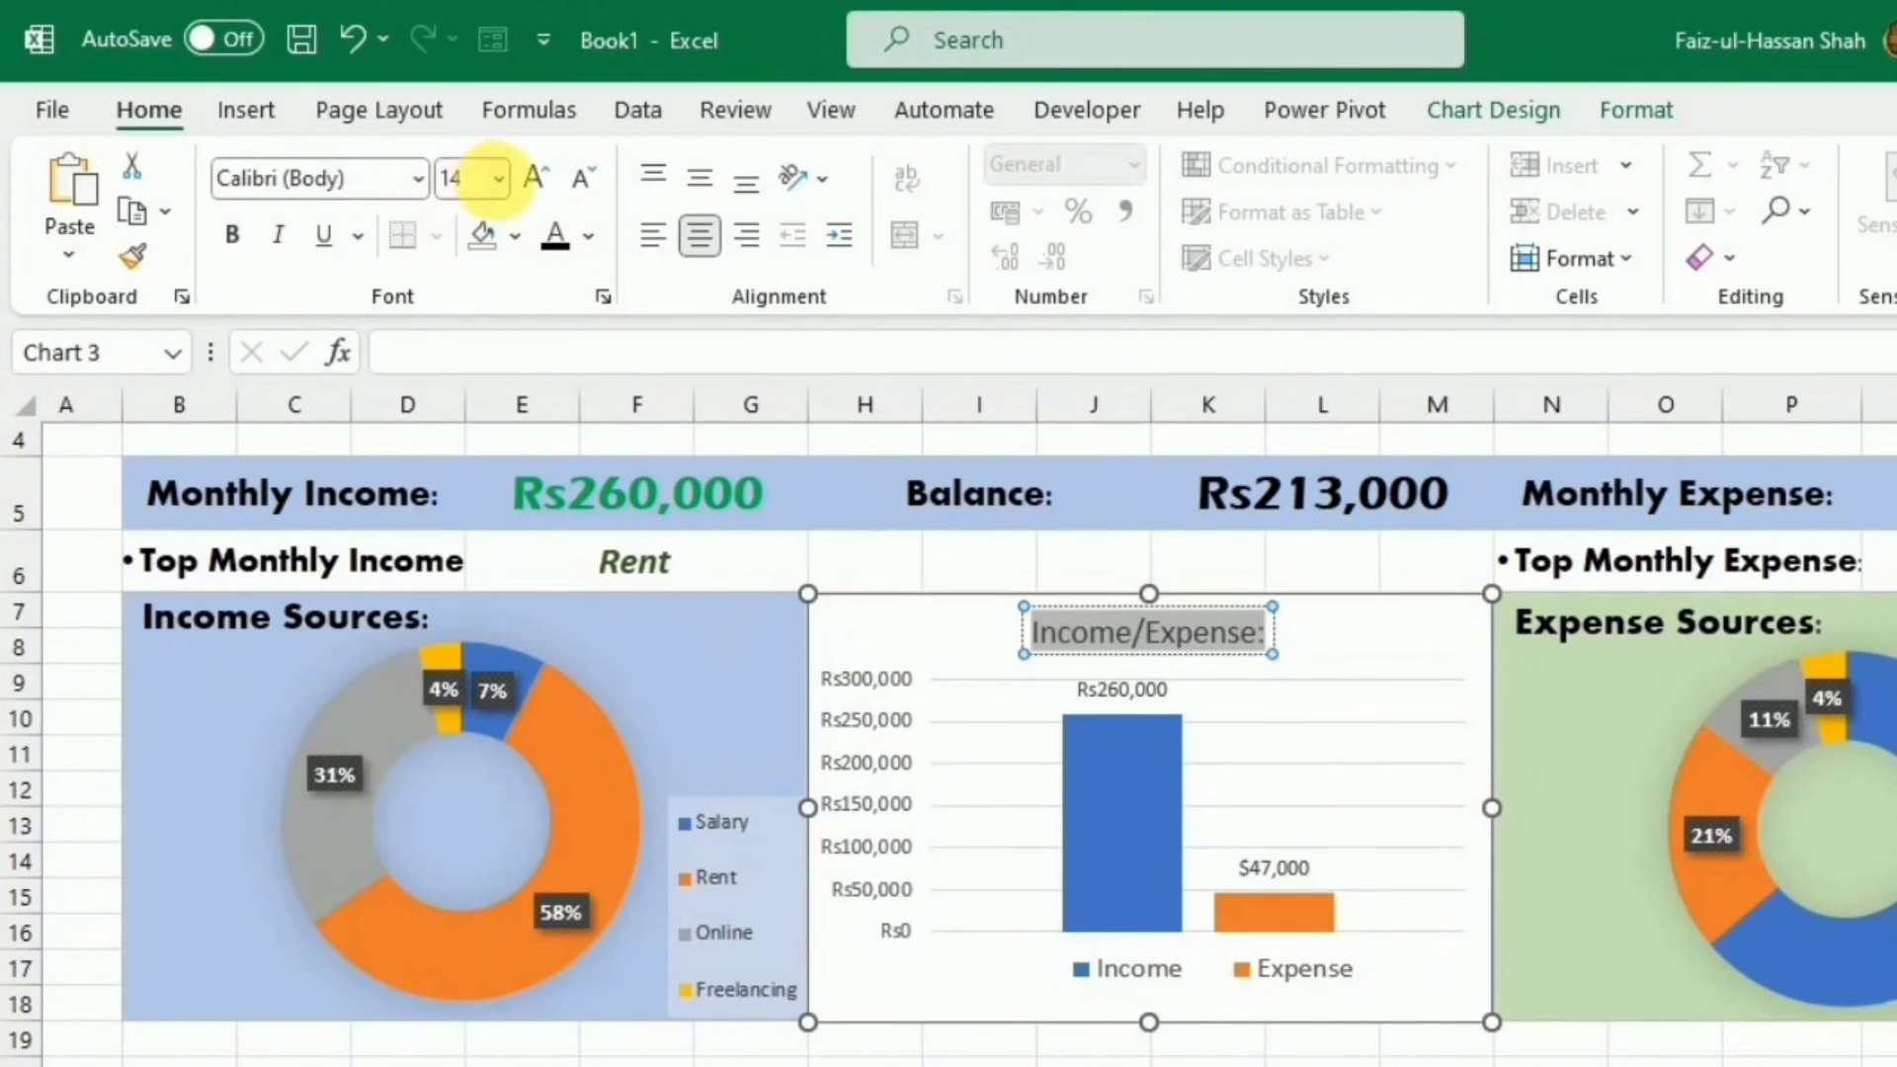
left_click(536, 180)
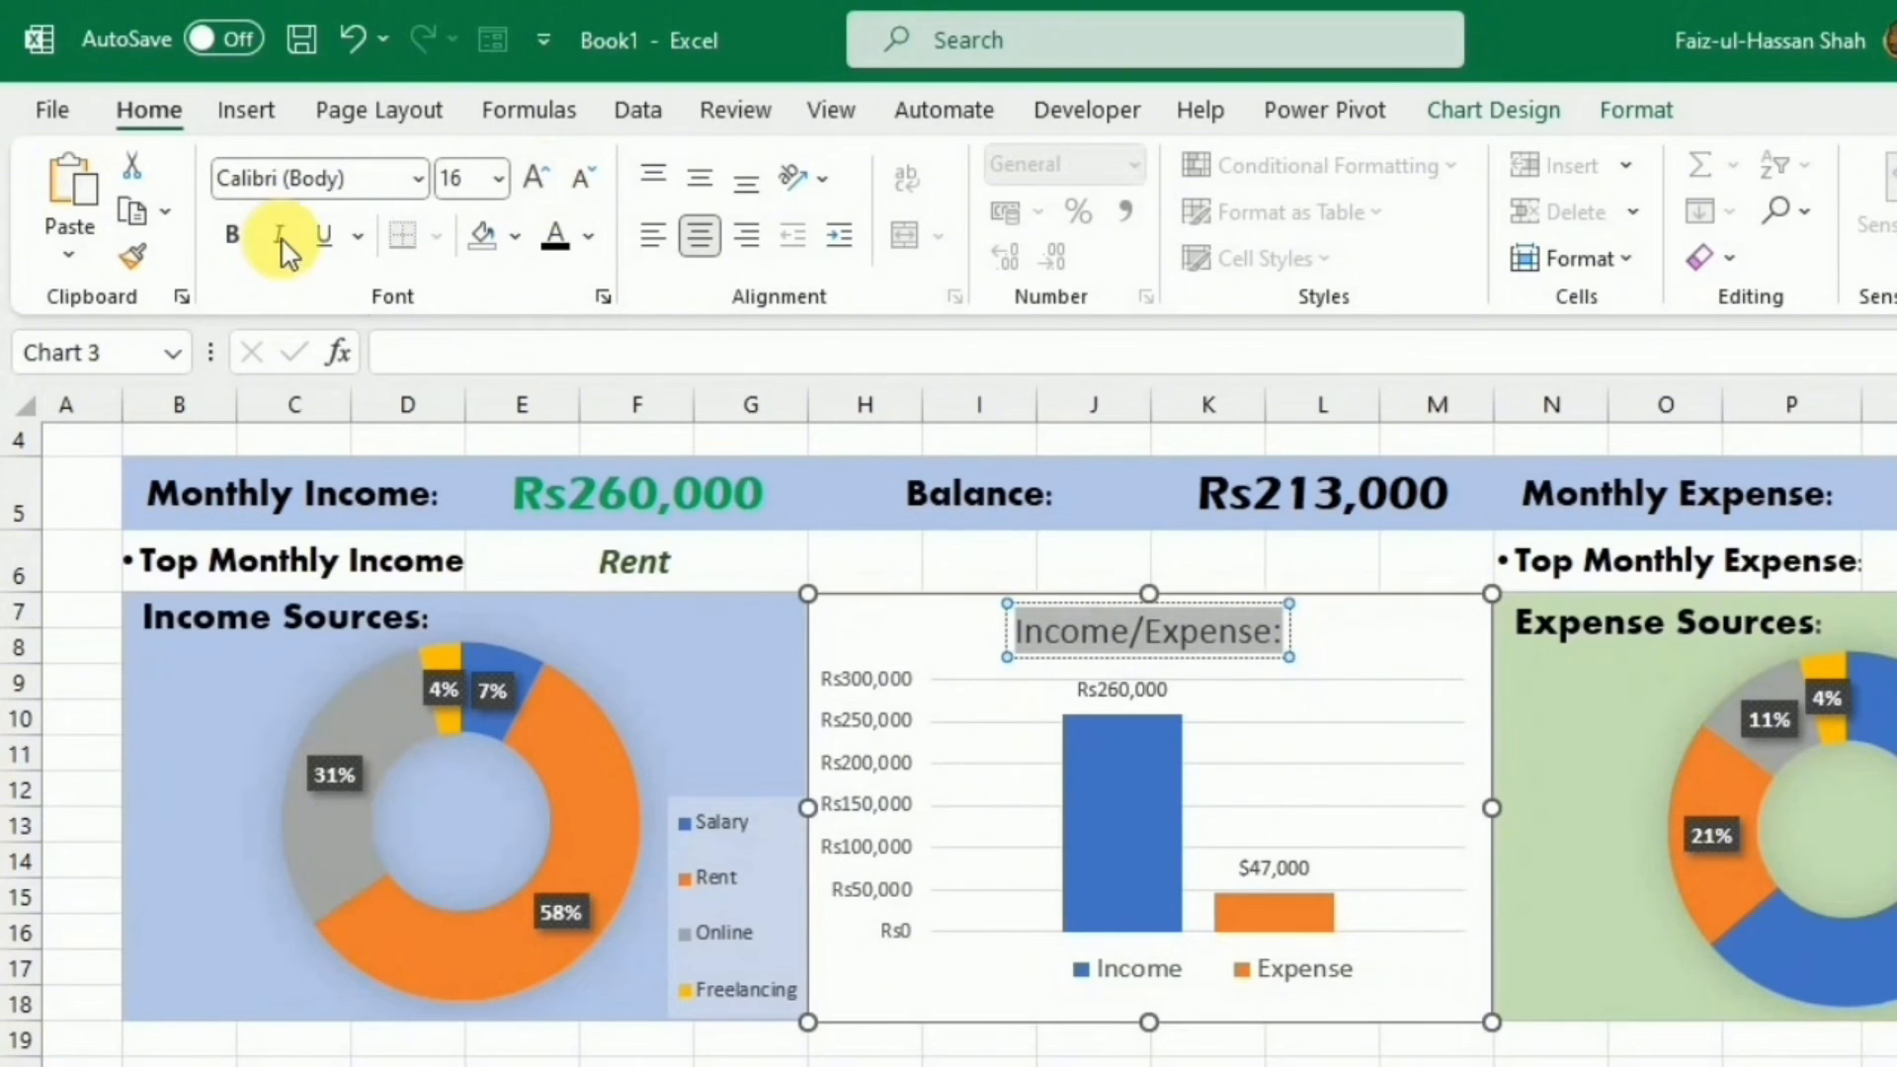
left_click(232, 237)
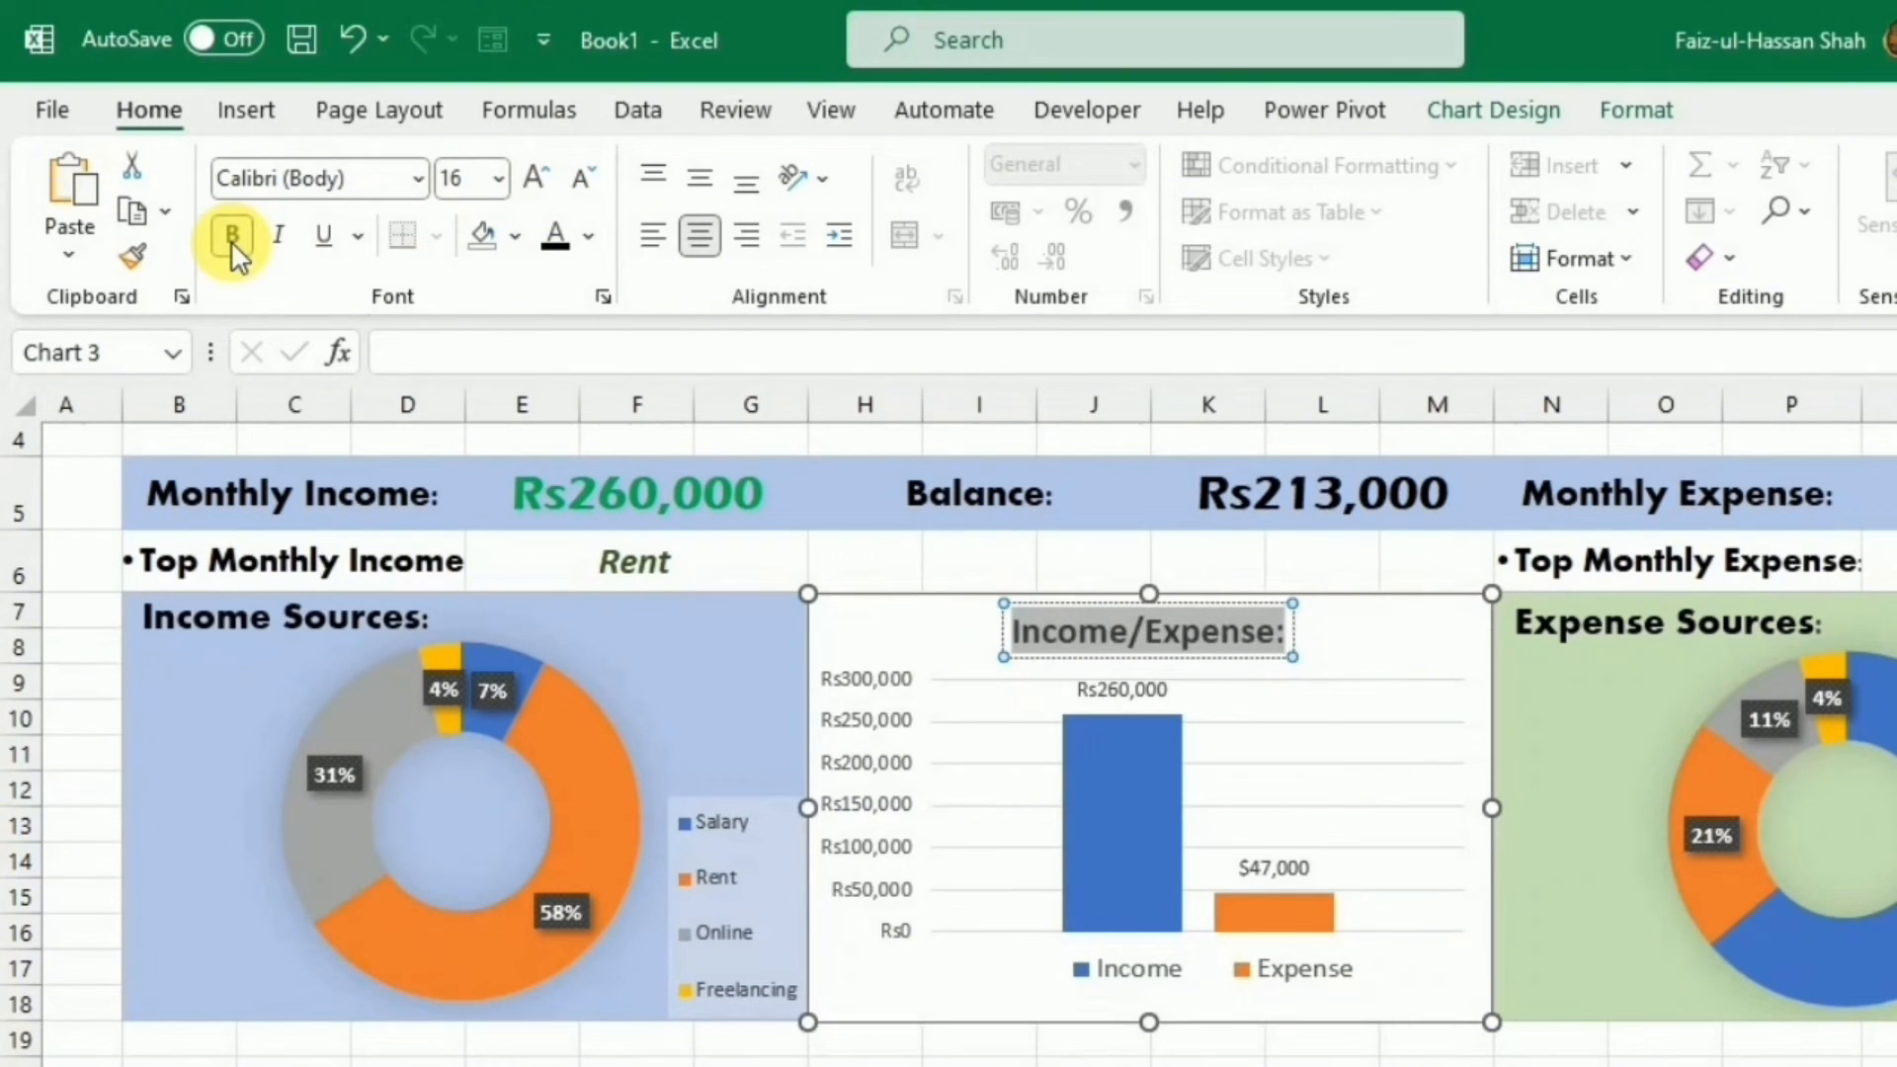
Set the "Income/Expense:" chart title's font to Aharoni and move the title to the chart's upper-left corner.
left_click(419, 180)
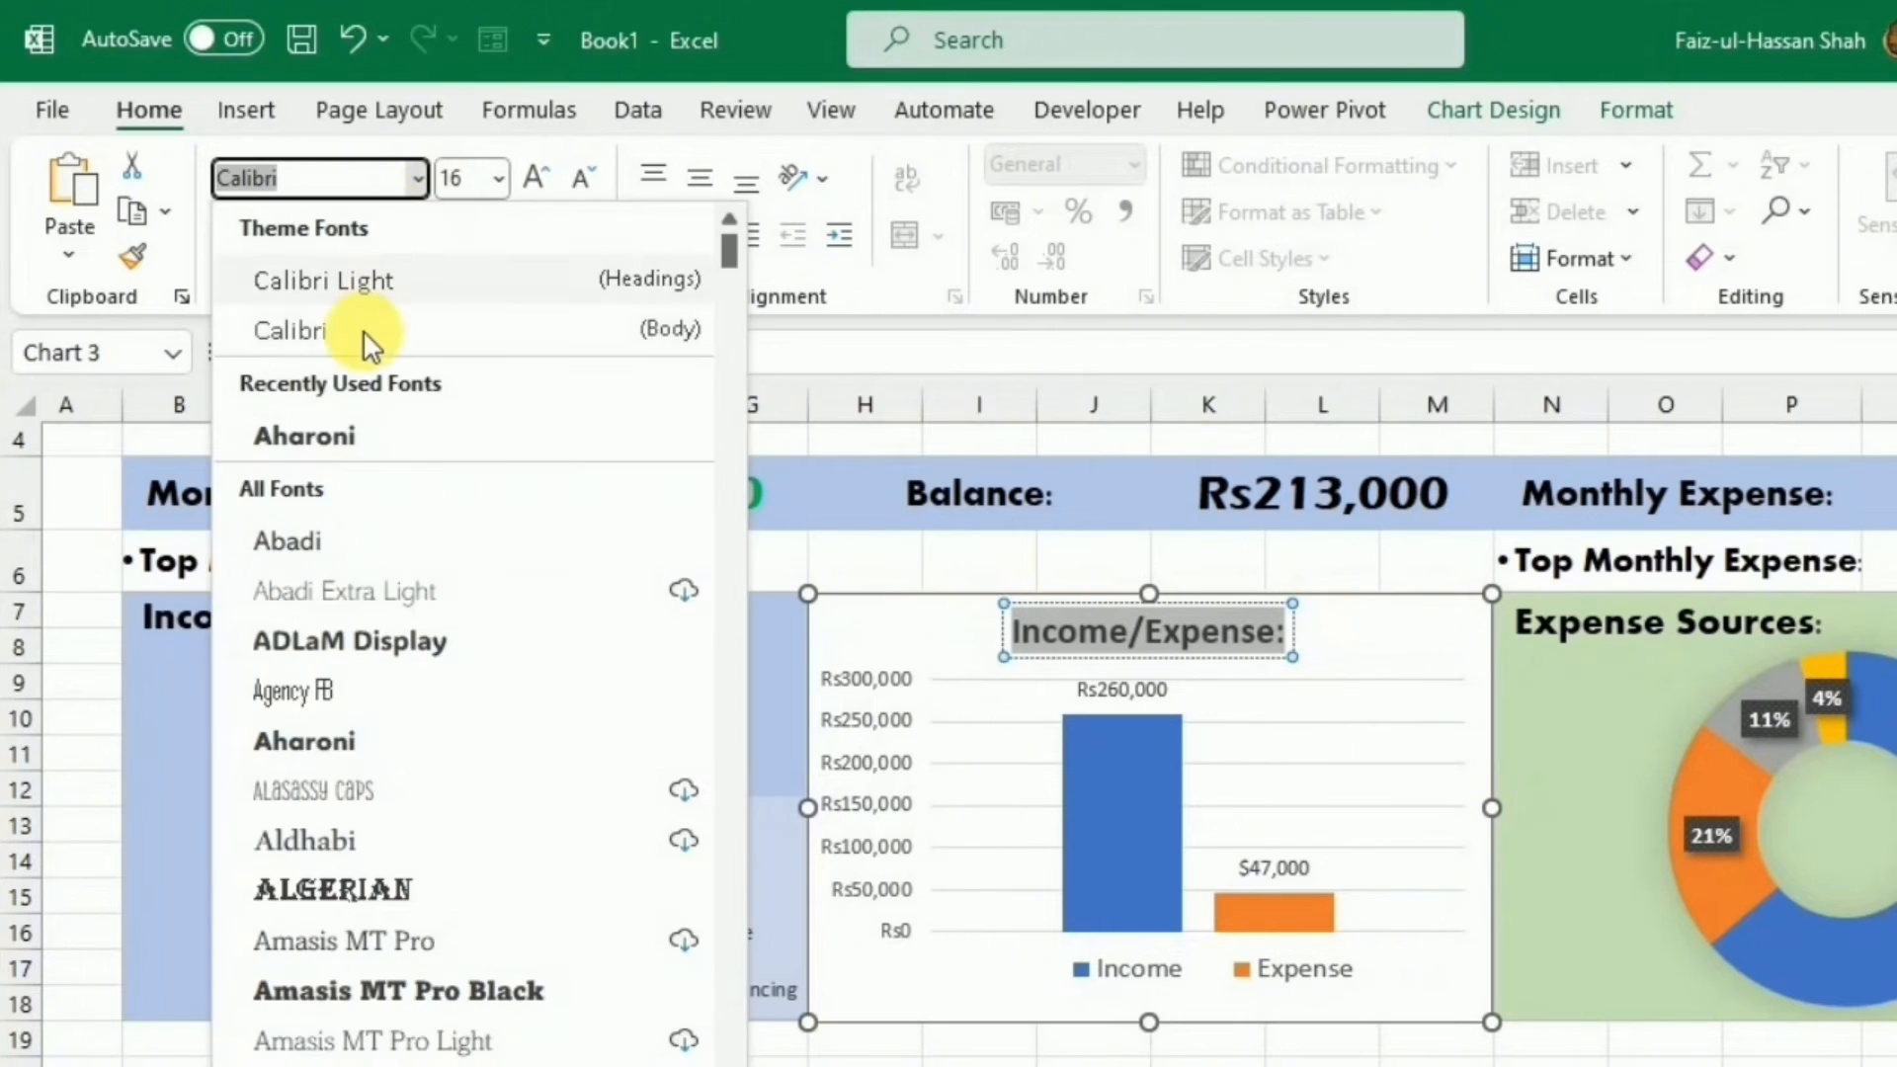
left_click(322, 431)
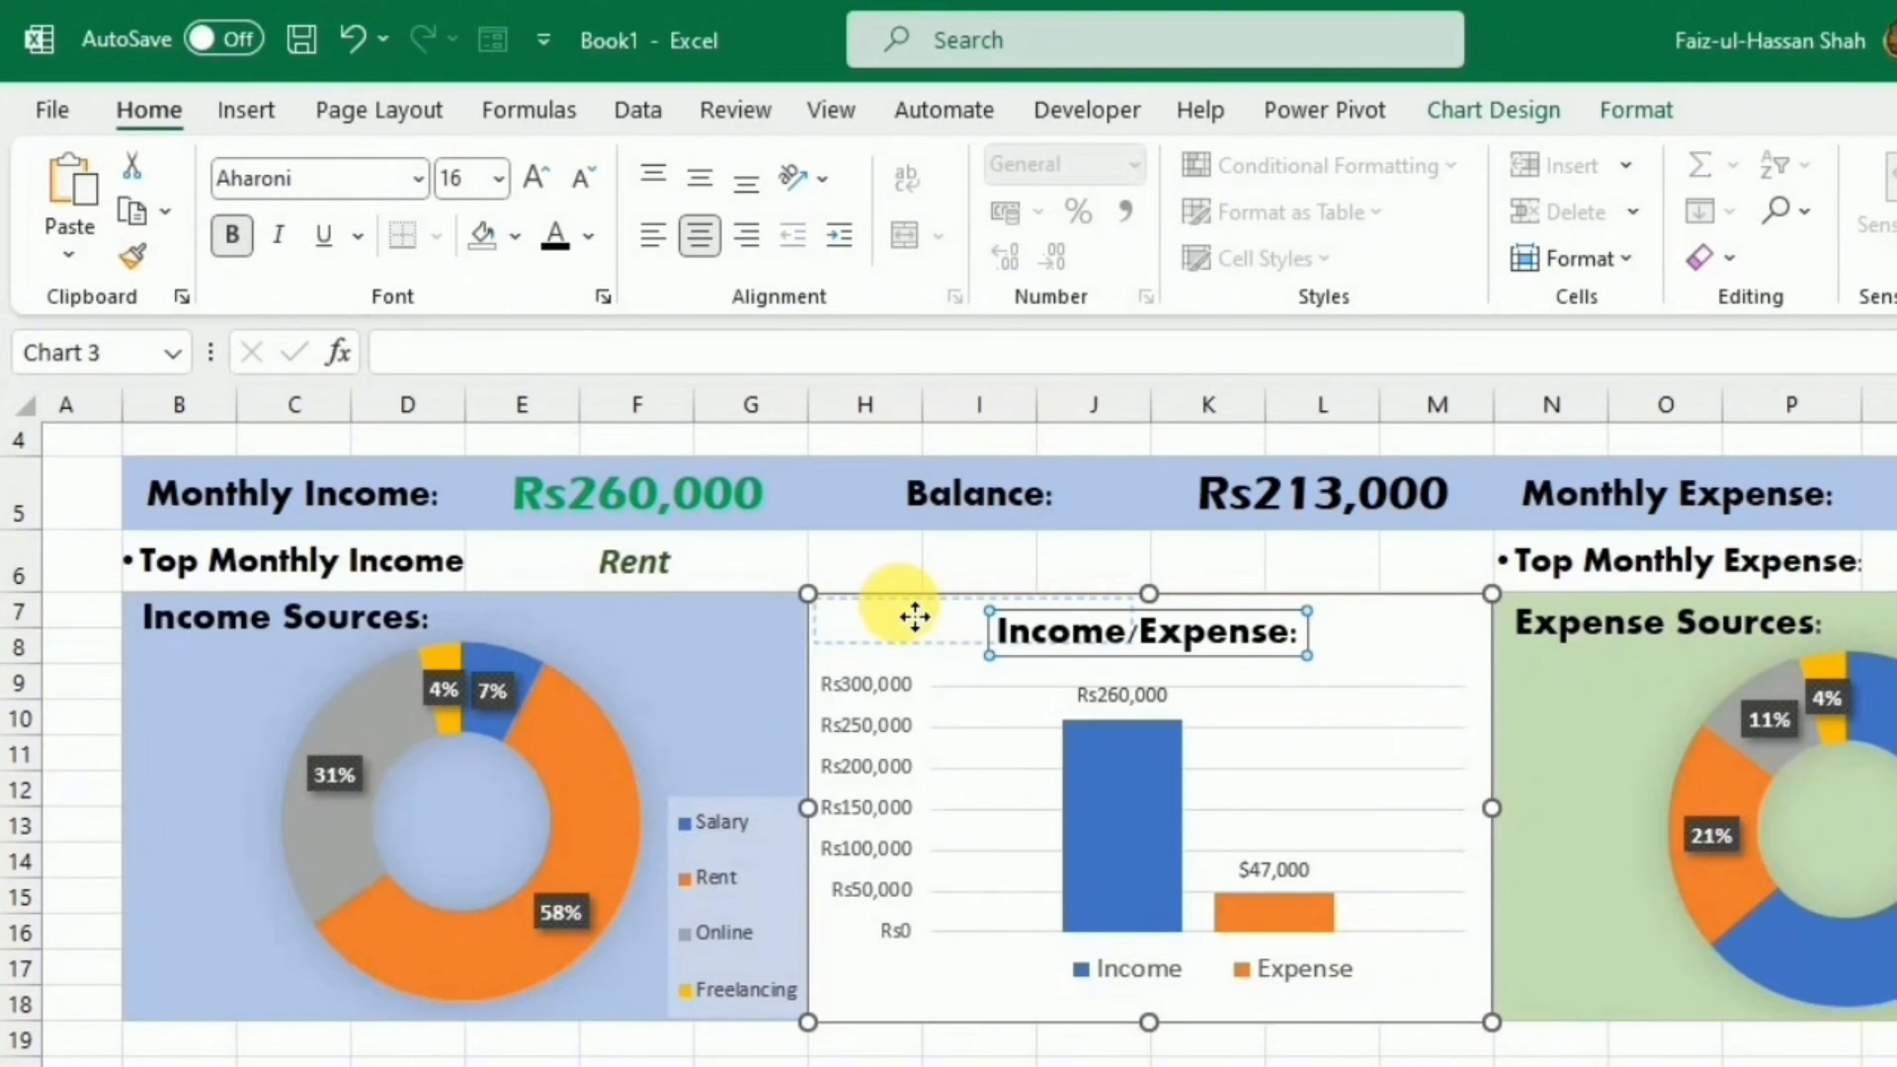
left_click_drag(915, 617, 913, 618)
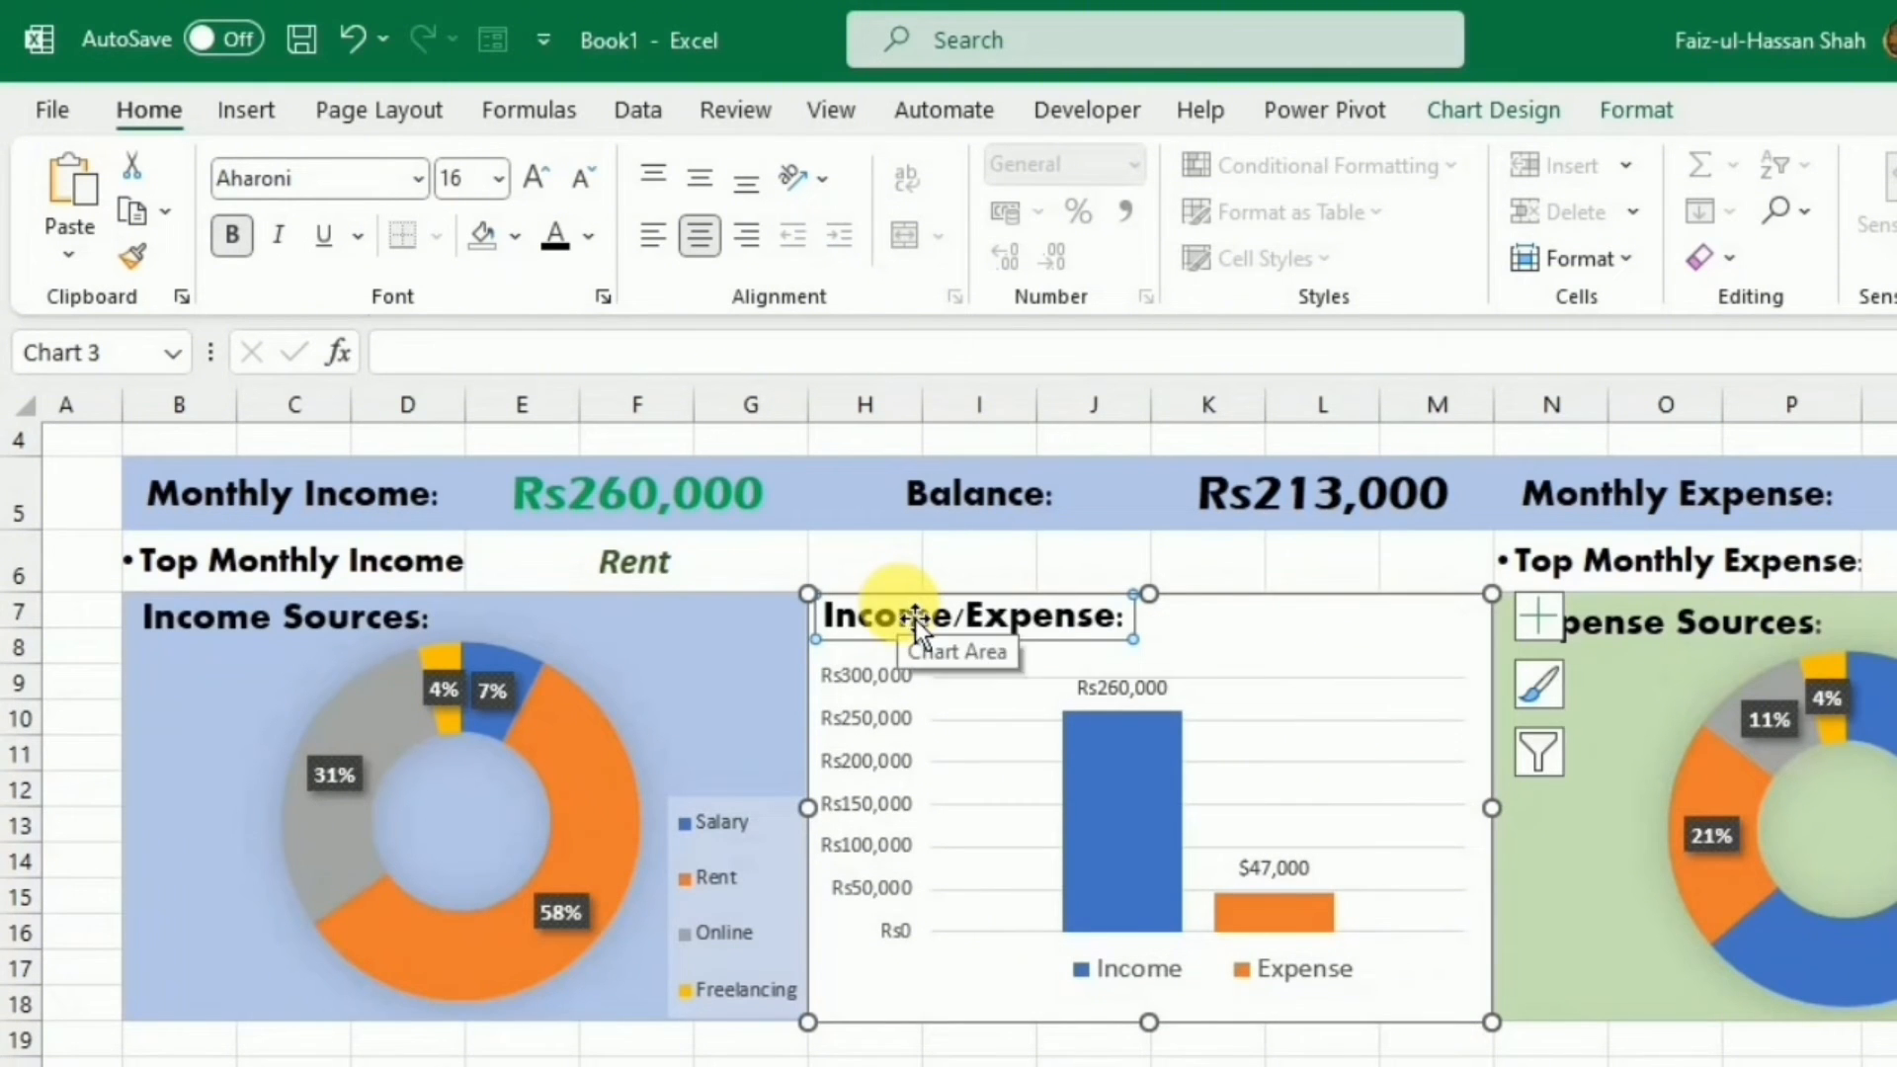
Delete the horizontal gridlines from the Income/Expense column chart.
left_click(1304, 737)
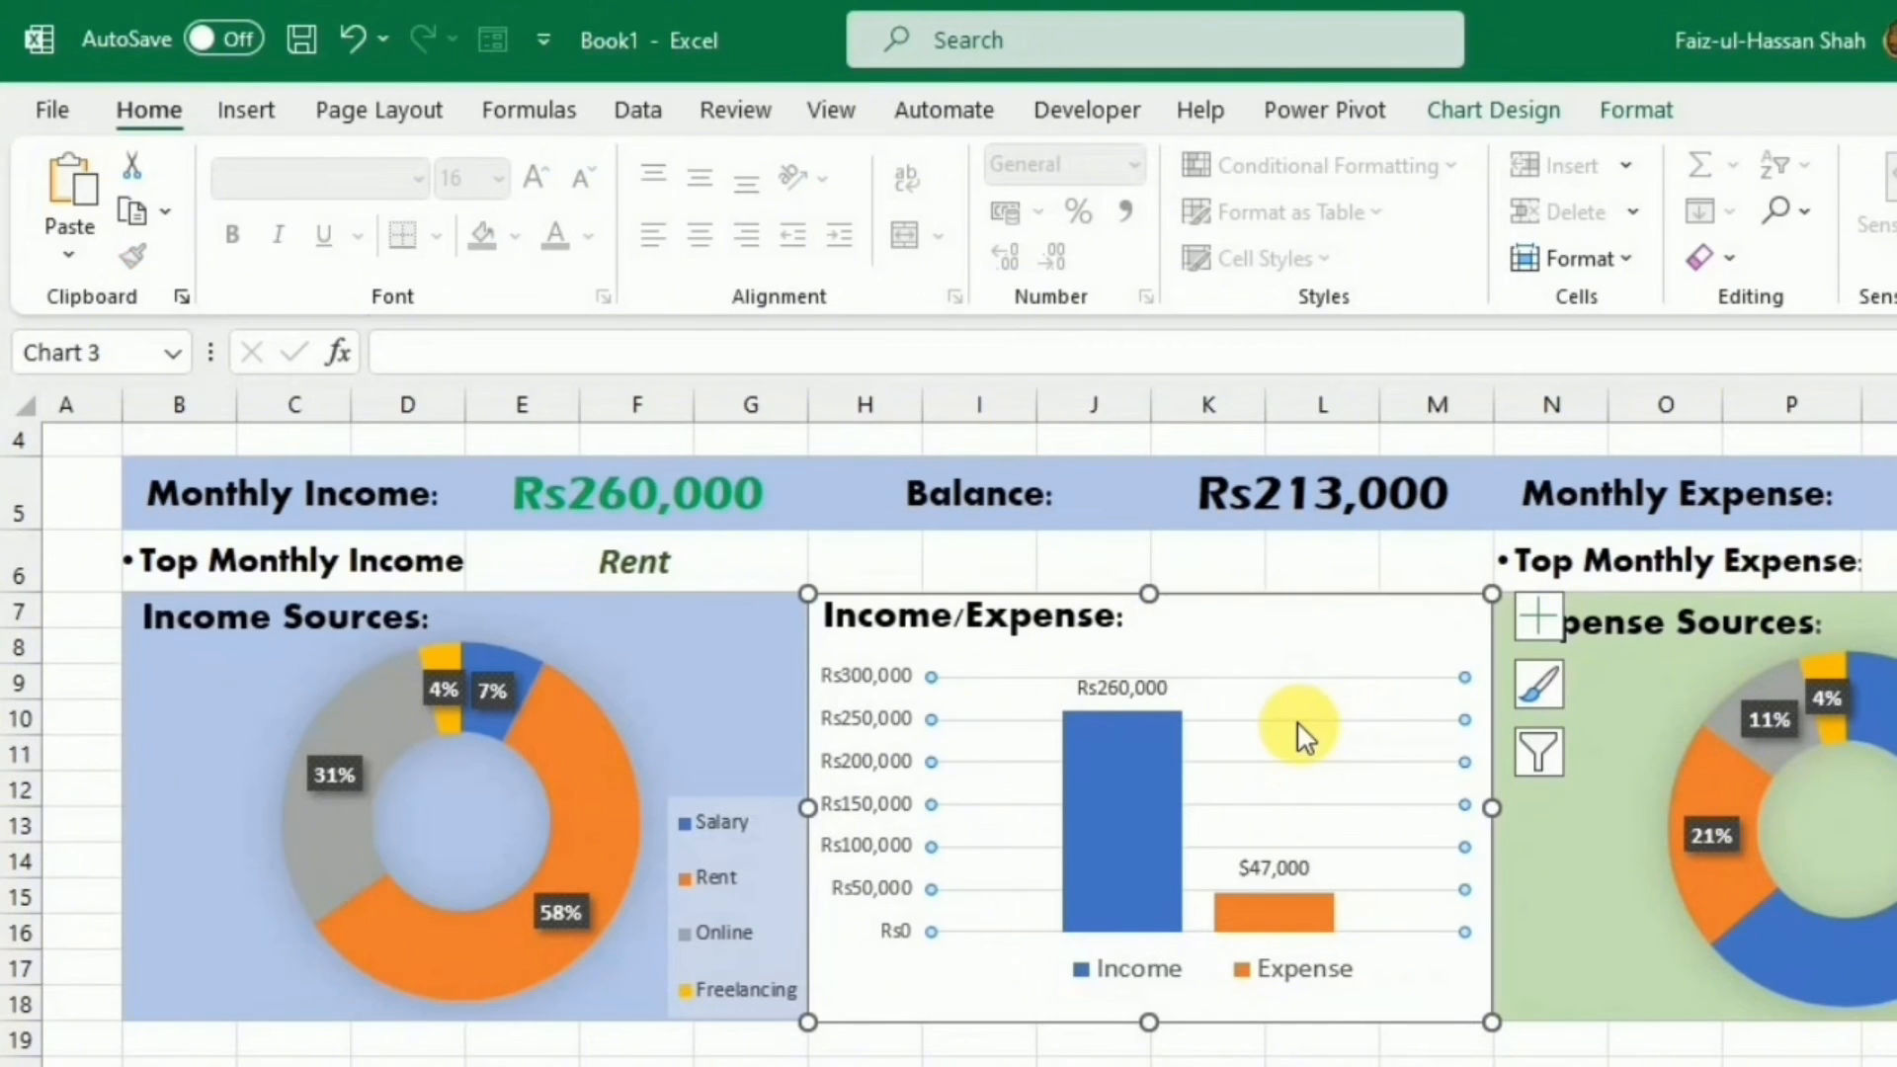
right_click(1304, 736)
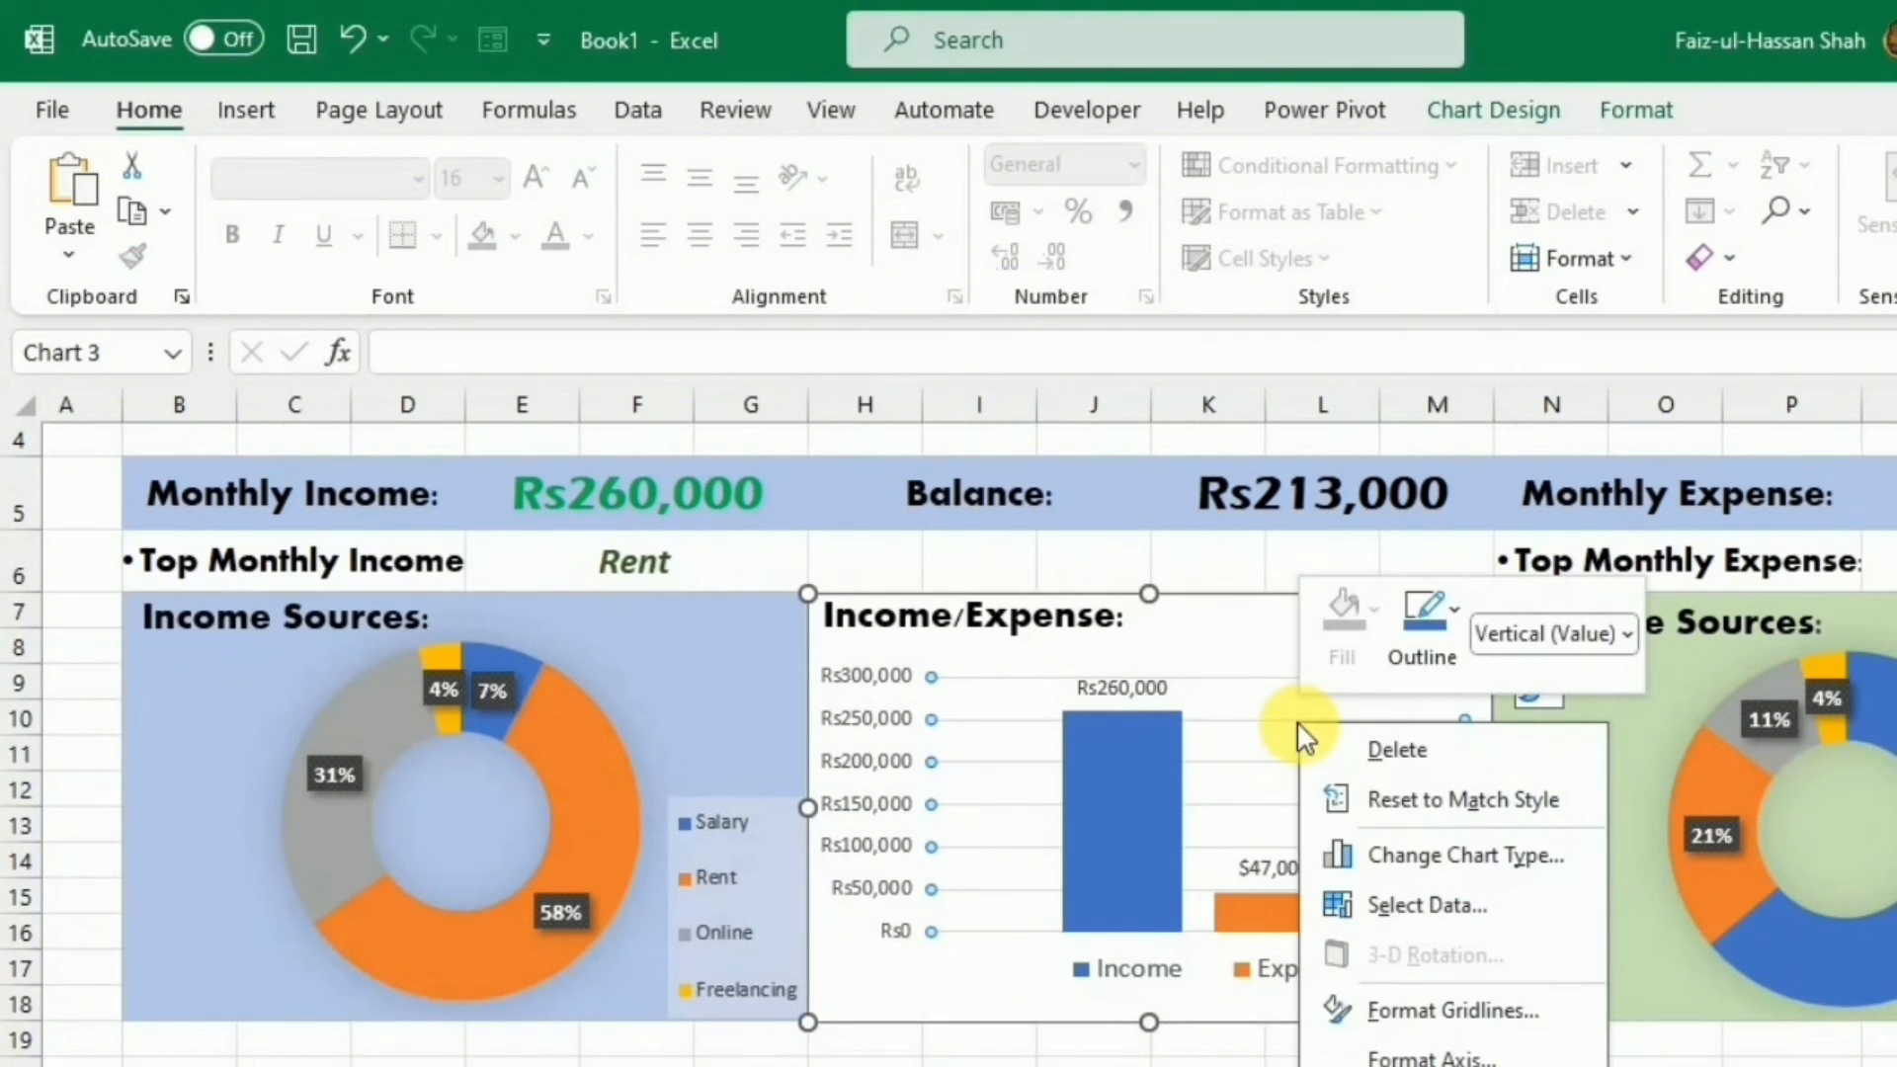
left_click(1356, 747)
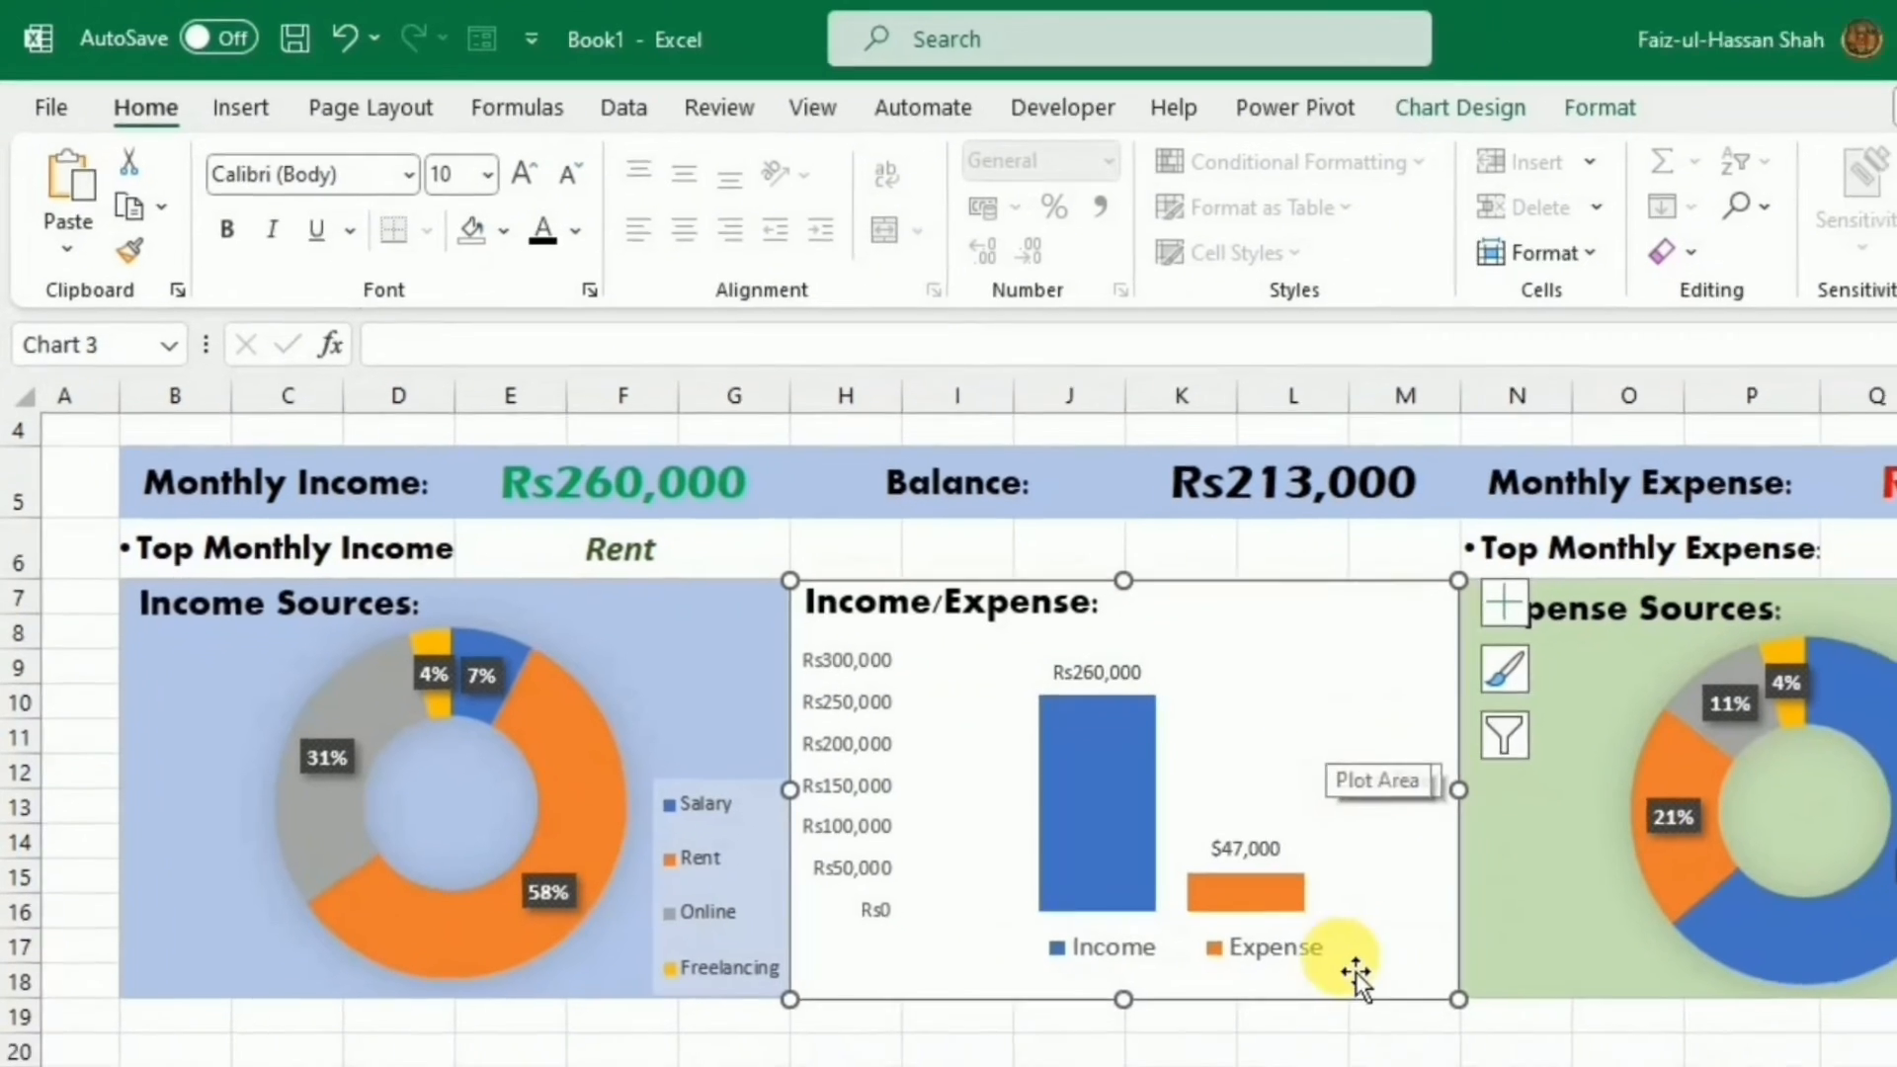
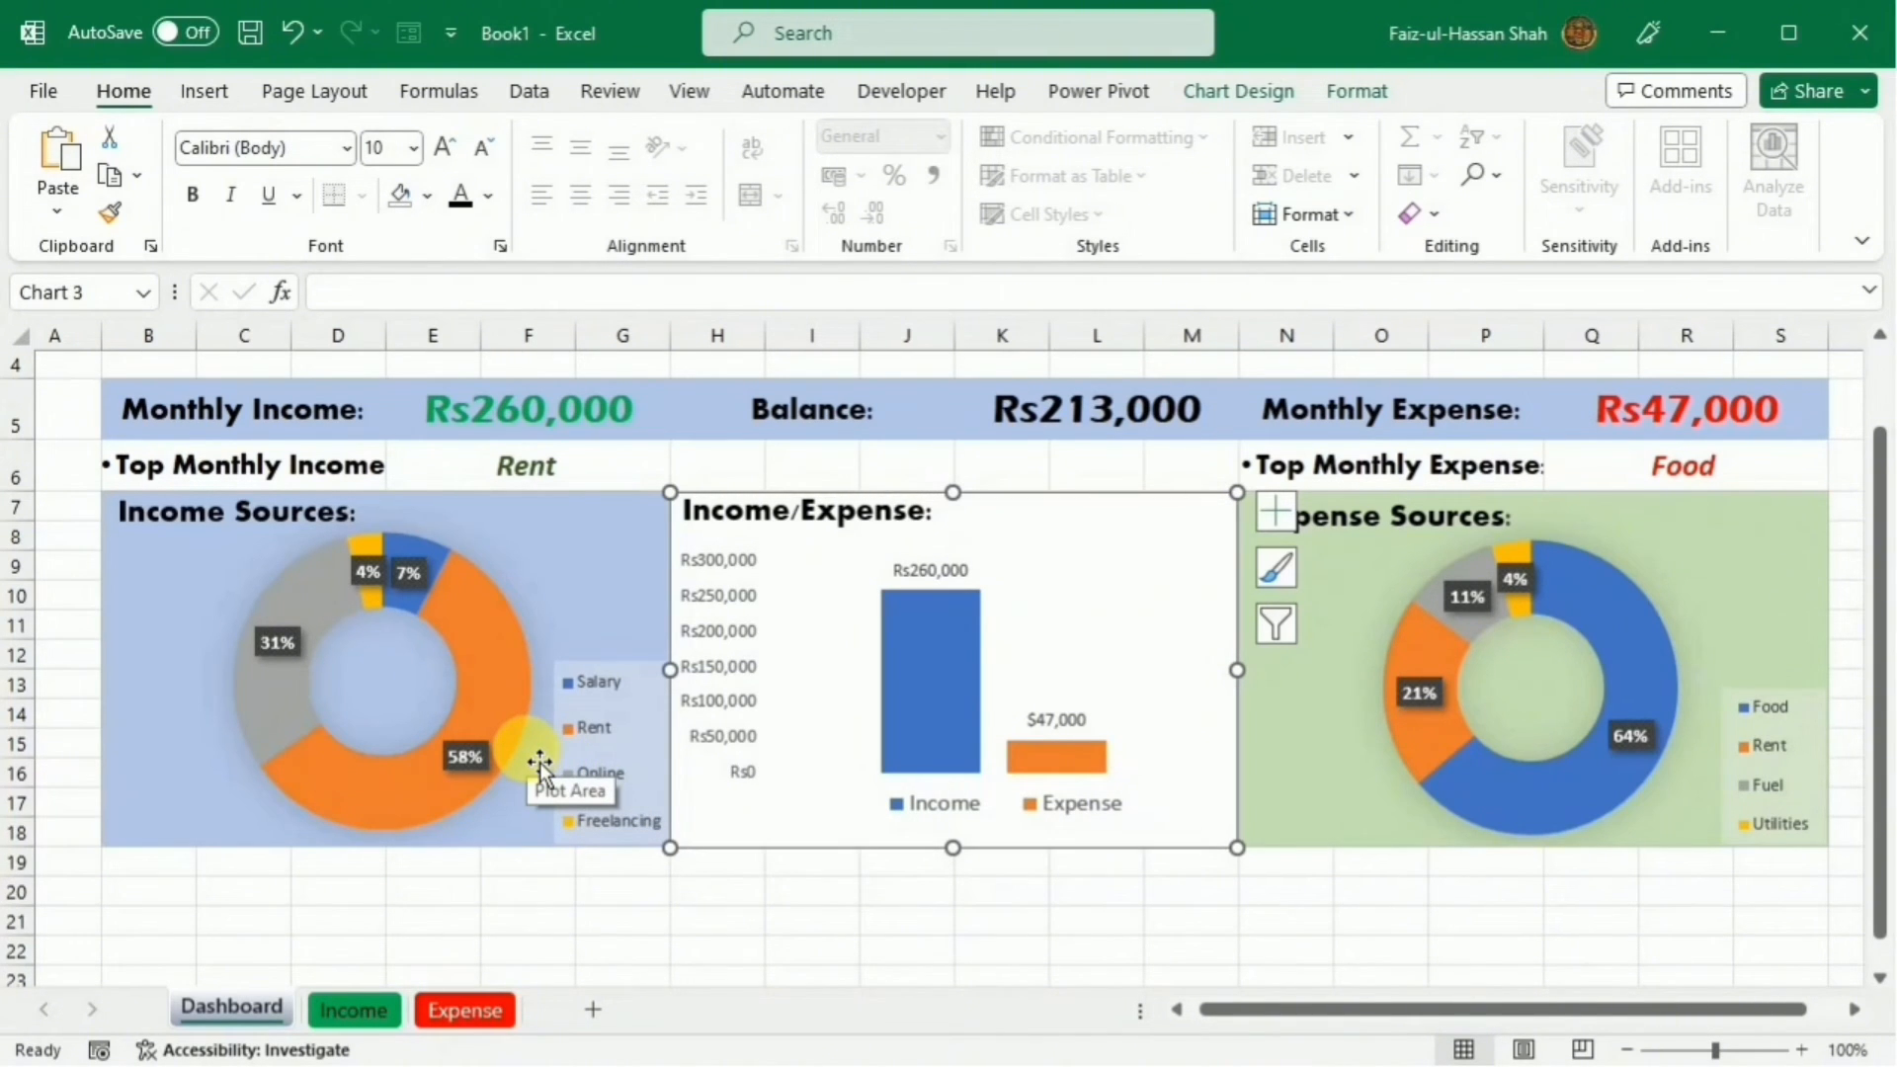
Clear all contents and formatting from the cells behind the charts, A7:S18.
left_click_drag(87, 520, 1652, 851)
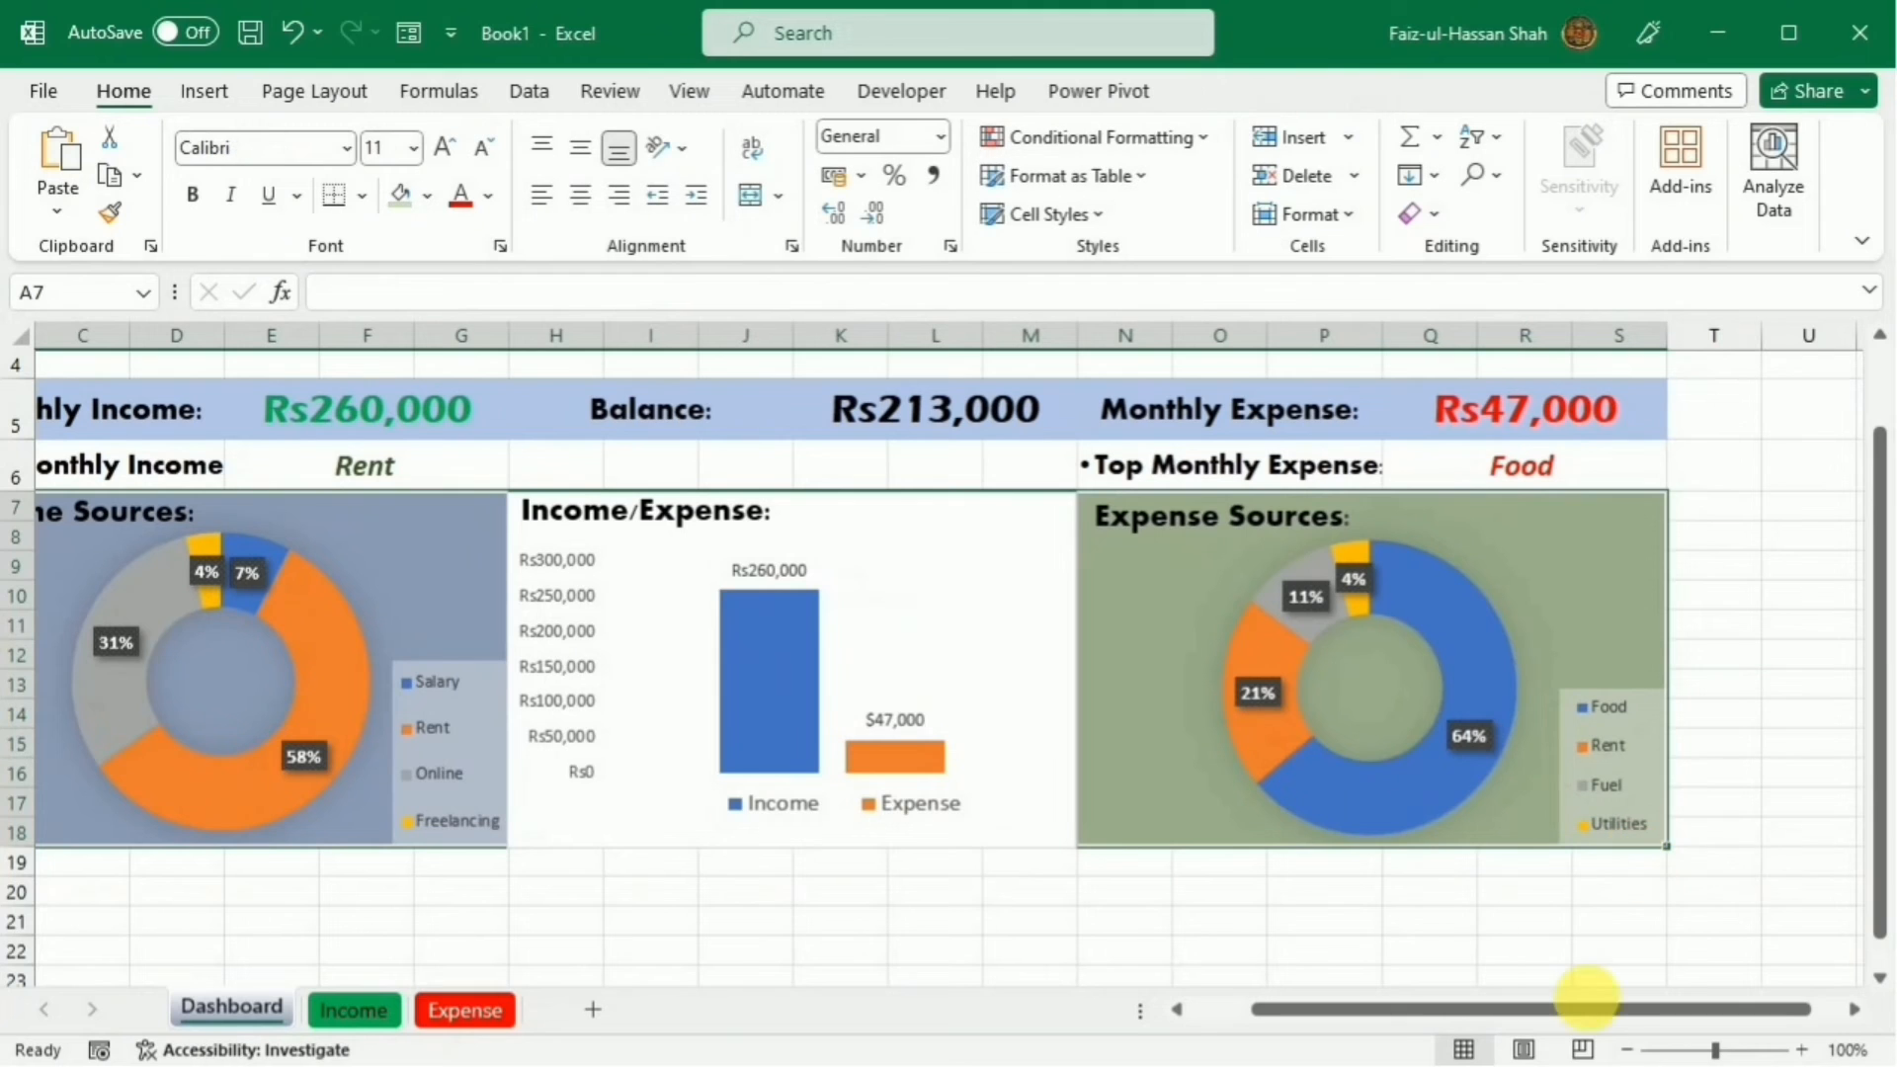
left_click_drag(1579, 1017, 1533, 1011)
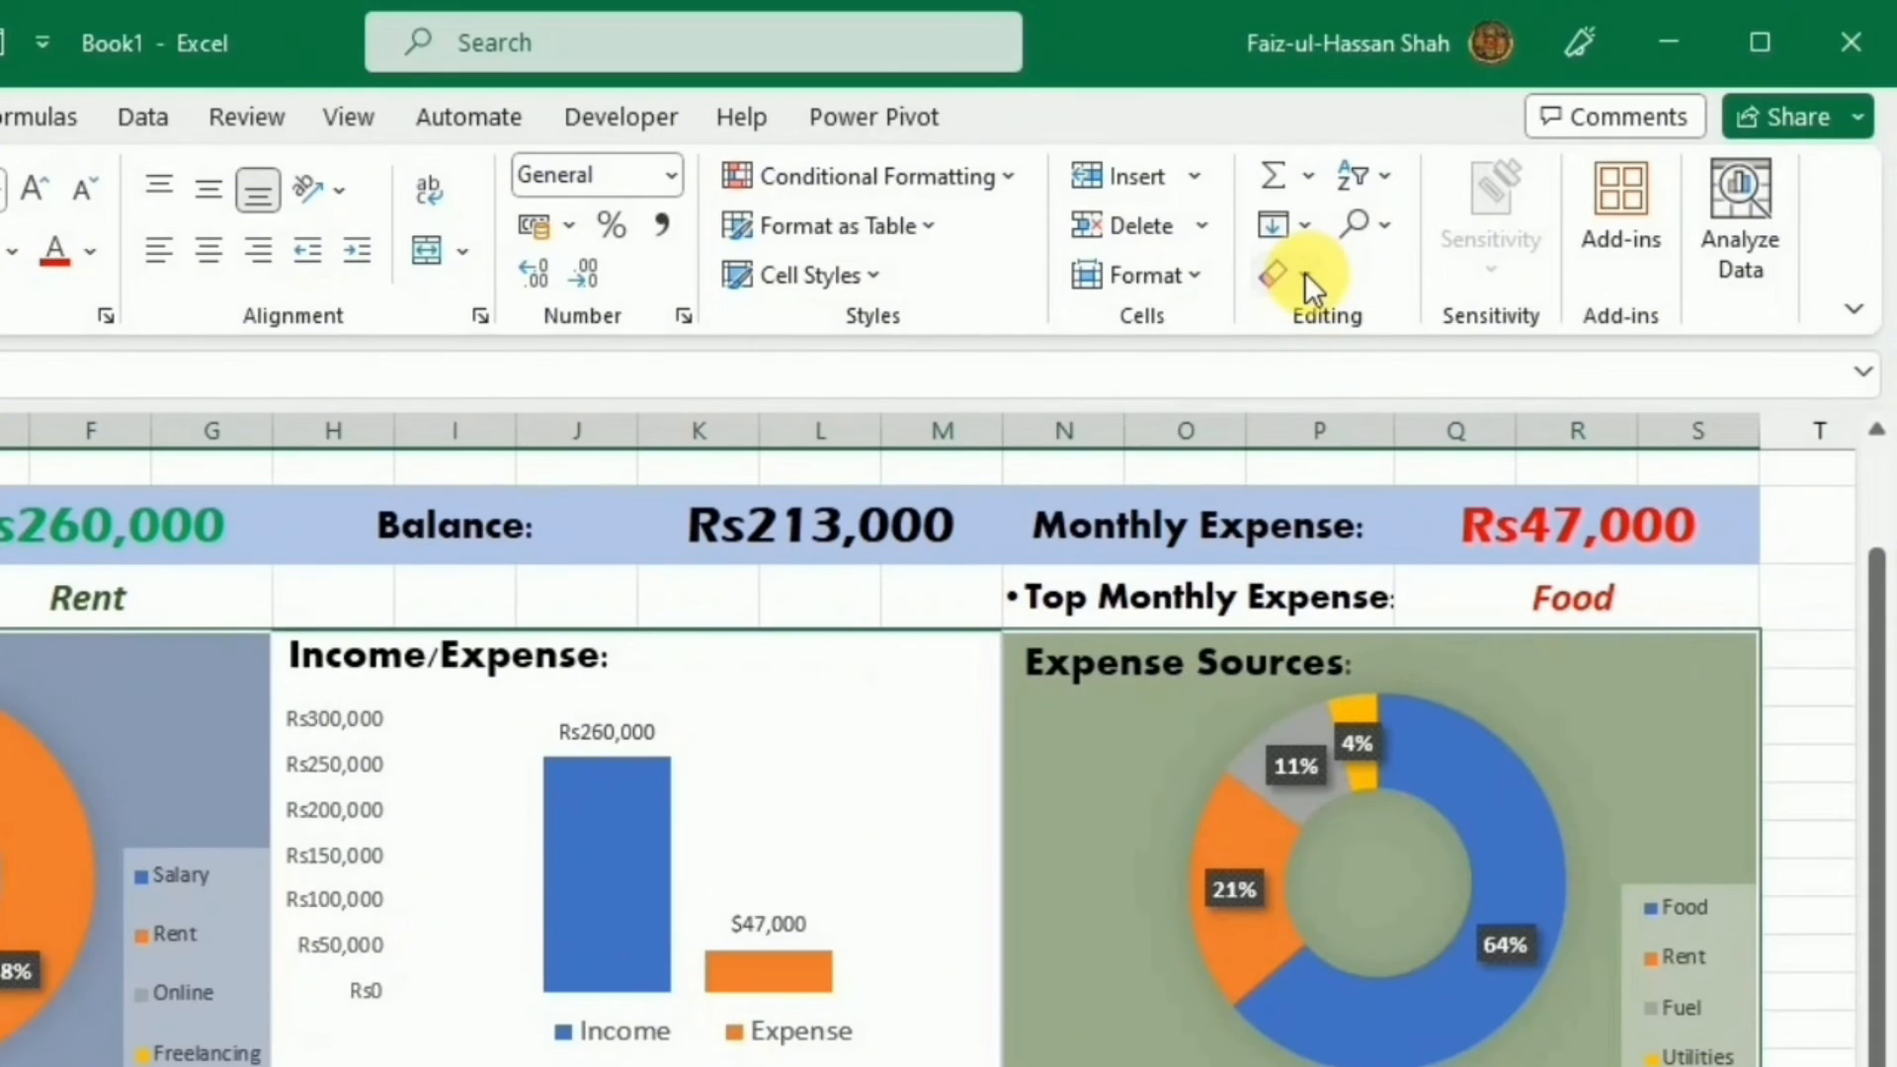
left_click(1304, 270)
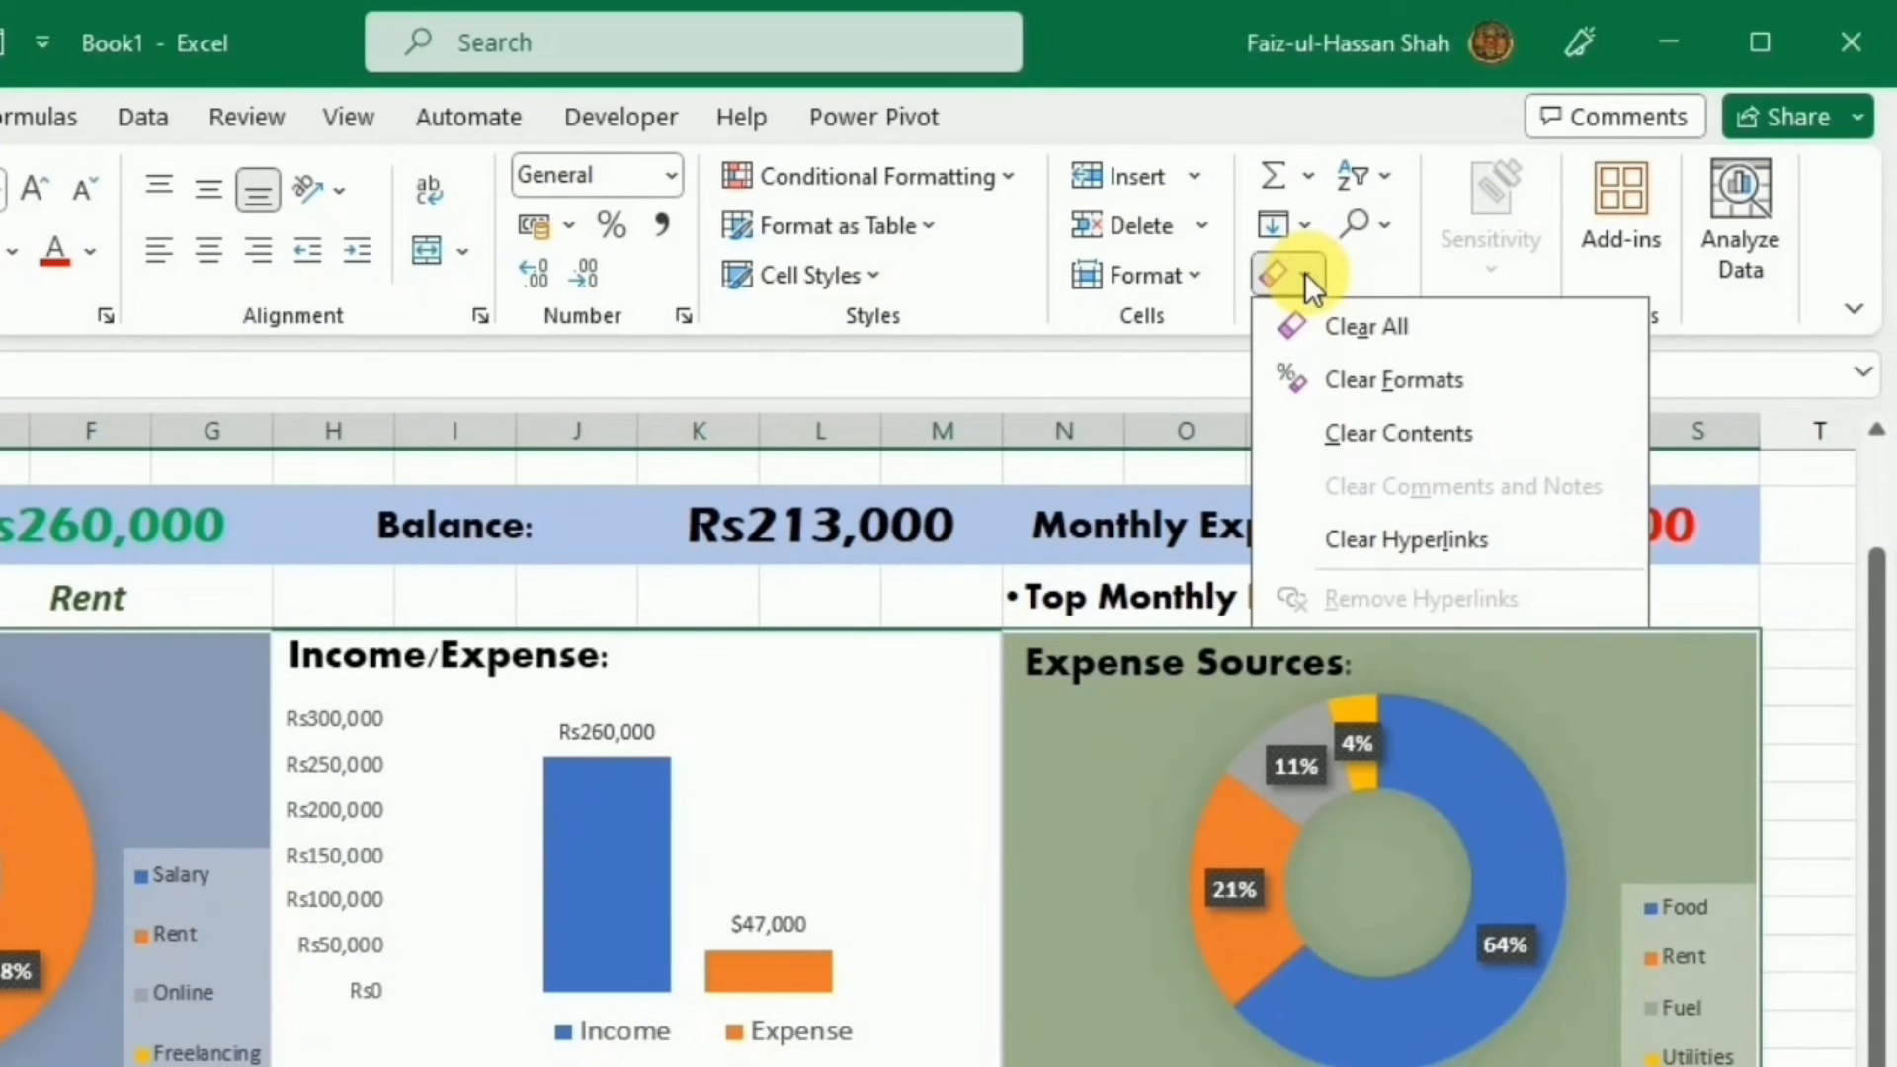
left_click(1335, 330)
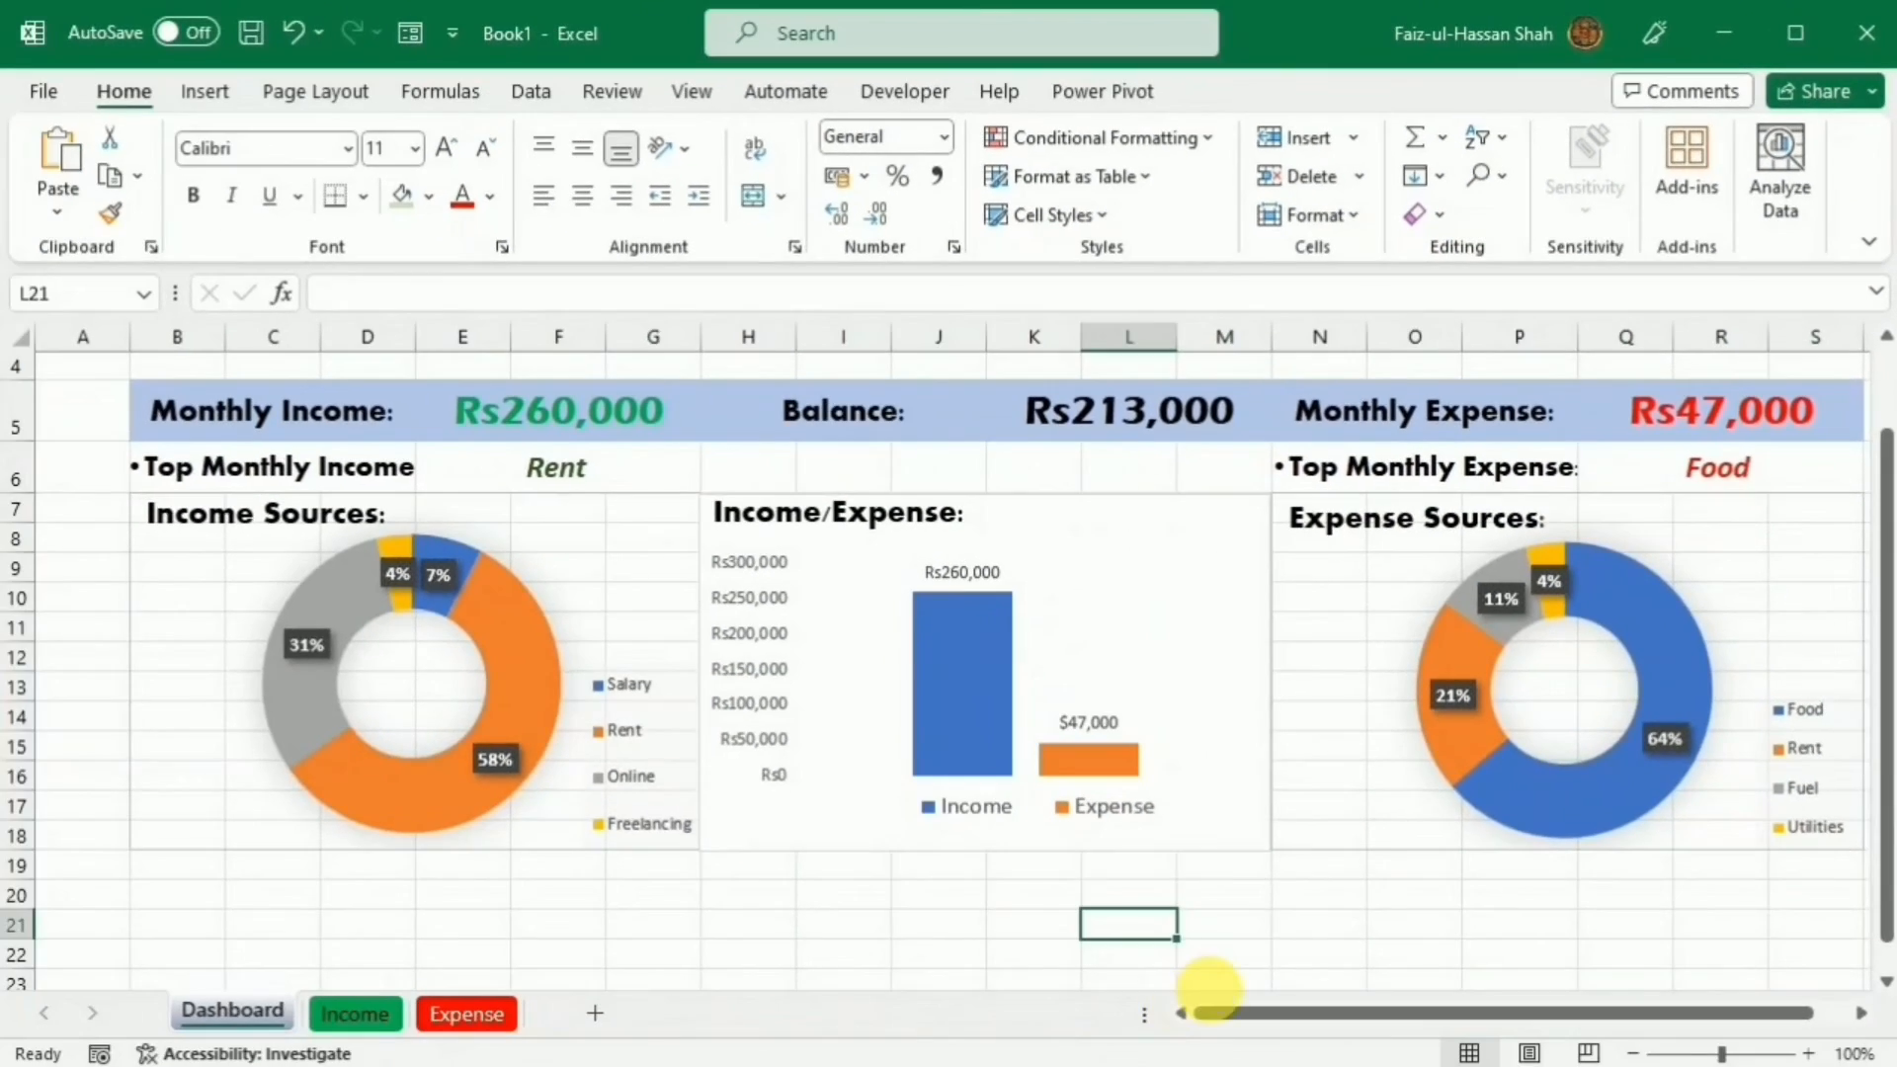
left_click_drag(1221, 1011, 1230, 1012)
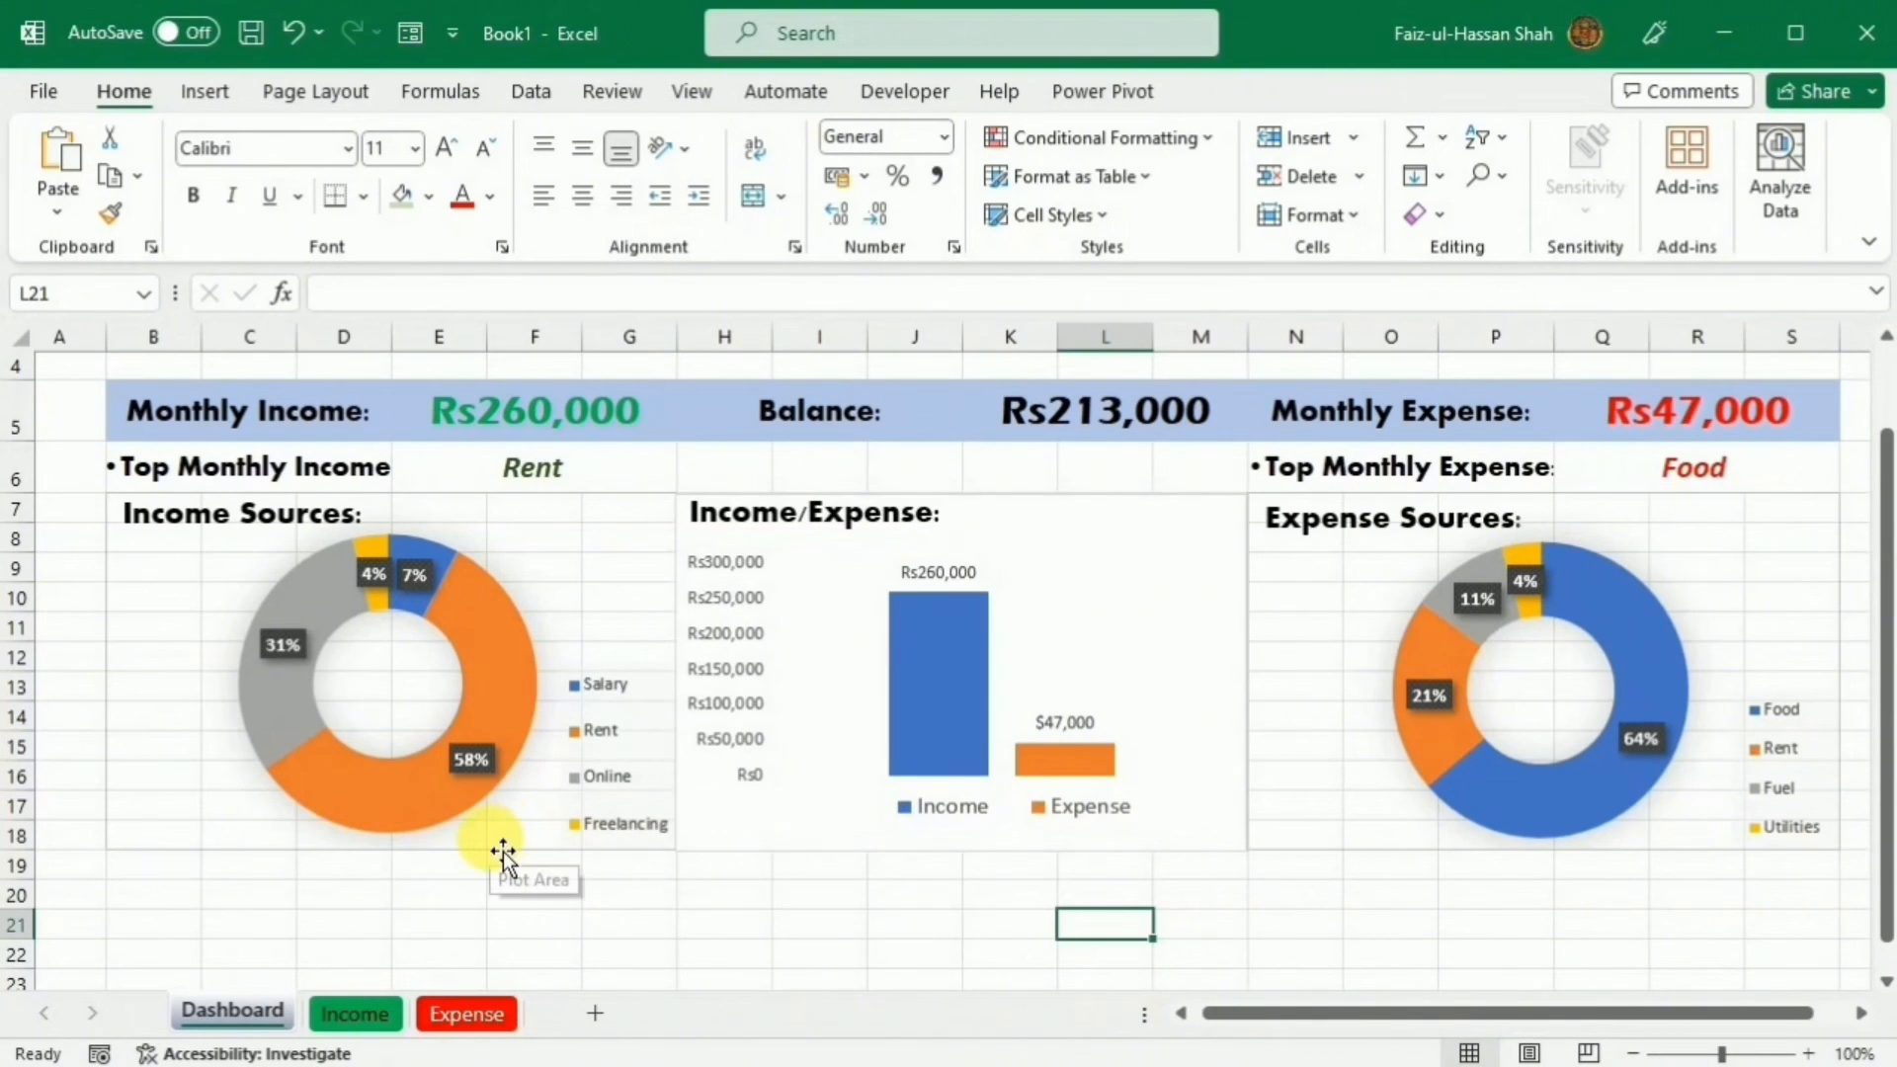
Remove the outline from the Income Sources doughnut chart.
left_click(523, 893)
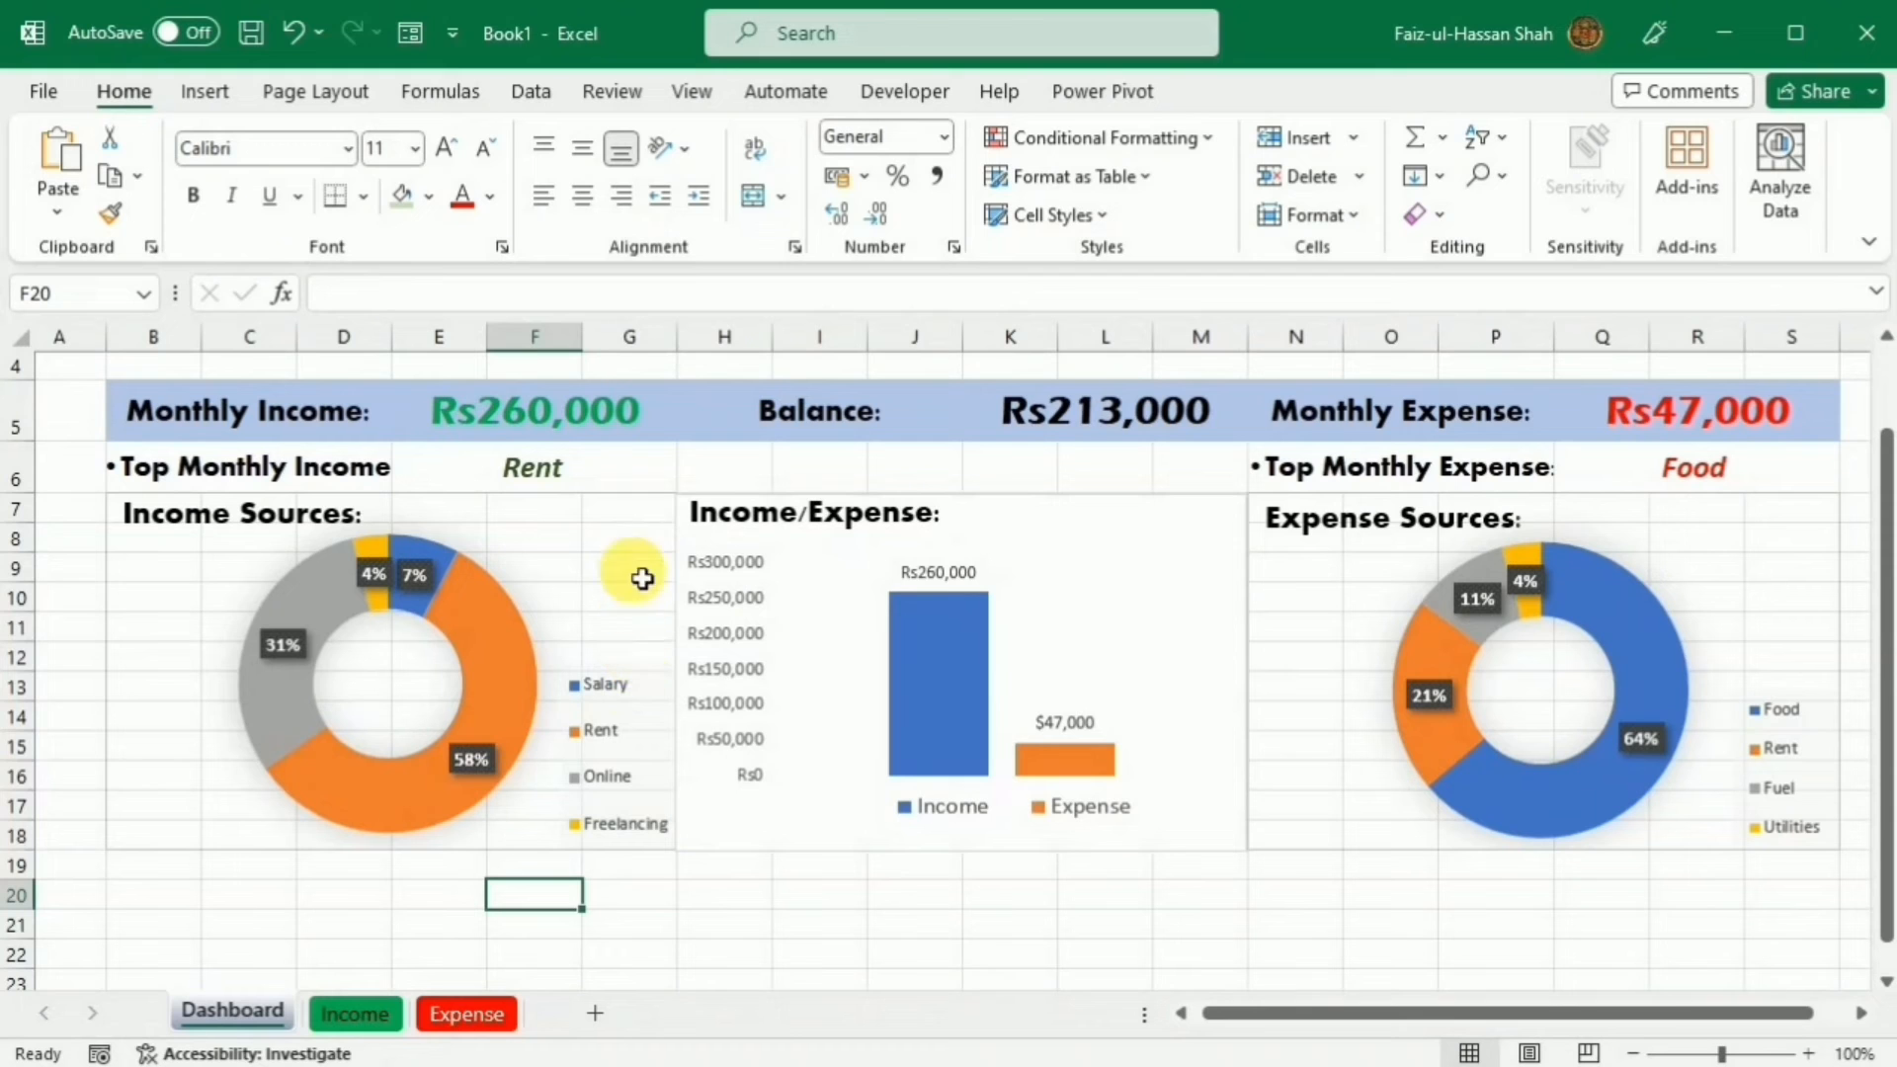
left_click(640, 510)
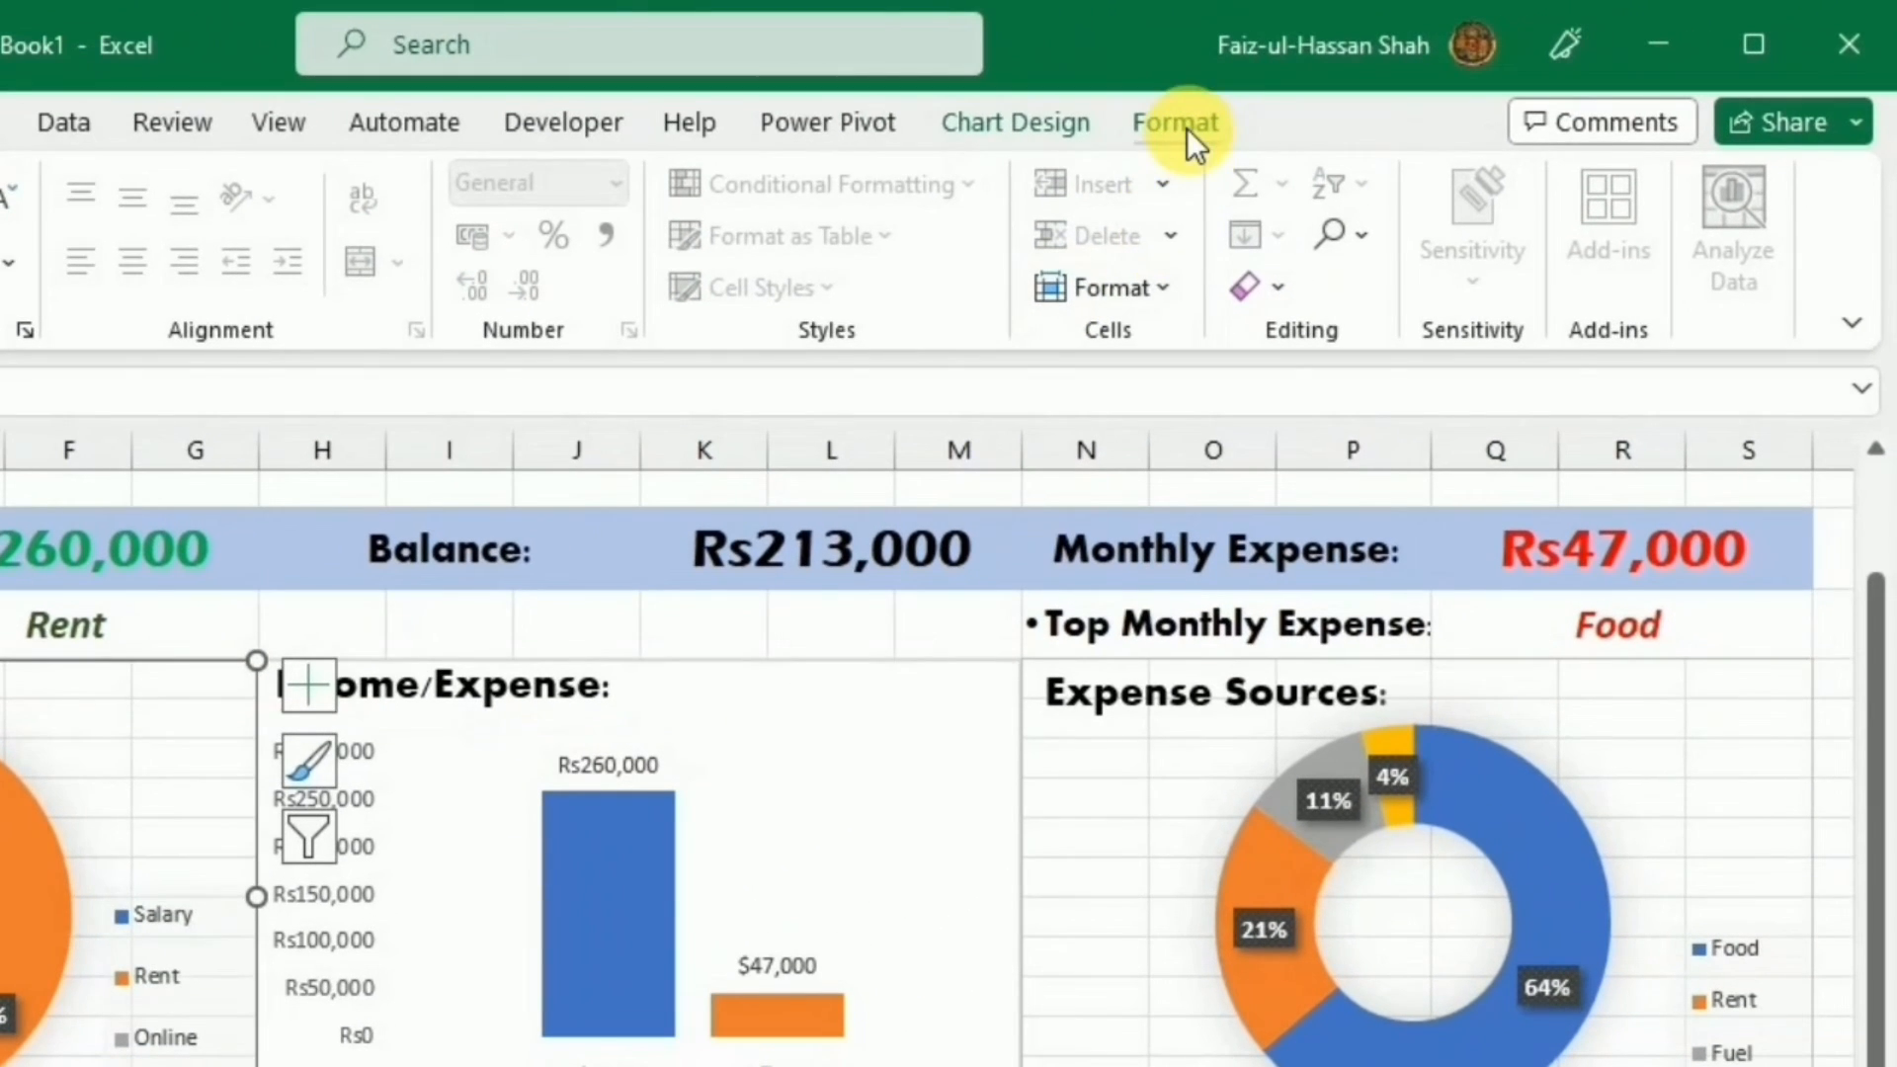
left_click(1187, 127)
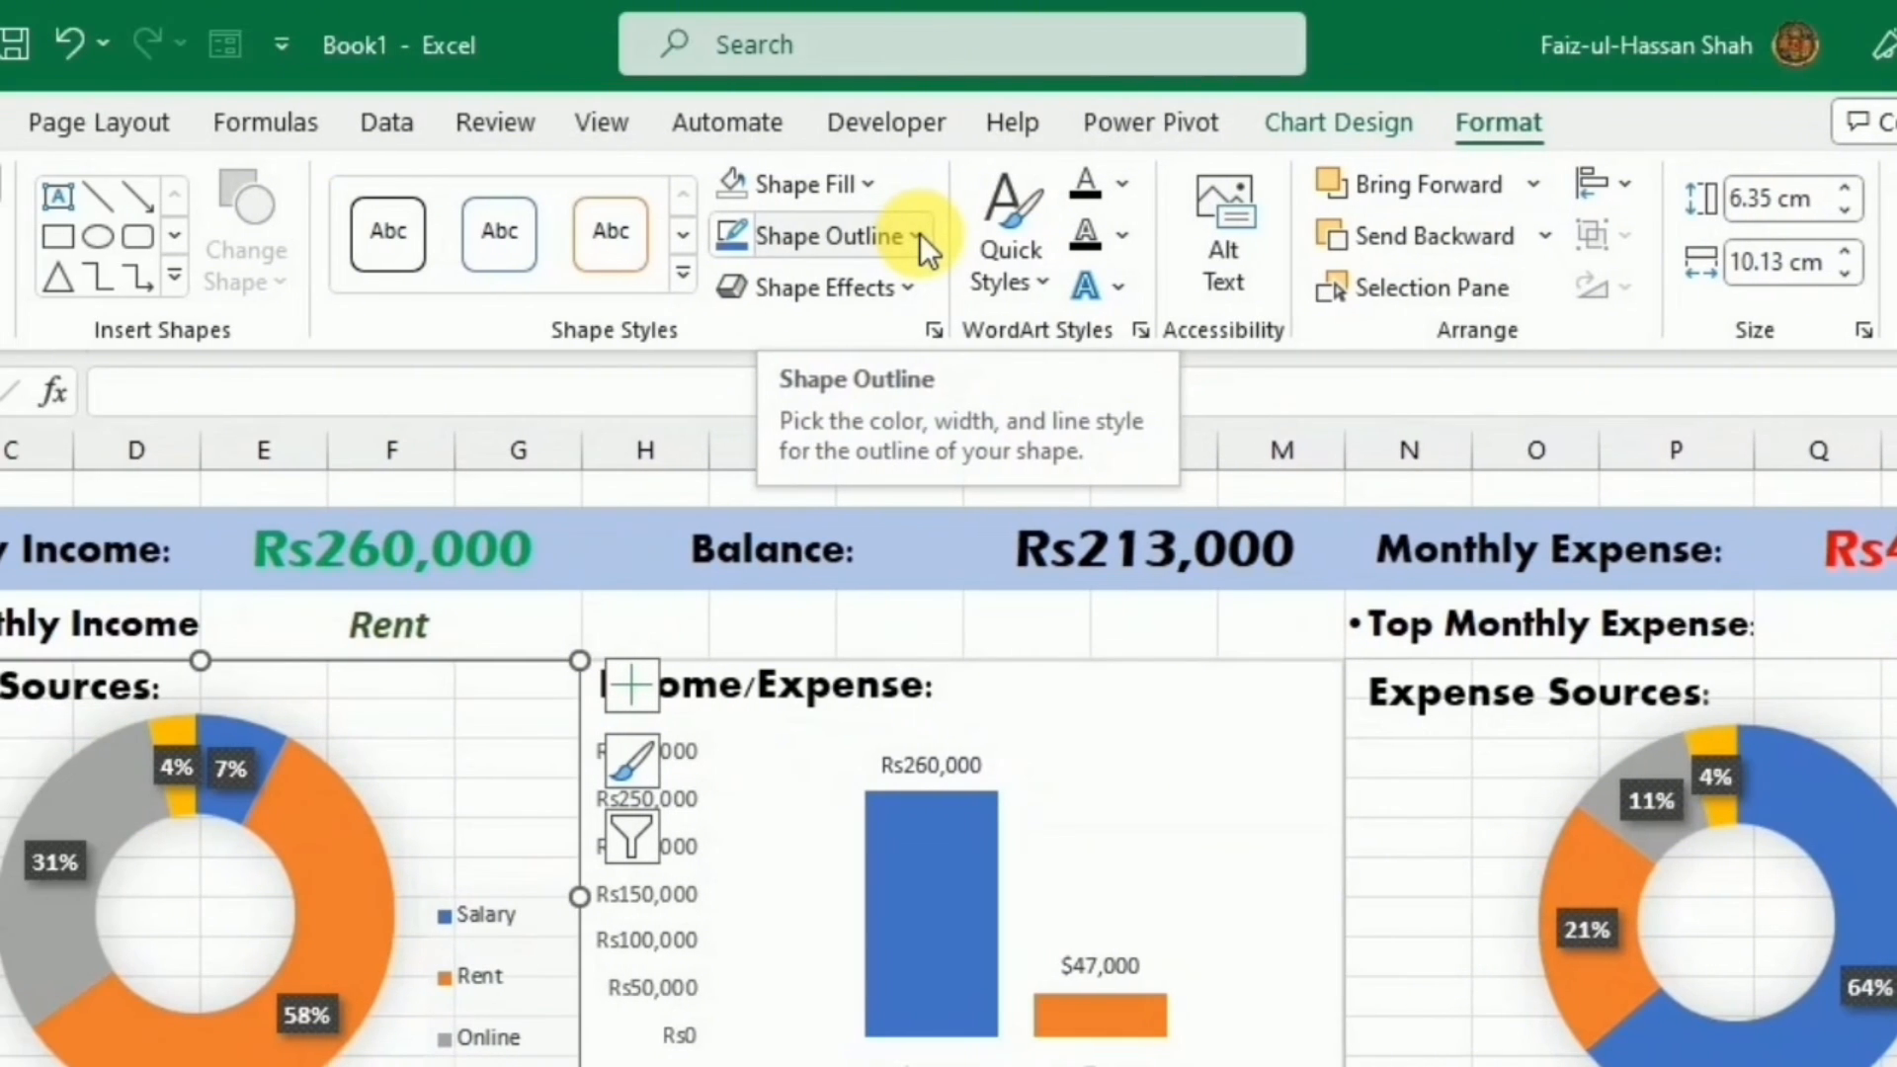
left_click(917, 236)
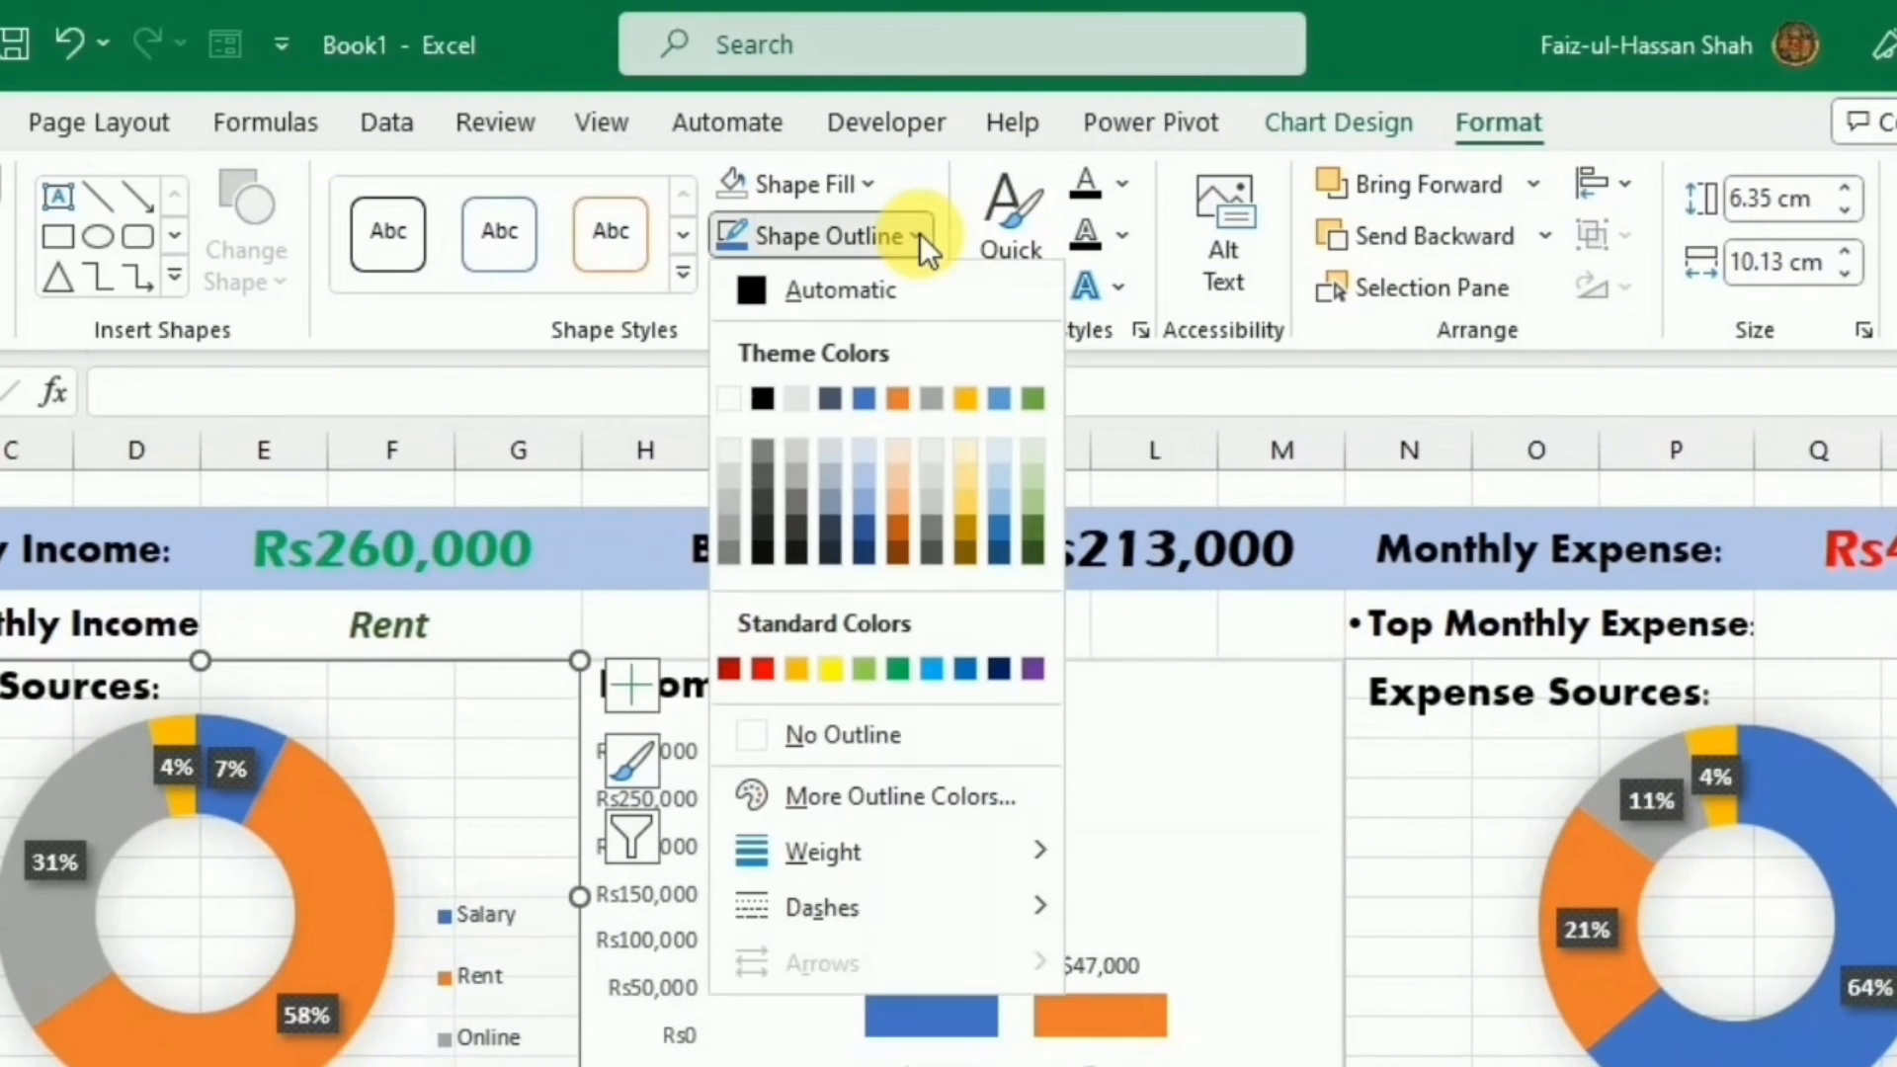
left_click(796, 737)
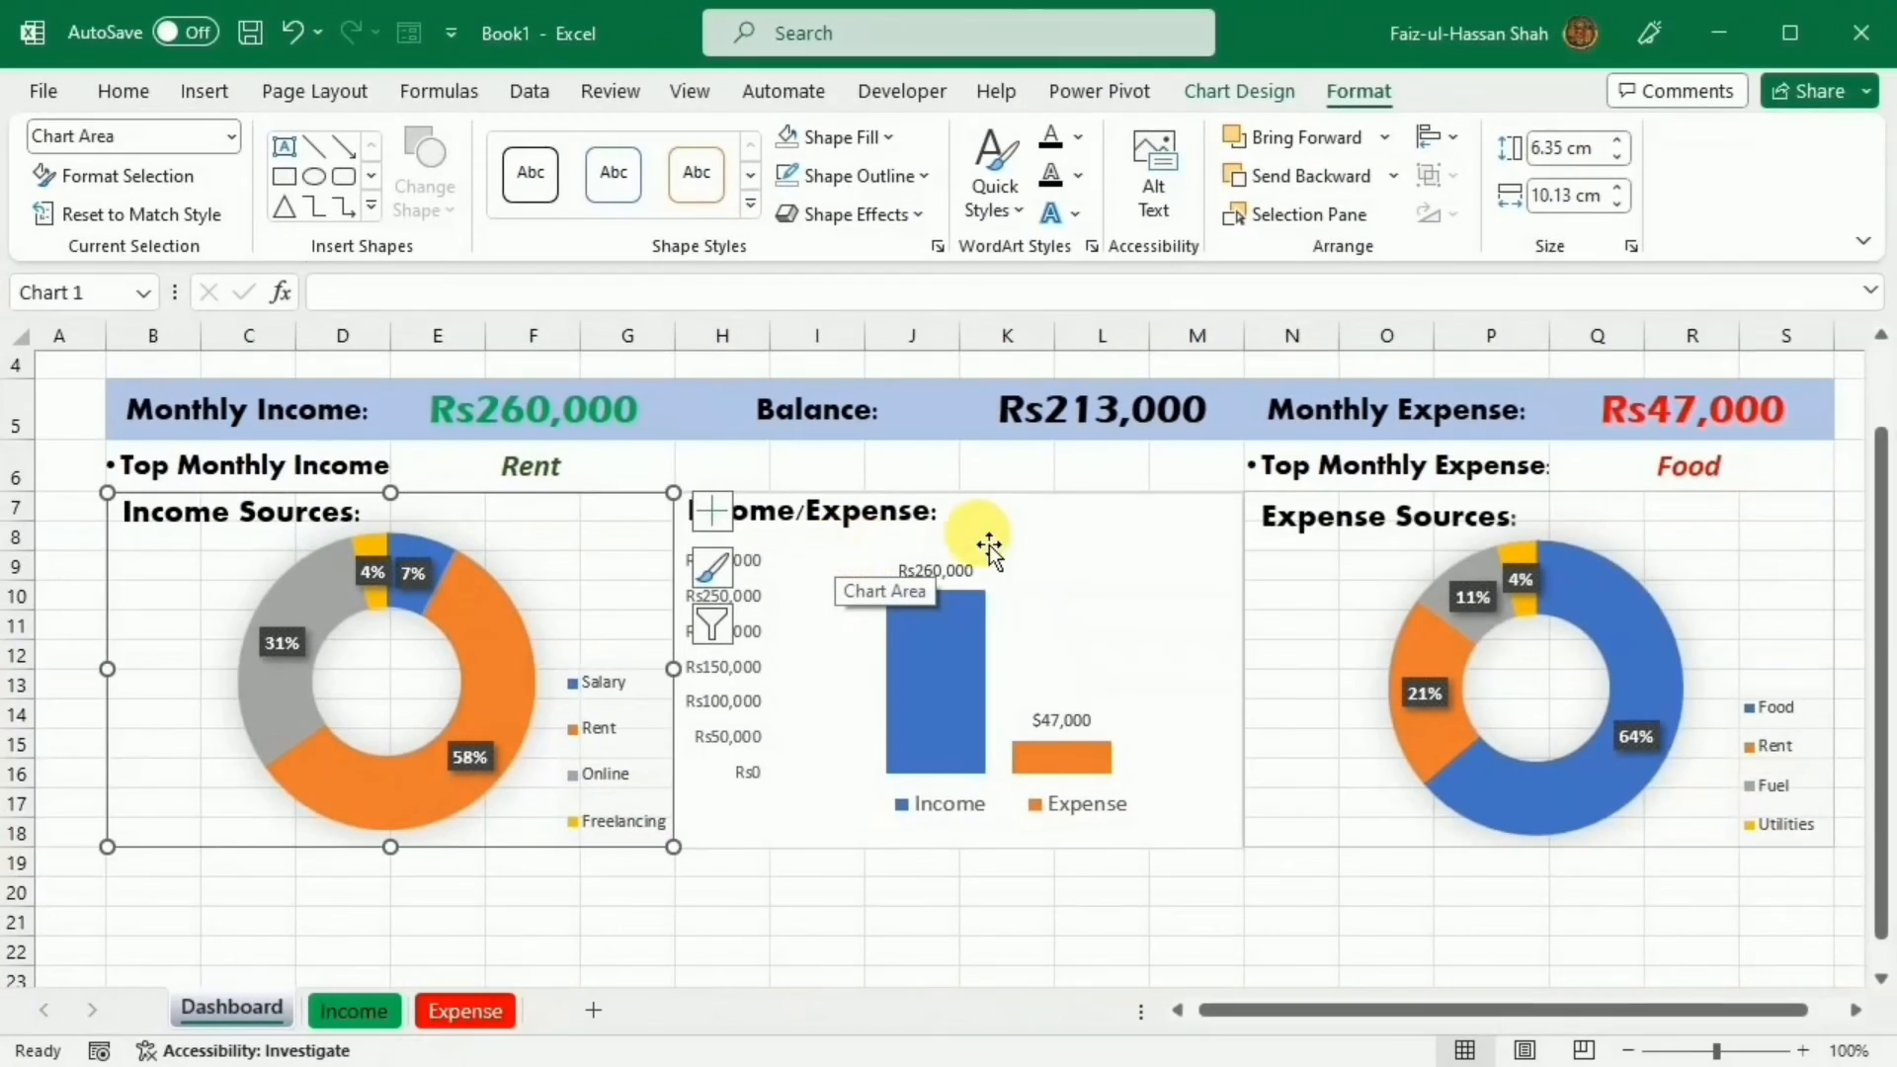
Remove the outlines from the Income/Expense column chart and the Expense Sources doughnut chart.
left_click(1052, 597)
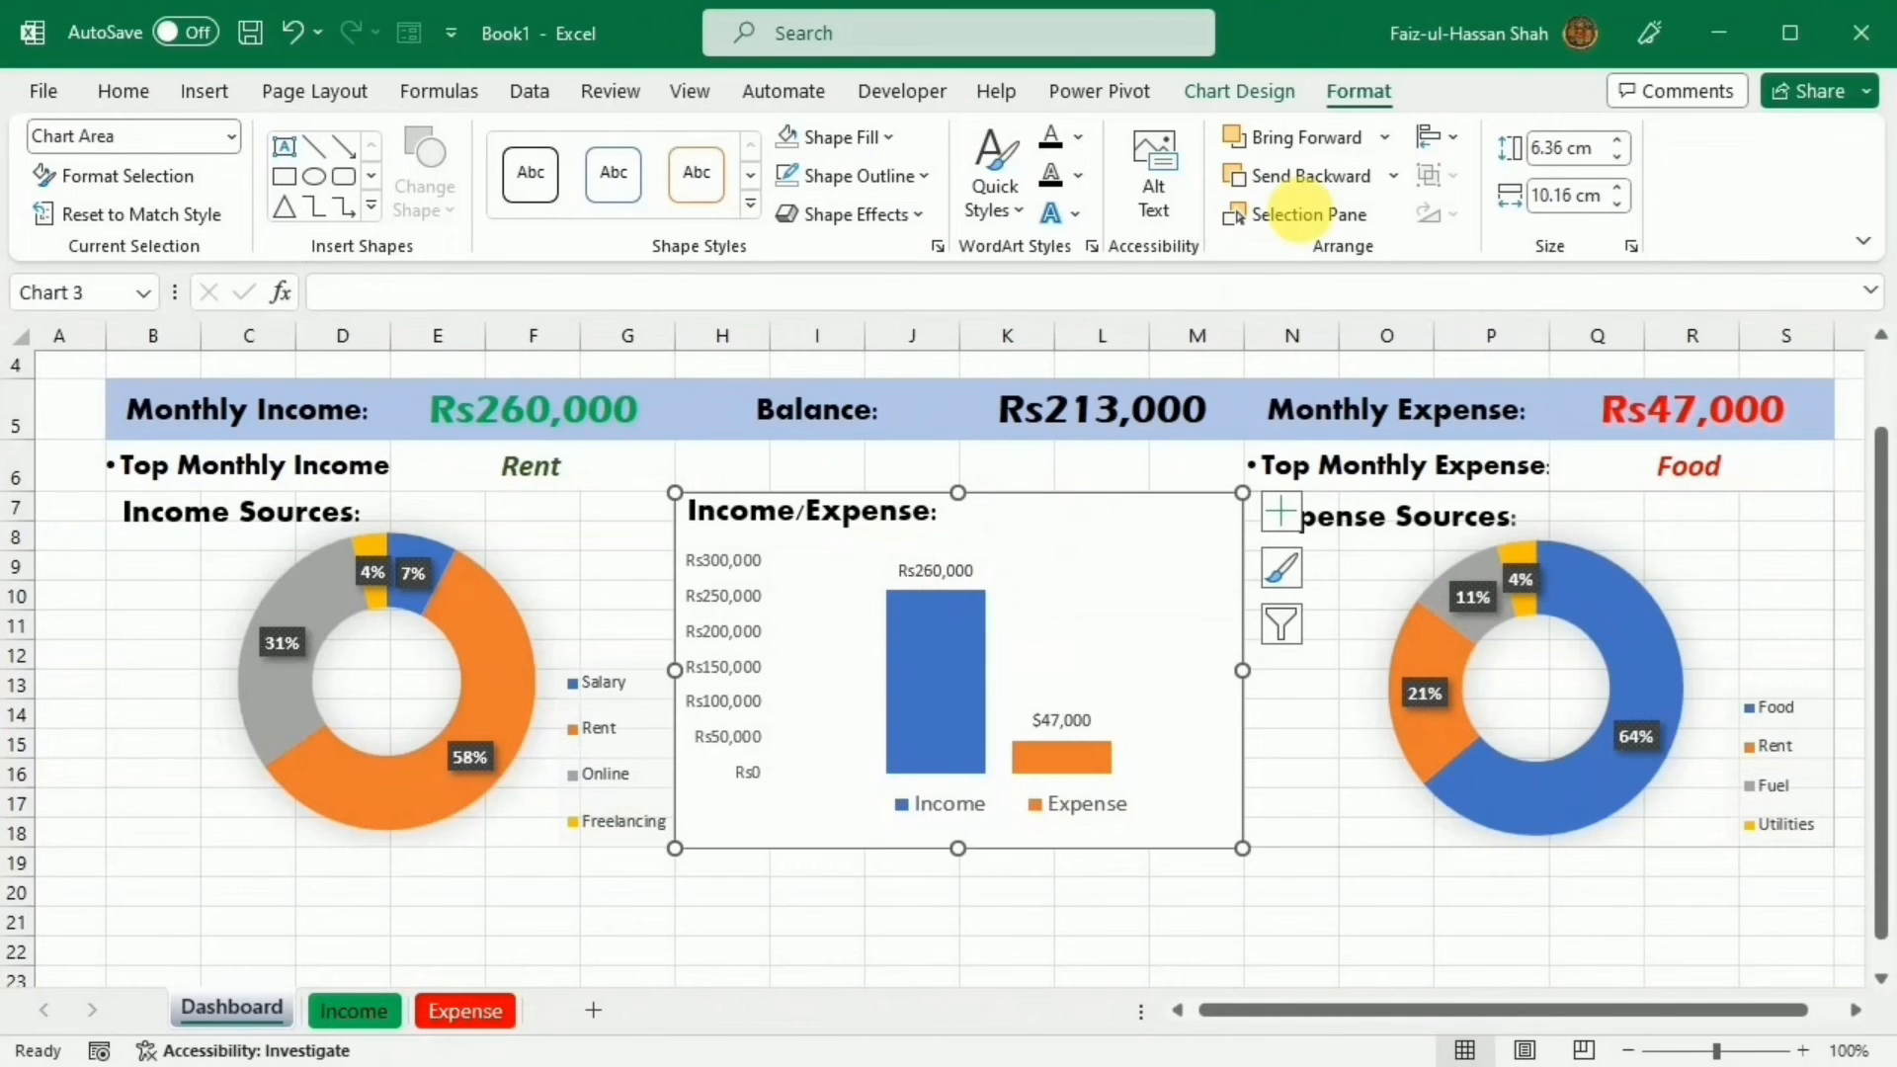
left_click(855, 175)
left_click(869, 548)
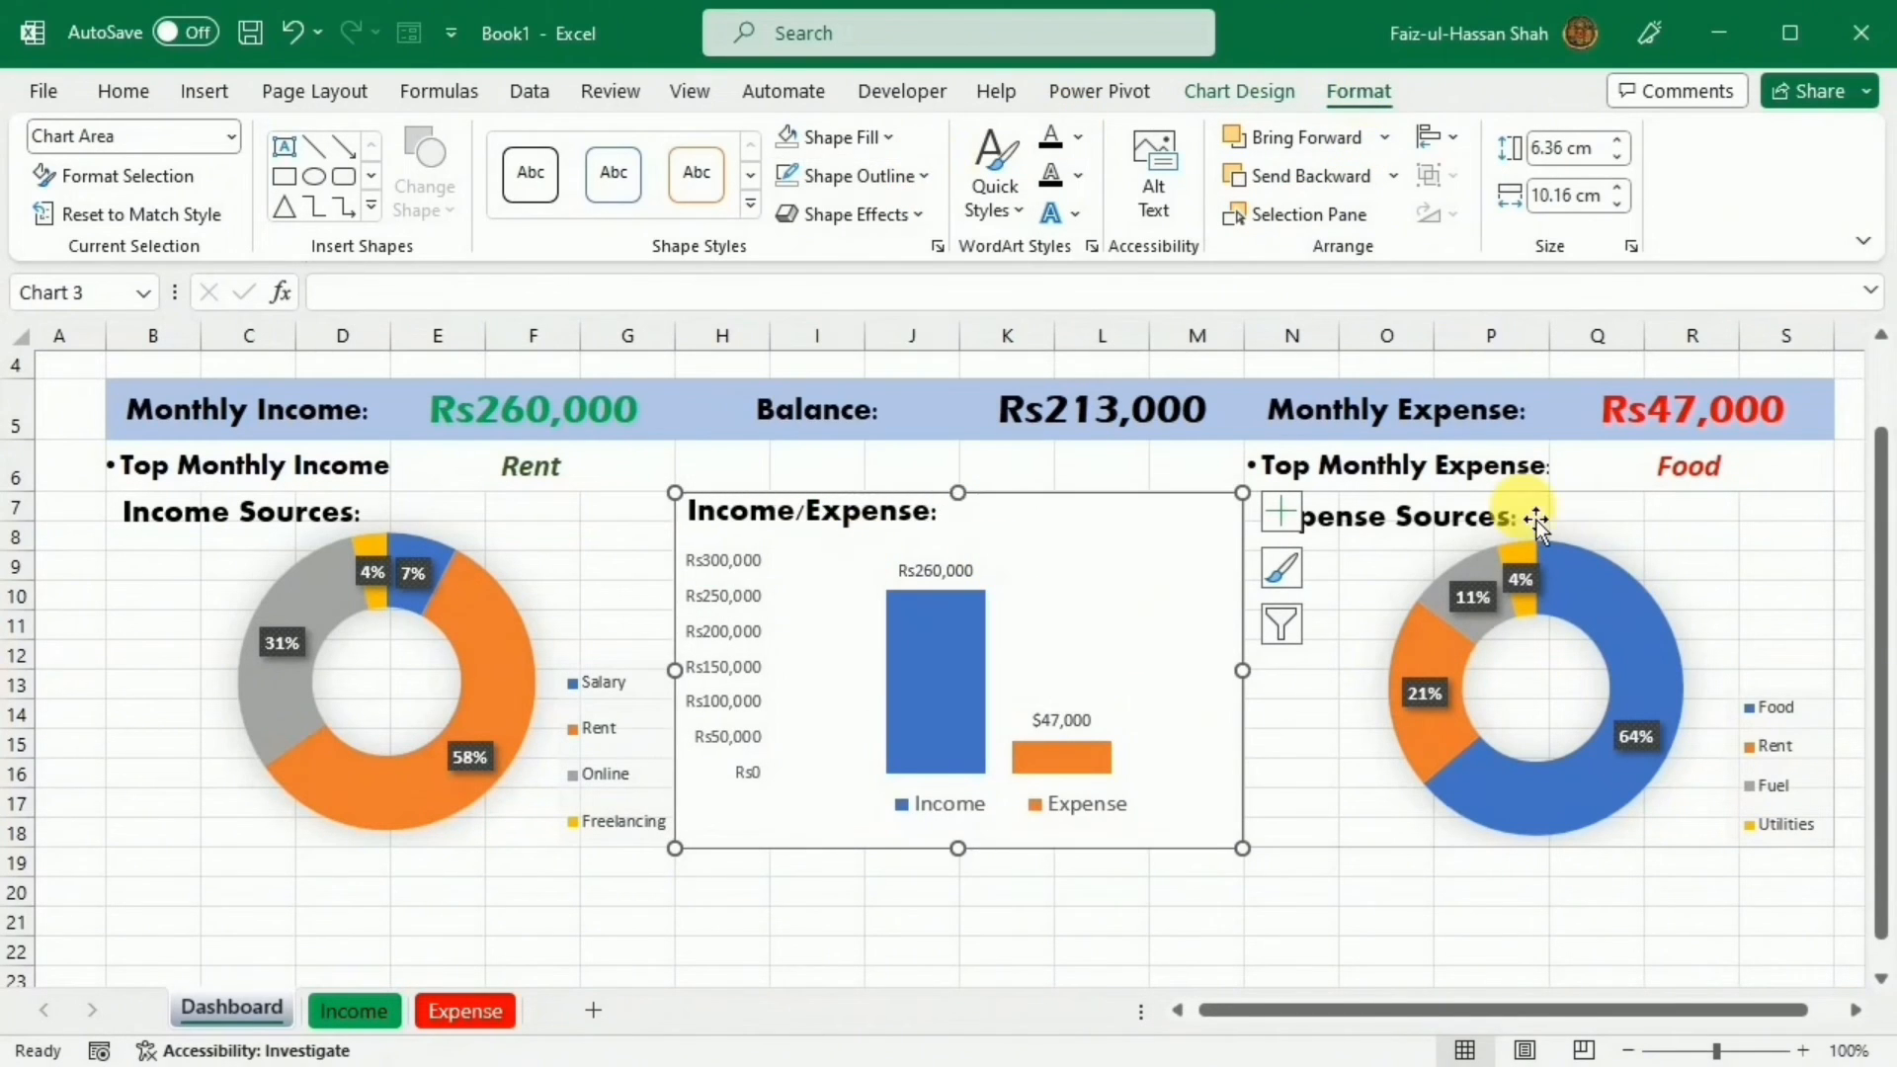
left_click(1522, 509)
left_click(854, 176)
left_click(846, 545)
key("Escape")
Hide the gridlines on the Dashboard sheet.
scroll(1023, 927, "up", 1)
scroll(1023, 927, "right", 1)
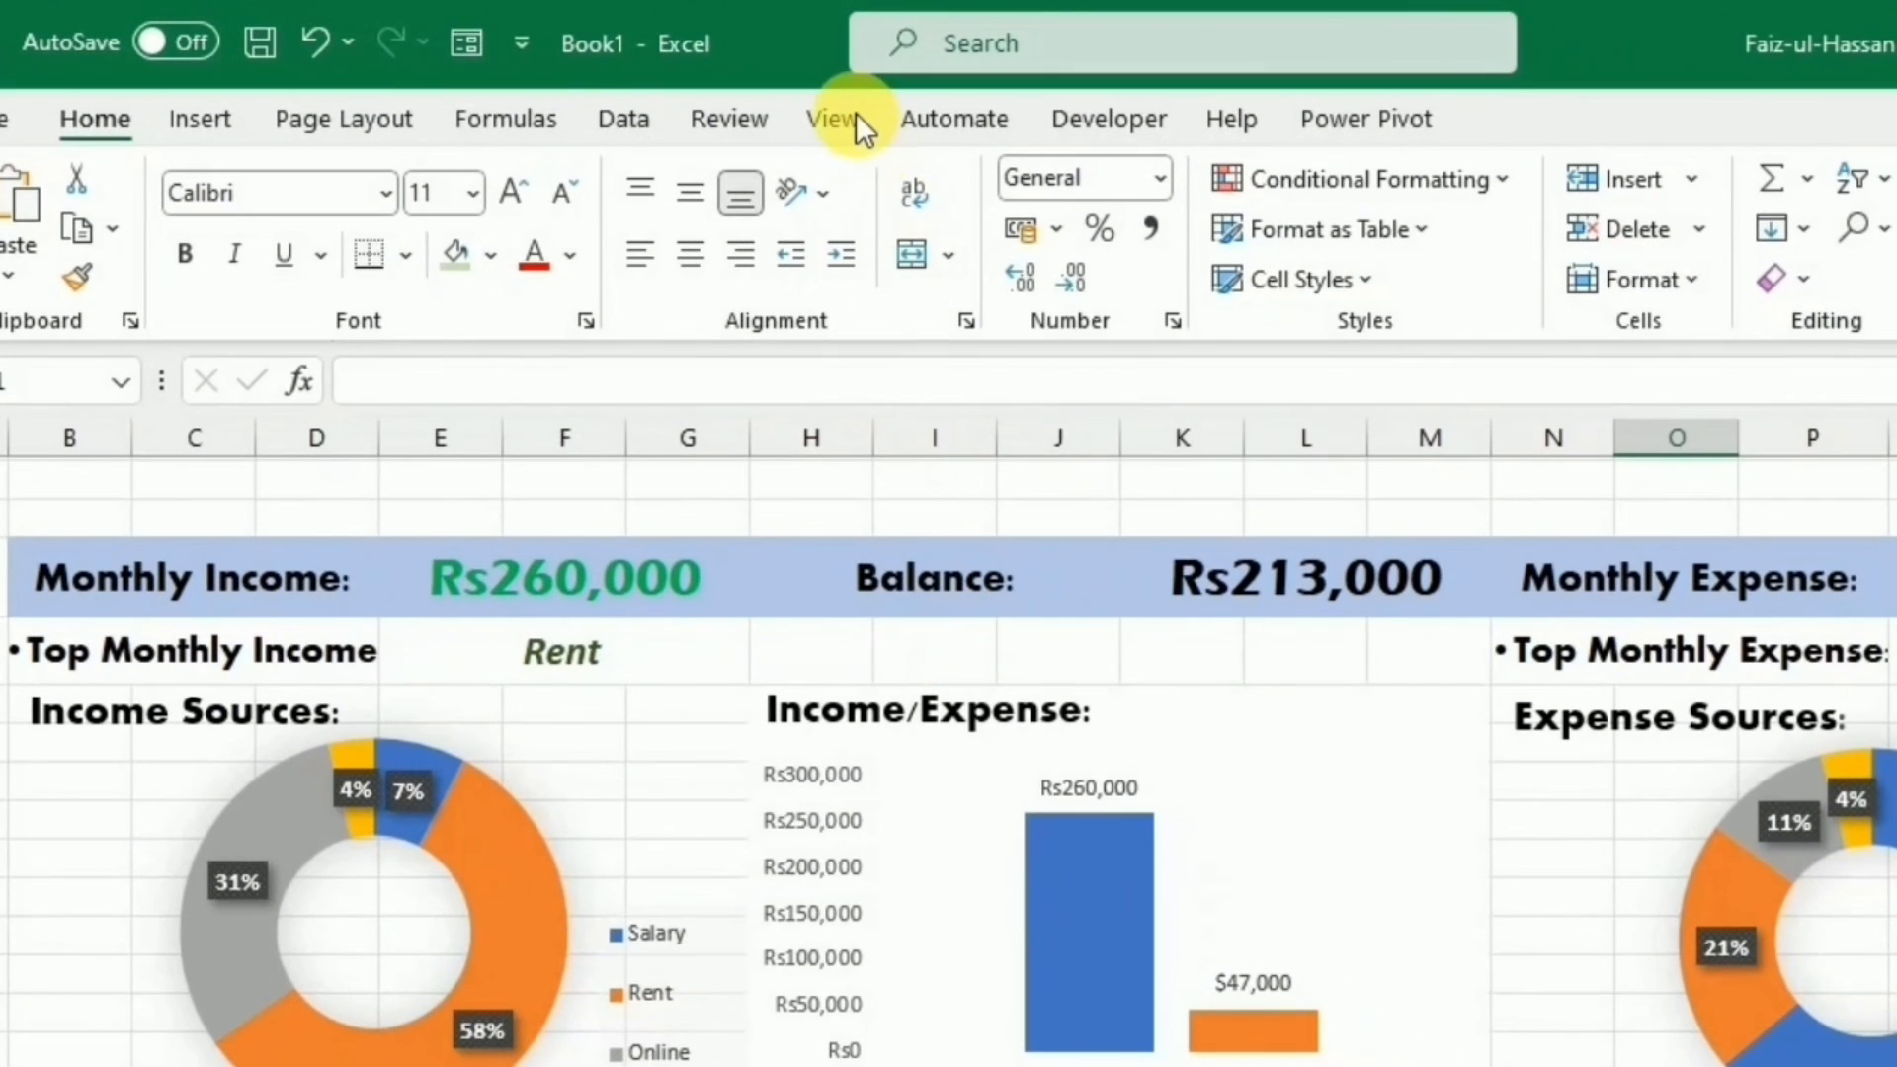
left_click(844, 117)
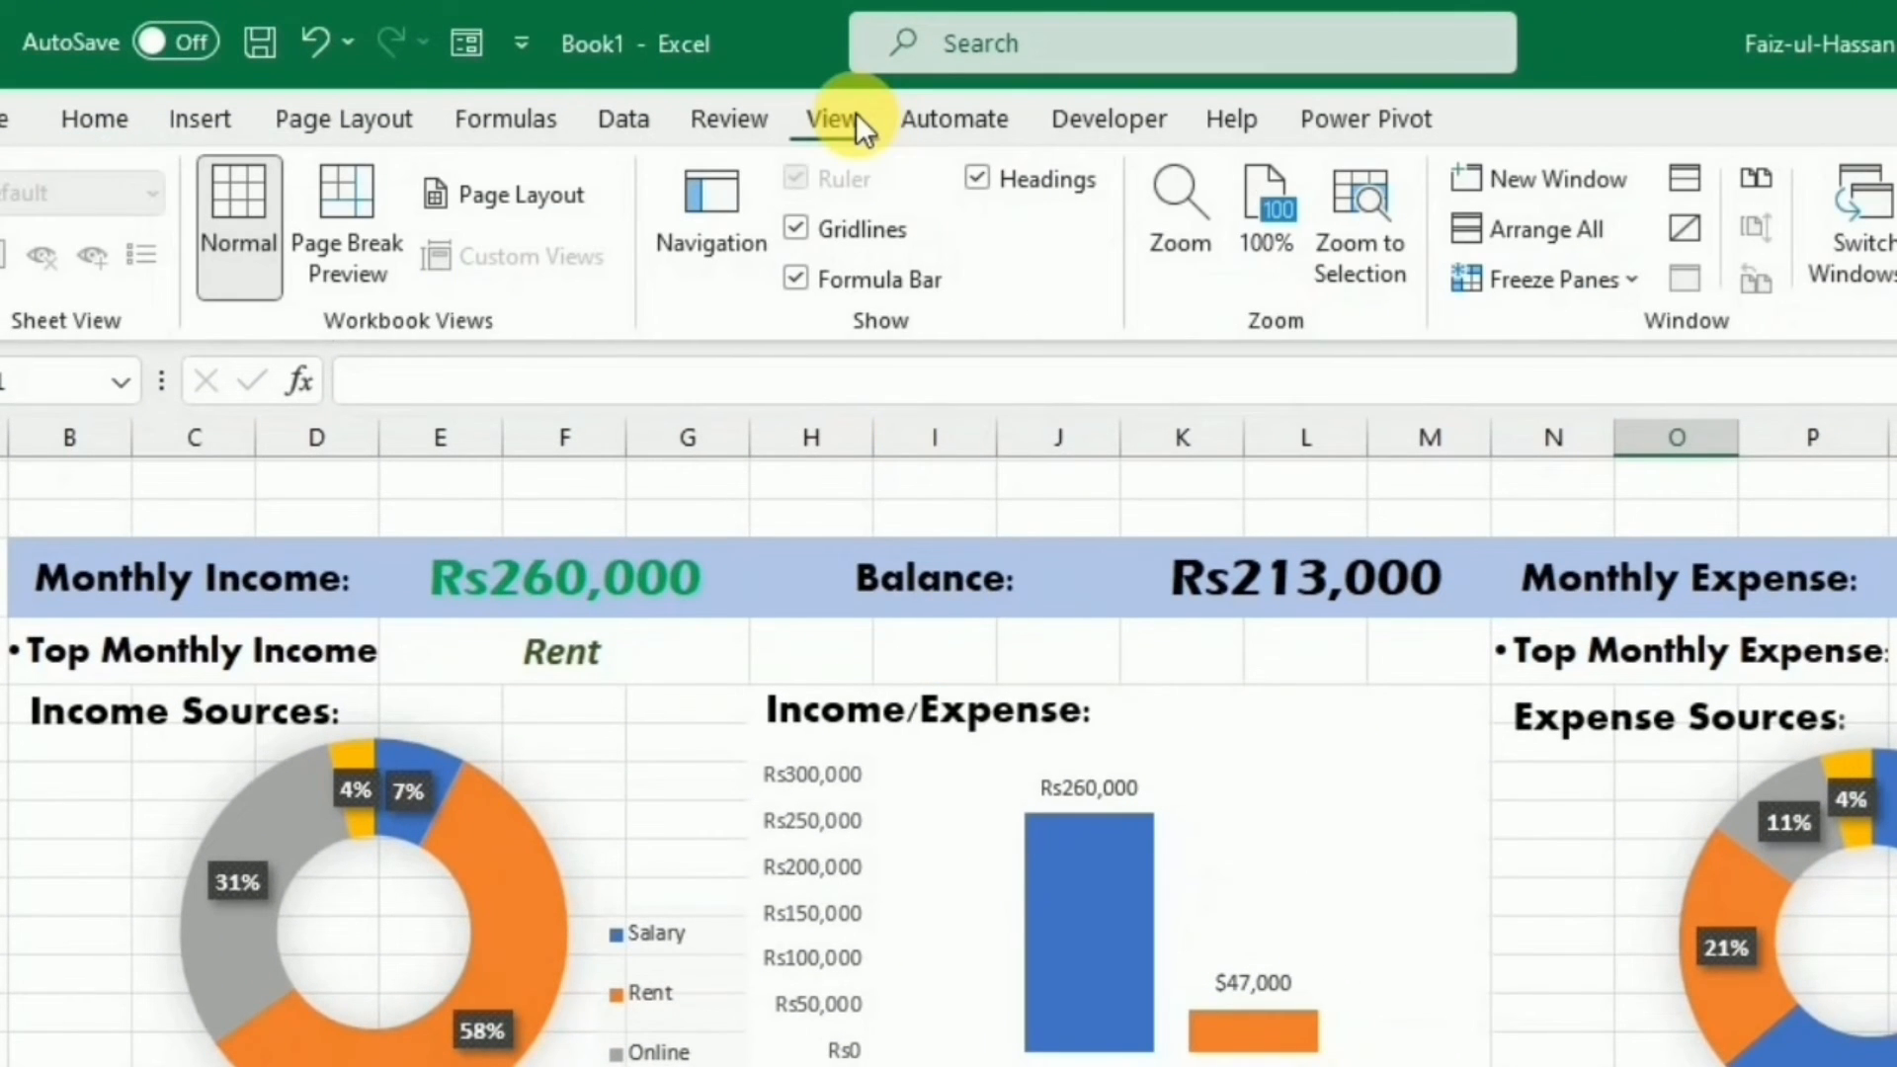
left_click(796, 228)
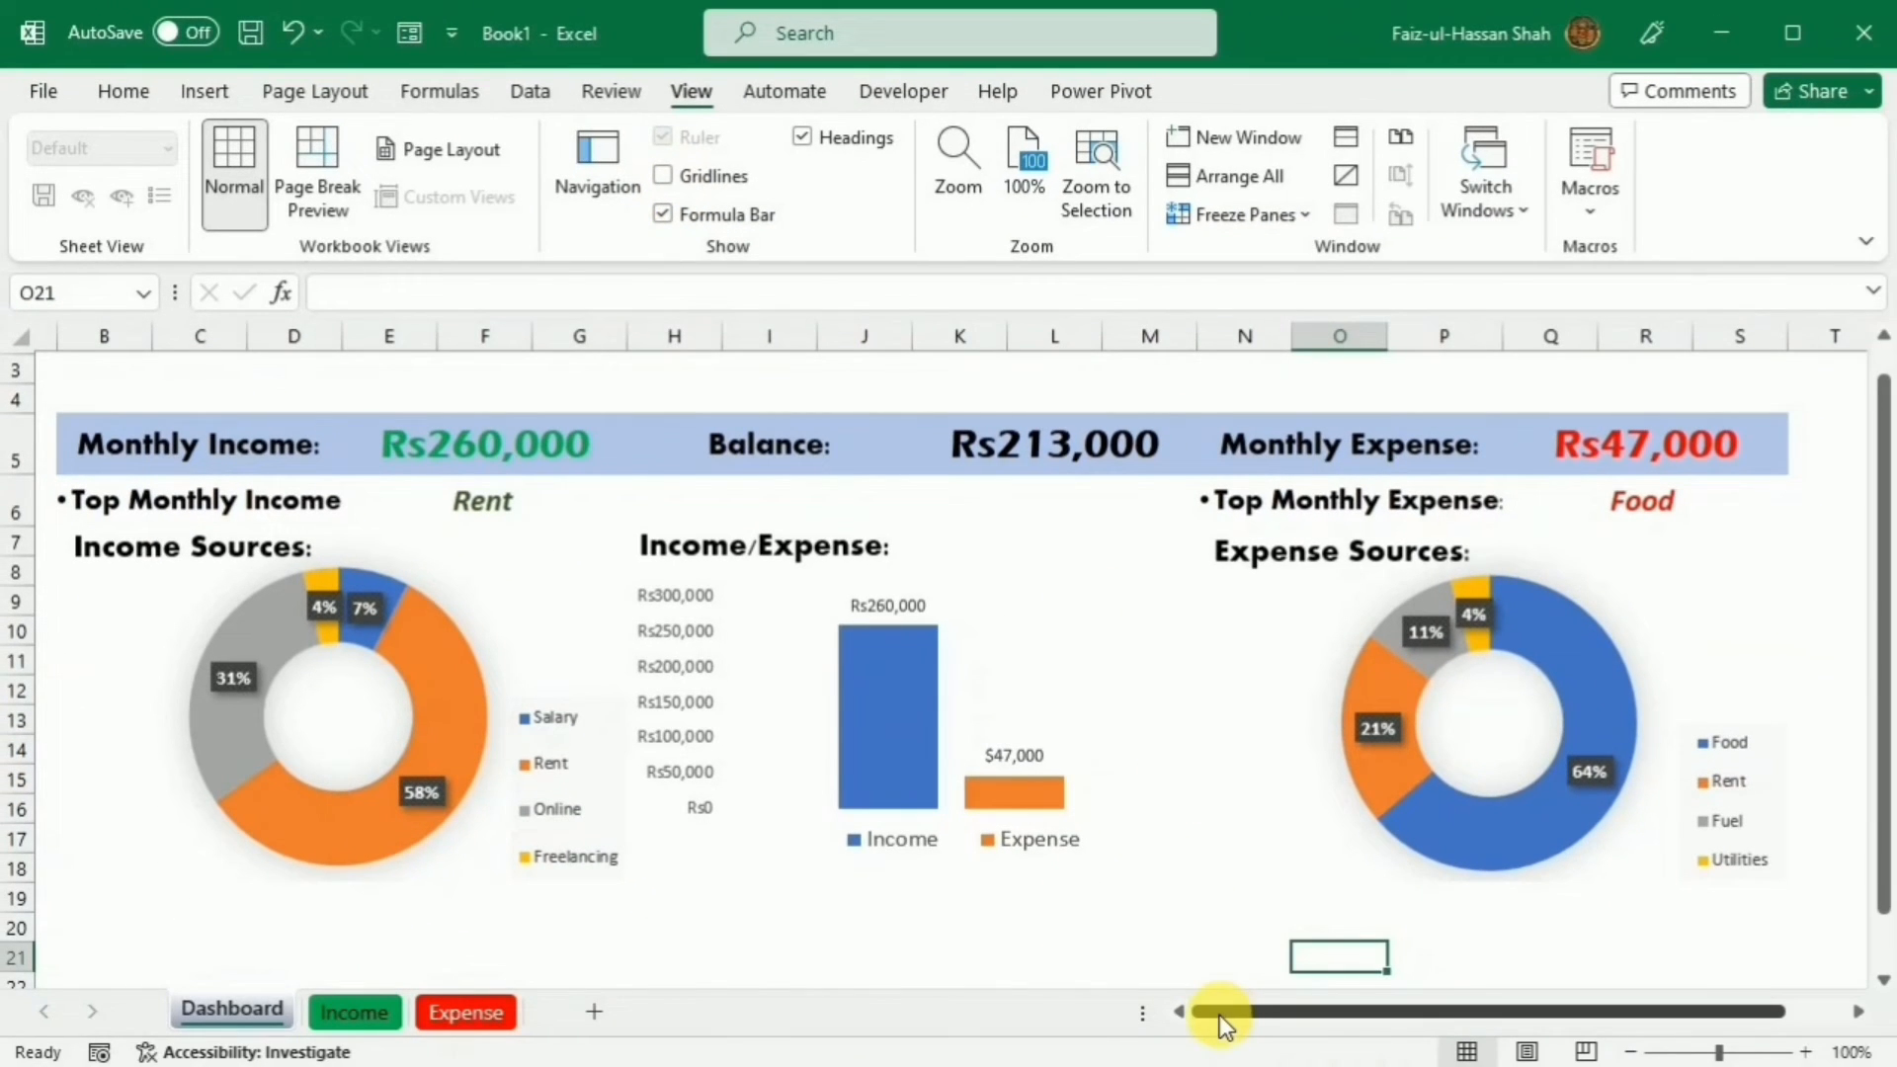
Merge and center the cells B4:S4 above the summary band.
left_click(134, 399)
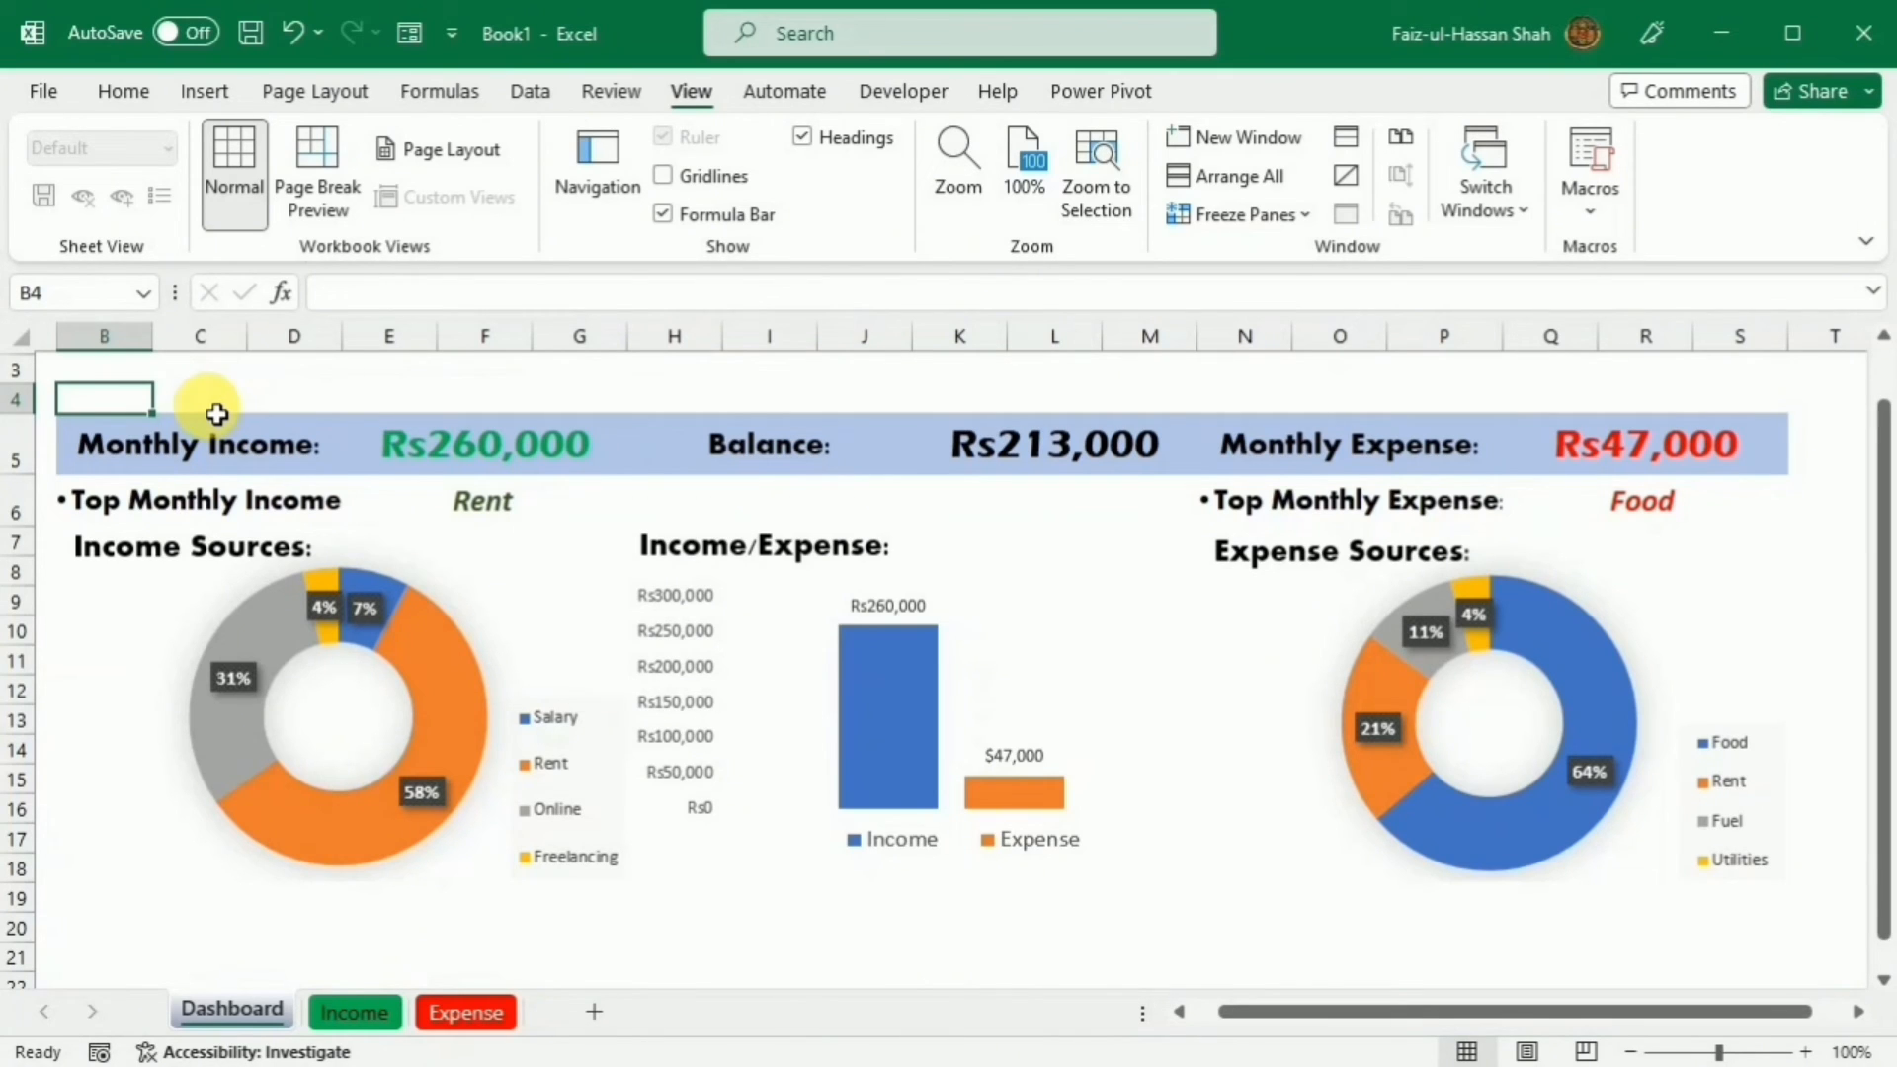
left_click_drag(132, 411, 1732, 411)
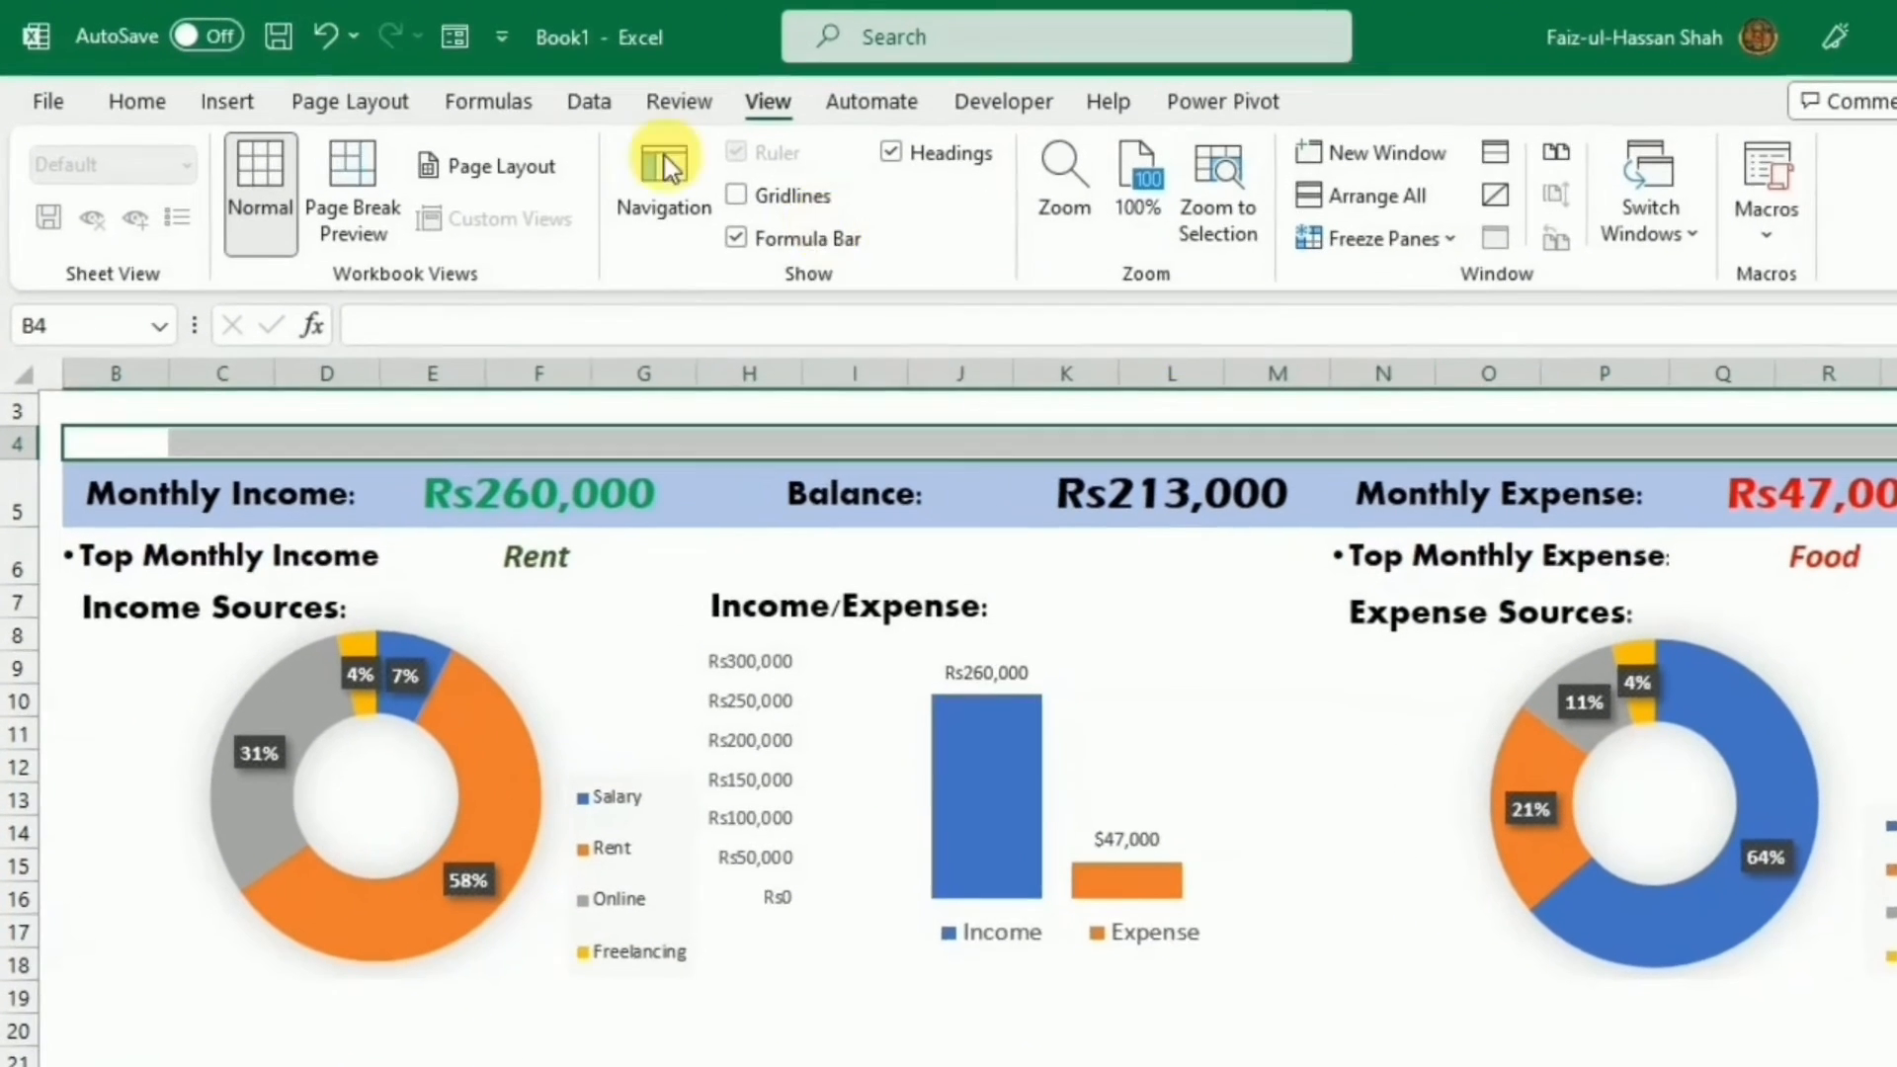
left_click(136, 101)
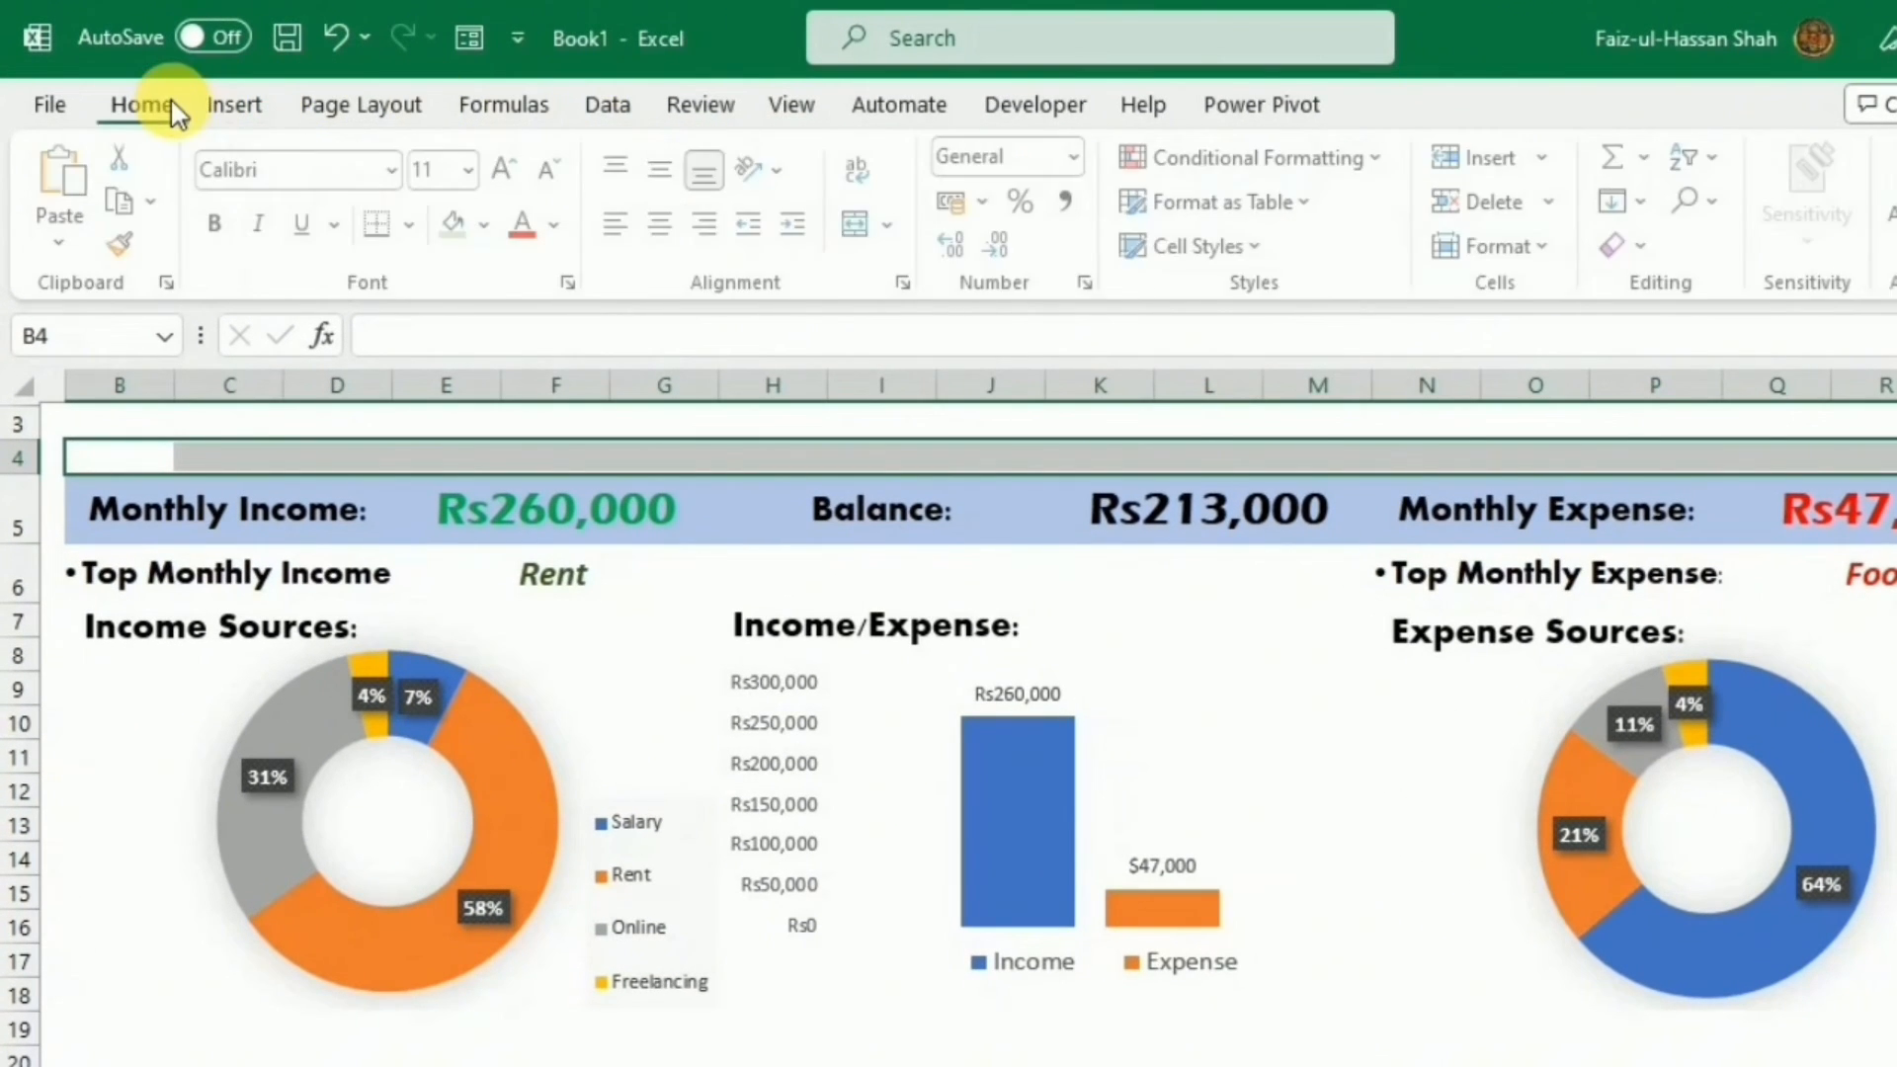
left_click(859, 229)
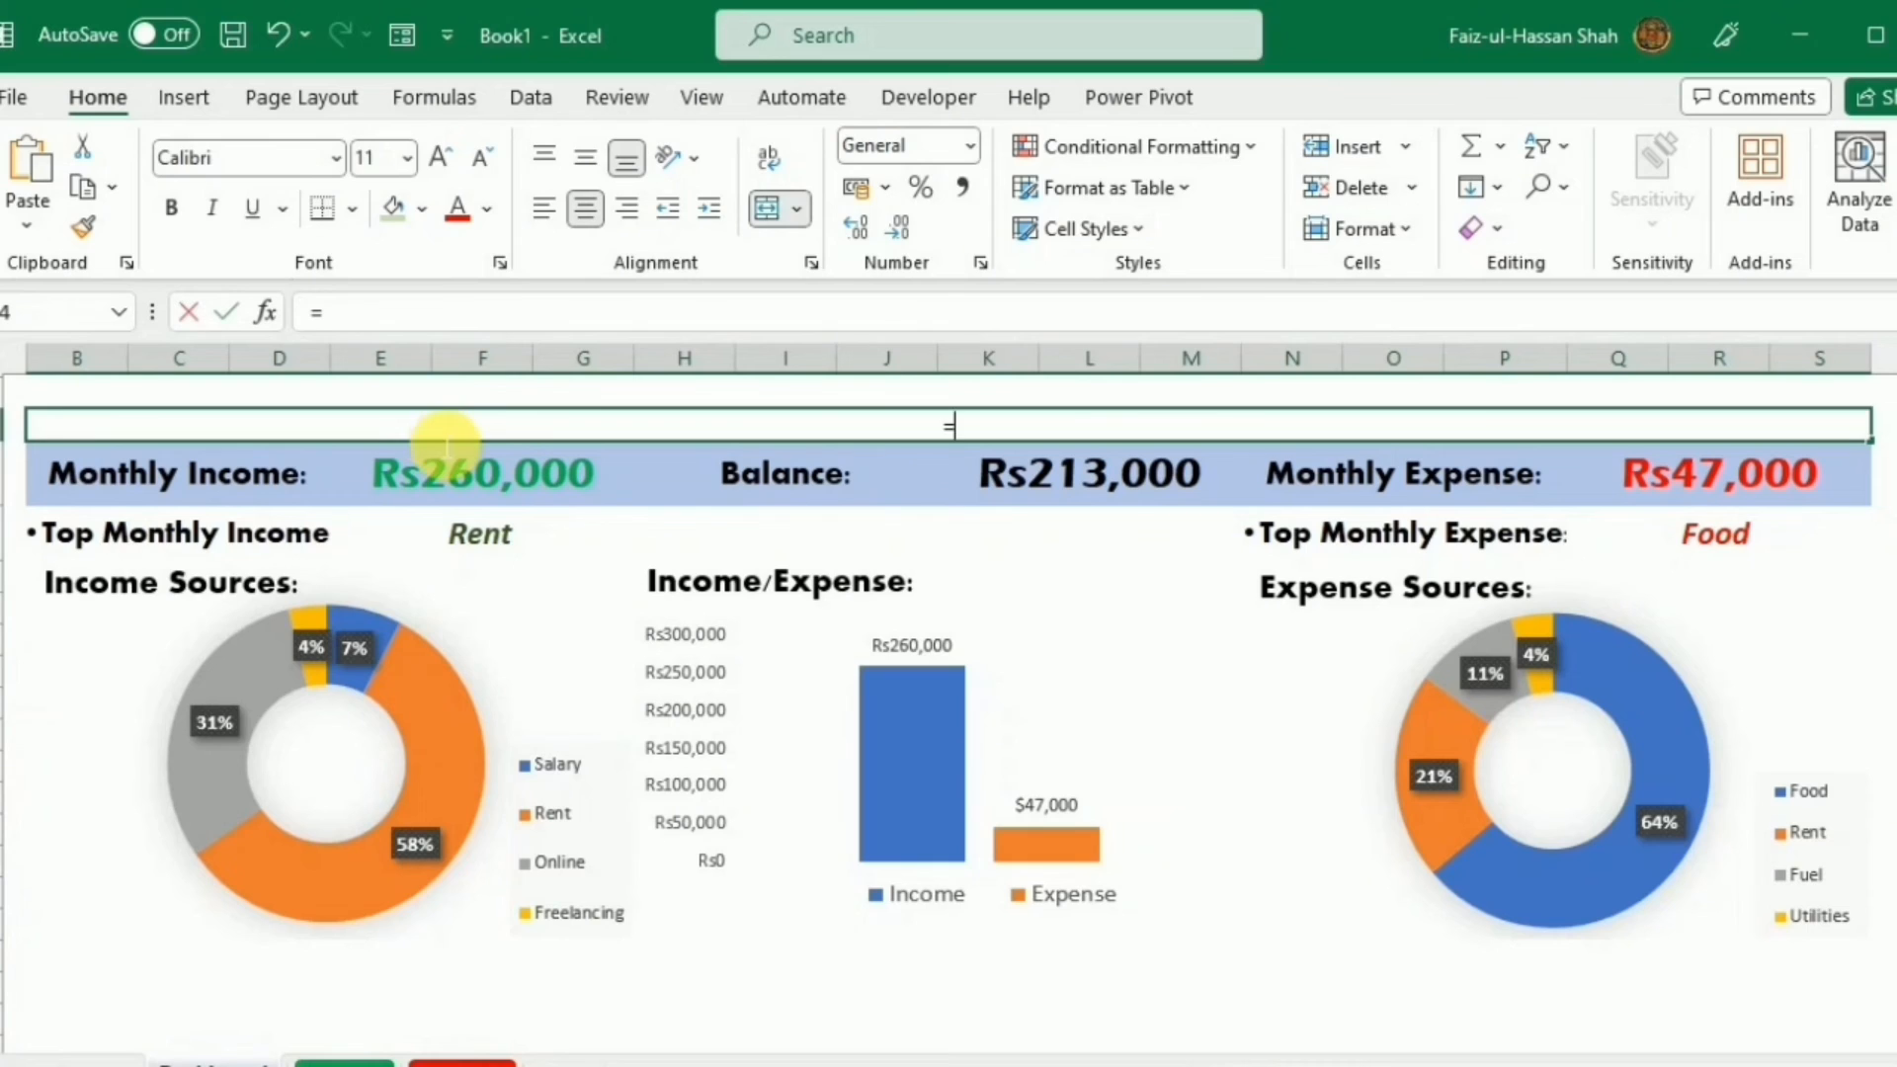
Enter the formula =Q5/E5 in merged cell B4 to divide monthly expense by monthly income.
type("=")
left_click(1680, 491)
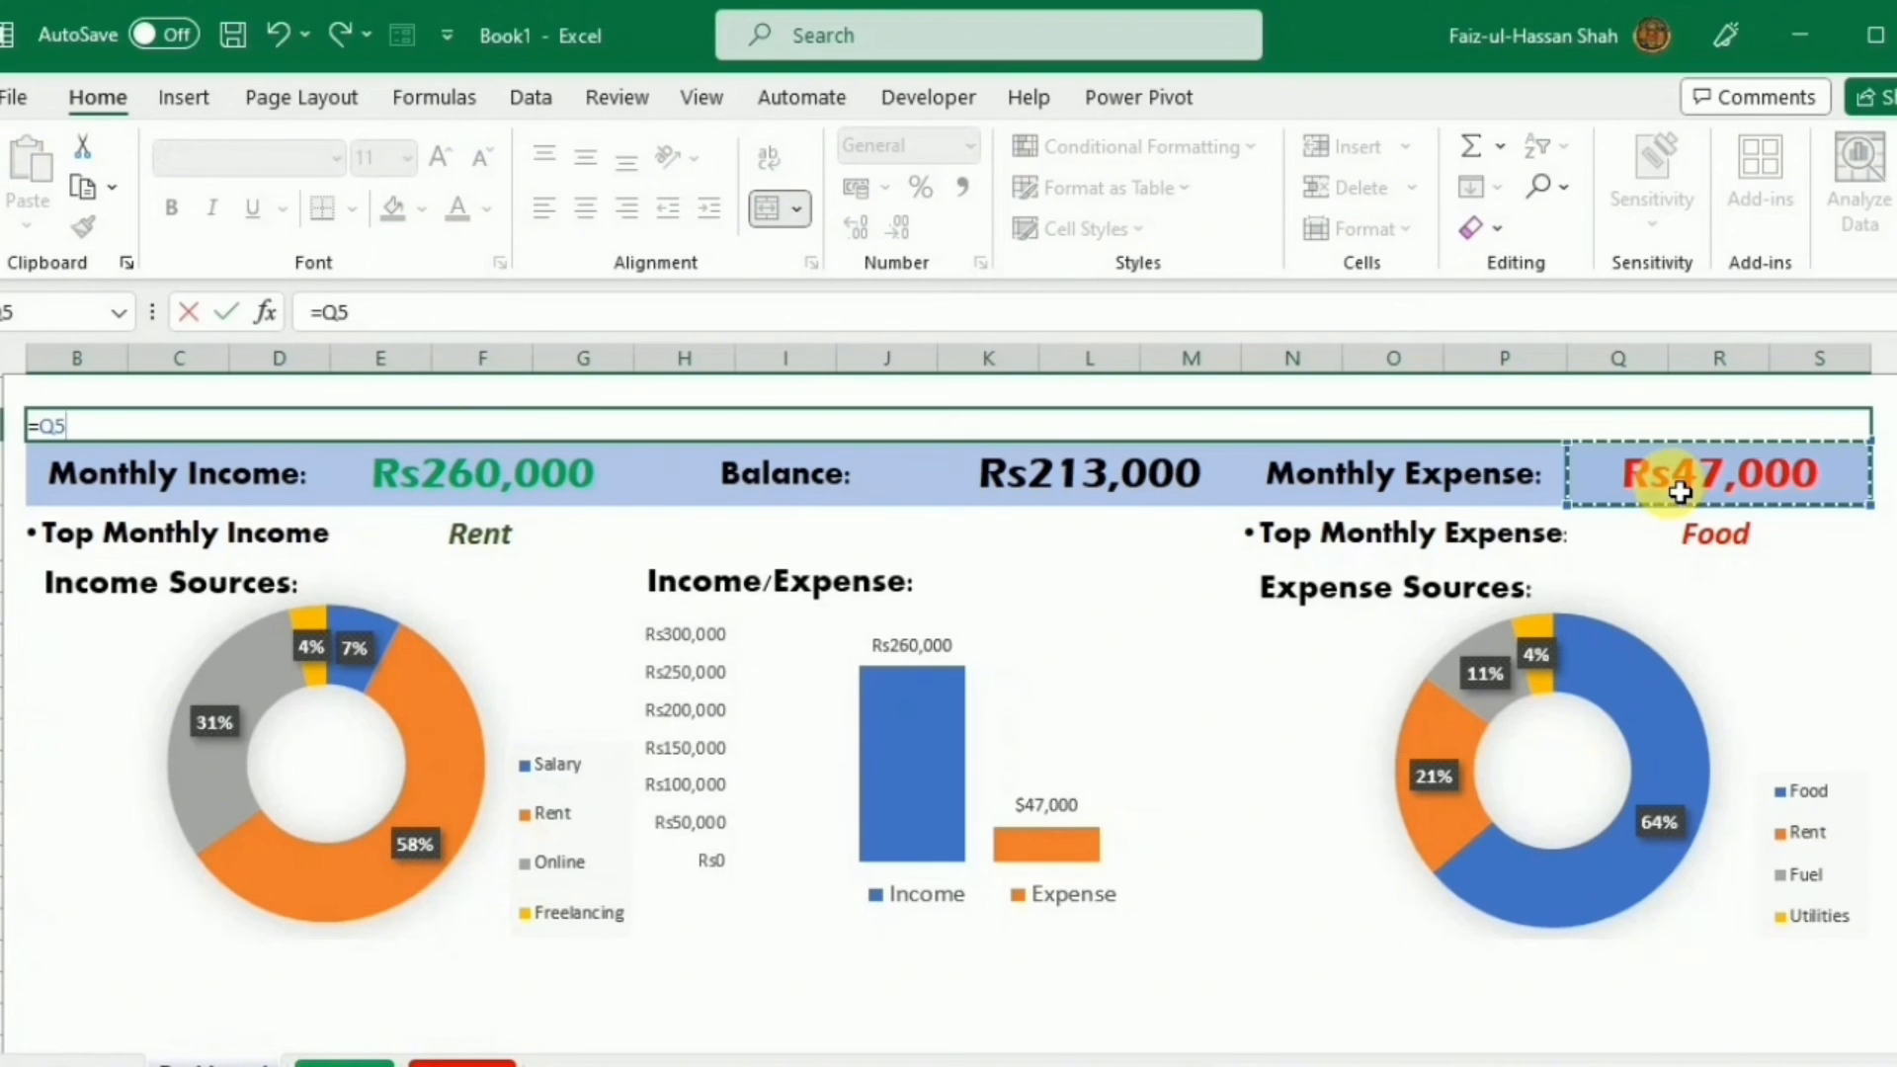
type("/")
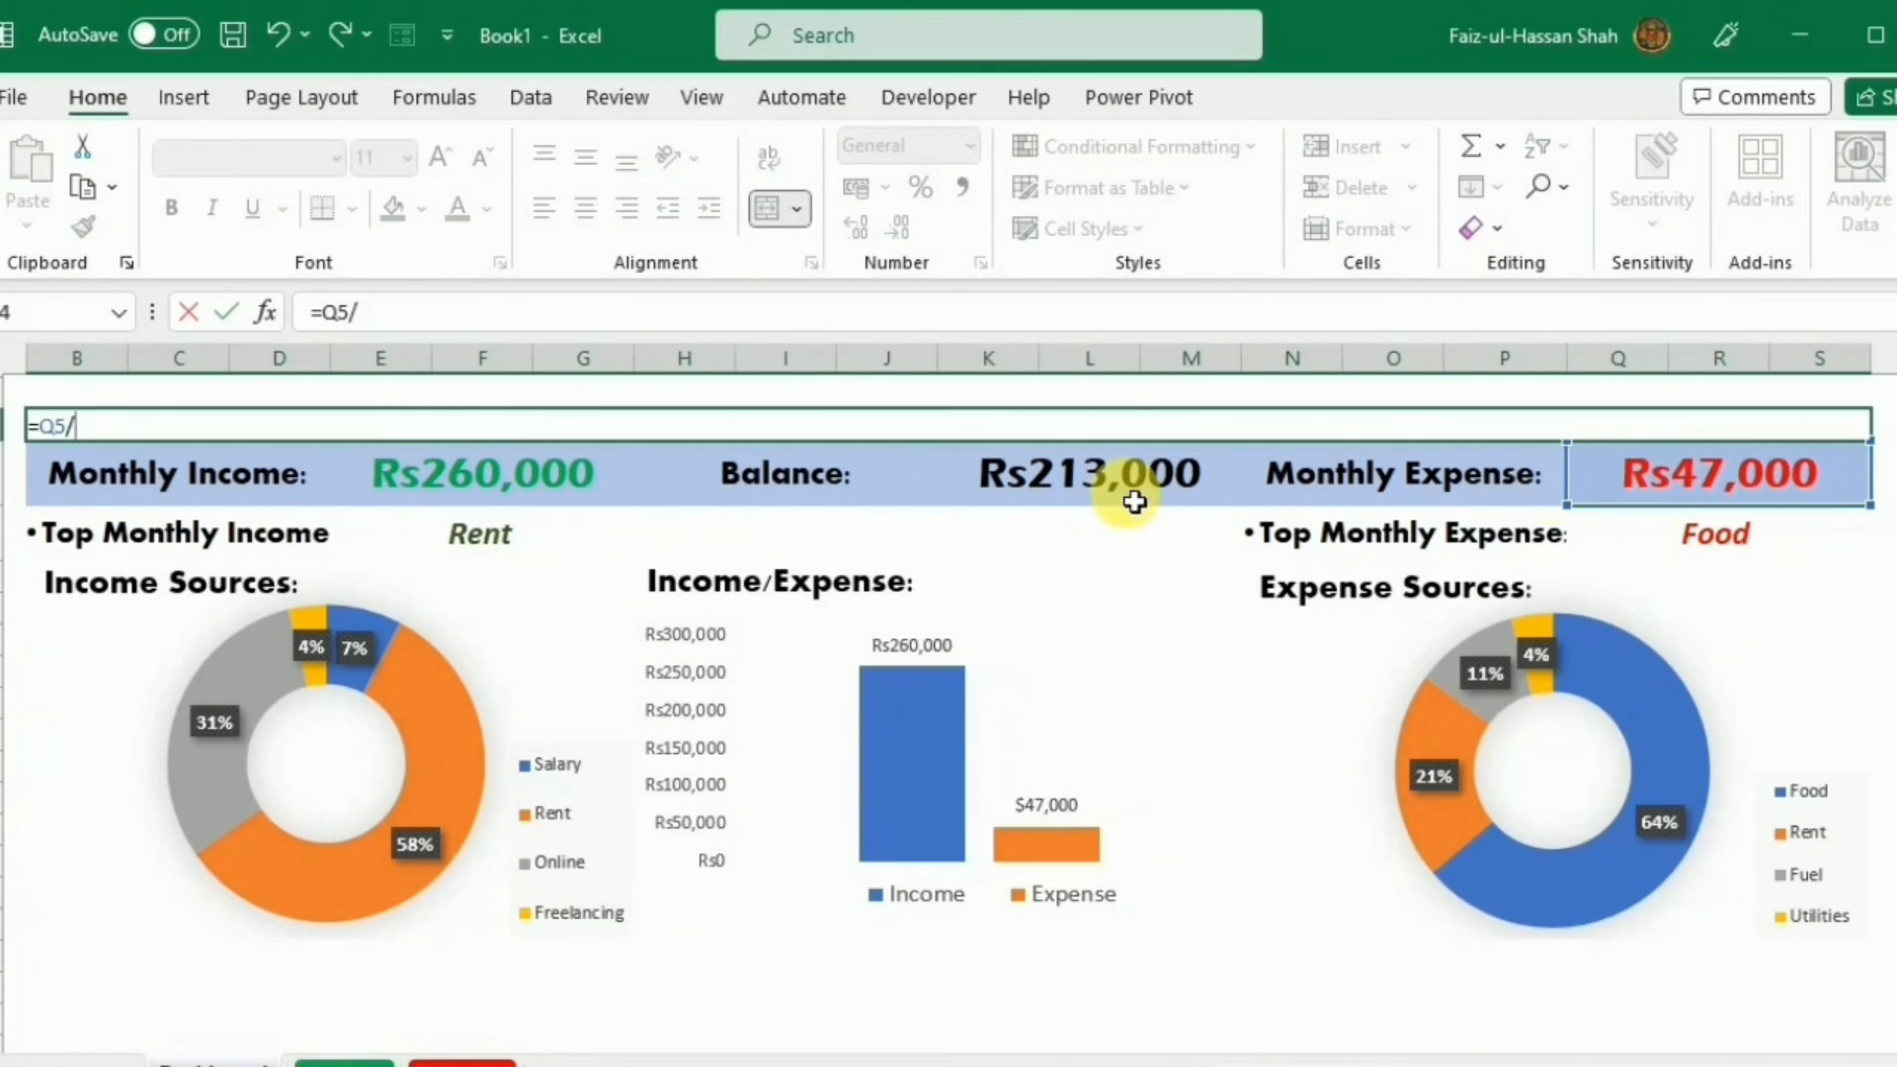
left_click(550, 475)
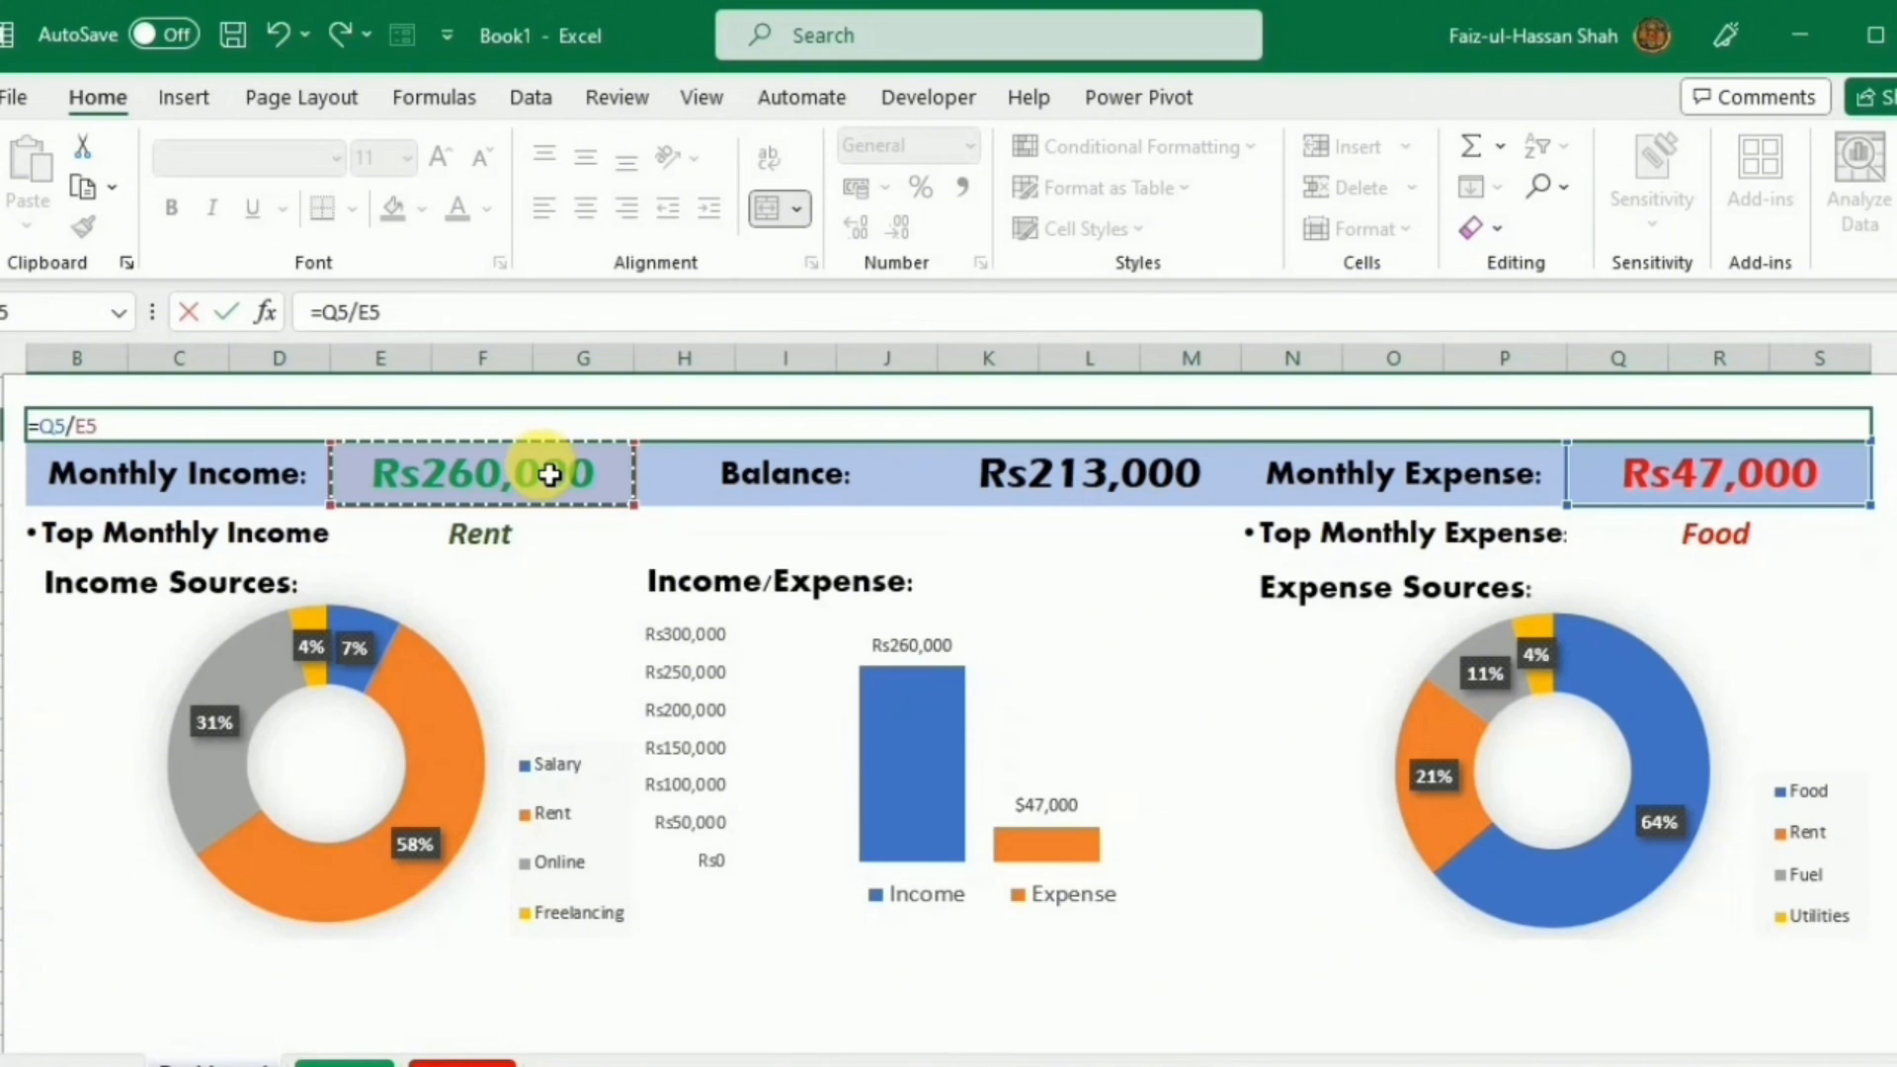
key("Return")
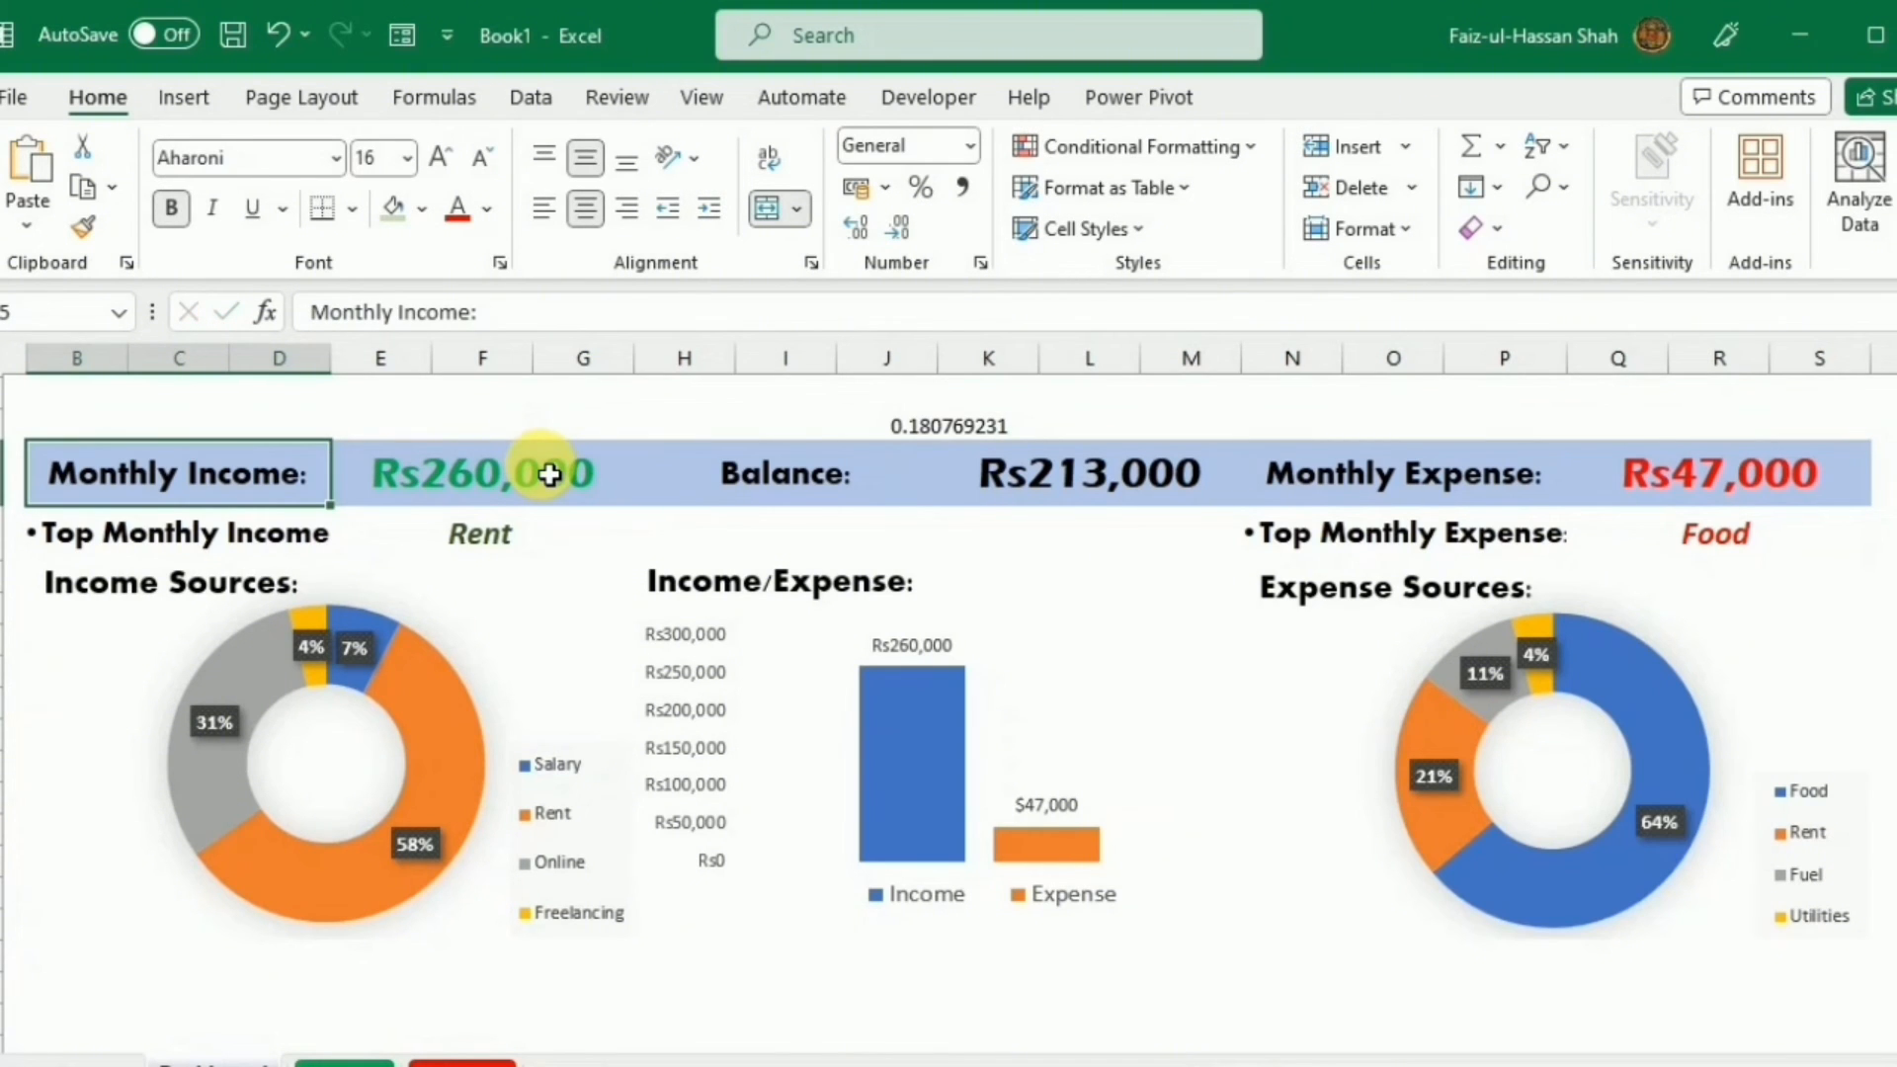
Format the expense ratio in B4 as a percentage in bold italic at font size 16.
left_click(1017, 437)
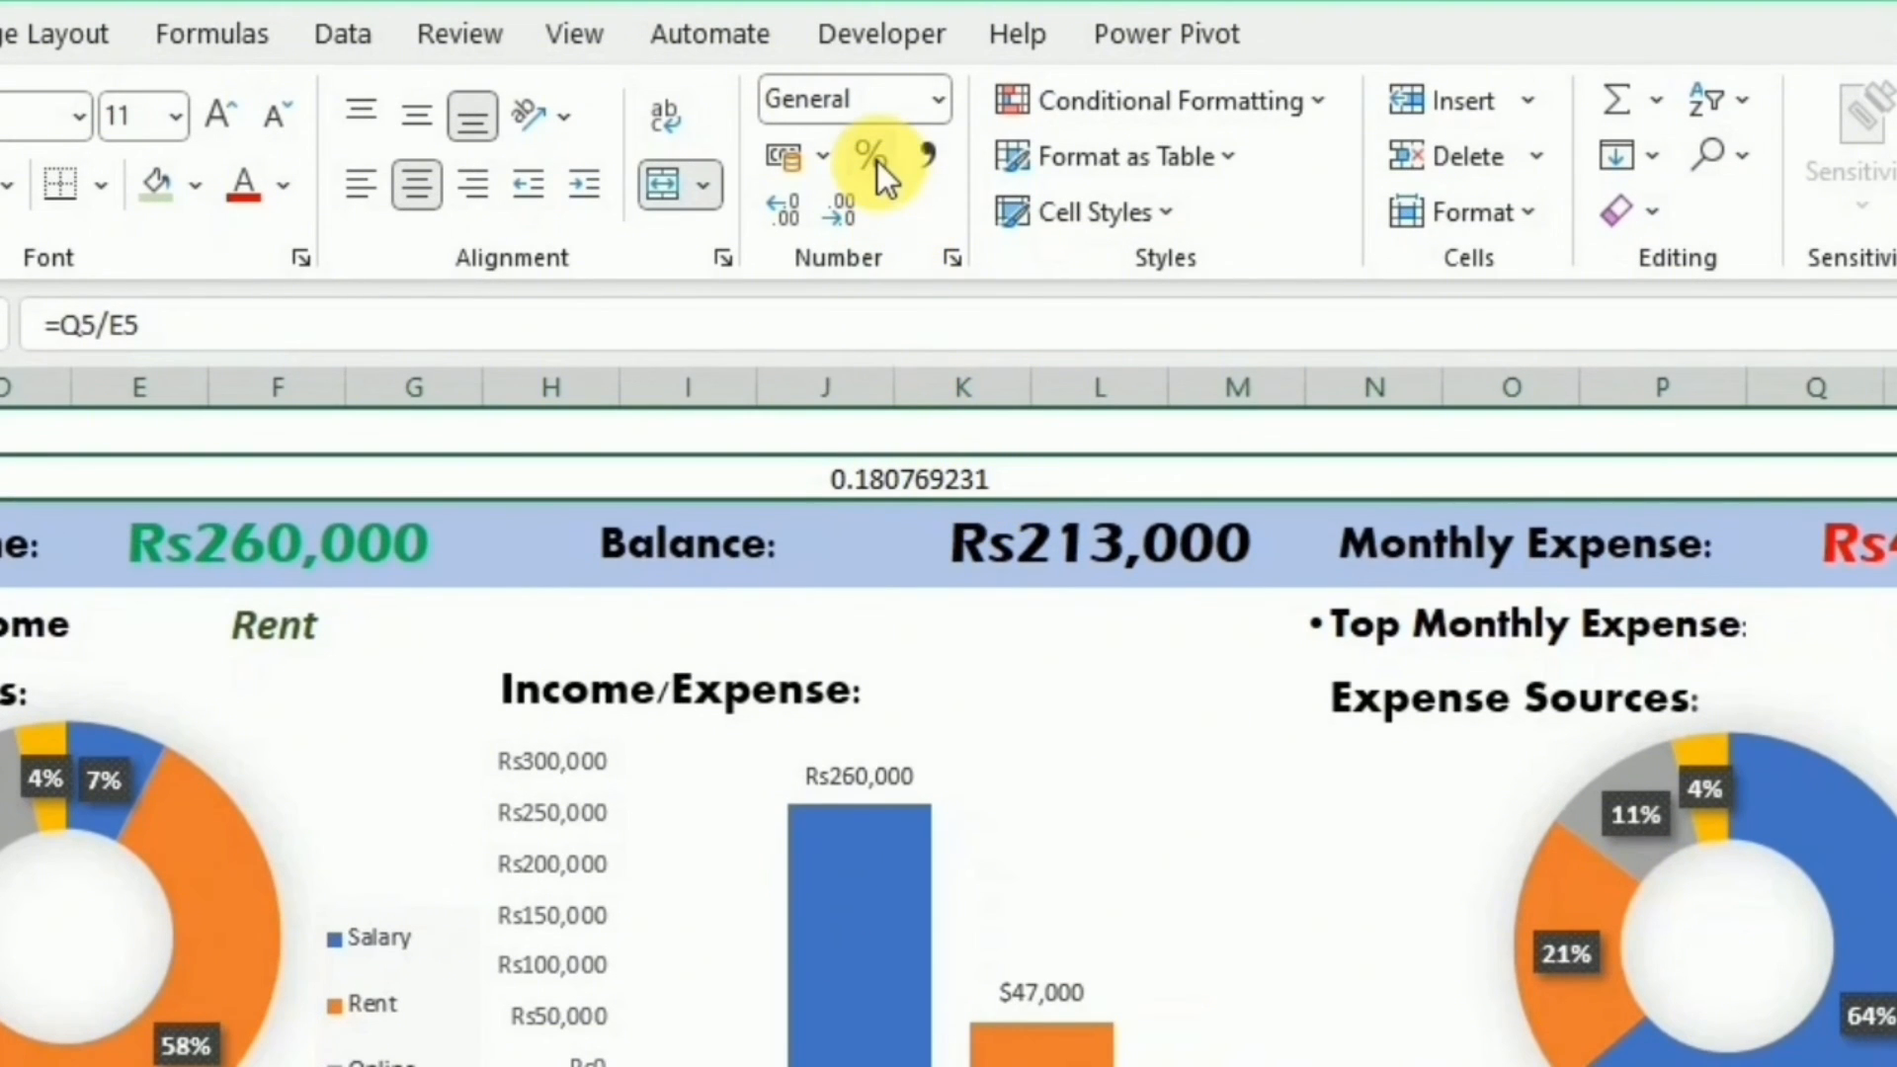
left_click(871, 158)
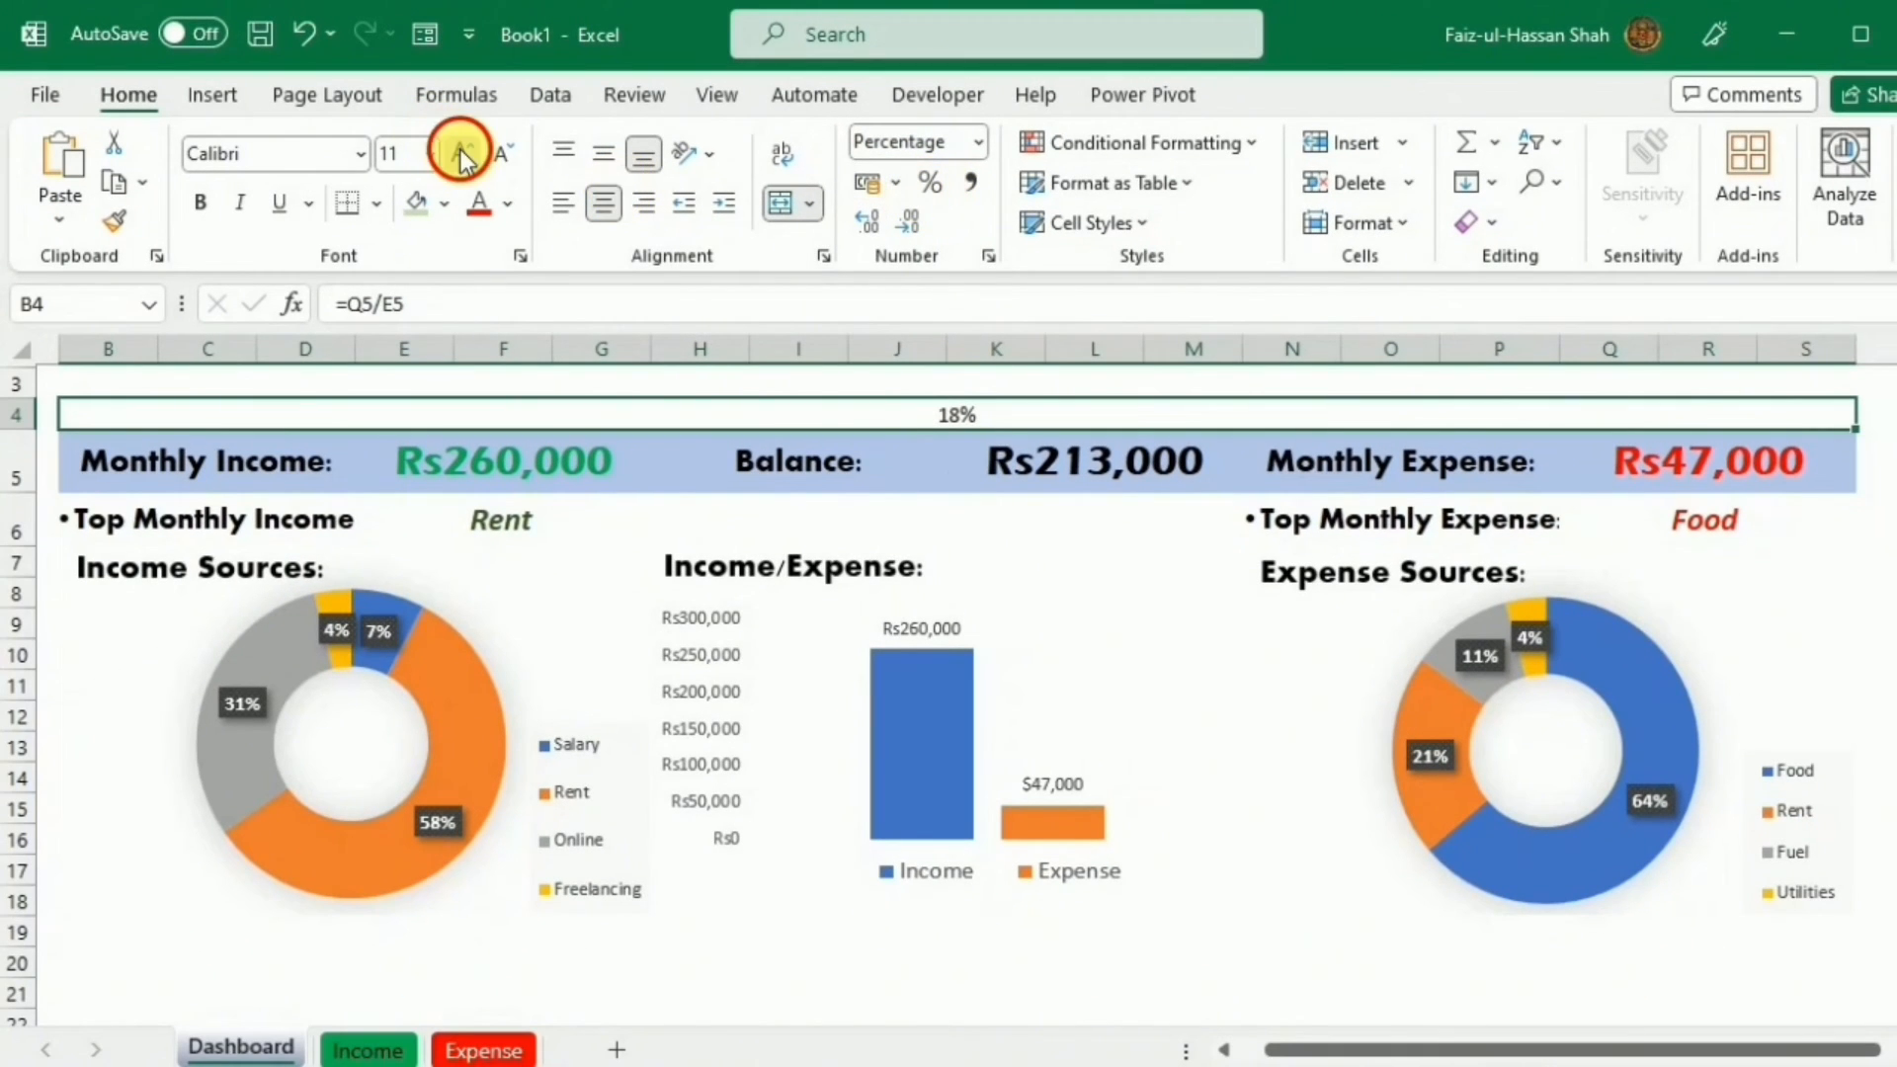
left_click(462, 154)
left_click(463, 154)
left_click(463, 155)
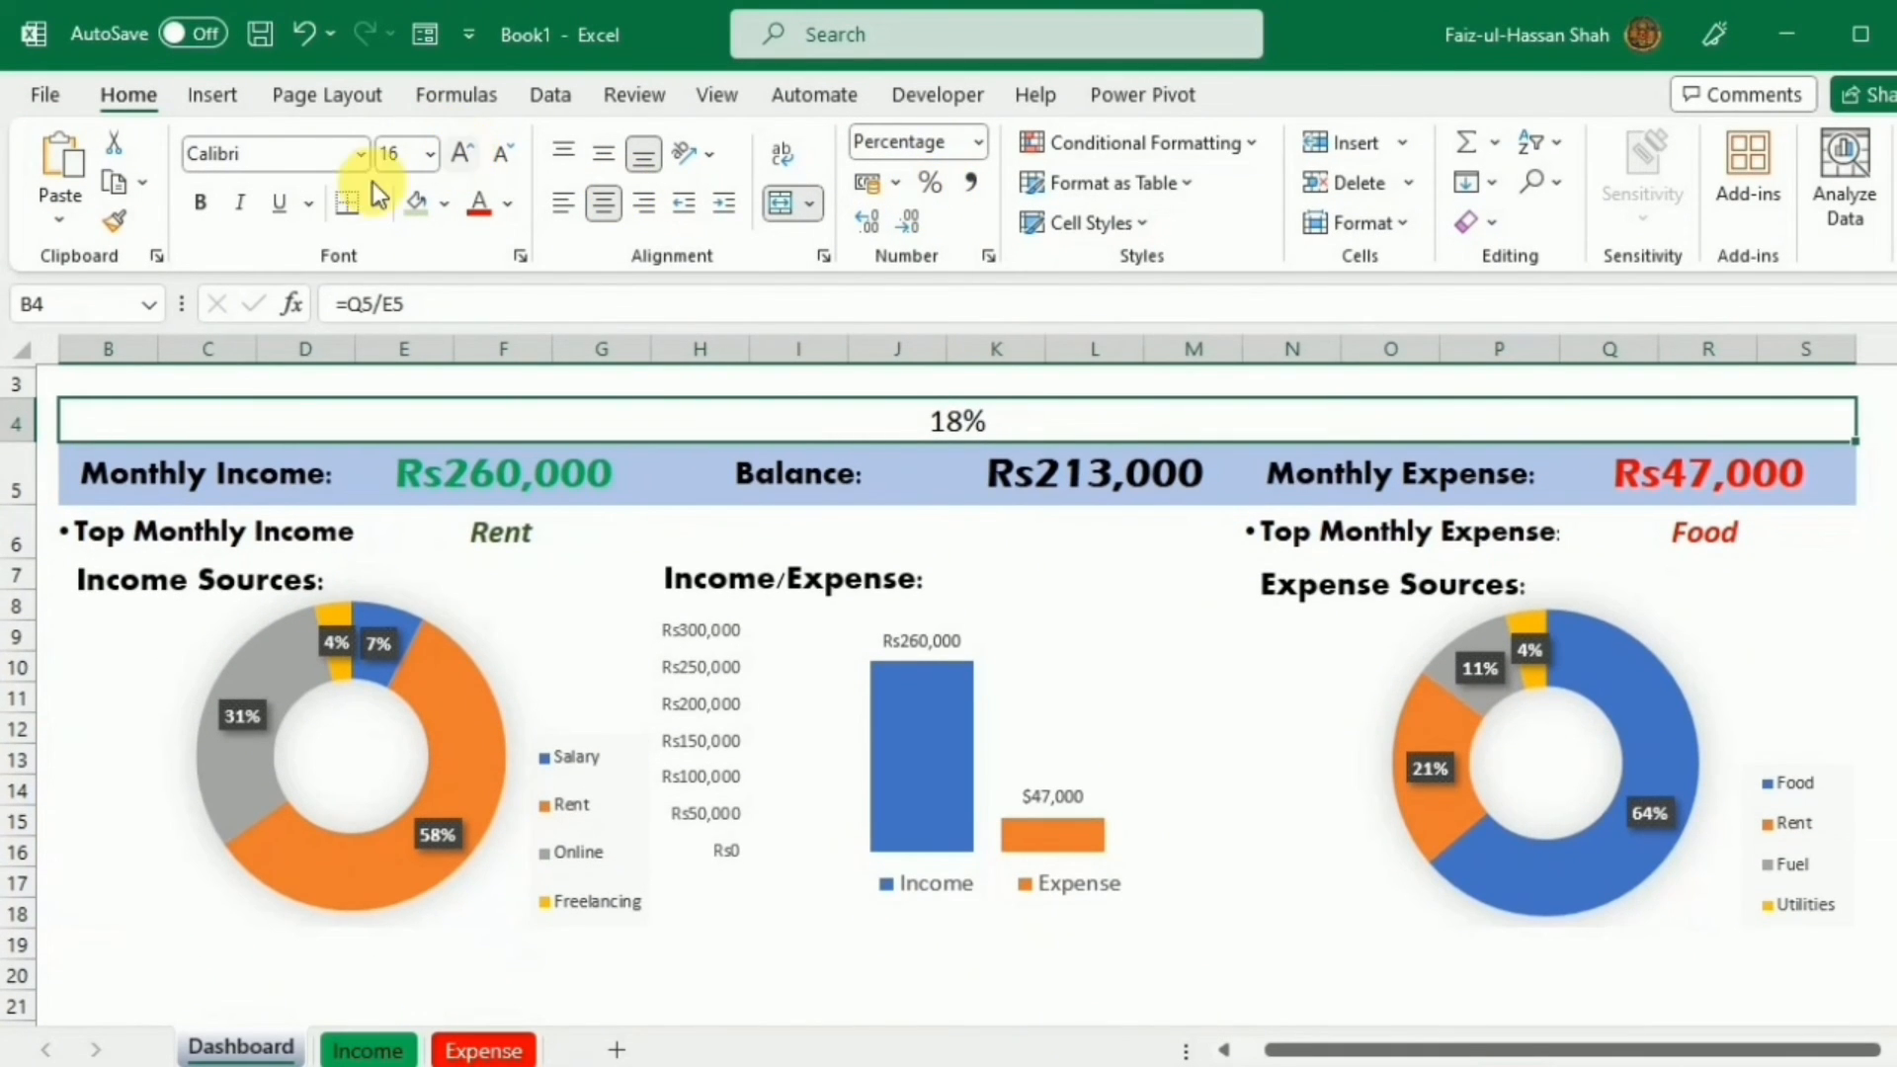
left_click(201, 206)
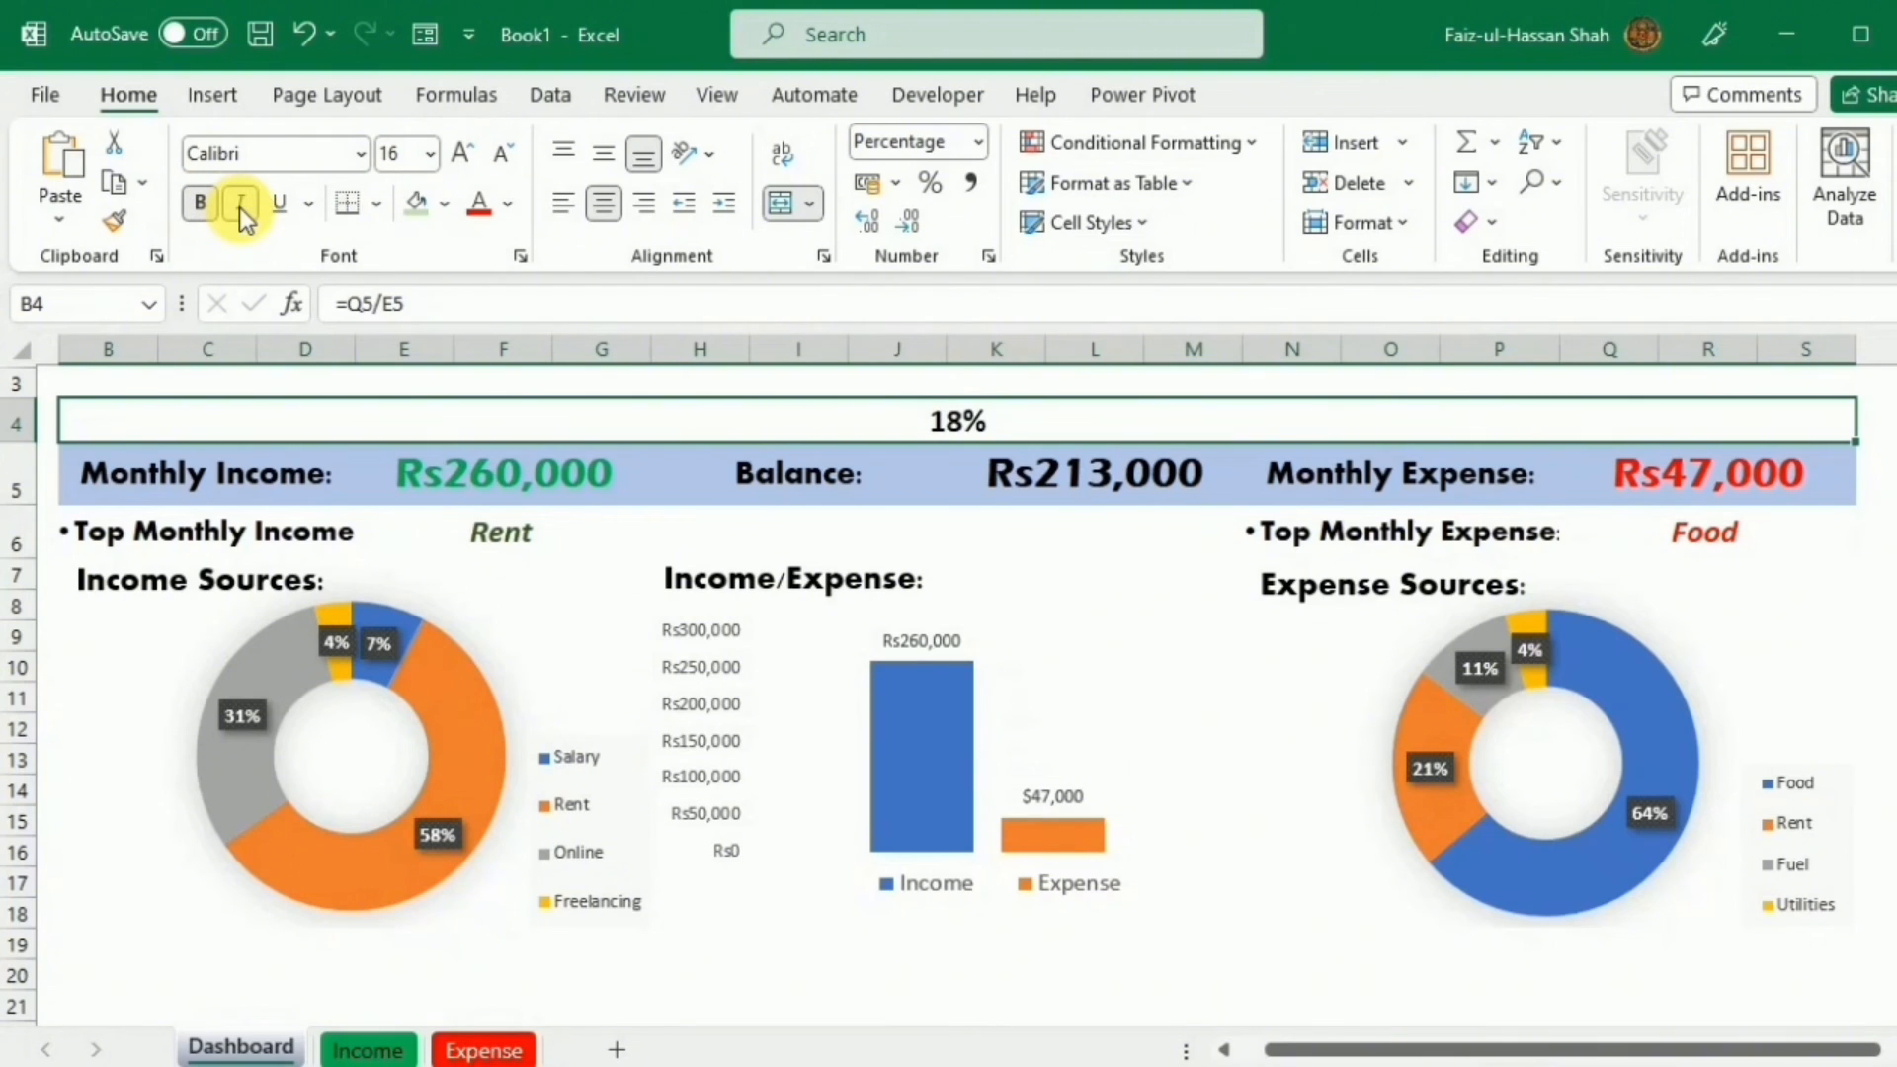
left_click(239, 205)
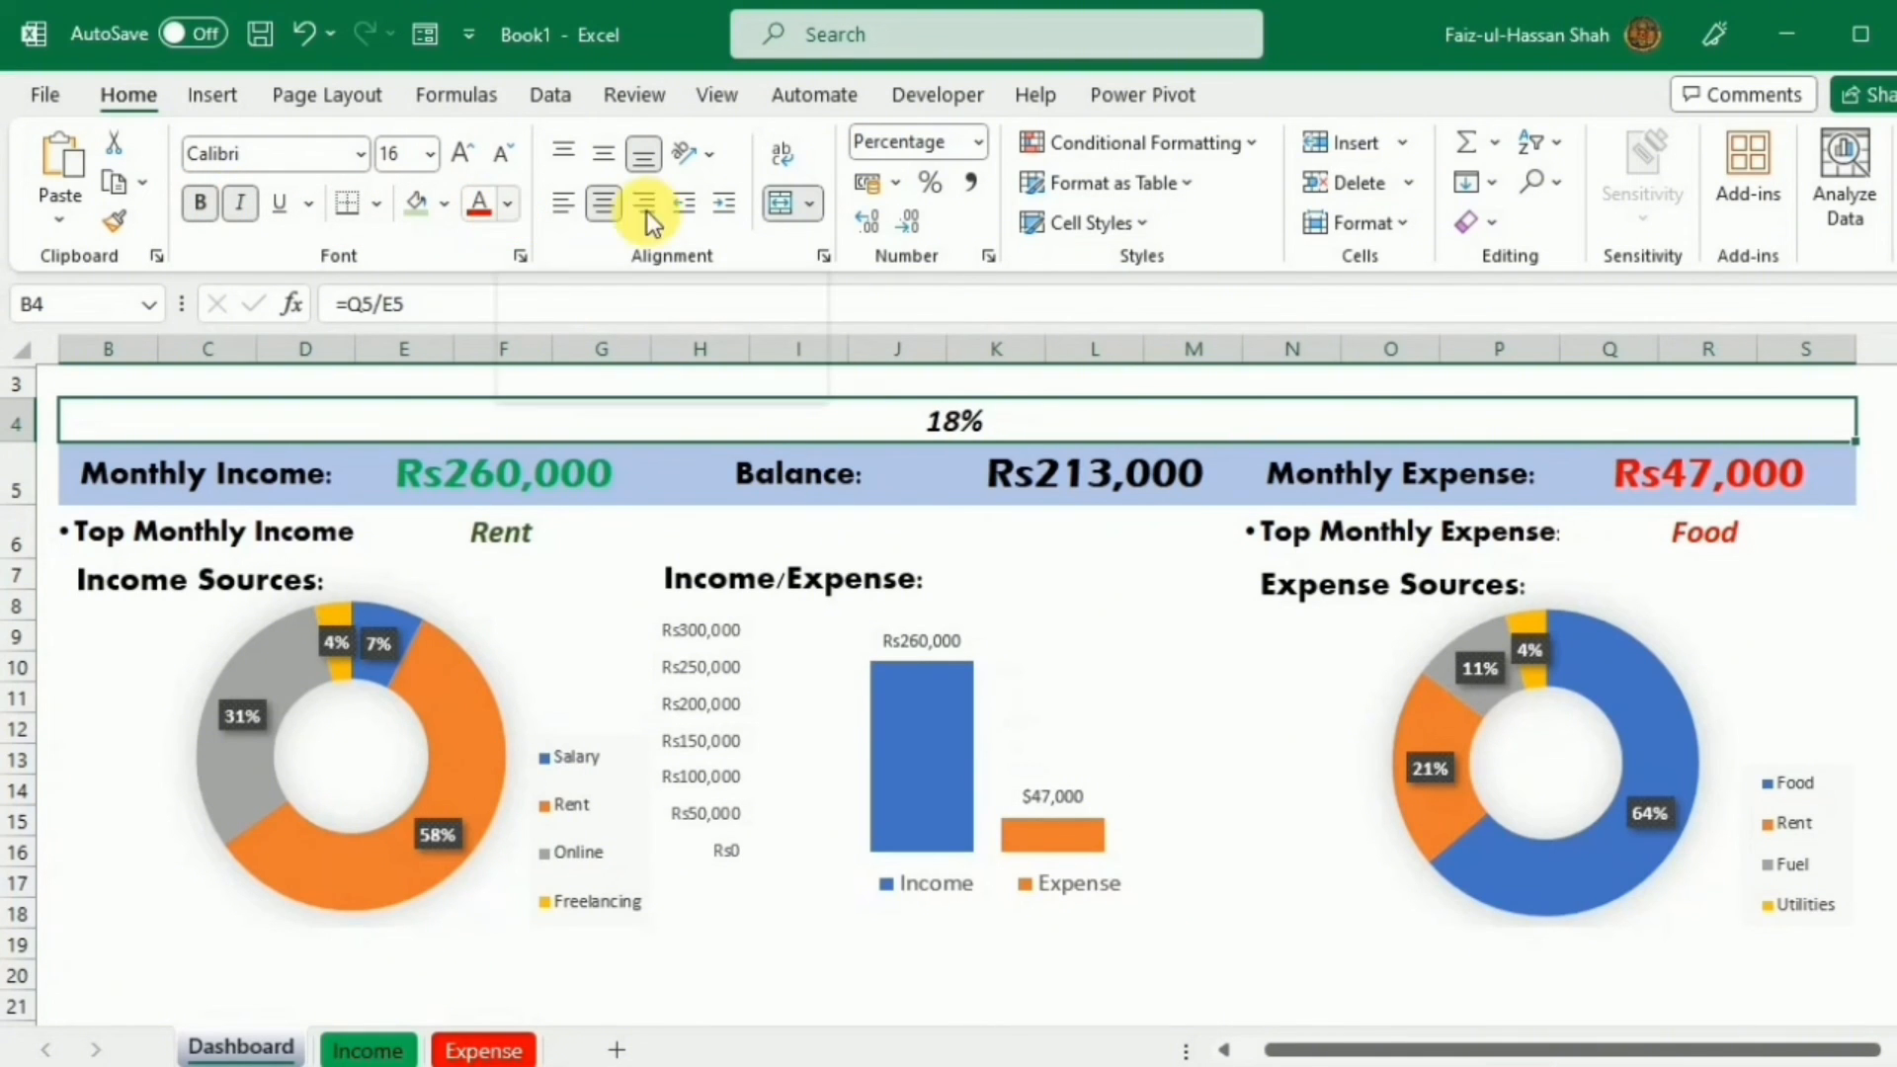
Left-align the percentage in B4 and start a new conditional formatting rule for it with the Data Bar format style.
left_click(565, 203)
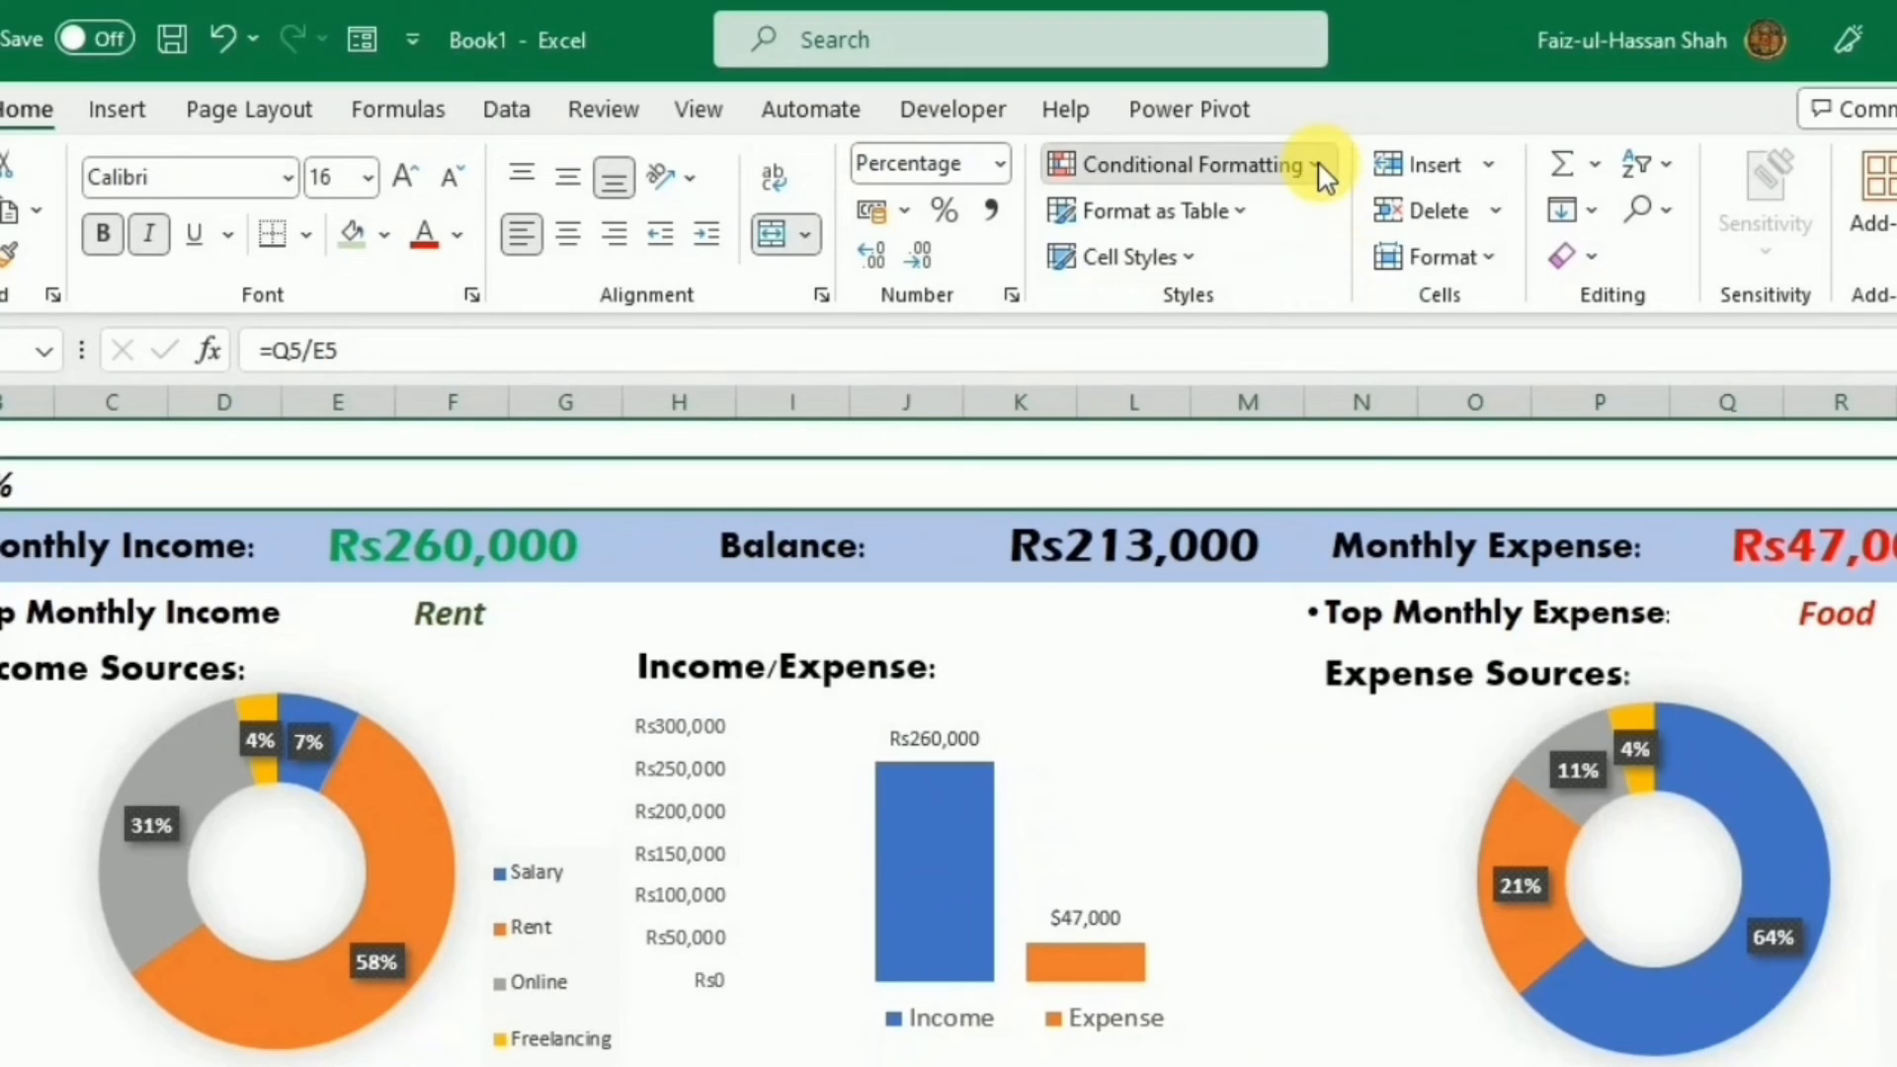
left_click(1322, 168)
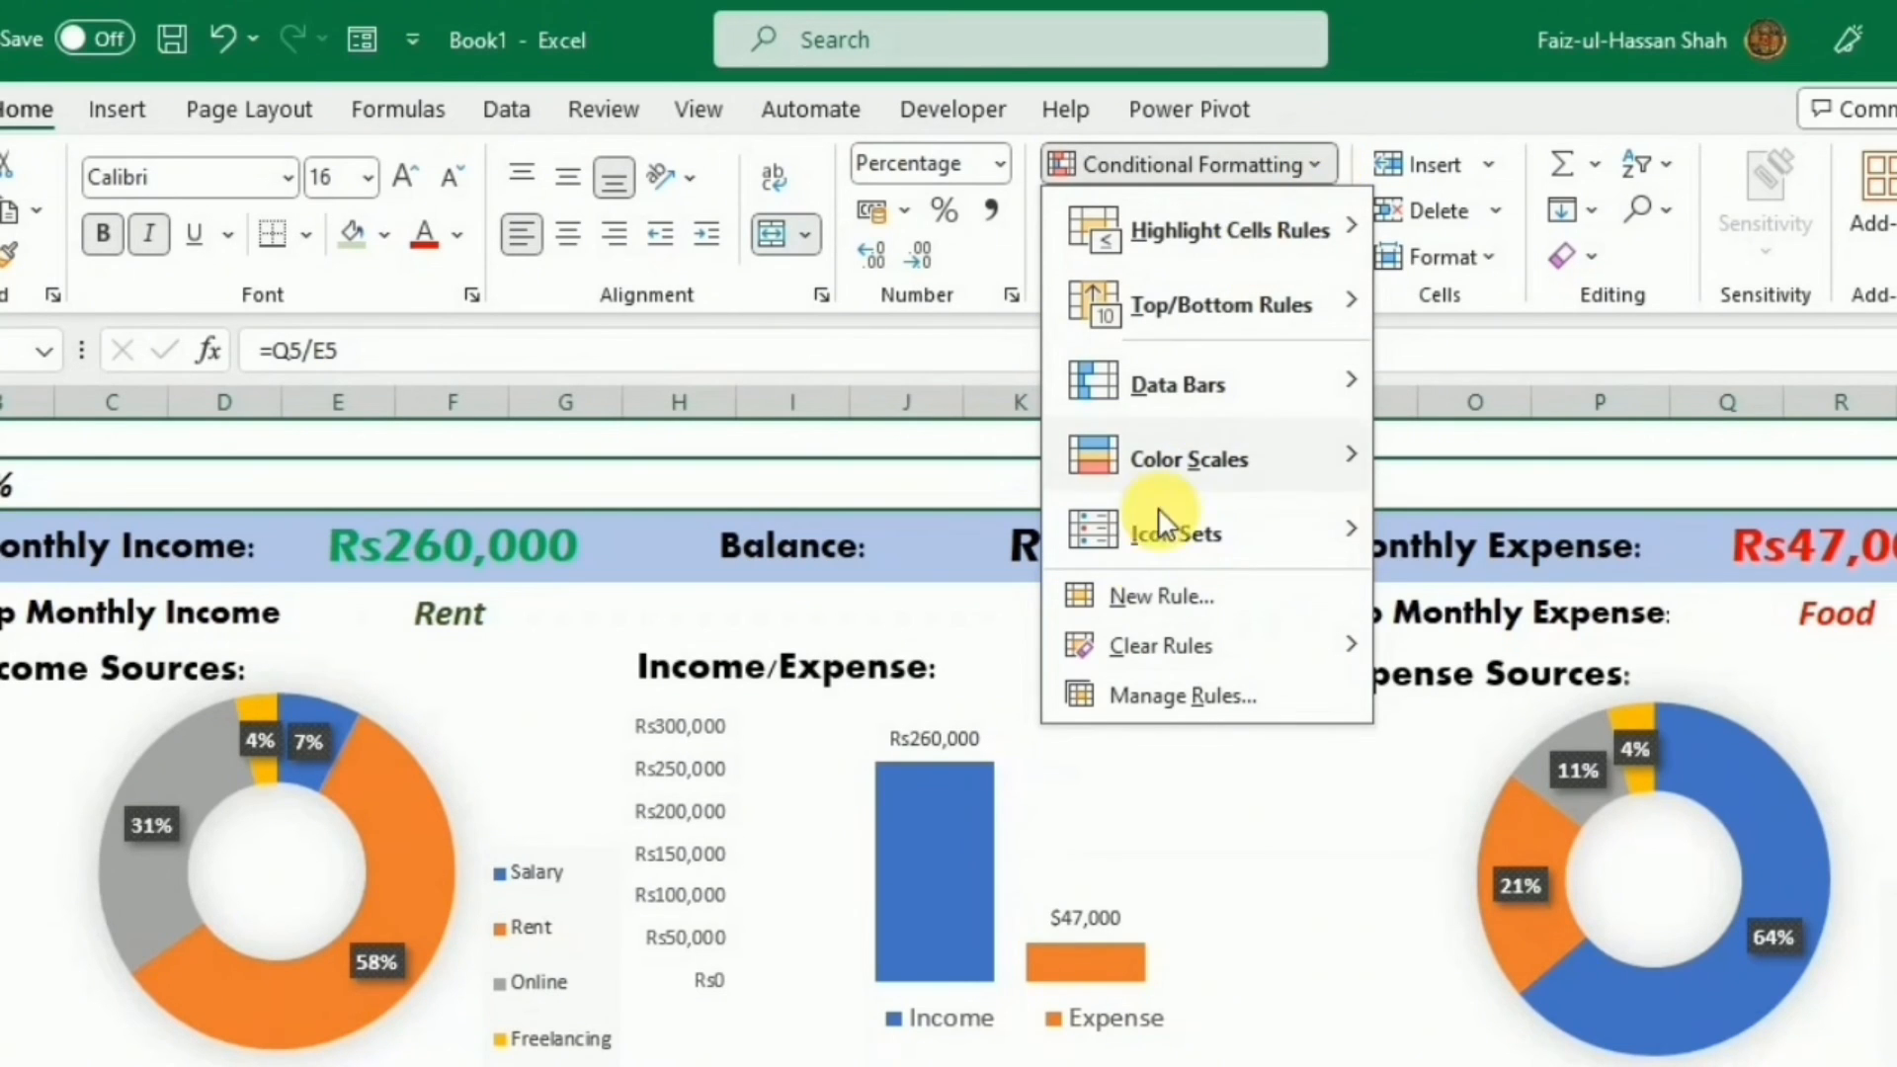
left_click(1152, 600)
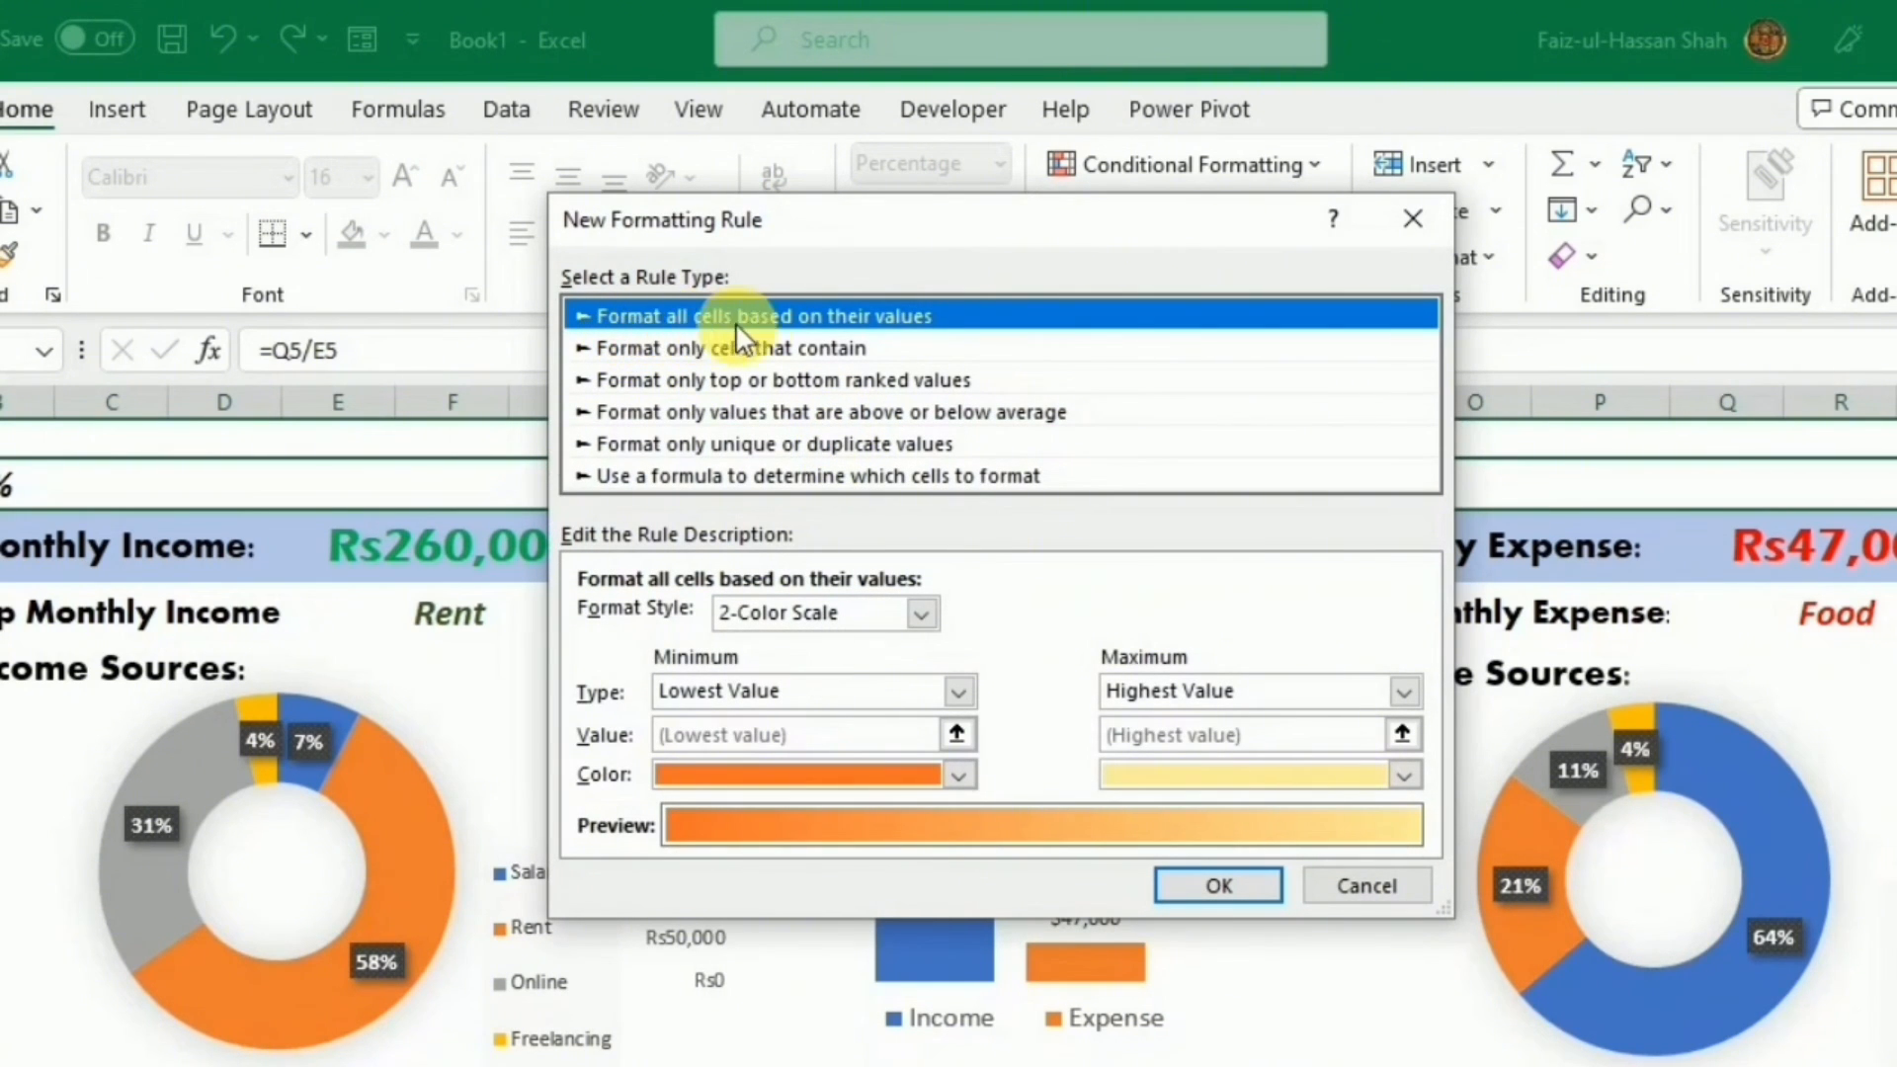
left_click(922, 613)
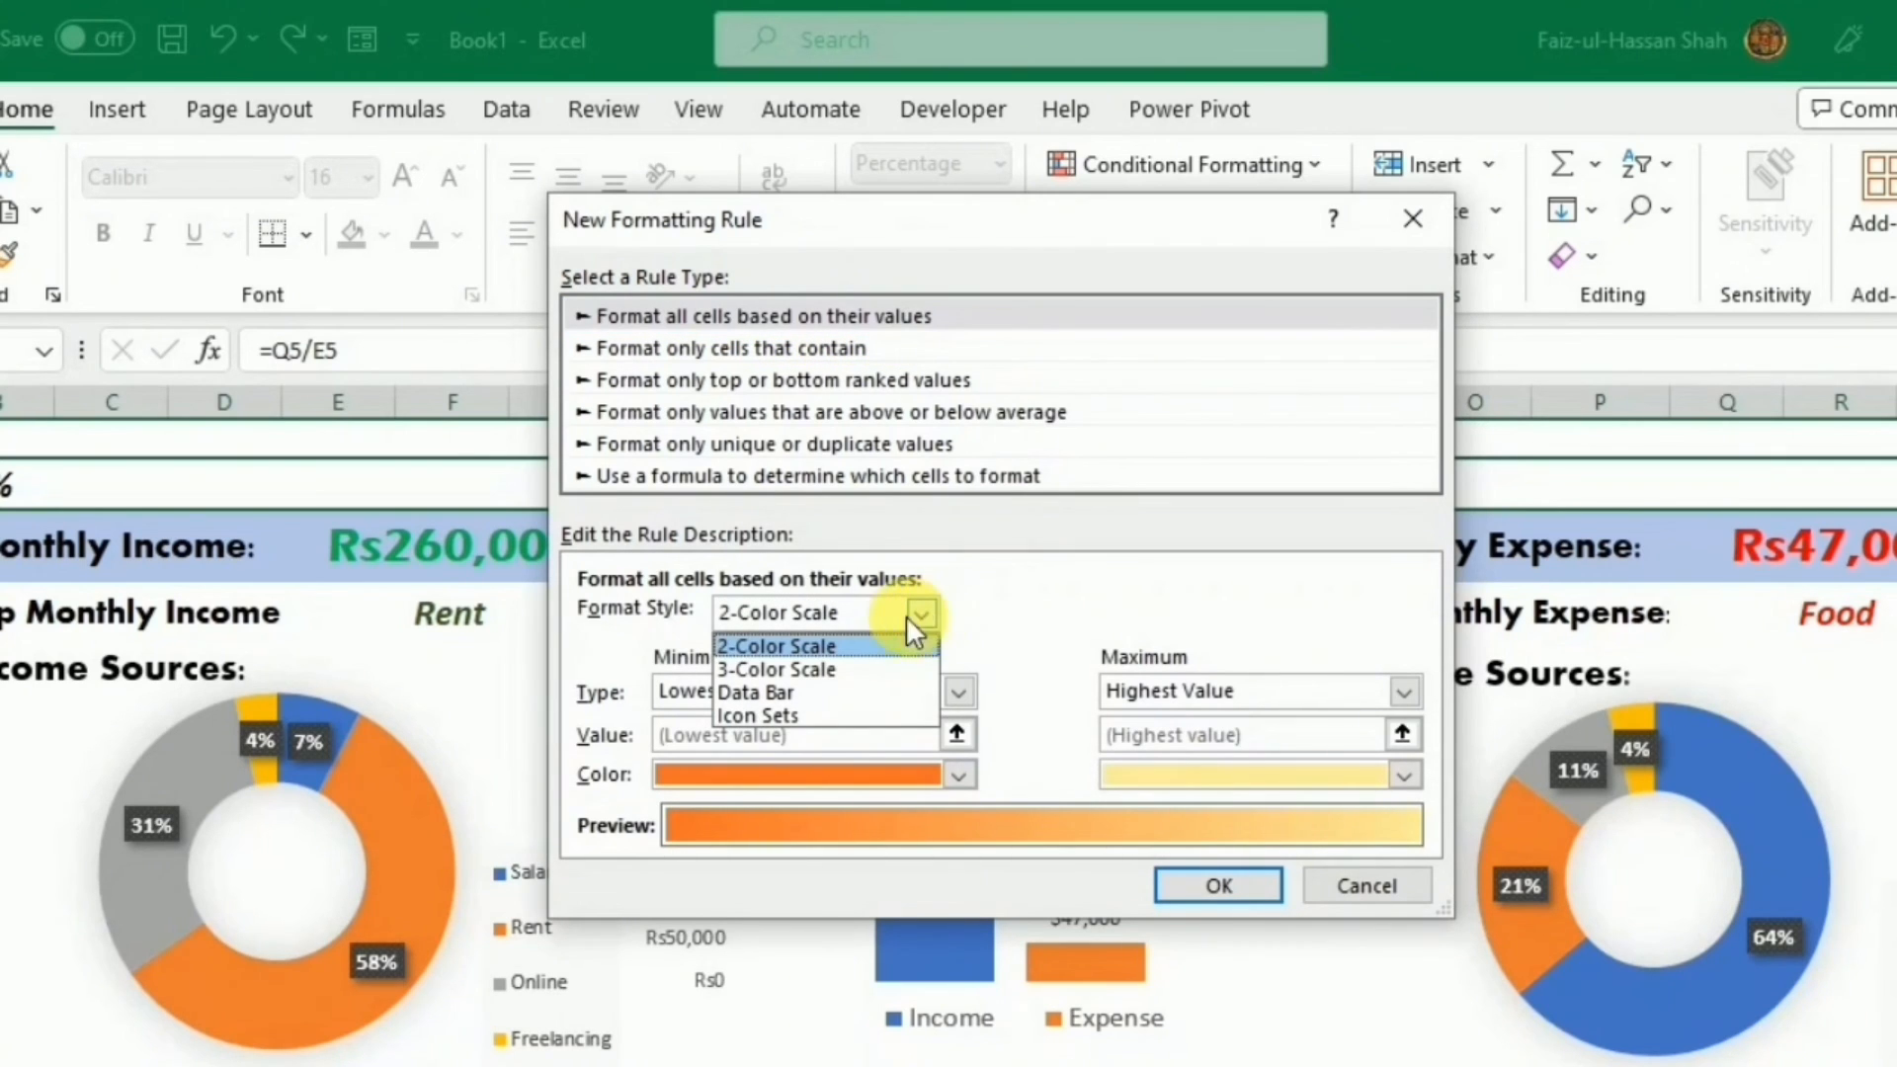
left_click(802, 693)
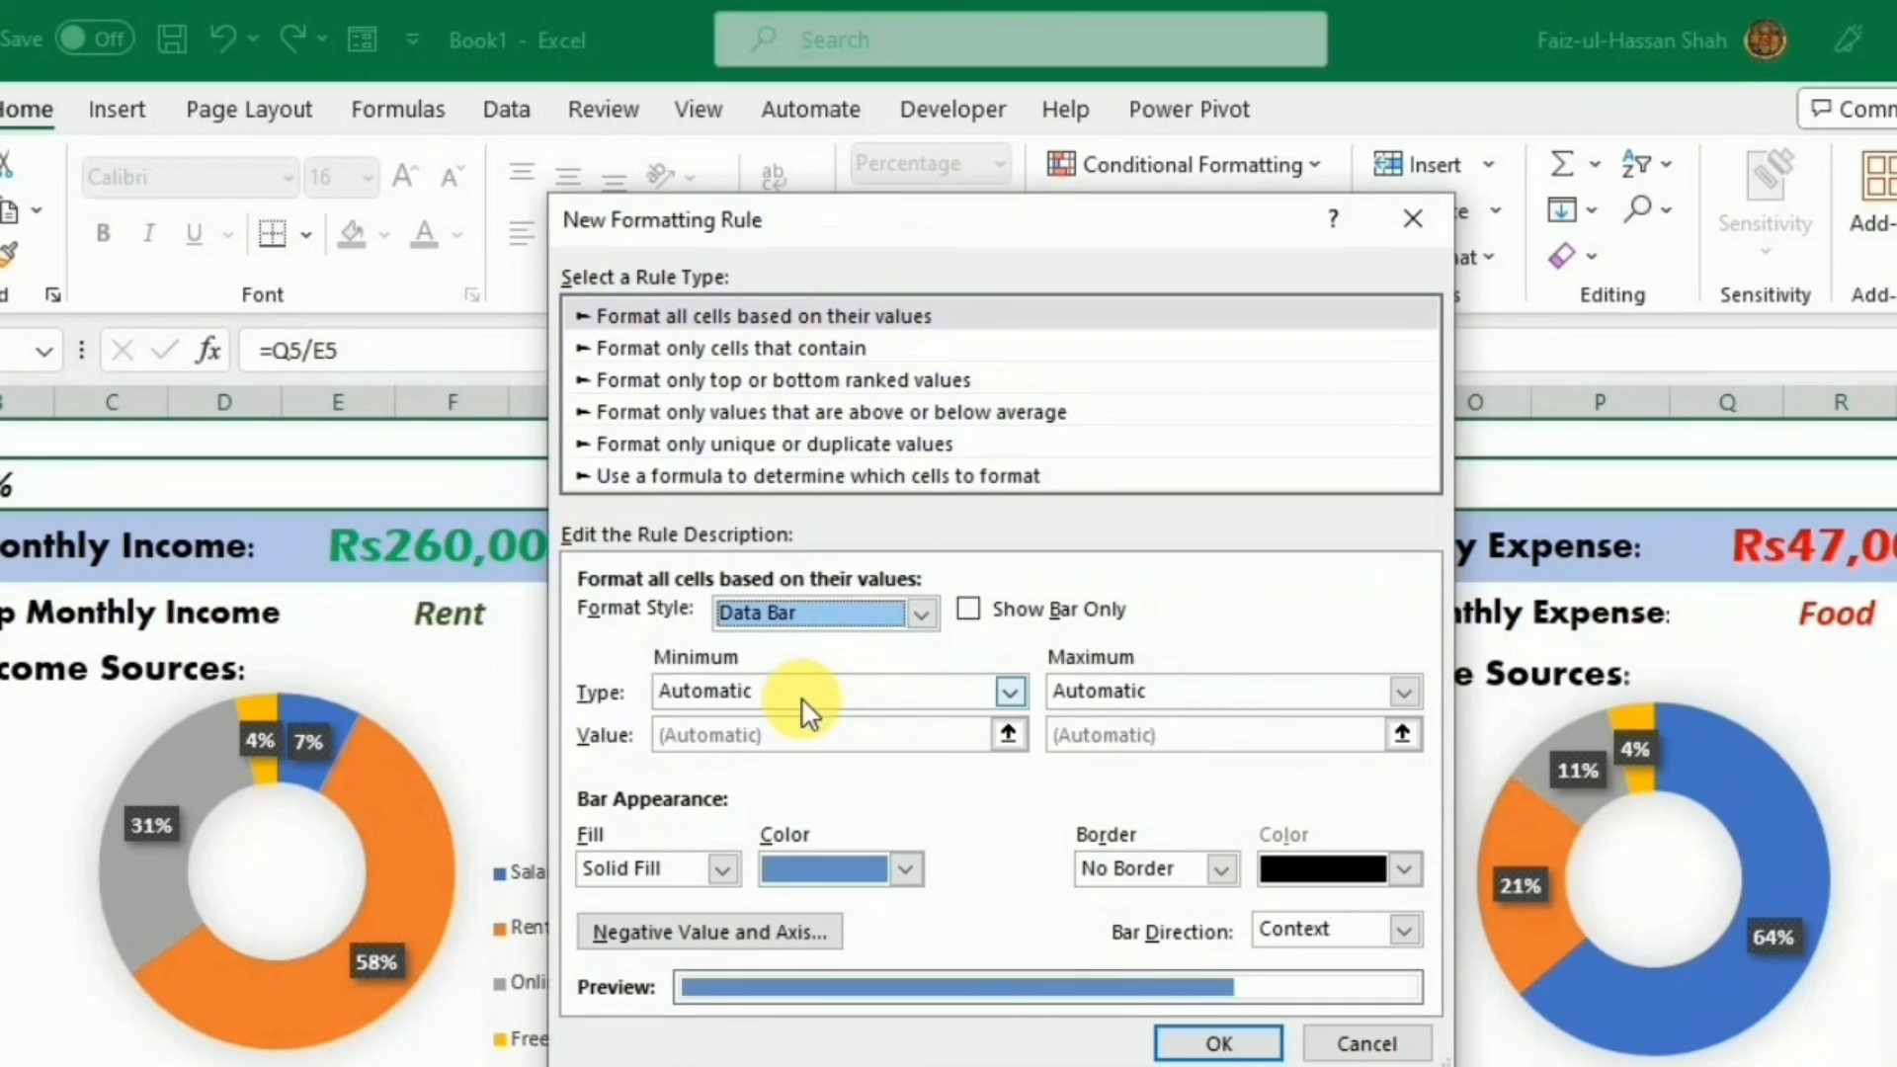
Apply the data bar rule with numeric minimum 0 and numeric maximum 1, and give B4 a thick outside border.
left_click(1015, 684)
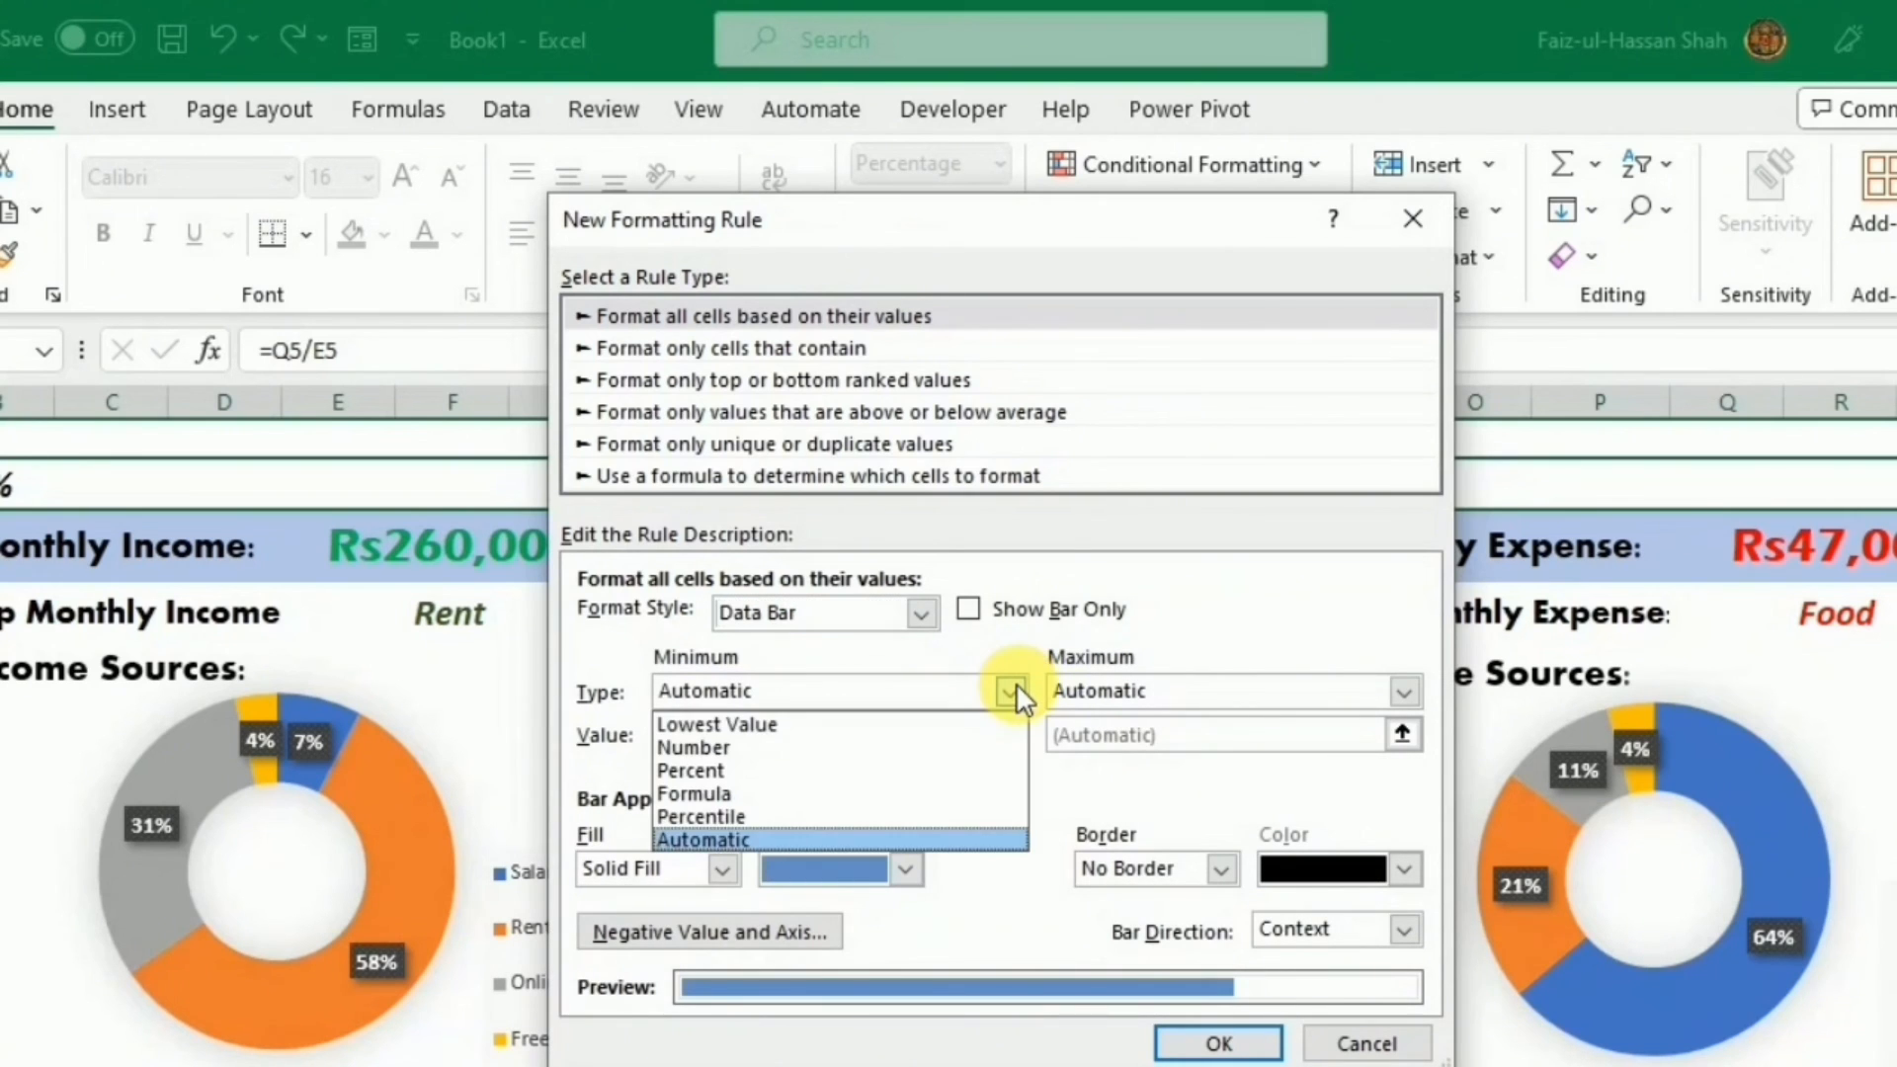
left_click(749, 740)
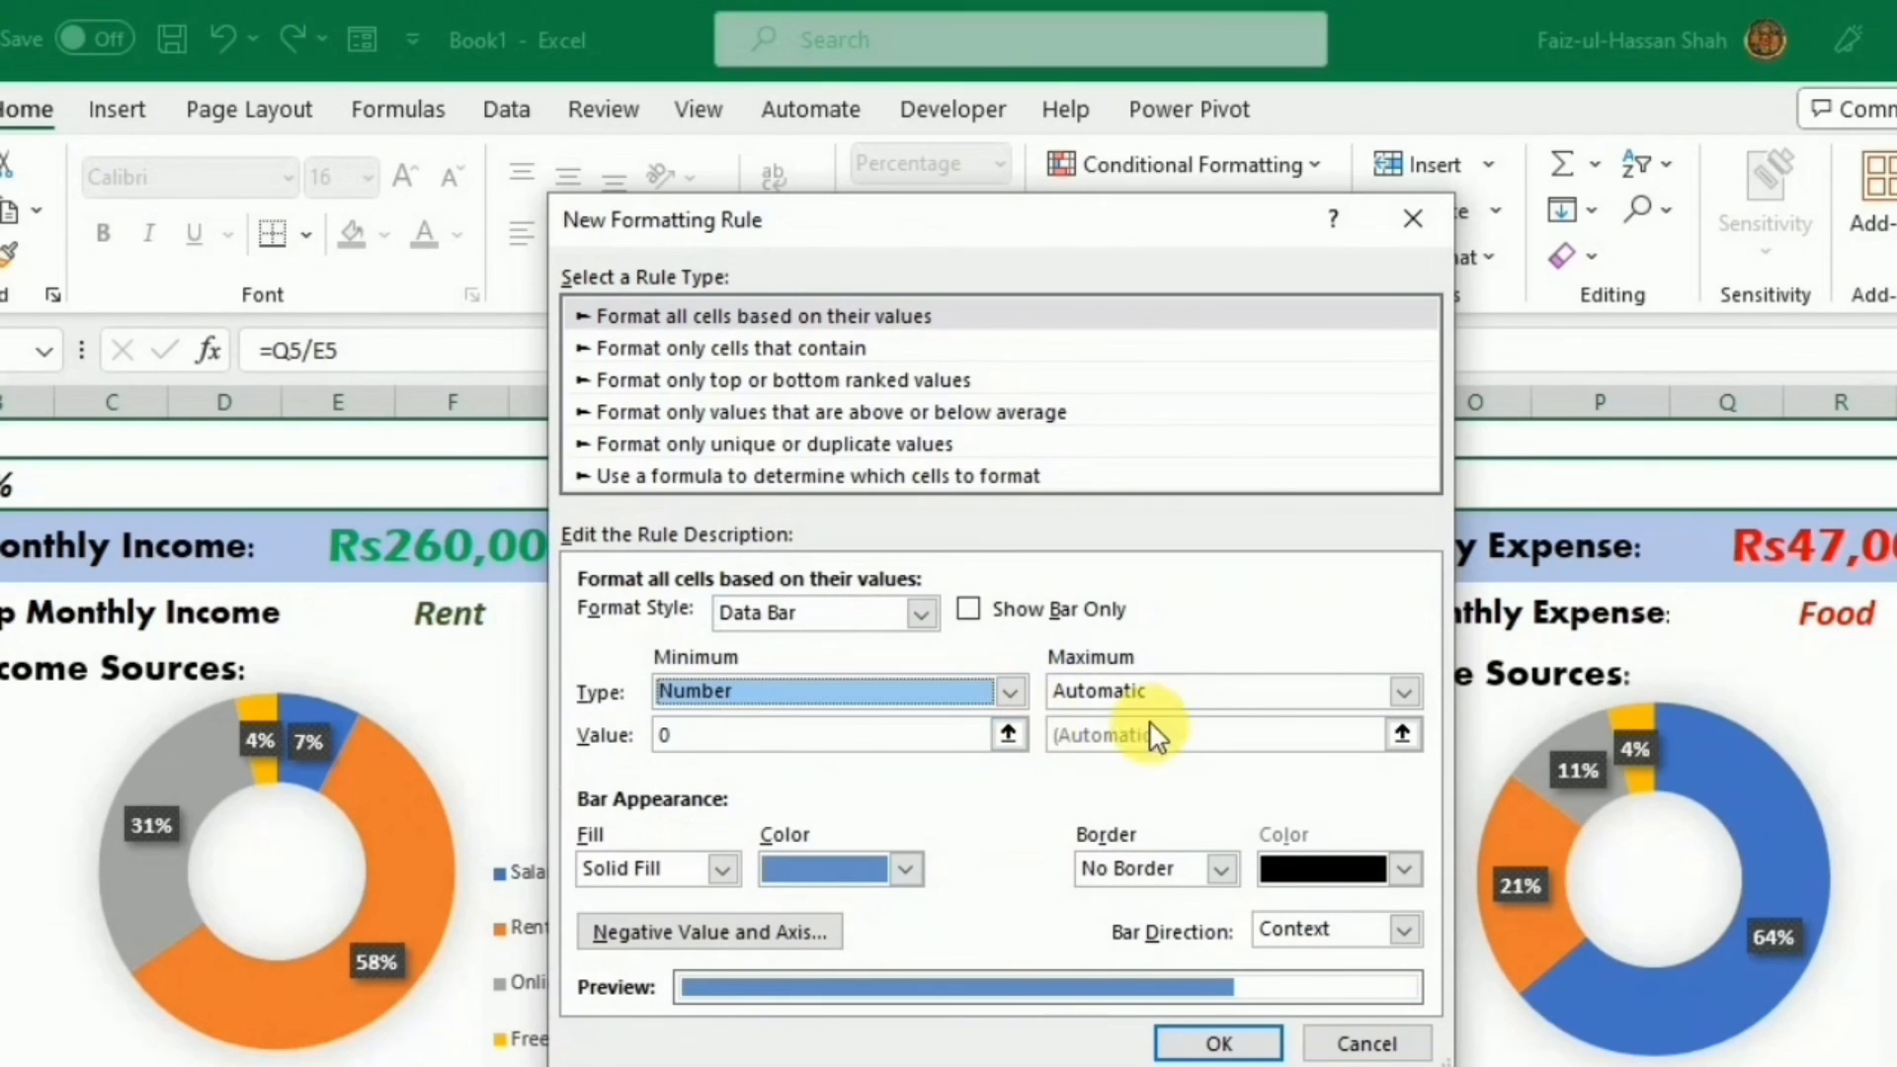
left_click(1404, 692)
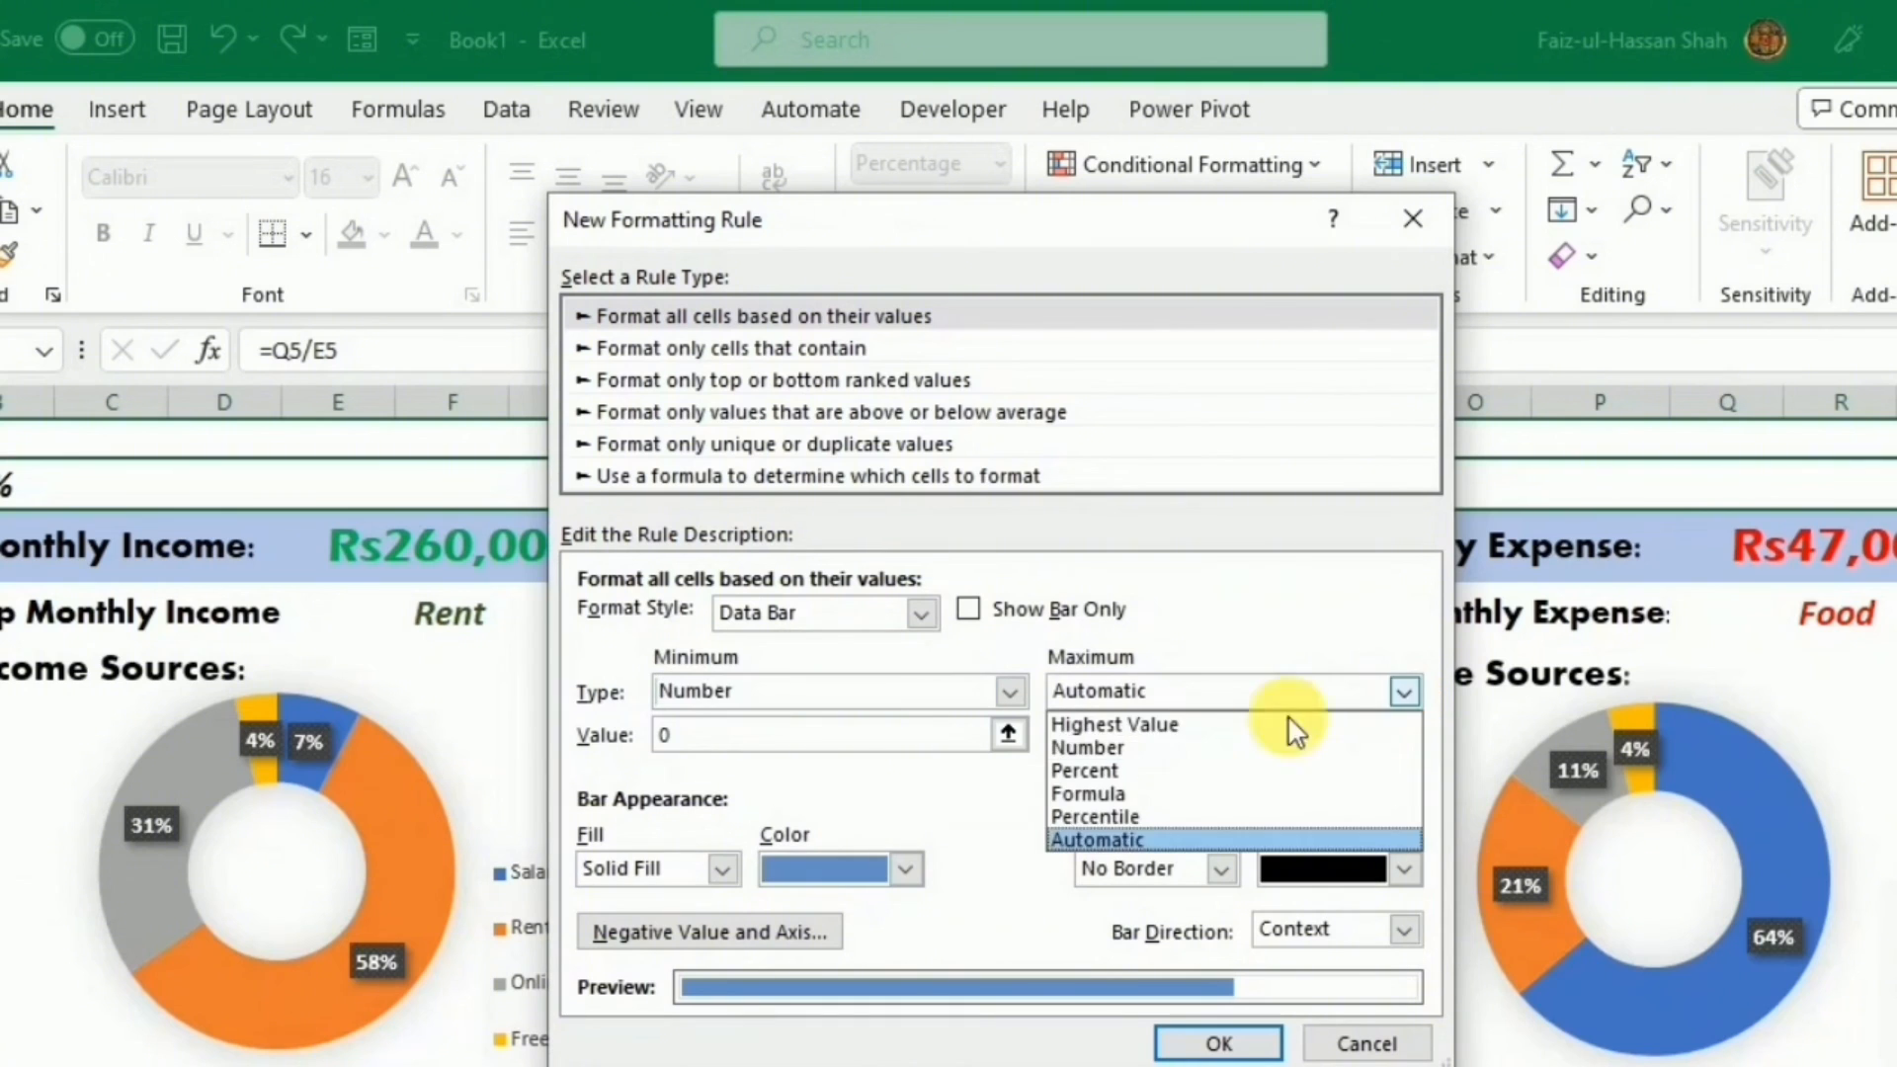
left_click(1176, 748)
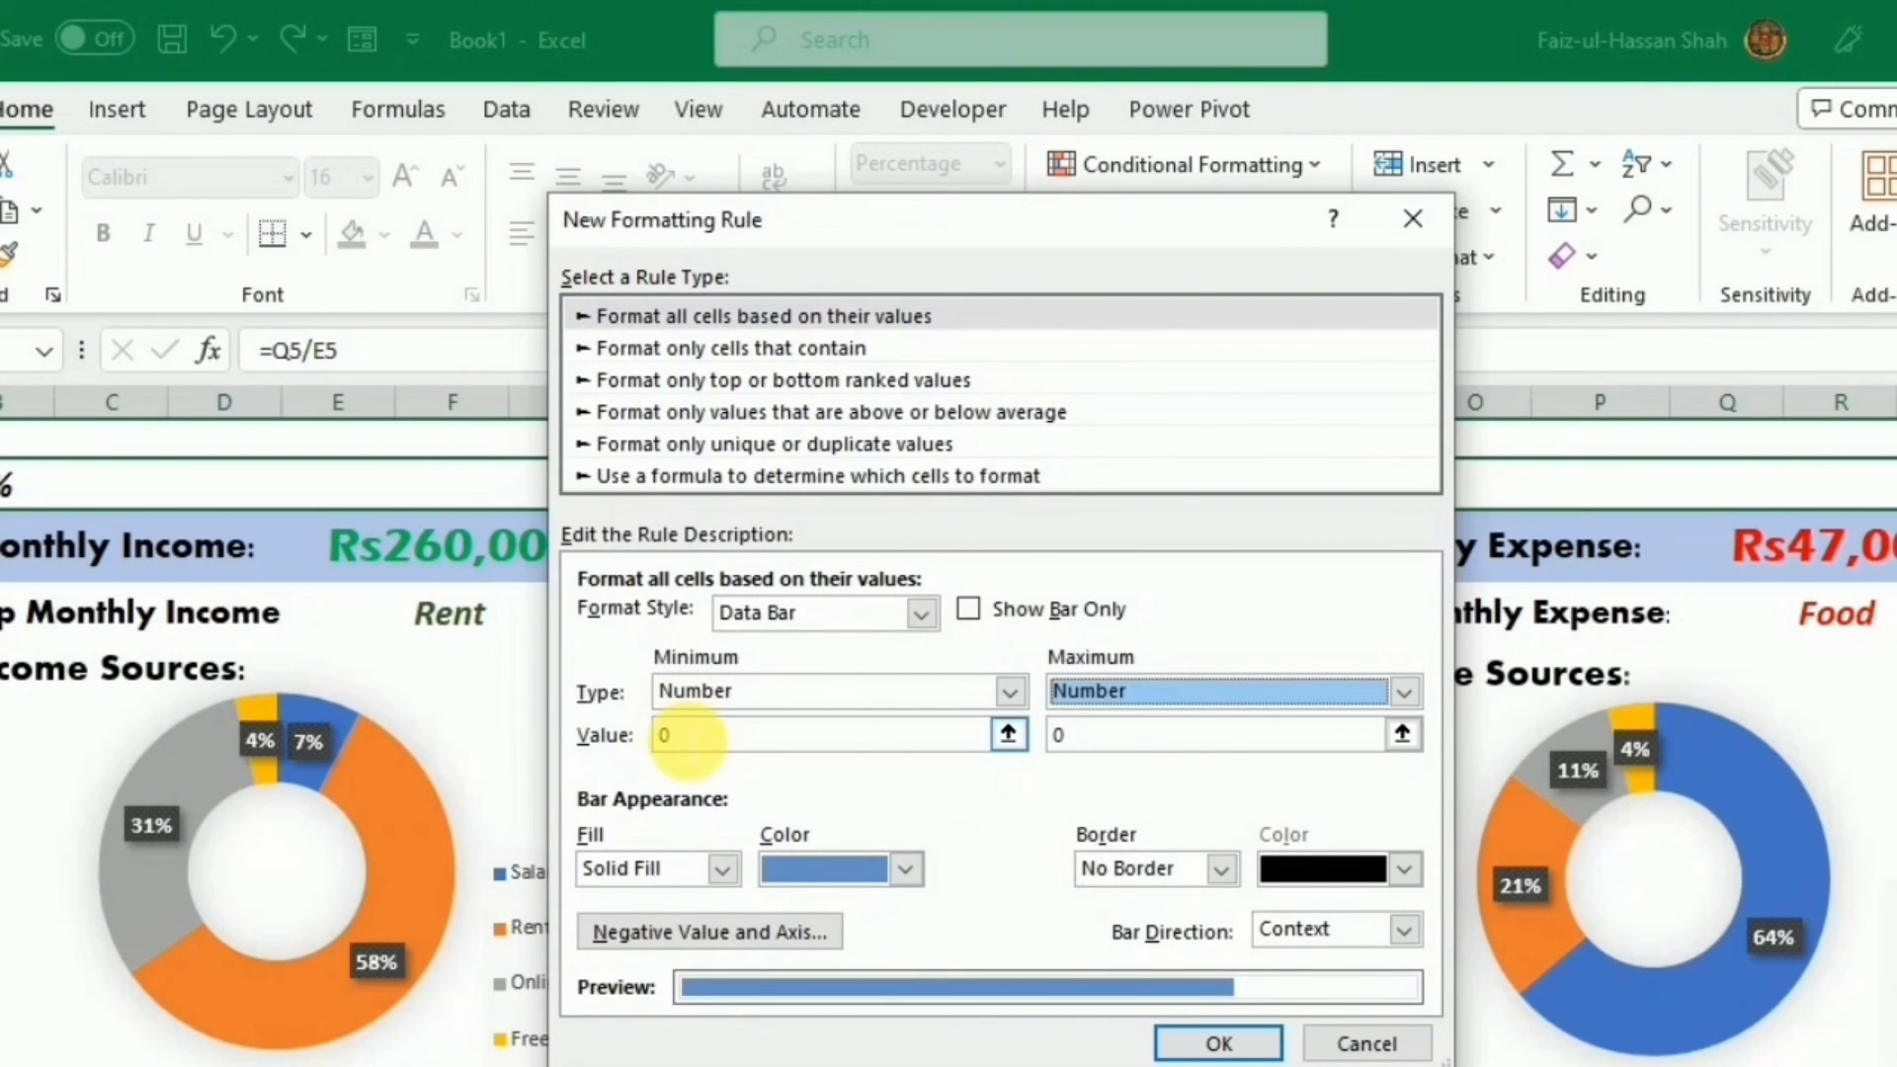
left_click(1107, 741)
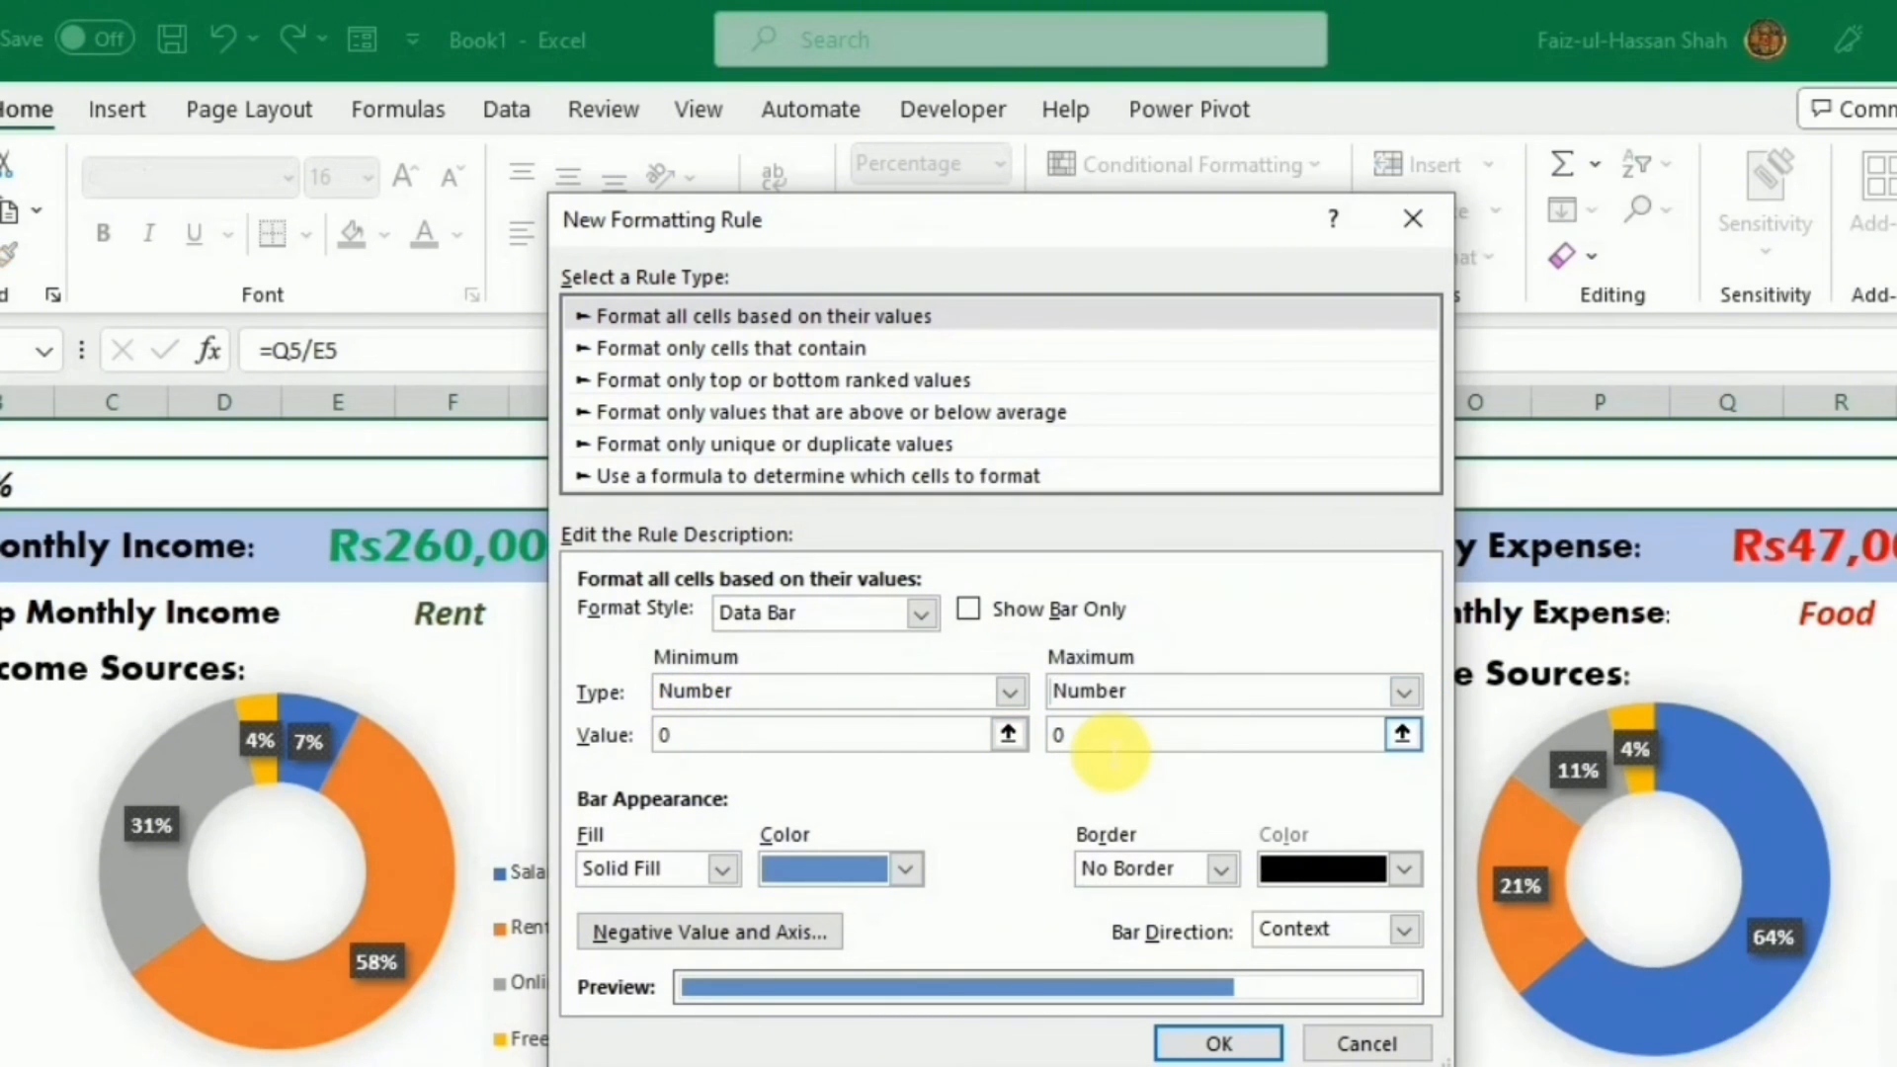
key("BackSpace")
type("1")
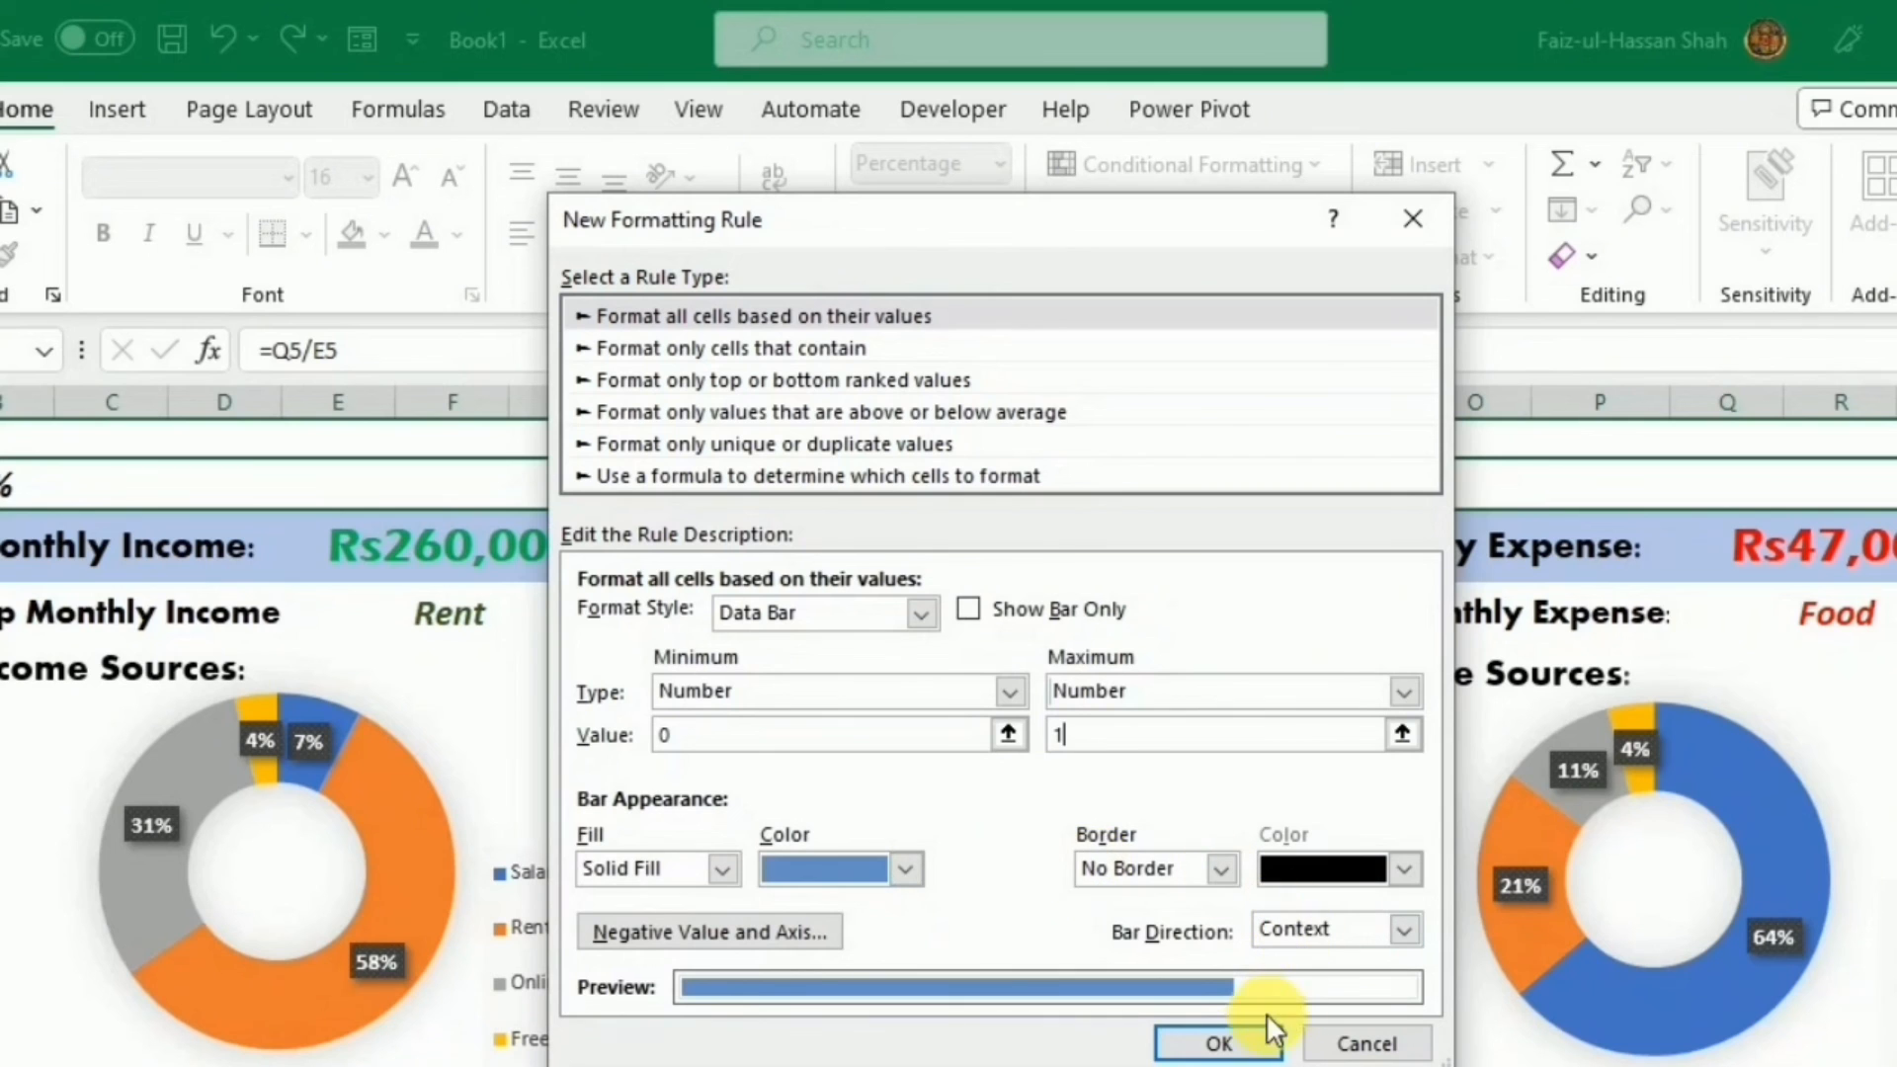
left_click(1253, 1045)
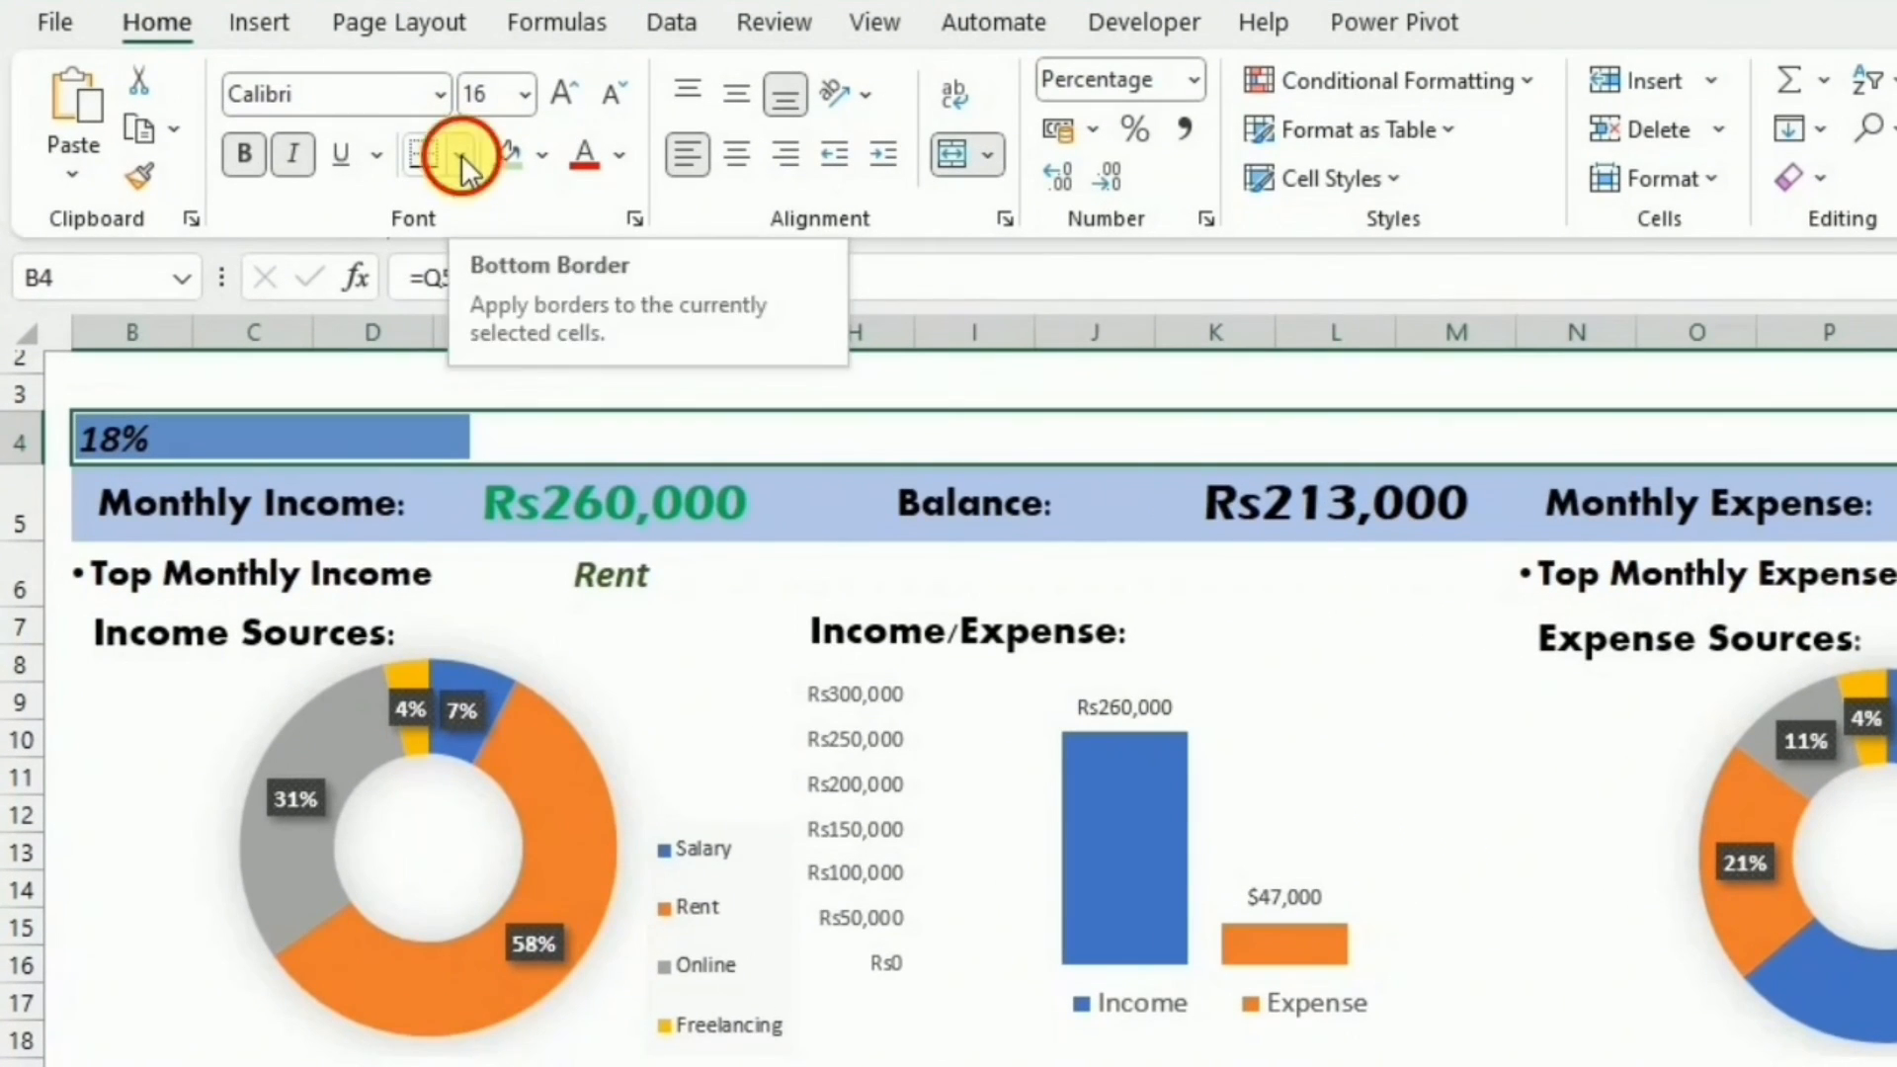
left_click(460, 154)
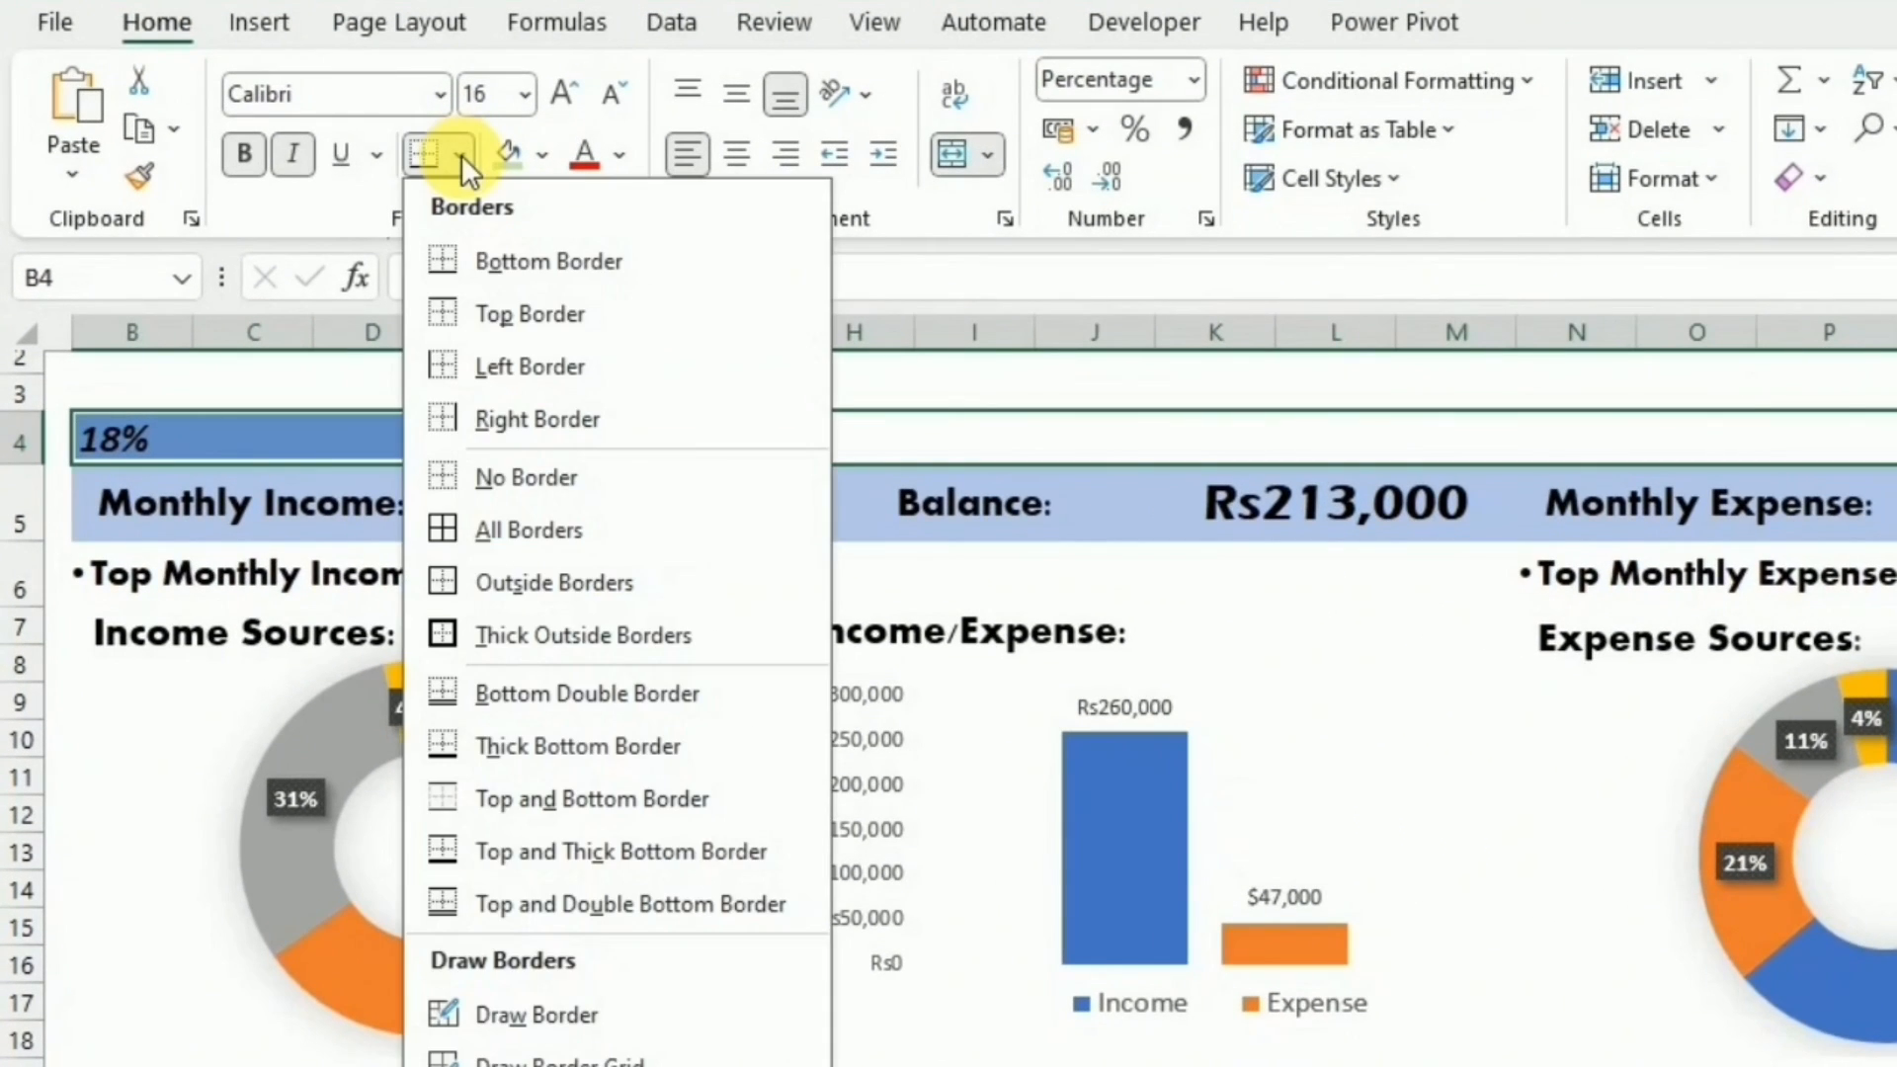
left_click(519, 636)
Enter the label "Percent Income spent" in cell B3 above the data bar.
left_click(150, 410)
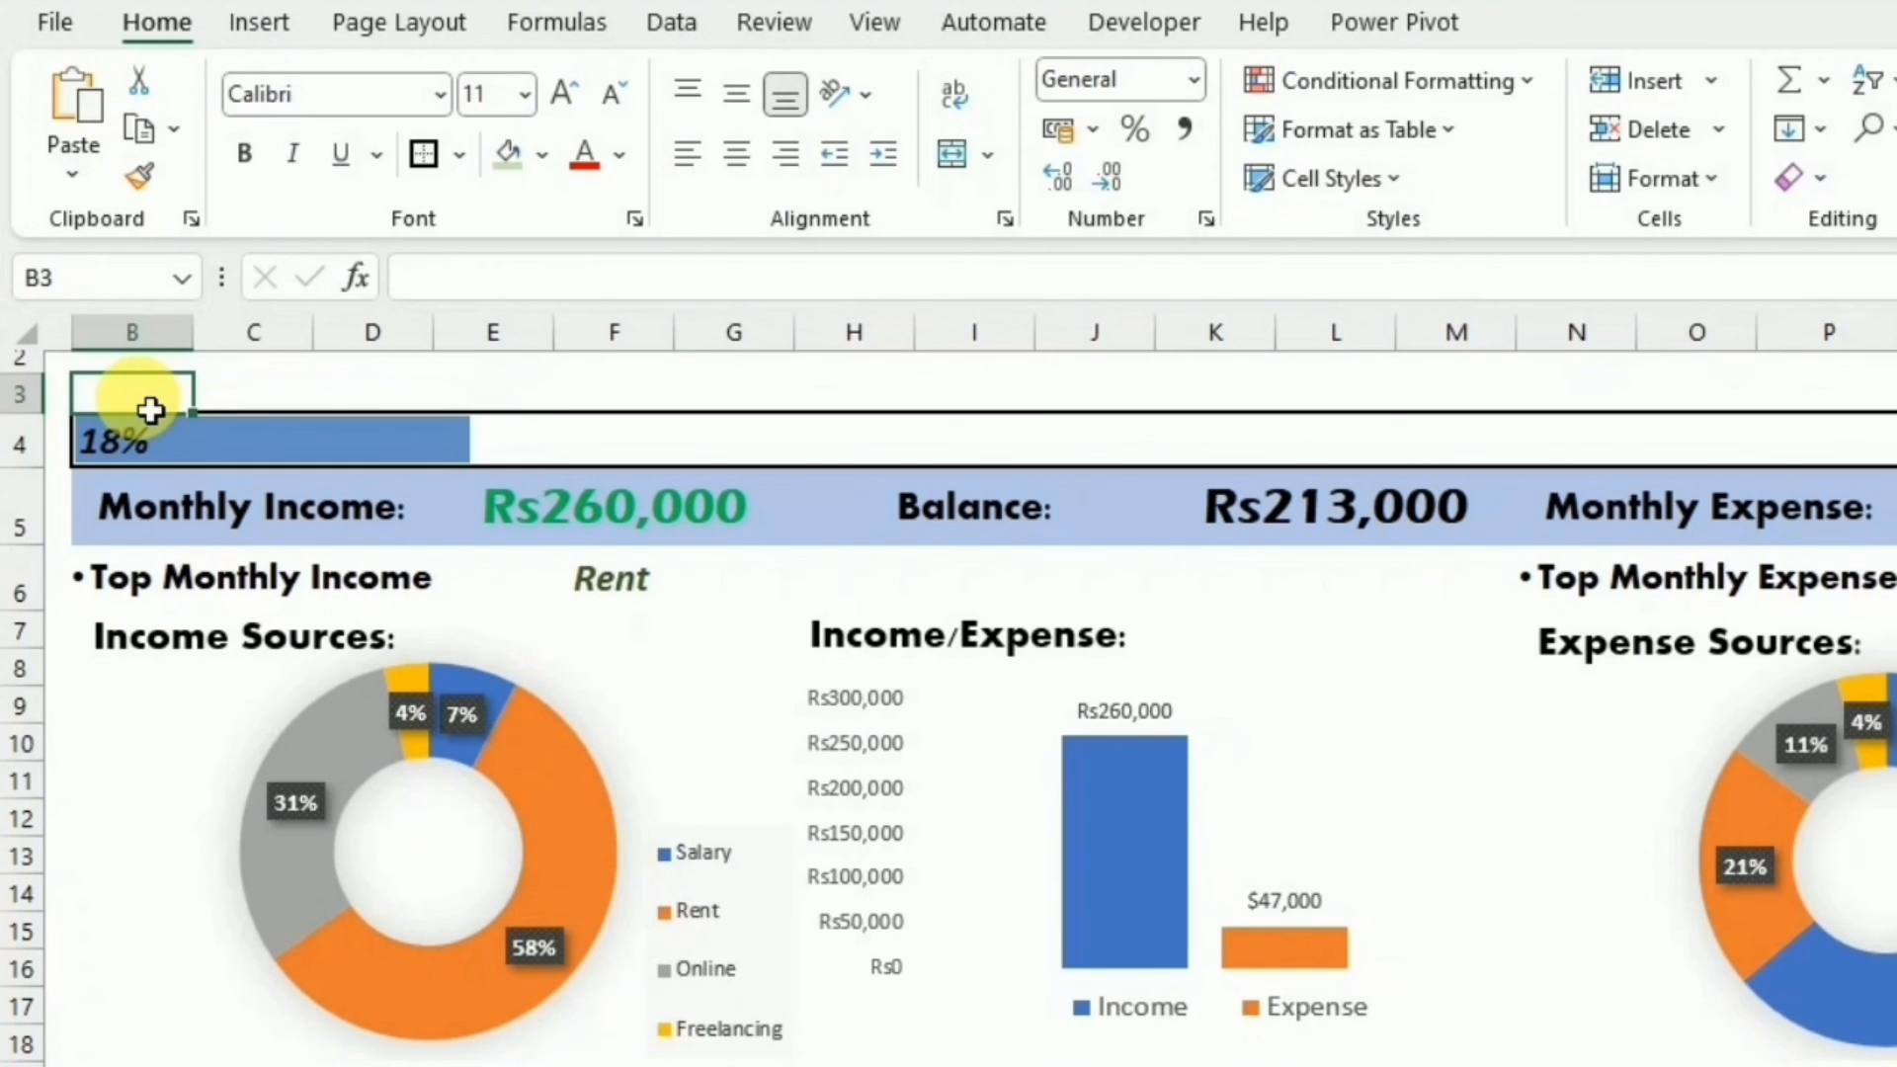
type("Percent ")
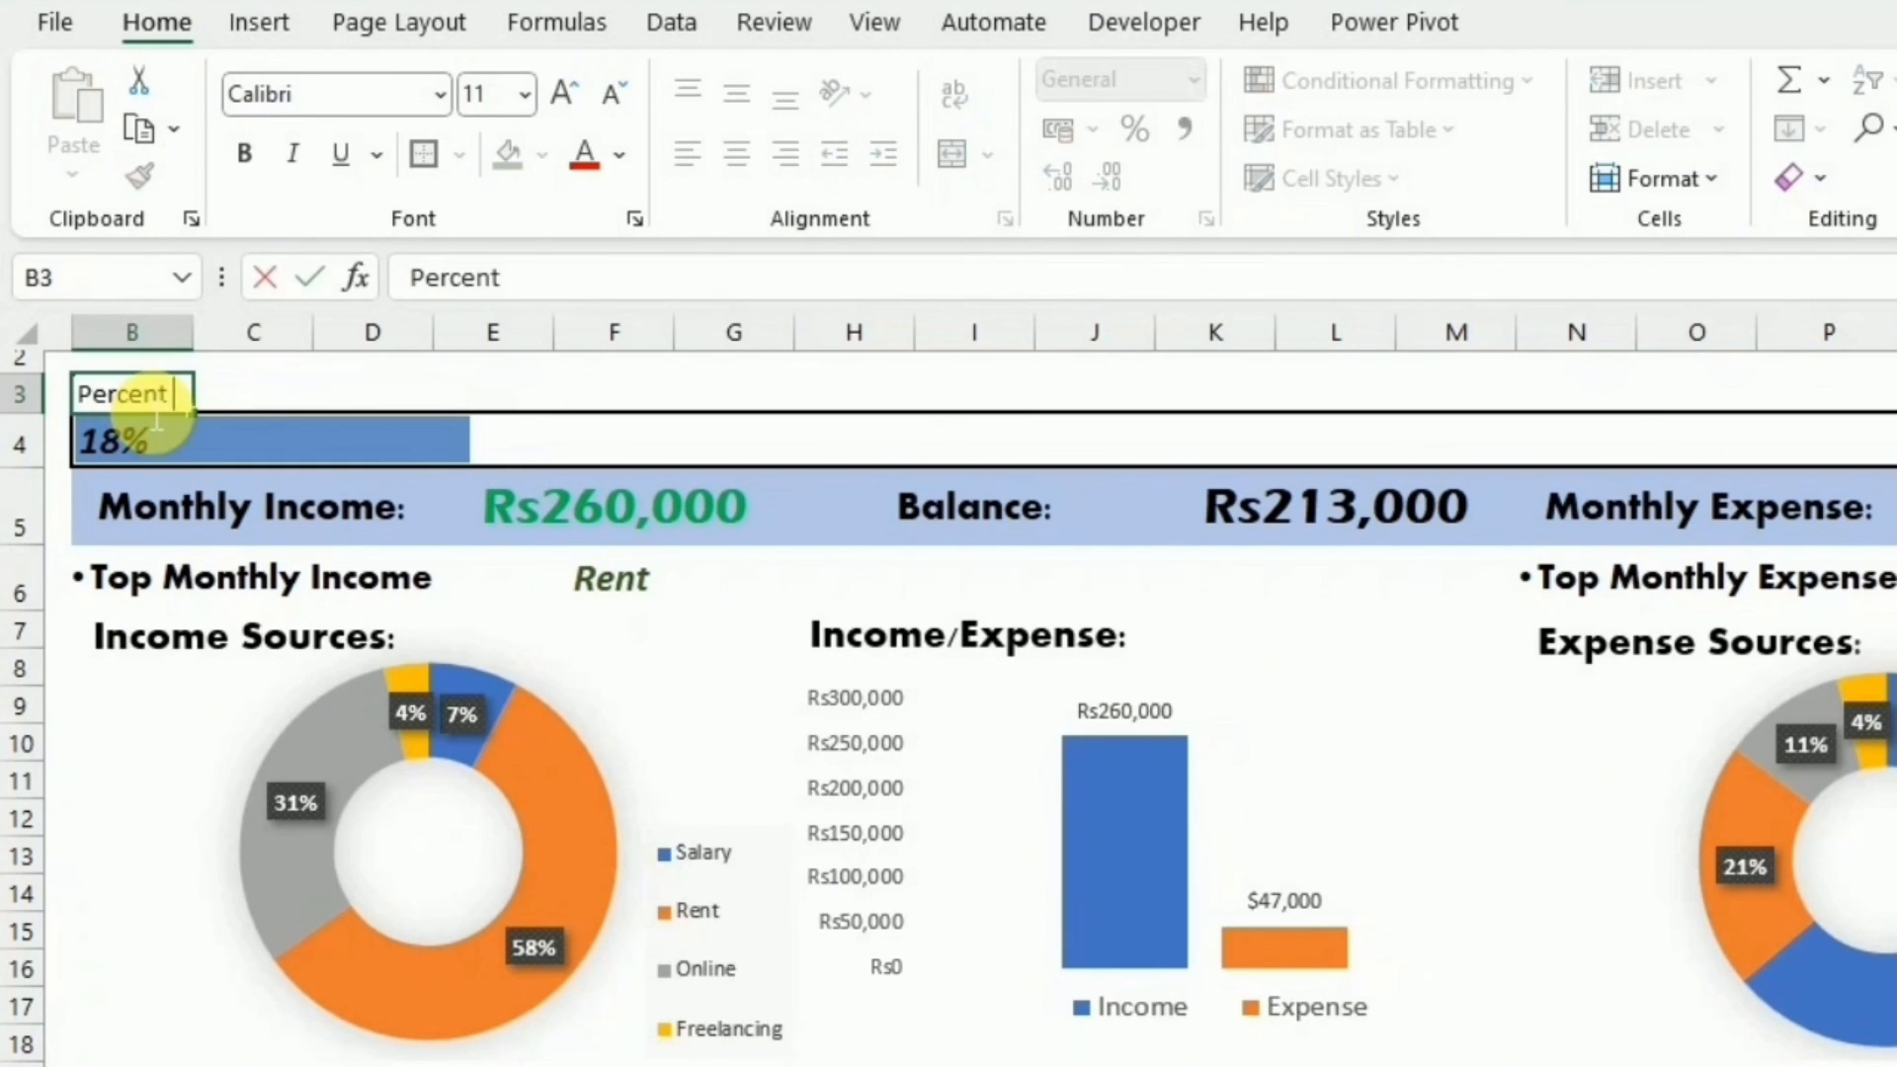
type("Income spent")
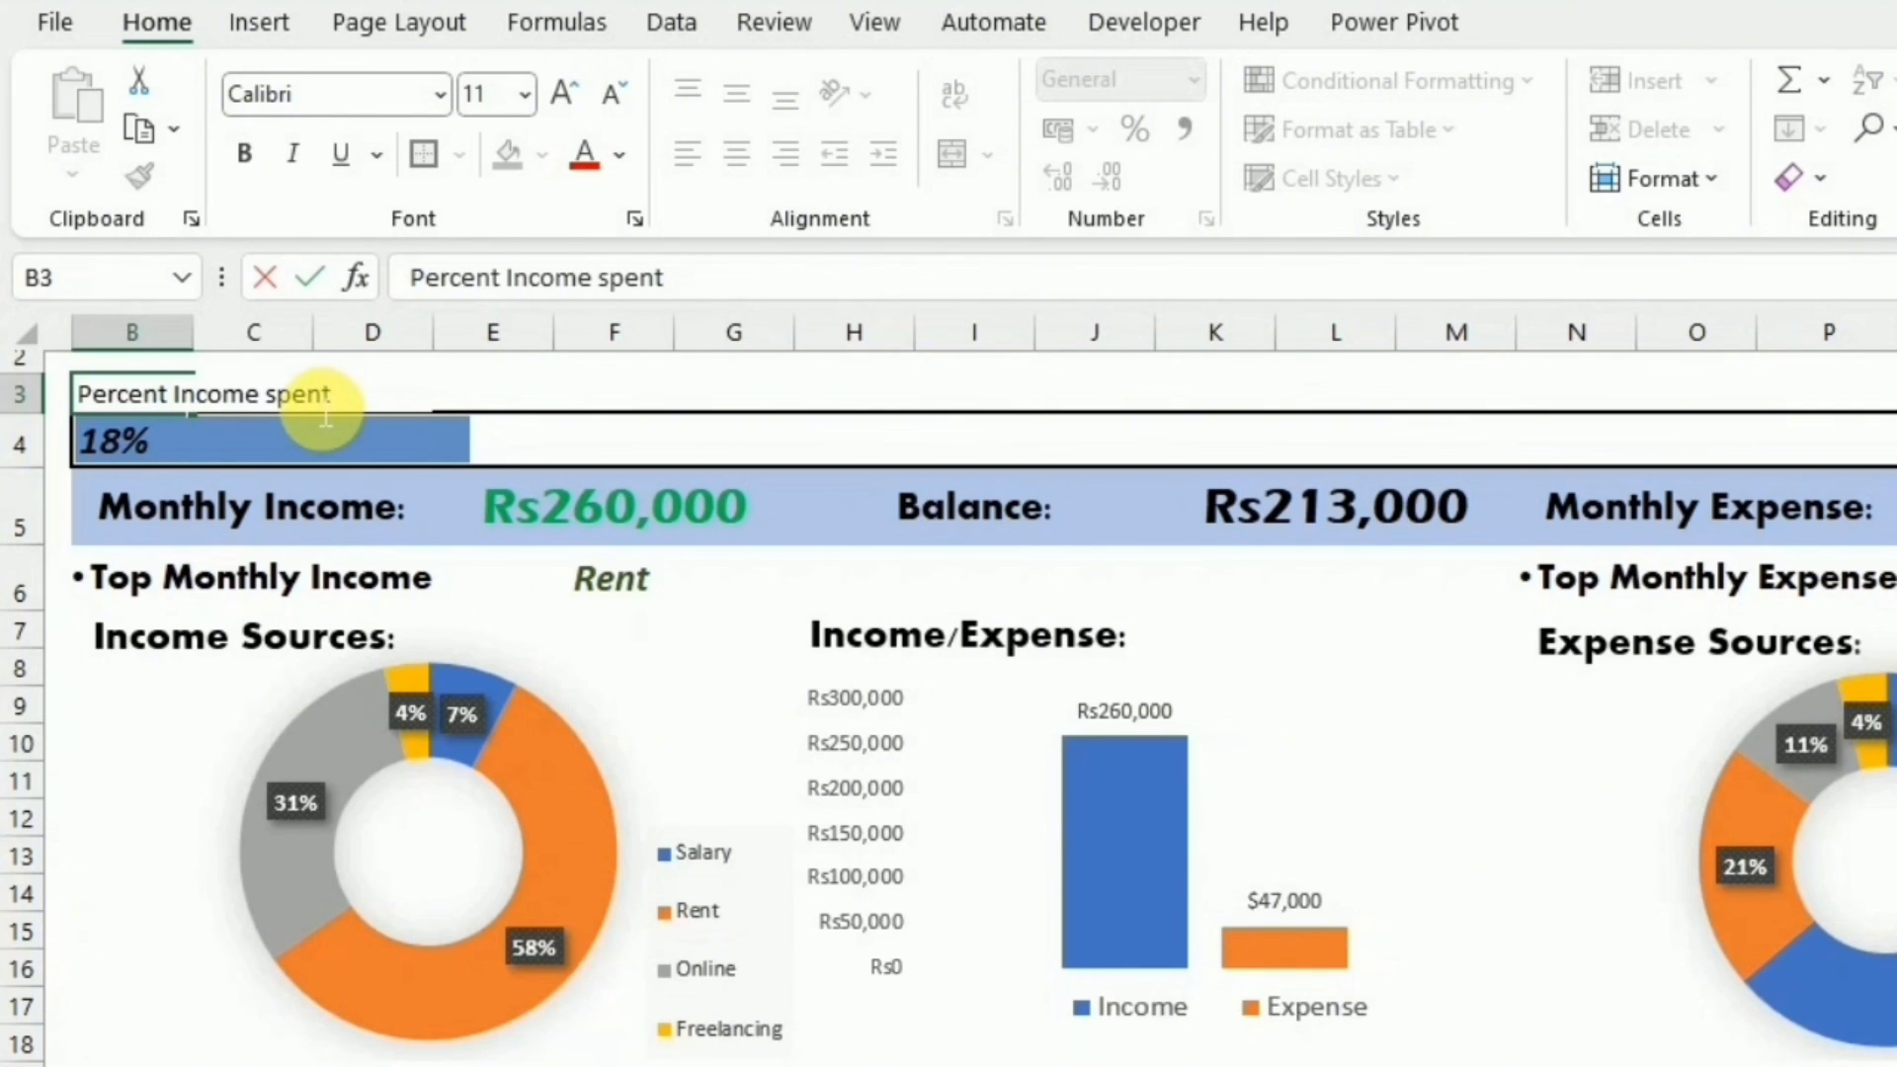
Format the B3 label text in bold italic and increase its font size by two steps.
left_click_drag(326, 417, 98, 410)
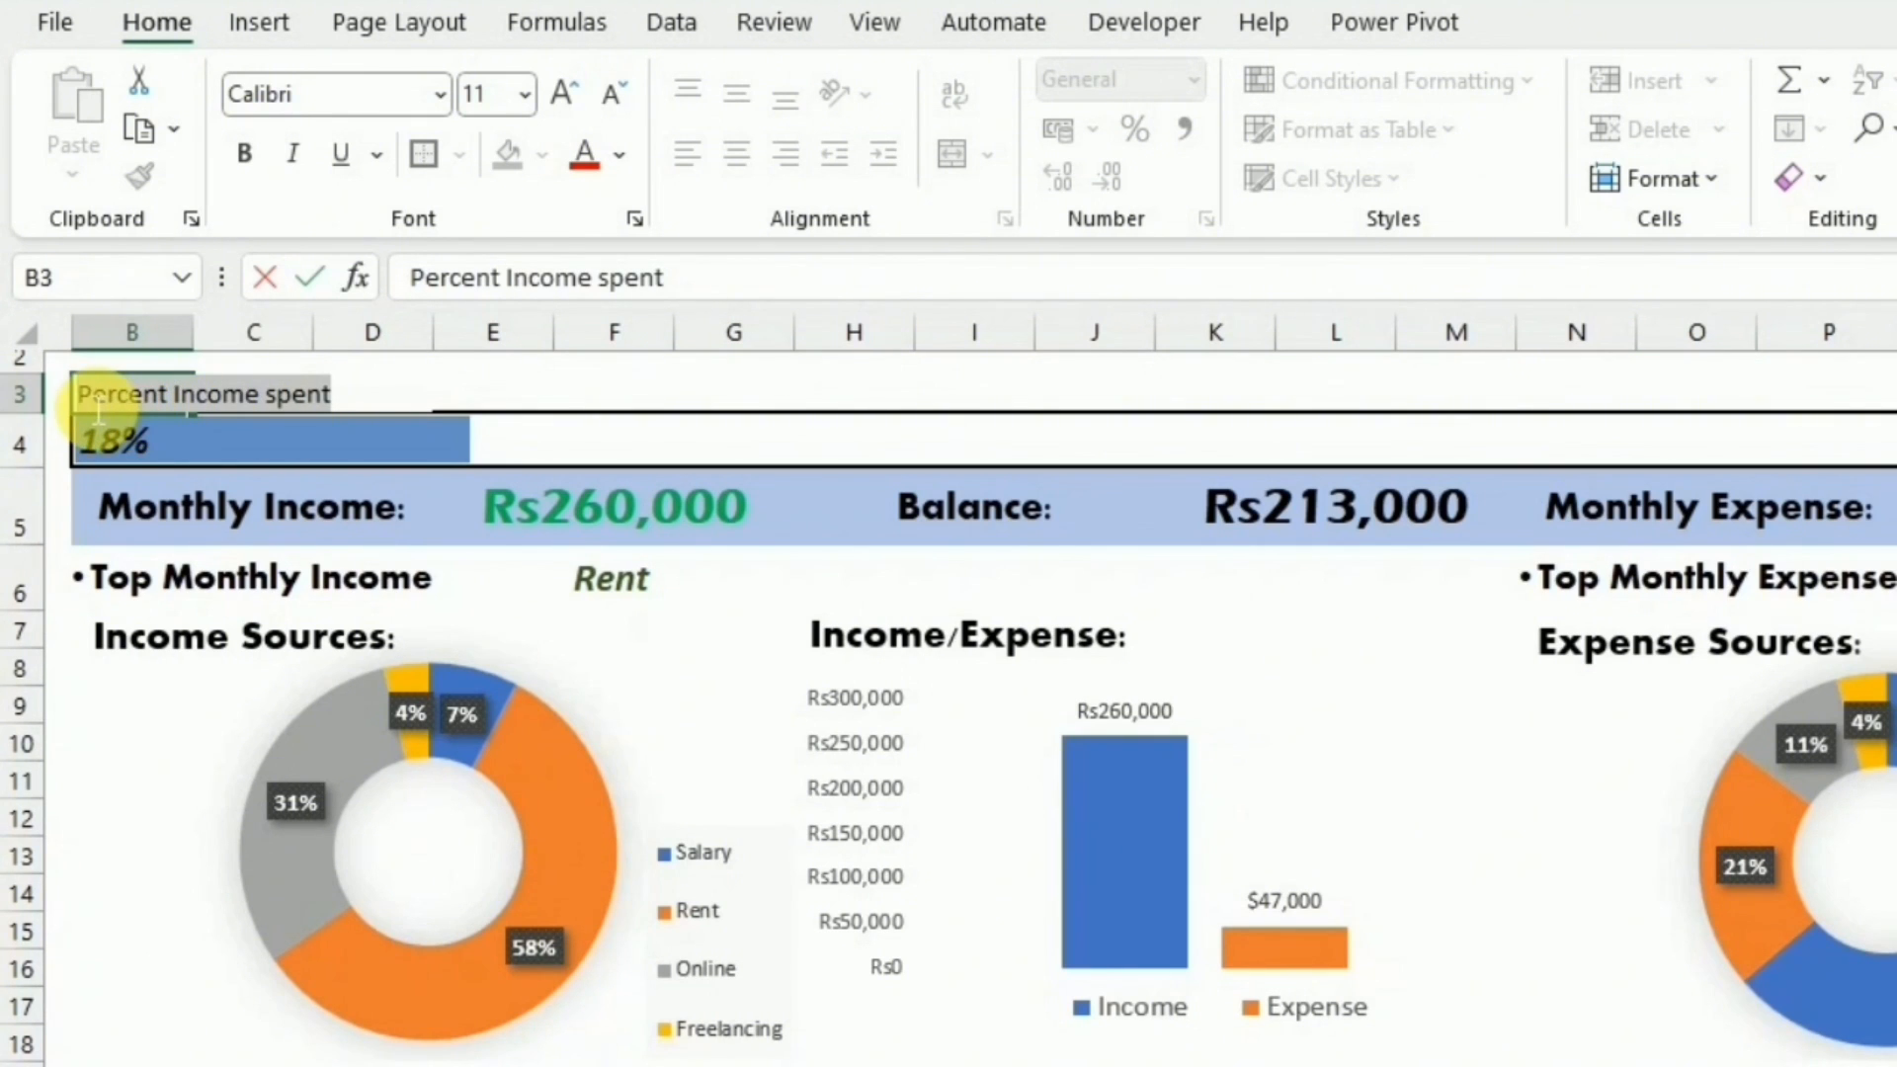
left_click(244, 154)
left_click(291, 153)
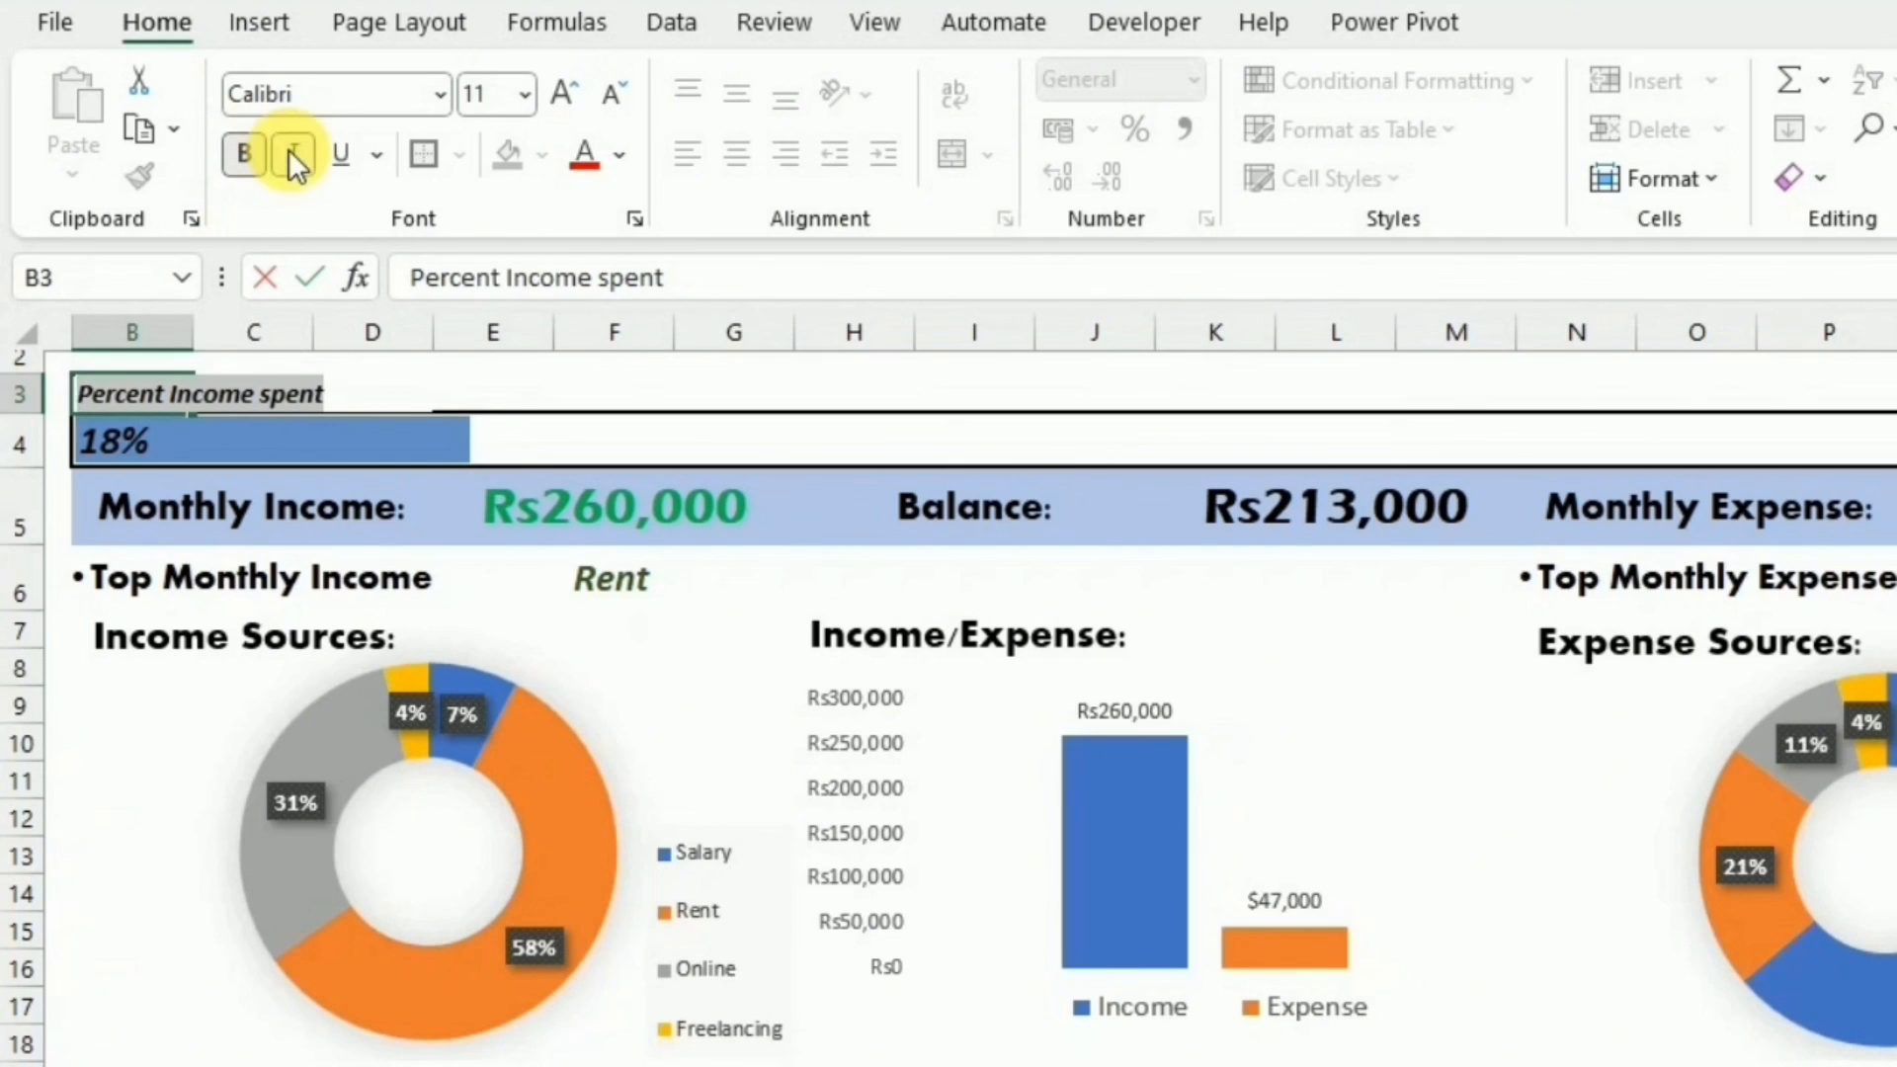
left_click(564, 92)
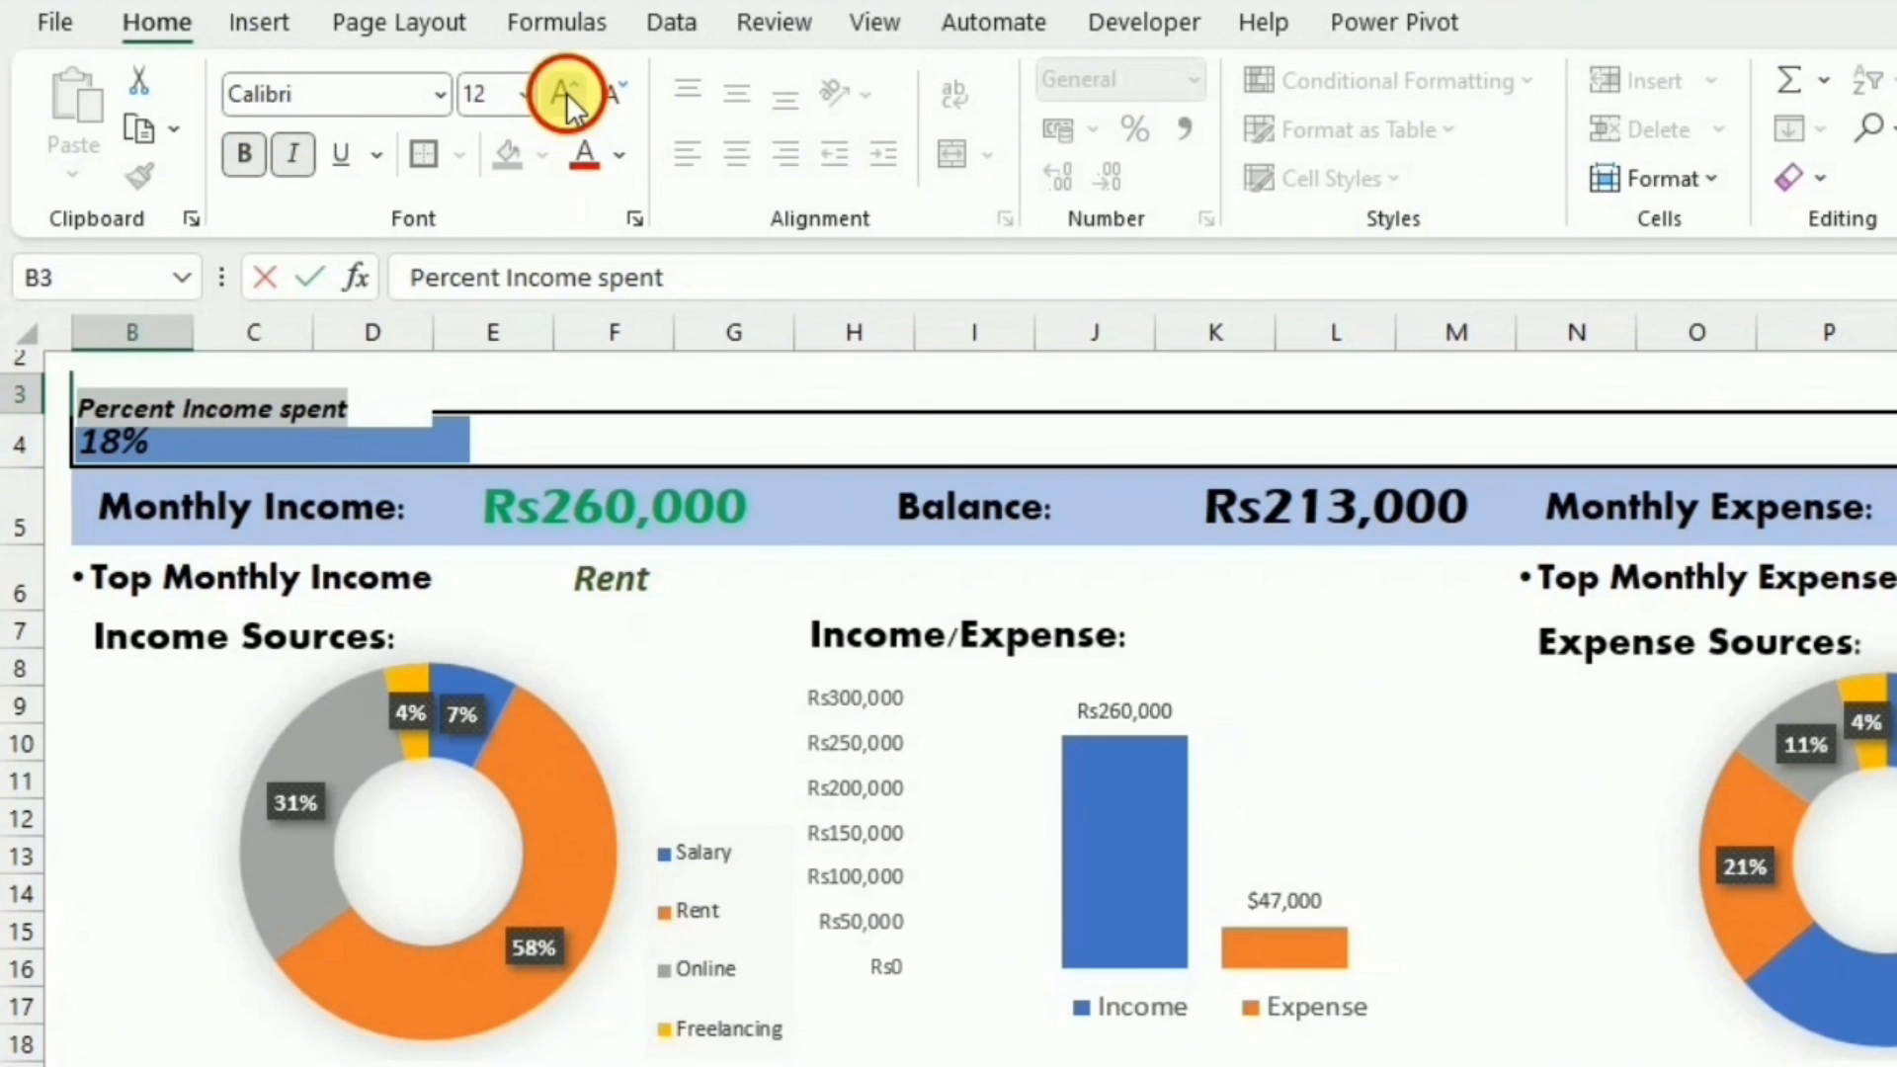
left_click(564, 92)
left_click(534, 441)
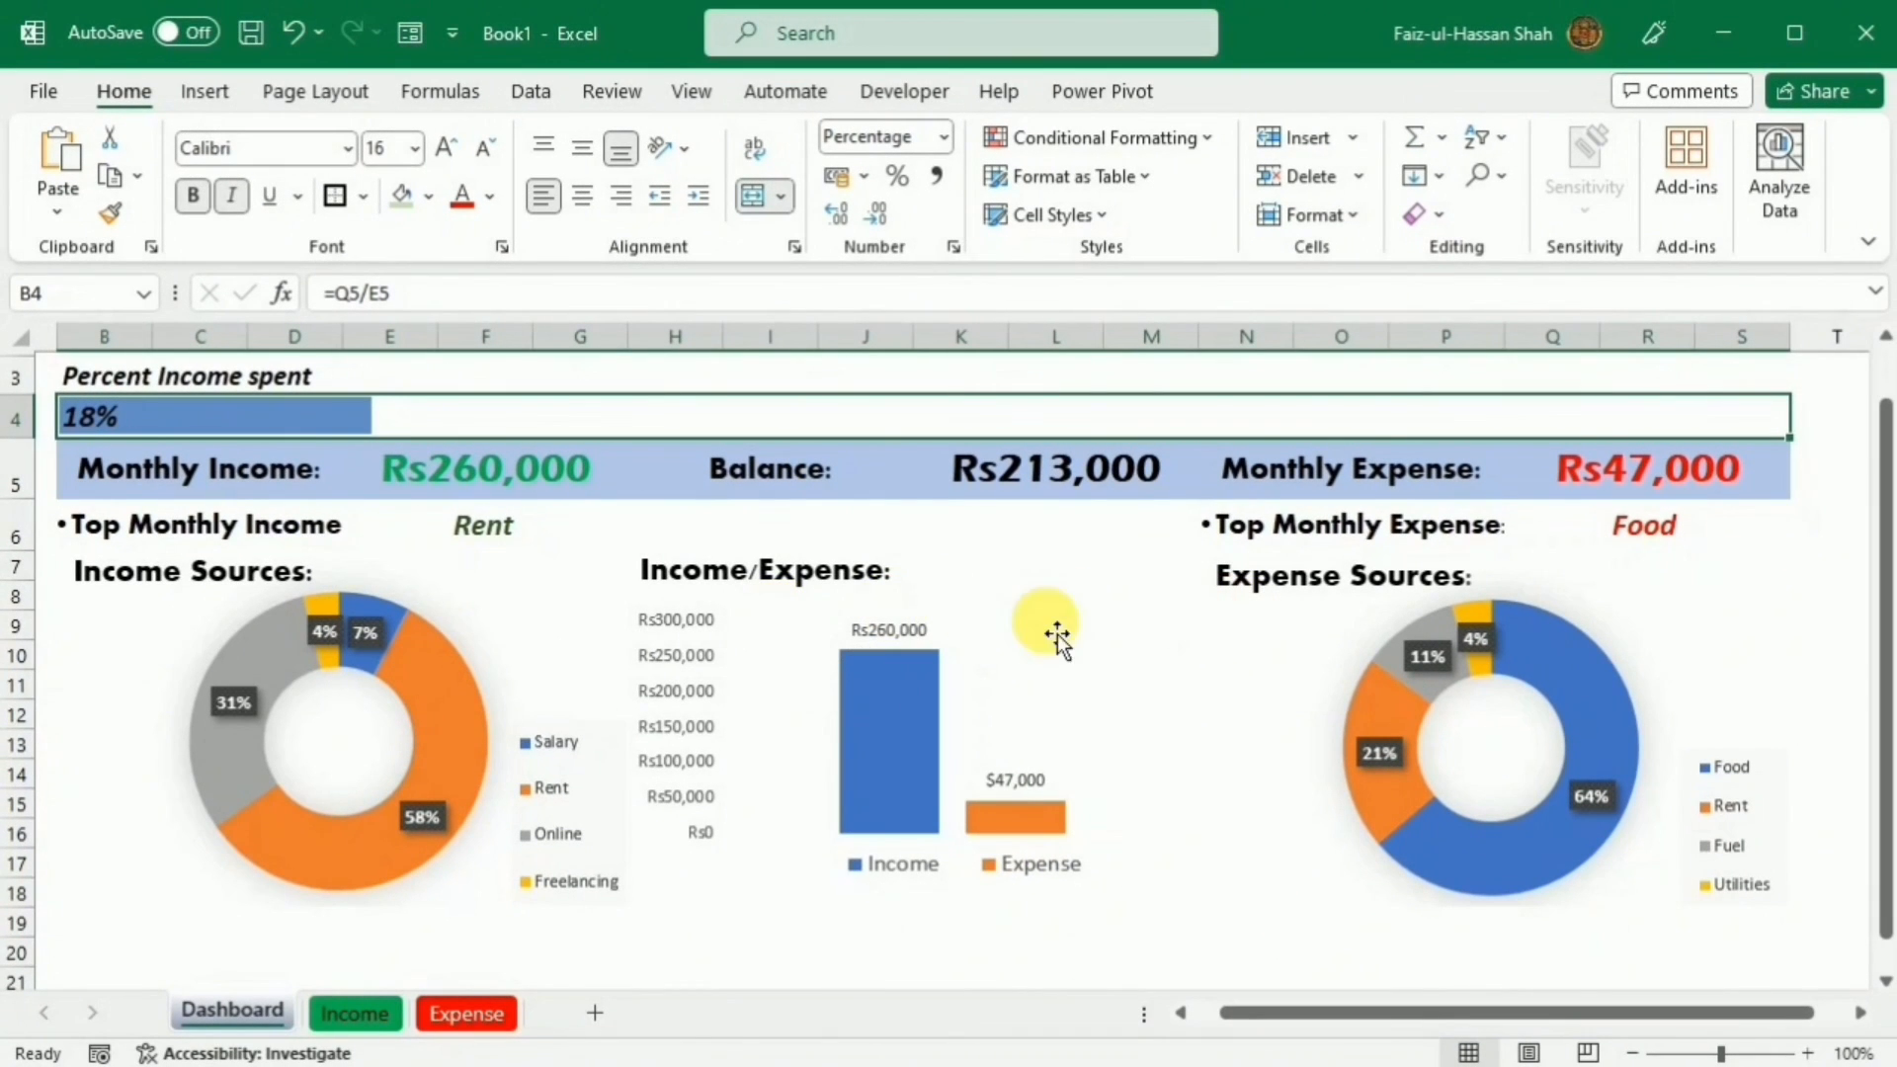
Change the Online amount in C7 of the Income sheet to 90000 and return to the Dashboard to check its figures and charts.
left_click(341, 1014)
left_click(500, 549)
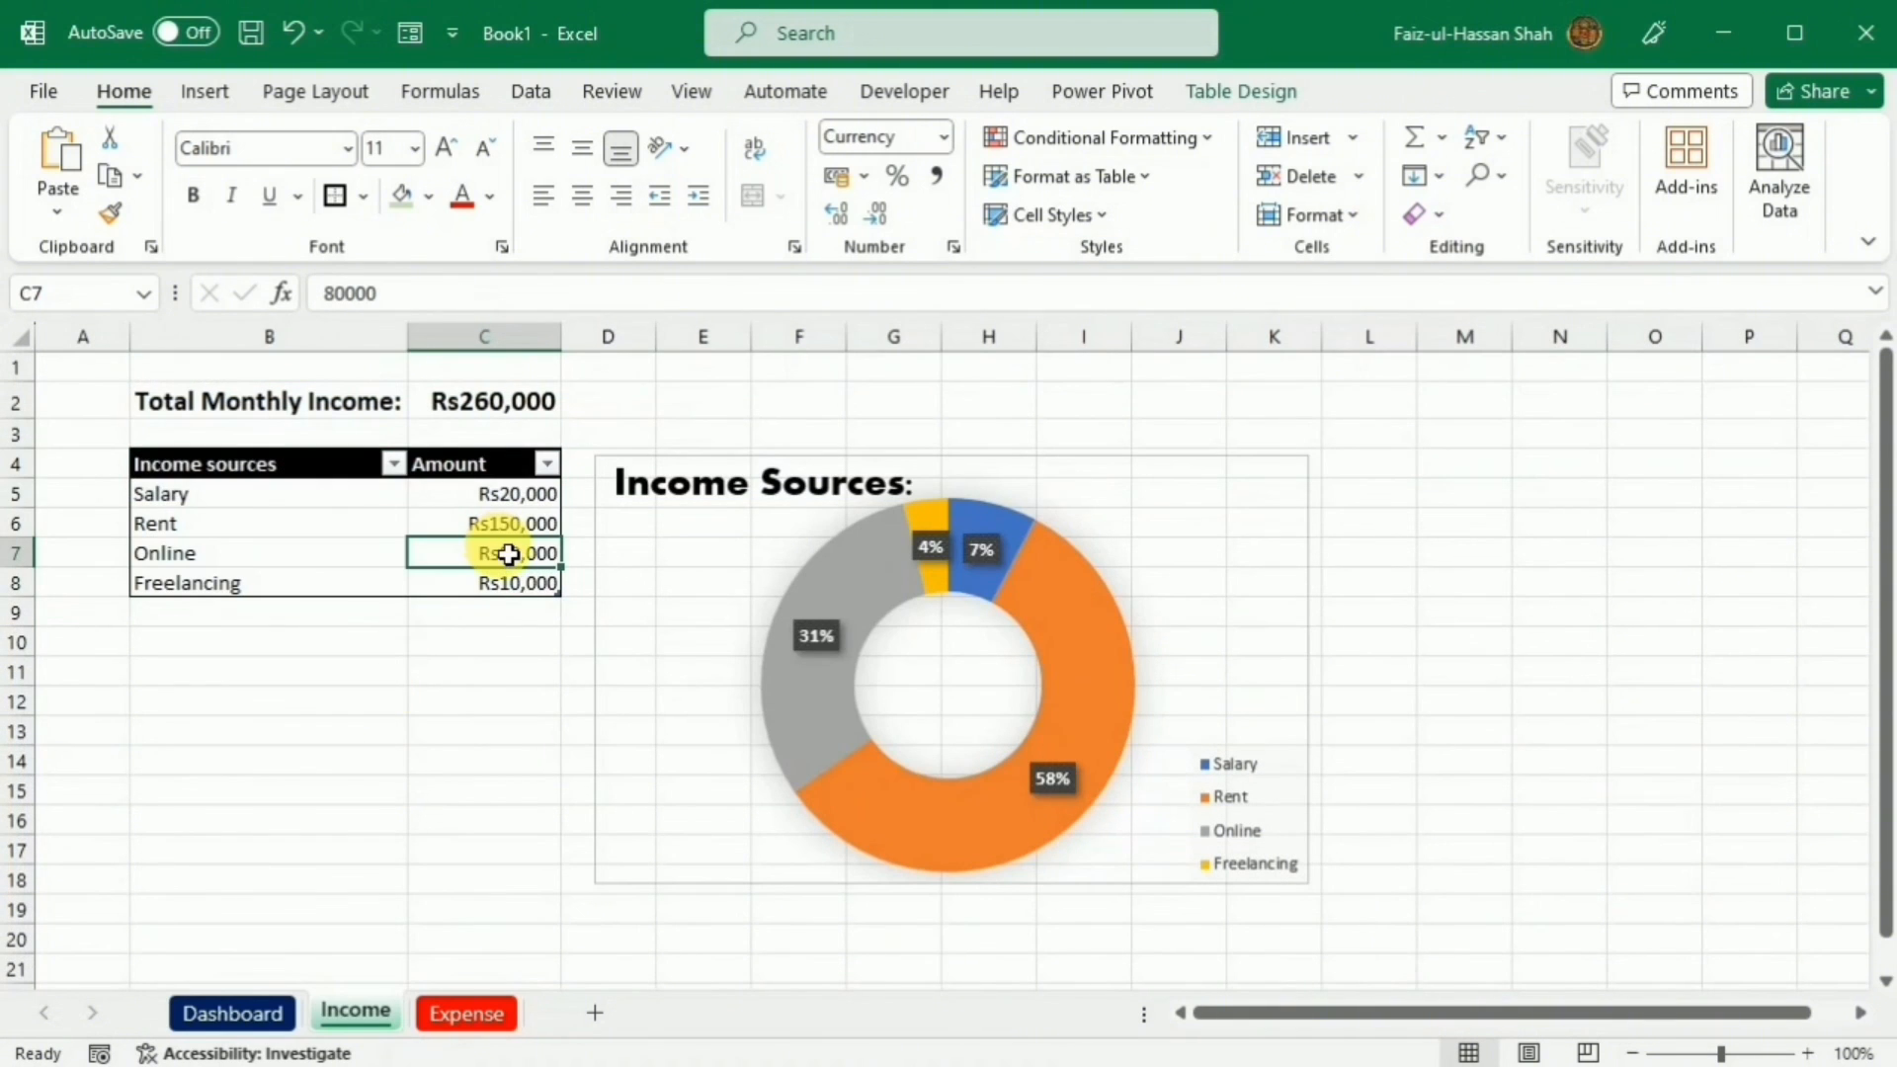
left_click(415, 304)
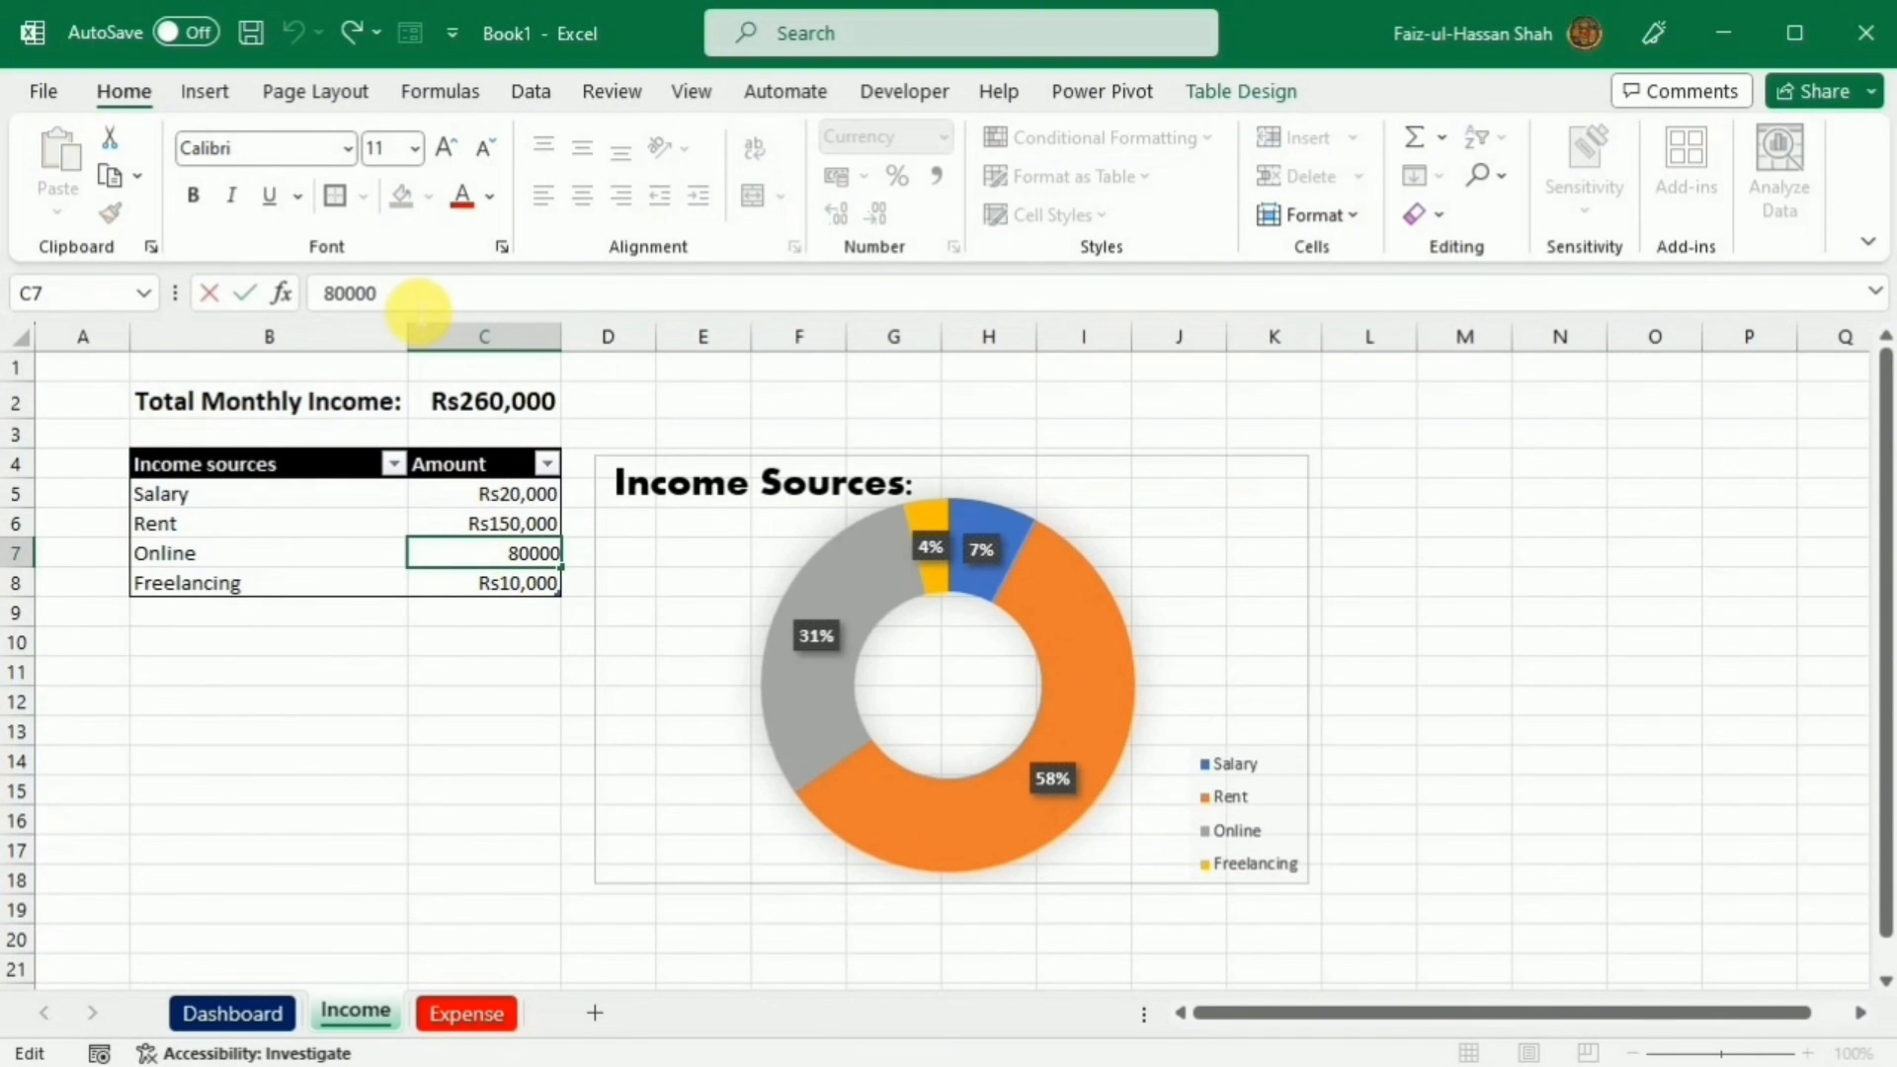
key("BackSpace")
key("BackSpace")
key("BackSpace")
key("BackSpace")
key("BackSpace")
type("90000")
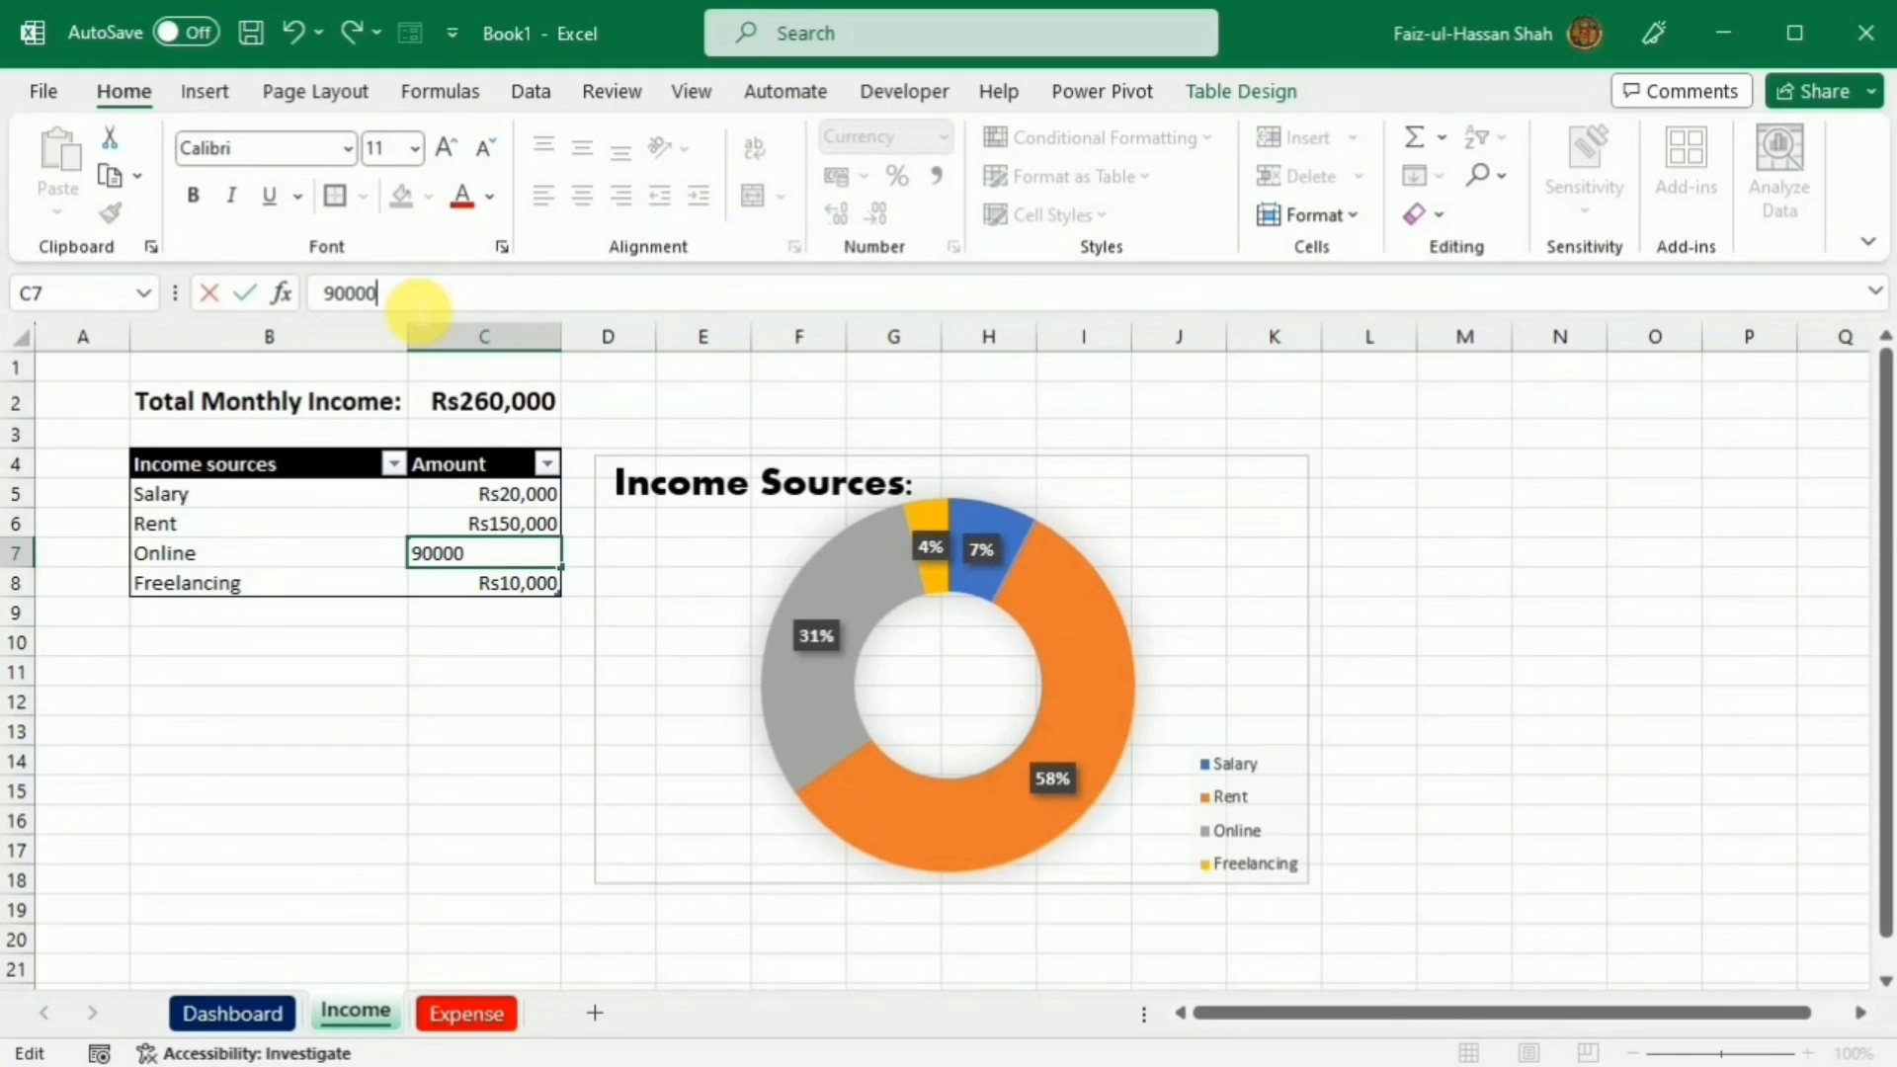
left_click(237, 1013)
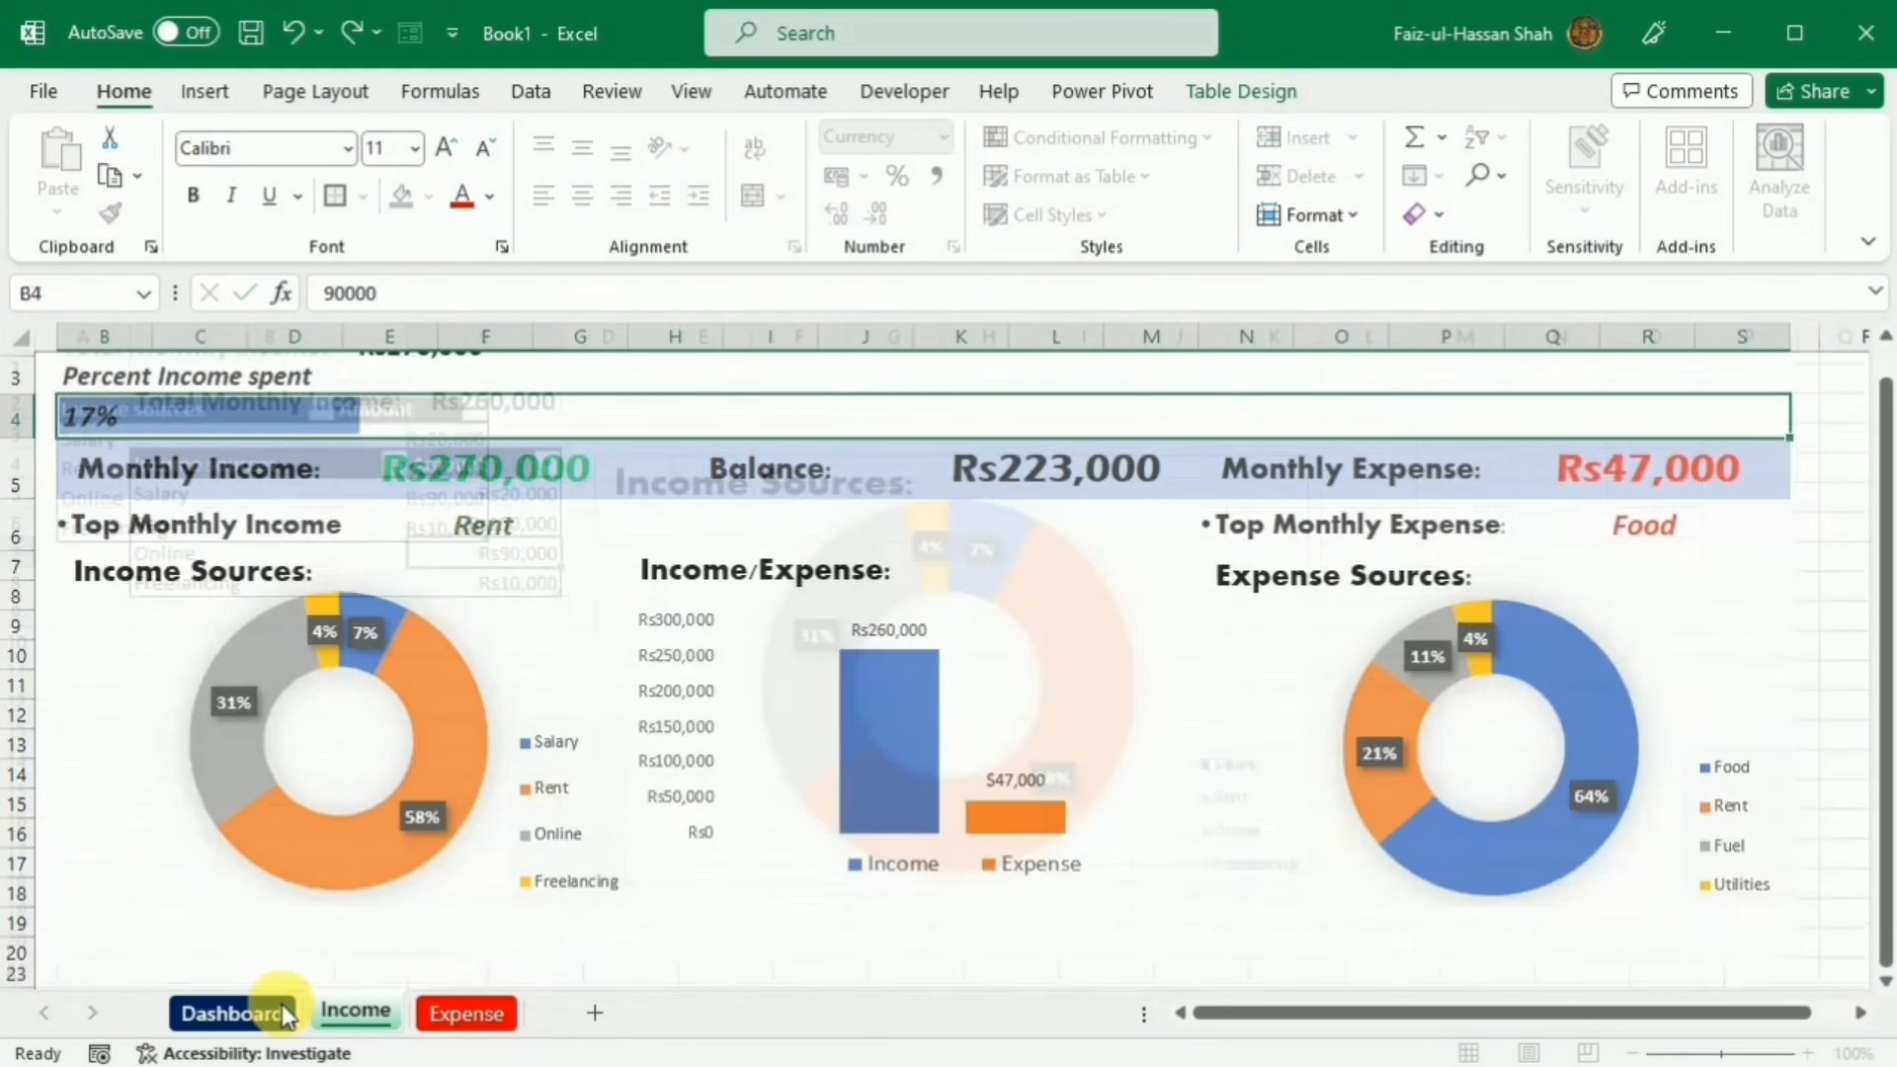
scroll(370, 719, "up", 1)
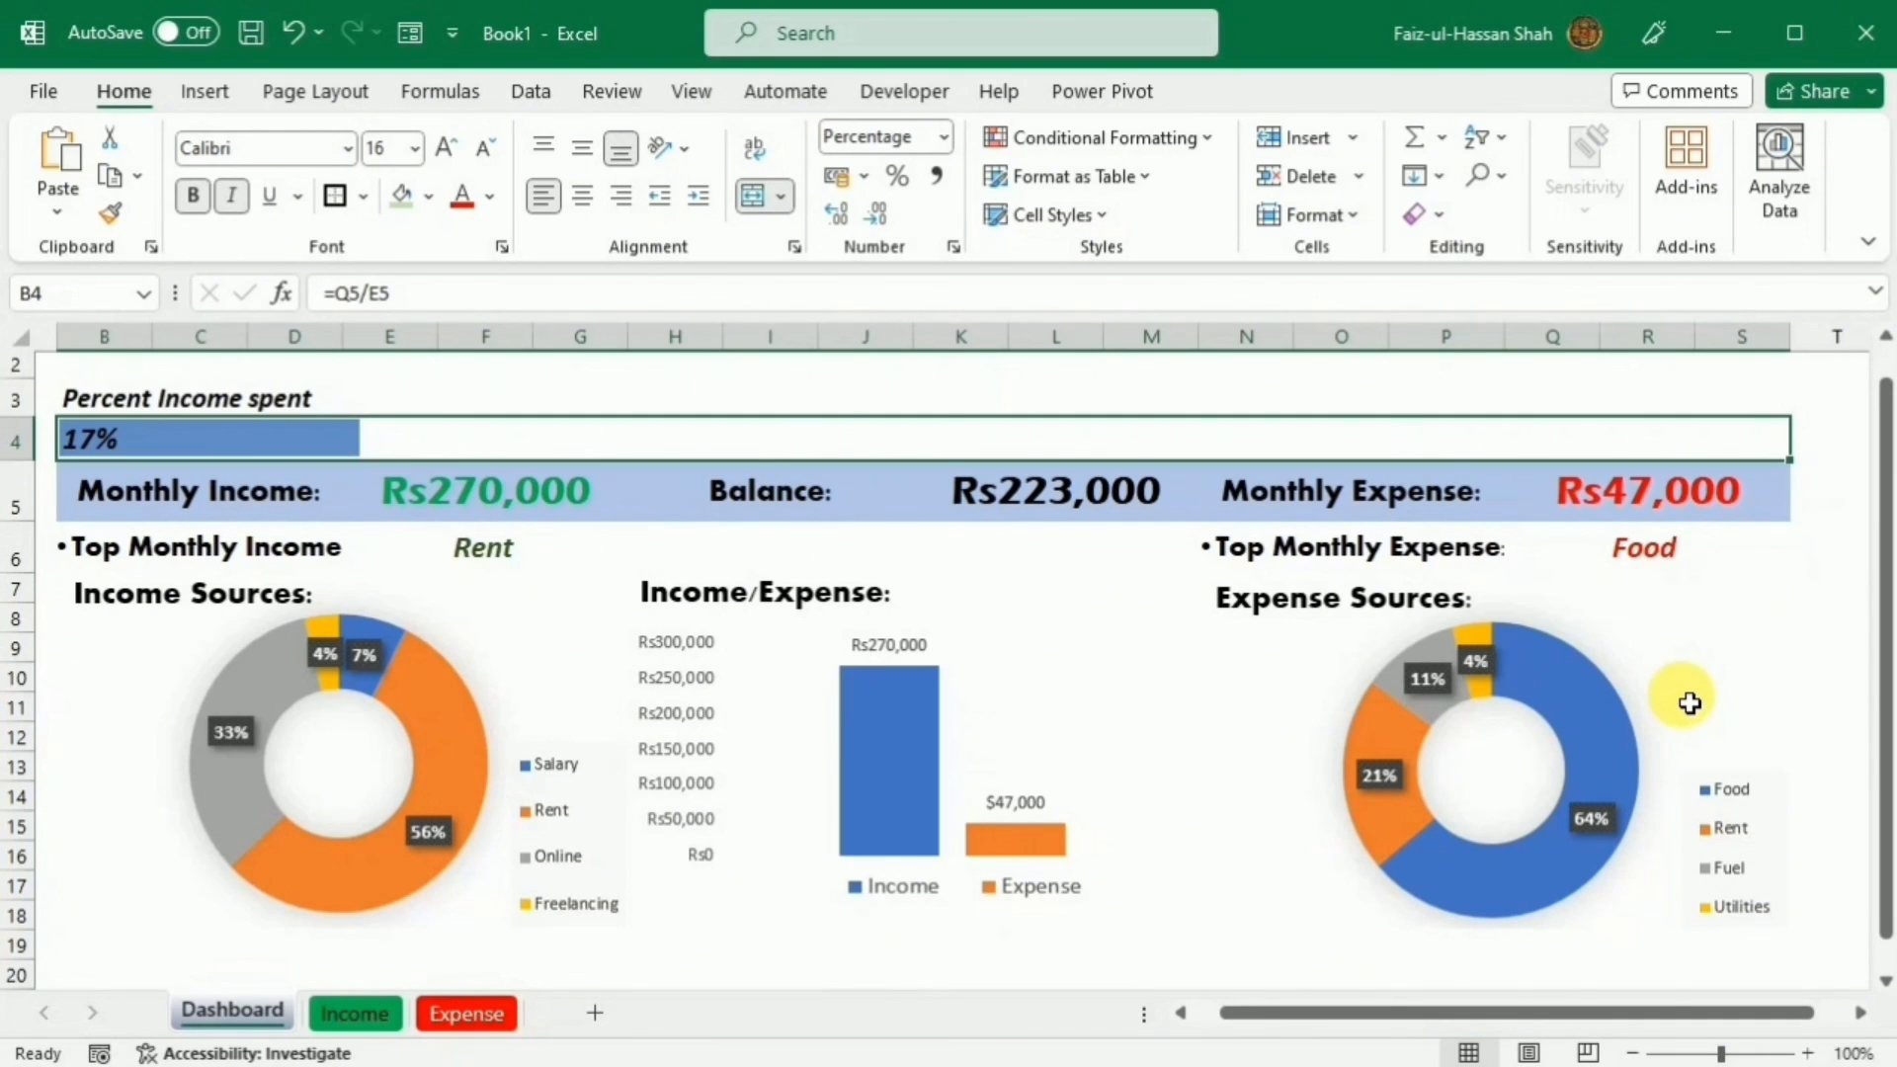
scroll(1689, 702, "down", 1)
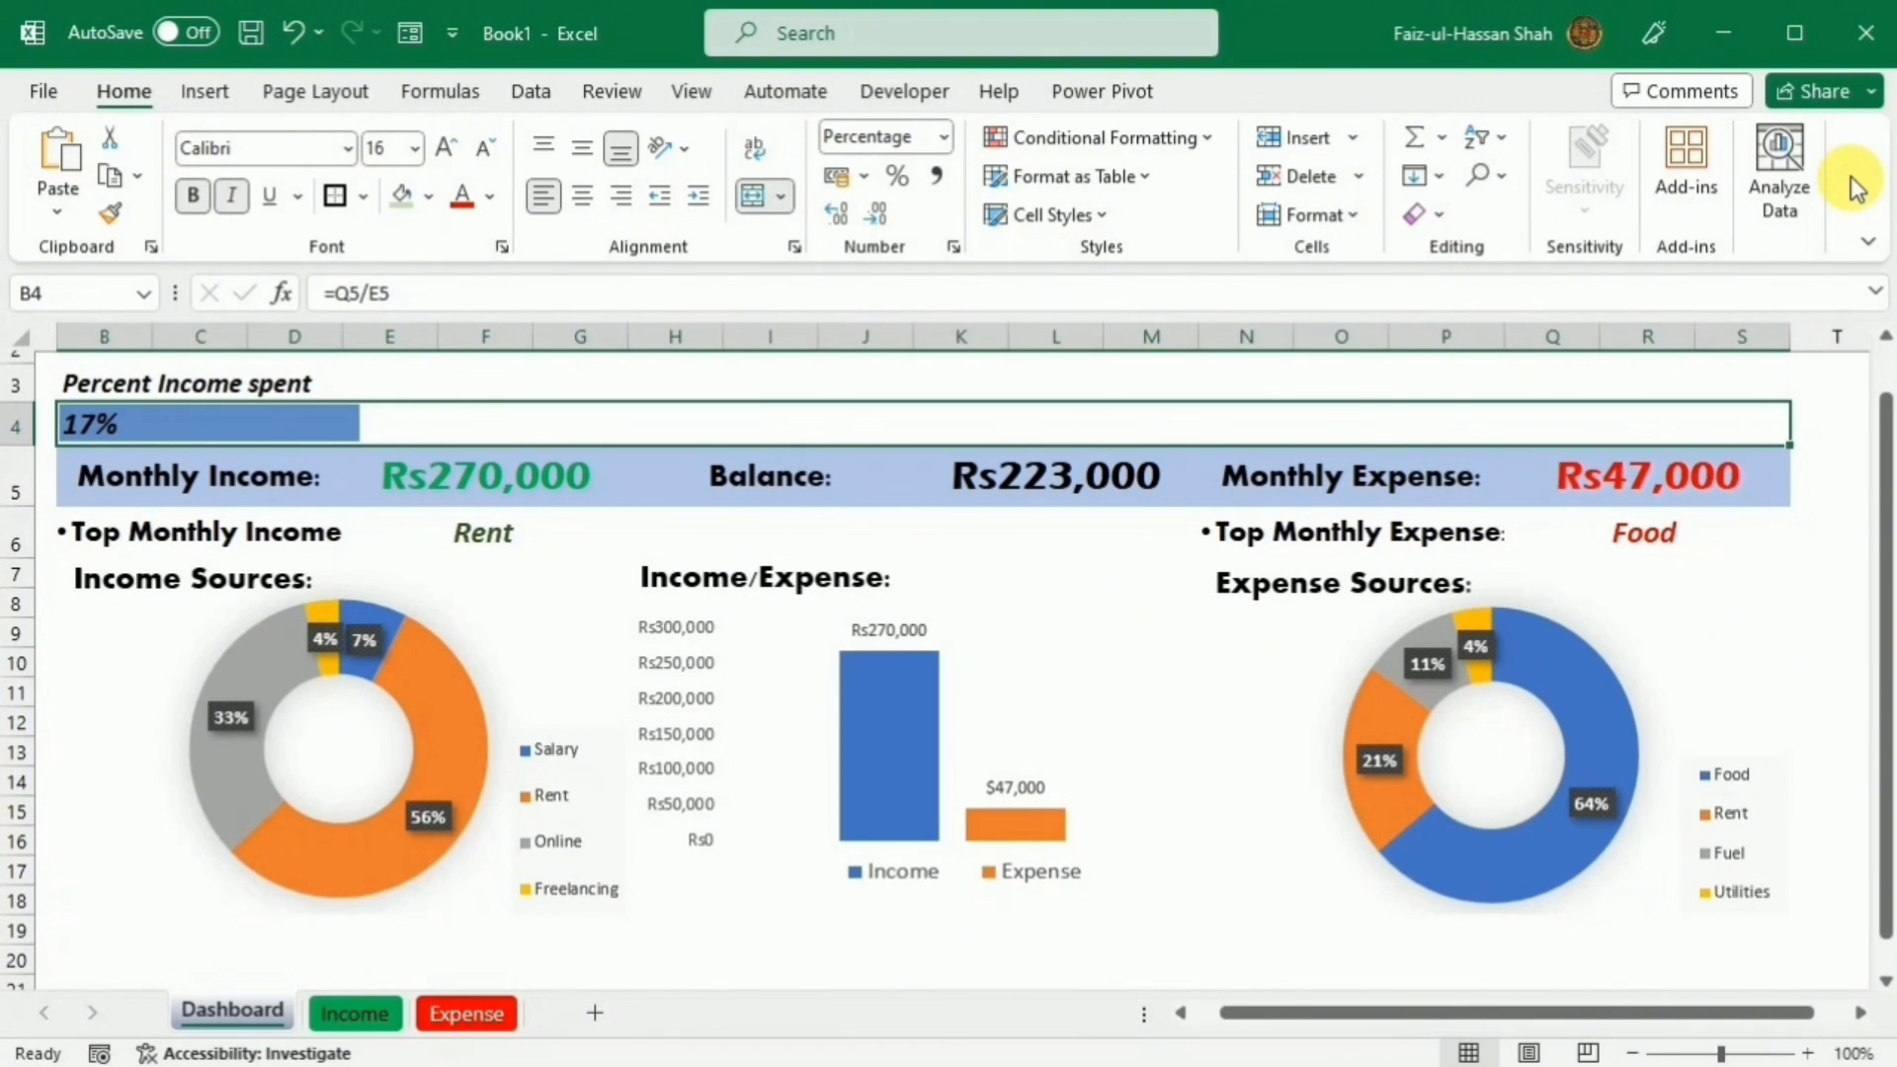